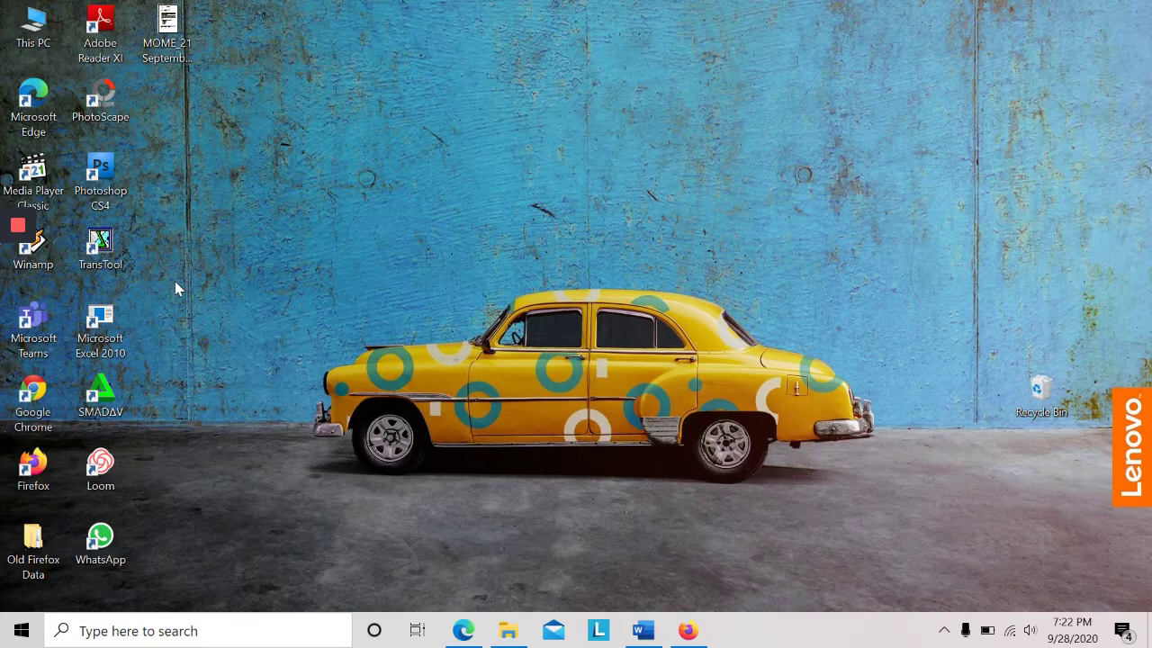
# - Switch to Modul Pelatihan.pdf in Edge and read the 19 Januari 2019 payment transaction for PT Sentra Furniture
pyautogui.click(692, 632)
pyautogui.click(475, 632)
pyautogui.scroll(3, 519, 268)
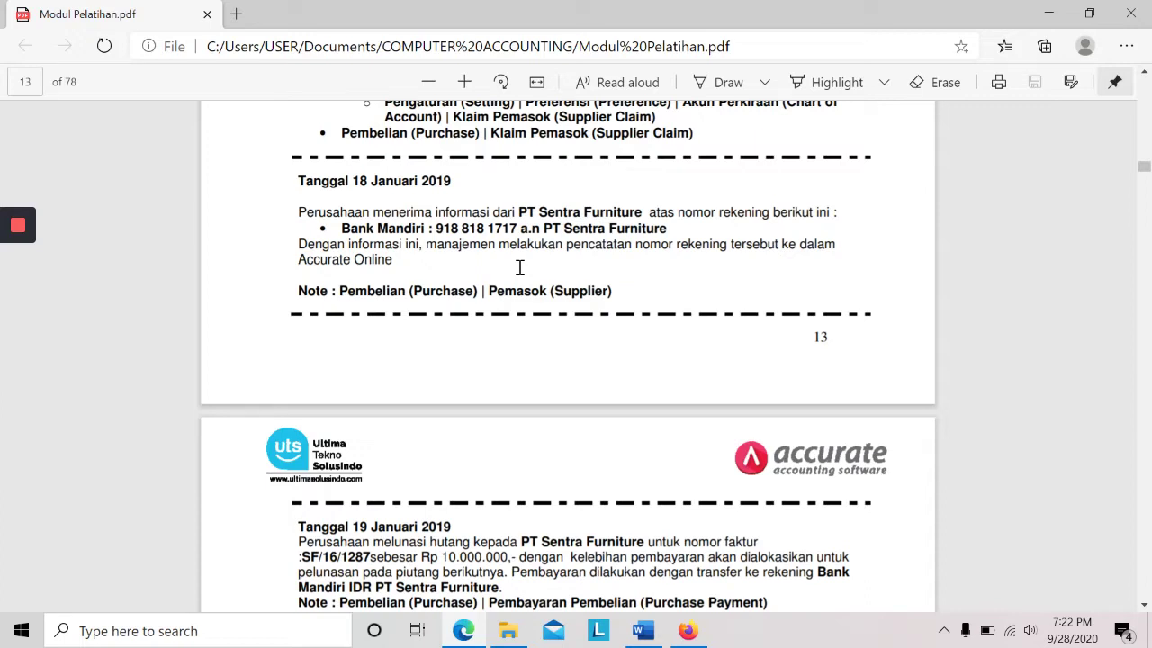
pyautogui.scroll(-5, 519, 268)
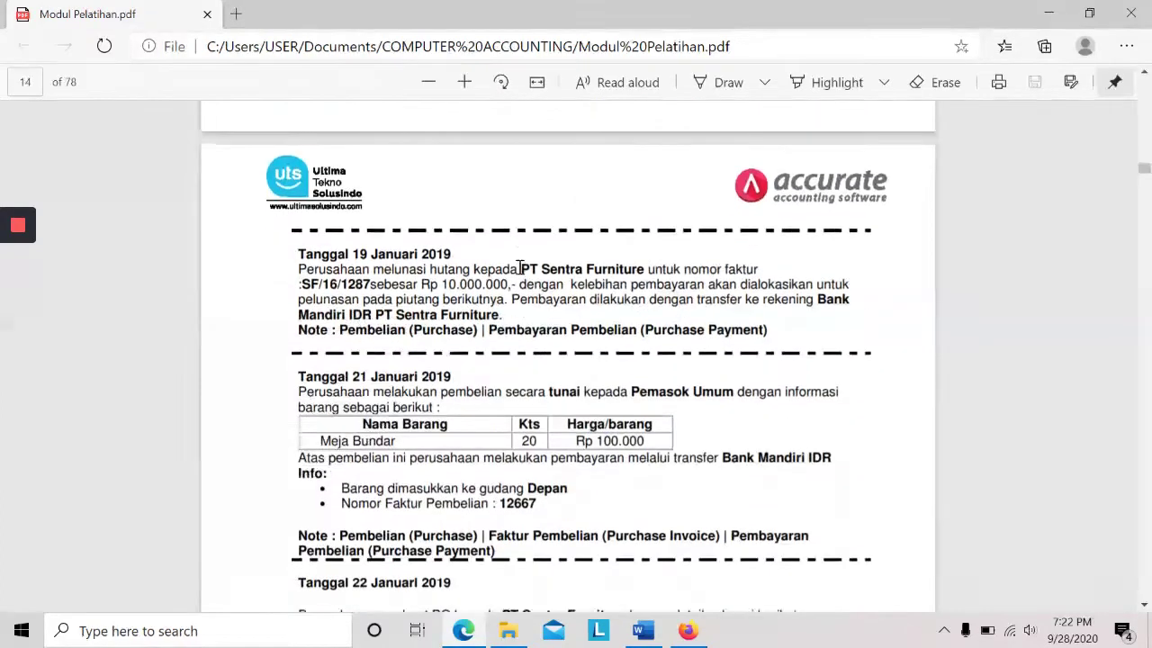
pyautogui.scroll(1, 519, 267)
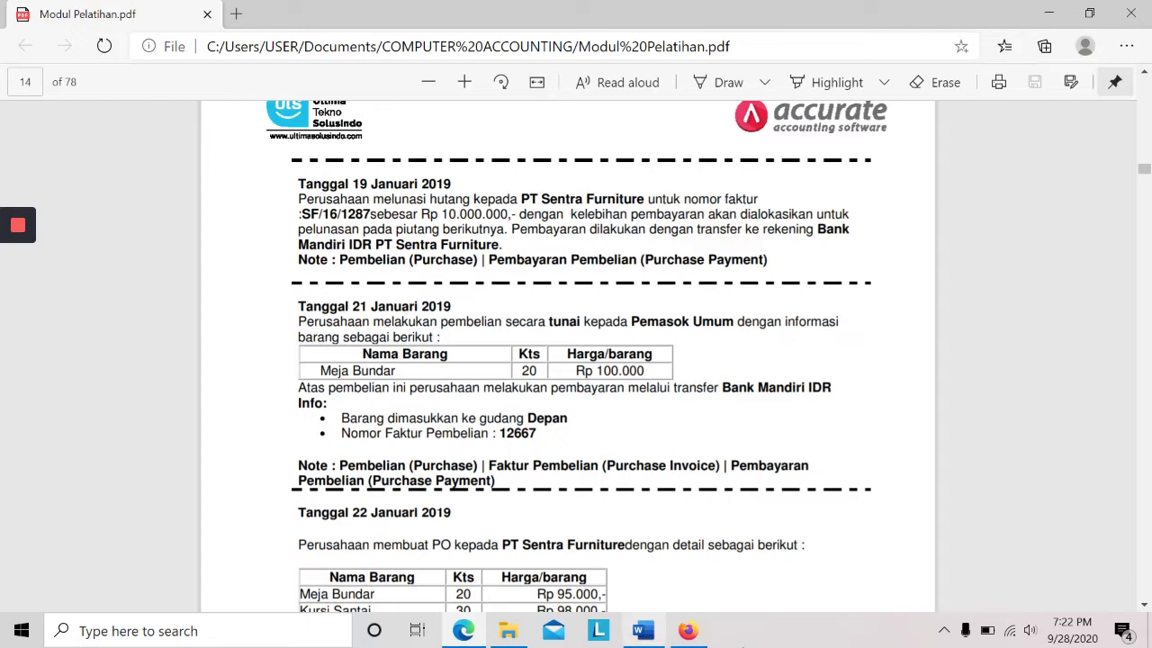
# - Switch to Accurate Online in Firefox, open a new Purchase Payment form and maximize the window
pyautogui.click(688, 630)
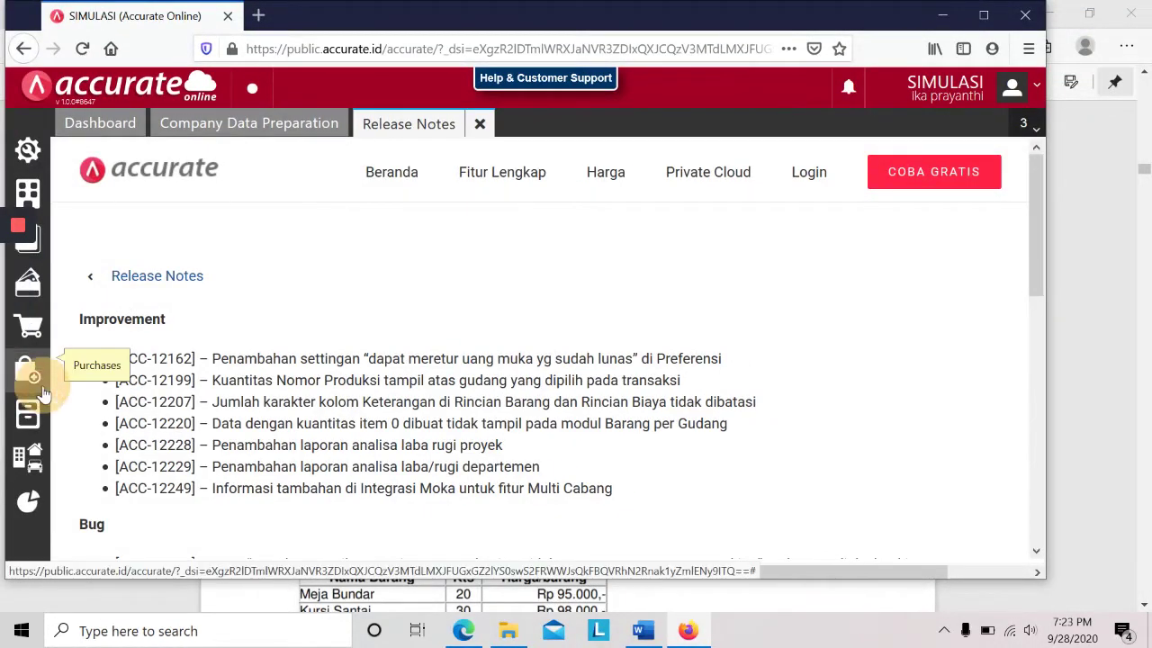
pyautogui.click(30, 373)
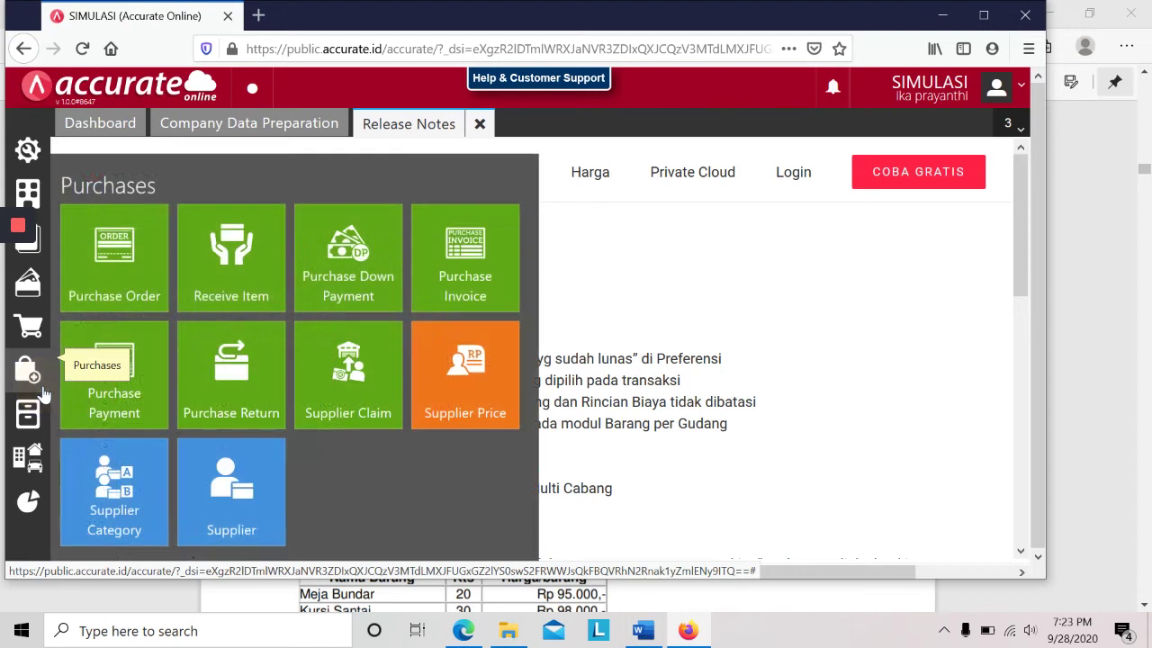
pyautogui.click(134, 368)
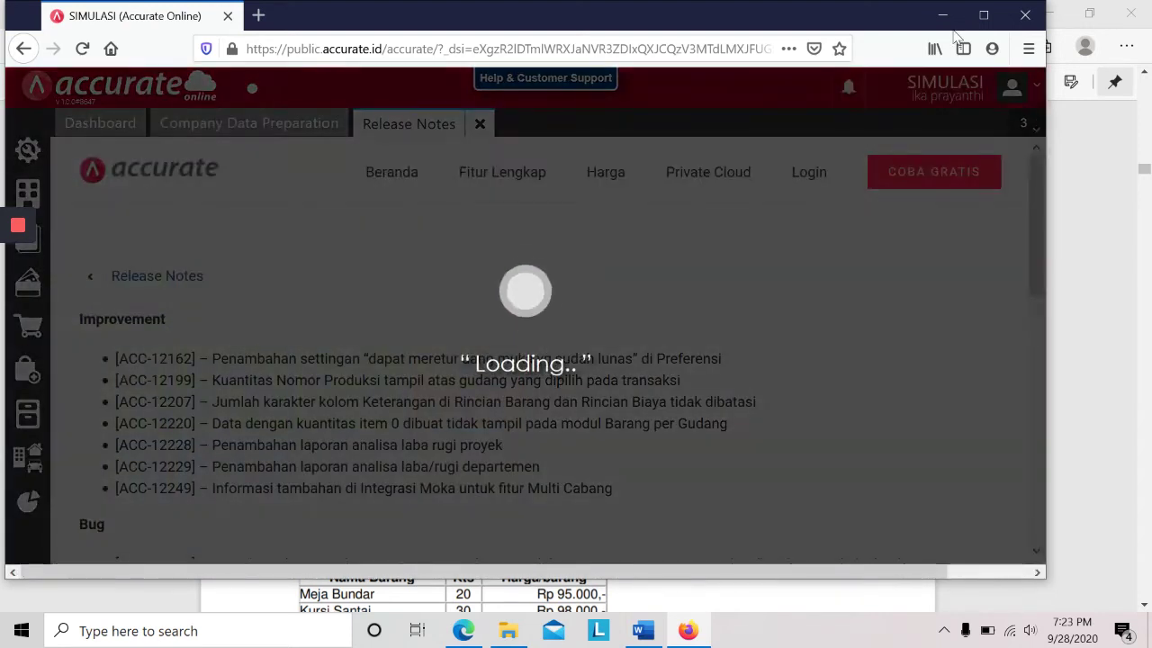
pyautogui.click(996, 16)
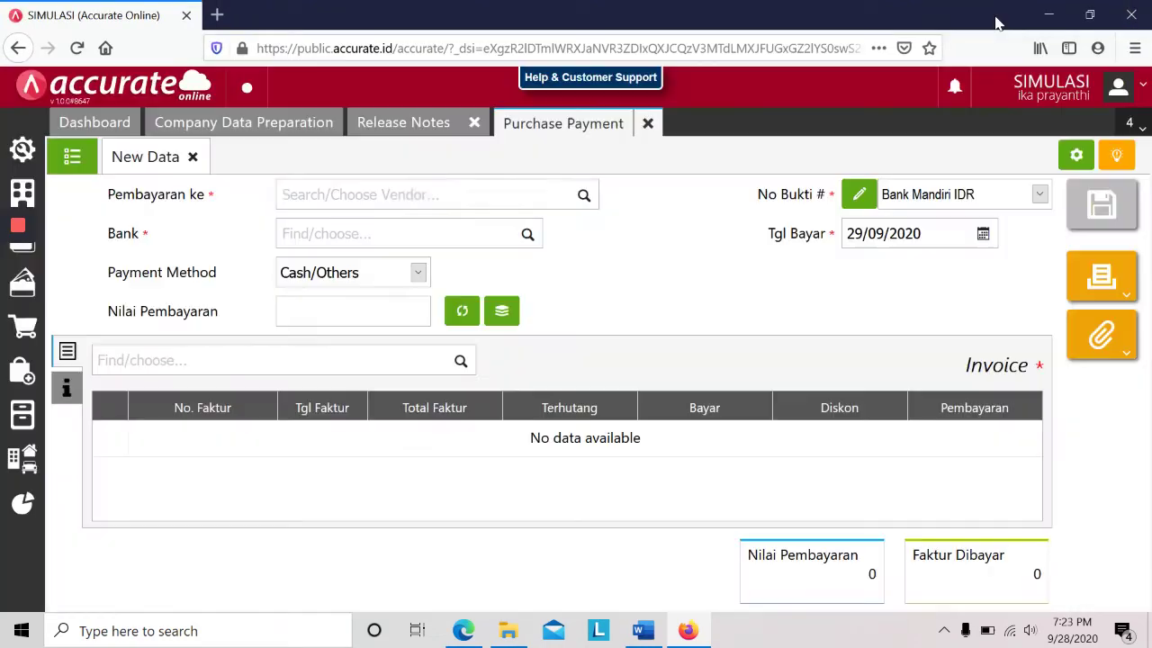
# - Set PT Sentra Furniture as the vendor being paid, checking the supplier against the training module
pyautogui.hotkey('alt', 'Tab')
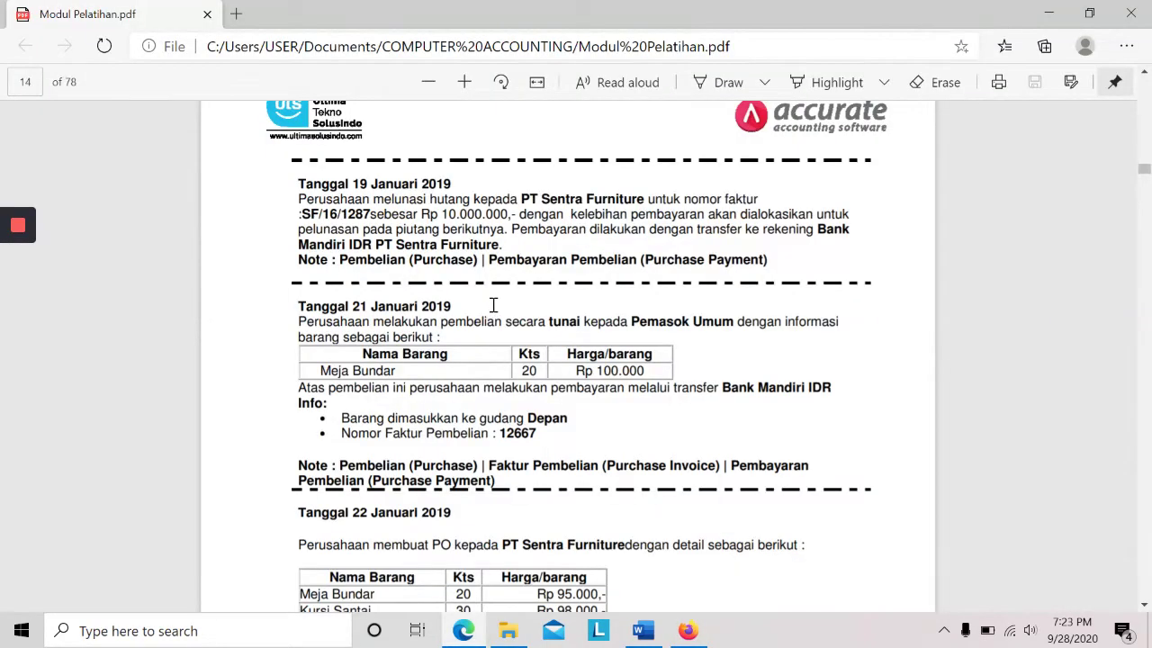
pyautogui.hotkey('alt', 'Tab')
pyautogui.write('sentra')
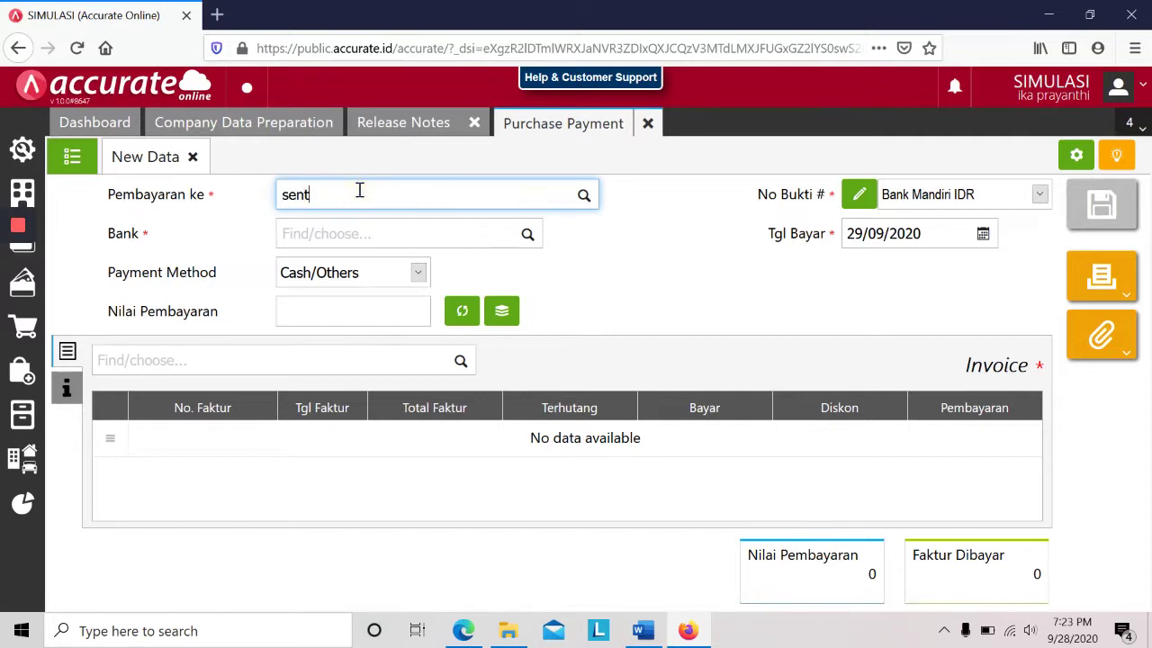
pyautogui.click(365, 235)
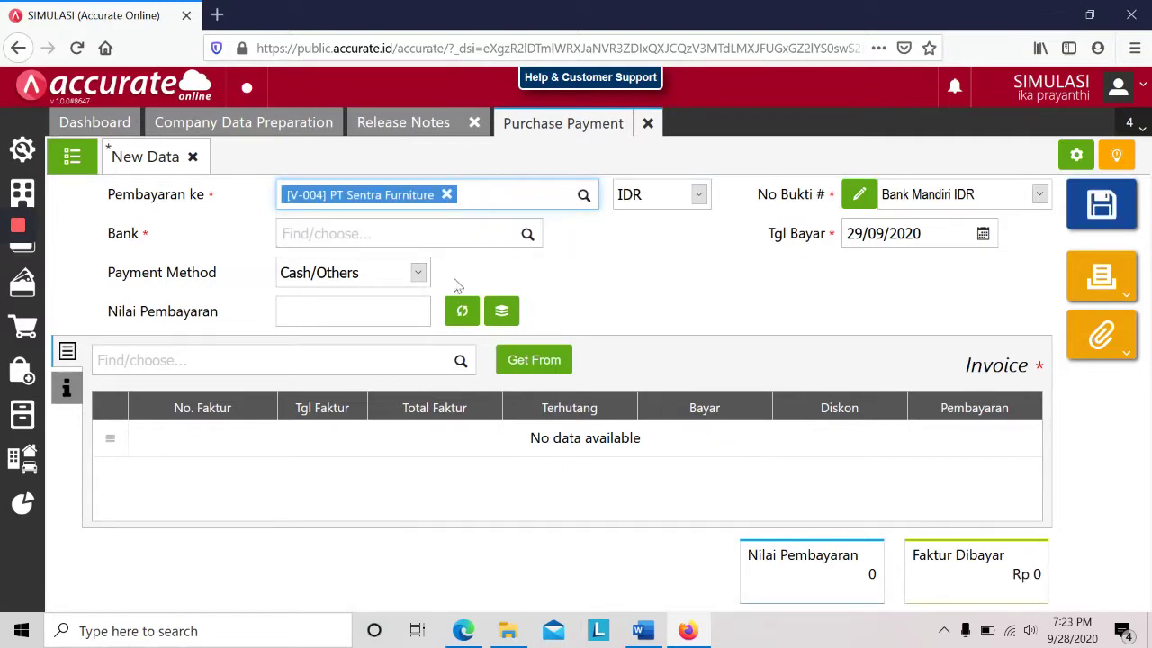
# - Set the system's headphone volume to 74
pyautogui.click(1030, 630)
pyautogui.click(1039, 587)
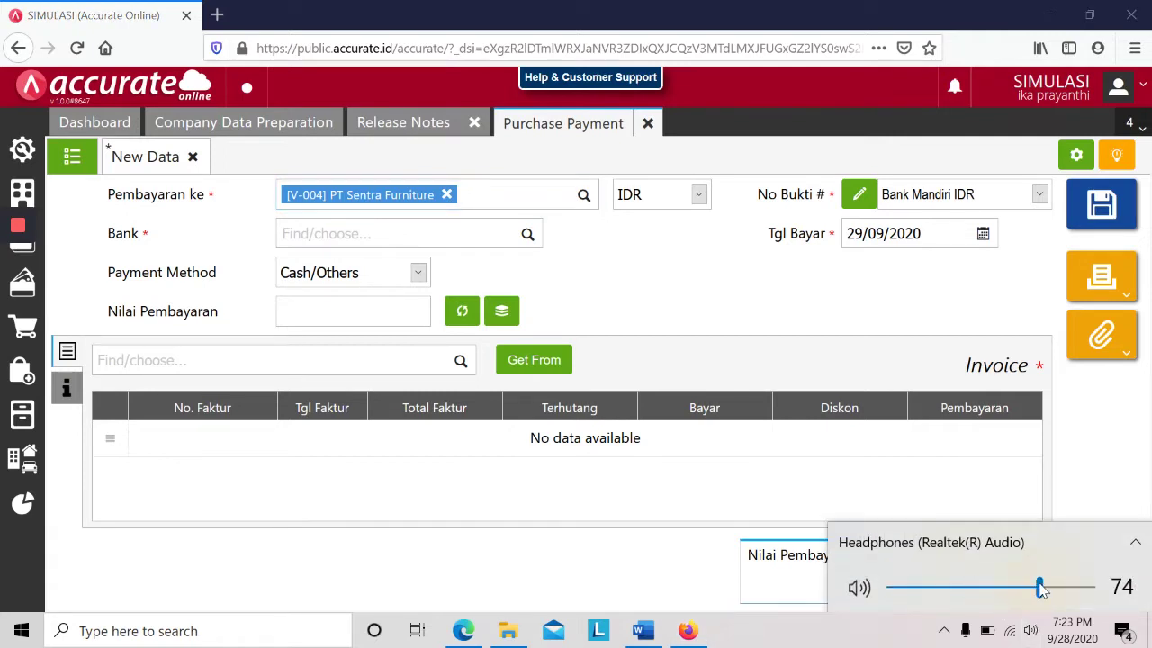
# - Choose Bank Mandiri IDR as the bank the payment is made from
pyautogui.click(354, 234)
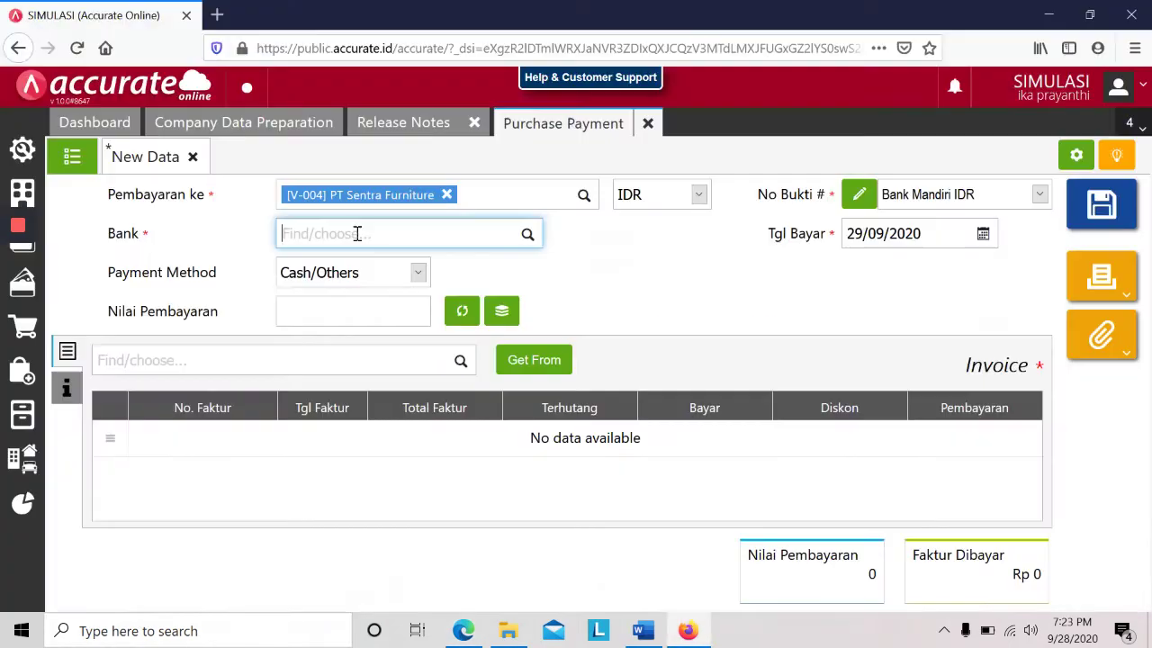
pyautogui.write('mandiri')
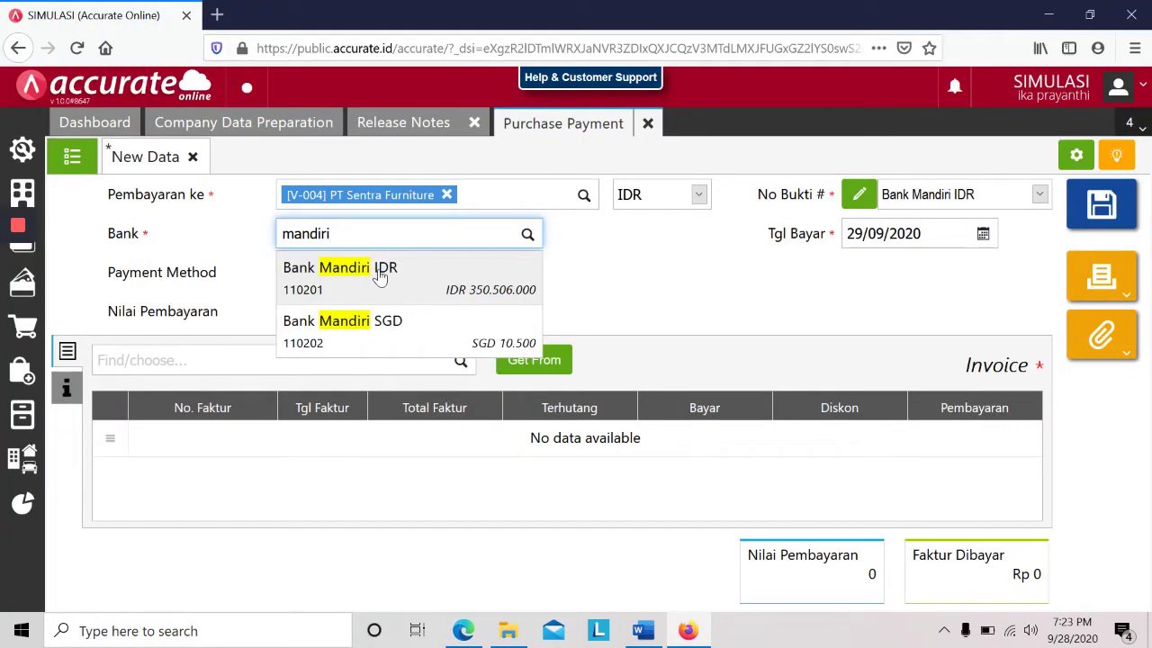
pyautogui.click(379, 290)
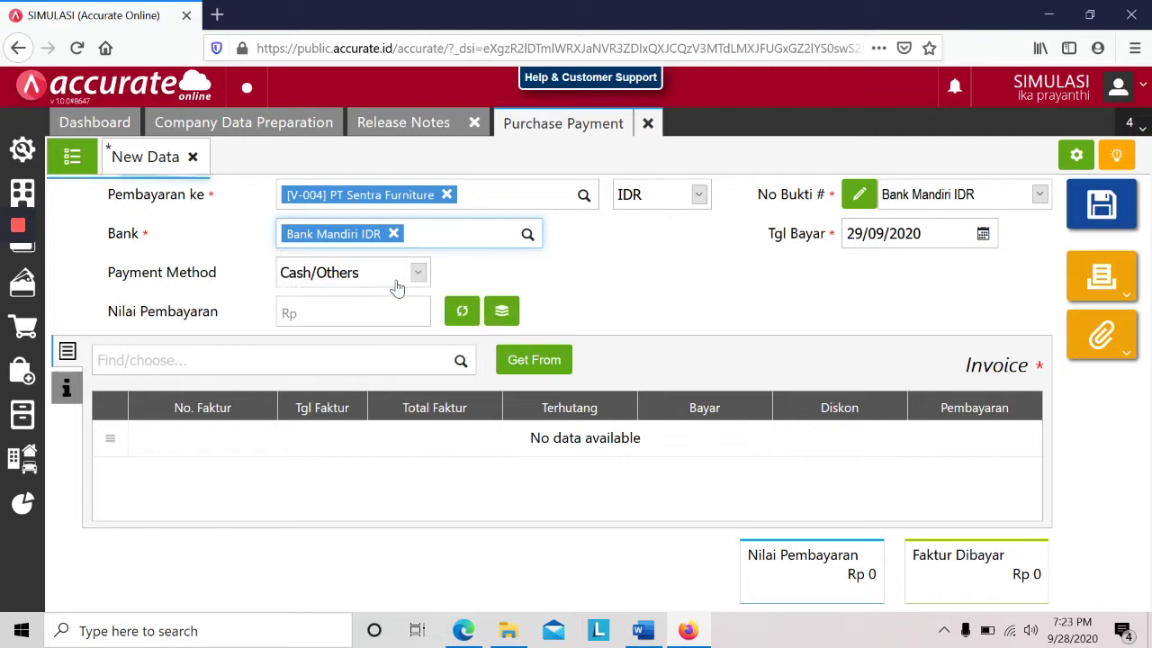
# - Set the payment method to Bank Transfer and select PT Sentra Furniture's Mandiri account as the recipient
pyautogui.click(395, 277)
pyautogui.click(380, 350)
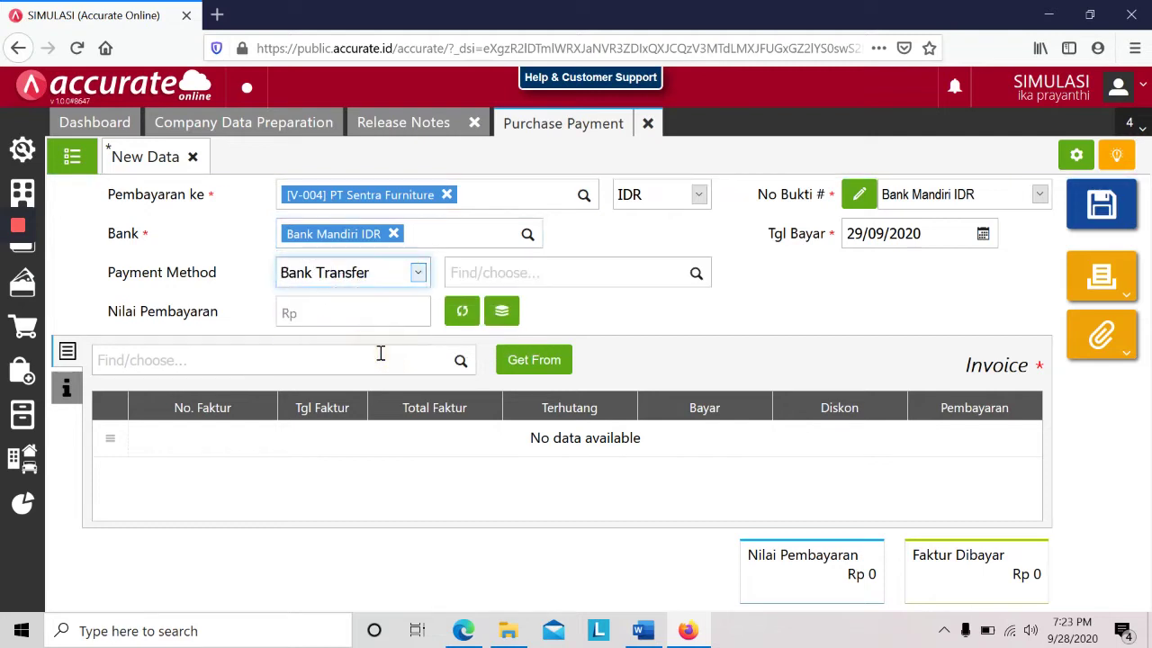
pyautogui.click(693, 281)
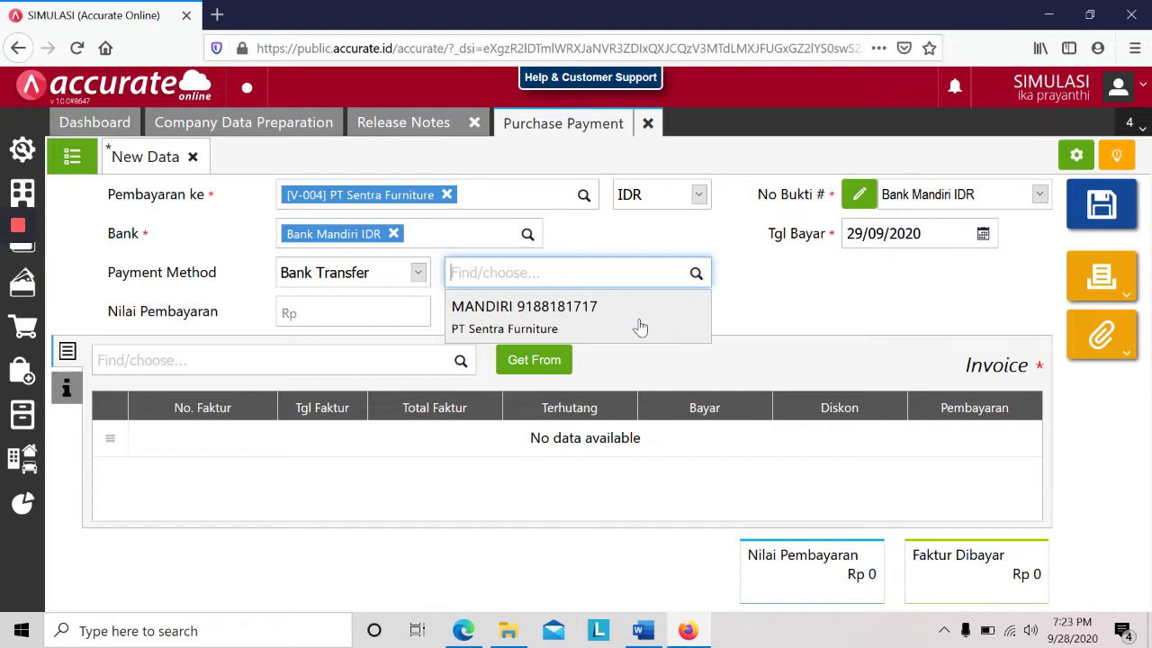
pyautogui.click(562, 325)
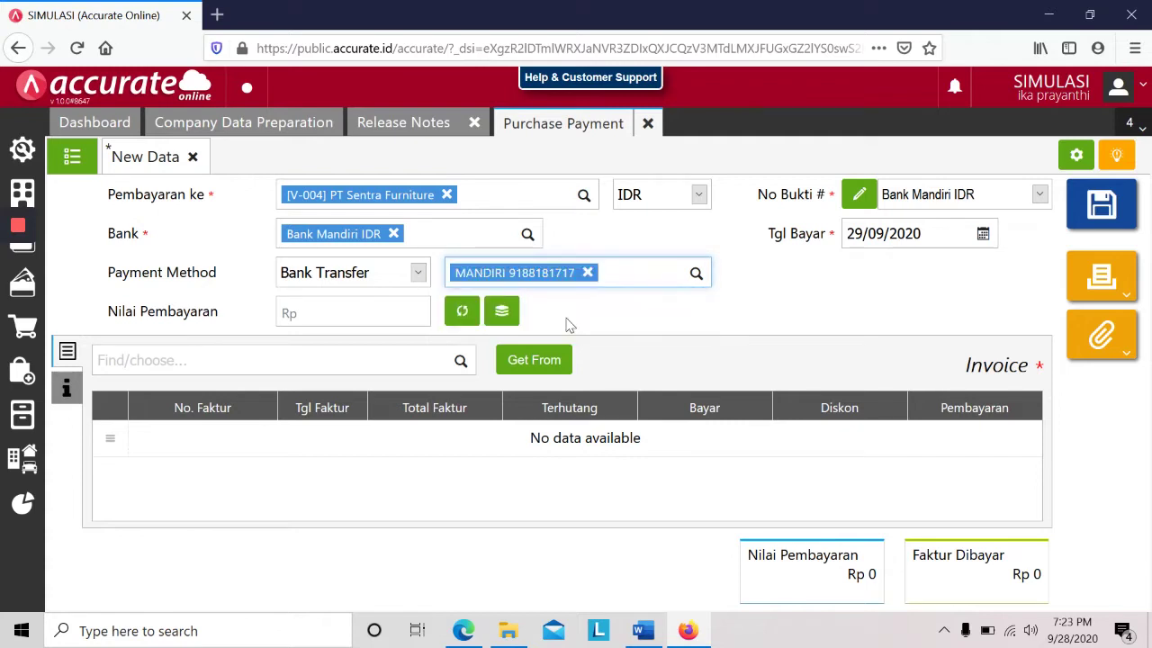
# - Set the payment date to 19/01/2019, checking it against the training module
pyautogui.click(911, 237)
pyautogui.hotkey('alt', 'Tab')
pyautogui.hotkey('alt', 'Tab')
pyautogui.write('19/01/2019')
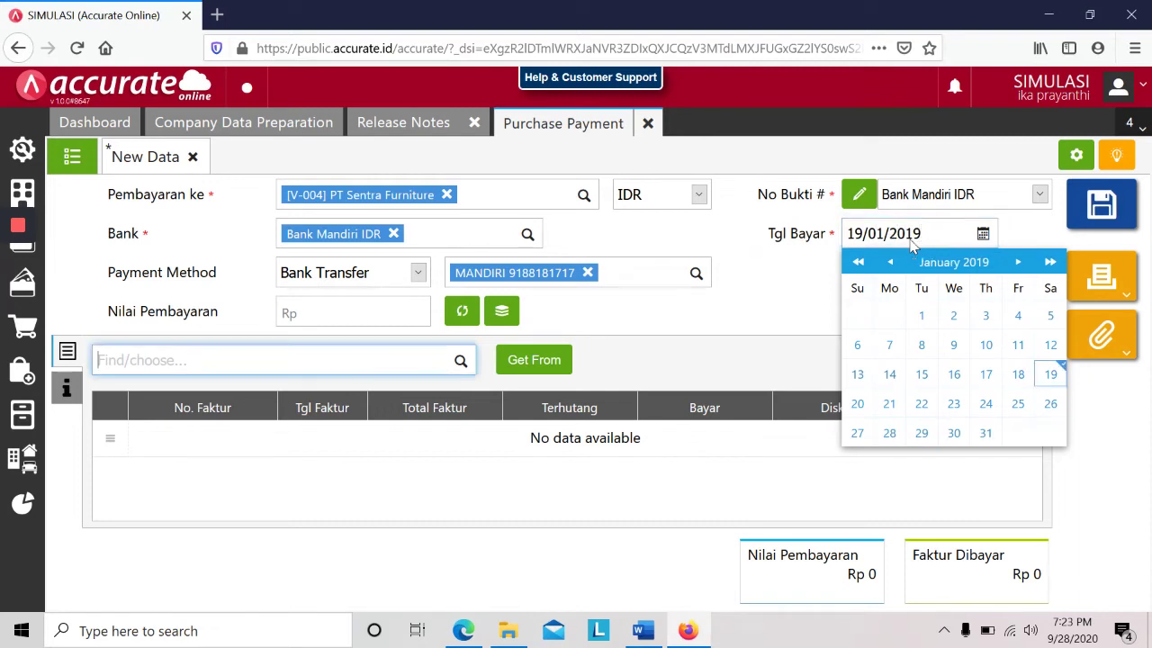
pyautogui.click(1050, 374)
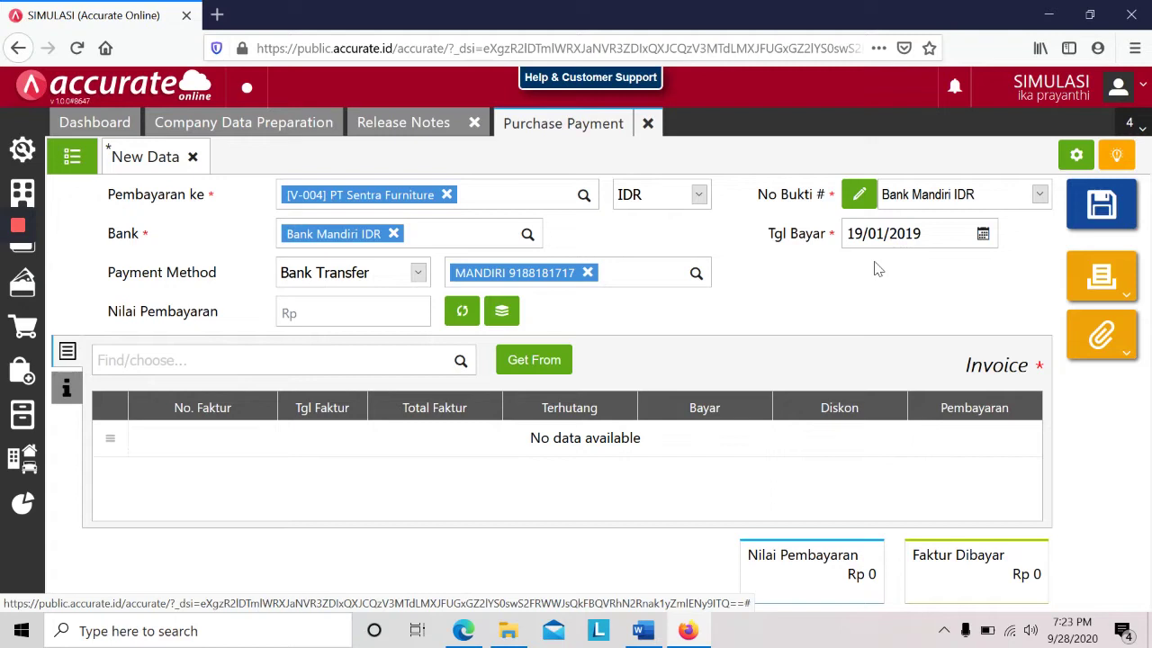
# - Load only outstanding invoice SF/16/1287 into the payment, leaving out Sentra-017
pyautogui.hotkey('alt', 'Tab')
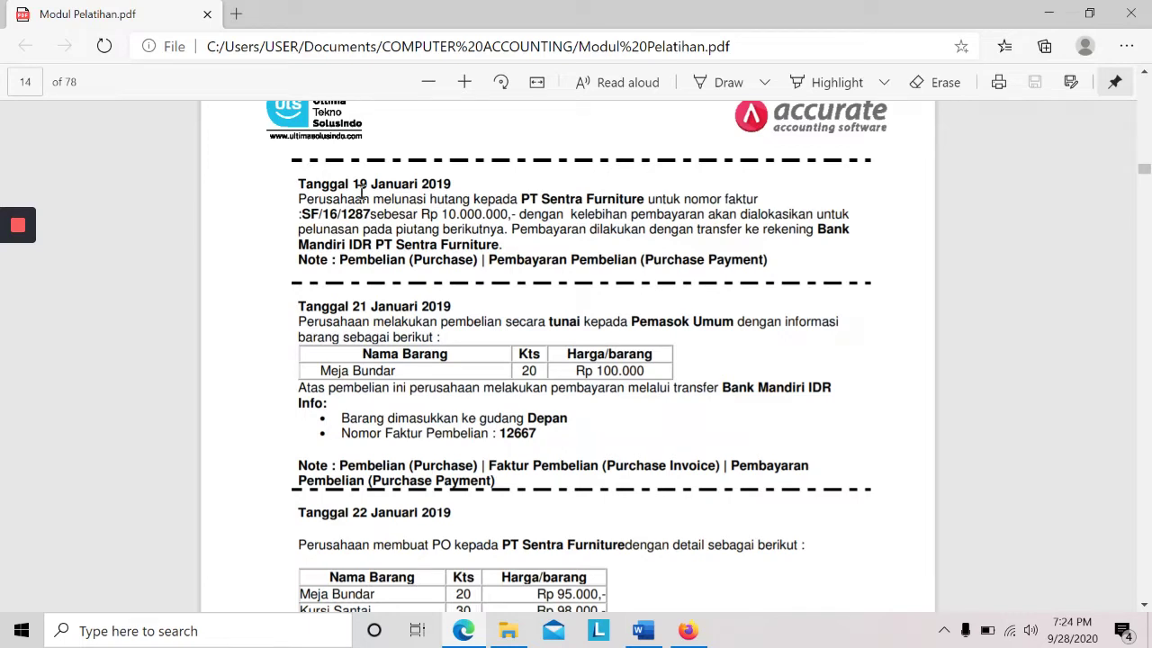
pyautogui.hotkey('alt', 'Tab')
pyautogui.click(540, 365)
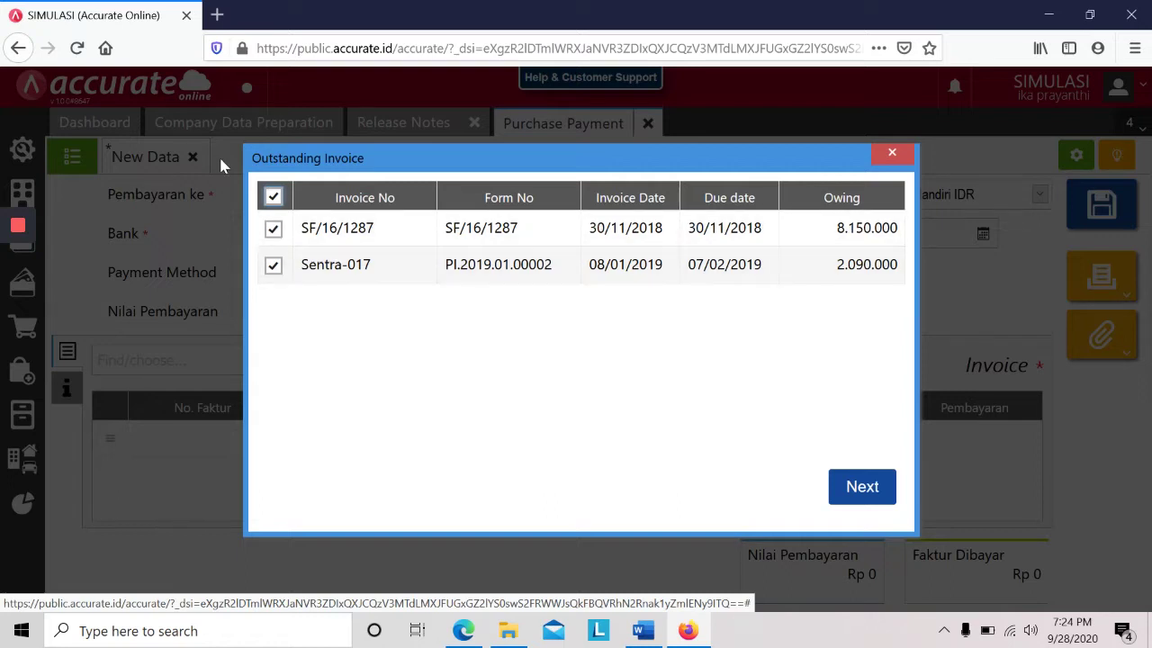
pyautogui.click(273, 265)
pyautogui.click(865, 491)
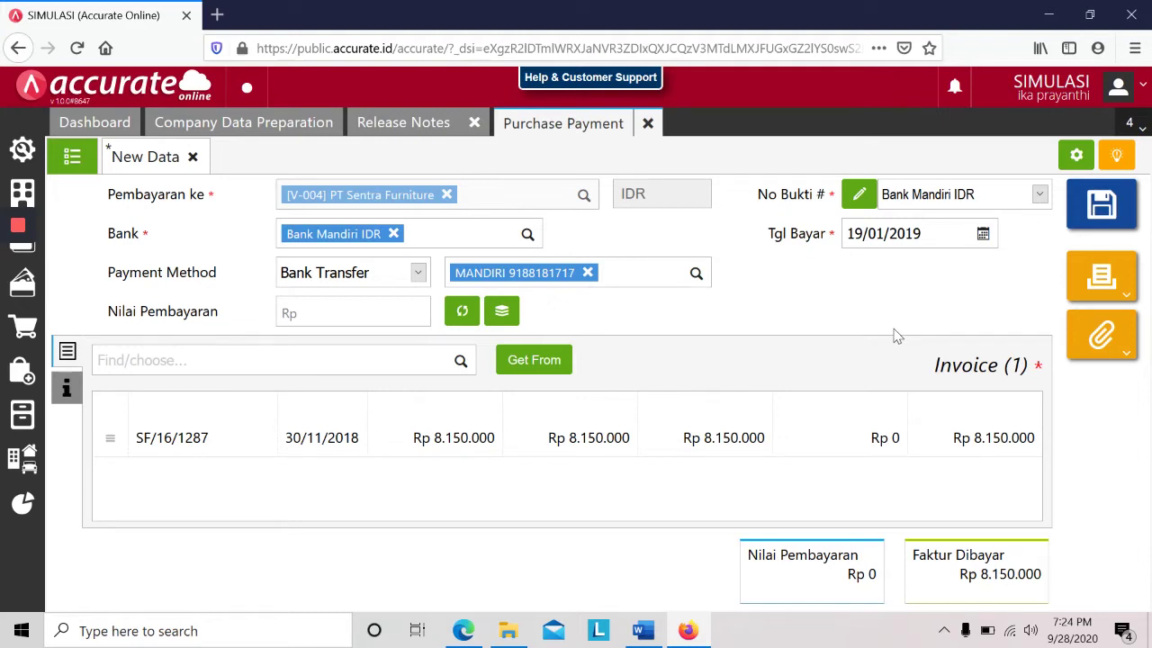
# - Check the 02_PANDUAN MODUL PEMBELIAN guide in Word for the required account, and open a new Chart of Accounts entry in Accurate Online
pyautogui.hotkey('alt', 'Tab')
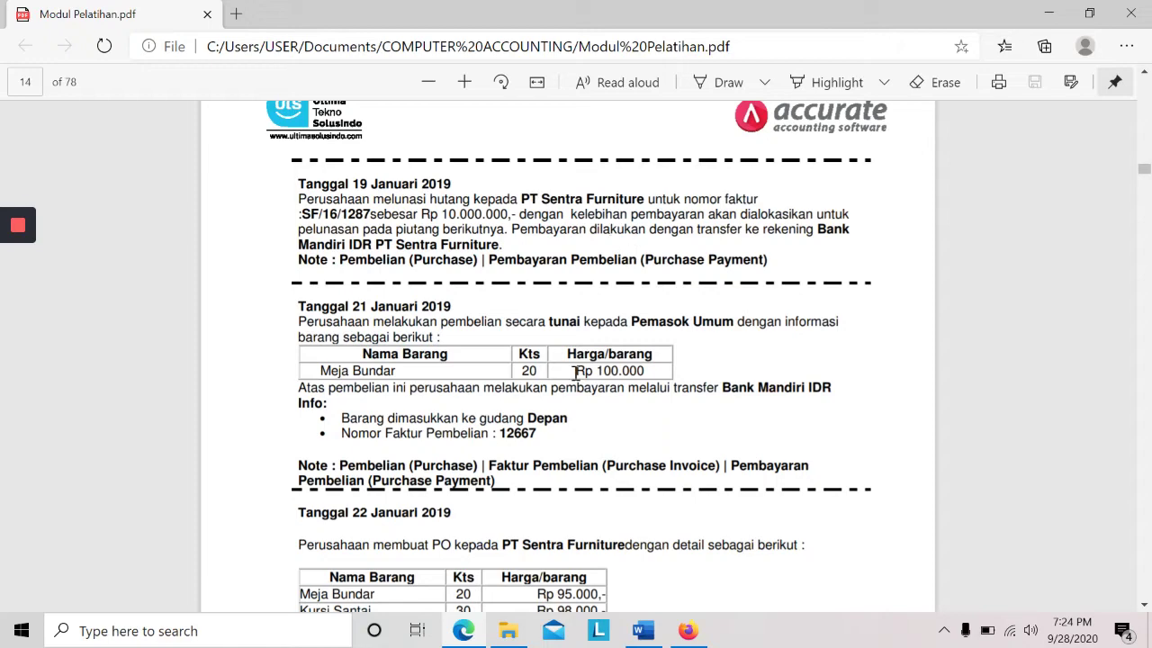
pyautogui.click(662, 635)
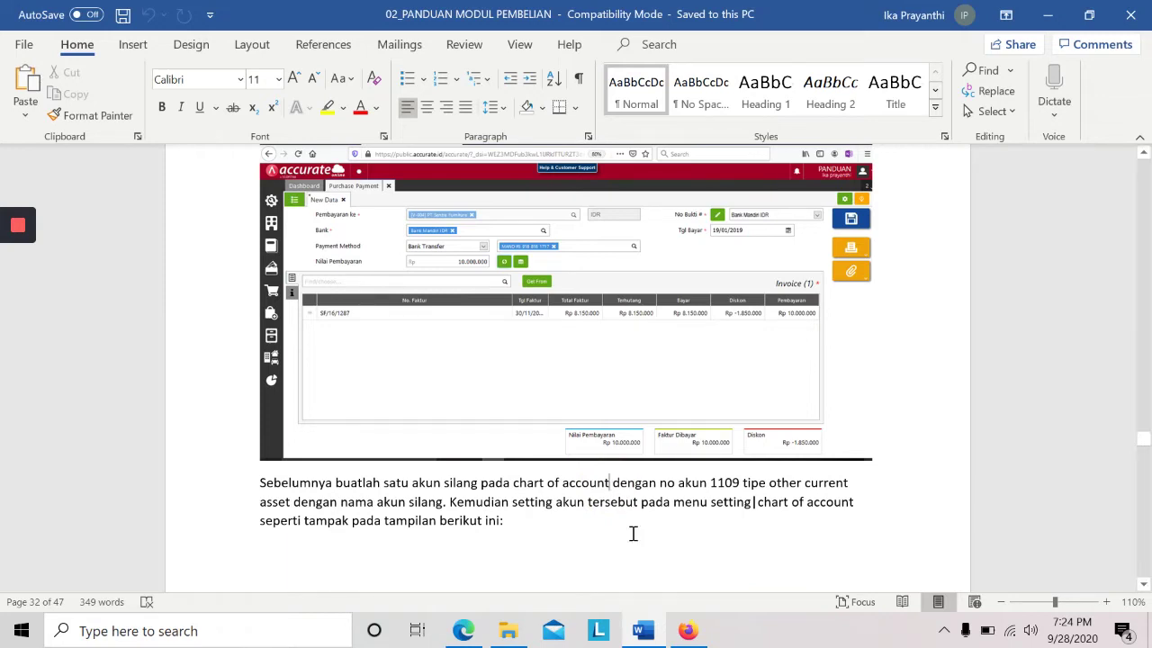
pyautogui.click(688, 630)
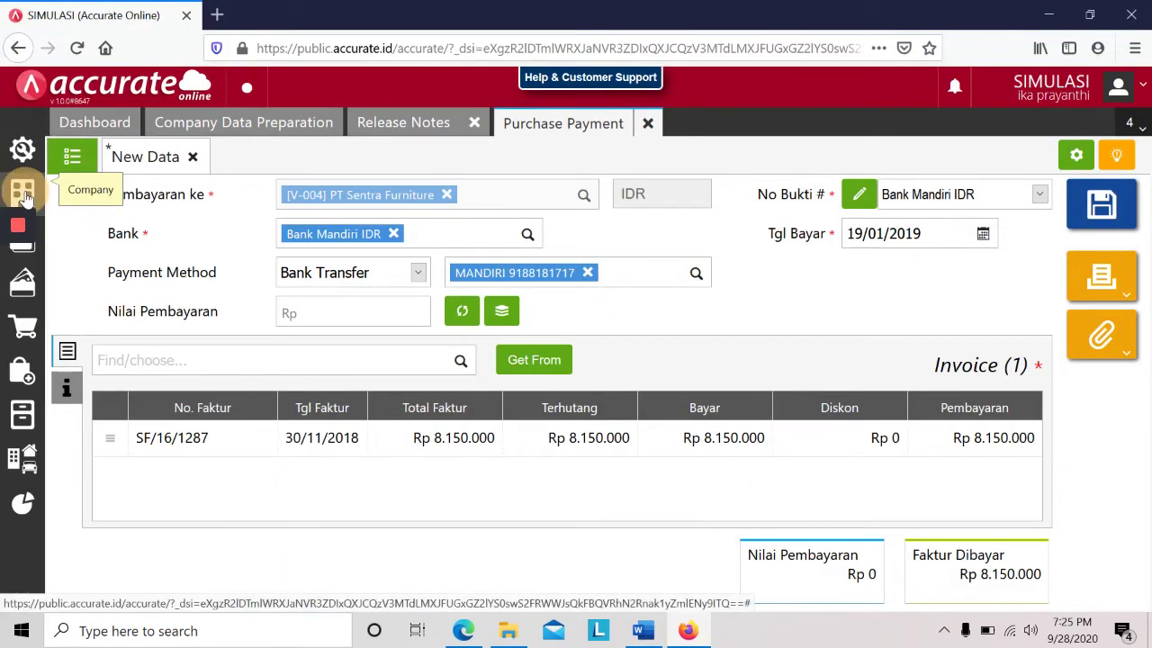
pyautogui.click(24, 194)
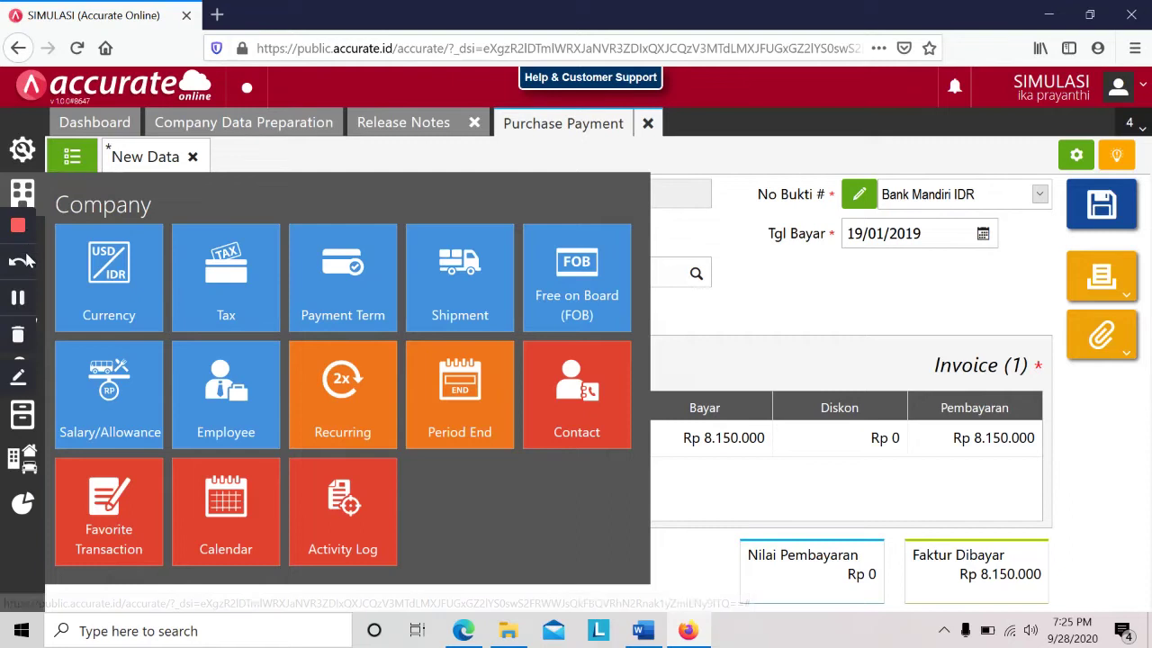
pyautogui.click(1092, 15)
pyautogui.moveTo(415, 49); pyautogui.dragTo(635, 31)
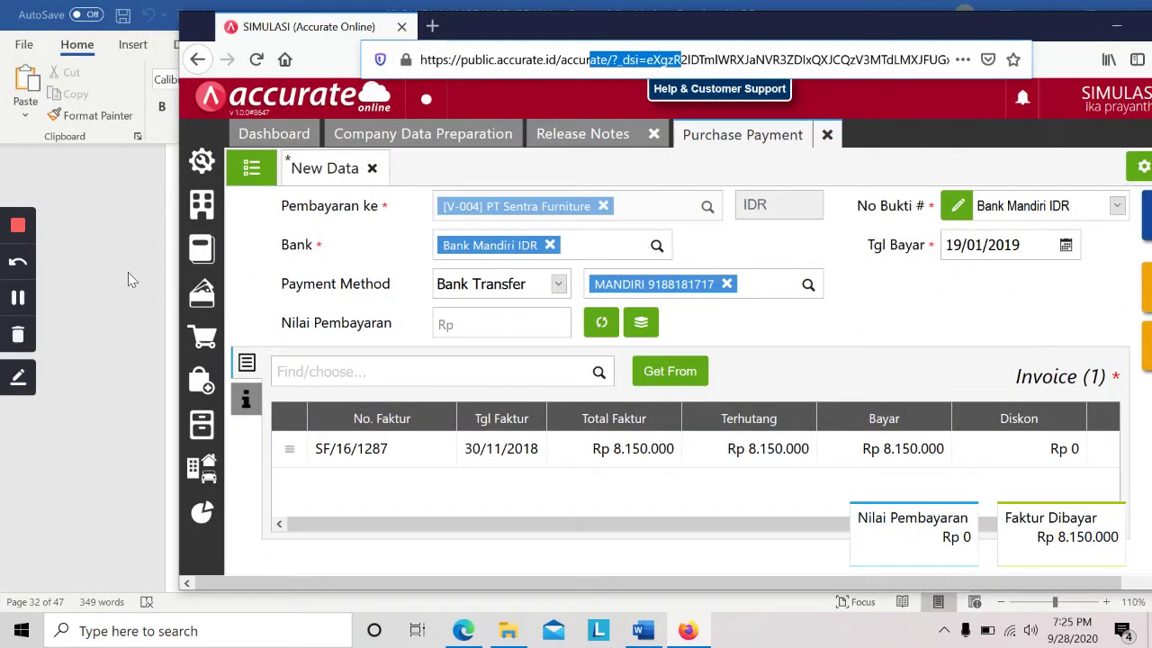
pyautogui.click(203, 295)
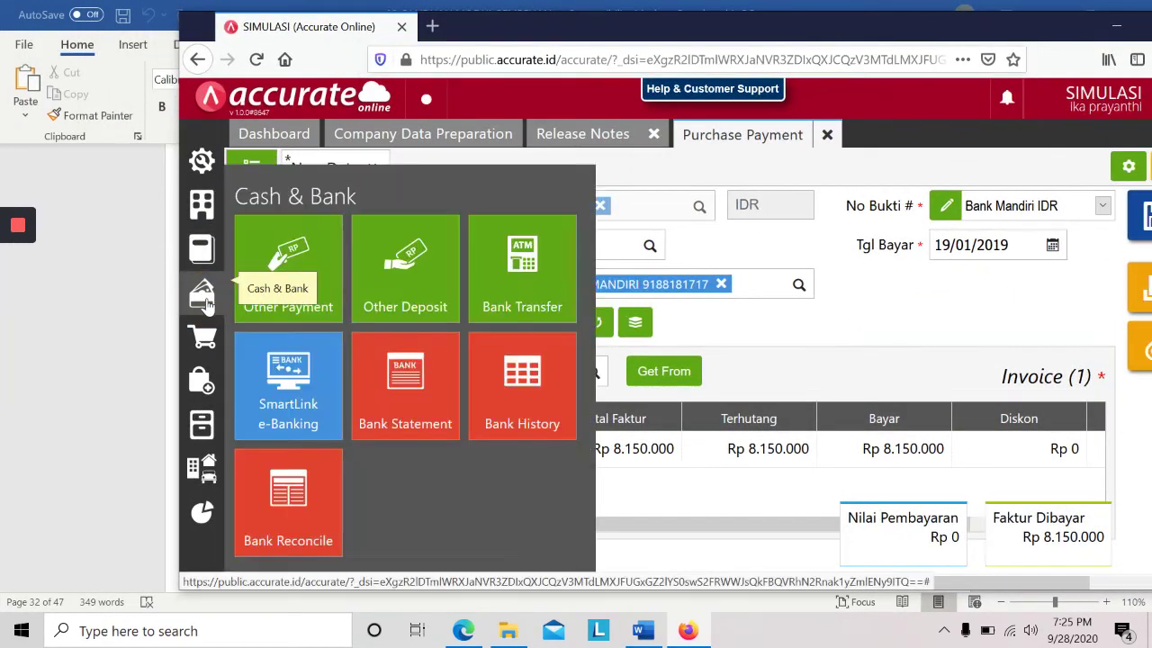
pyautogui.click(202, 250)
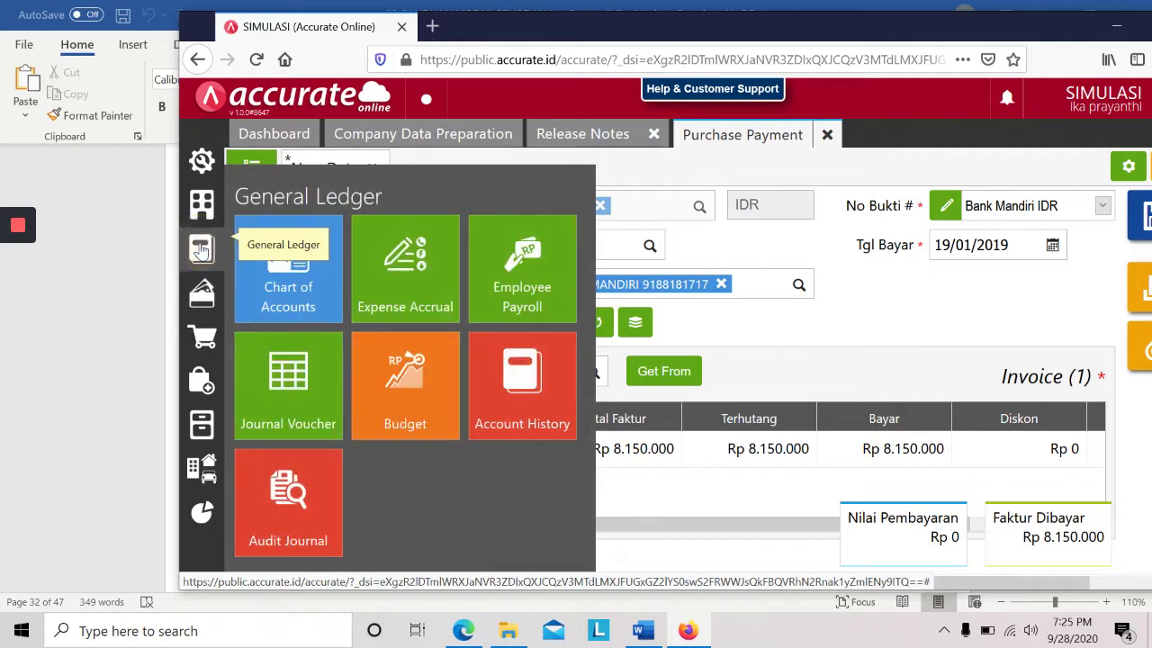
pyautogui.click(301, 283)
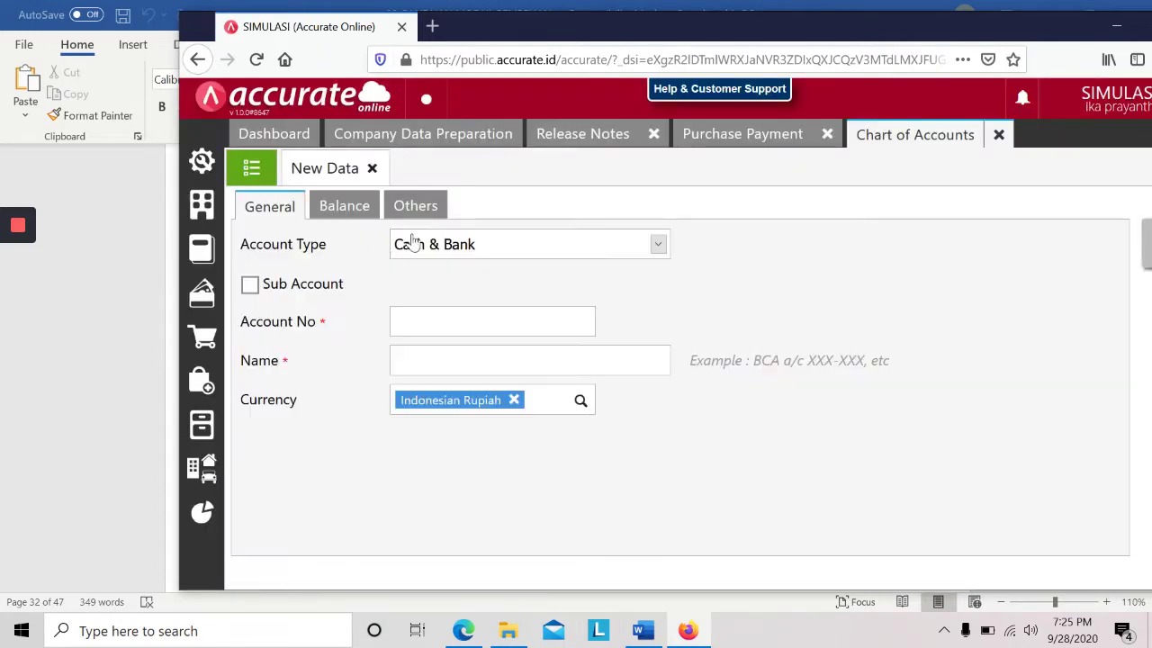
# - Set the new account's type to Other Current Asset and enter Akun Silang as the account number, consulting the Word guide
pyautogui.click(442, 319)
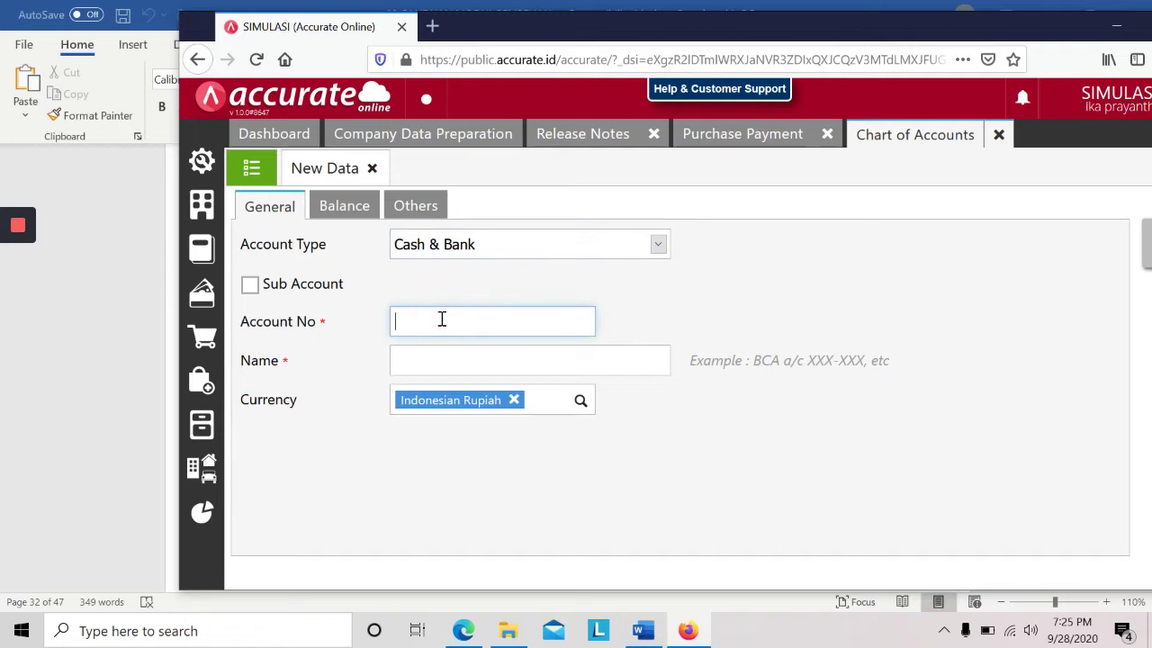
pyautogui.hotkey('alt', 'Tab')
pyautogui.hotkey('alt', 'Tab')
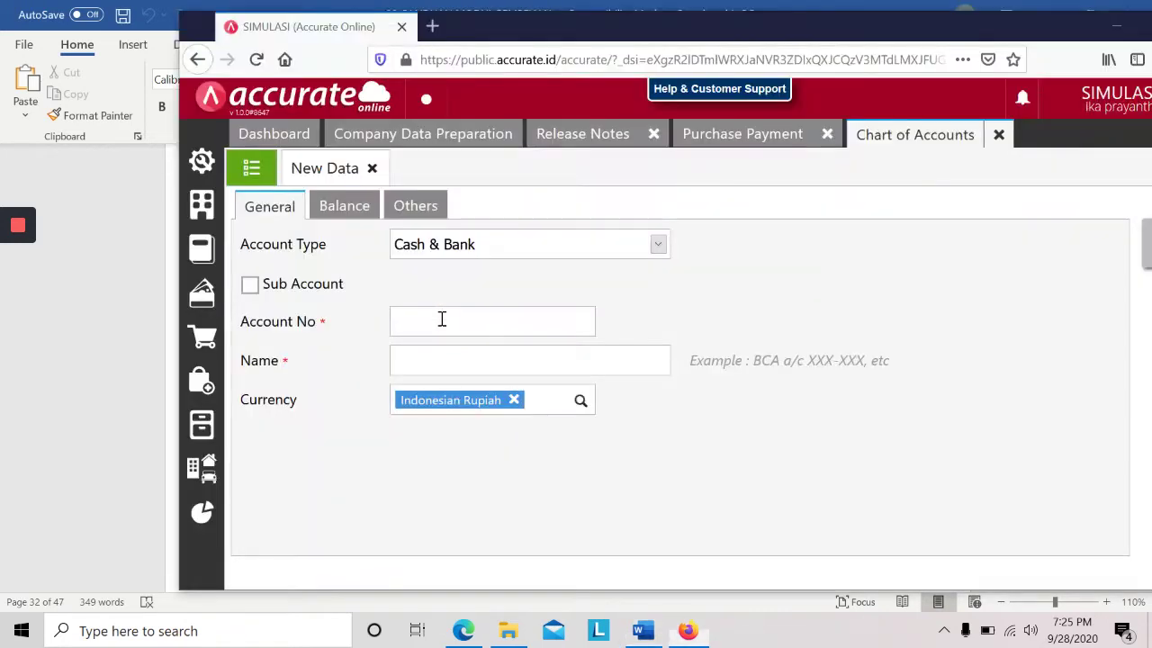
pyautogui.click(541, 245)
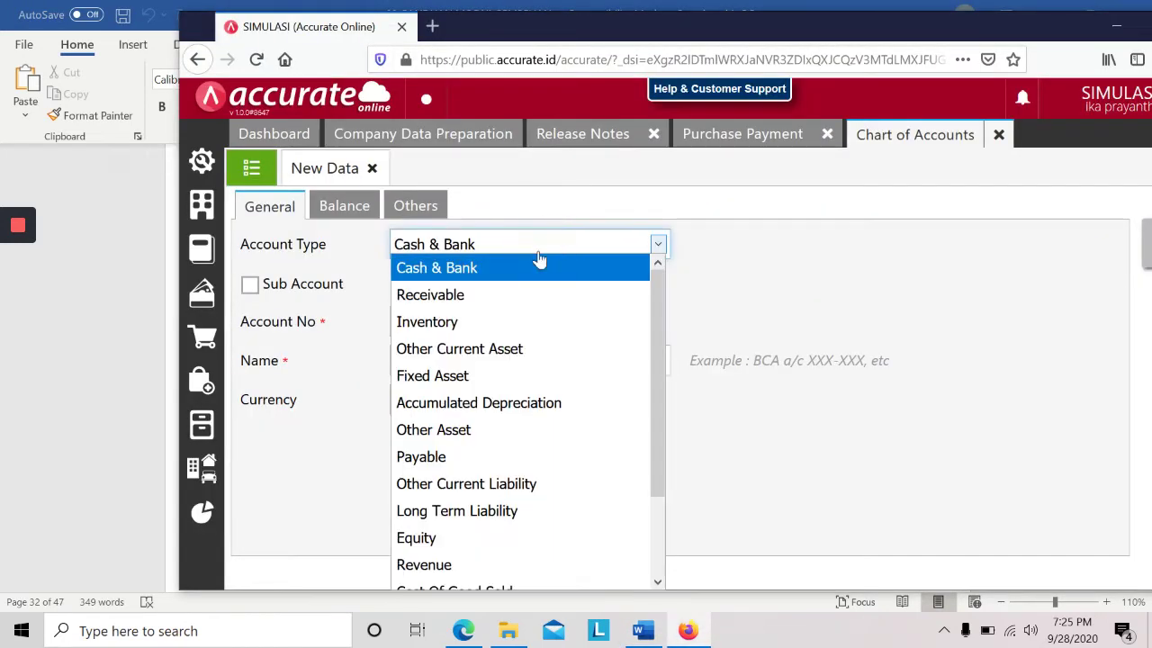
pyautogui.click(504, 349)
pyautogui.click(461, 327)
pyautogui.hotkey('alt', 'Tab')
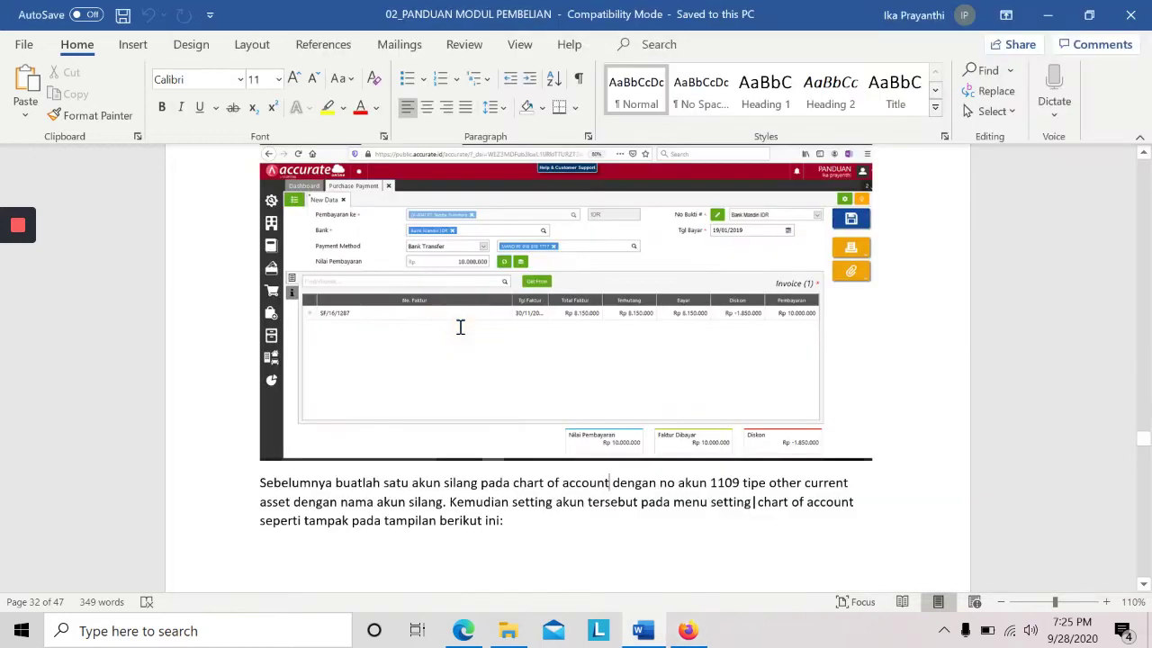
pyautogui.hotkey('alt', 'Tab')
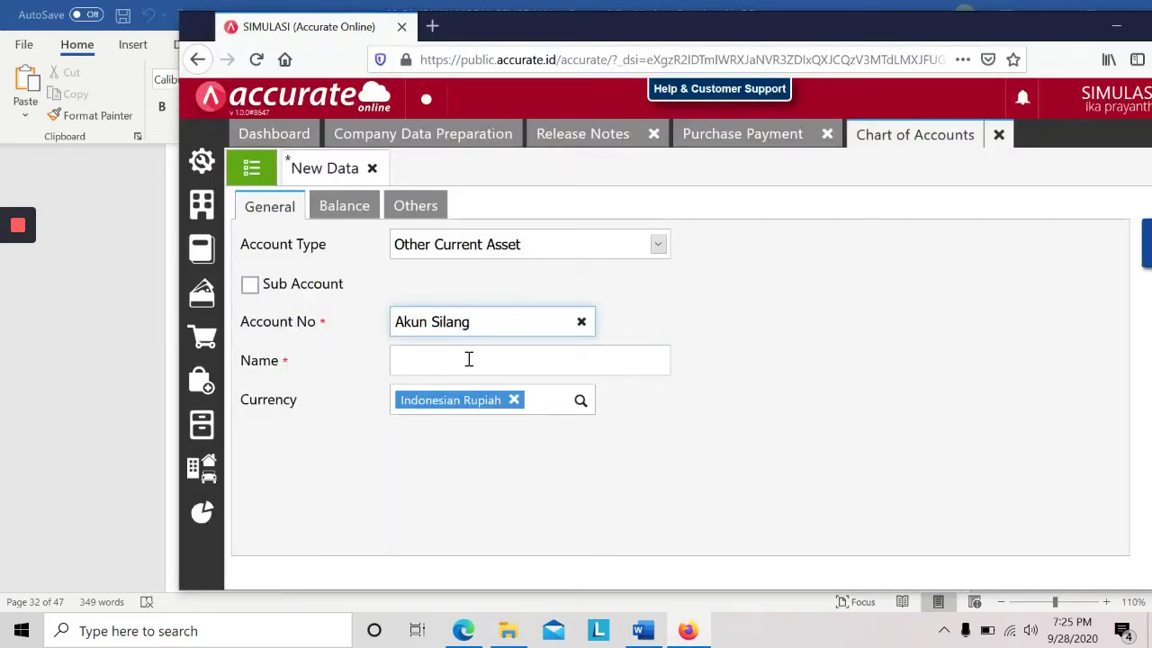
# - Move the text Akun Silang from the Account No field to the Name field
pyautogui.moveTo(483, 322); pyautogui.dragTo(405, 310)
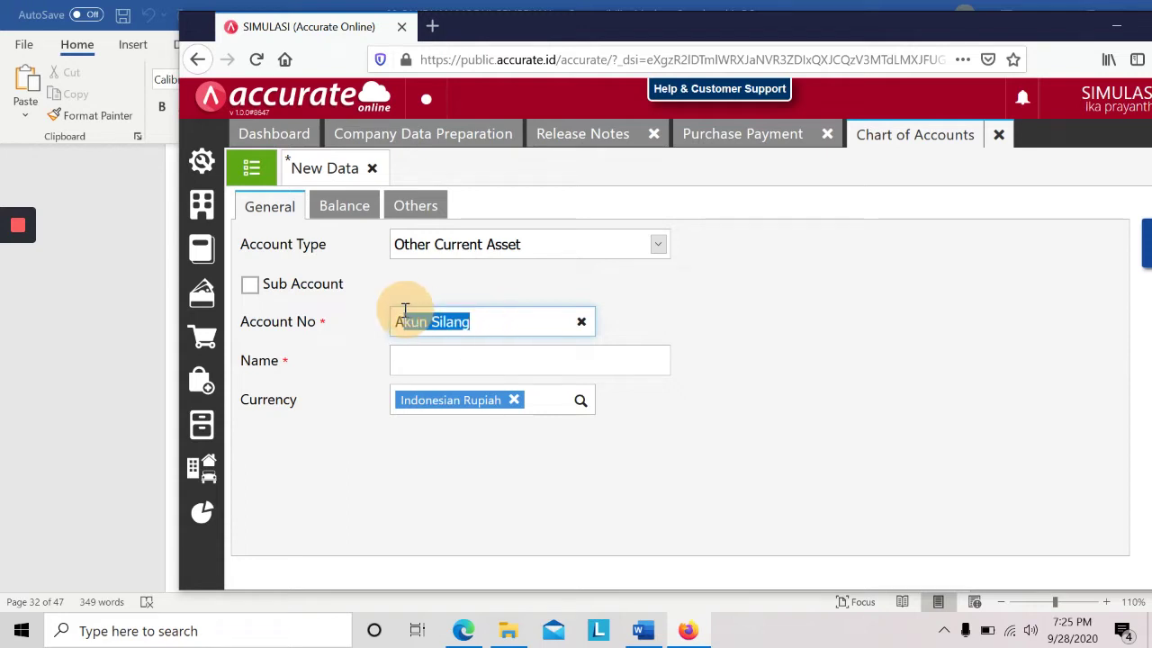
pyautogui.click(406, 293)
pyautogui.hotkey('shift', 'Left')
pyautogui.hotkey('shift', 'Left')
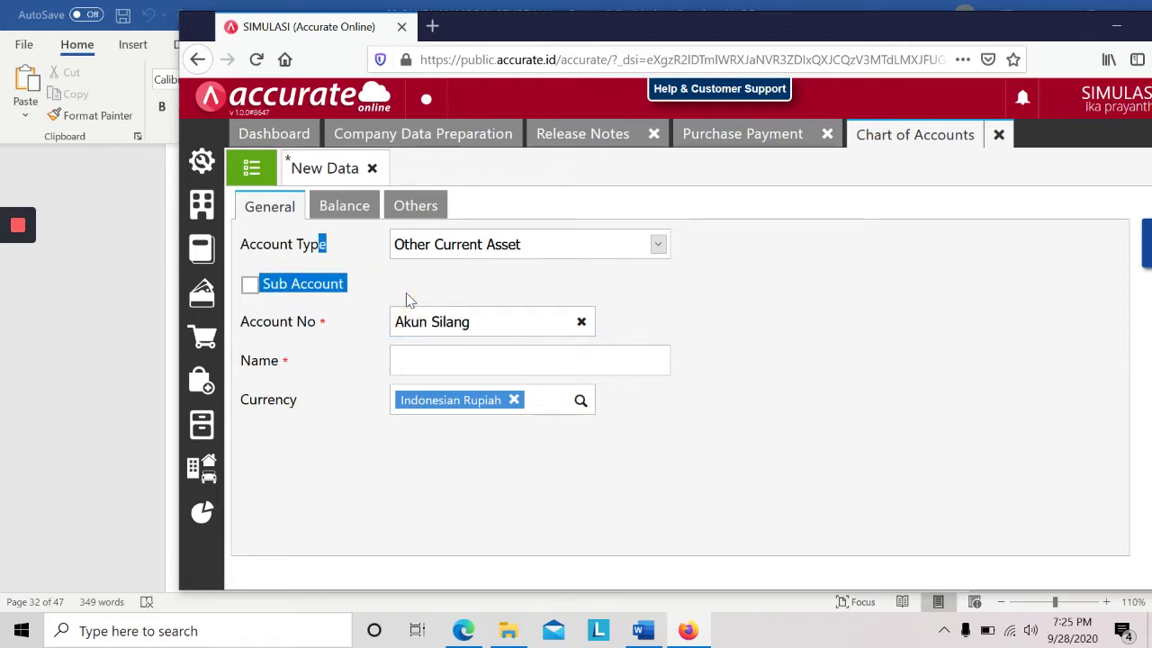
pyautogui.moveTo(481, 316); pyautogui.dragTo(381, 303)
pyautogui.hotkey('ctrl', 'c')
pyautogui.press('BackSpace')
pyautogui.click(437, 357)
pyautogui.hotkey('ctrl', 'v')
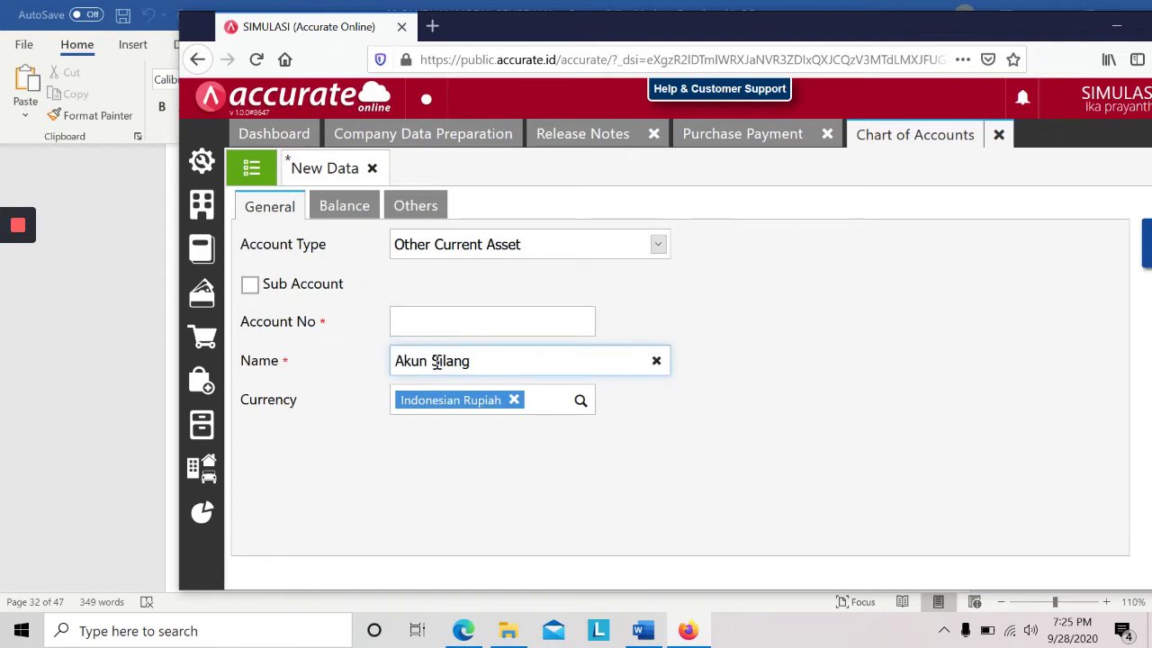
# - Set the account number to 1109, check it against the Word guide, and save the Akun Silang account
pyautogui.click(435, 329)
pyautogui.write('1109')
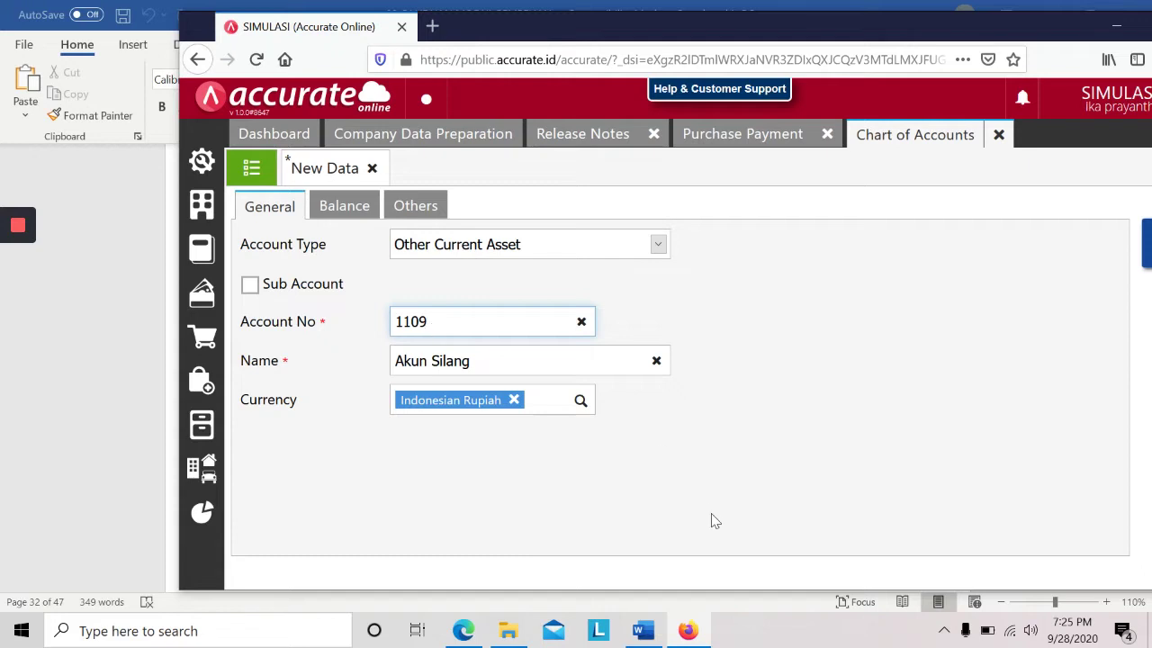
pyautogui.hotkey('alt', 'Tab')
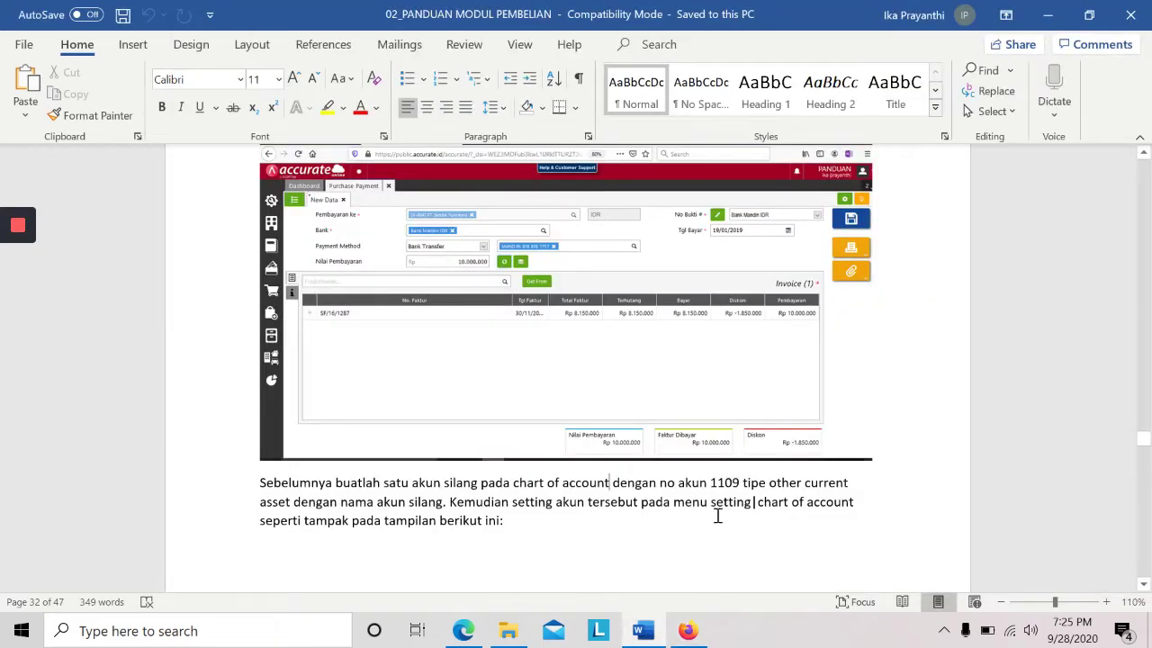
pyautogui.hotkey('alt', 'Tab')
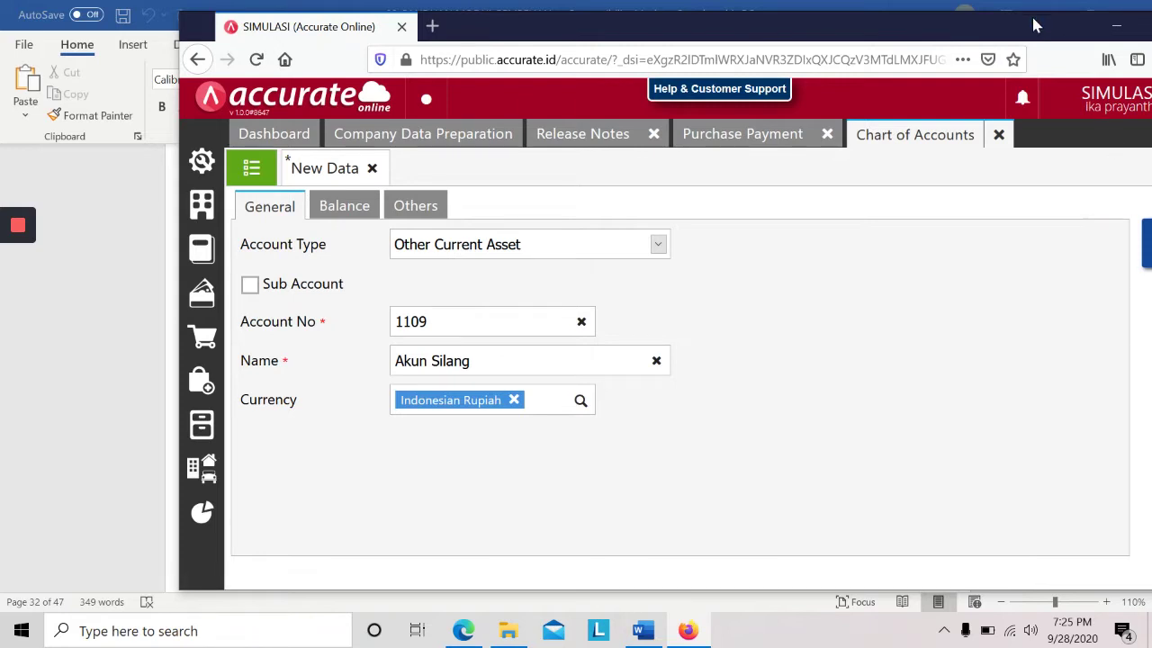
pyautogui.moveTo(1031, 36); pyautogui.dragTo(961, 44)
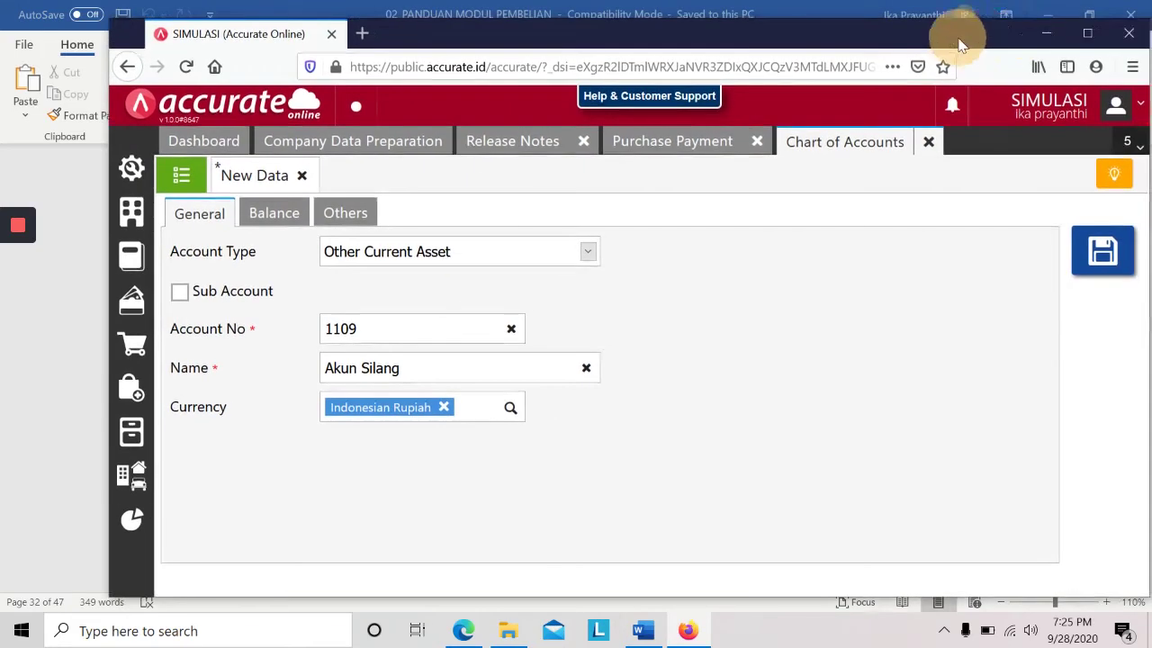
pyautogui.click(1110, 256)
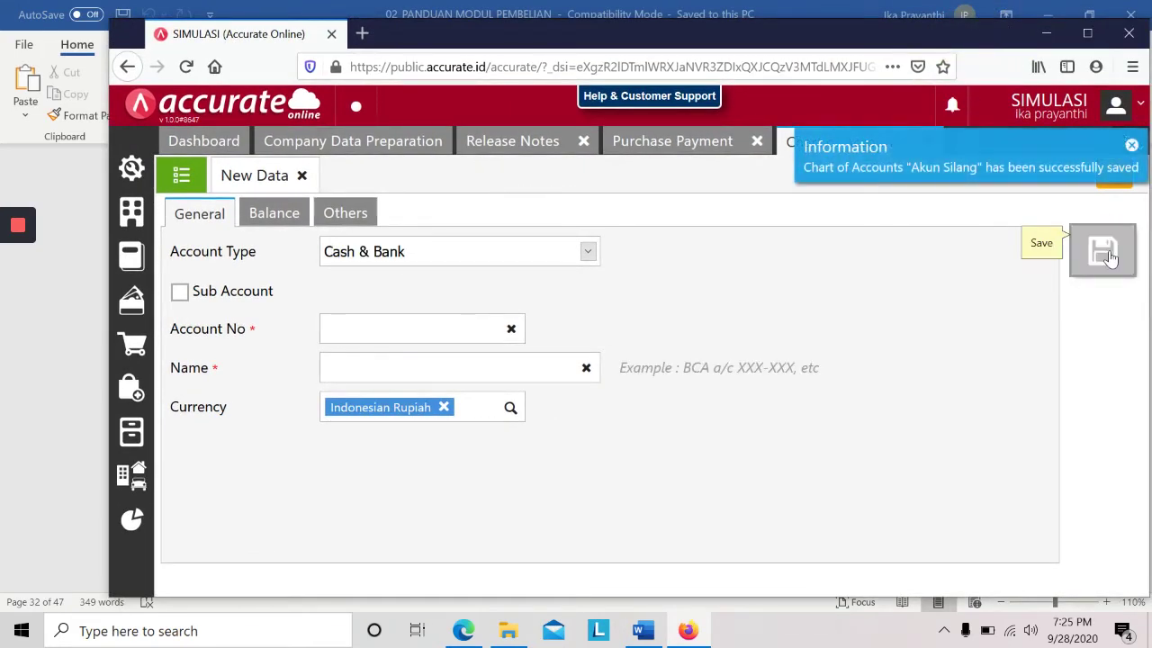
# - Find the saved Akun Silang account in the Chart of Accounts list and check the Word guide for the next instruction
pyautogui.click(181, 175)
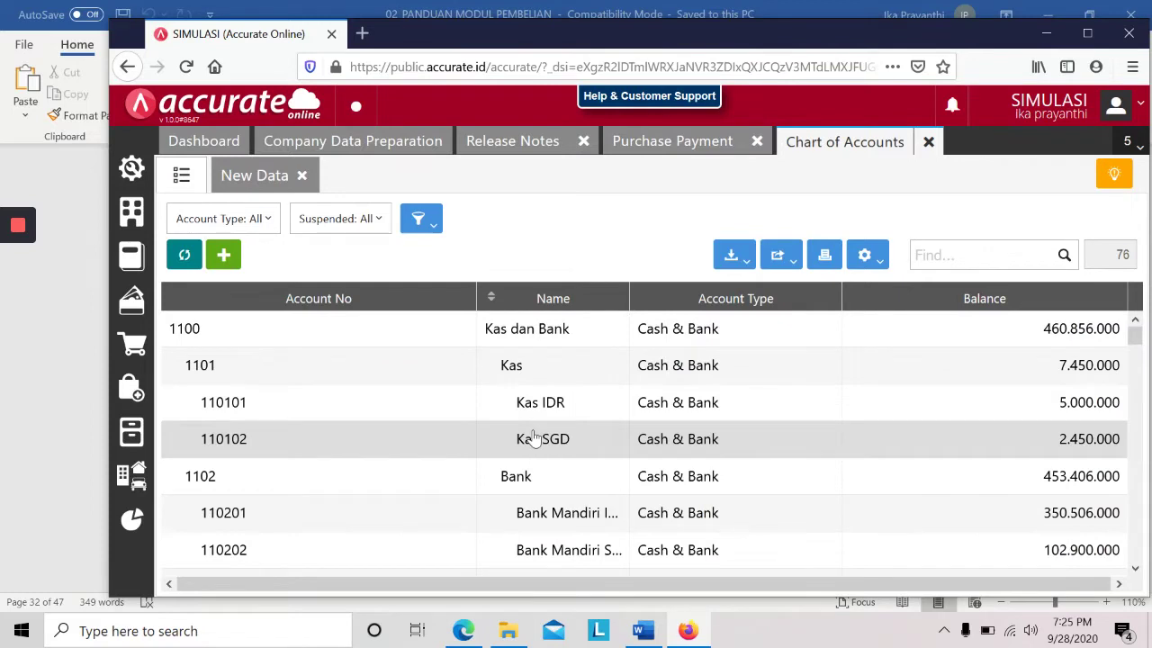
pyautogui.moveTo(1135, 335); pyautogui.dragTo(1131, 383)
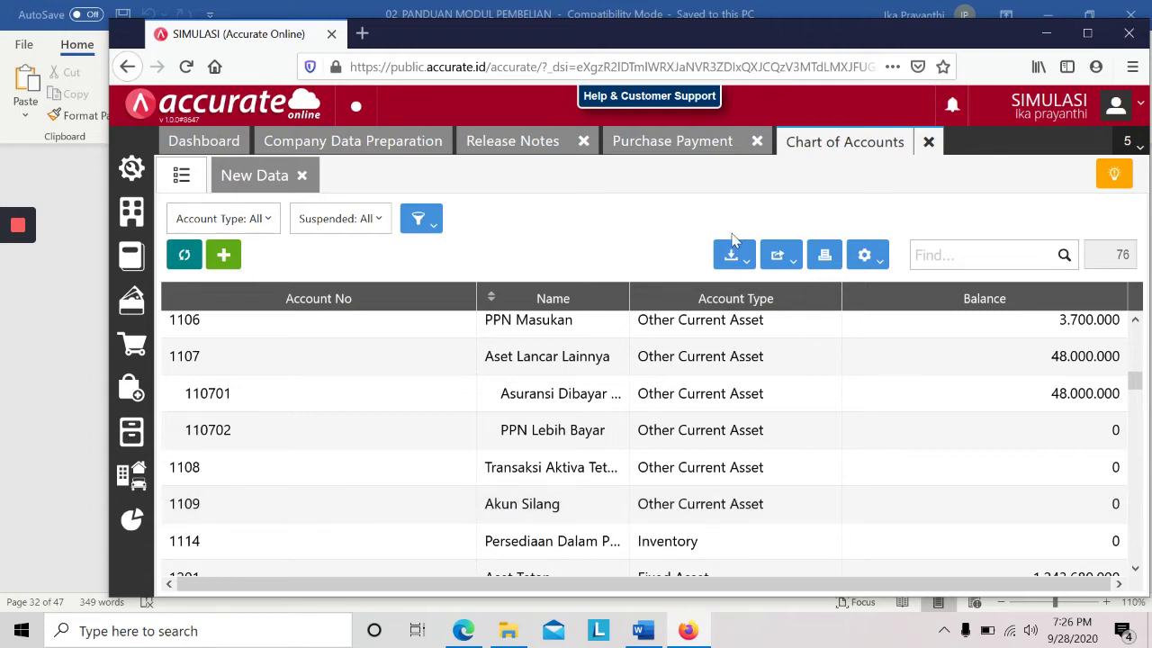
pyautogui.hotkey('alt', 'Tab')
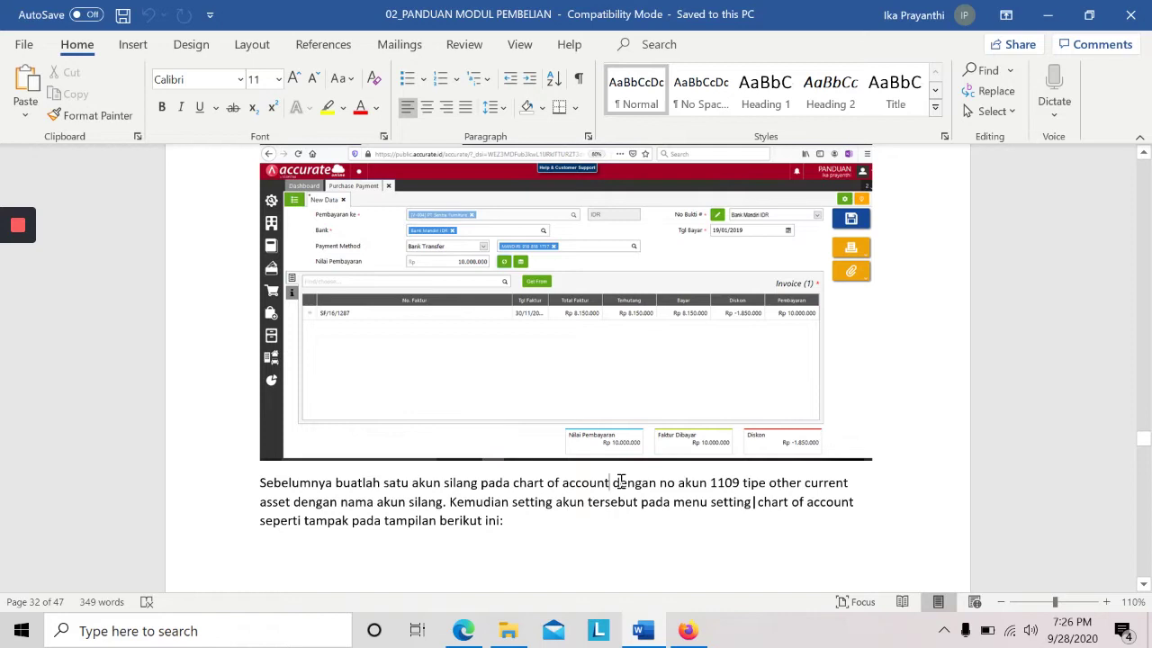
pyautogui.hotkey('alt', 'Tab')
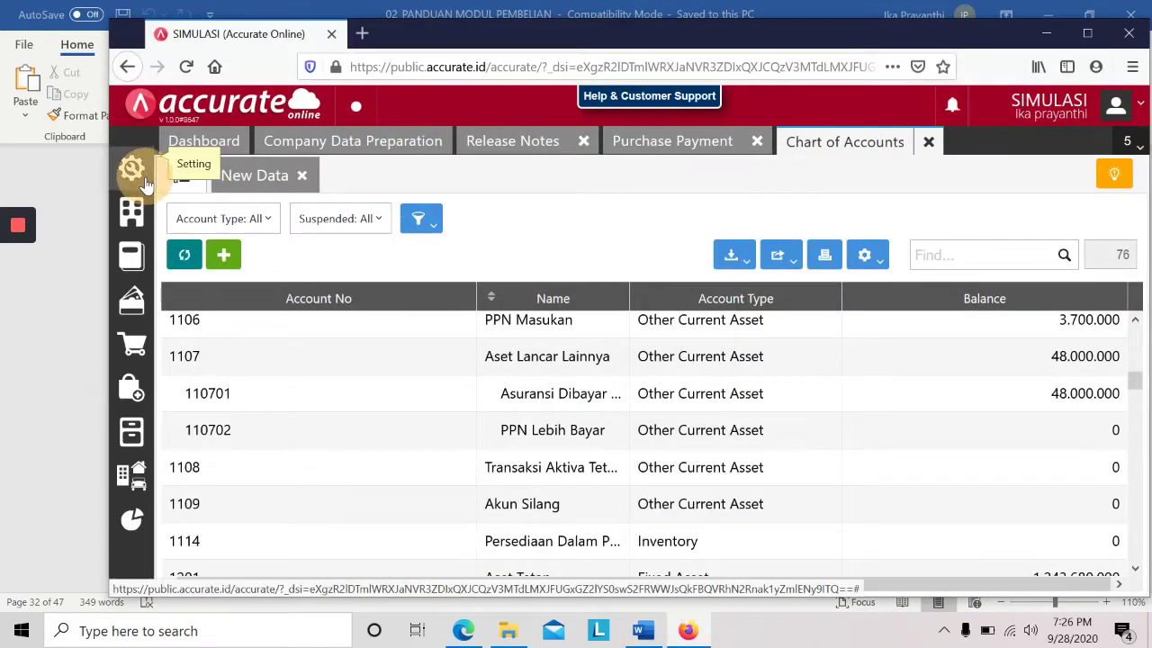
# - Open the Sales/Purchase default accounts under the Chart of Account preferences, following the Word guide
pyautogui.moveTo(131, 168)
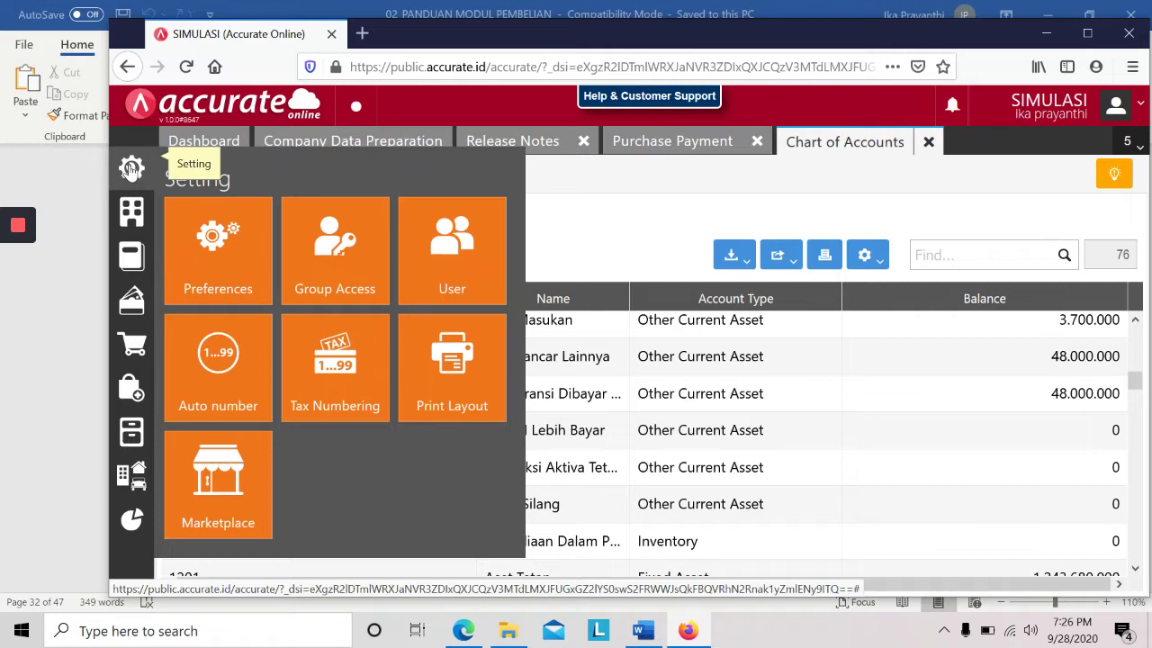
pyautogui.click(177, 212)
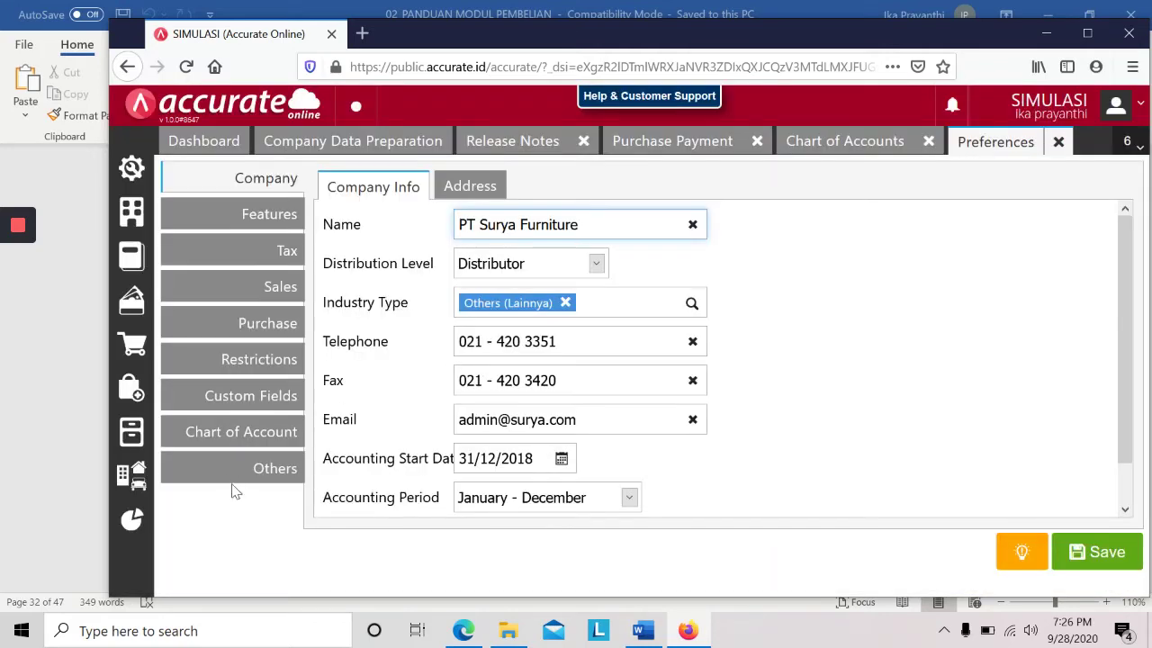
pyautogui.click(219, 433)
pyautogui.hotkey('alt', 'Tab')
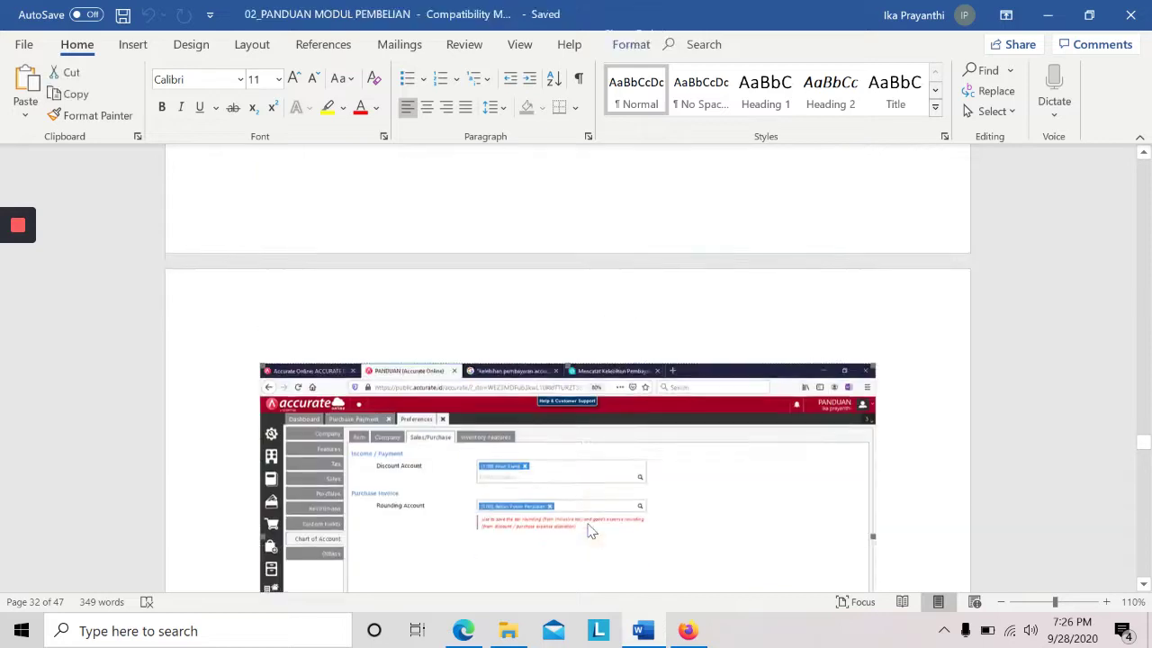
pyautogui.scroll(-3, 588, 524)
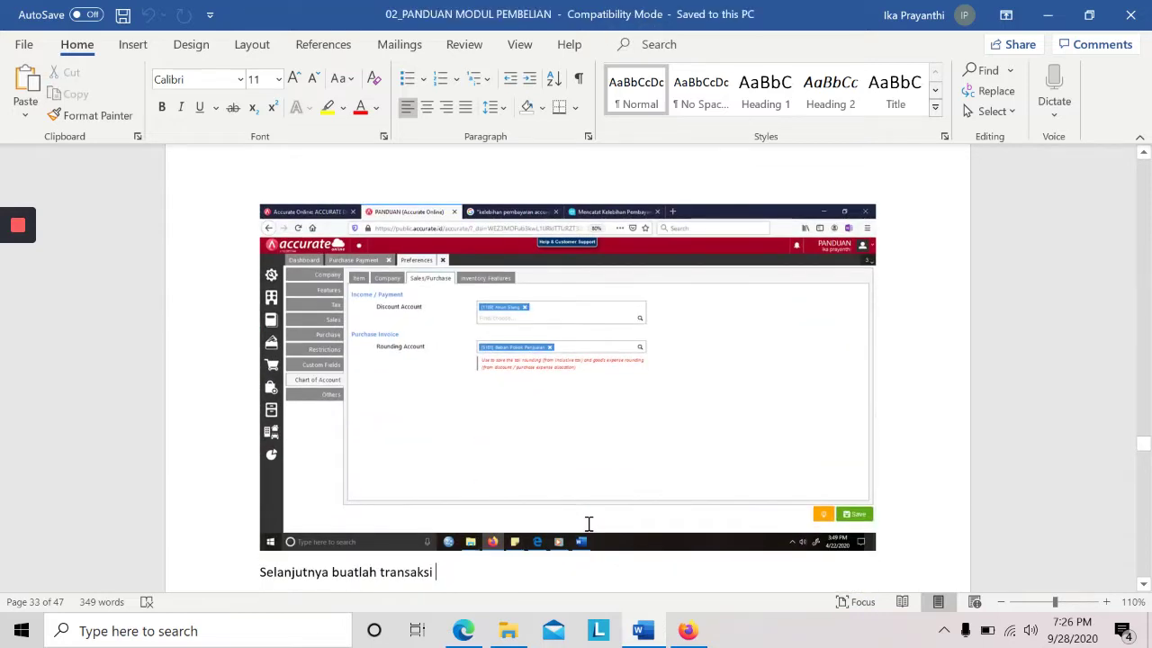
pyautogui.hotkey('alt', 'Tab')
pyautogui.click(528, 189)
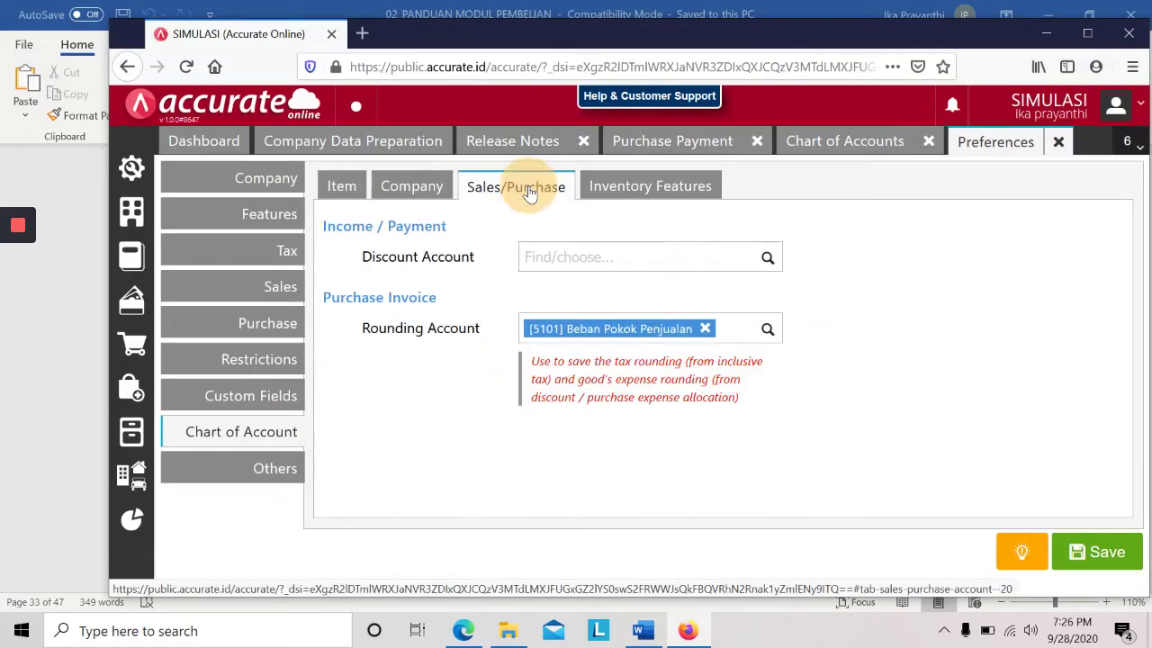
# - Set the Income / Payment discount account to [1109] Akun Silang, recheck the guide, and save the preferences
pyautogui.click(599, 259)
pyautogui.write('akun silang')
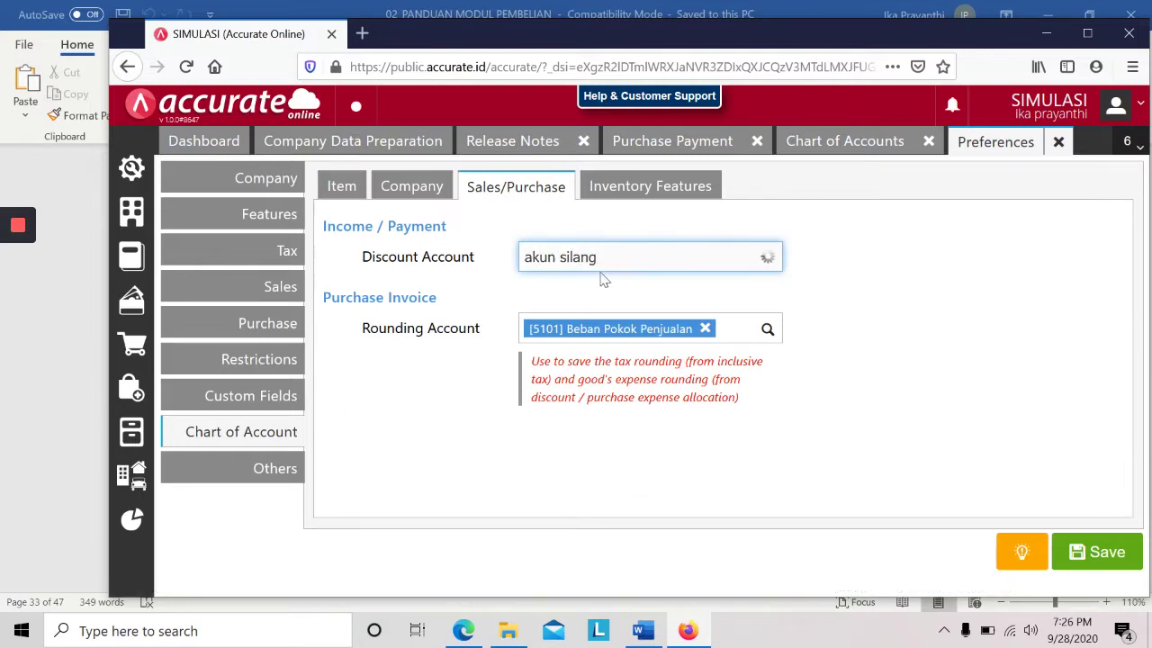
pyautogui.click(609, 289)
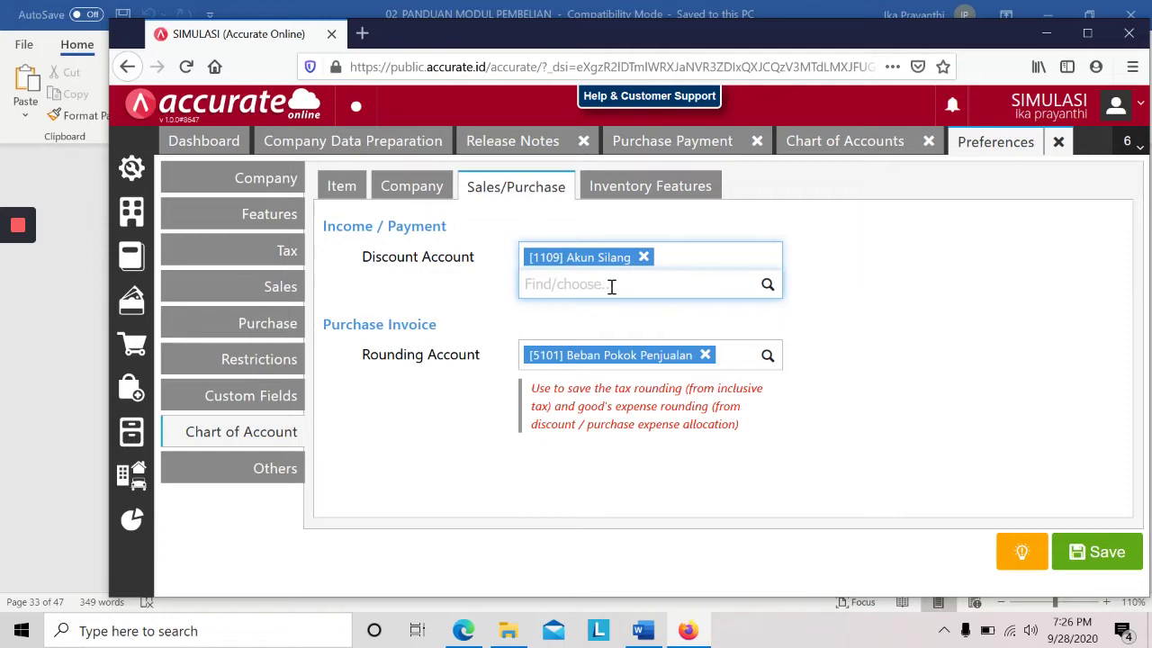
pyautogui.hotkey('alt', 'Tab')
pyautogui.hotkey('alt', 'Tab')
pyautogui.click(1089, 554)
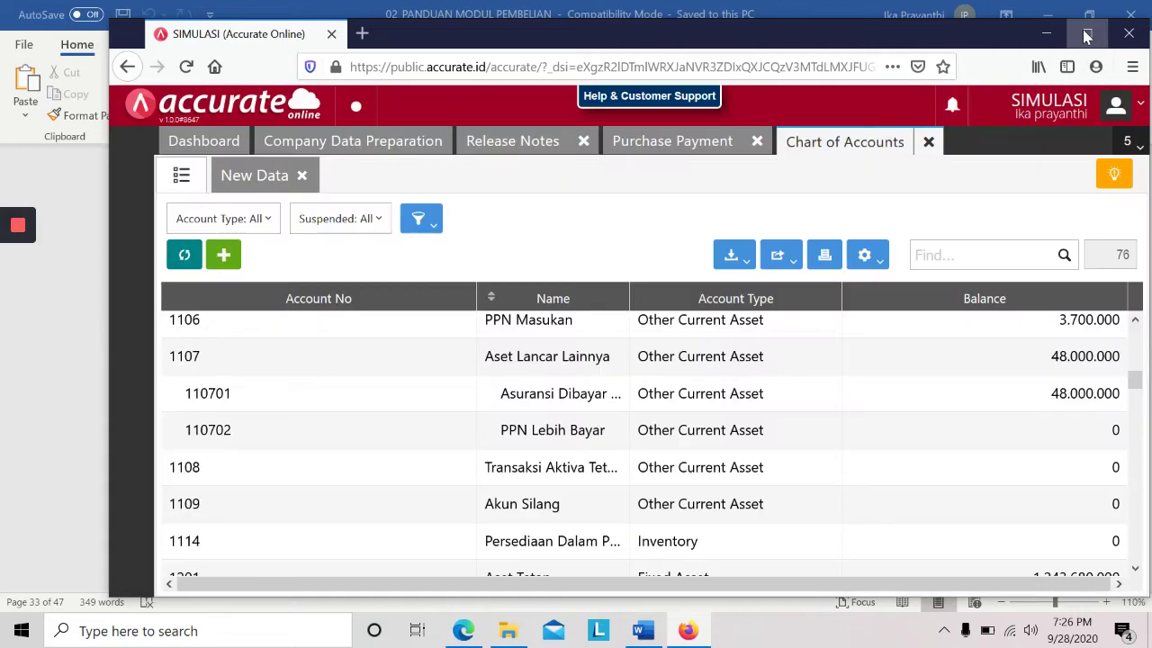
# - Maximize the Accurate Online window and review the Word guide's instructions for entering the discount on the payment's invoice
pyautogui.click(1086, 36)
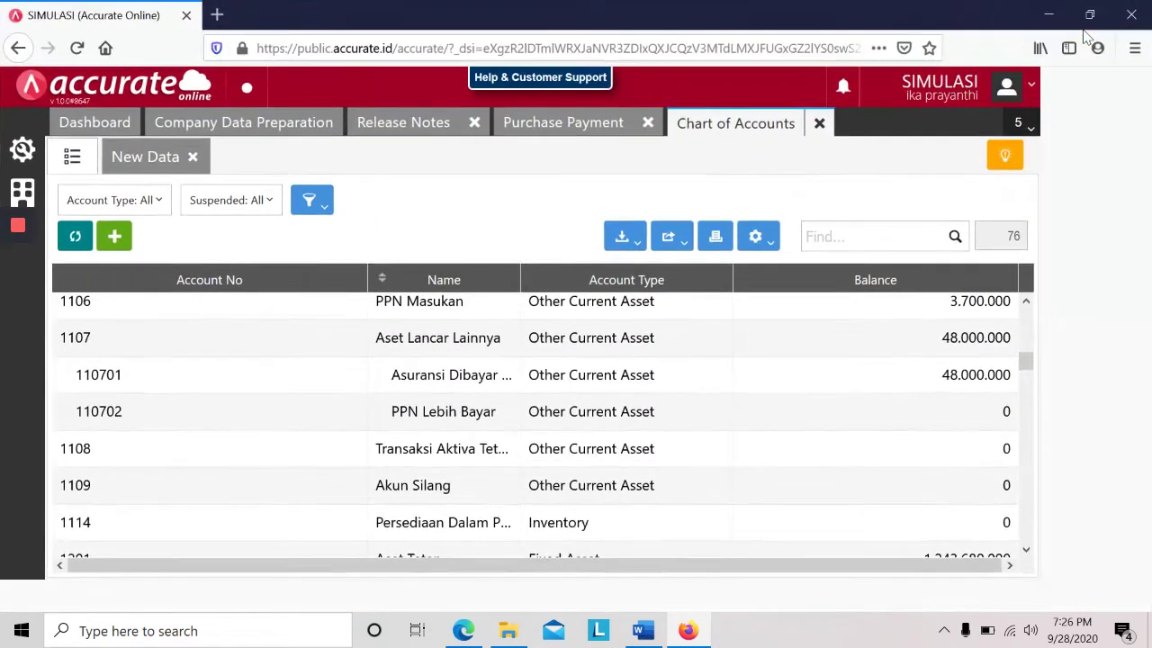
pyautogui.hotkey('alt', 'Tab')
pyautogui.scroll(-4, 630, 375)
pyautogui.click(630, 378)
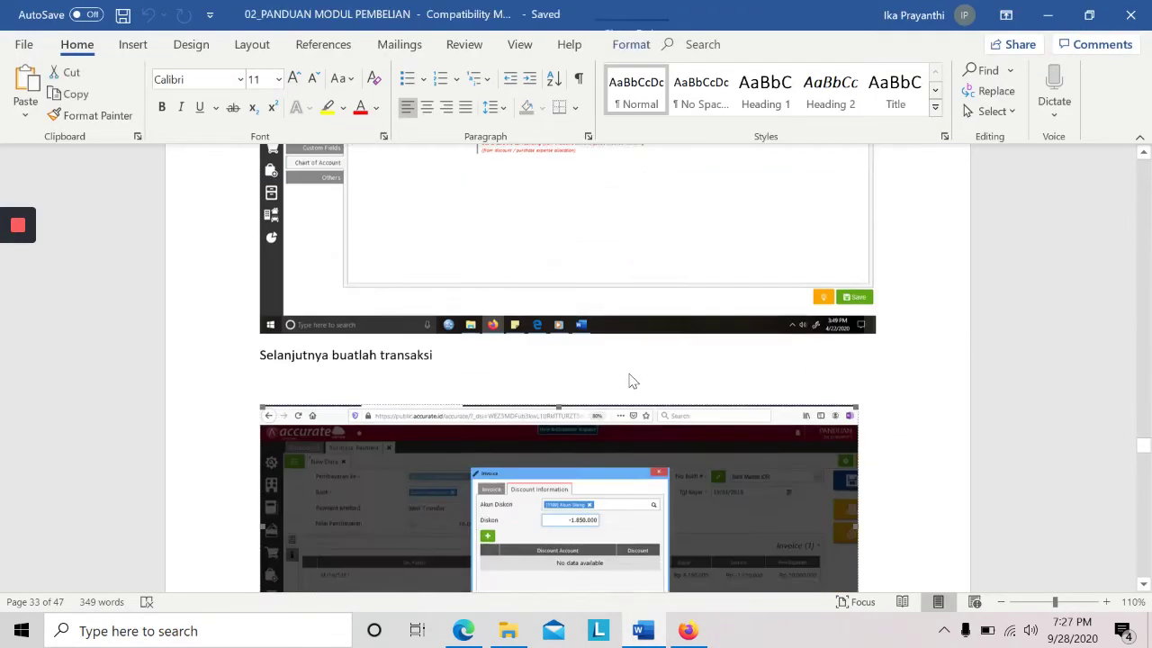
pyautogui.scroll(-8, 629, 378)
pyautogui.scroll(6, 630, 378)
pyautogui.scroll(5, 630, 380)
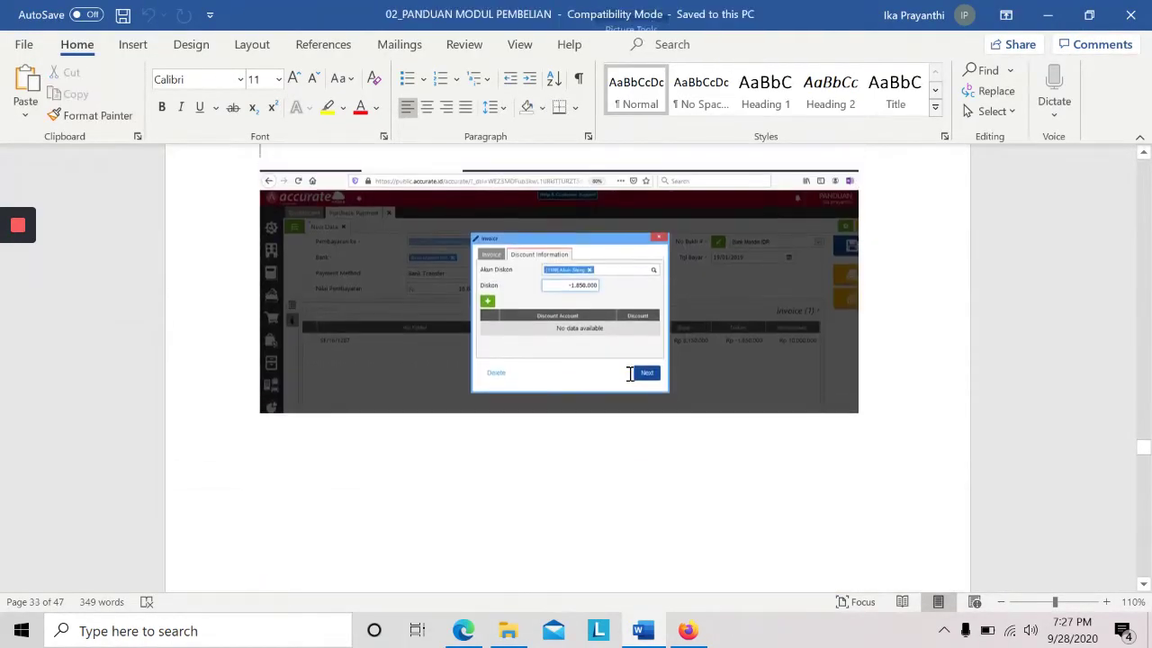
pyautogui.press('Down')
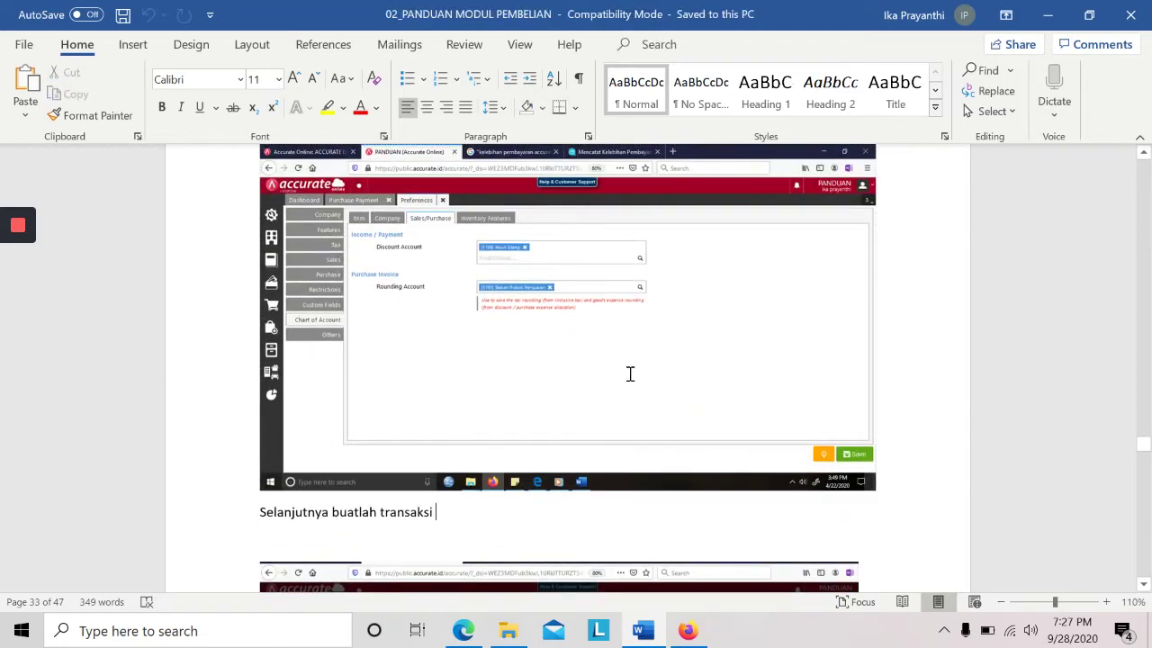
# - Return to the Purchase Payment form in Accurate Online and look over its invoice SF/16/1287 line and additional information
pyautogui.hotkey('alt', 'Tab')
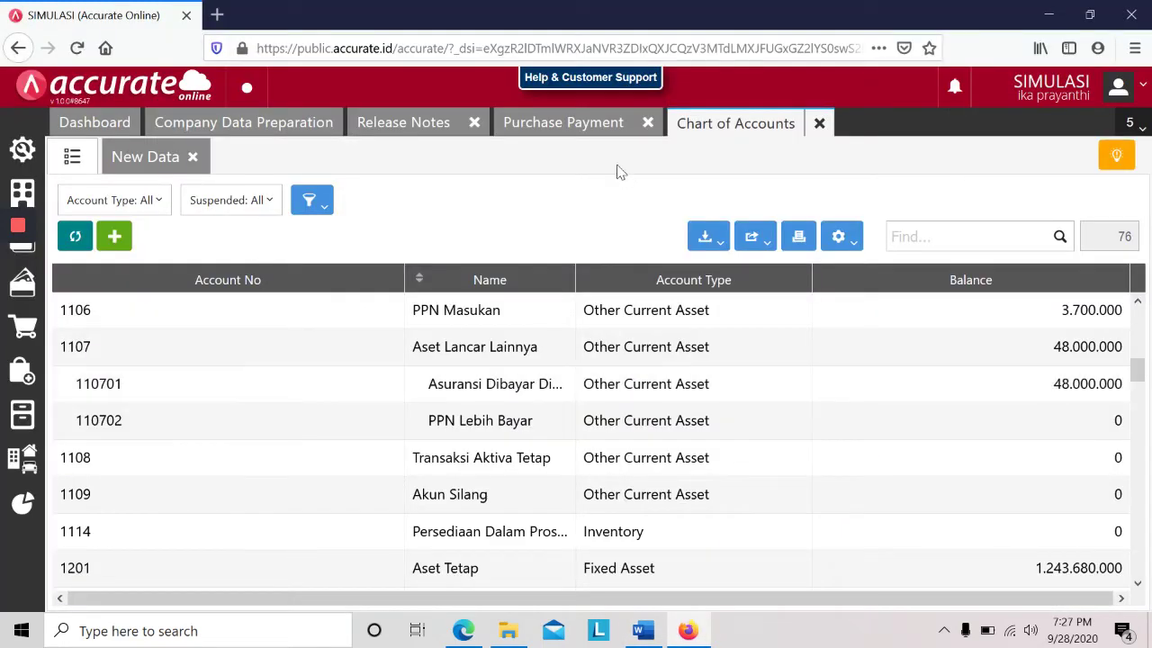
pyautogui.click(576, 123)
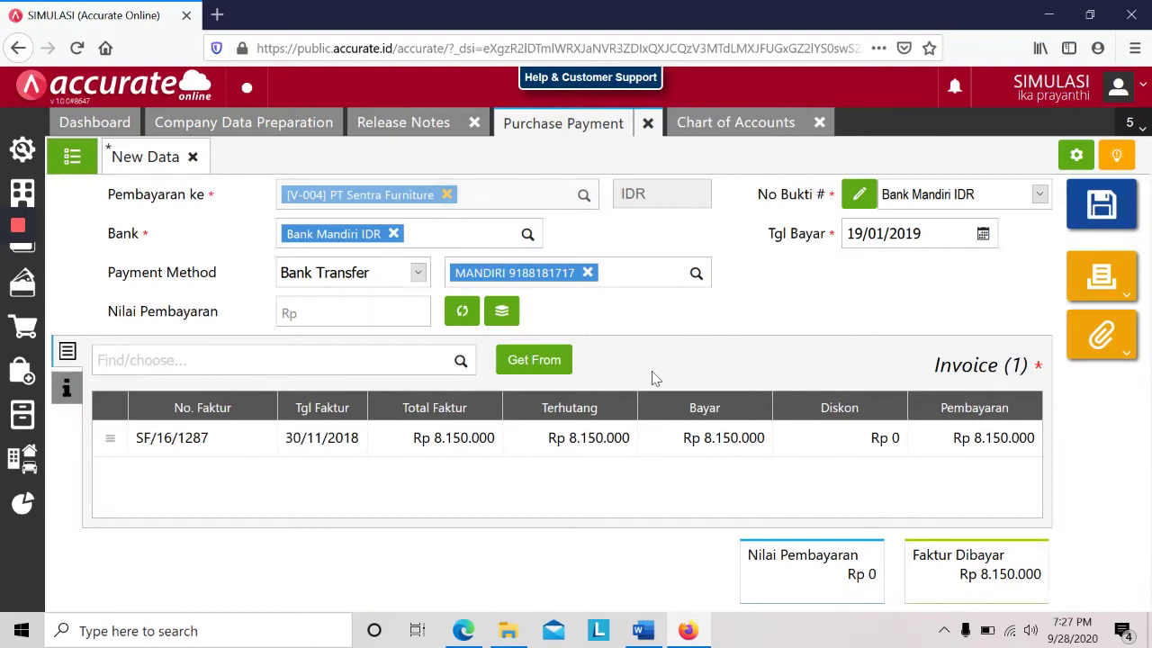
pyautogui.rightClick(677, 448)
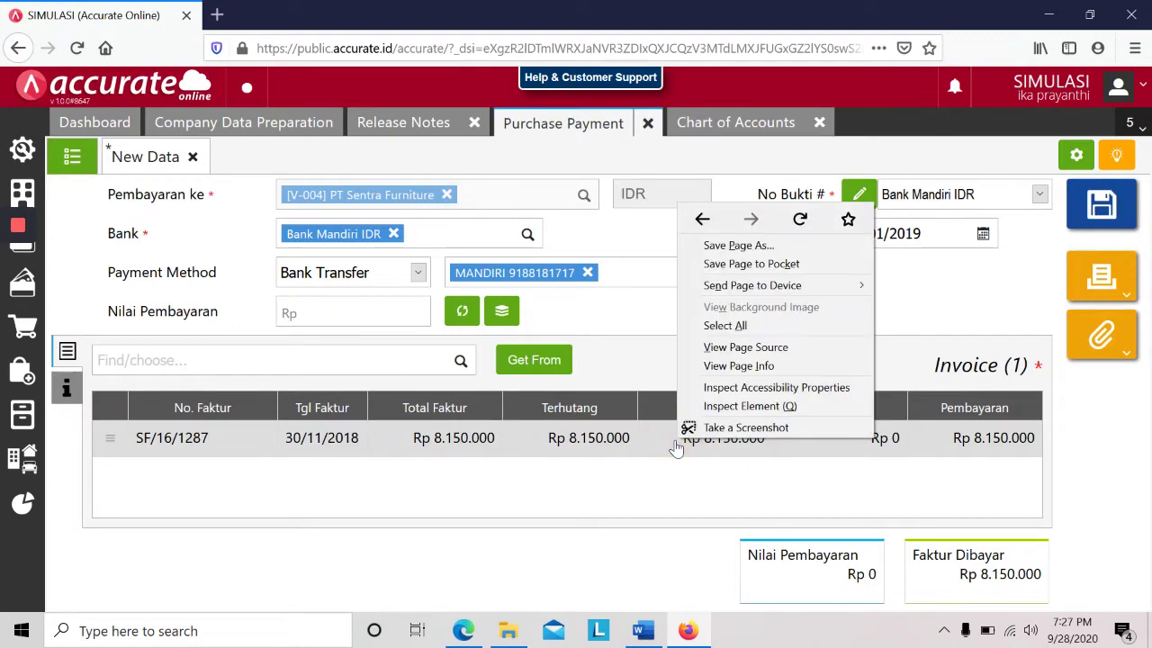
pyautogui.click(606, 522)
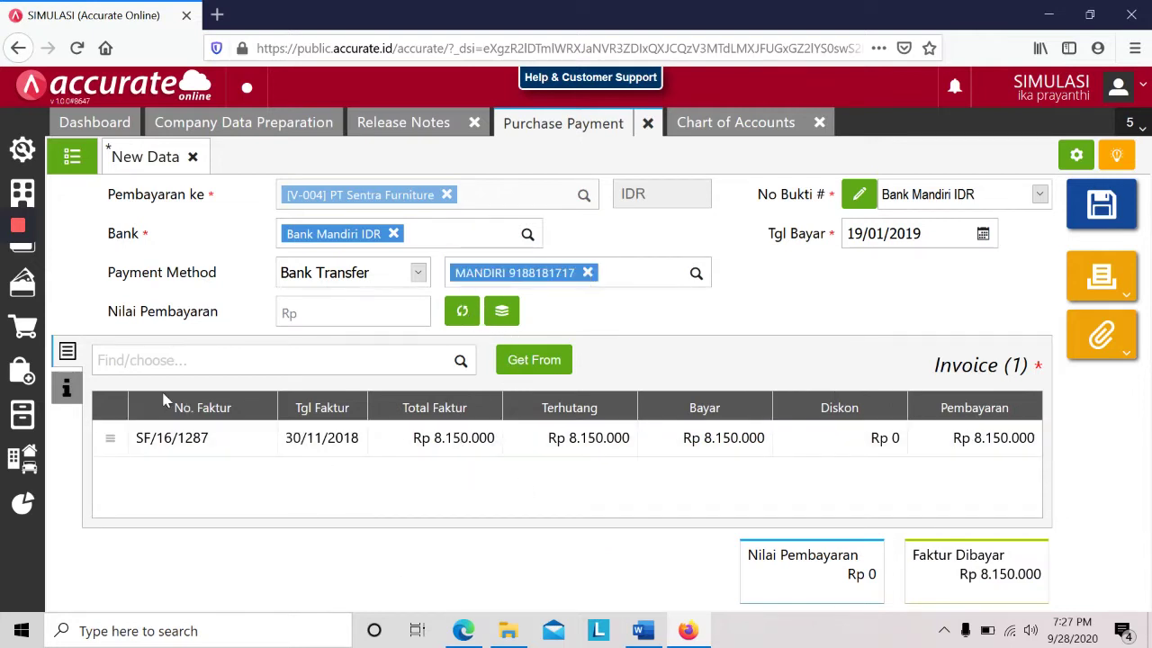
pyautogui.click(65, 383)
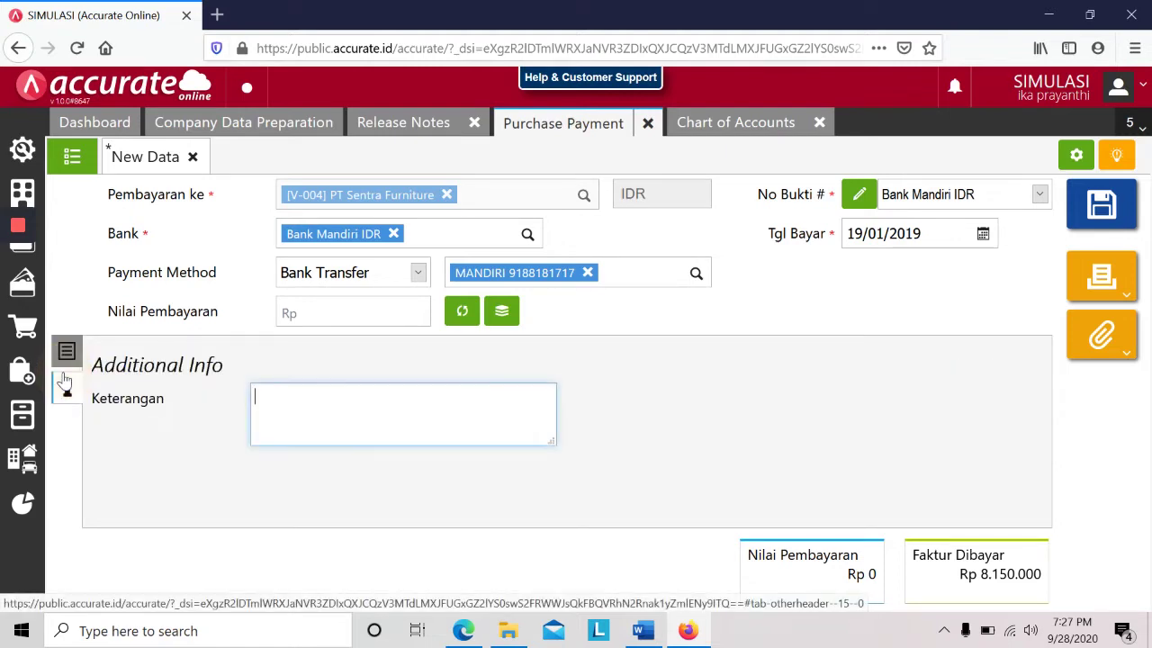
pyautogui.click(65, 353)
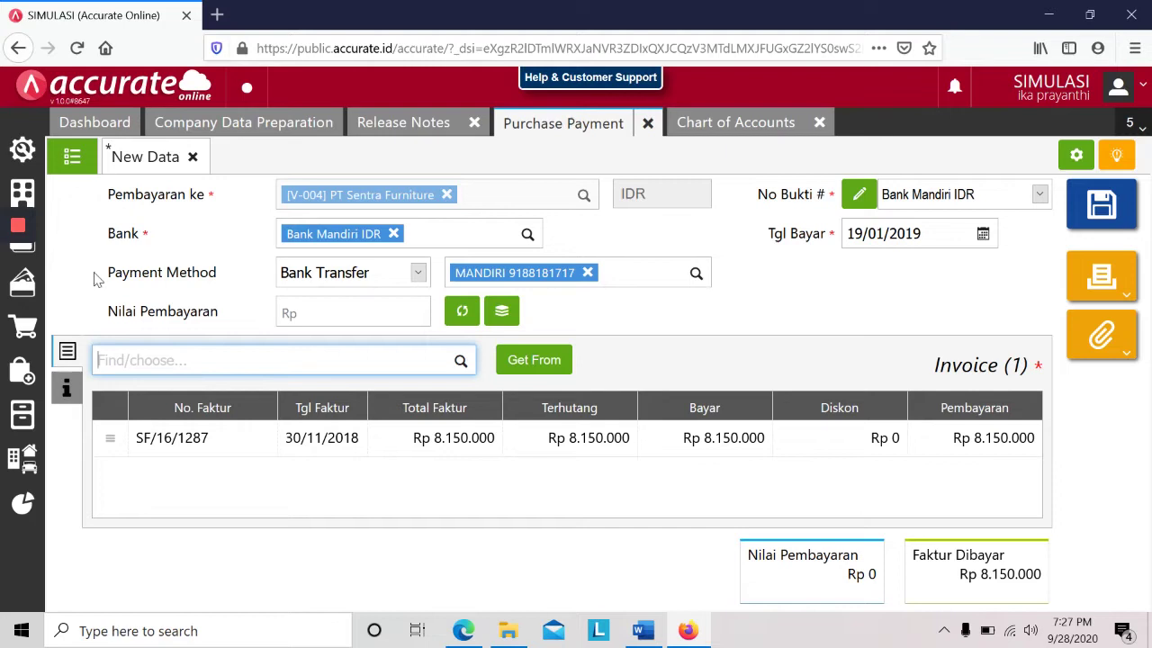
pyautogui.moveTo(18, 233)
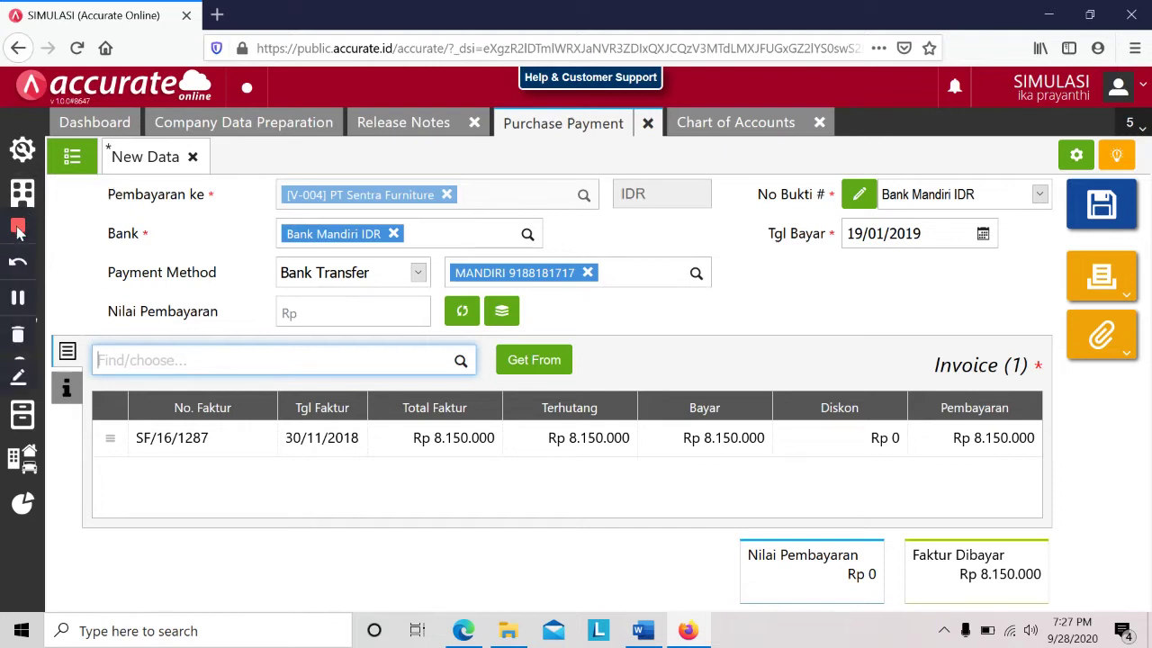
pyautogui.click(18, 299)
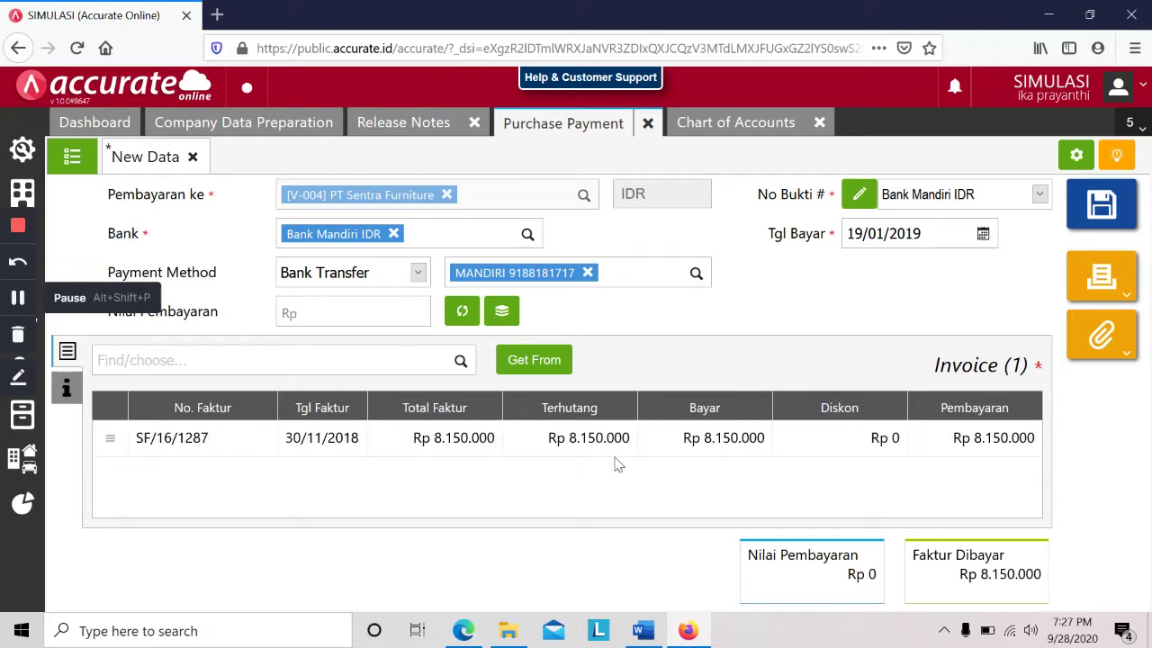
# - Open the discount information of invoice SF/16/1287 and choose [1109] Akun Silang as its discount account
pyautogui.doubleClick(501, 448)
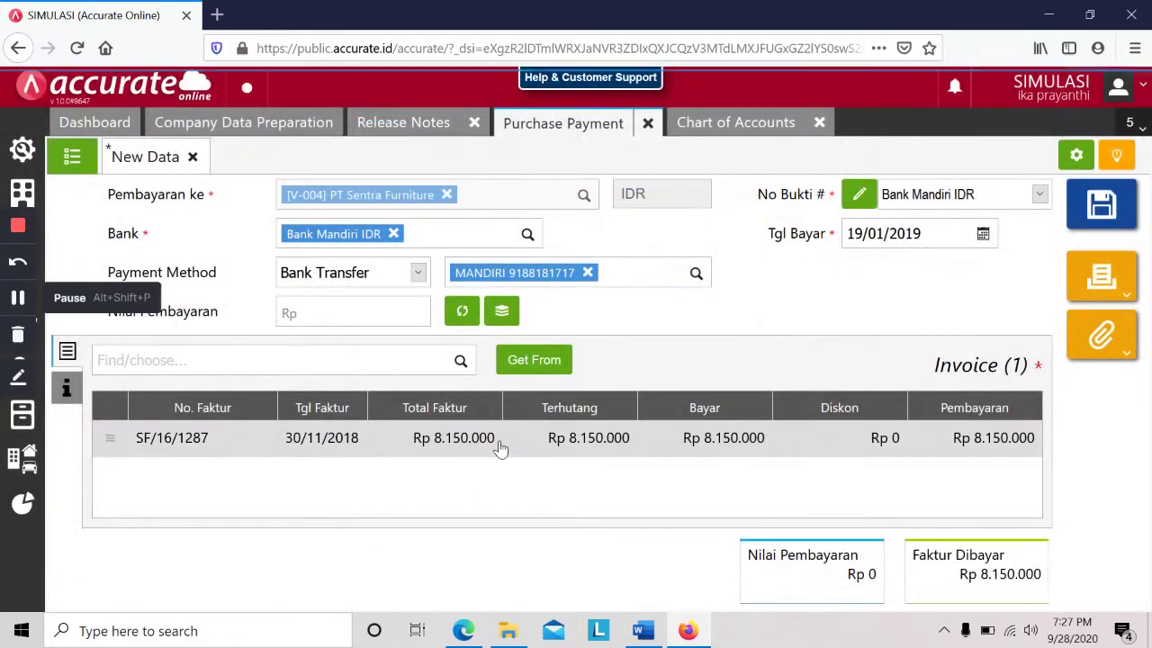
pyautogui.click(502, 448)
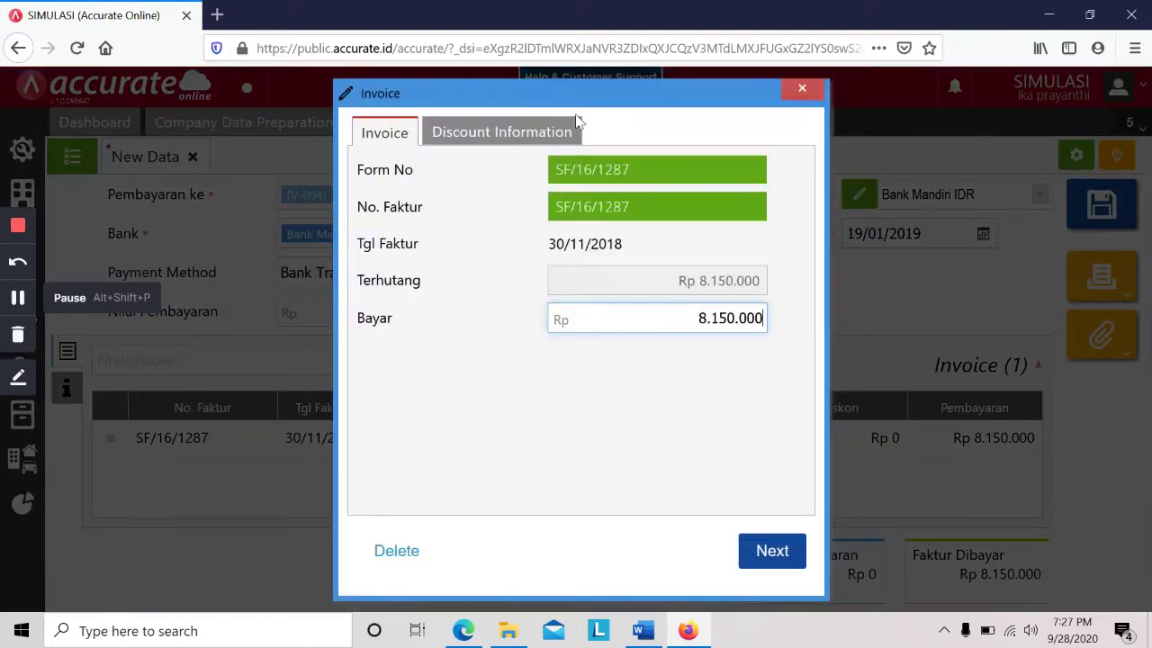
pyautogui.click(553, 132)
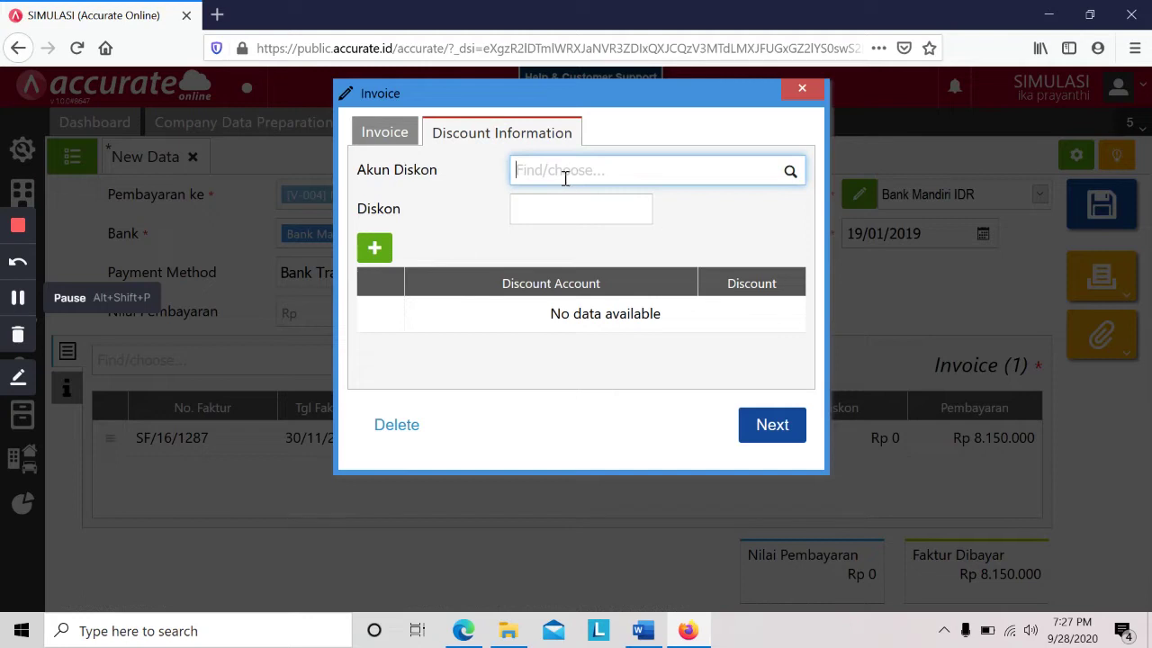
pyautogui.click(565, 174)
pyautogui.write('akun silang')
pyautogui.click(566, 207)
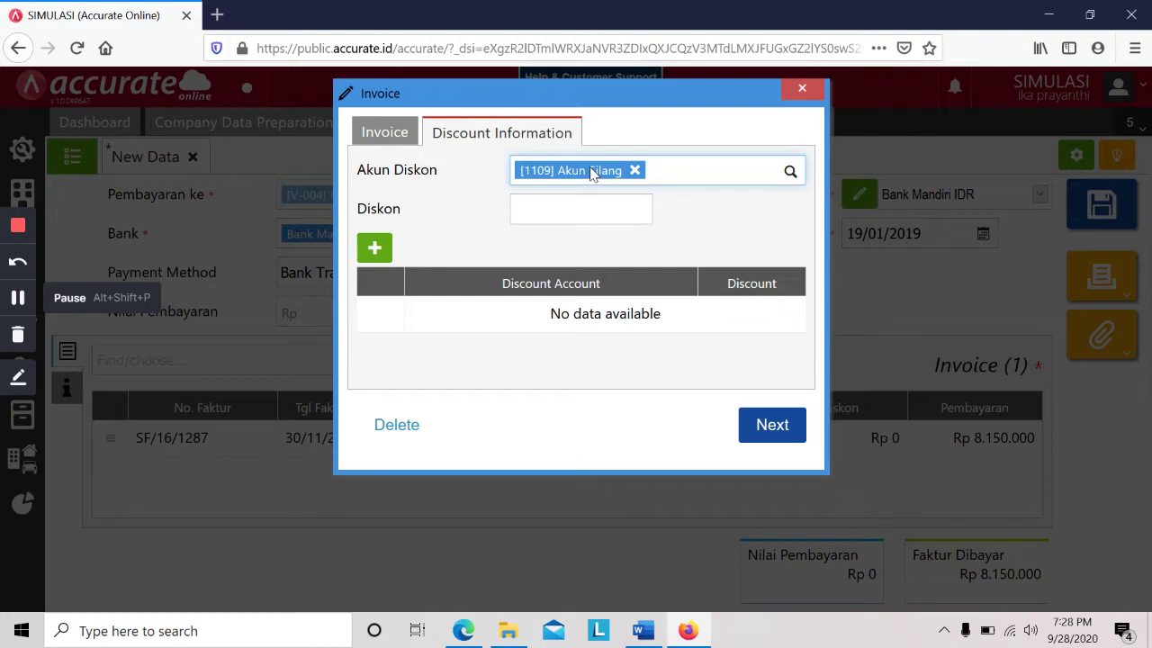
# - Set the invoice's discount to -1.850.000 and apply it to the payment line
pyautogui.click(601, 206)
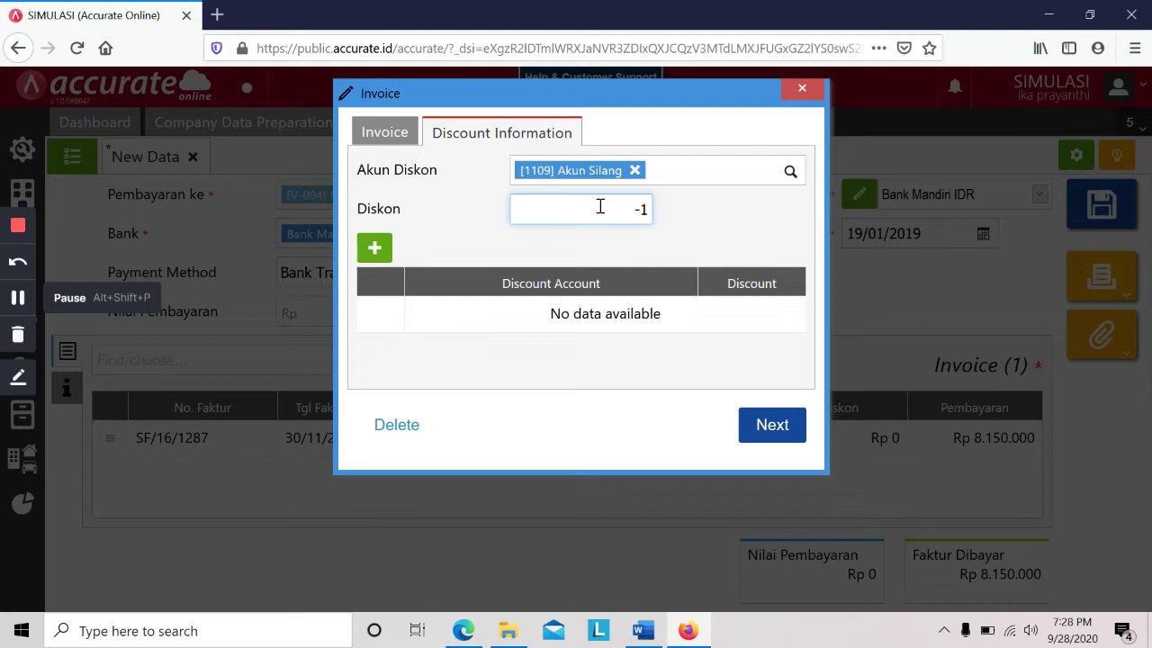
pyautogui.write('8500000')
pyautogui.click(772, 425)
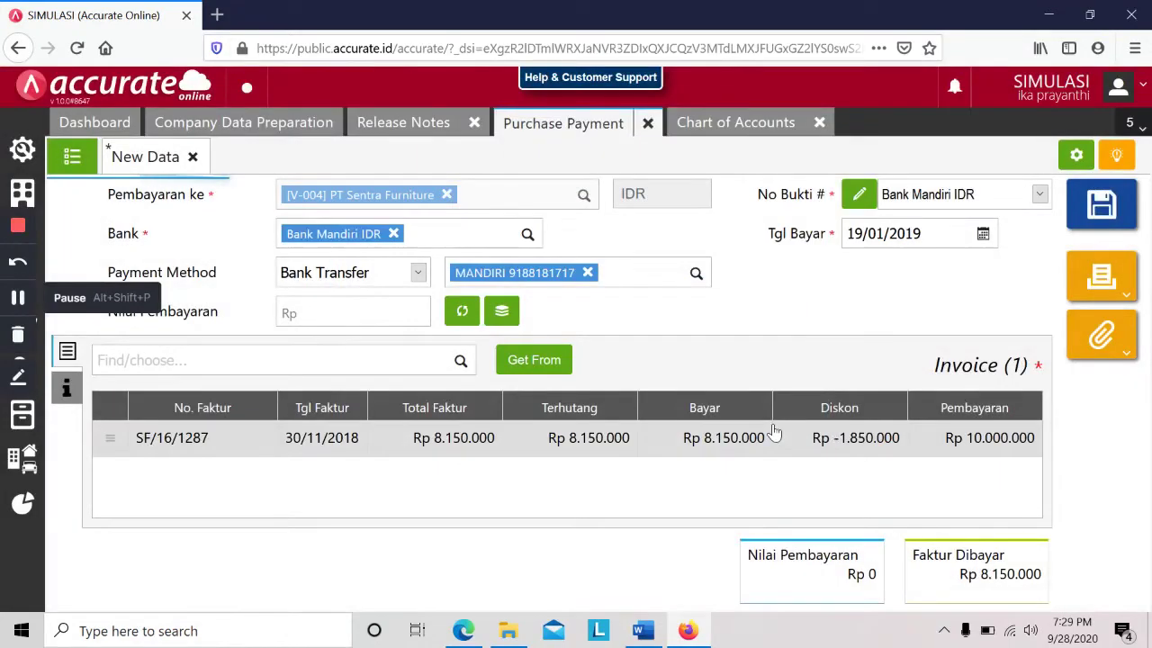
# - Recheck the payment details of invoice SF/16/1287 and calculate the payment amount from the invoice line
pyautogui.click(773, 433)
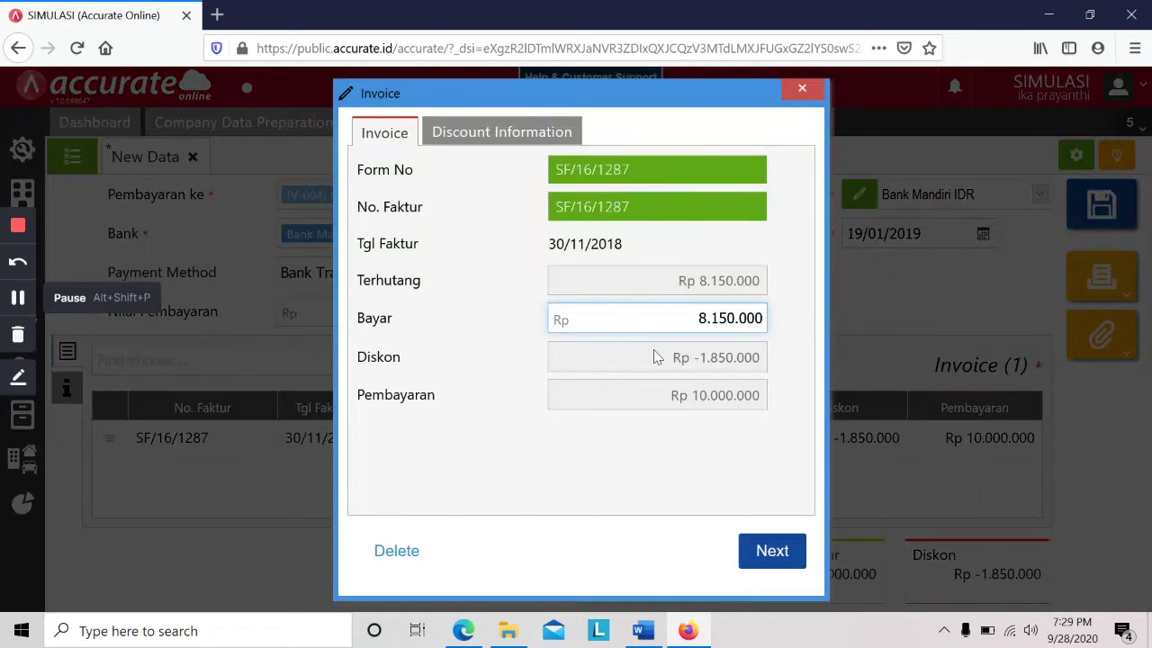
pyautogui.press('Escape')
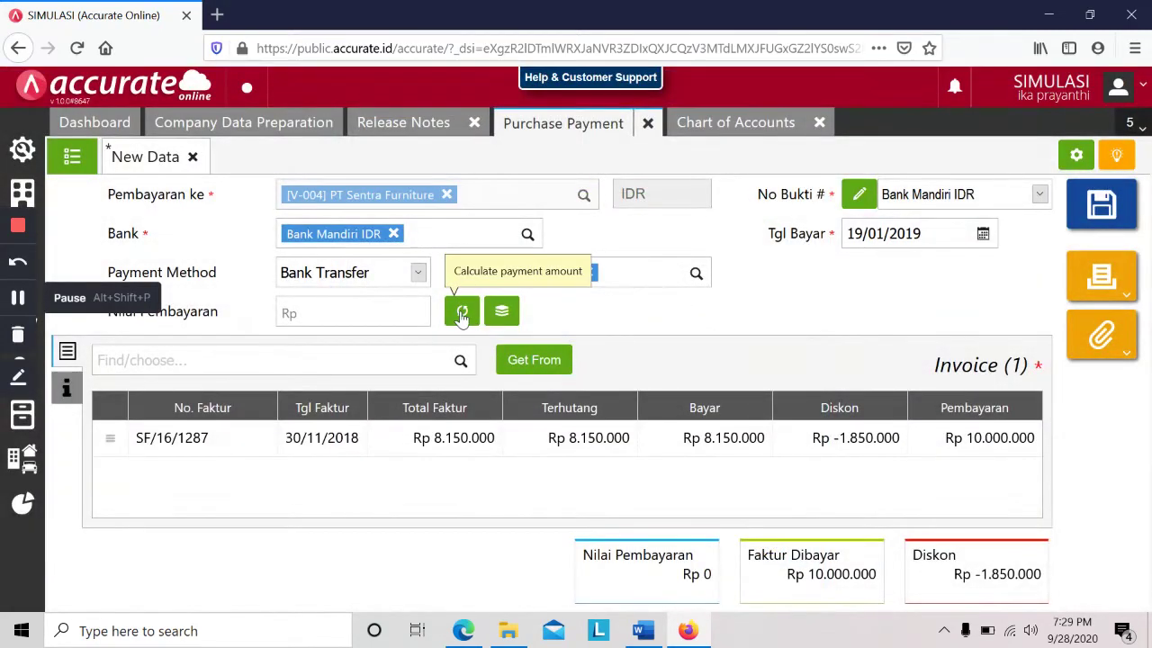
pyautogui.click(473, 436)
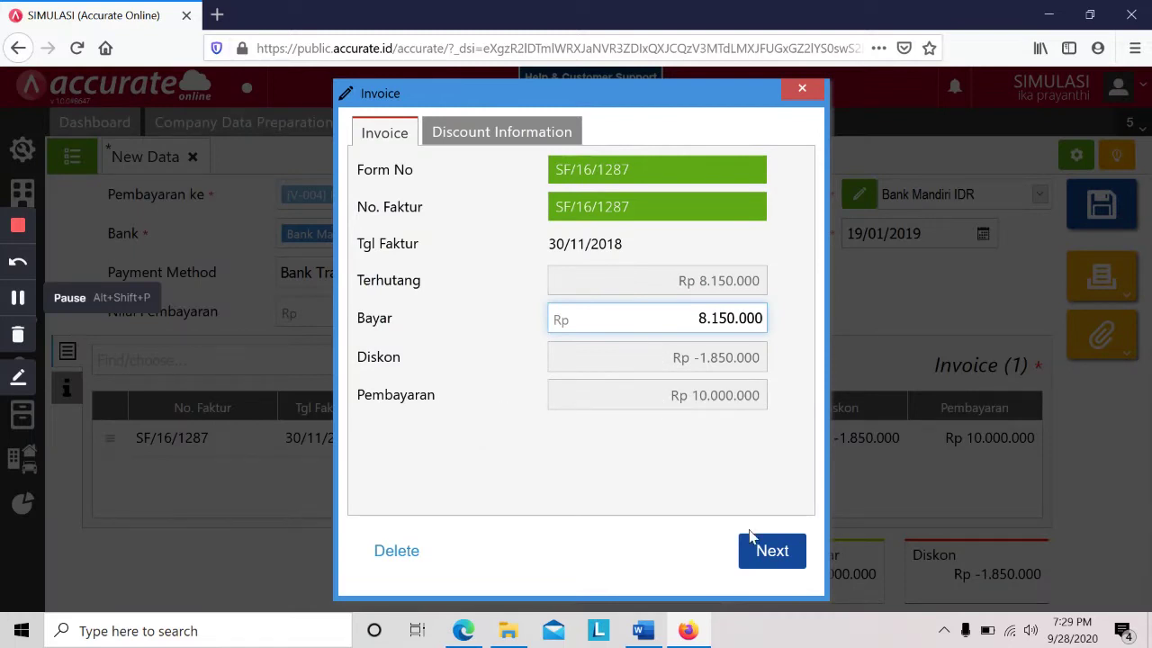
pyautogui.click(772, 552)
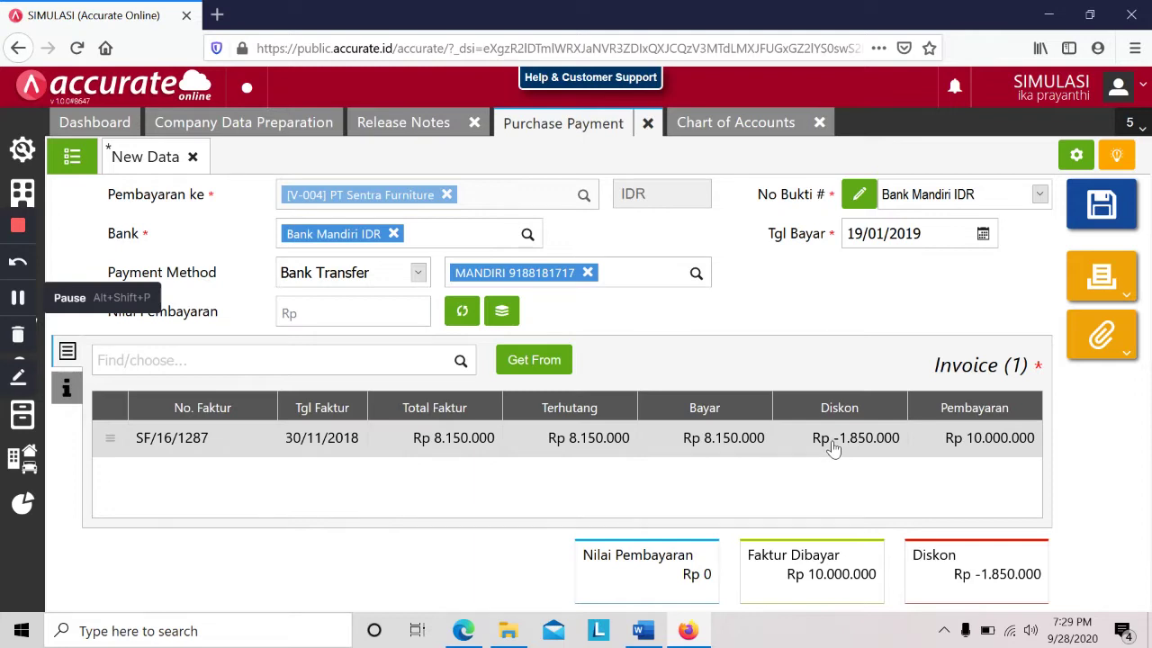
pyautogui.click(461, 311)
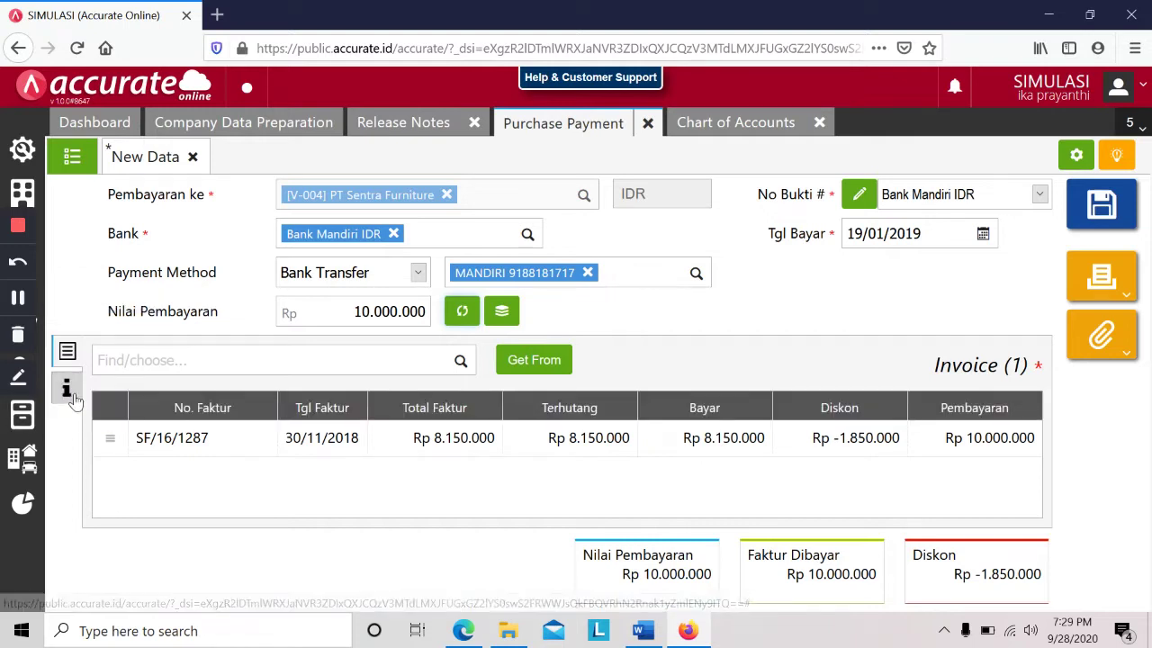
# - Add the note "kelebihan pembayaran sebesar Rp. 1,850,000" to the additional information and save the purchase payment
pyautogui.click(70, 395)
pyautogui.click(303, 416)
pyautogui.write('kelebihan pemba')
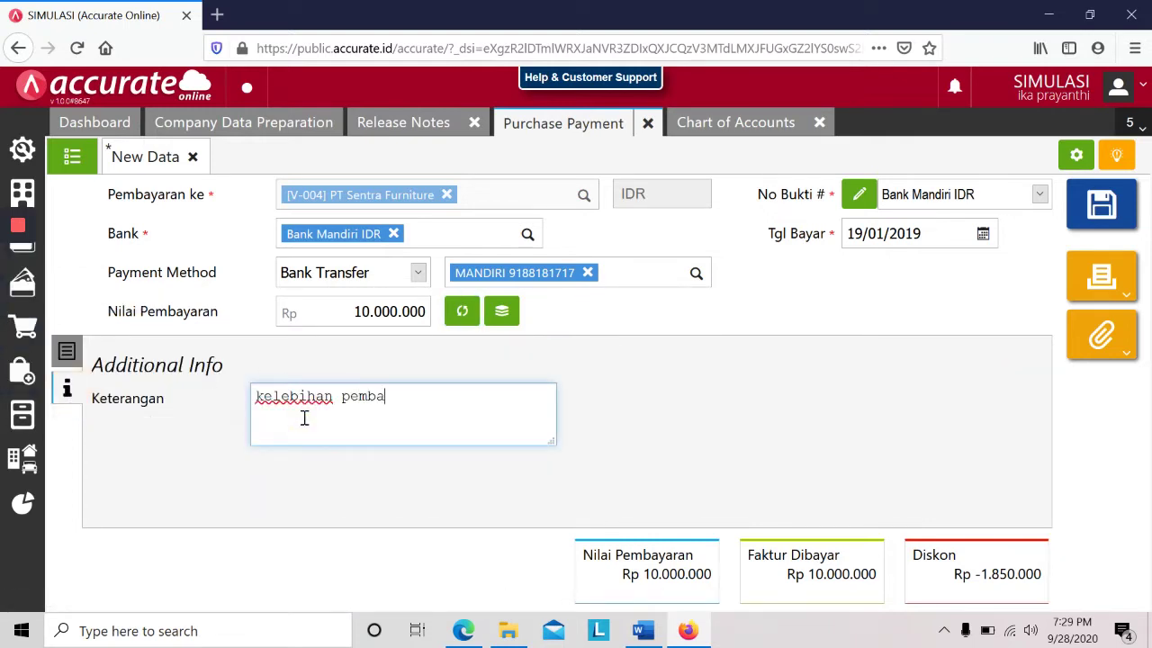
pyautogui.write('yaran sebesa')
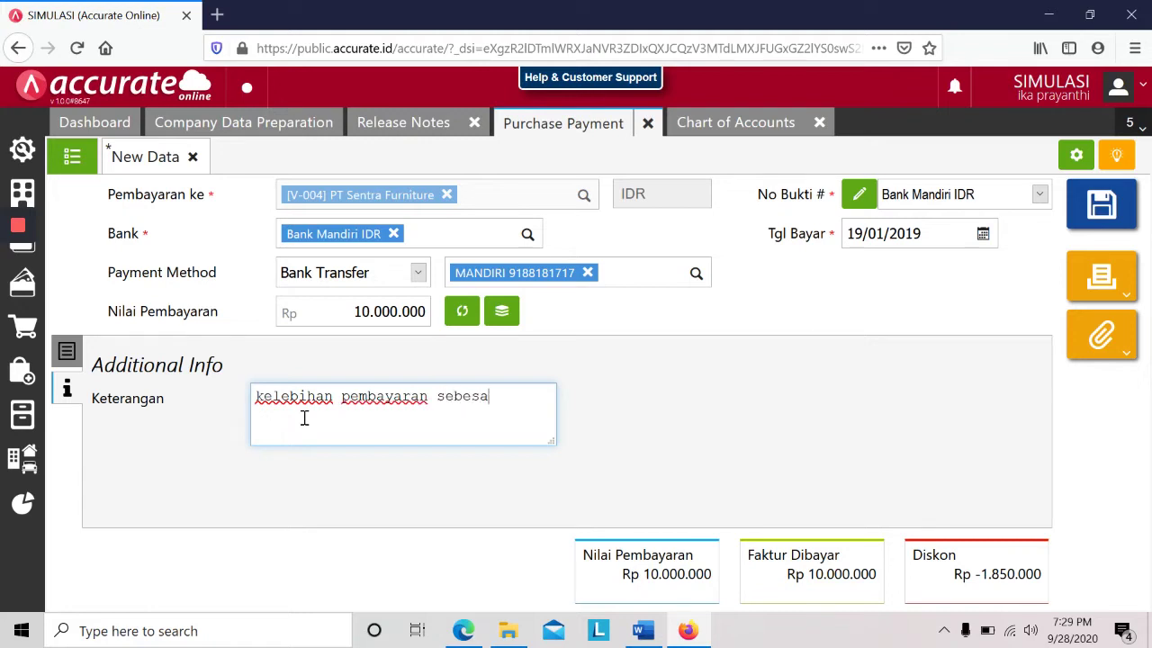
pyautogui.write('r Rp. 1,850,000')
pyautogui.click(1098, 207)
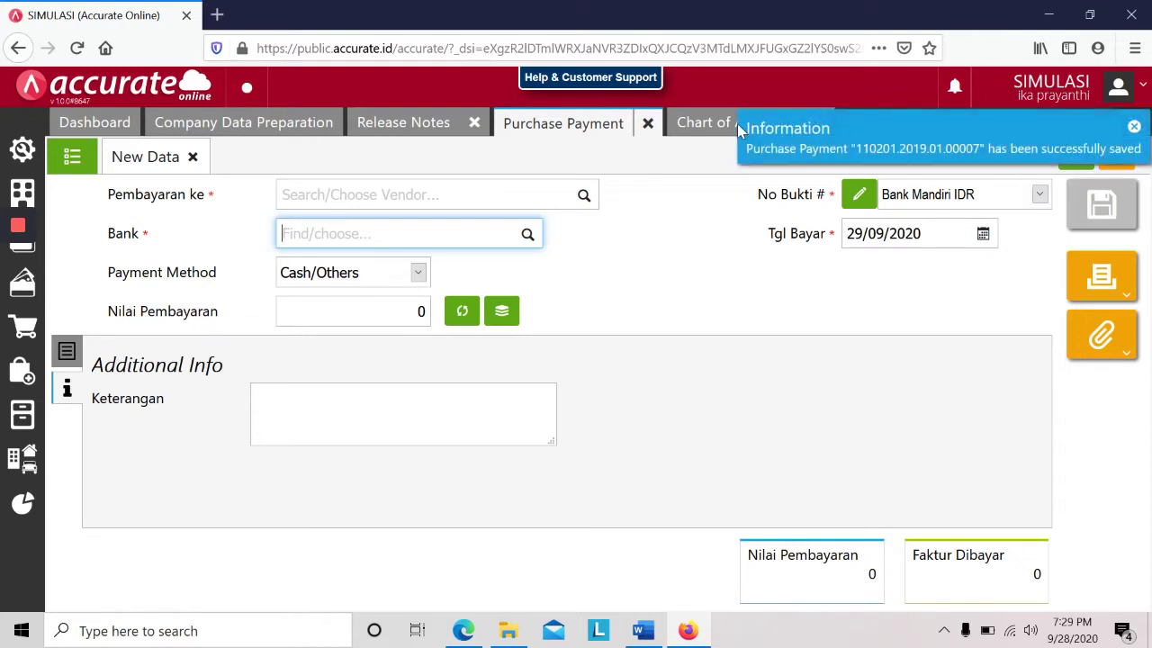
# - Close the Purchase Payment and Chart of Accounts pages and check the remainder of the discount instructions in the Word guide
pyautogui.click(647, 124)
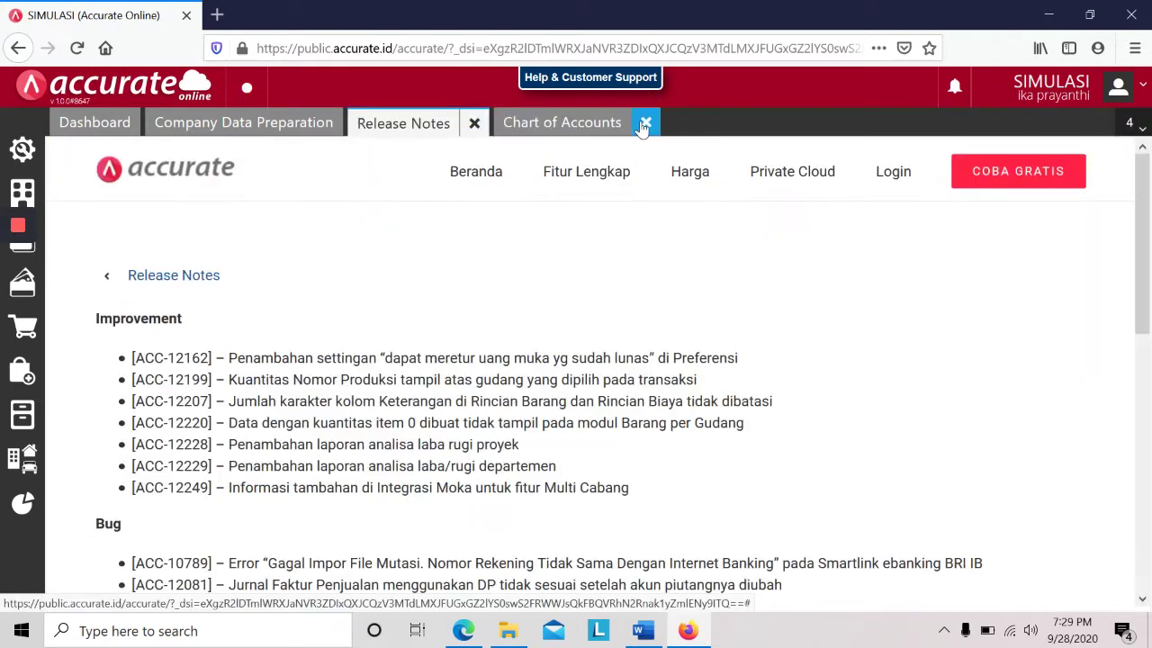
pyautogui.click(640, 121)
pyautogui.hotkey('alt', 'Tab')
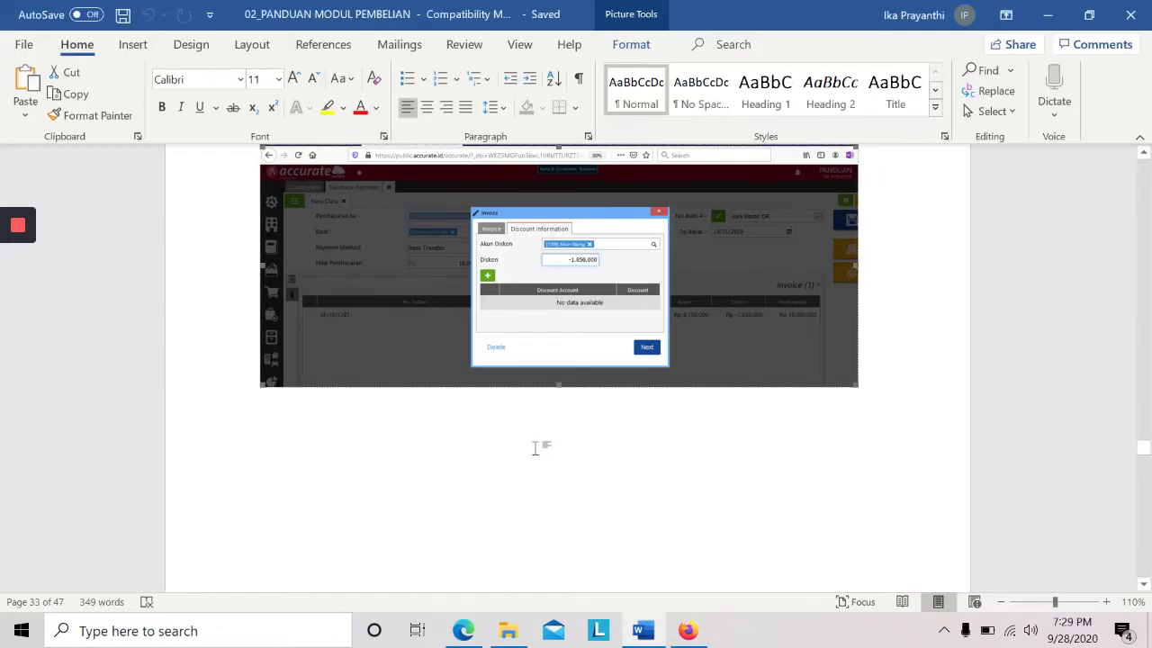
pyautogui.scroll(-8, 536, 456)
pyautogui.hotkey('alt', 'Tab')
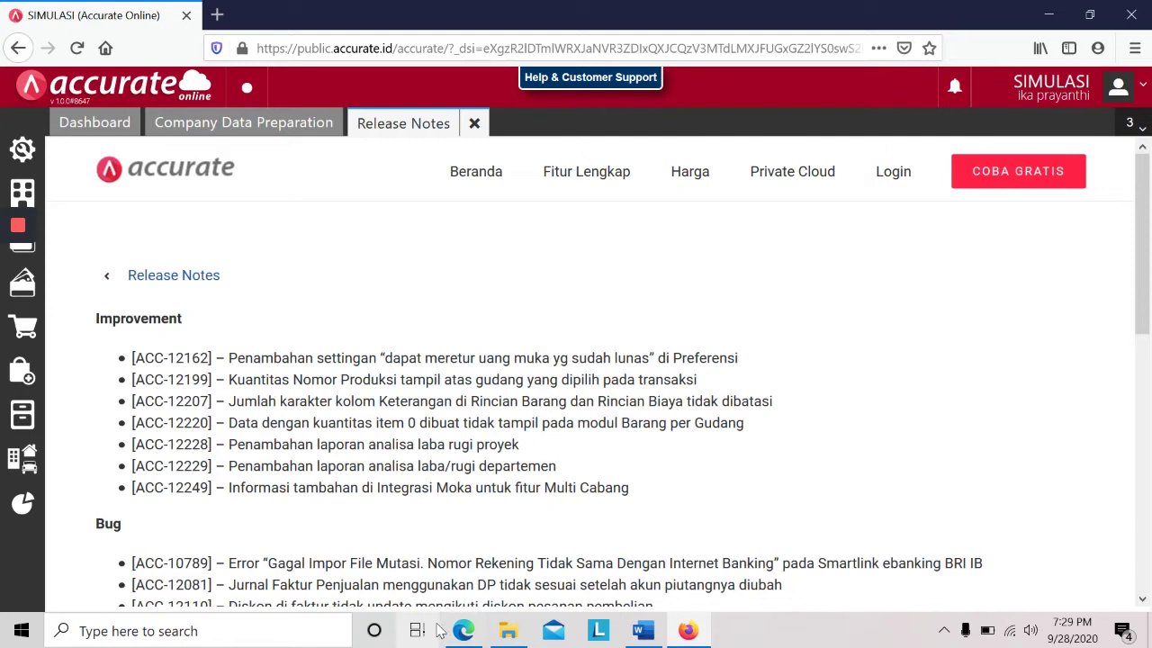
# - Review the 21 January 2019 transaction in Modul Pelatihan.pdf and reduce the Accurate Online window to a smaller size over the PDF
pyautogui.click(462, 630)
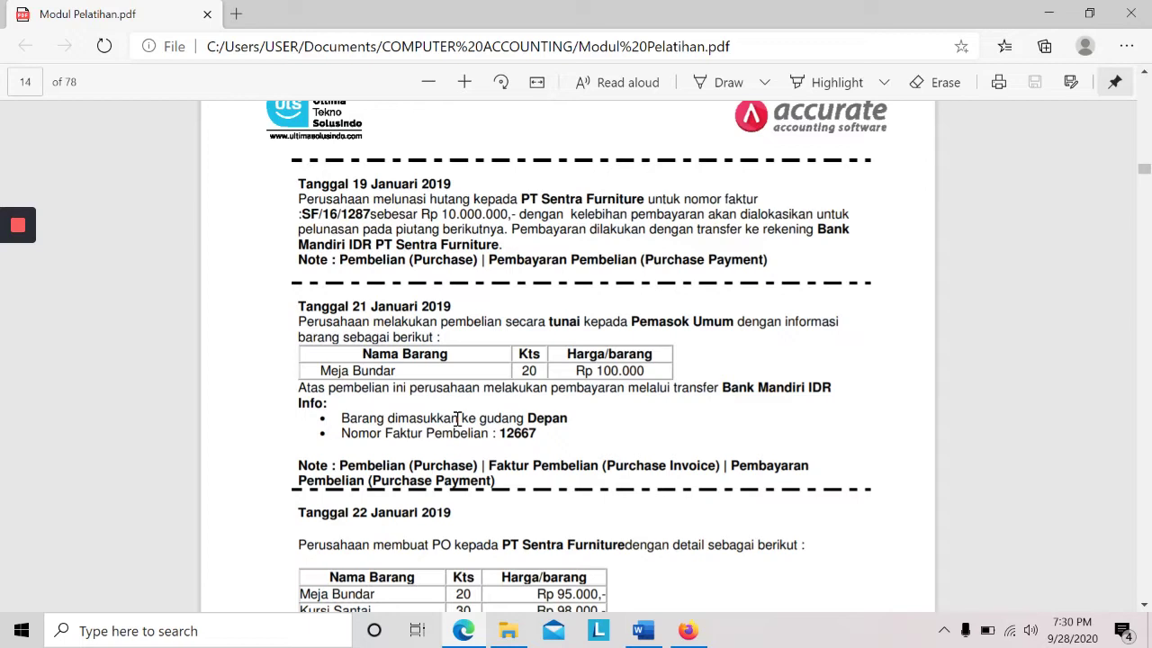
pyautogui.hotkey('alt', 'Tab')
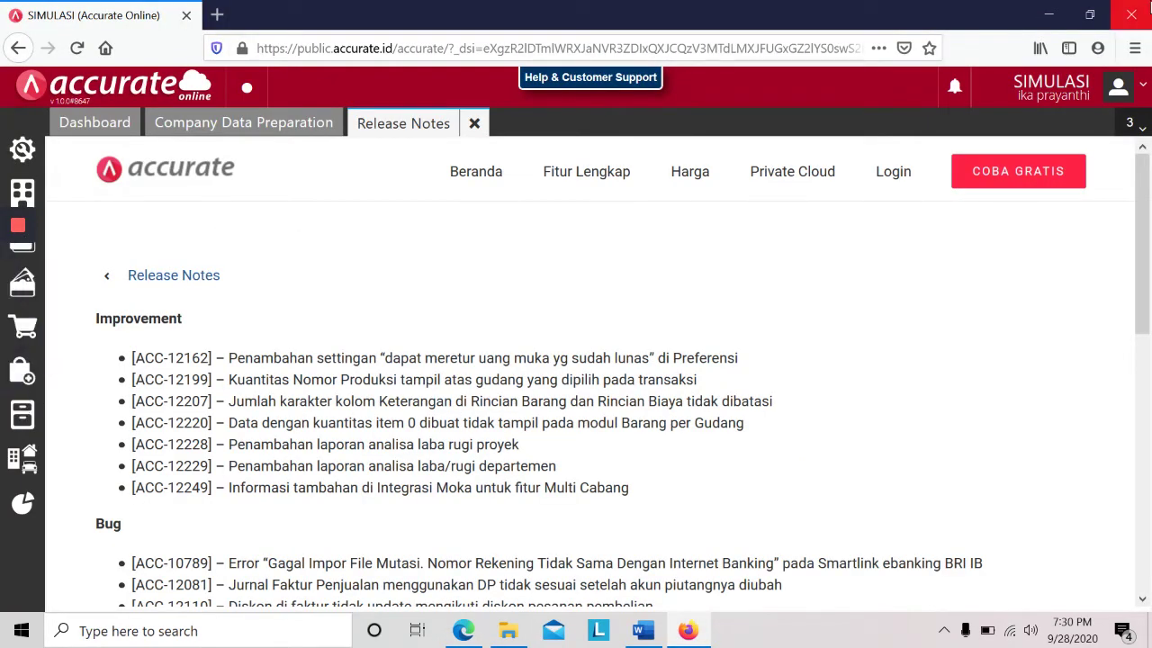
pyautogui.click(1092, 15)
pyautogui.moveTo(530, 39); pyautogui.dragTo(544, 46)
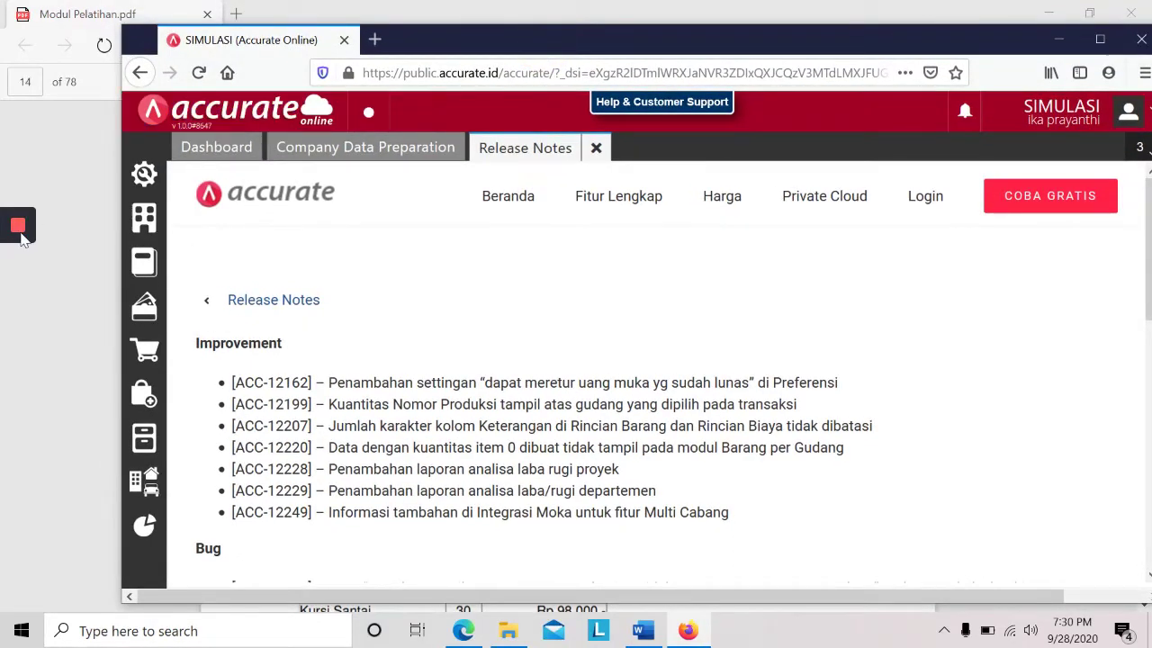
pyautogui.moveTo(18, 283)
pyautogui.click(18, 299)
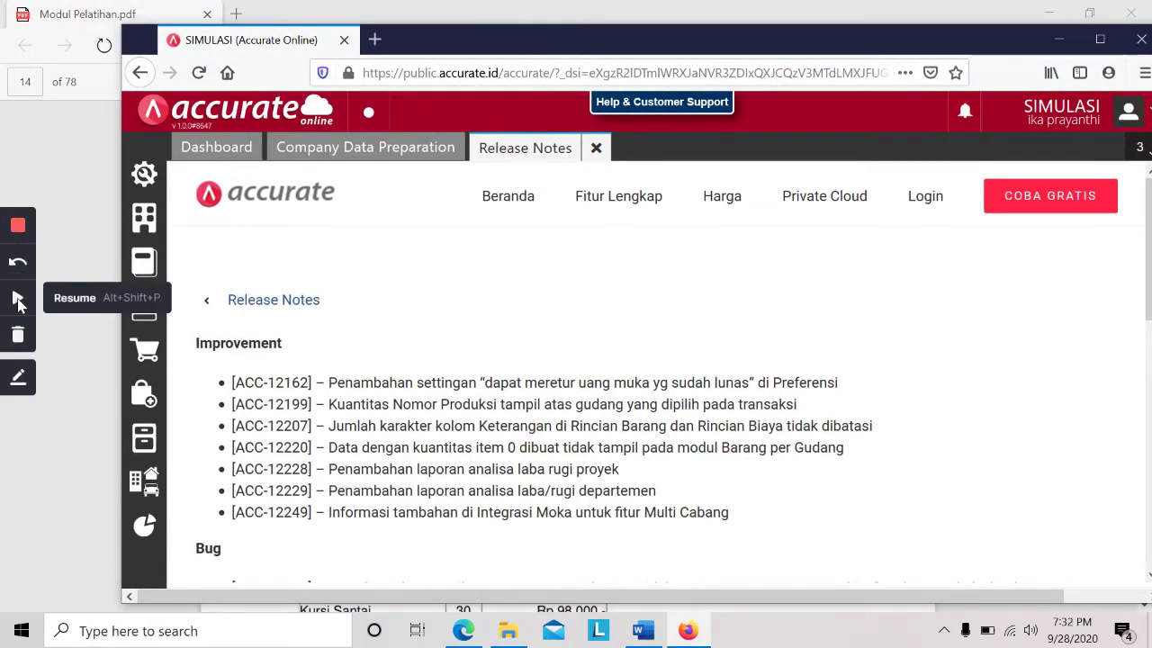
pyautogui.click(18, 301)
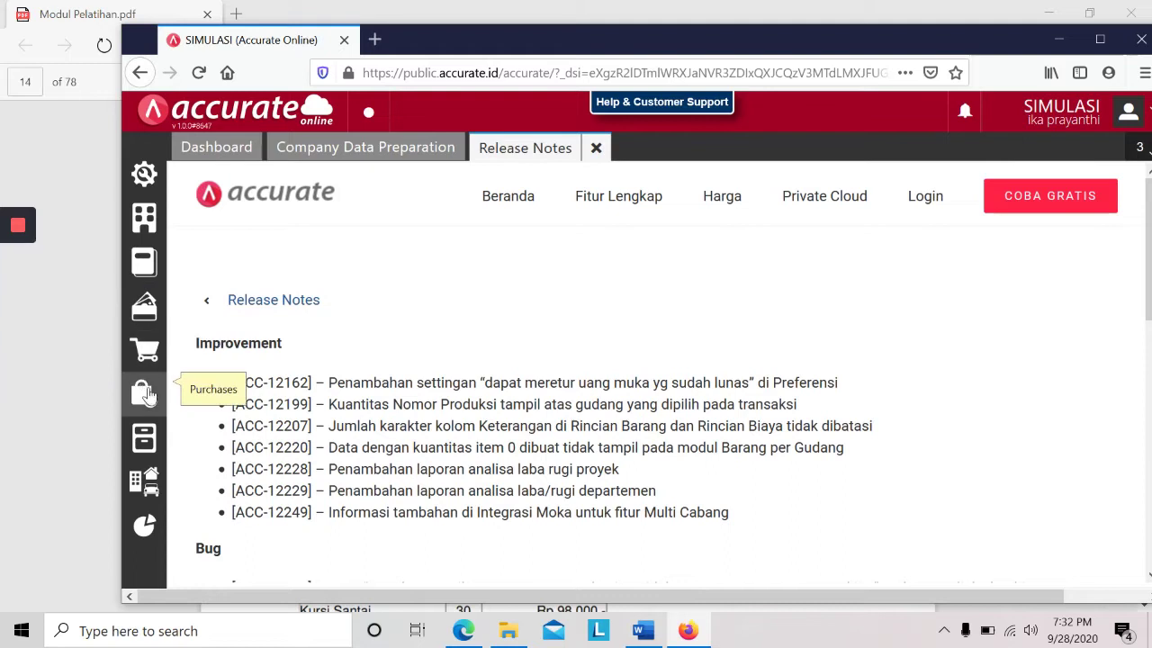
# - Start a new Purchase Invoice and choose Pemasok Umum (V-001) as the supplier, checking the training PDF
pyautogui.moveTo(144, 394)
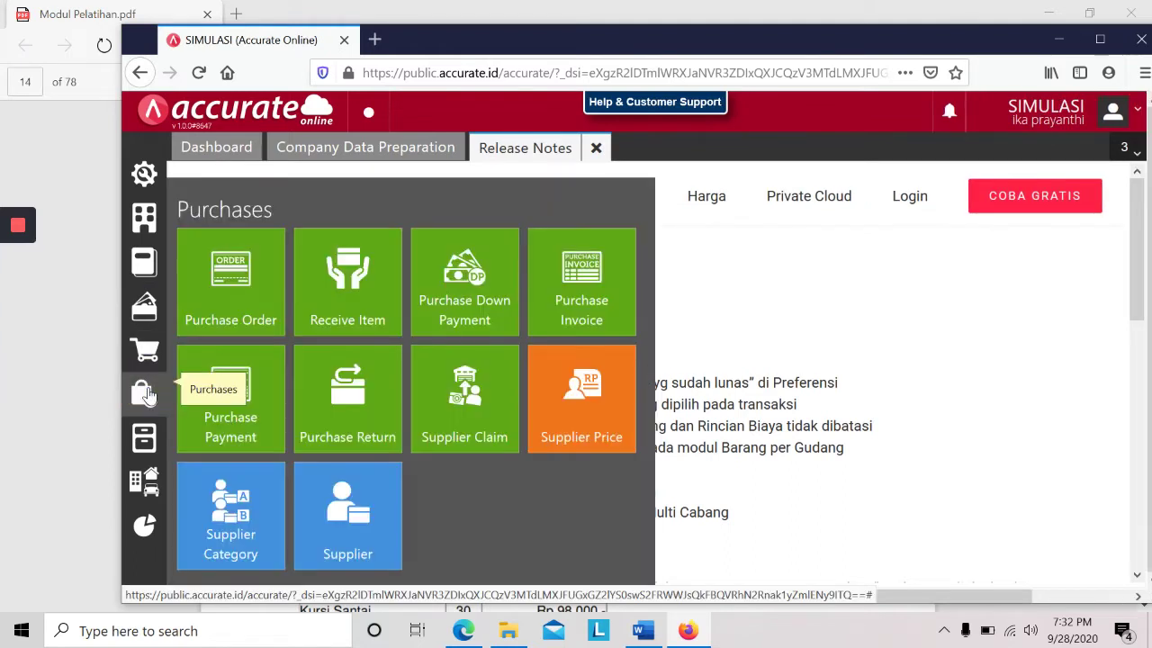
pyautogui.click(581, 297)
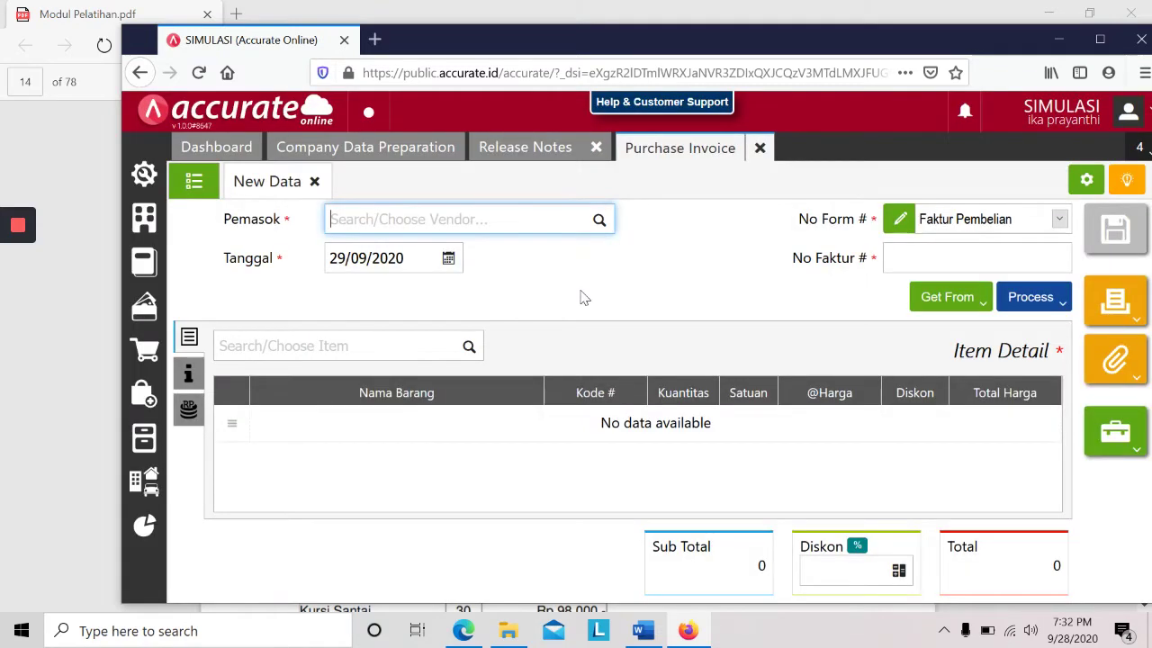
pyautogui.hotkey('alt', 'Tab')
pyautogui.hotkey('alt', 'Tab')
pyautogui.write('pemasok')
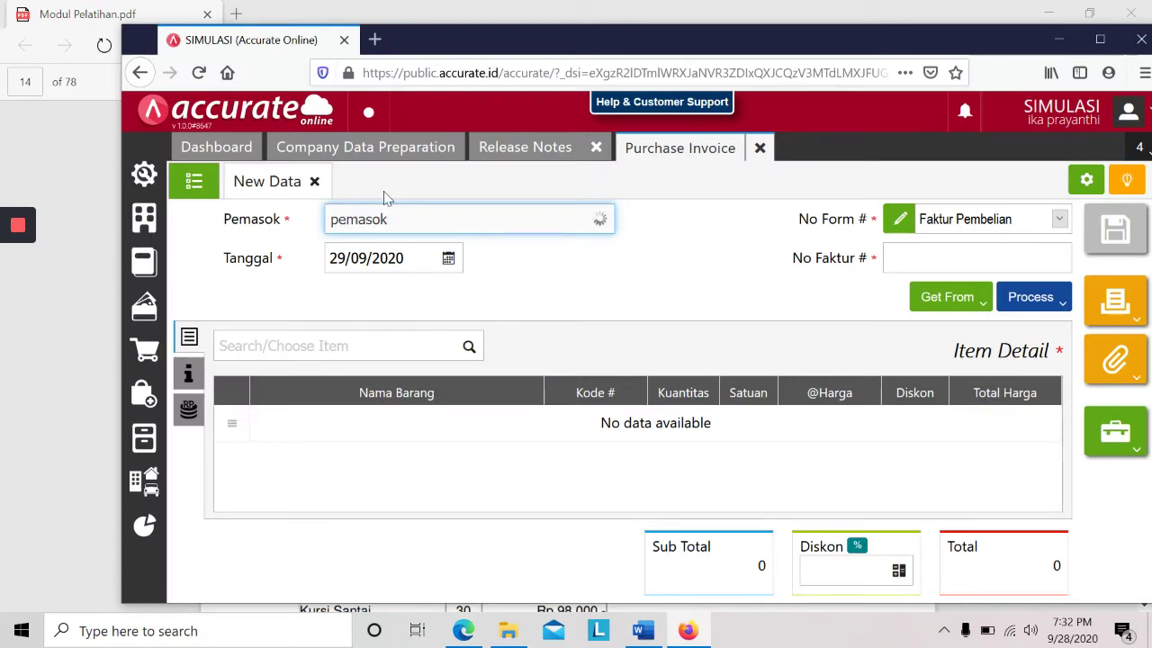
pyautogui.click(396, 255)
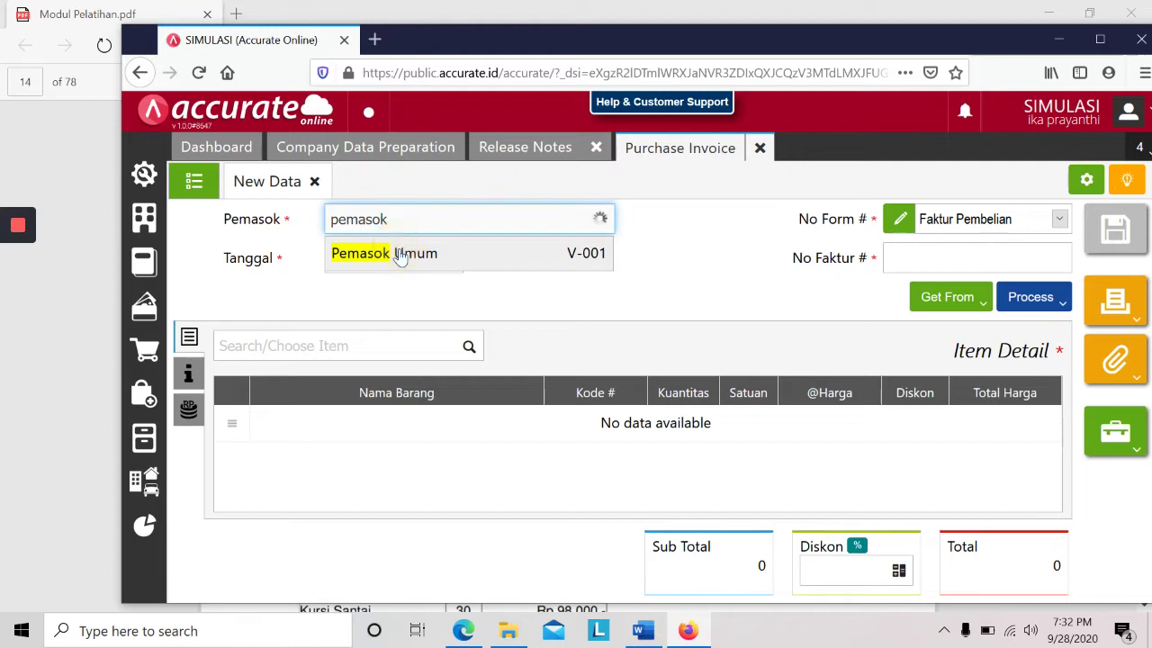
# - Set the invoice date to 21/01/2019 and the invoice number to 12667, following the training PDF
pyautogui.hotkey('alt', 'Tab')
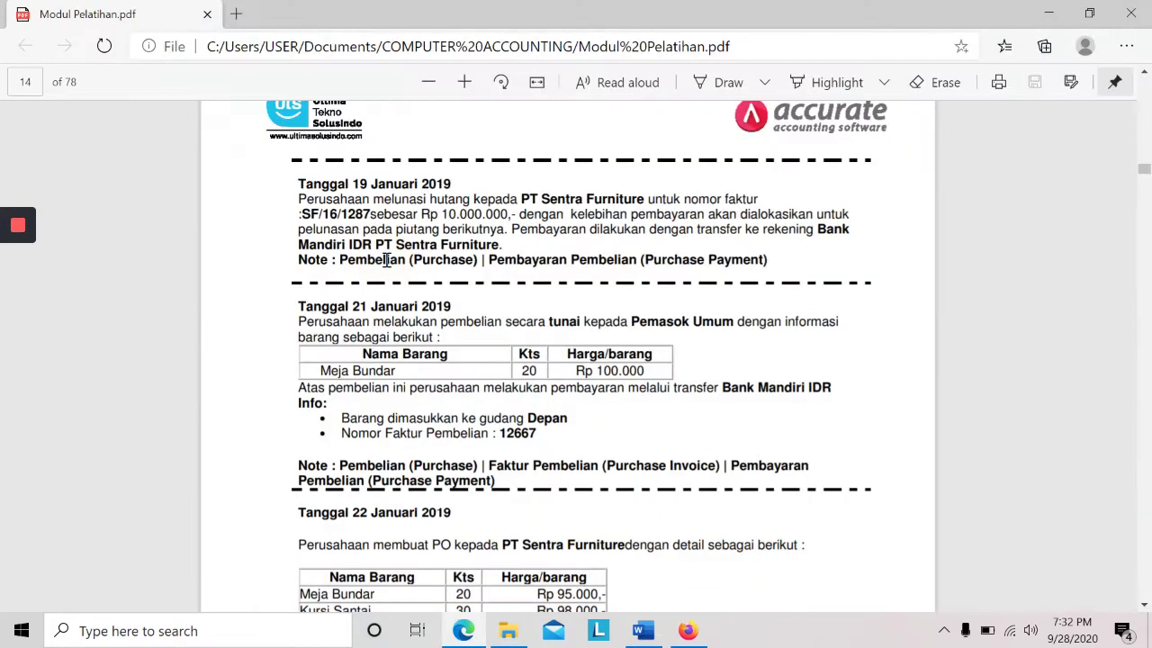
pyautogui.hotkey('alt', 'Tab')
pyautogui.write('21/01/2019')
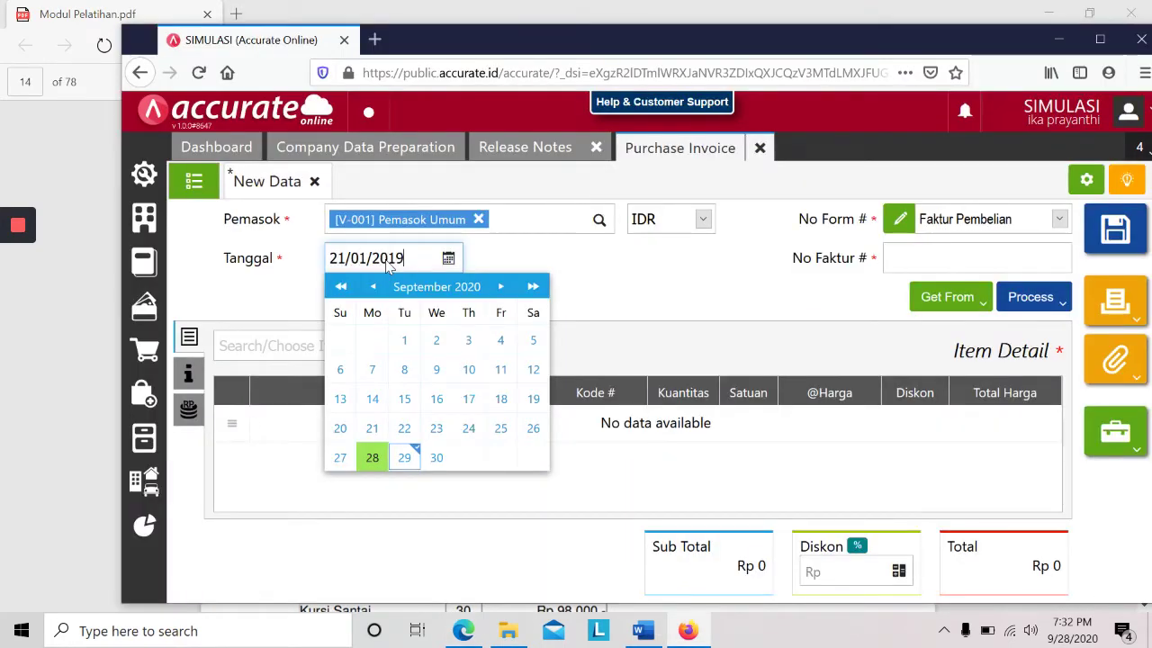
pyautogui.click(373, 427)
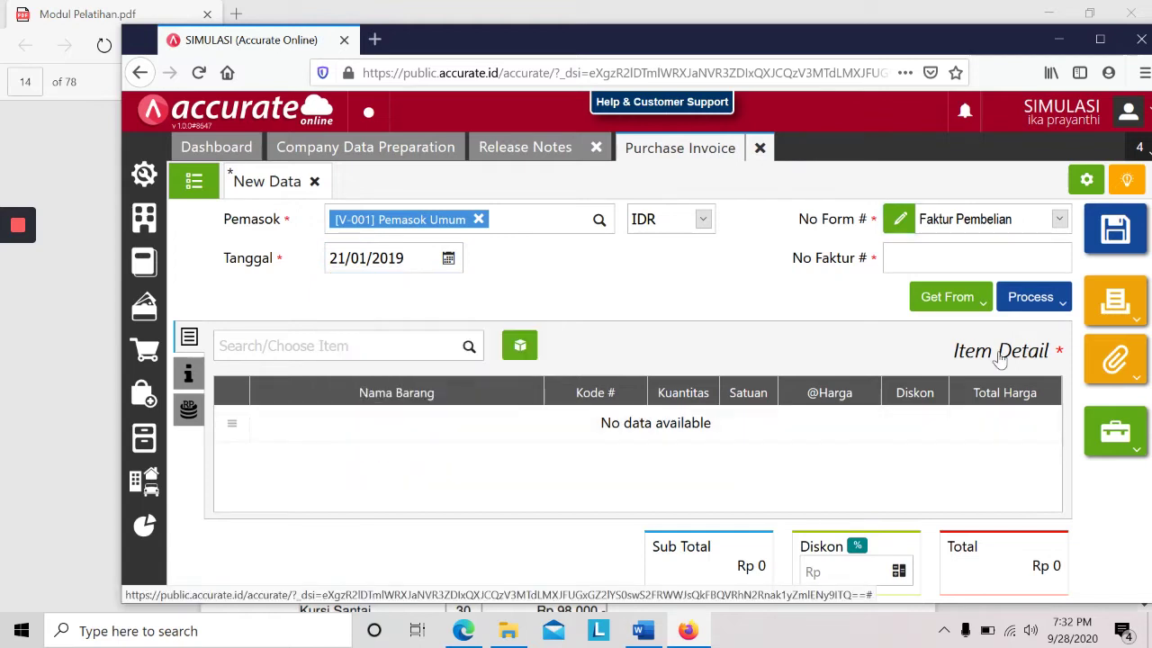
pyautogui.click(972, 256)
pyautogui.hotkey('alt', 'Tab')
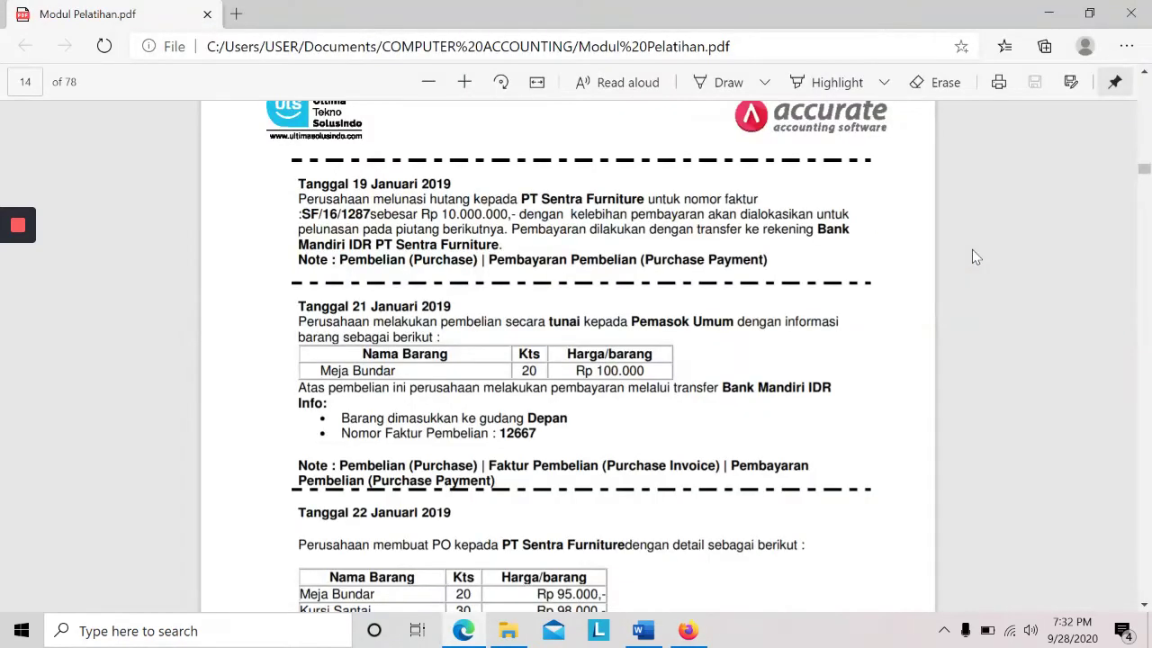
pyautogui.hotkey('alt', 'Tab')
pyautogui.write('12667')
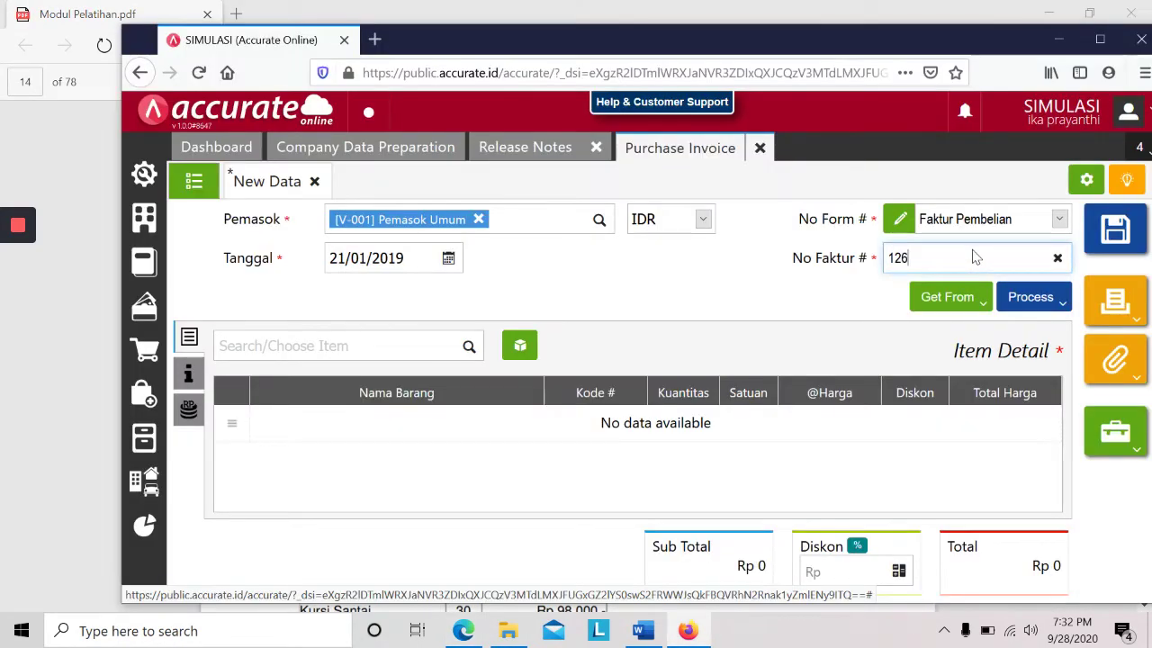
# - Add the item Meja Bundar (I-005) to the invoice, checking the item name in the training PDF
pyautogui.click(404, 341)
pyautogui.hotkey('alt', 'Tab')
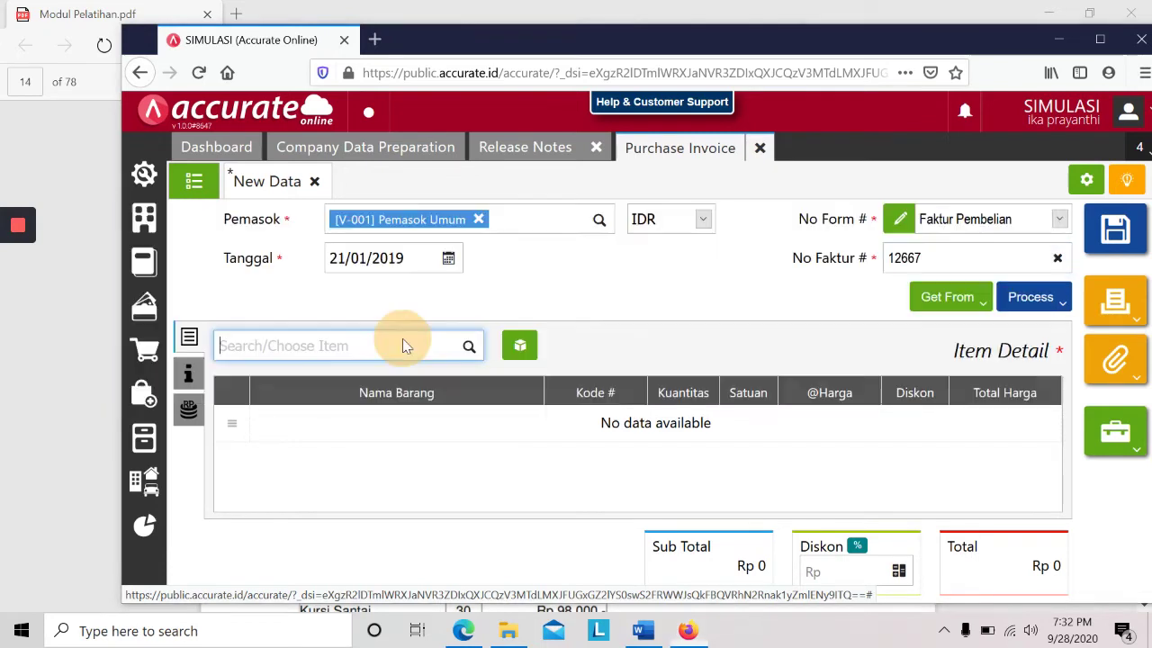
pyautogui.hotkey('alt', 'Tab')
pyautogui.write('meja bundar')
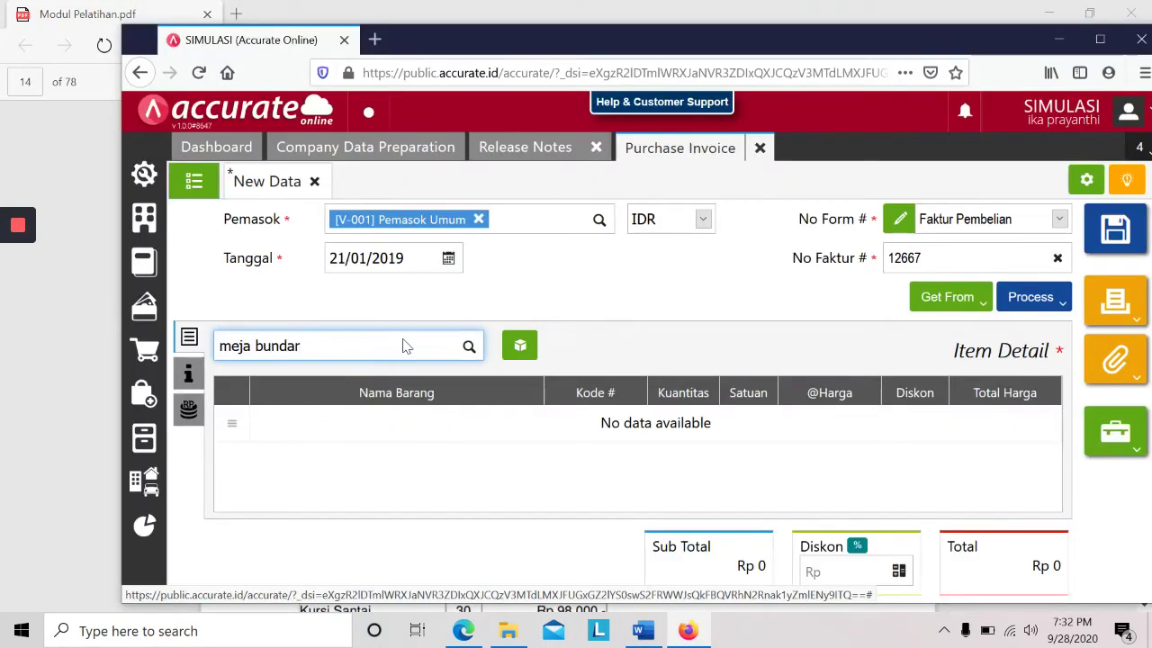
pyautogui.press('Return')
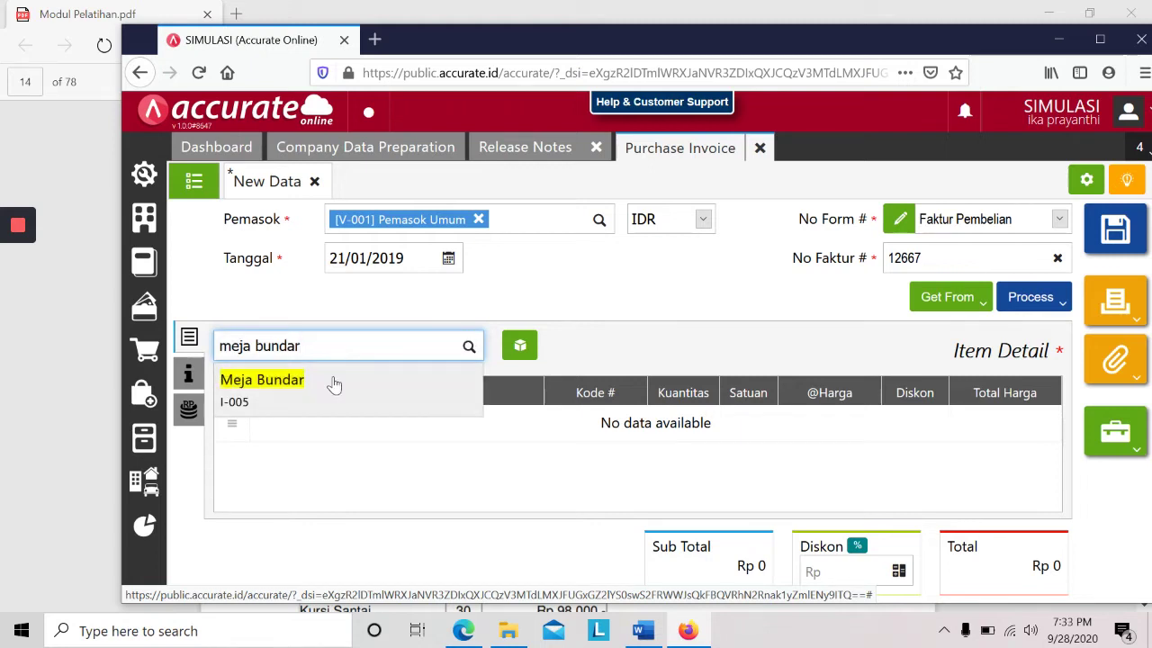
pyautogui.click(333, 383)
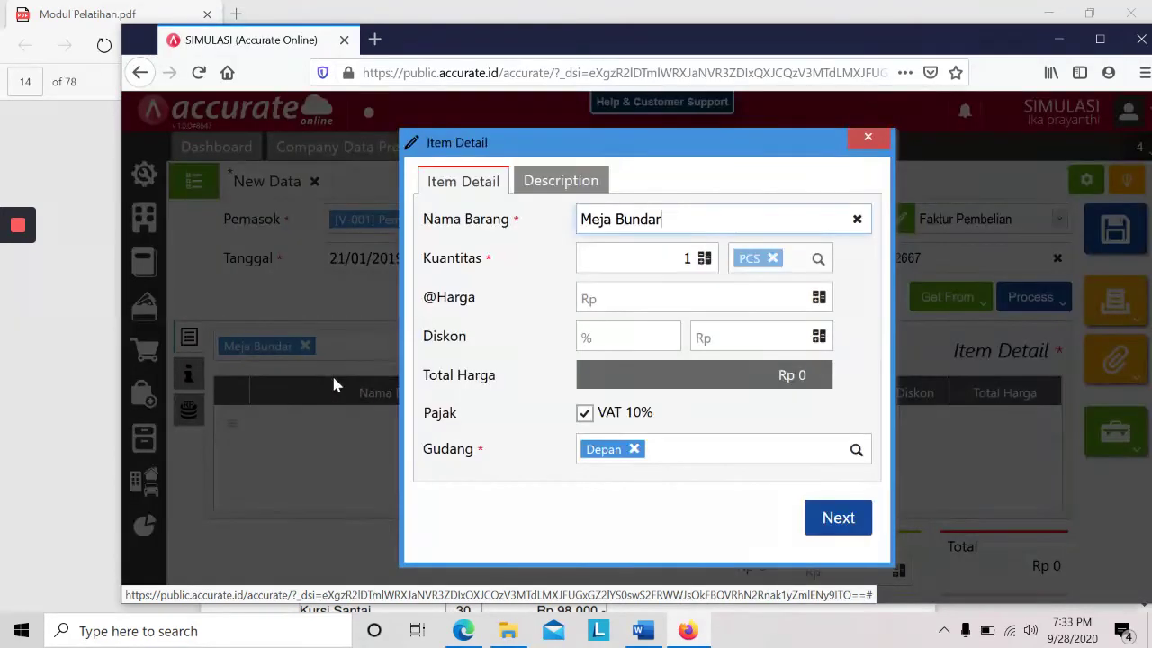
# - Set the Meja Bundar quantity to 20 and its unit price to Rp 100.000, following the training PDF
pyautogui.click(682, 258)
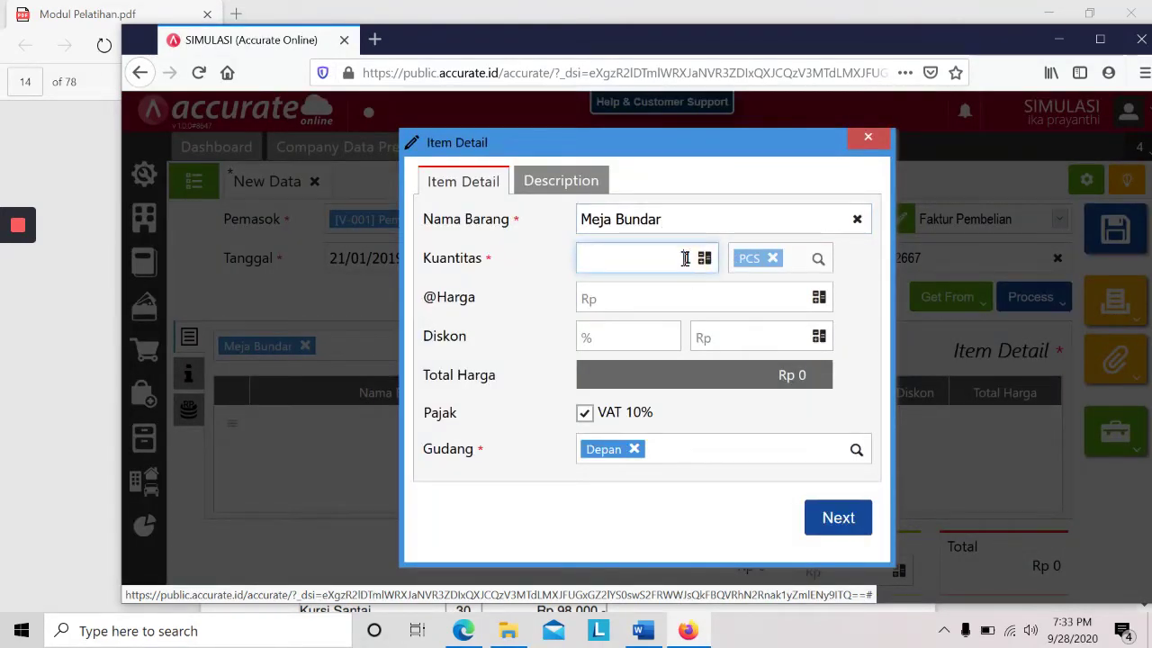
pyautogui.write('20')
pyautogui.press('Tab')
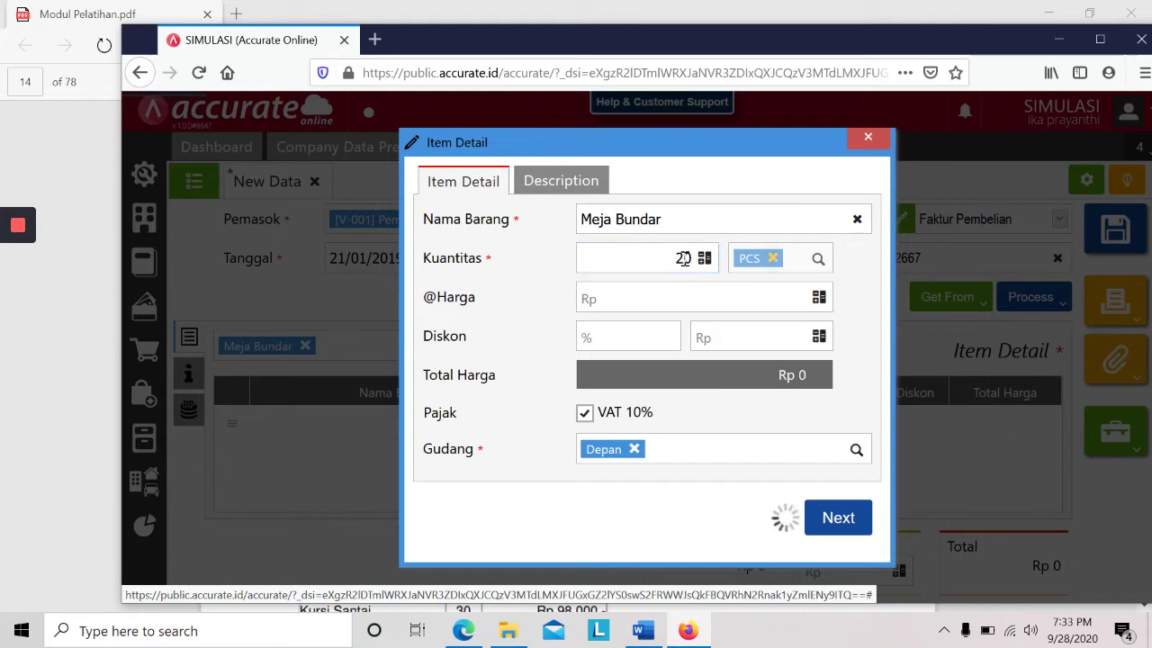
pyautogui.hotkey('alt', 'Tab')
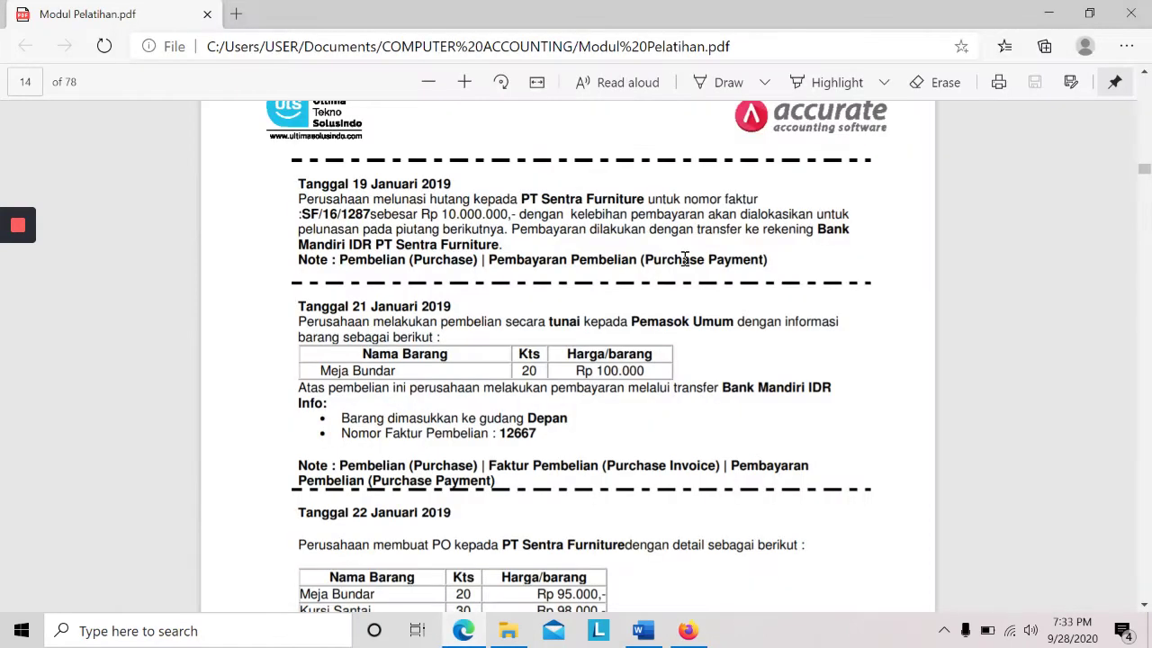
pyautogui.hotkey('alt', 'Tab')
pyautogui.write('100000')
pyautogui.press('Tab')
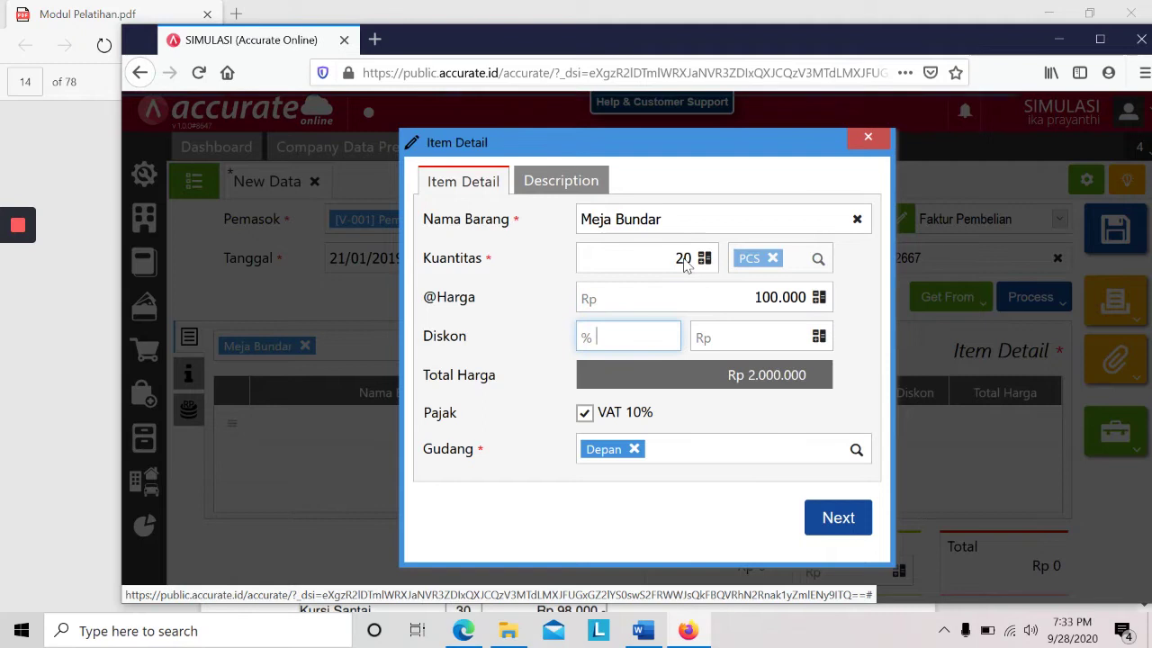
# - Check the Meja Bundar item details against the 21 January transaction in the PDF and add the line to the invoice
pyautogui.hotkey('alt', 'Tab')
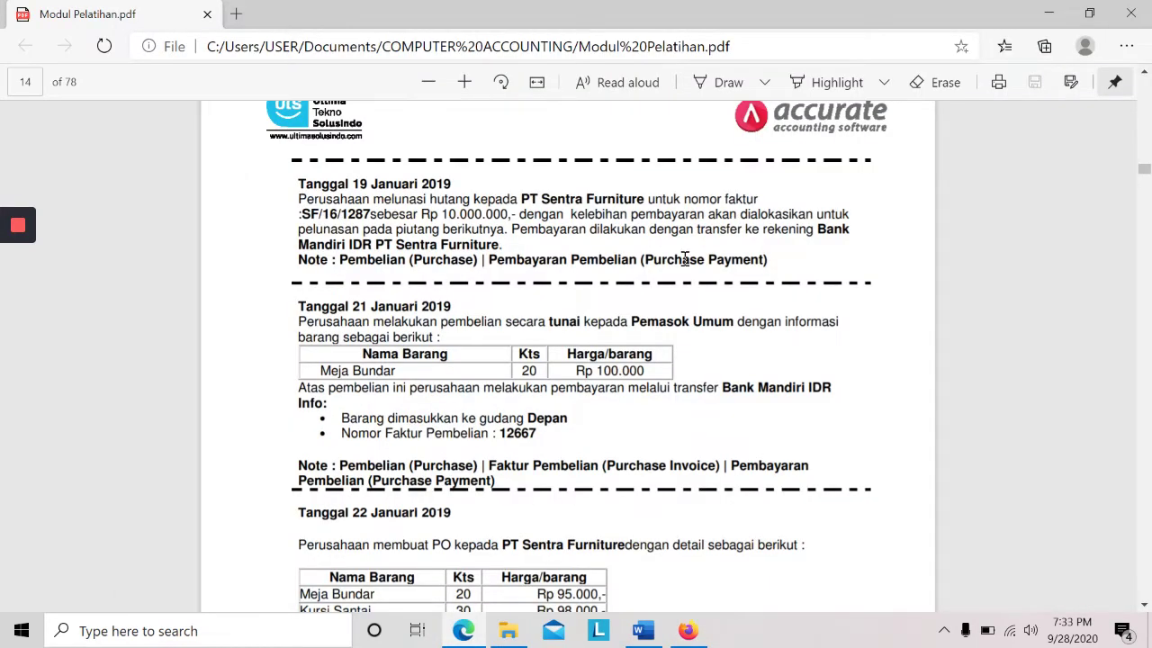
pyautogui.hotkey('alt', 'Tab')
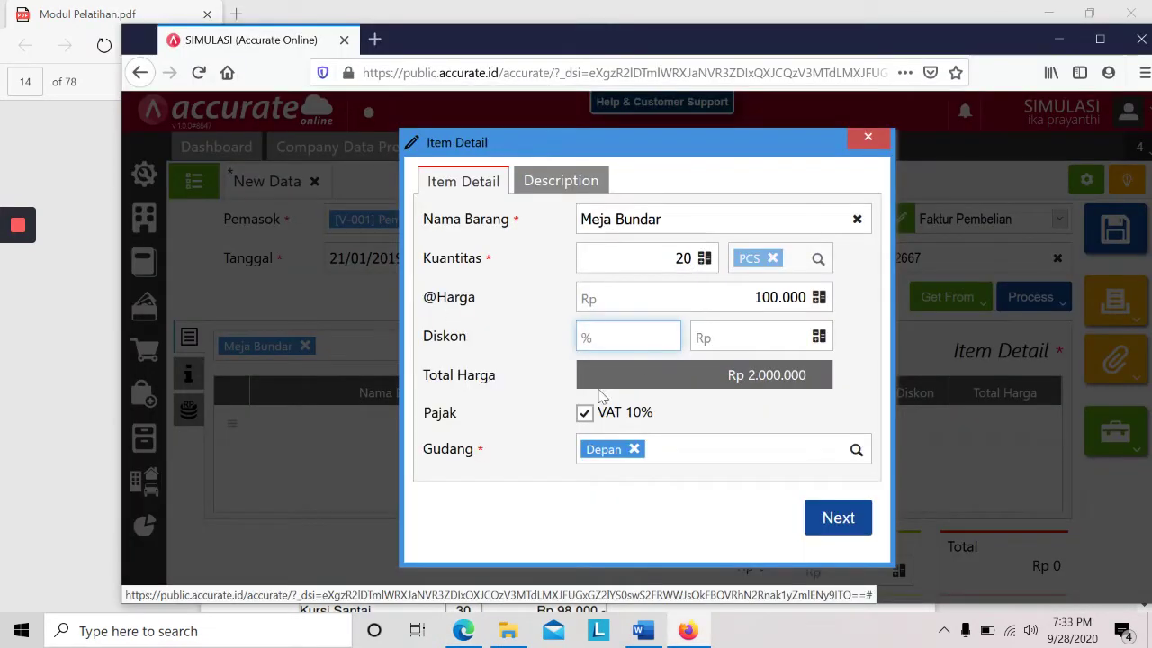
pyautogui.hotkey('alt', 'Tab')
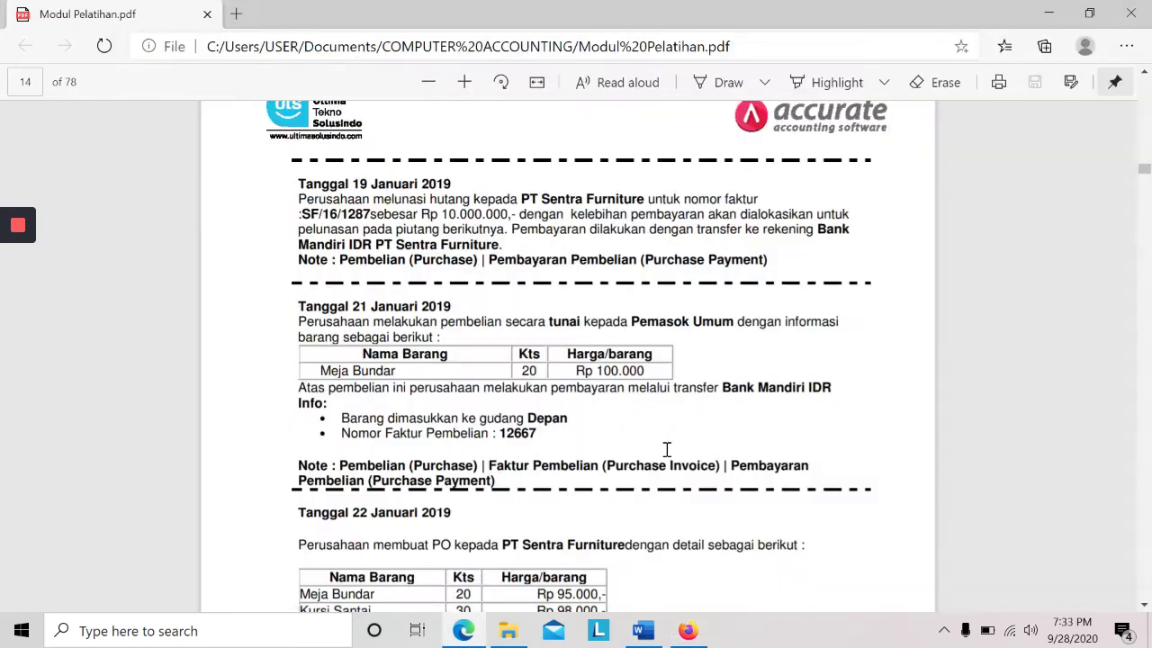
pyautogui.hotkey('alt', 'Tab')
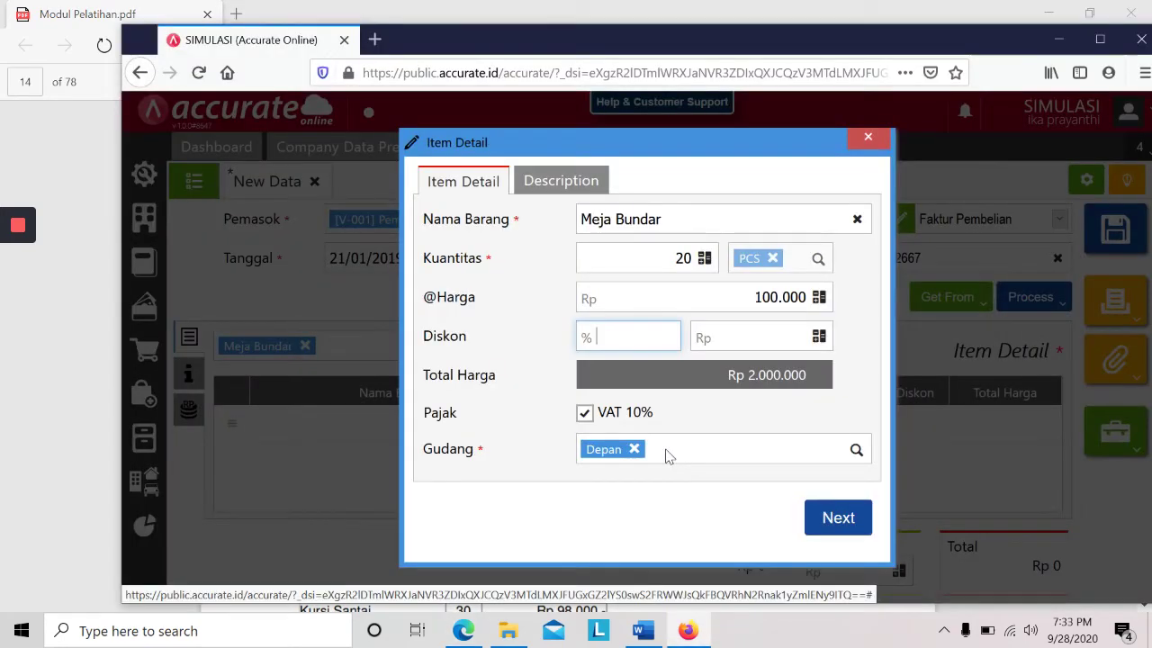
pyautogui.click(838, 517)
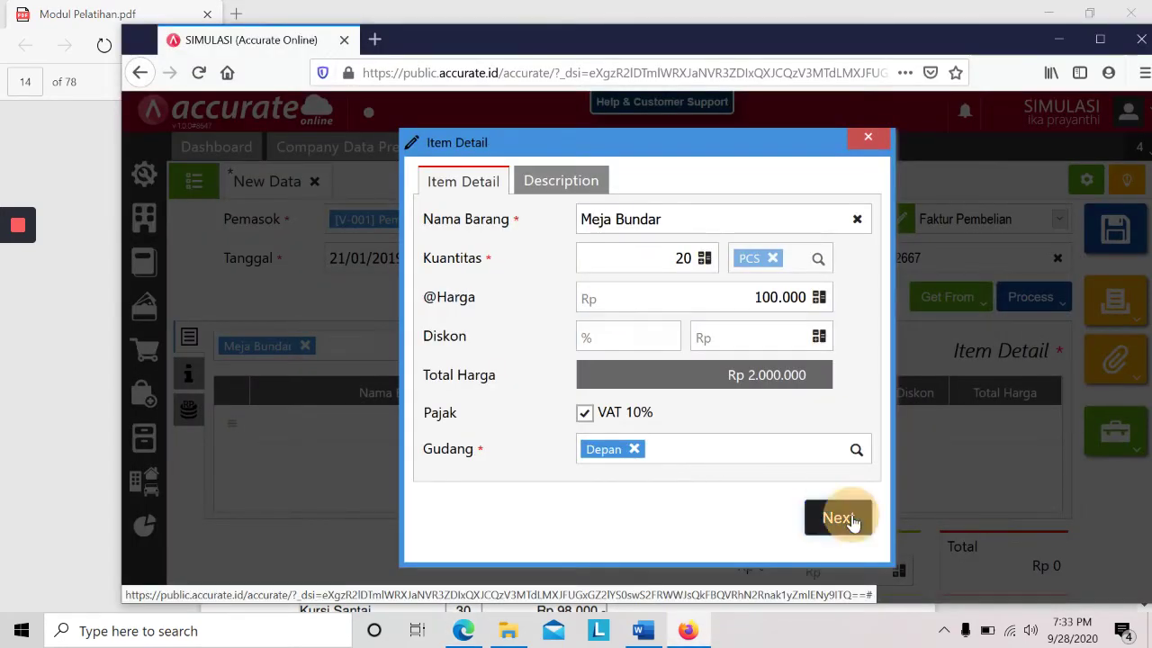
# - Compare the invoice with the training PDF, save it and process it into a Purchase Payment
pyautogui.hotkey('alt', 'Tab')
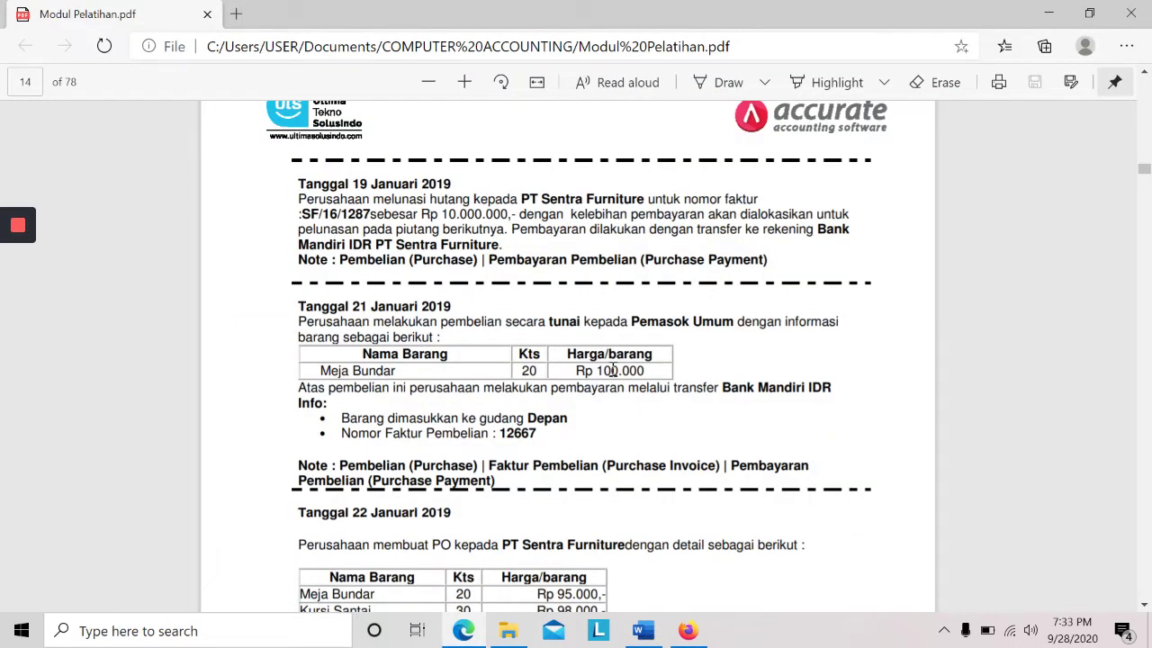
pyautogui.hotkey('alt', 'Tab')
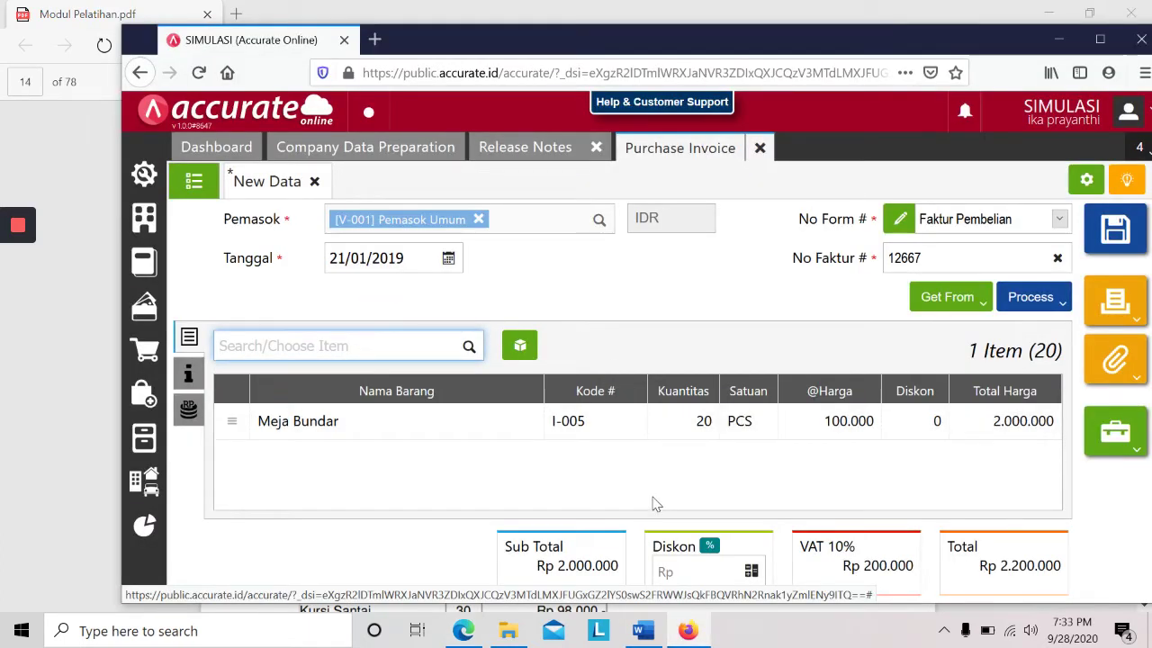
pyautogui.hotkey('alt', 'Tab')
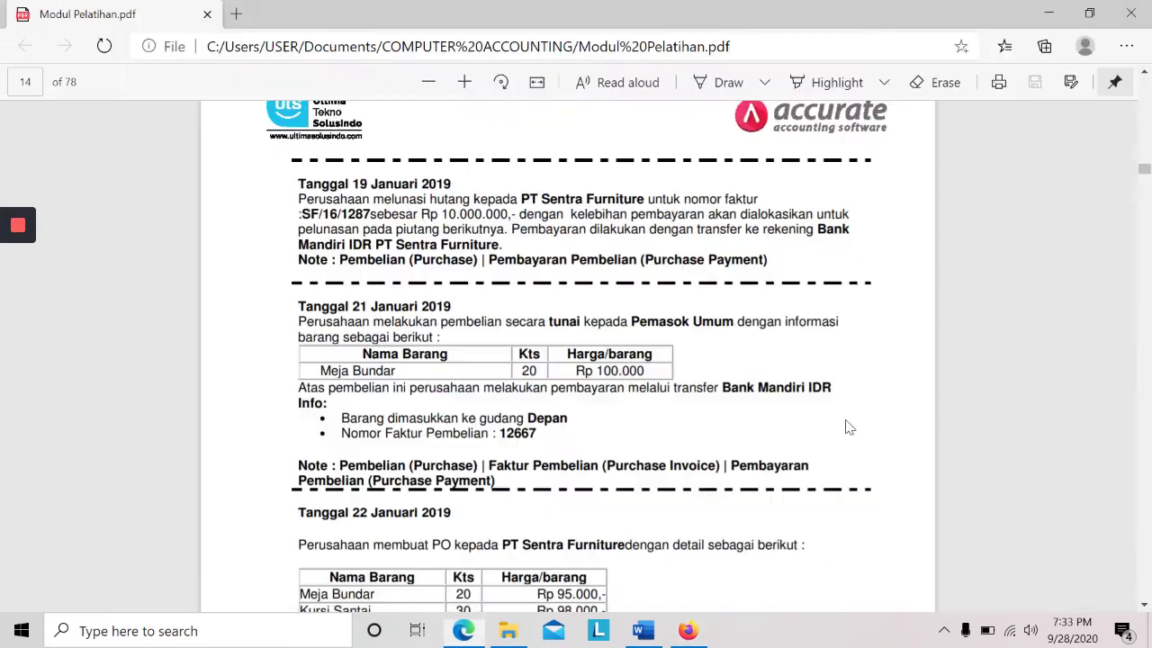
pyautogui.hotkey('alt', 'Tab')
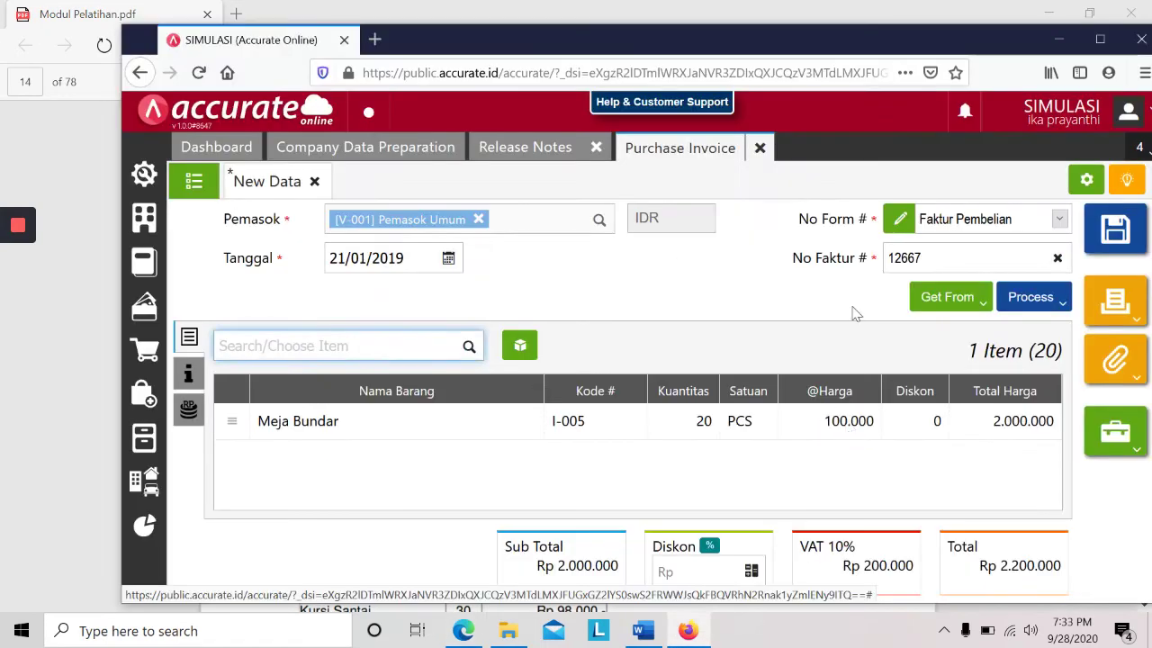
pyautogui.click(1051, 309)
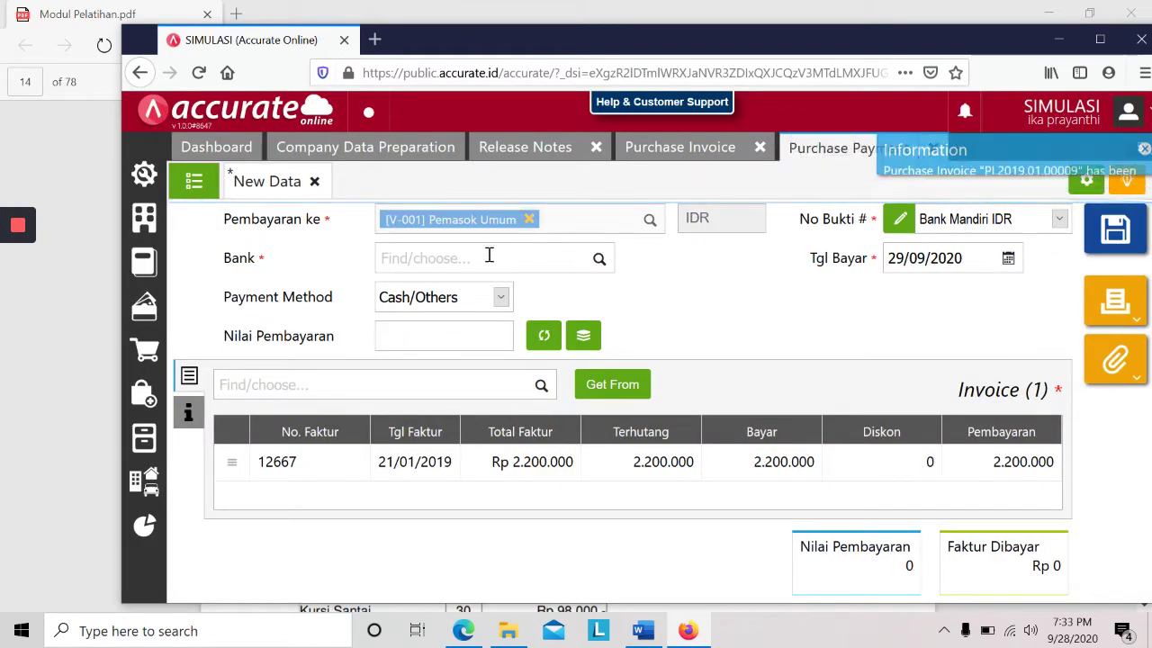
# - Choose Bank Mandiri IDR as the bank for the Pemasok Umum payment, checking the training PDF
pyautogui.click(484, 259)
pyautogui.hotkey('alt', 'Tab')
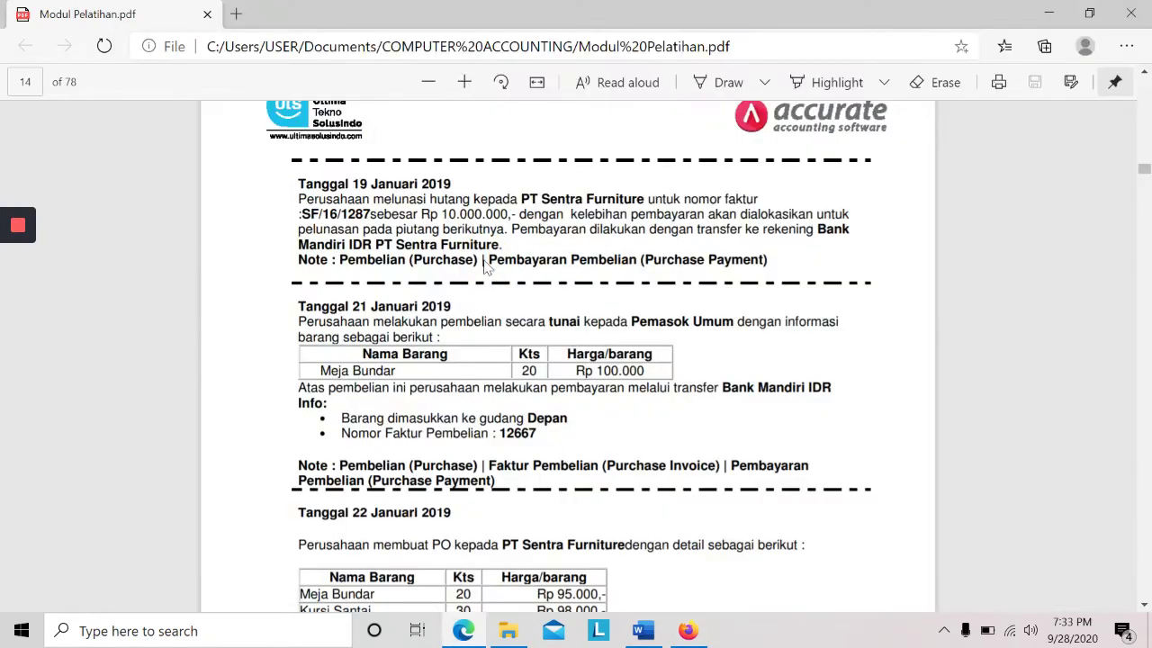
pyautogui.hotkey('alt', 'Tab')
pyautogui.write('mandiri')
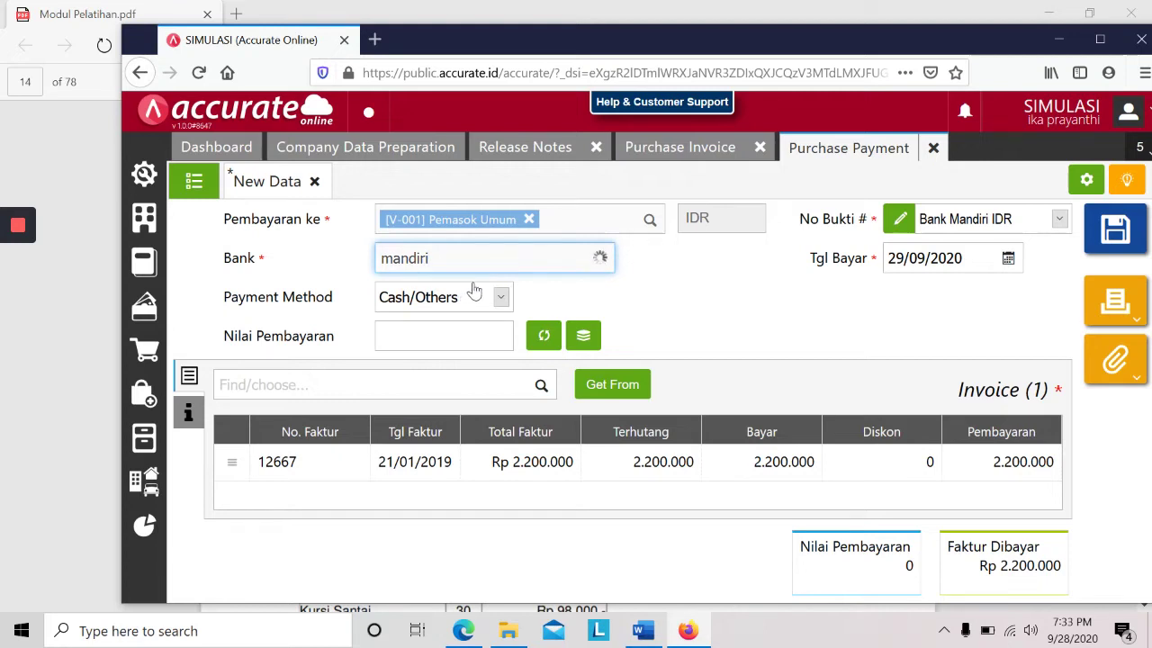
pyautogui.click(479, 291)
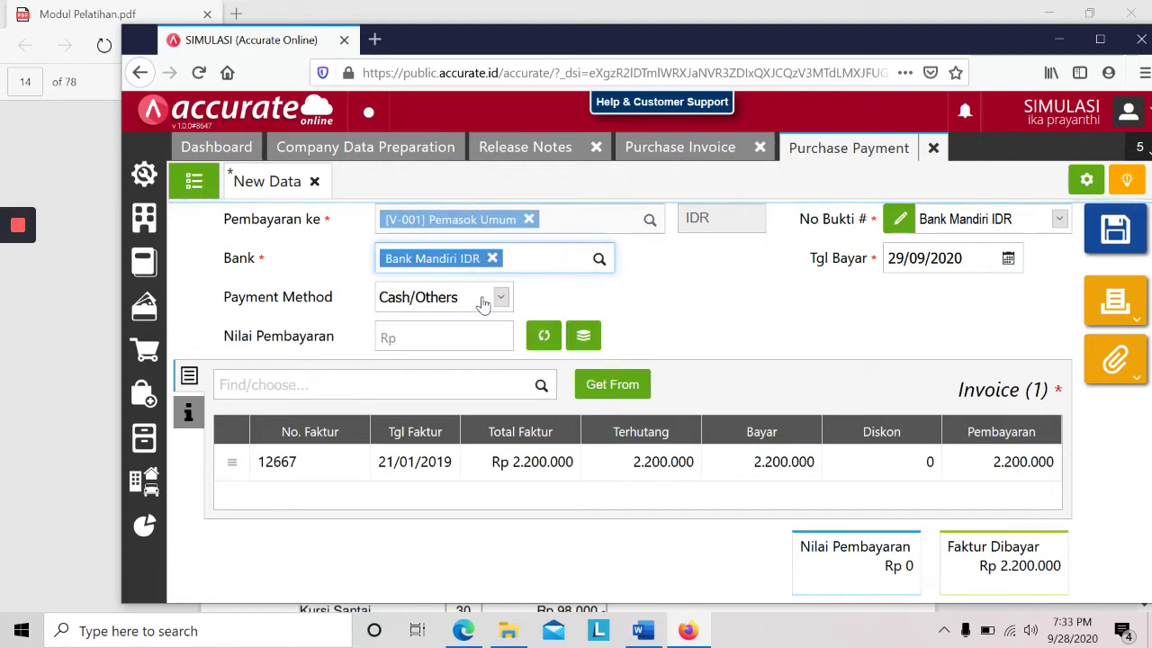
# - Set the payment method to Bank Transfer as the PDF instructs and calculate the payment amount from invoice 12667
pyautogui.hotkey('alt', 'Tab')
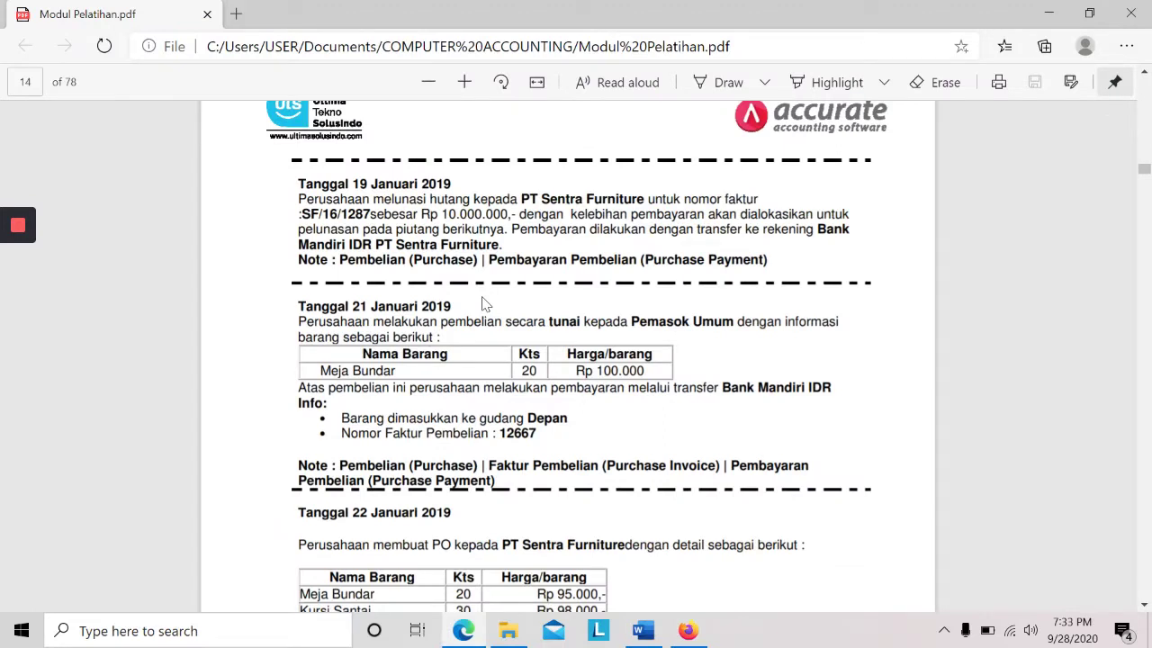
pyautogui.hotkey('alt', 'Tab')
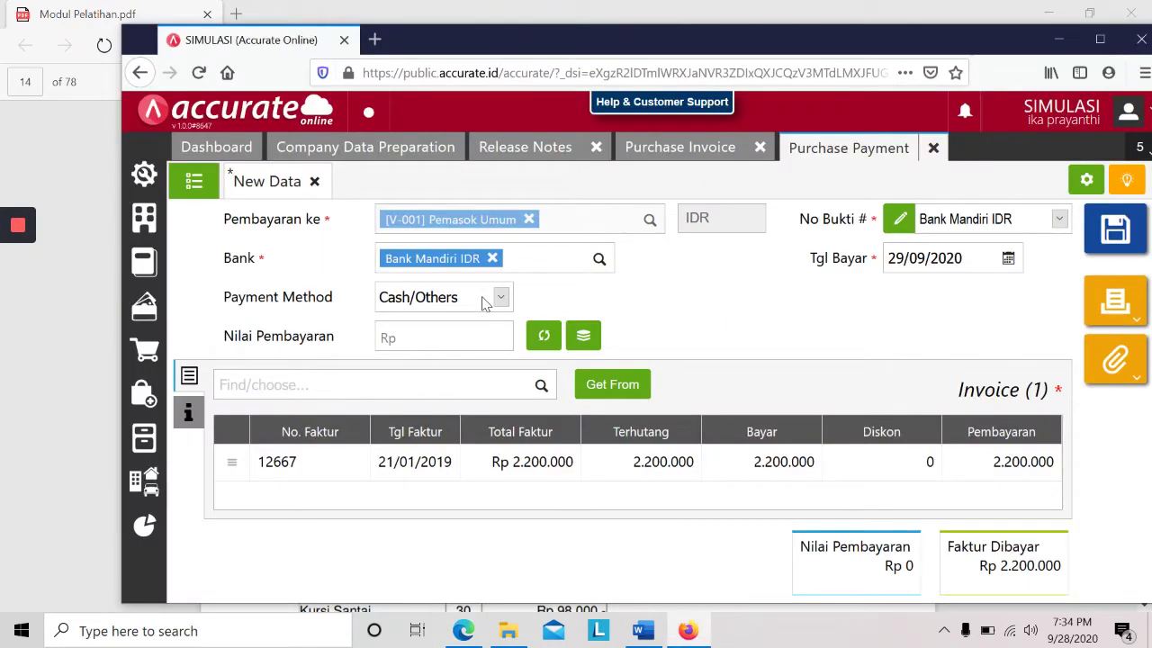
pyautogui.click(499, 299)
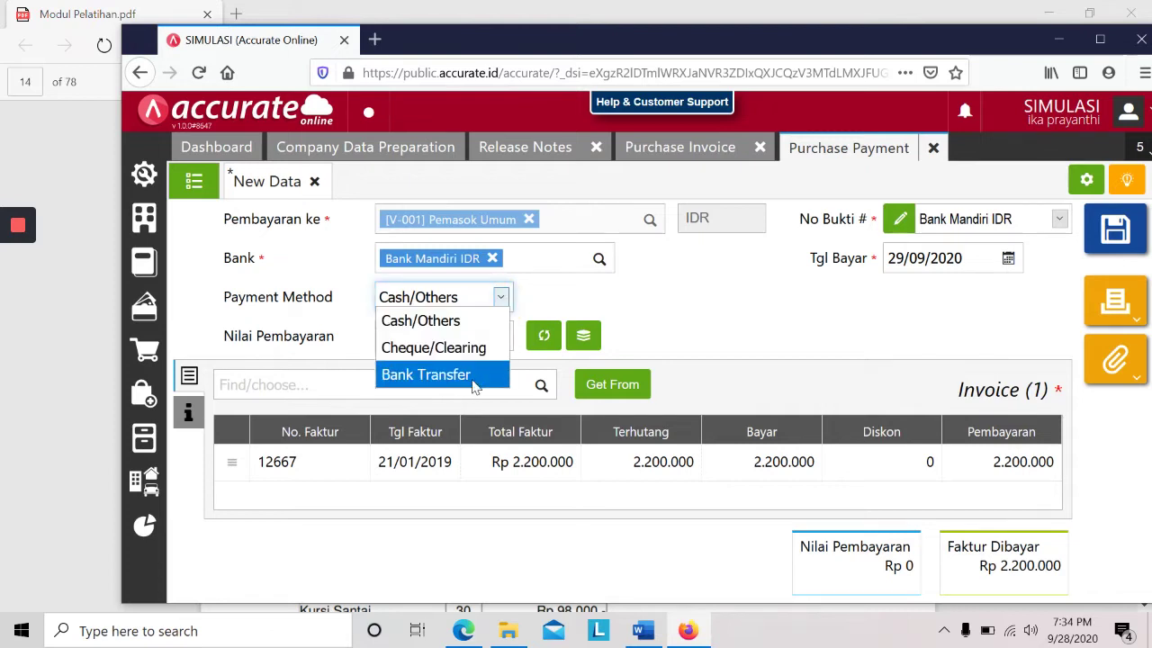
pyautogui.click(423, 374)
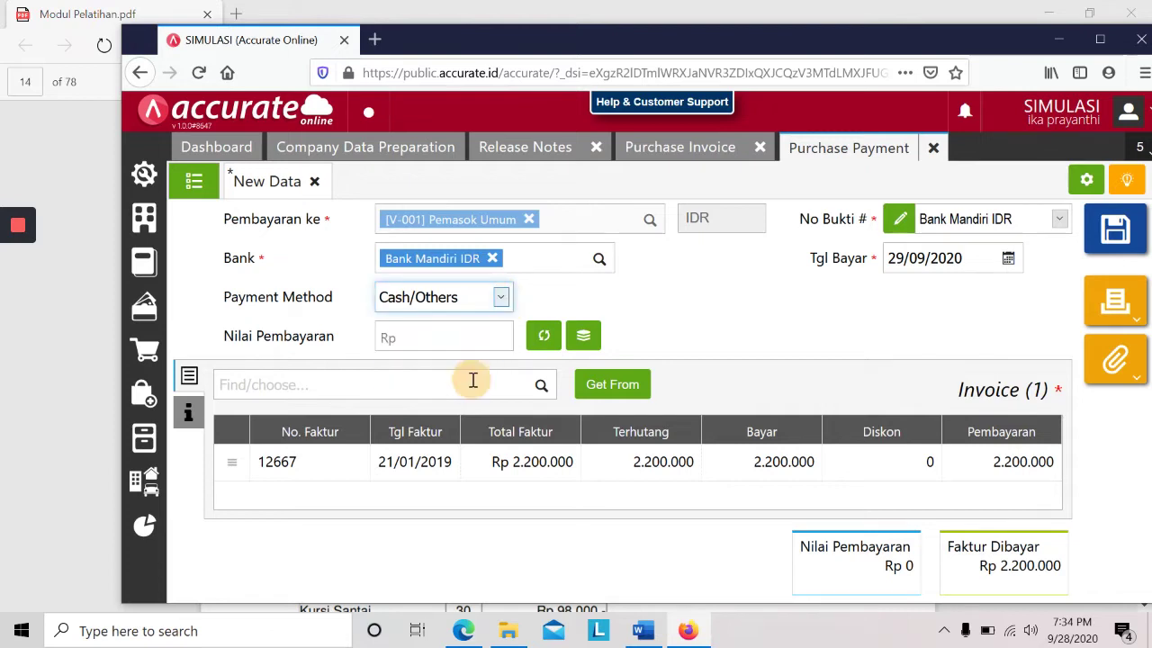
pyautogui.click(544, 337)
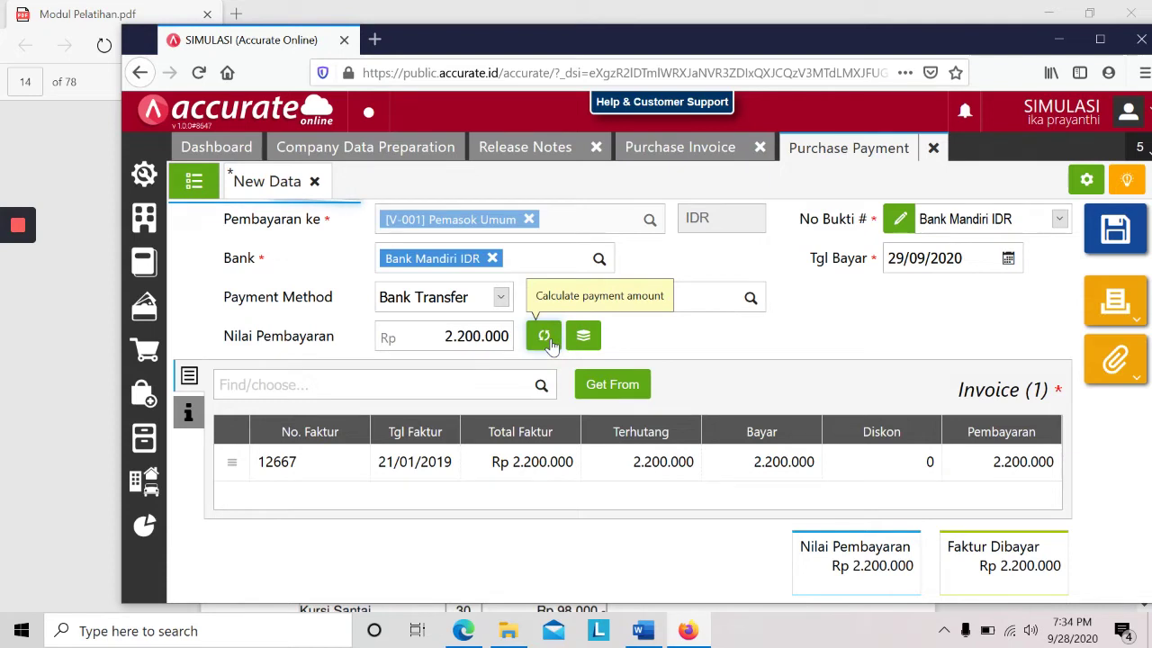
# - Set the payment date to 21/01/2019 and save the Purchase Payment
pyautogui.click(957, 254)
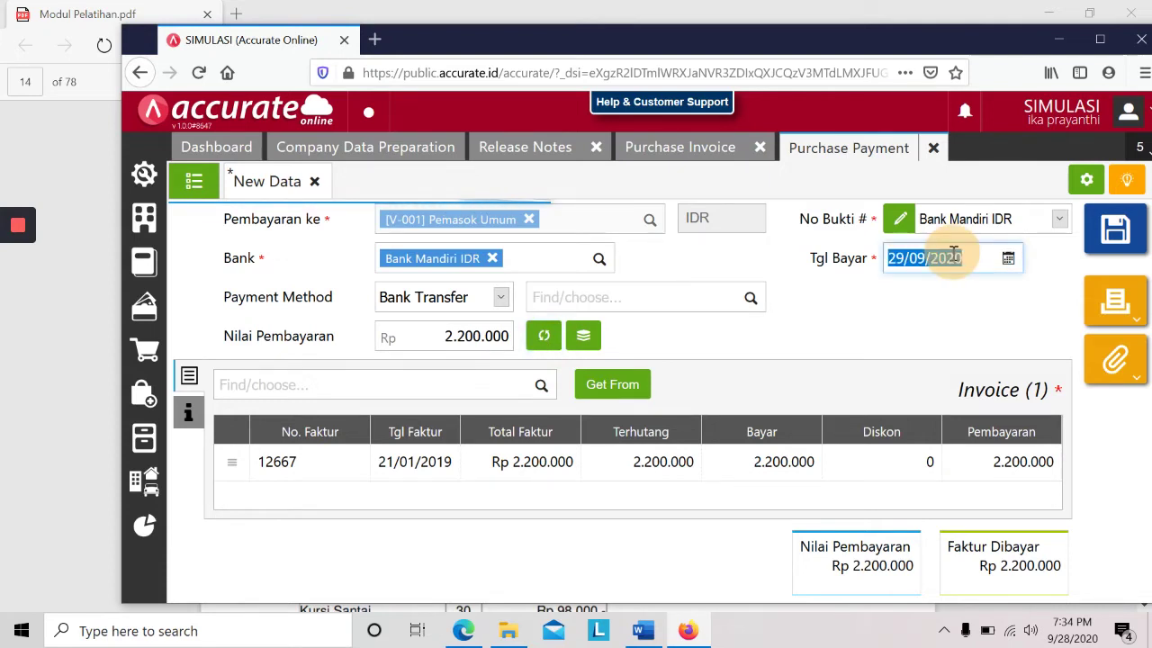
pyautogui.hotkey('alt', 'Tab')
pyautogui.hotkey('alt', 'Tab')
pyautogui.write('21/01/2019')
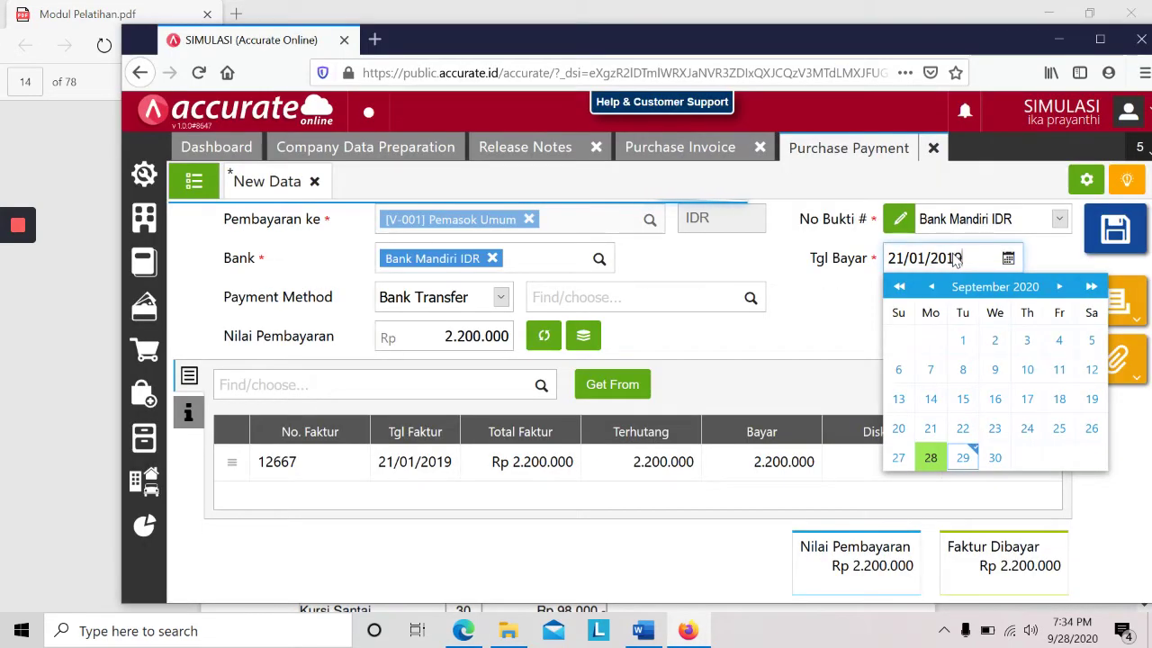
pyautogui.press('Tab')
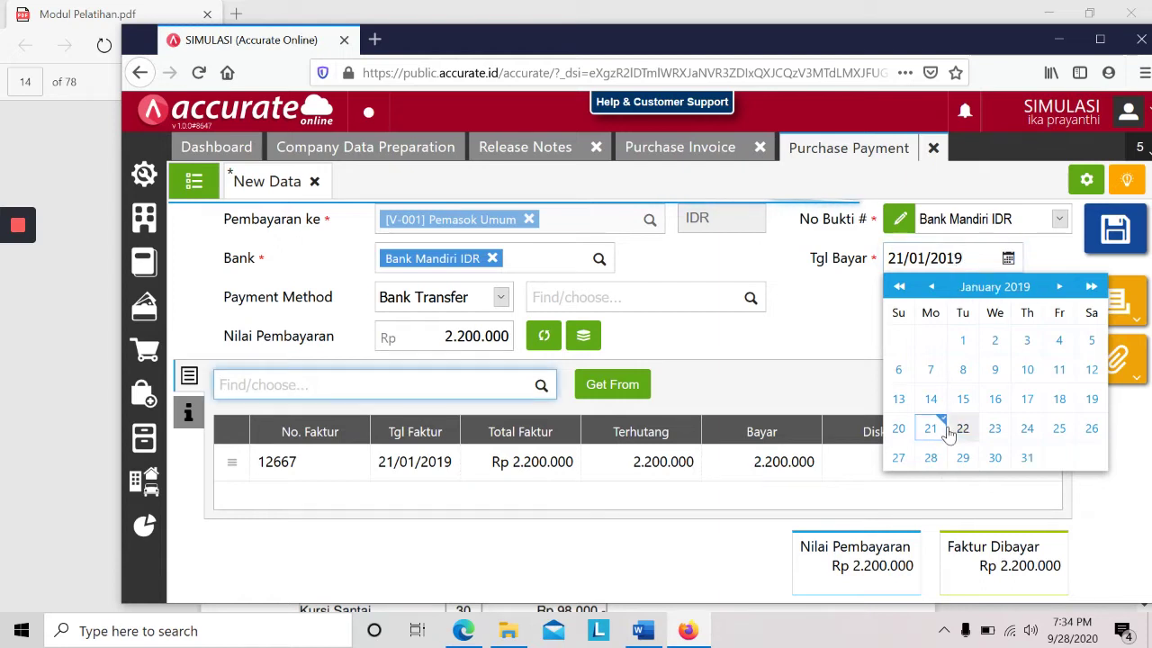
pyautogui.click(930, 428)
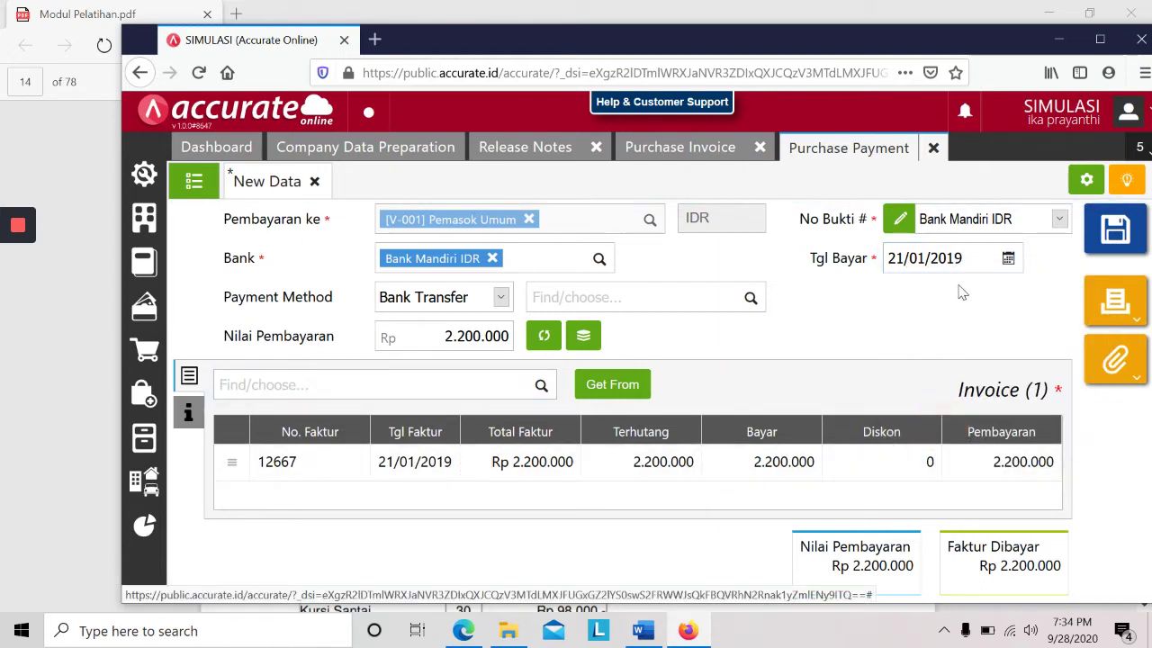
pyautogui.click(1115, 231)
# - Review the 22 January 2019 purchase order transaction with PT Sentra Furniture in Modul Pelatihan.pdf
pyautogui.hotkey('alt', 'Tab')
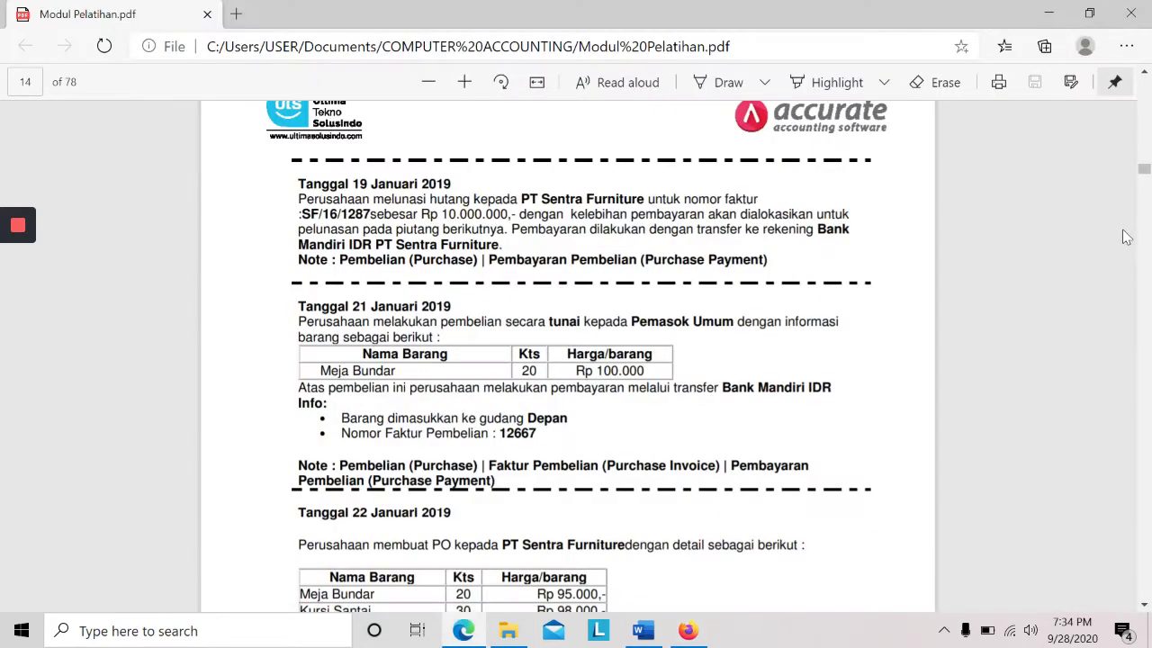
pyautogui.scroll(-3, 581, 385)
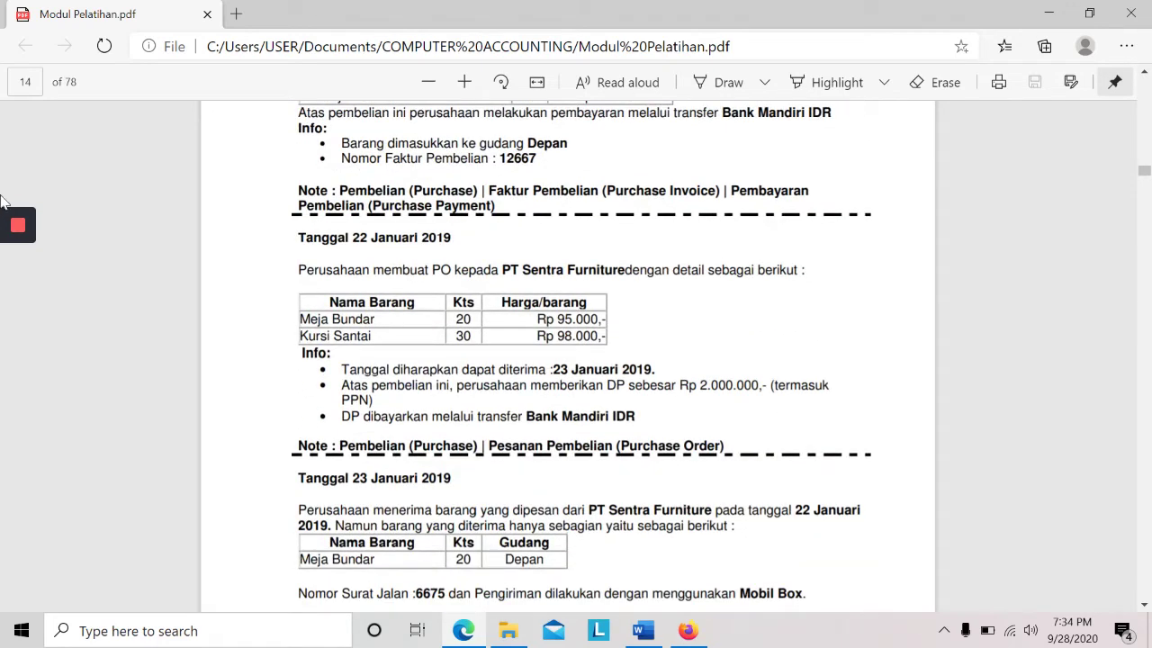
pyautogui.click(18, 301)
pyautogui.click(18, 300)
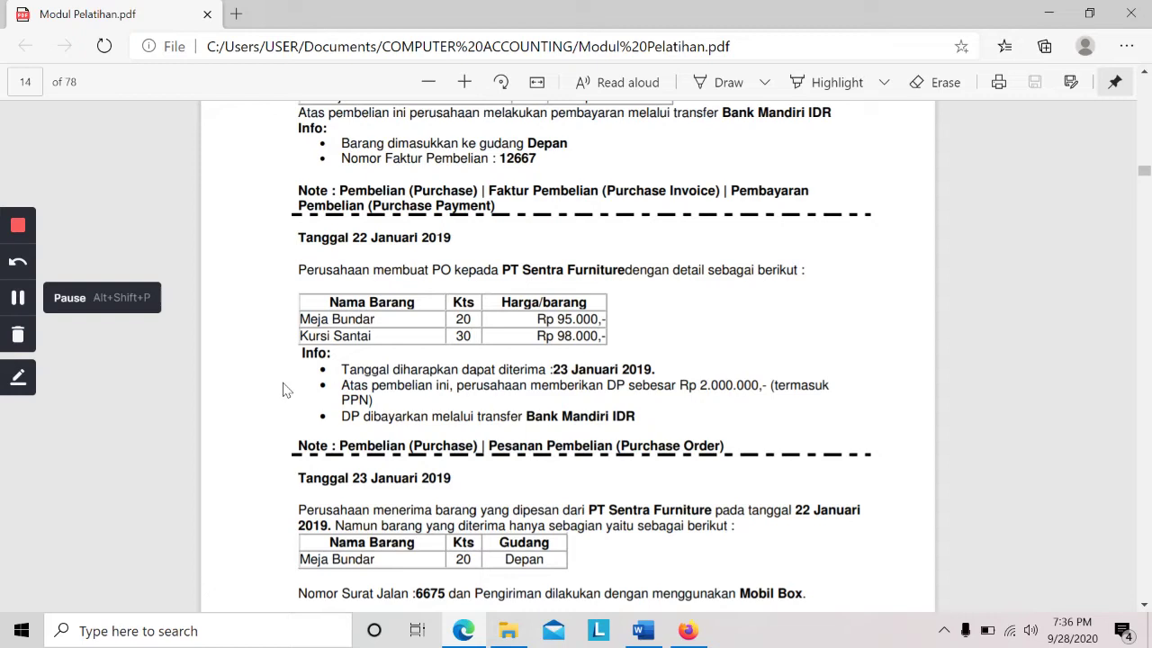
# - Return to Accurate Online and close the Purchase Payment and Purchase Invoice pages
pyautogui.hotkey('alt', 'Tab')
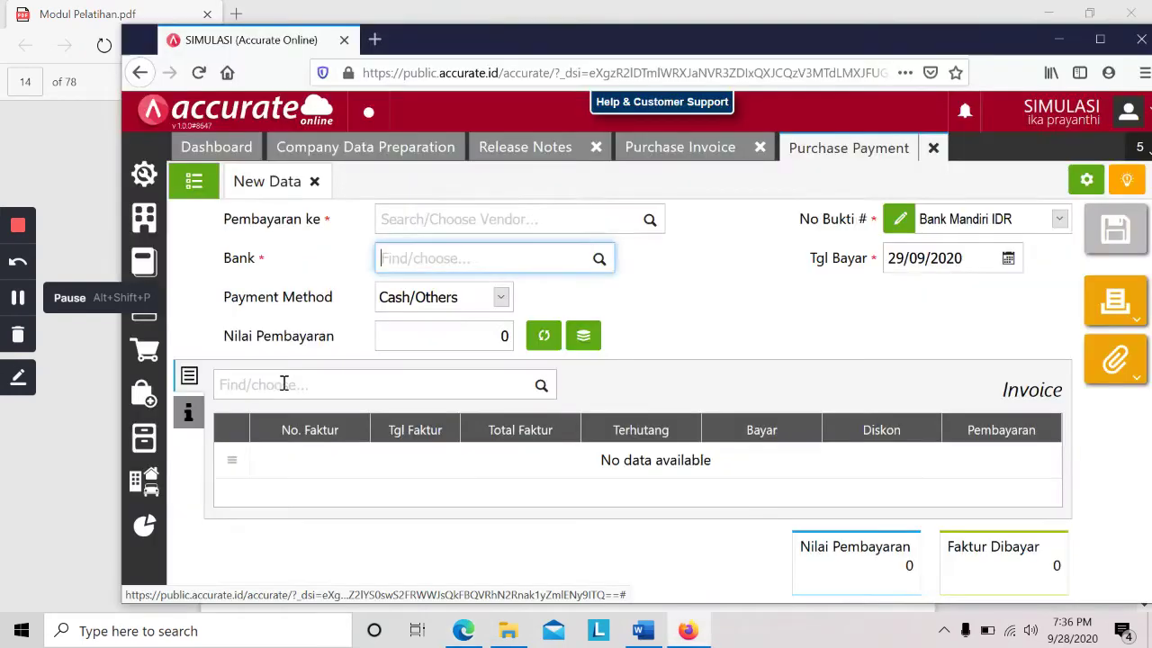
pyautogui.click(834, 150)
pyautogui.click(933, 147)
pyautogui.click(759, 148)
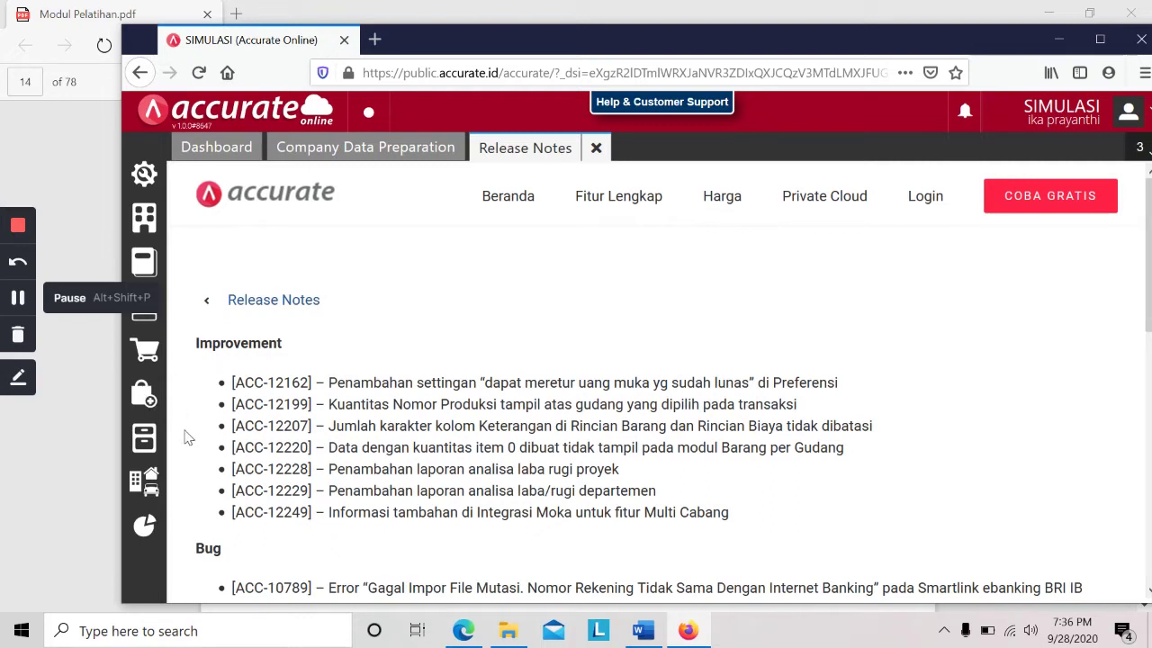
# - Start a new Purchase Order and choose PT Sentra Furniture as the supplier, following the 22 January transaction in Modul Pelatihan.pdf
pyautogui.click(142, 407)
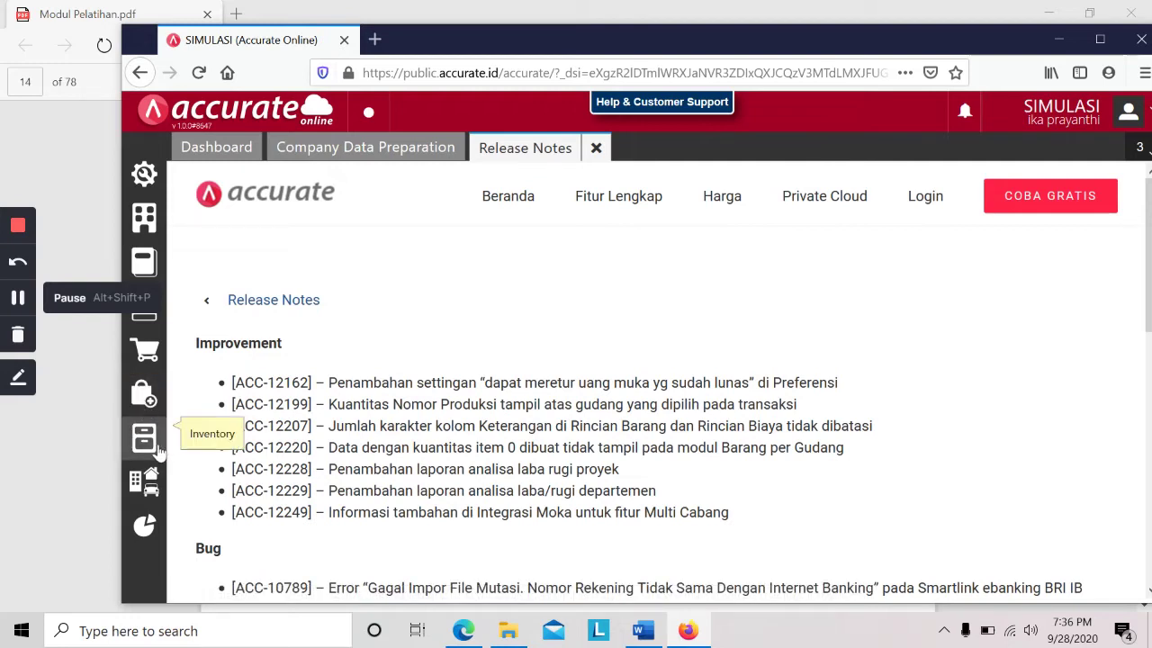
pyautogui.click(157, 411)
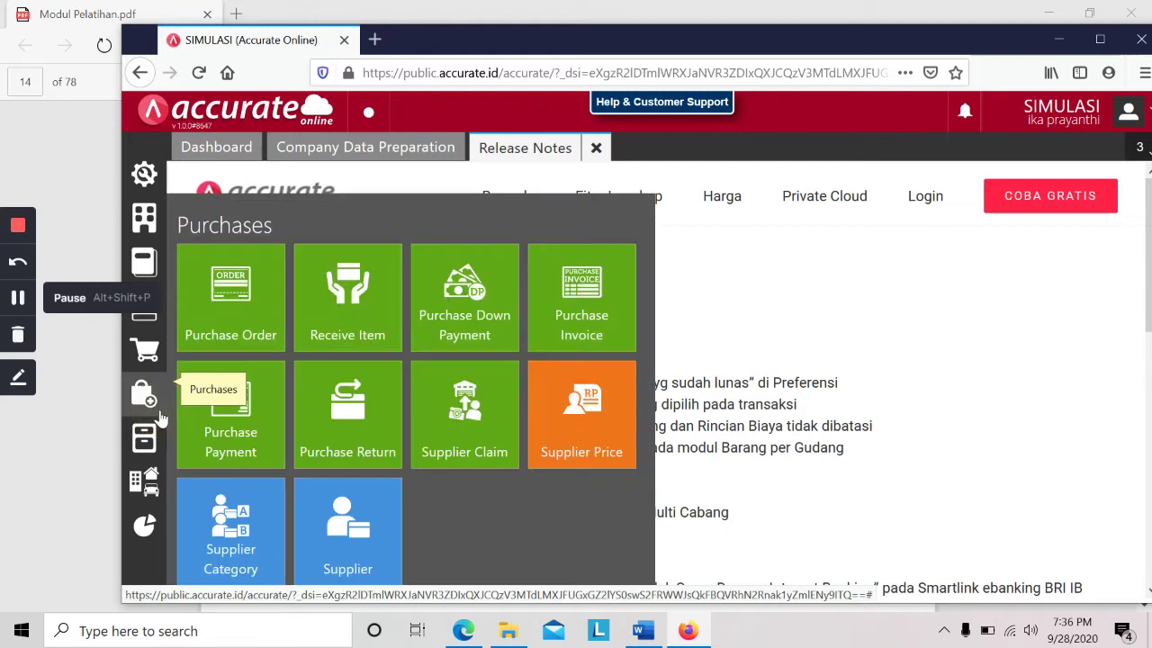
pyautogui.click(254, 307)
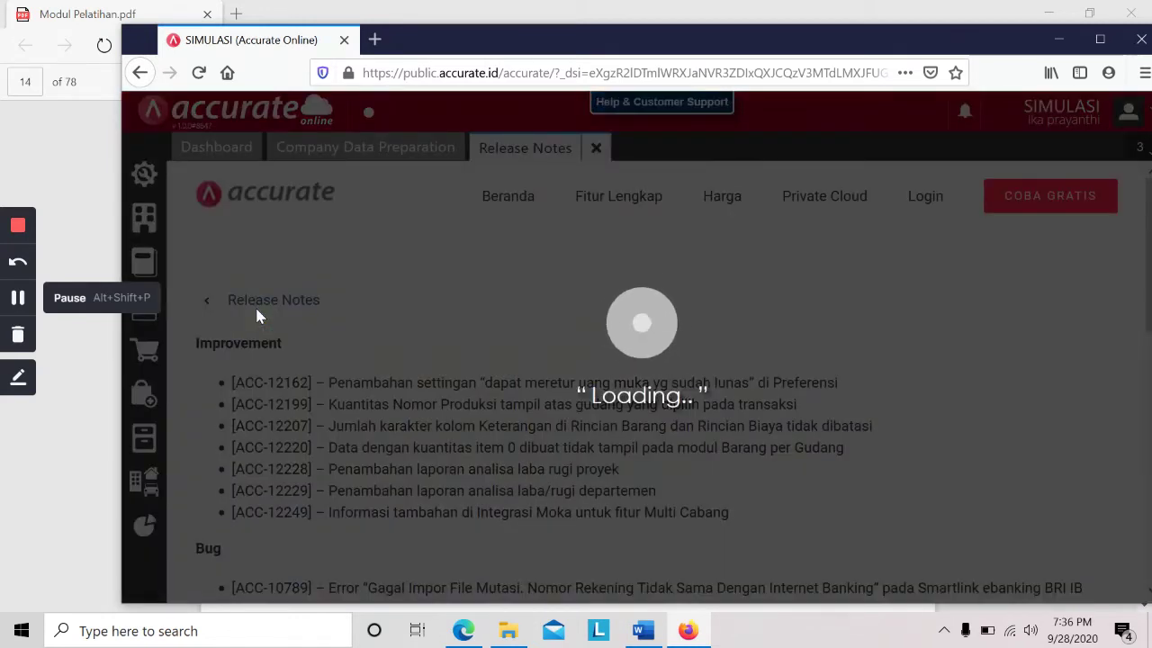
pyautogui.hotkey('alt', 'Tab')
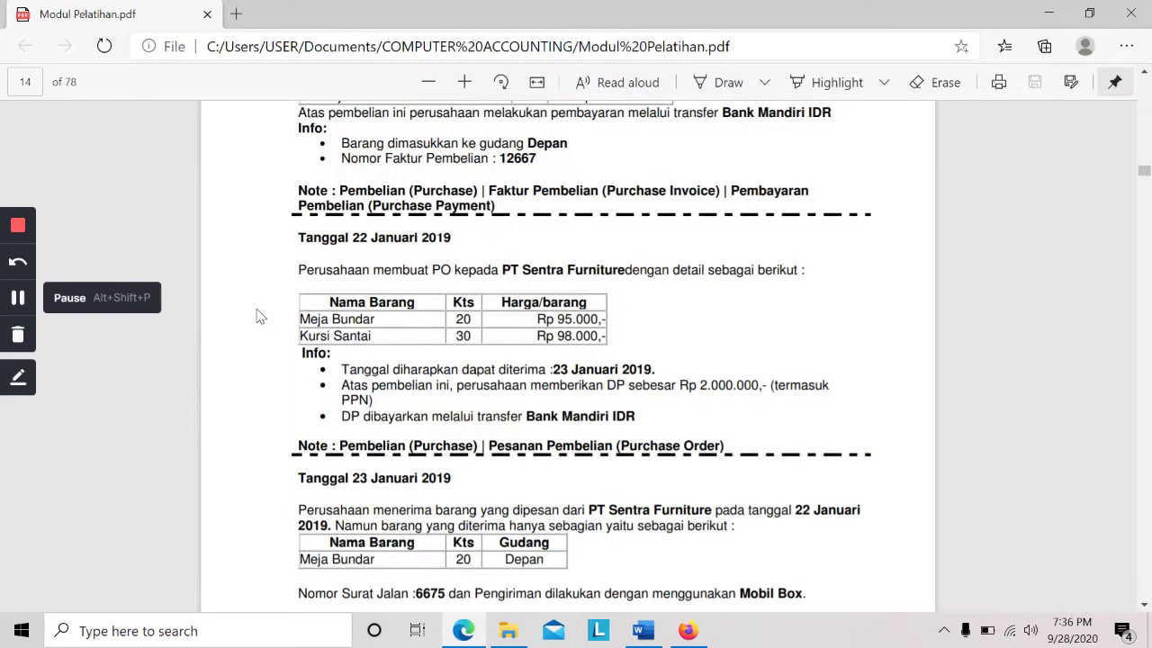
pyautogui.hotkey('alt', 'Tab')
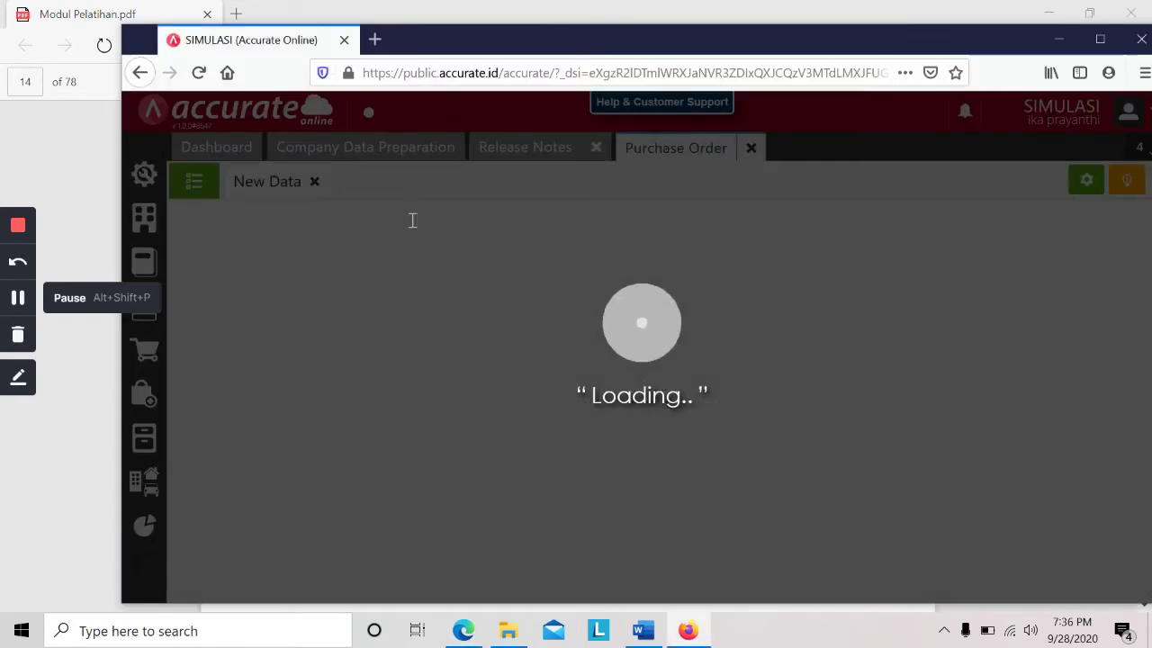
pyautogui.write('sentra')
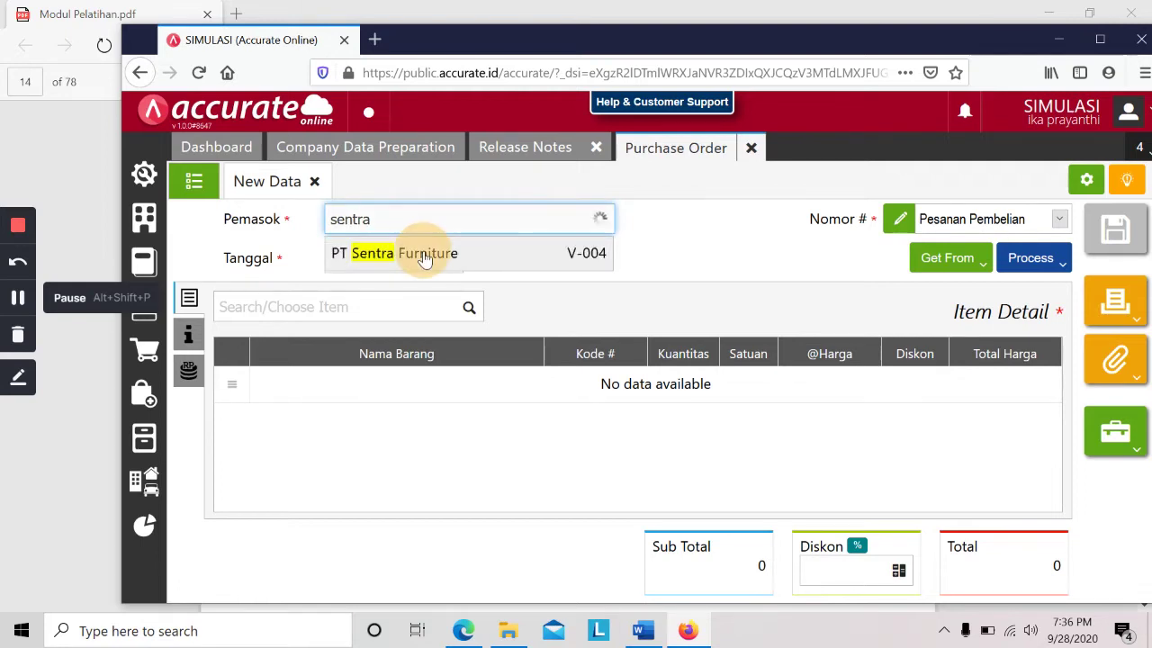
pyautogui.click(411, 251)
# - Set the purchase order date to 22/01/2019, checking it against Modul Pelatihan.pdf
pyautogui.click(396, 260)
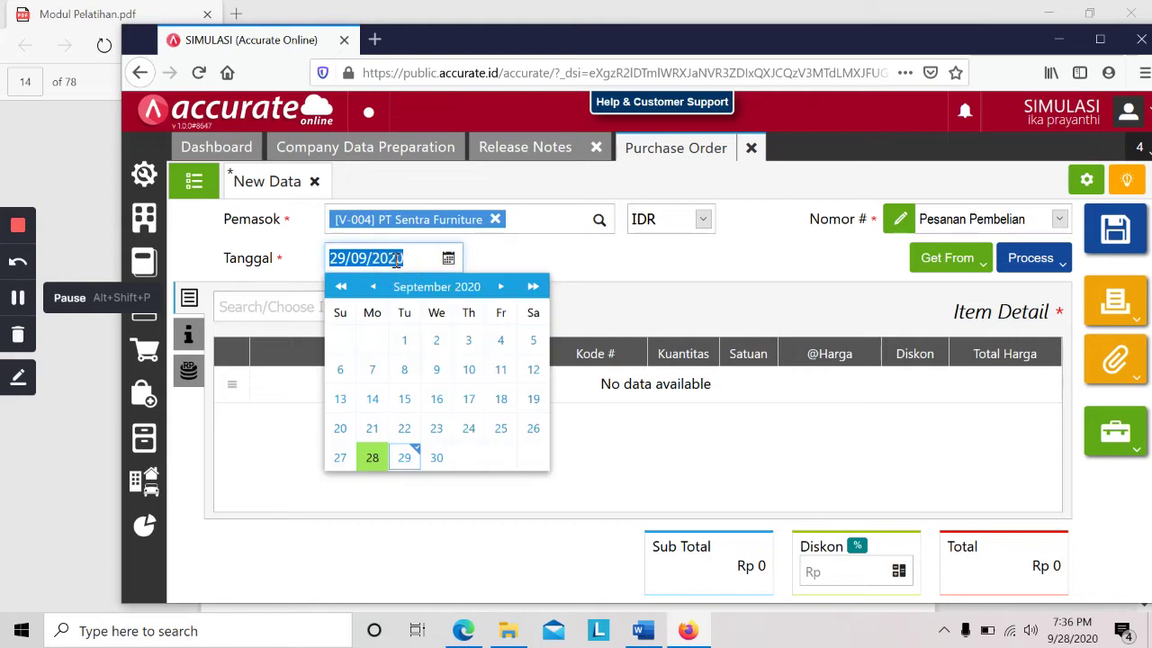
pyautogui.hotkey('alt', 'Tab')
pyautogui.hotkey('alt', 'Tab')
pyautogui.write('22/01/2')
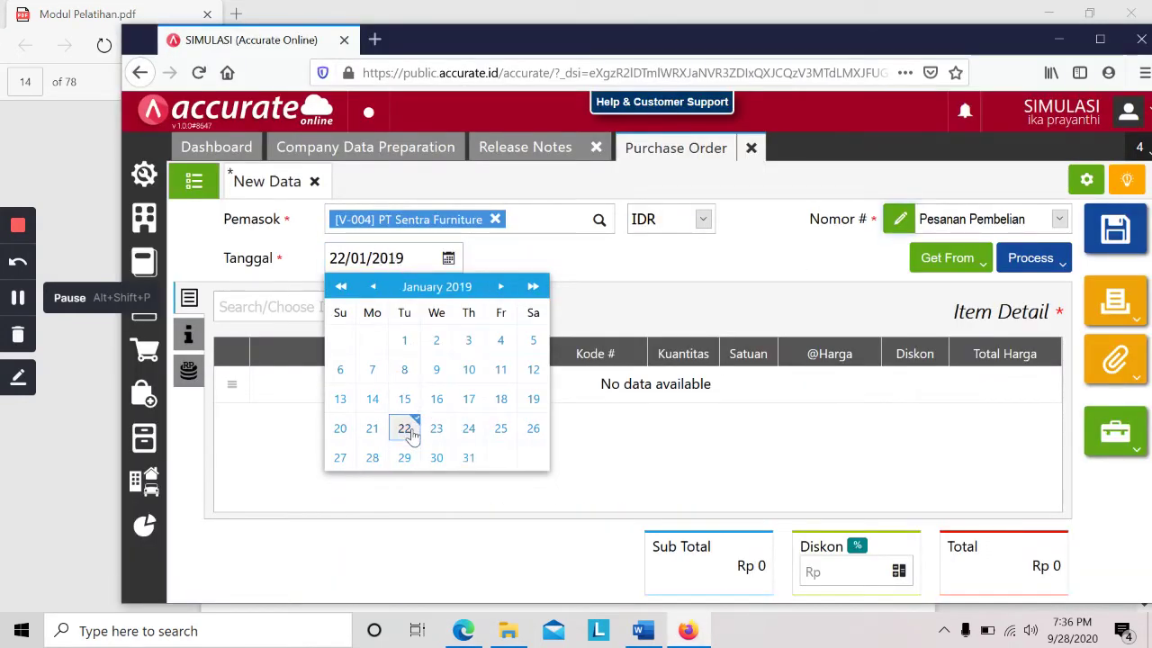
pyautogui.click(404, 429)
# - Add the item Meja Bundar to the order with a quantity of 20, as the PDF specifies
pyautogui.click(333, 307)
pyautogui.hotkey('alt', 'Tab')
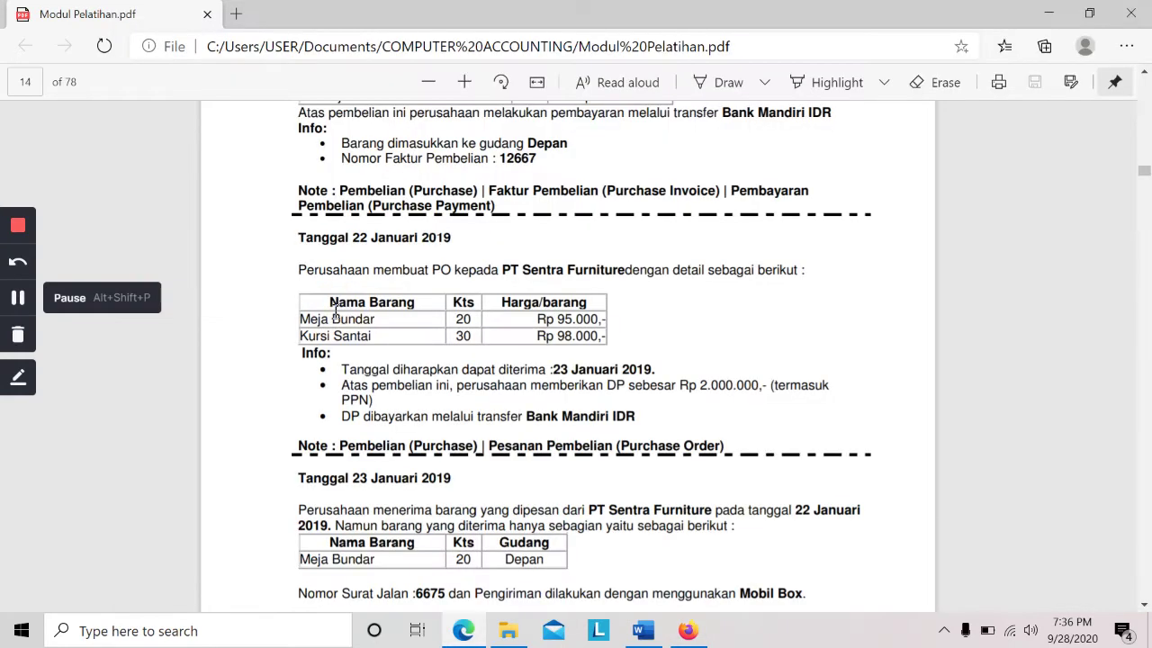
pyautogui.hotkey('alt', 'Tab')
pyautogui.write('meja bundar')
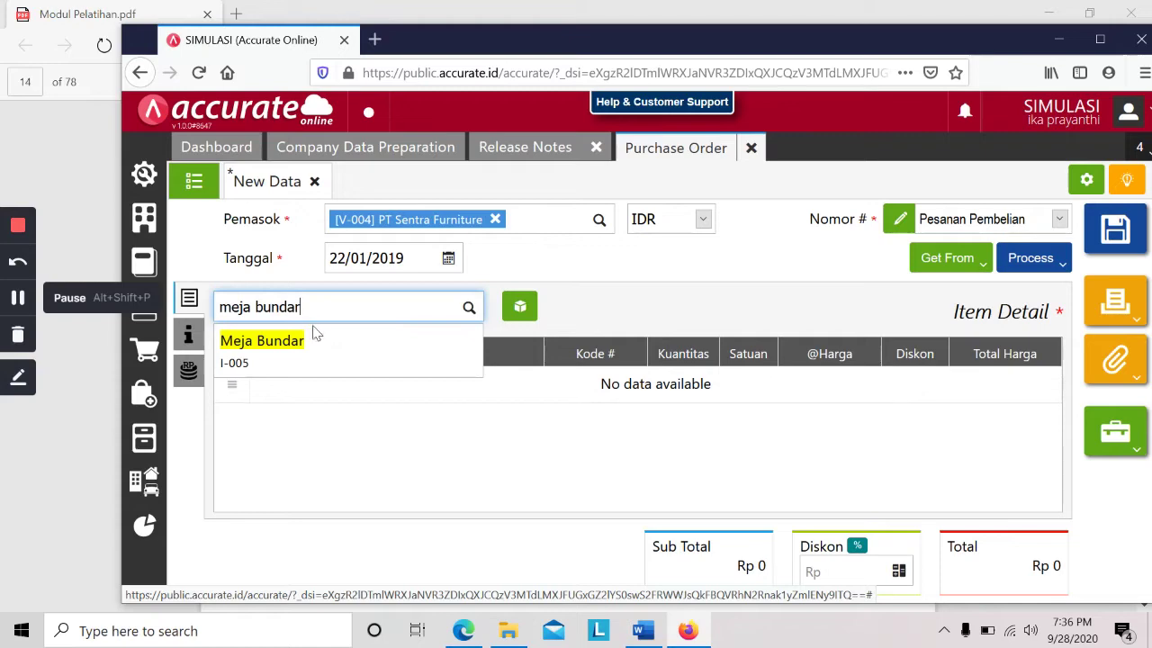
pyautogui.click(309, 338)
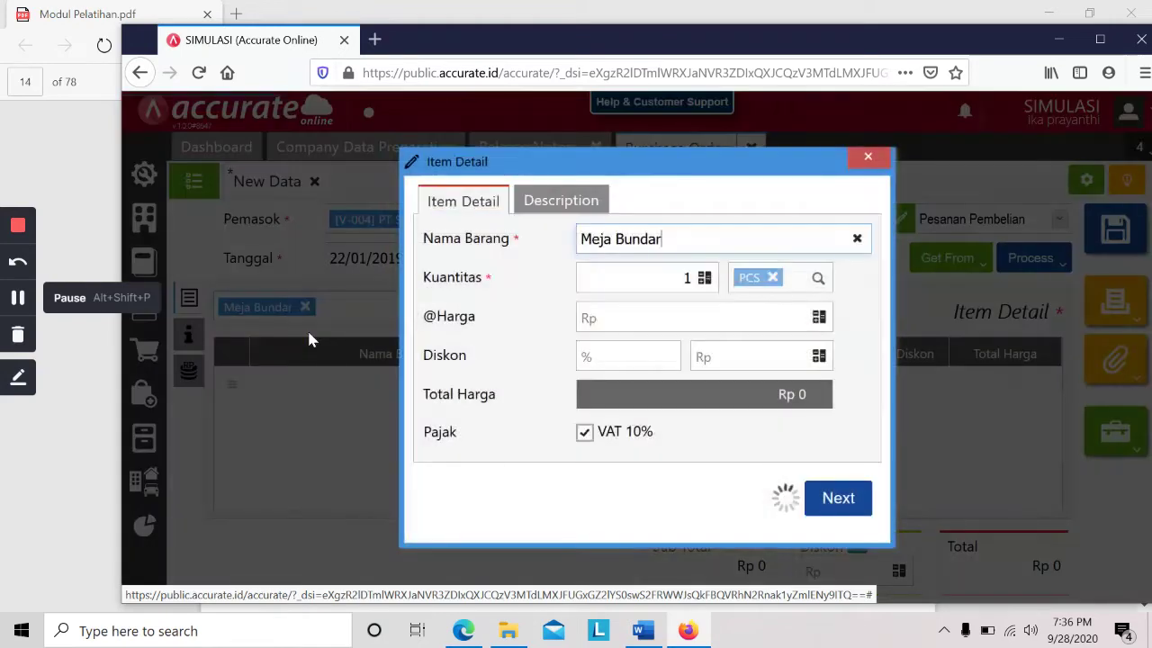
pyautogui.click(675, 276)
pyautogui.hotkey('alt', 'Tab')
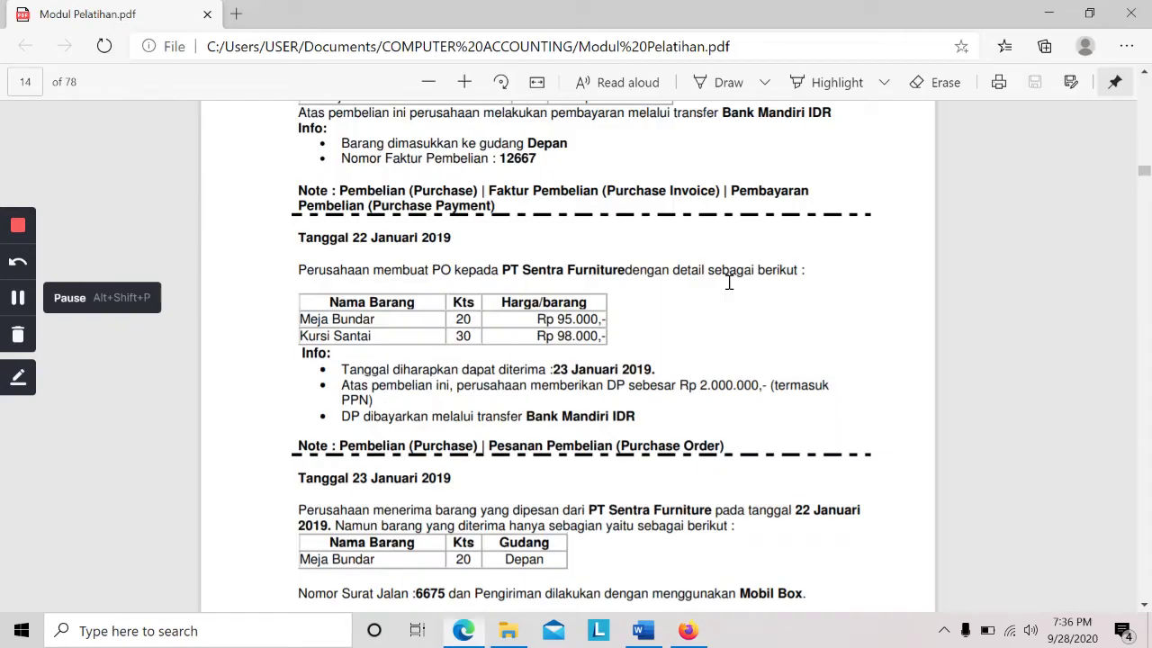
pyautogui.hotkey('alt', 'Tab')
pyautogui.write('20')
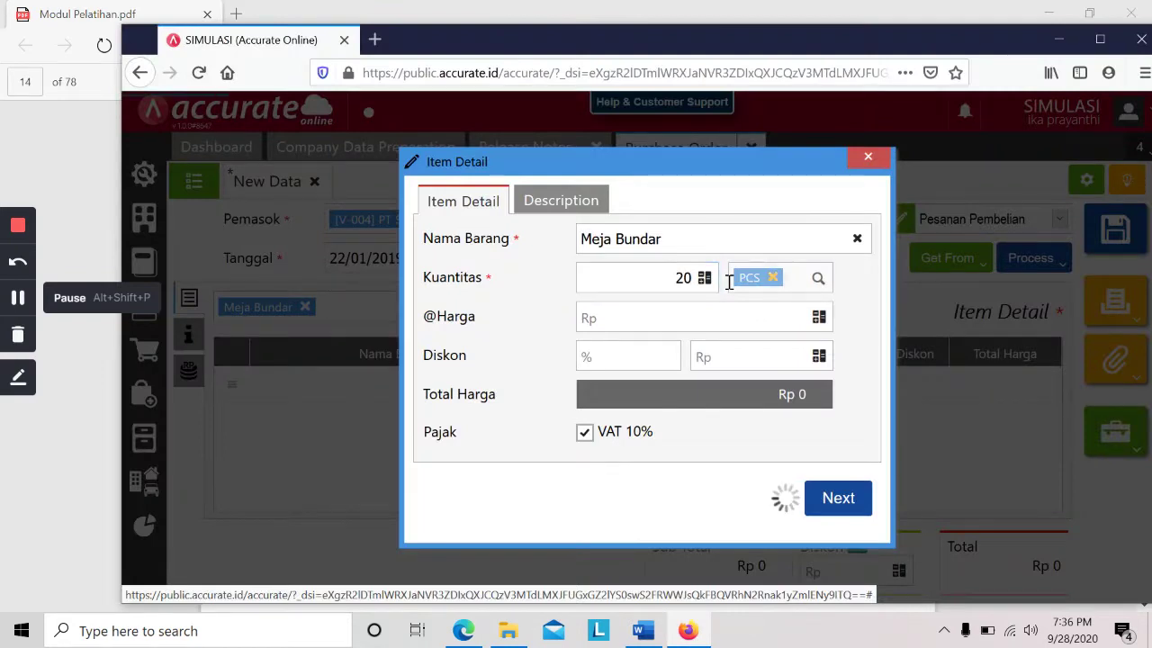
# - Set Meja Bundar's unit price to Rp 95.000 as listed in the PDF and confirm the item line
pyautogui.click(727, 309)
pyautogui.hotkey('alt', 'Tab')
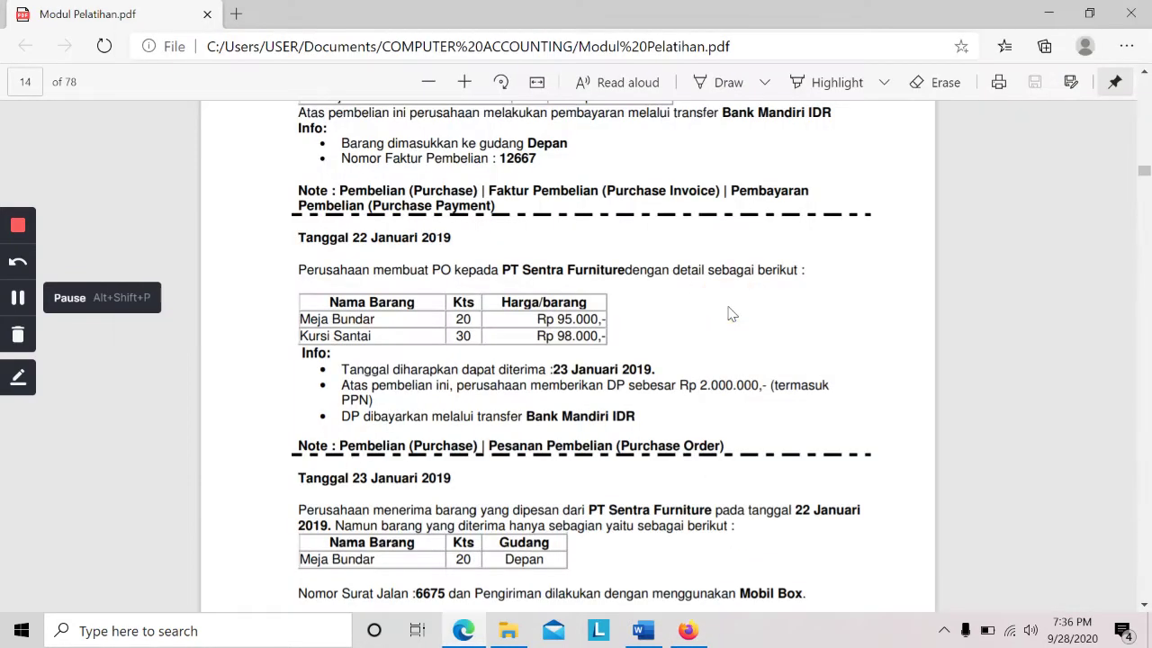
pyautogui.hotkey('alt', 'Tab')
pyautogui.write('95000')
pyautogui.press('Tab')
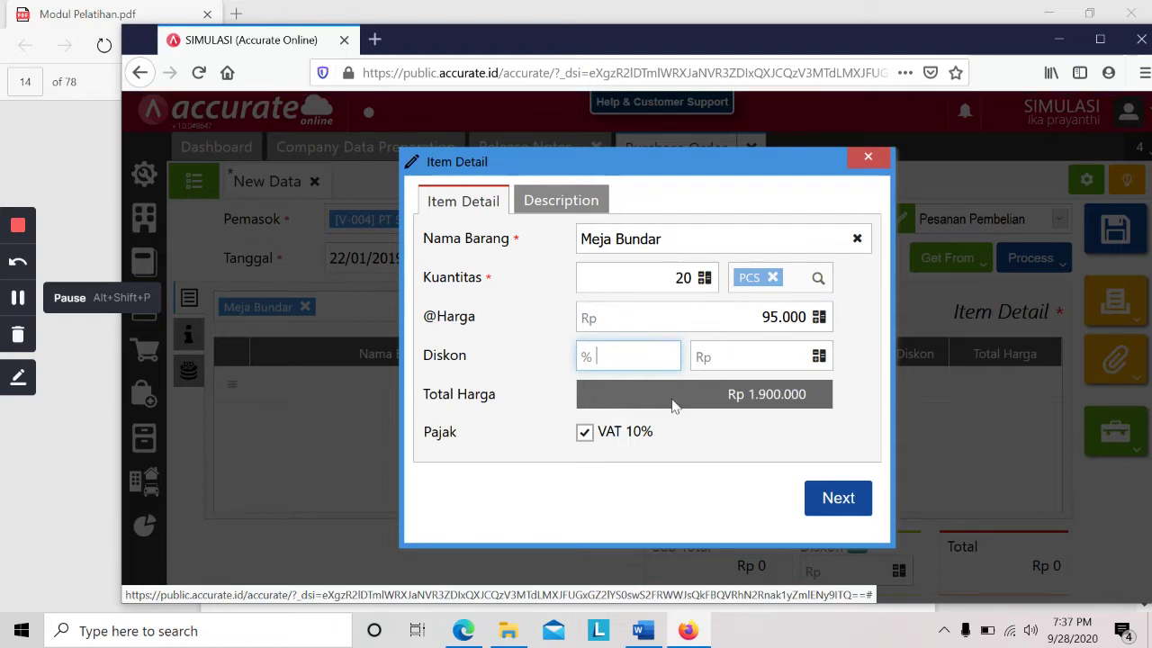
pyautogui.hotkey('alt', 'Tab')
pyautogui.hotkey('alt', 'Tab')
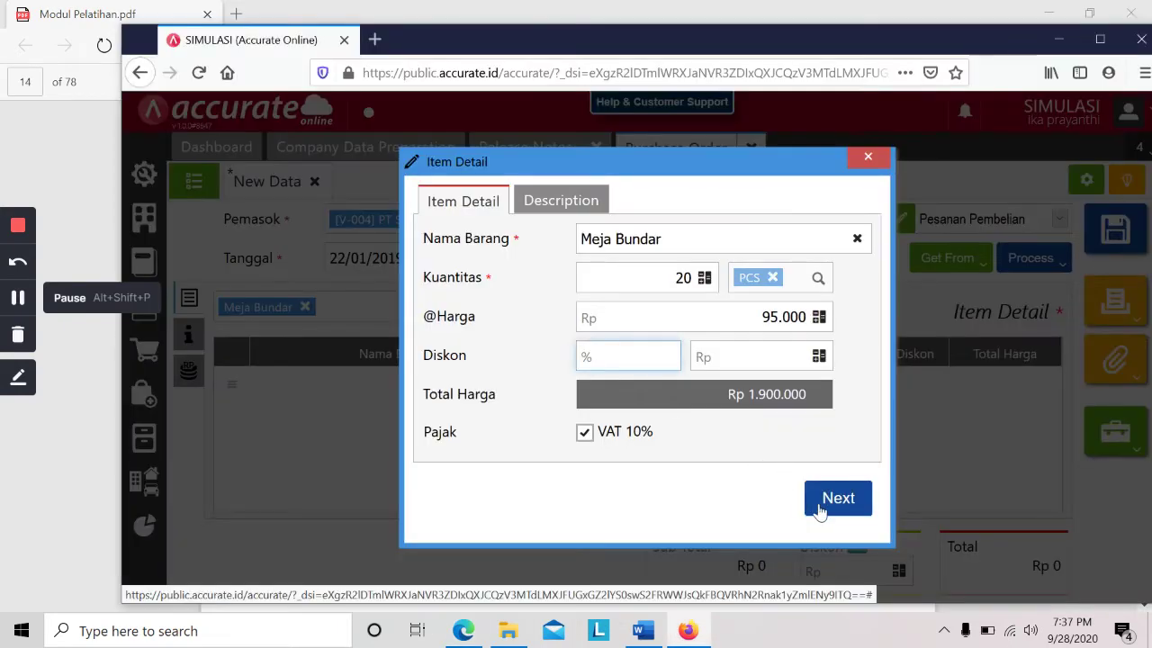
pyautogui.click(819, 506)
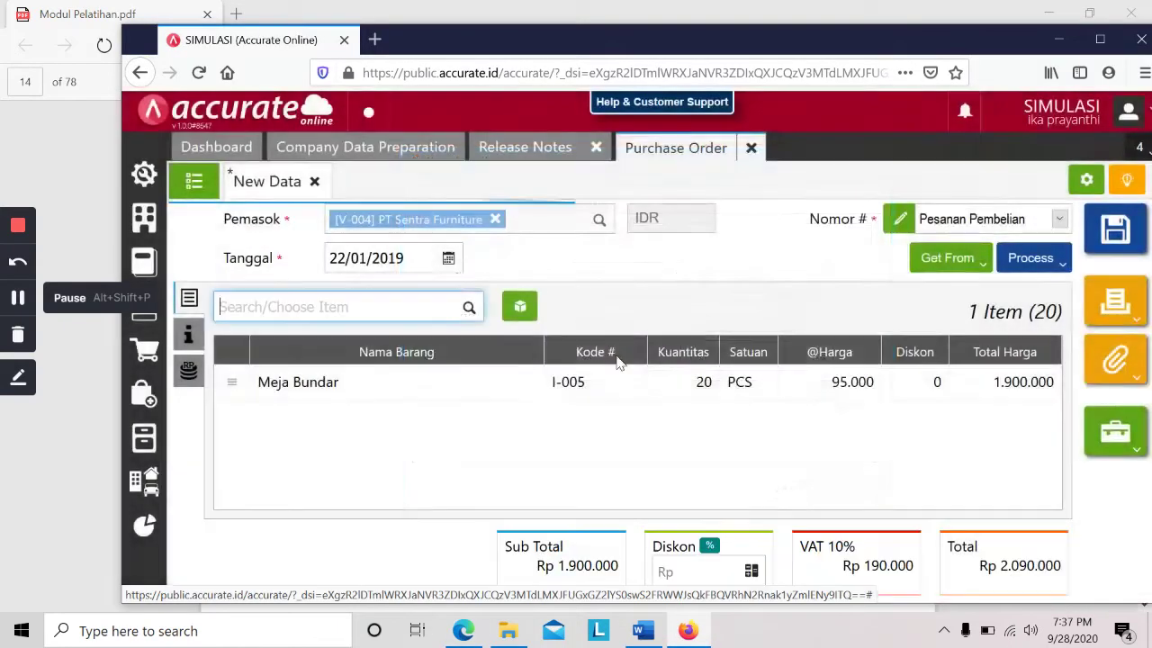
# - Add the item Kursi Santai to the order with a quantity of 30, as the PDF specifies
pyautogui.hotkey('alt', 'Tab')
pyautogui.hotkey('alt', 'Tab')
pyautogui.click(404, 310)
pyautogui.write('kursi santai')
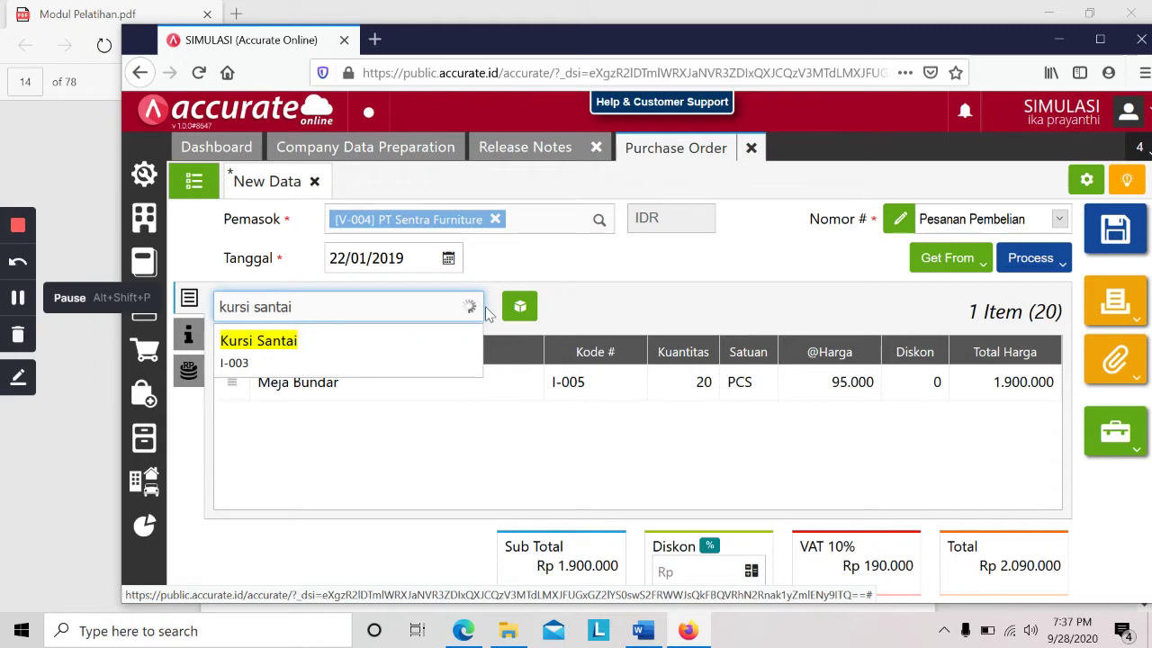
pyautogui.click(430, 347)
pyautogui.hotkey('alt', 'Tab')
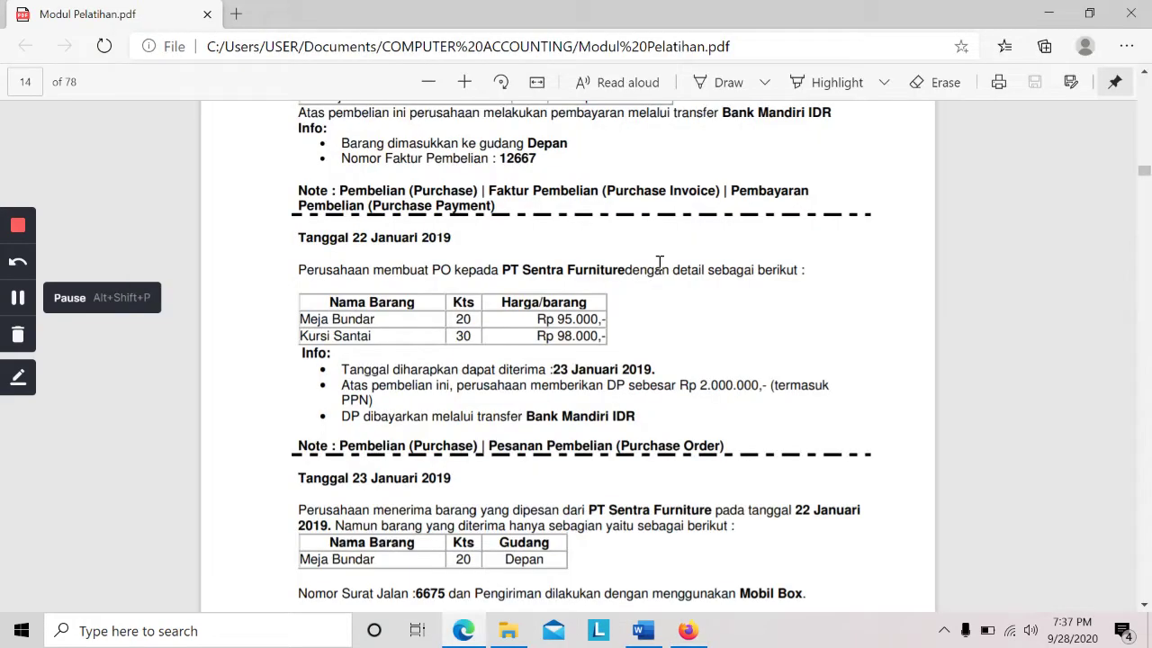
pyautogui.hotkey('alt', 'Tab')
pyautogui.click(679, 278)
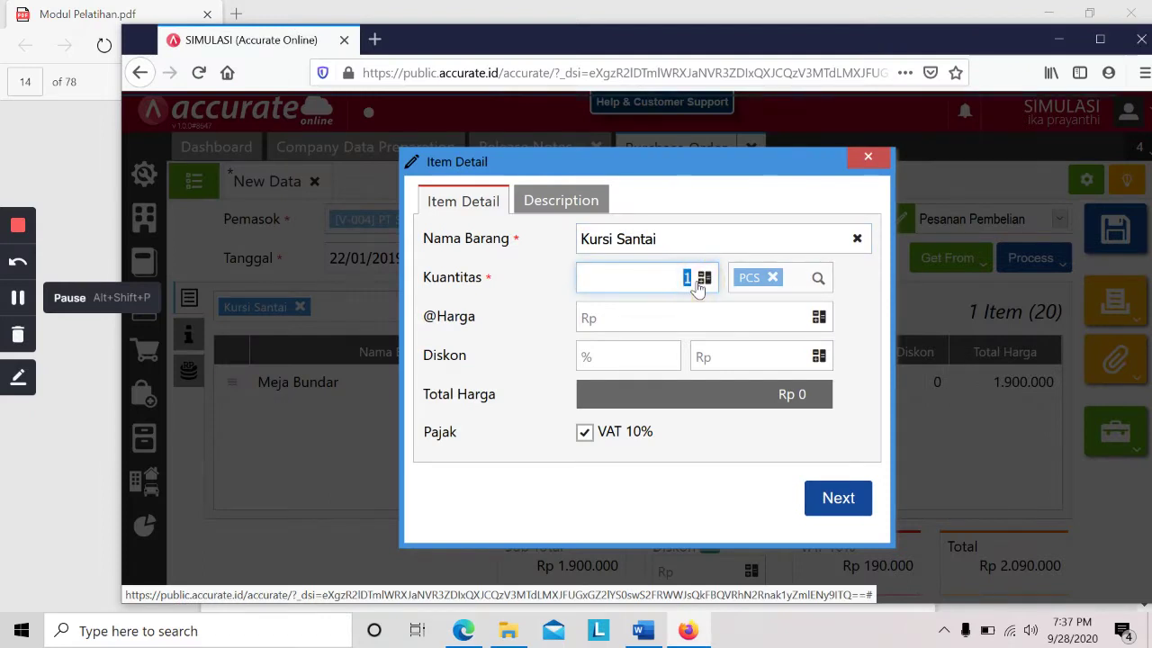
pyautogui.write('30')
pyautogui.press('Tab')
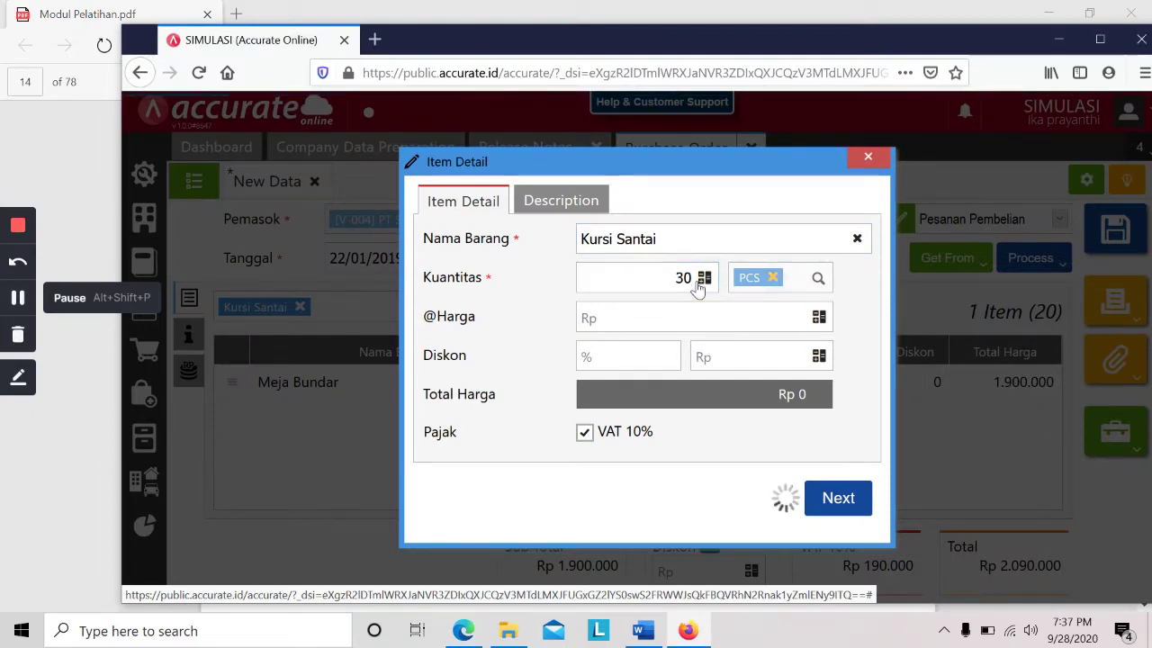
# - Set Kursi Santai's unit price to Rp 98.000 as listed in the PDF and confirm the item line
pyautogui.hotkey('alt', 'Tab')
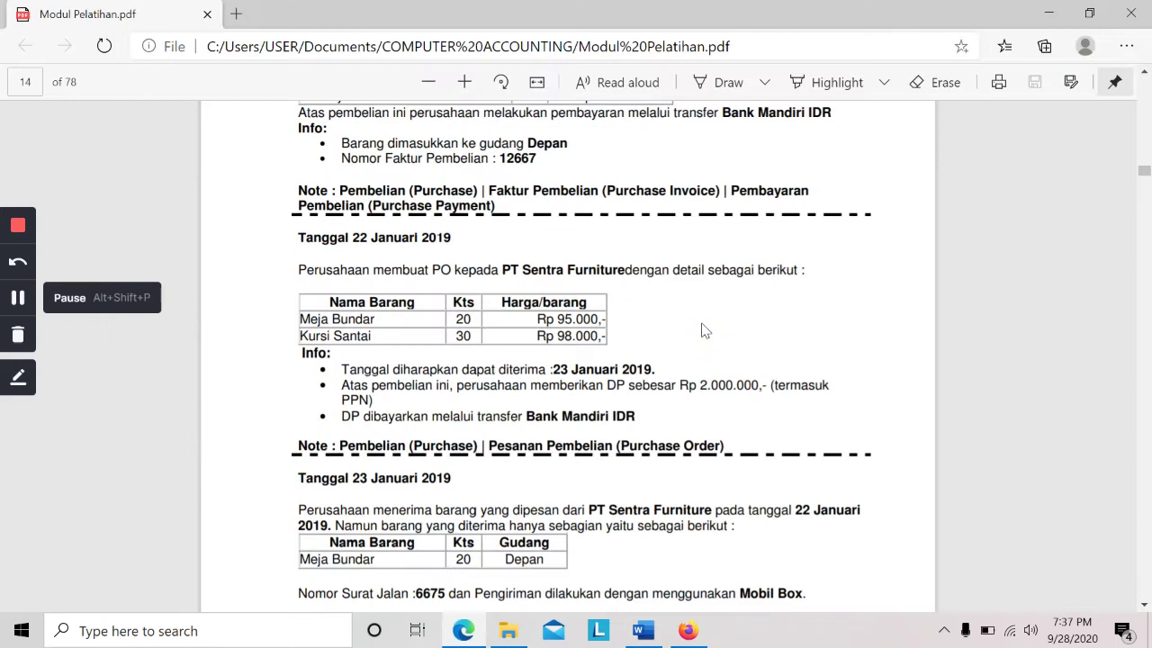
pyautogui.hotkey('alt', 'Tab')
pyautogui.click(702, 320)
pyautogui.write('98000')
pyautogui.press('Tab')
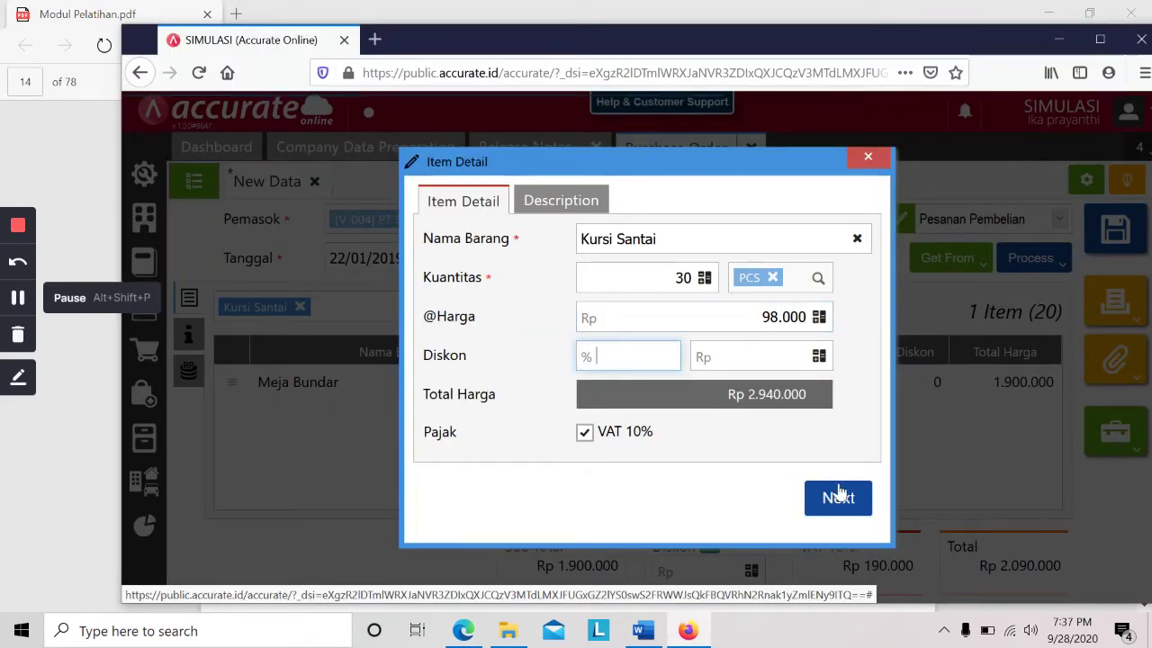
pyautogui.click(837, 500)
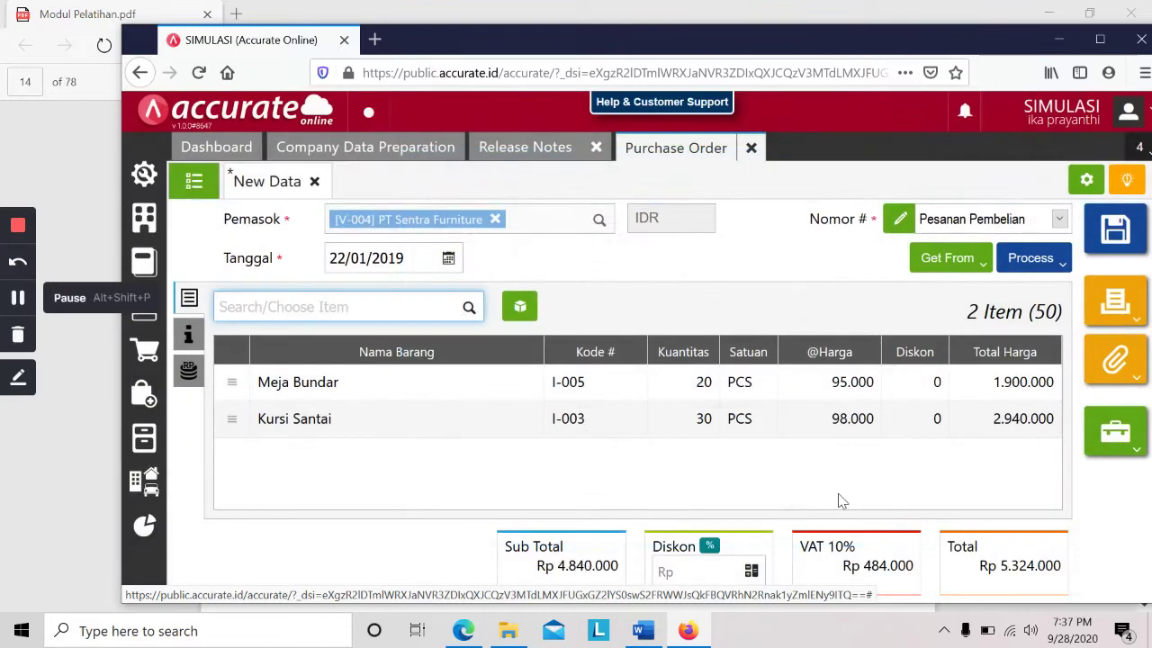
# - Compare the order lines with the PDF and review its expected receipt date and down payment instructions
pyautogui.hotkey('alt', 'Tab')
pyautogui.hotkey('alt', 'Tab')
pyautogui.hotkey('alt', 'Tab')
pyautogui.hotkey('alt', 'Tab')
pyautogui.hotkey('alt', 'Tab')
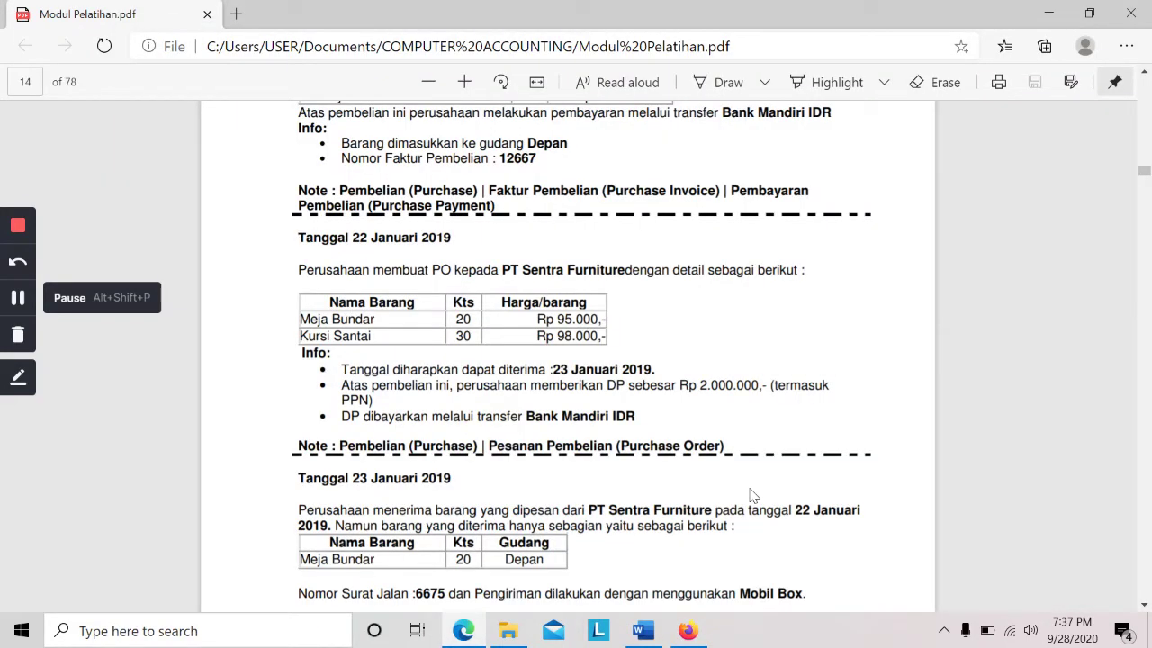
pyautogui.hotkey('alt', 'Tab')
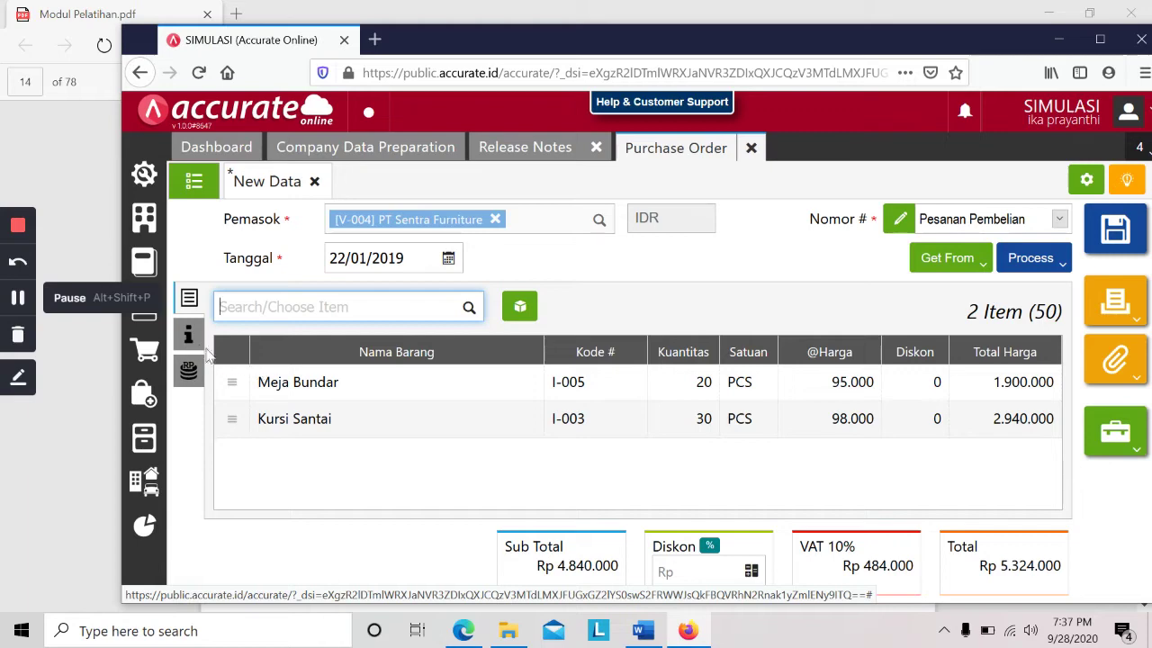
pyautogui.hotkey('alt', 'Tab')
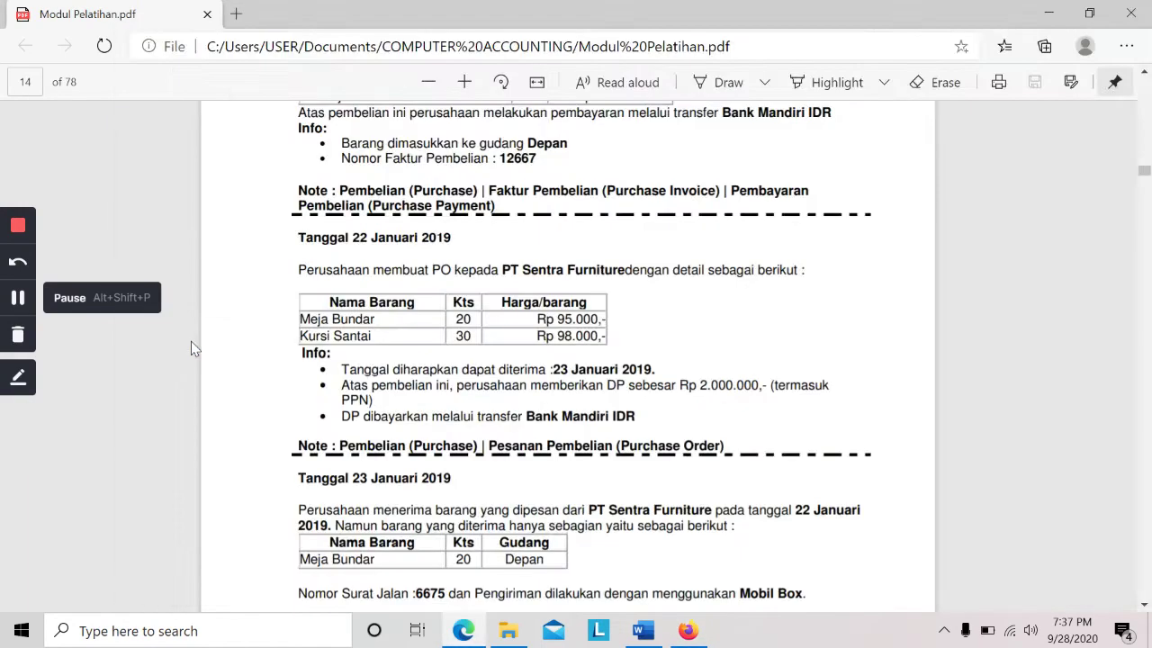
pyautogui.hotkey('alt', 'Tab')
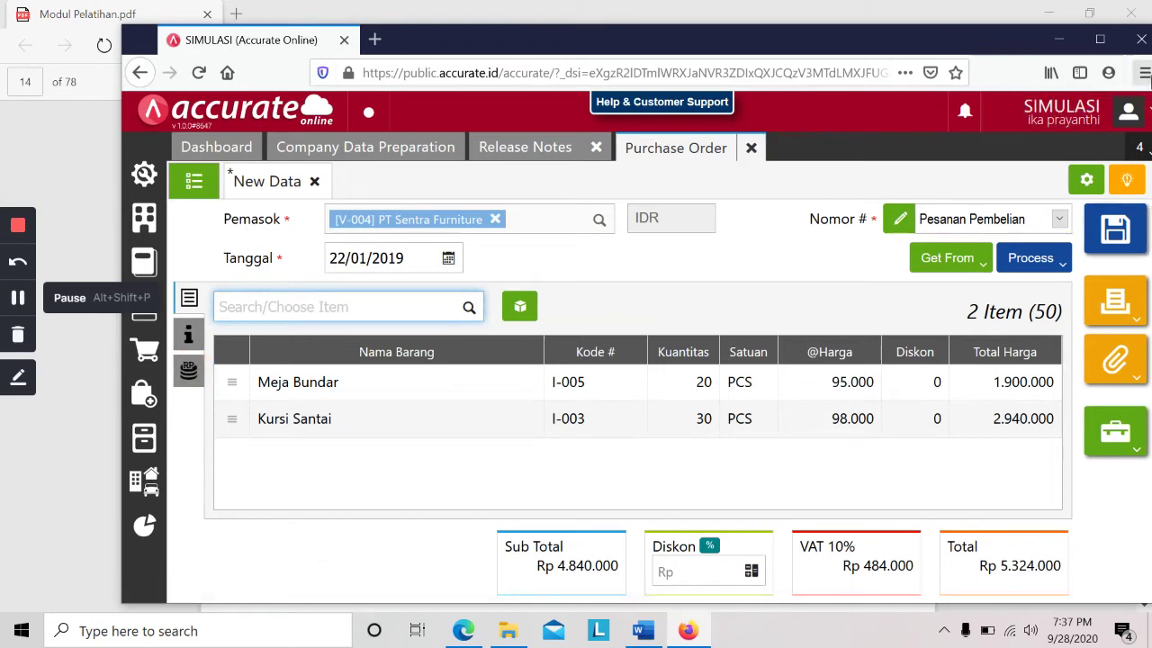
# - Maximize the browser window and open the purchase order's Additional Info section
pyautogui.click(358, 469)
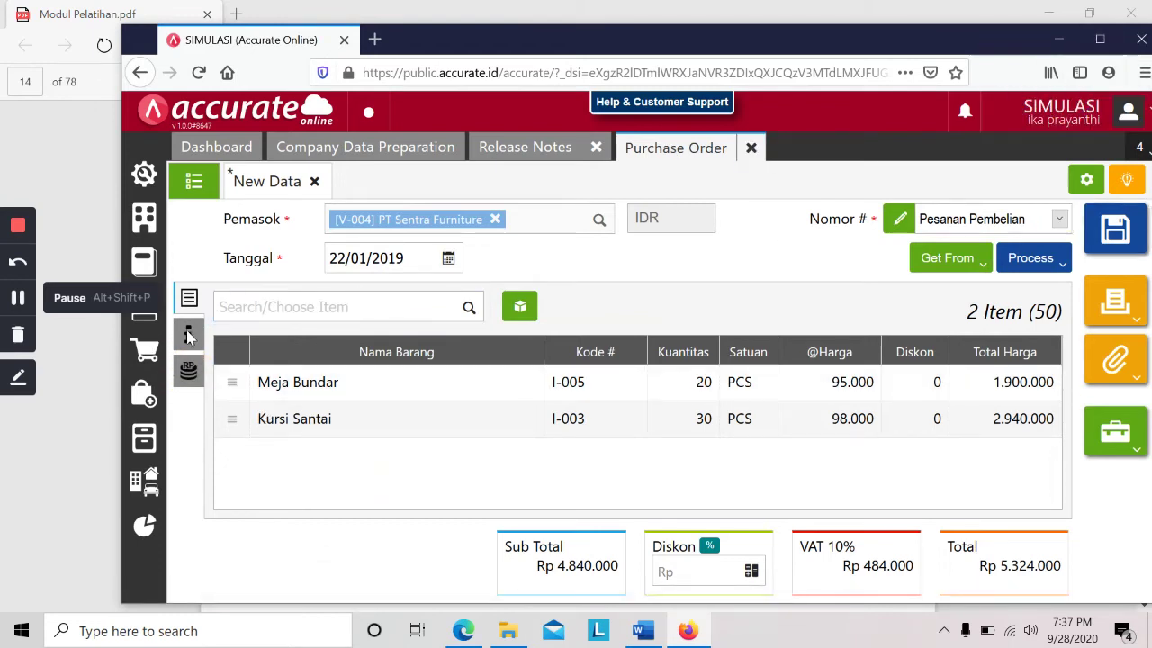
pyautogui.click(188, 333)
pyautogui.click(186, 331)
pyautogui.click(252, 308)
pyautogui.click(188, 332)
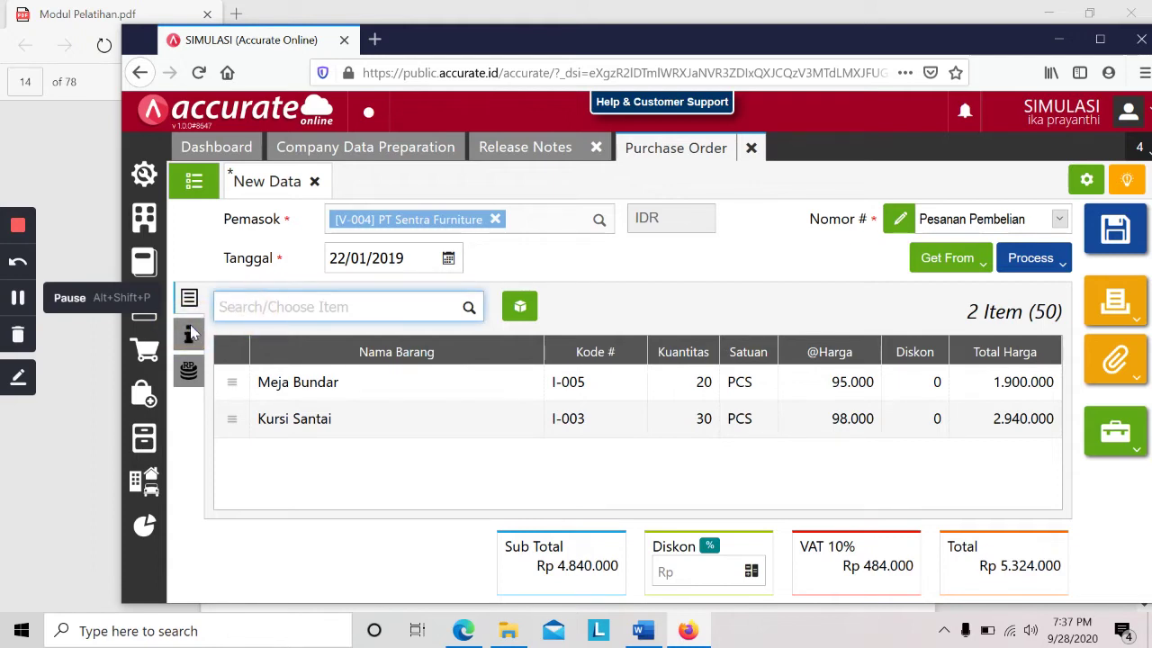
pyautogui.click(1100, 39)
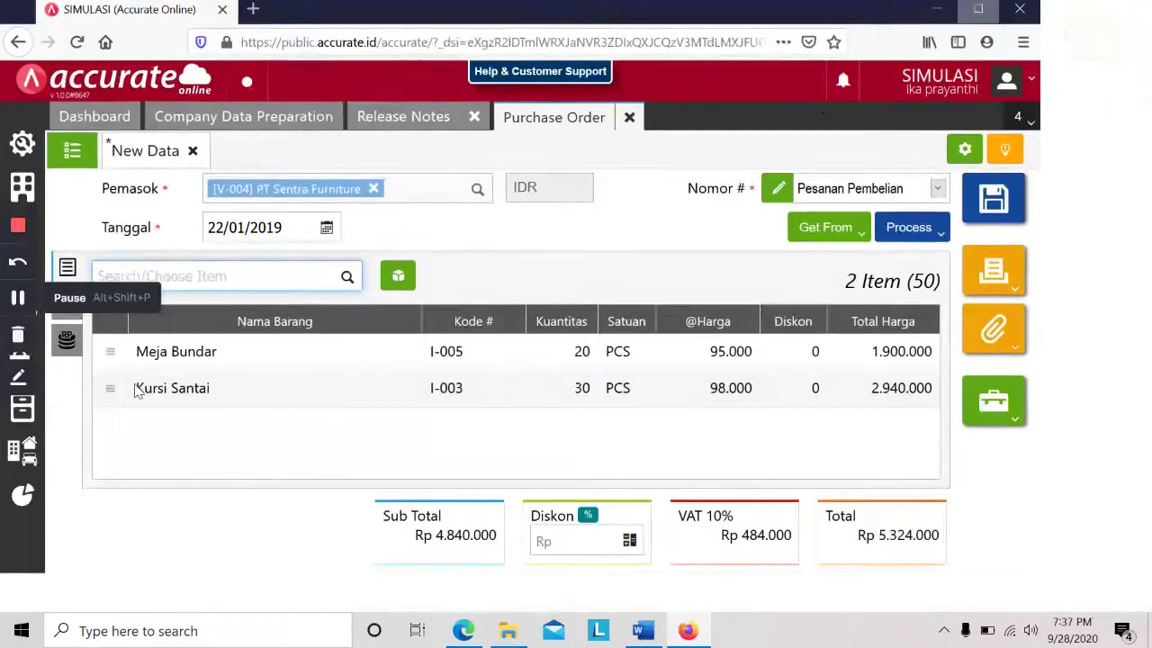
pyautogui.click(66, 310)
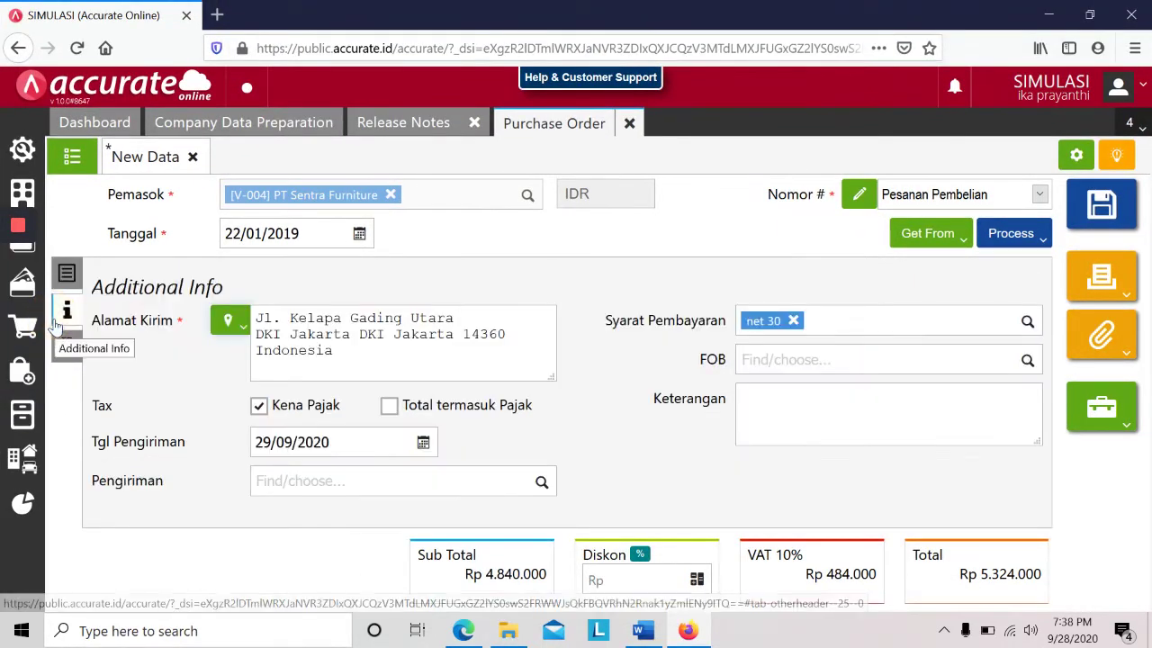
# - Set the delivery date (Tgl Pengiriman) to 23/01/2019, the expected receipt date given in the PDF
pyautogui.click(375, 442)
pyautogui.hotkey('alt', 'Tab')
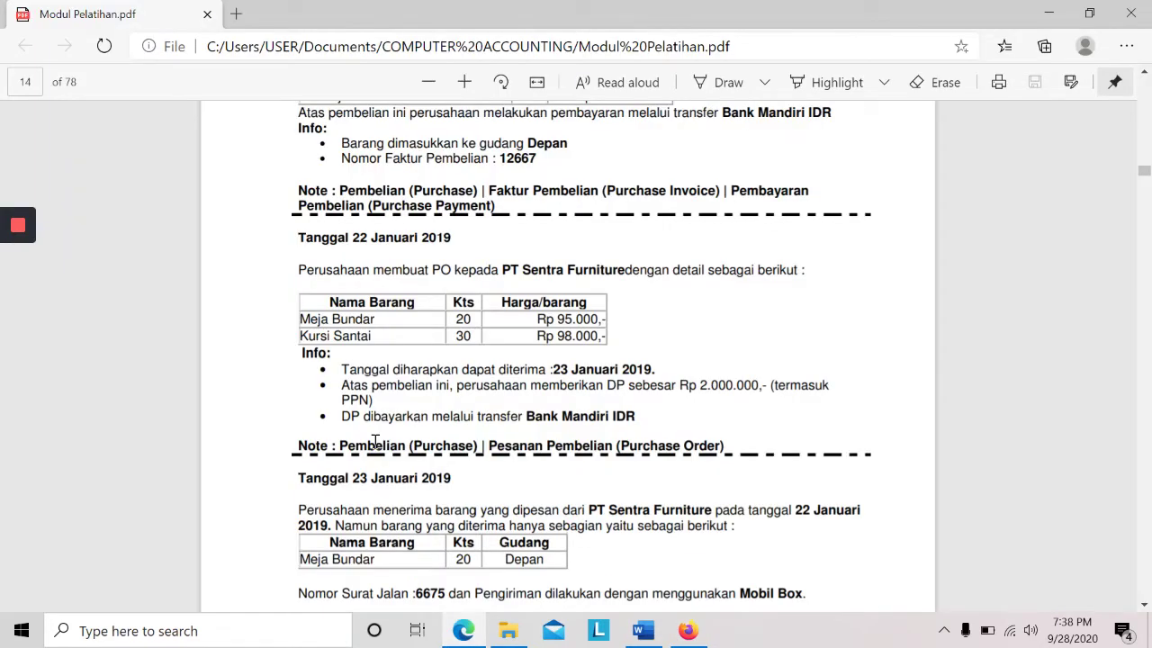
pyautogui.hotkey('alt', 'Tab')
pyautogui.write('2')
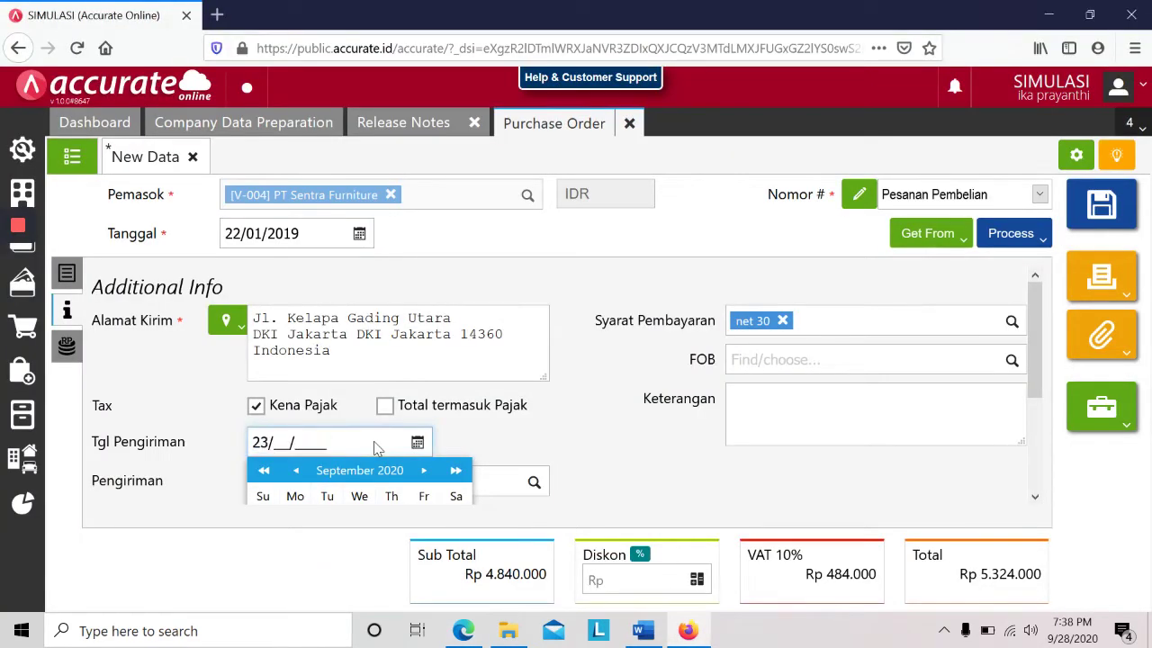
pyautogui.write('3/01/2019')
pyautogui.press('Tab')
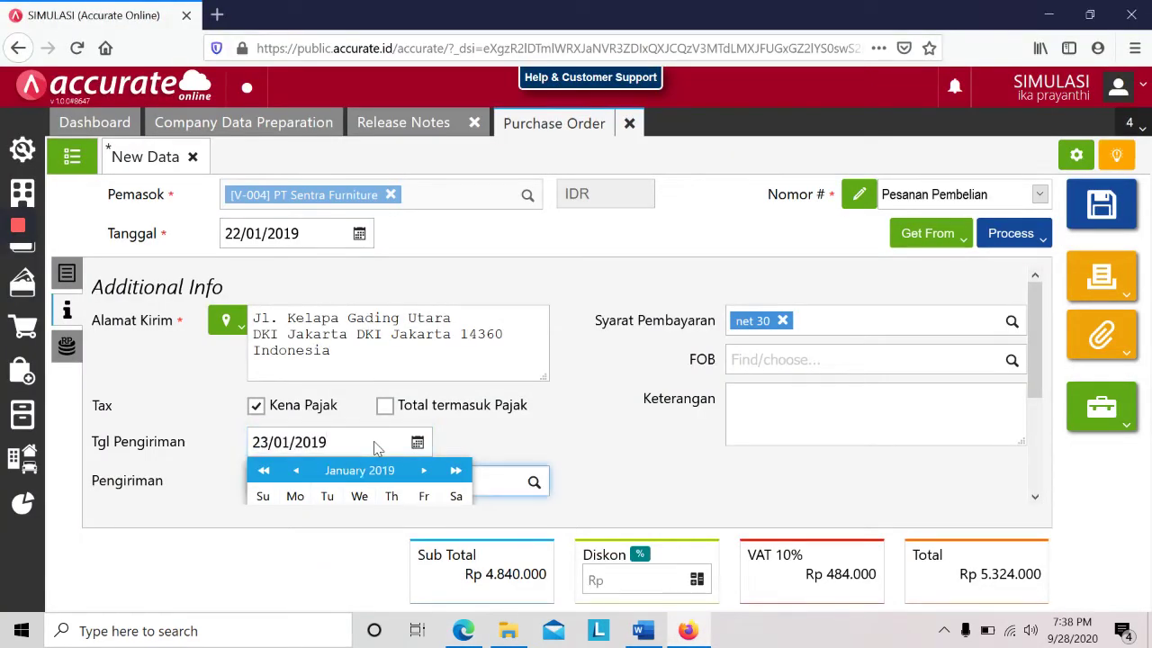
# - Look over the purchase order's Other Expenses section, the sources it can be filled from and its item lines
pyautogui.click(601, 465)
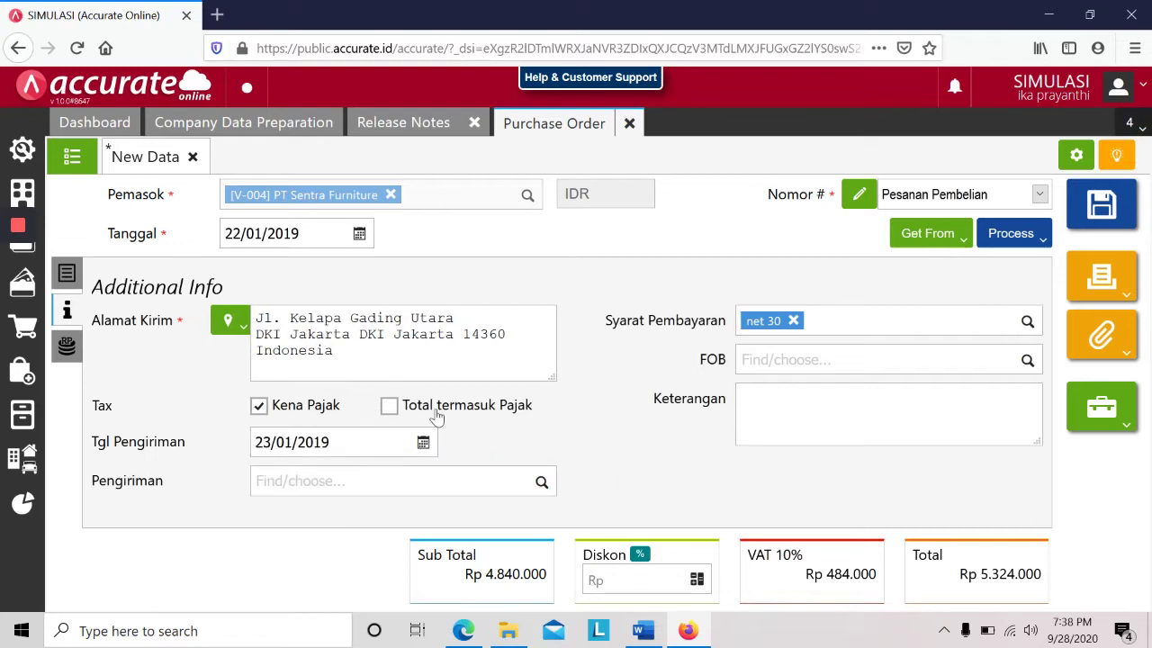
pyautogui.click(66, 346)
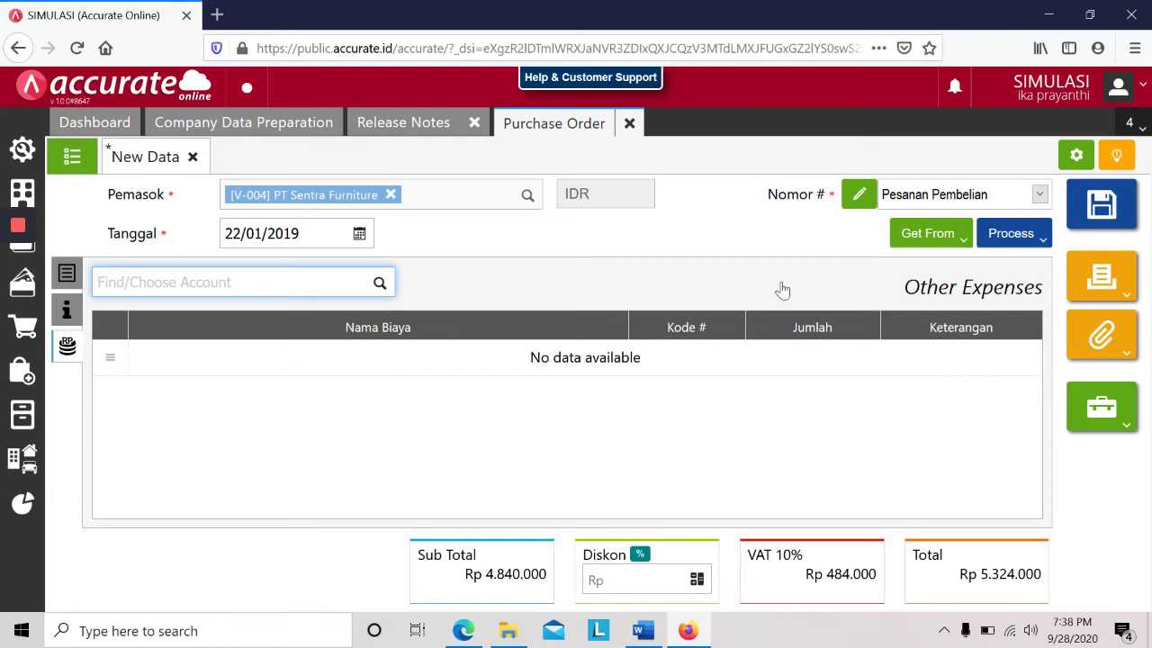
pyautogui.click(964, 251)
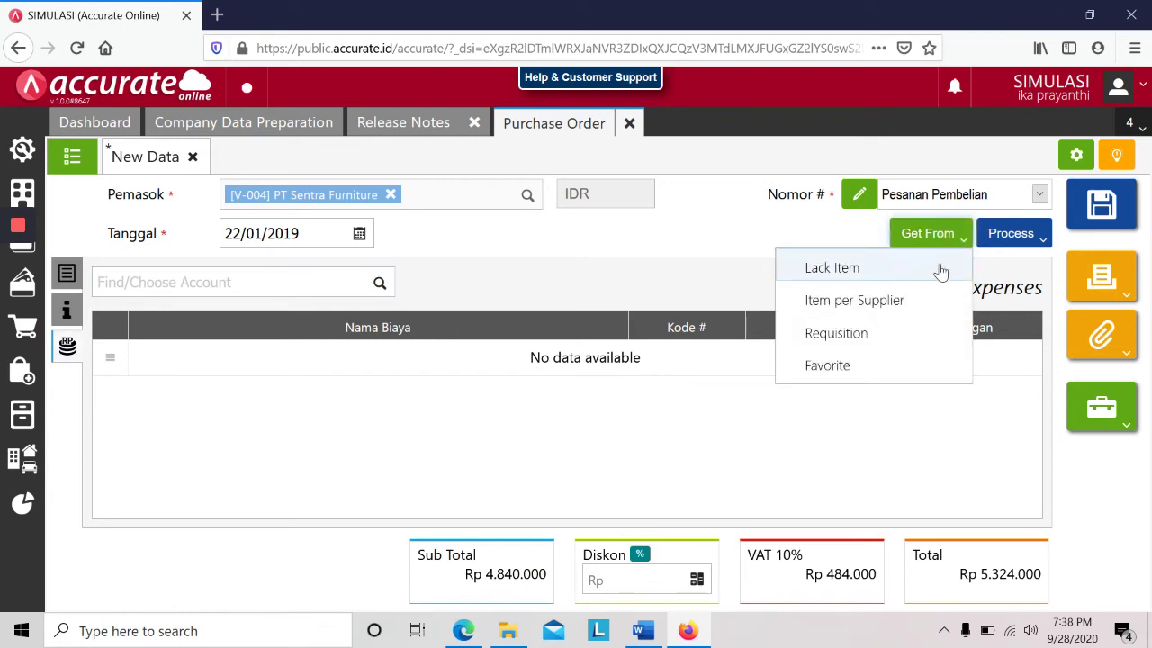
pyautogui.click(399, 411)
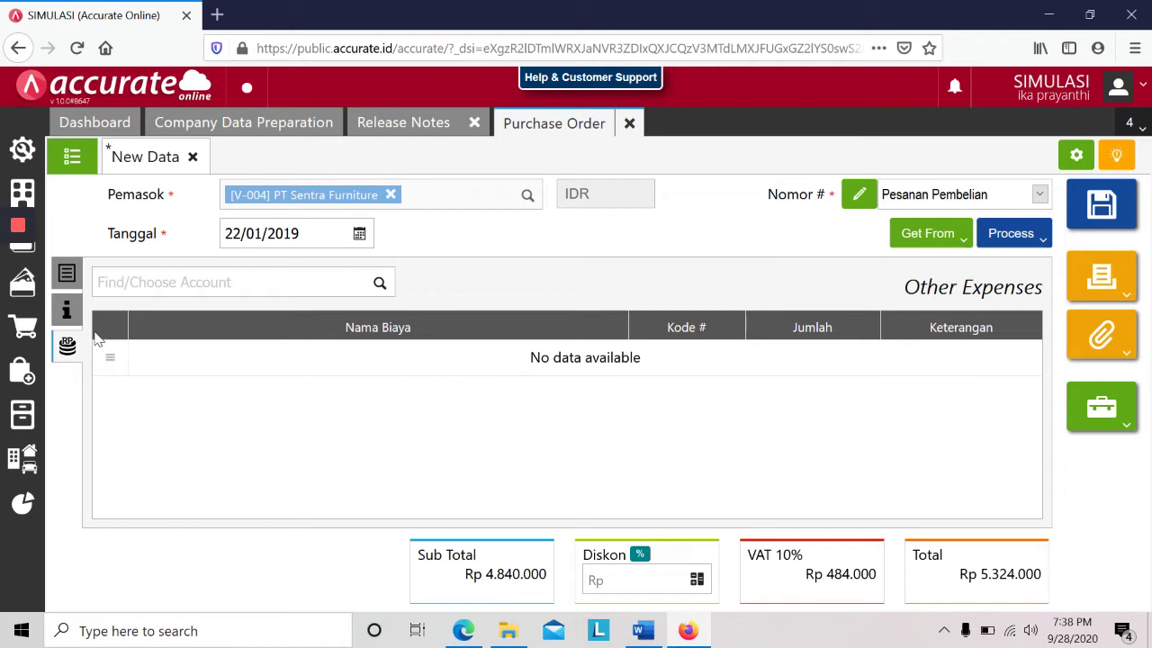
pyautogui.click(162, 281)
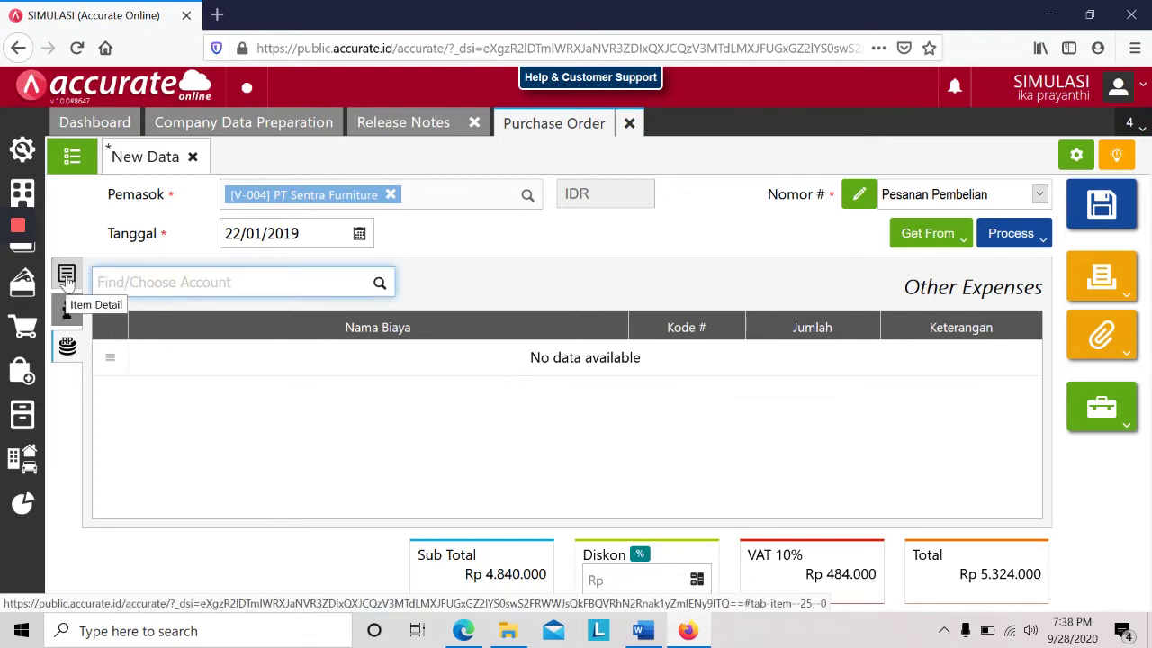
pyautogui.click(66, 277)
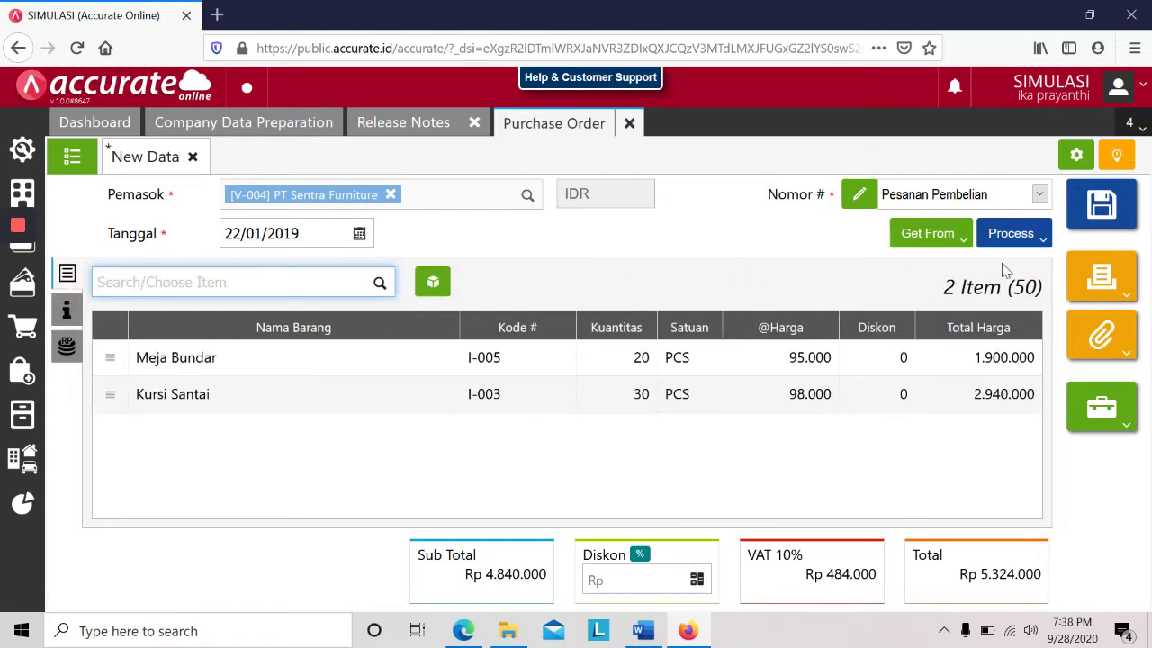
# - Process the purchase order into a down payment and set the down payment's date to 22/01/2019
pyautogui.click(1034, 241)
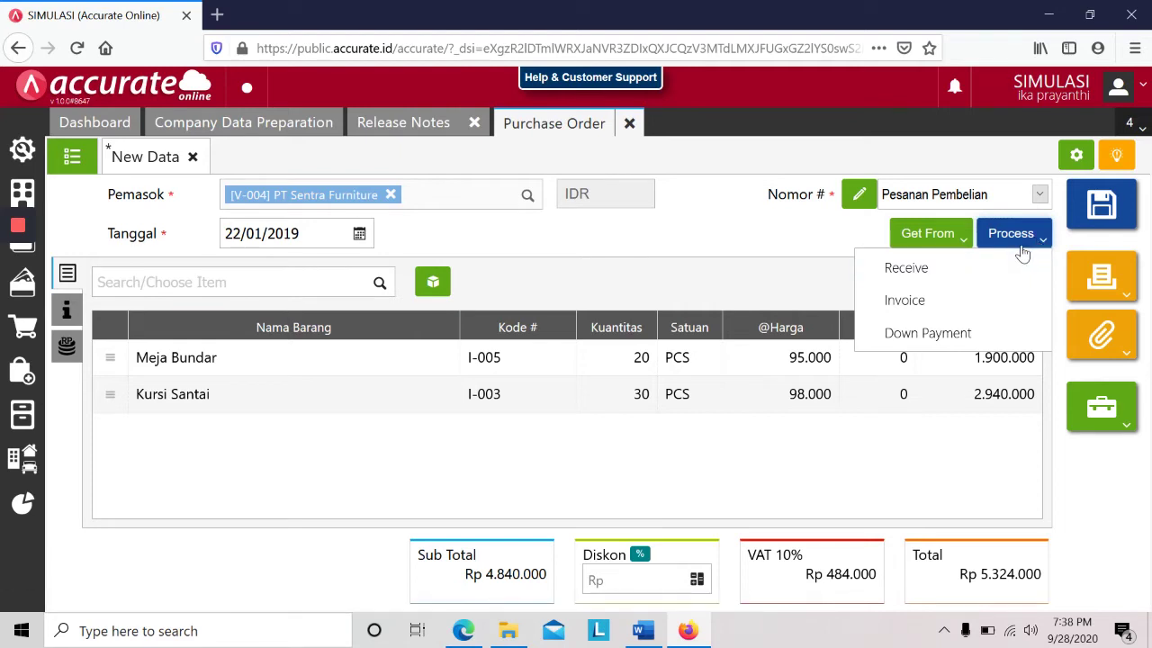
pyautogui.click(986, 332)
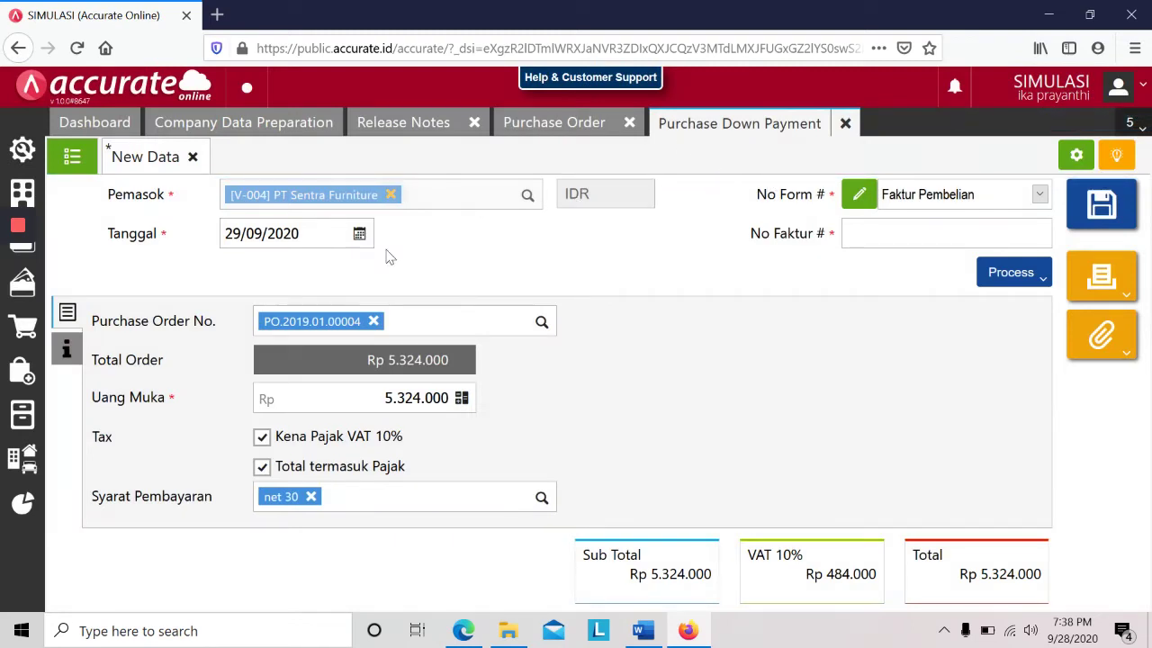
pyautogui.click(302, 233)
pyautogui.write('22012019')
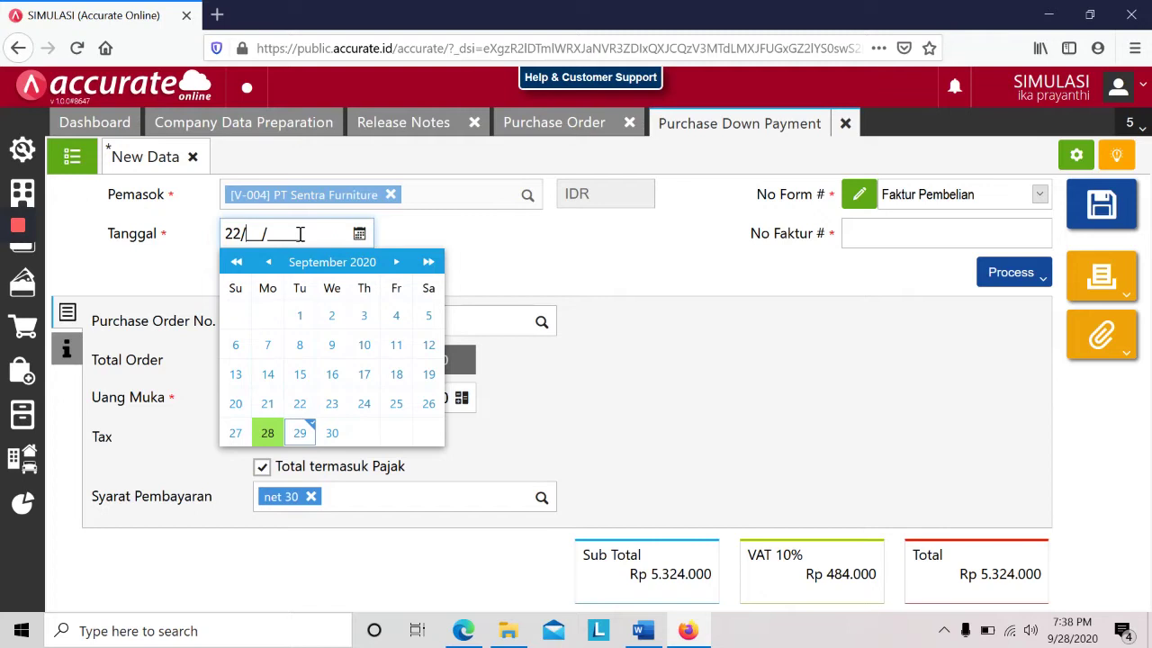
pyautogui.click(303, 402)
# - Set the down payment amount (Uang Muka) to Rp 2.000.000 including tax, as given in the PDF
pyautogui.moveTo(348, 397); pyautogui.dragTo(549, 394)
pyautogui.hotkey('alt', 'Tab')
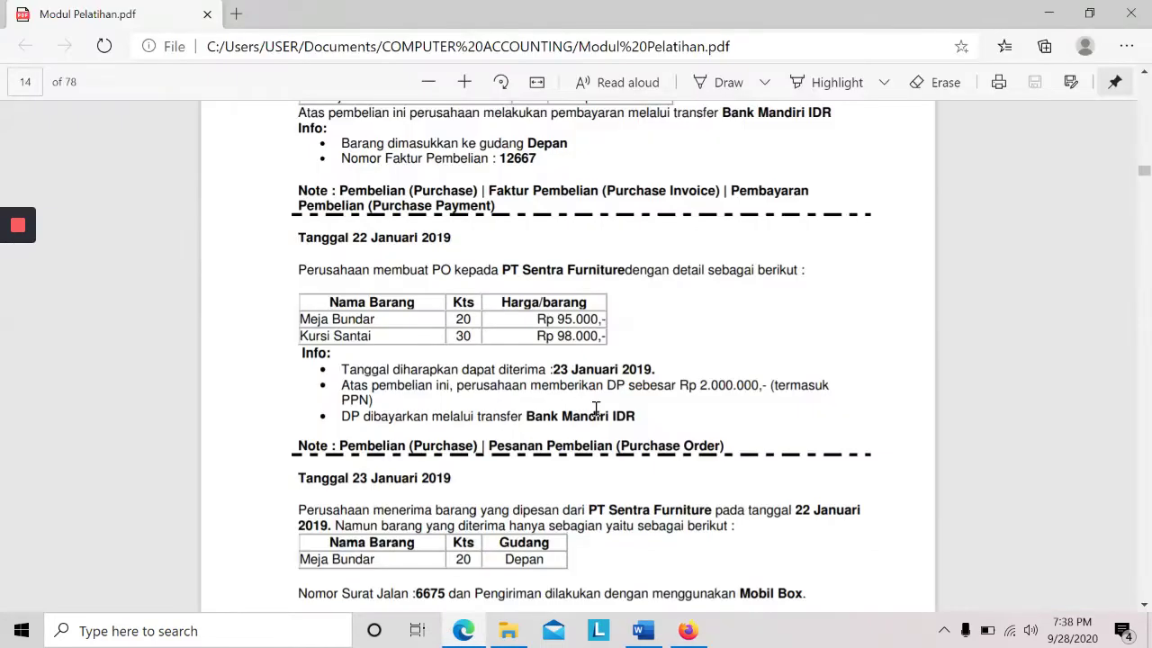
pyautogui.hotkey('alt', 'Tab')
pyautogui.write('2.000.')
pyautogui.write('000')
pyautogui.press('Tab')
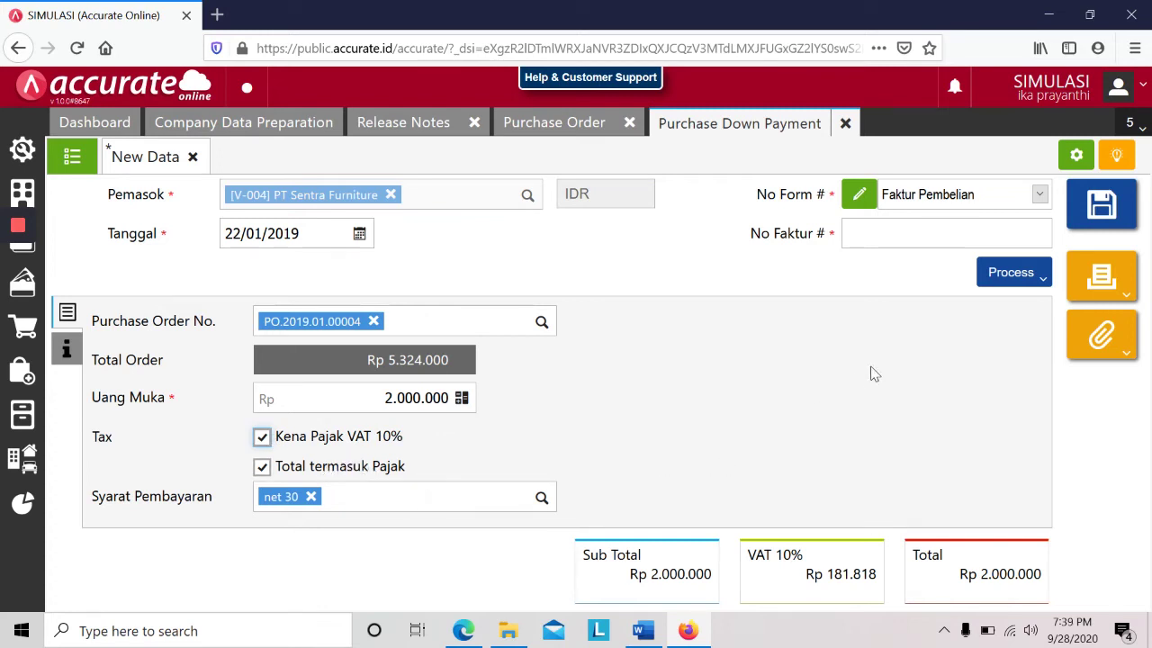
# - Enter DP/01/001 as the down payment's invoice number (No Faktur) and process it into a payment
pyautogui.hotkey('alt', 'Tab')
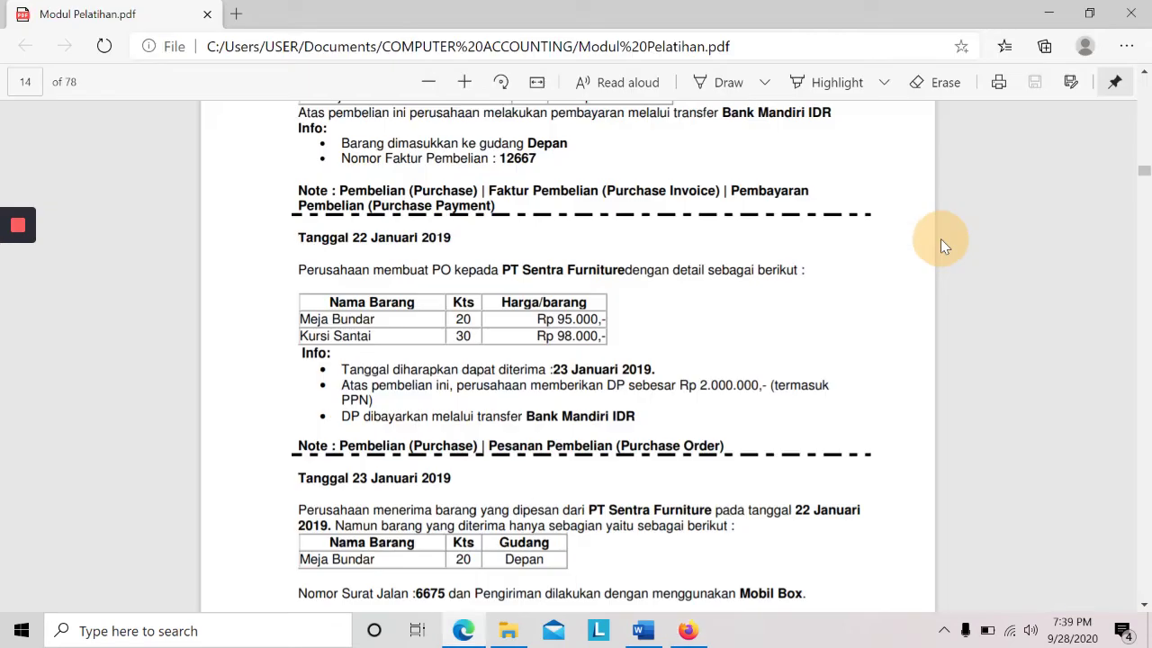
pyautogui.hotkey('alt', 'Tab')
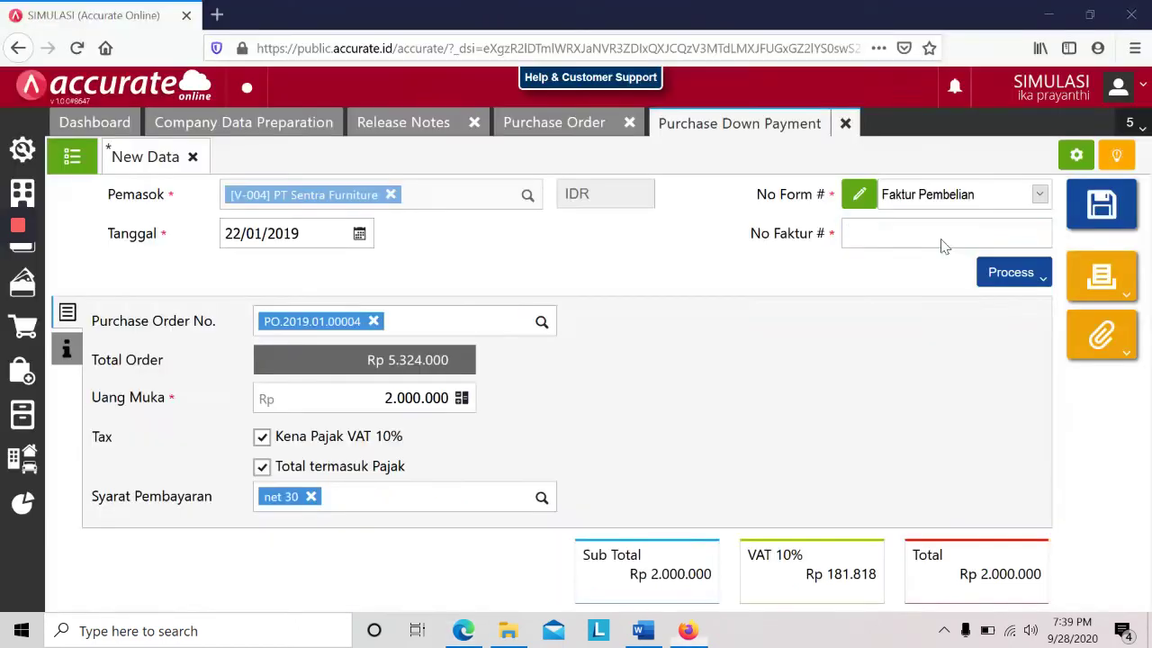
pyautogui.click(942, 243)
pyautogui.write('DP')
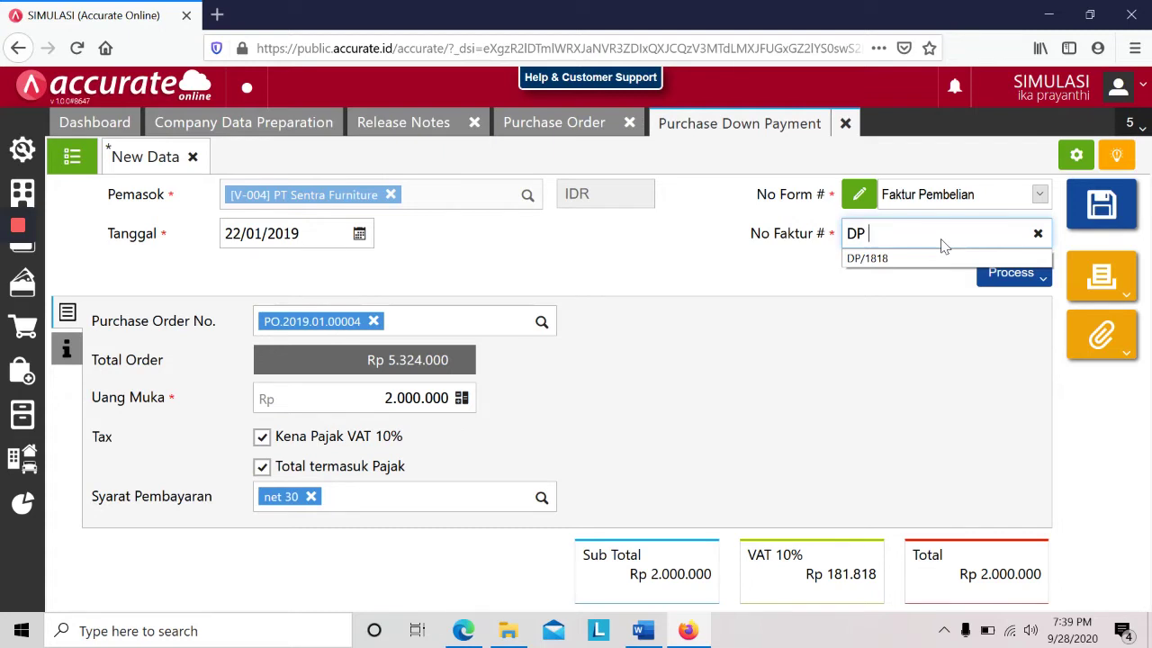
pyautogui.write('/01/001')
pyautogui.click(997, 275)
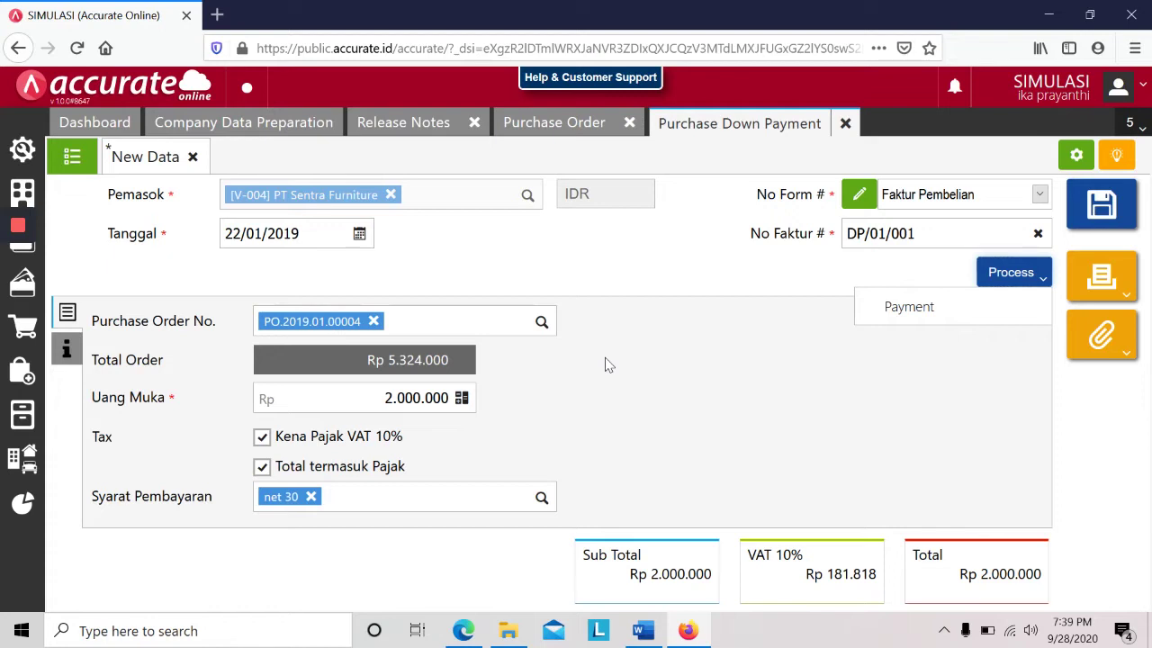
pyautogui.click(916, 308)
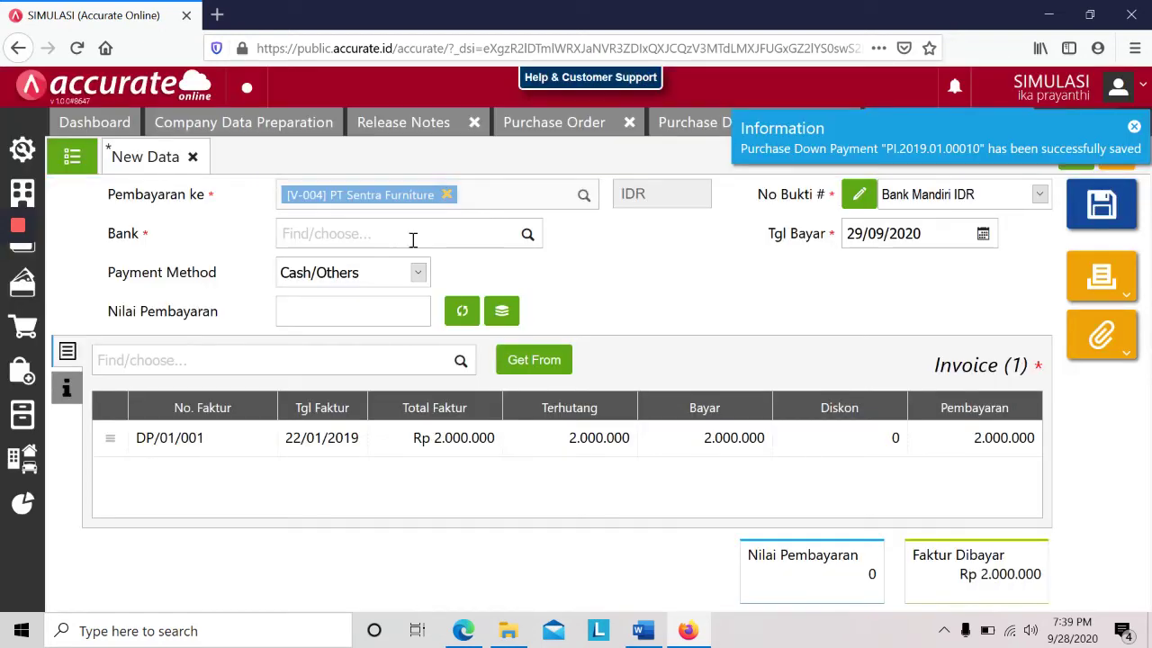
# - Choose Bank Mandiri IDR as the paying bank, checking it against the PDF's down payment instructions
pyautogui.click(406, 233)
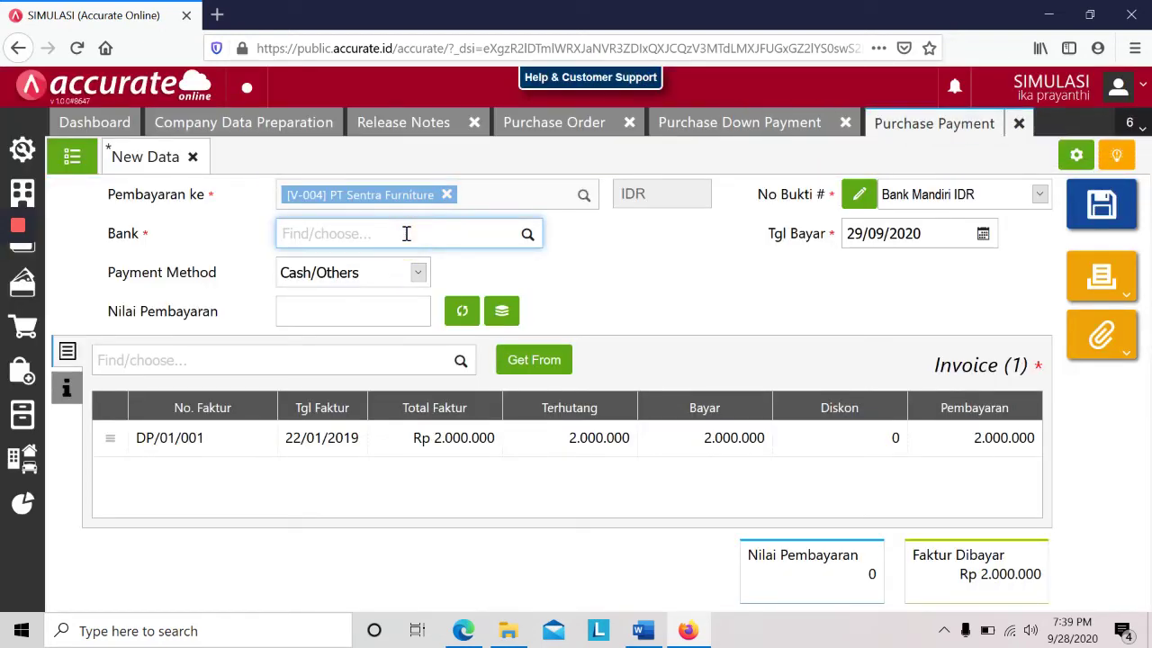
pyautogui.write('se')
pyautogui.press('BackSpace')
pyautogui.press('BackSpace')
pyautogui.press('BackSpace')
pyautogui.write('m')
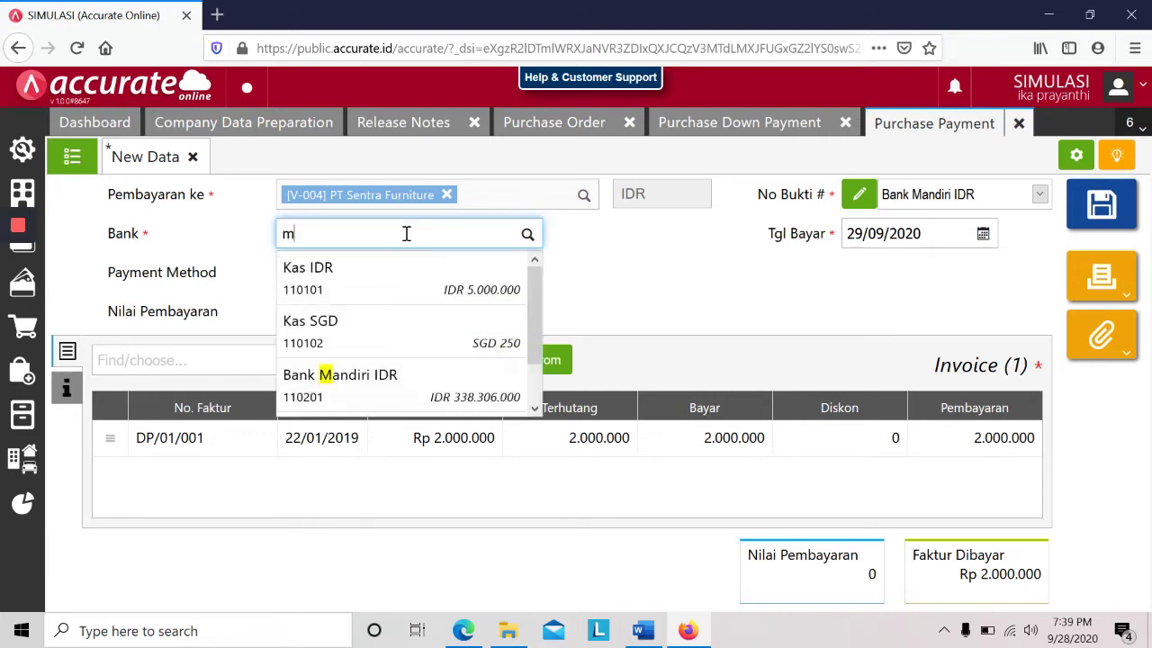
pyautogui.hotkey('alt', 'Tab')
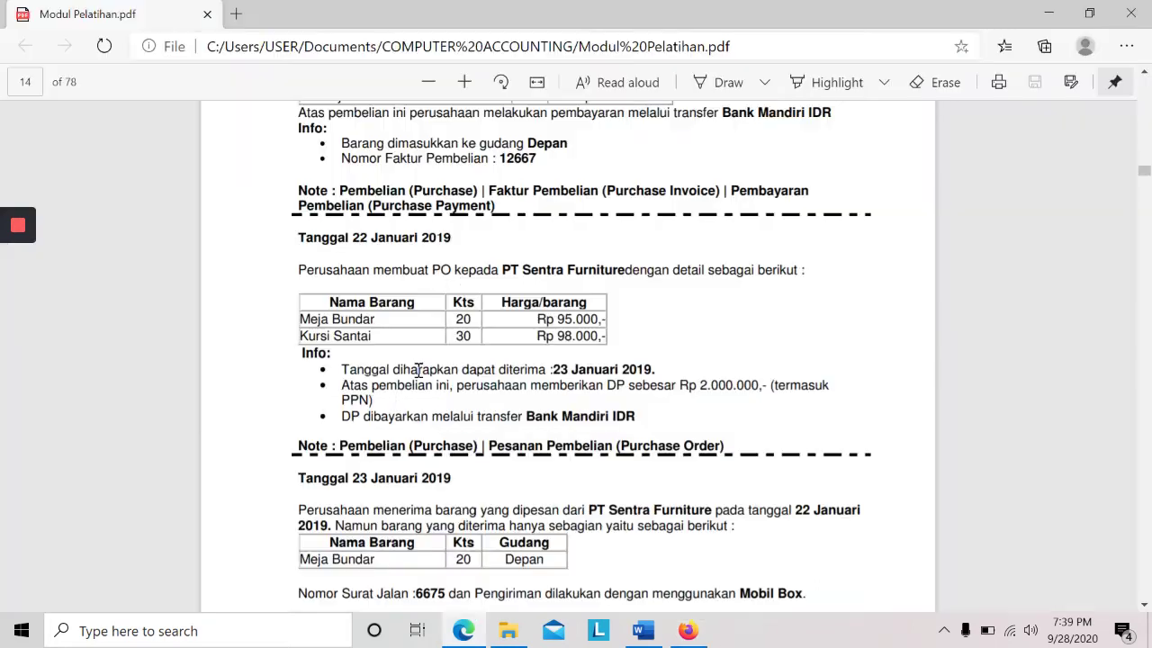
pyautogui.click(570, 431)
pyautogui.hotkey('alt', 'Tab')
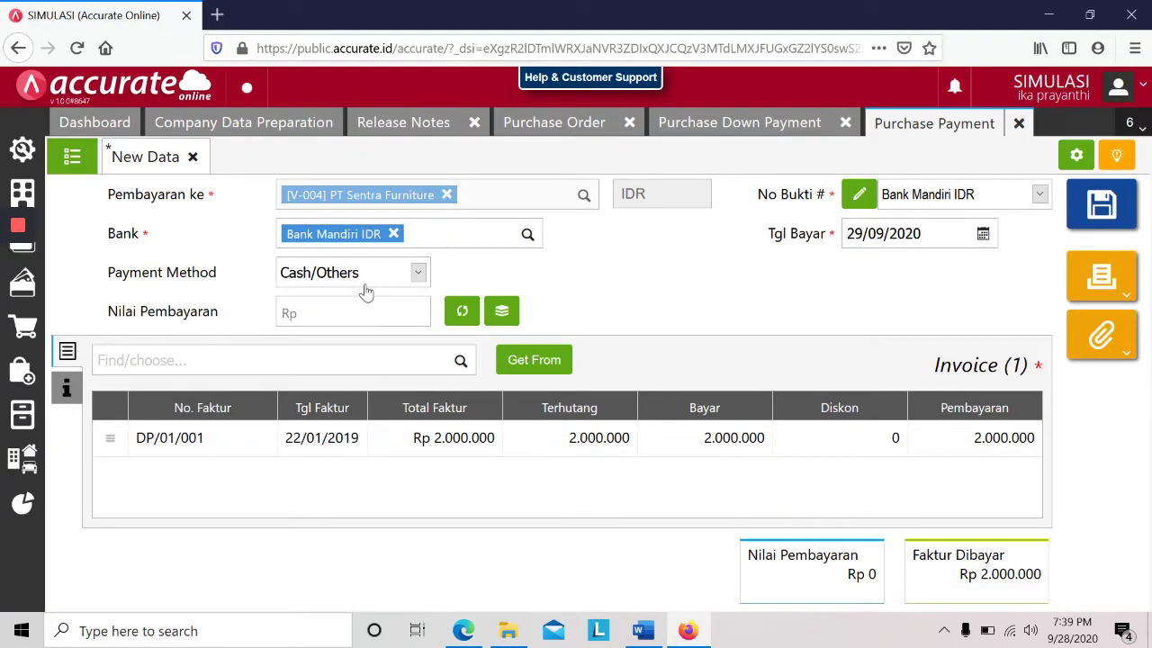
# - Set the payment method to Bank Transfer, as the PDF states, and choose PT Sentra Furniture's Mandiri account as the destination
pyautogui.hotkey('alt', 'Tab')
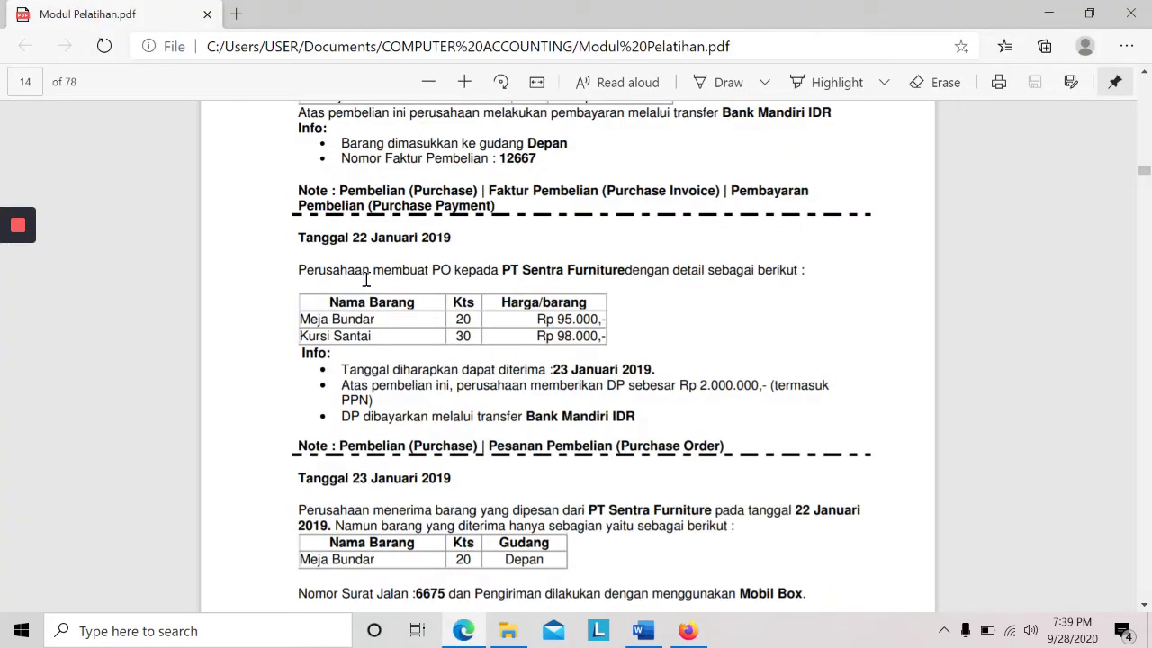
pyautogui.hotkey('alt', 'Tab')
pyautogui.click(352, 272)
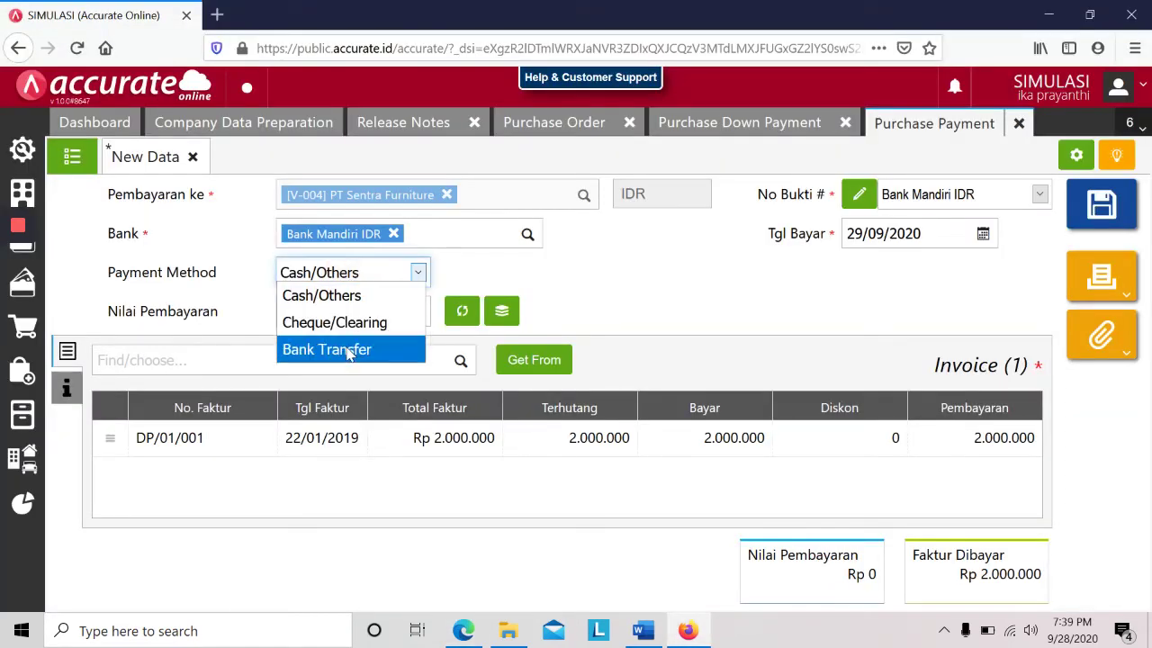
pyautogui.click(349, 351)
pyautogui.hotkey('alt', 'Tab')
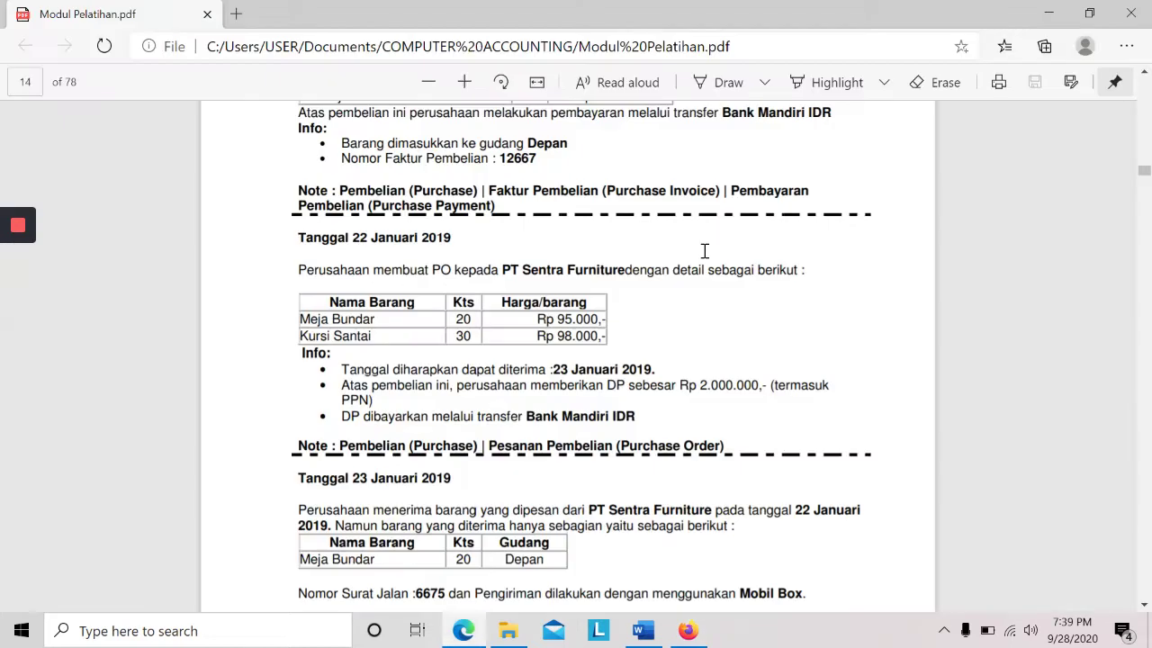
pyautogui.hotkey('alt', 'Tab')
pyautogui.click(695, 273)
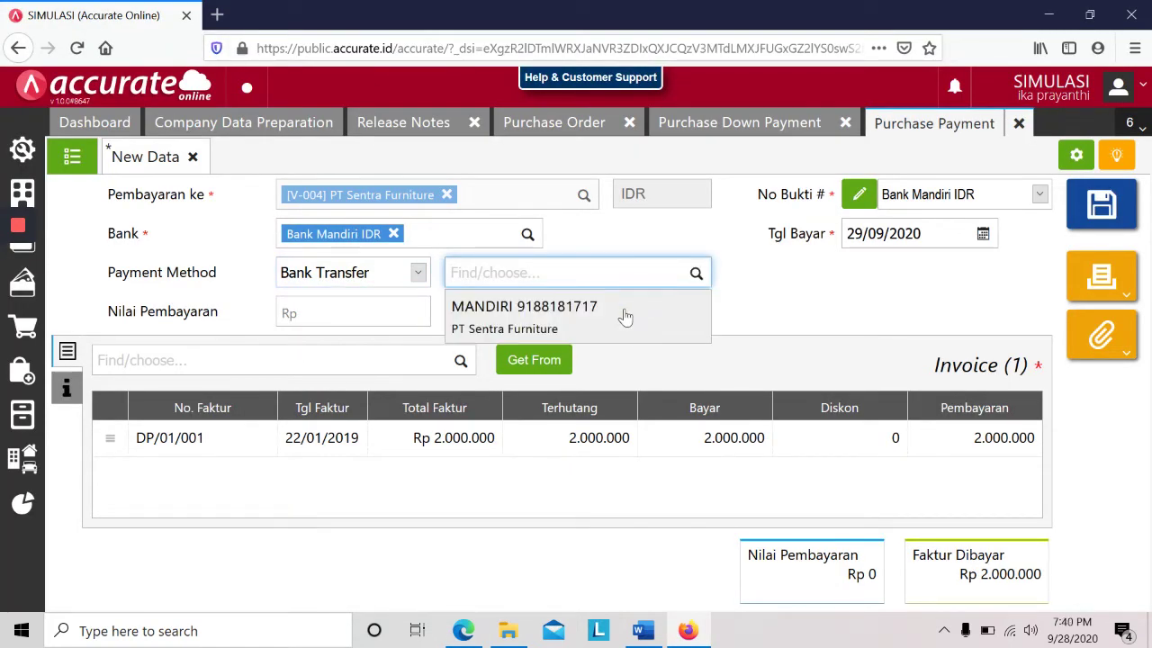
pyautogui.click(624, 312)
# - Set the payment date to 22/01/2019, fill the payment amount with the invoice's Rp 2.000.000, and save the purchase payment
pyautogui.click(880, 234)
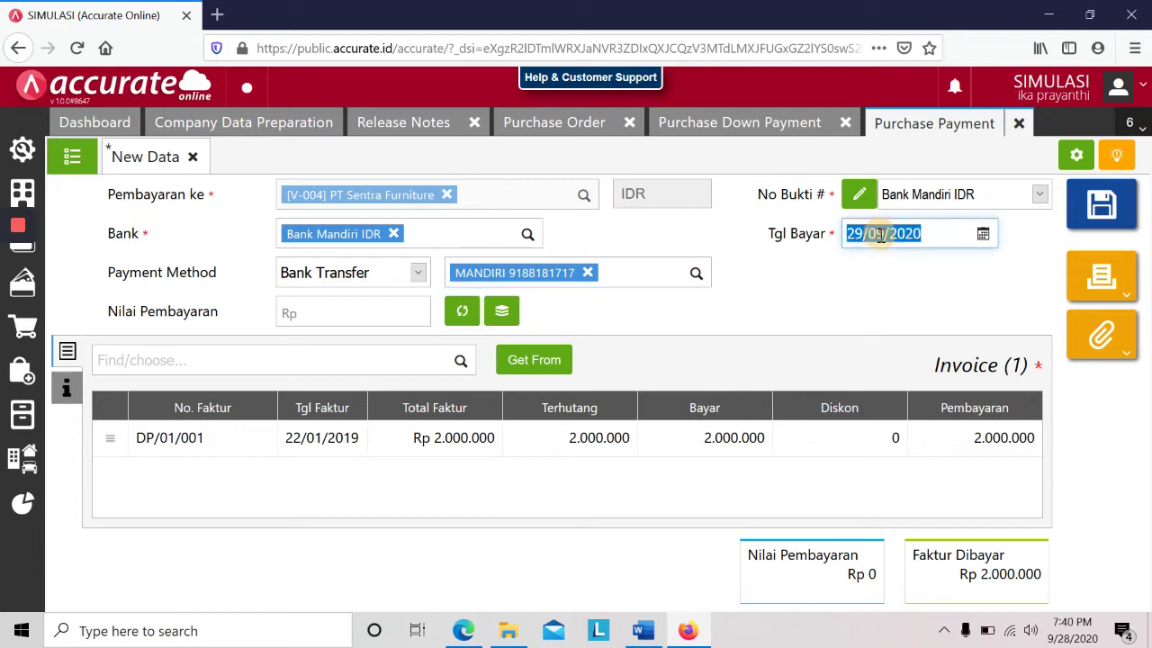
pyautogui.write('220')
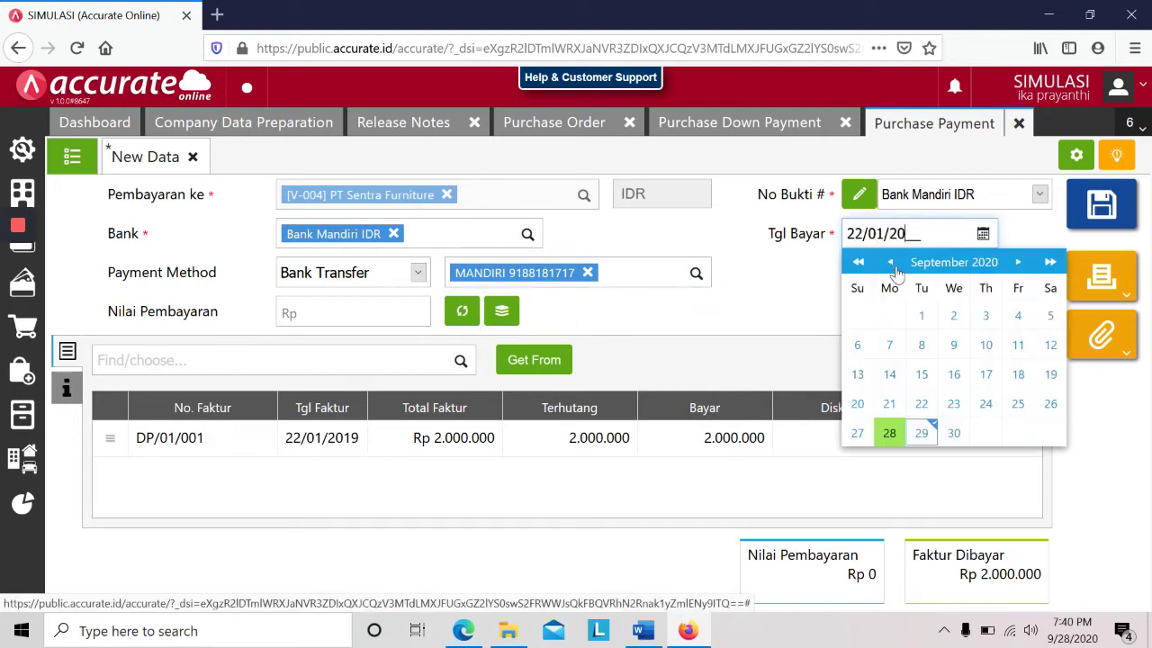
pyautogui.click(893, 267)
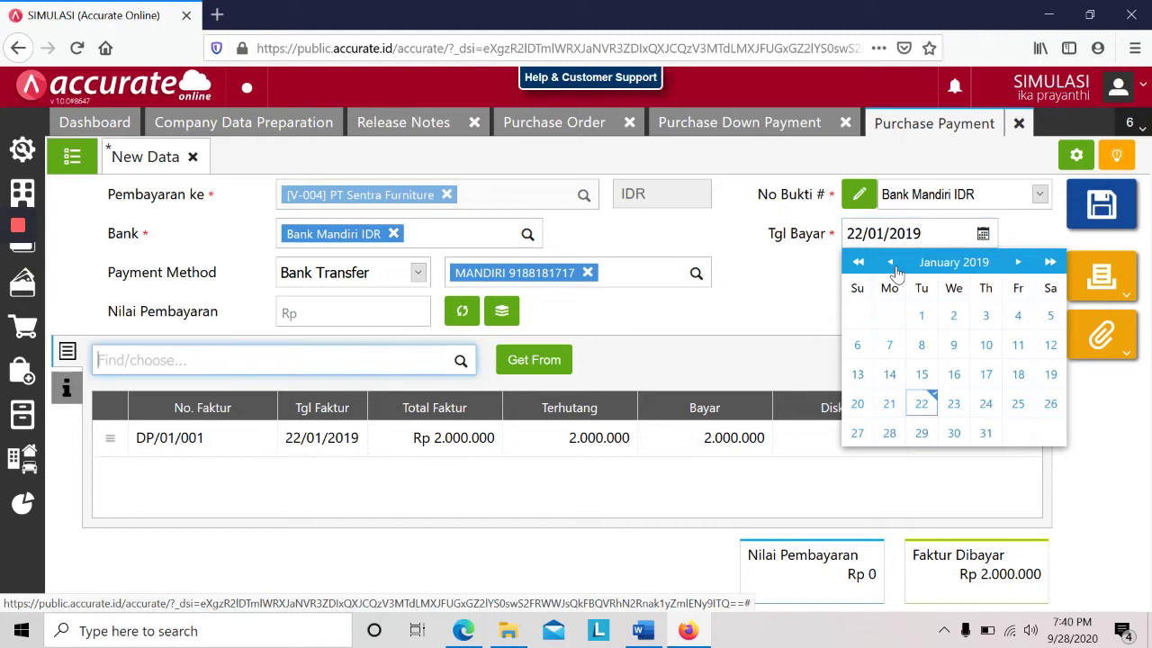
pyautogui.click(923, 404)
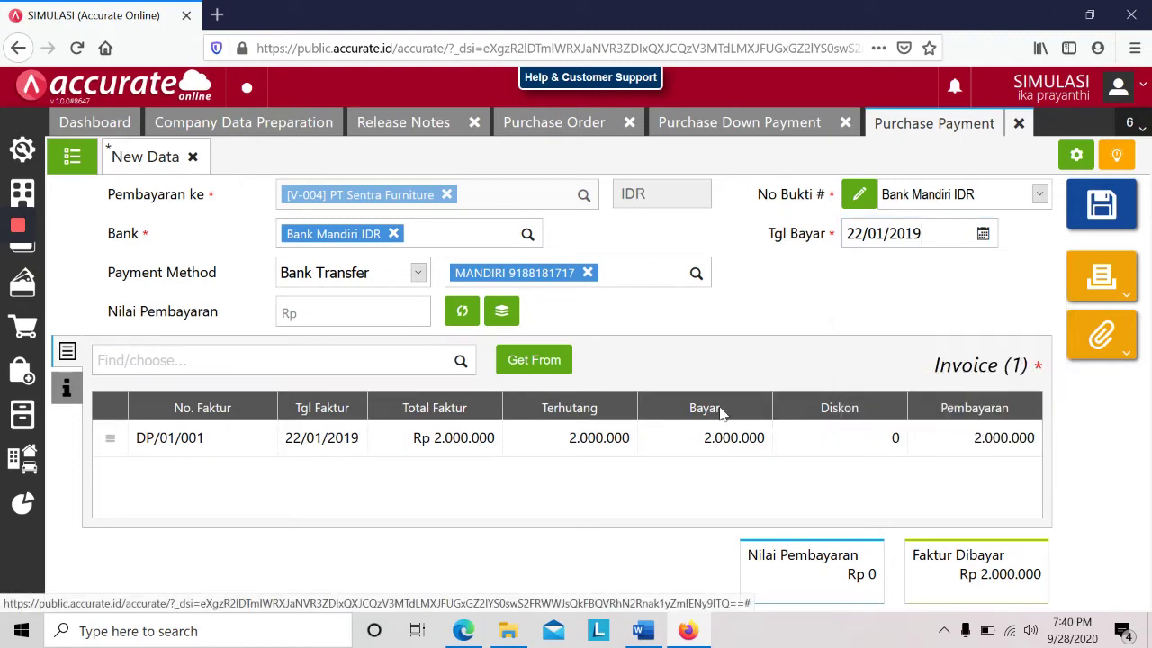
pyautogui.click(460, 311)
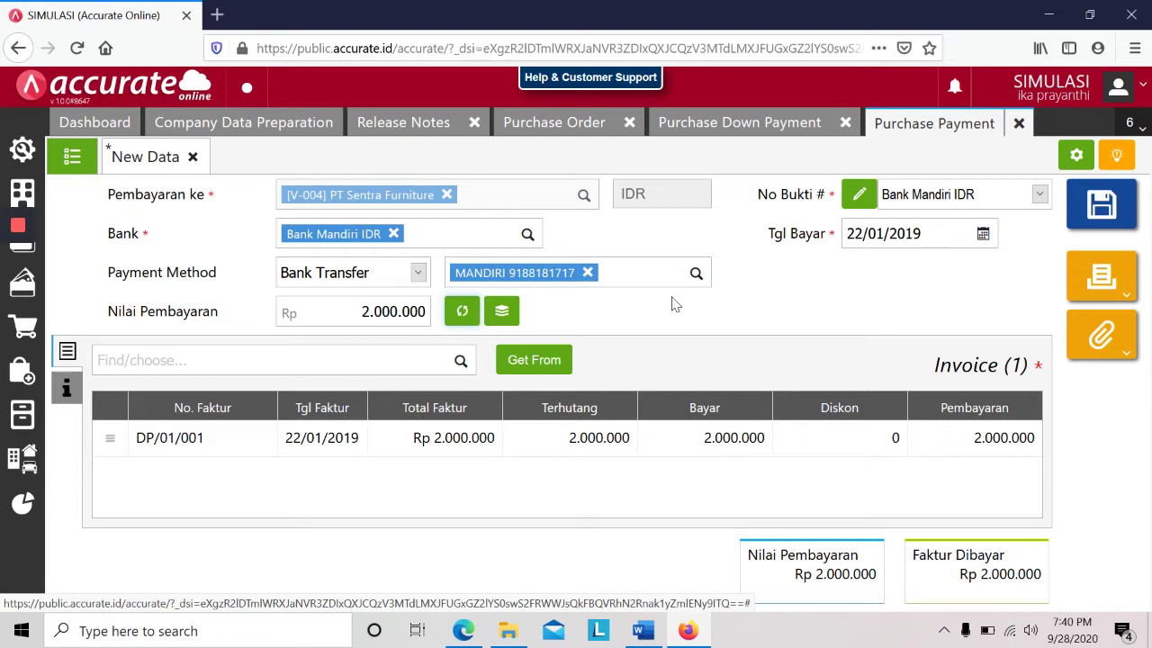
pyautogui.click(1098, 205)
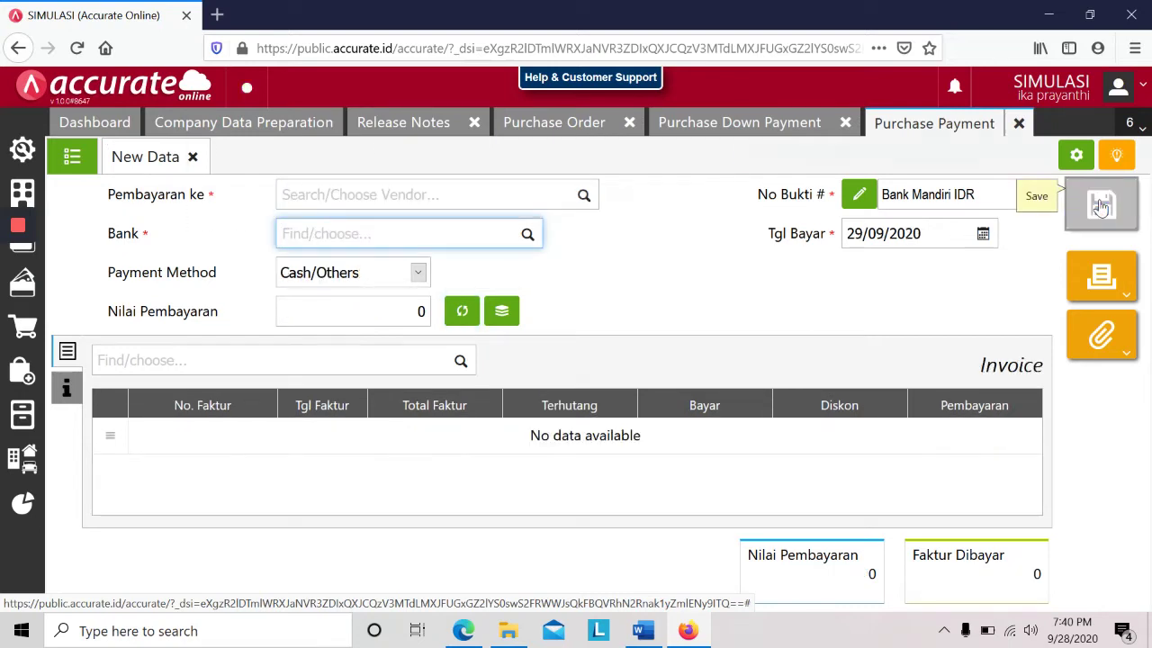
# - Close the Purchase Payment and Purchase Order forms and read the 23 January 2019 goods receipt instructions in the PDF
pyautogui.click(709, 131)
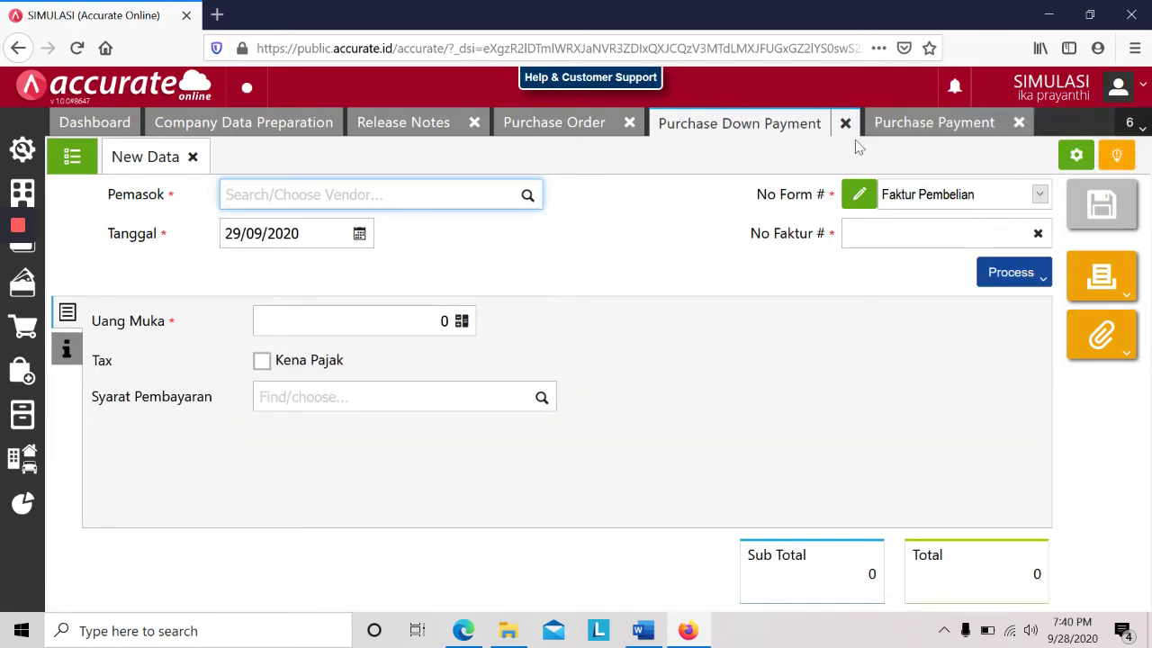
pyautogui.click(590, 133)
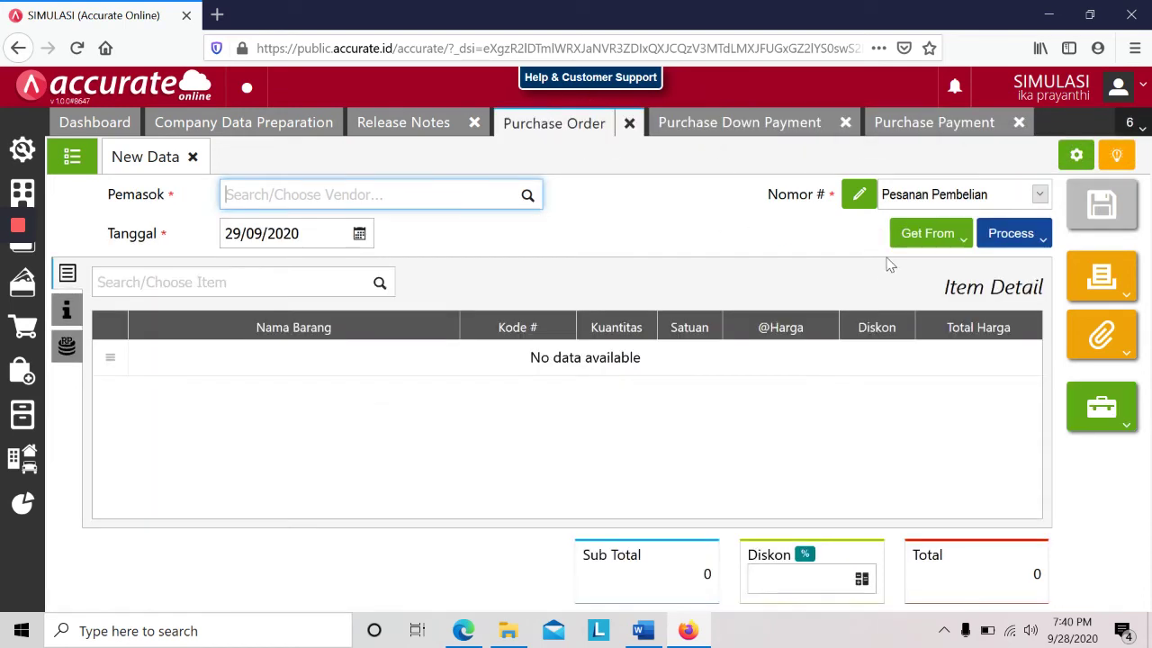
pyautogui.click(1015, 128)
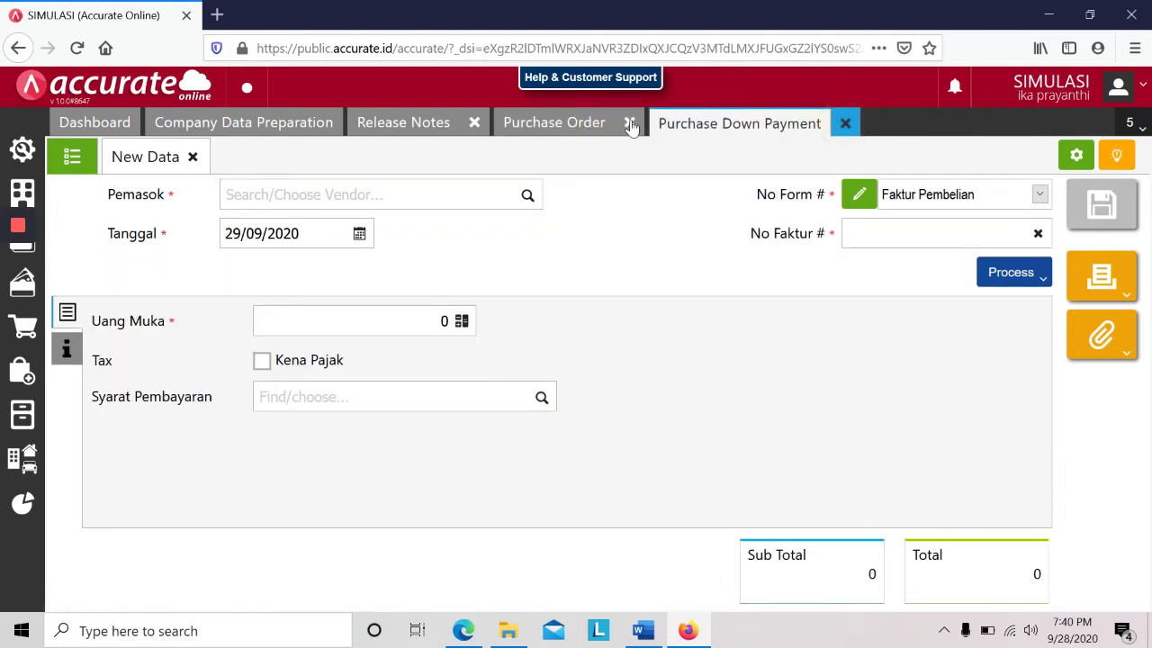
pyautogui.click(630, 124)
pyautogui.hotkey('alt', 'Tab')
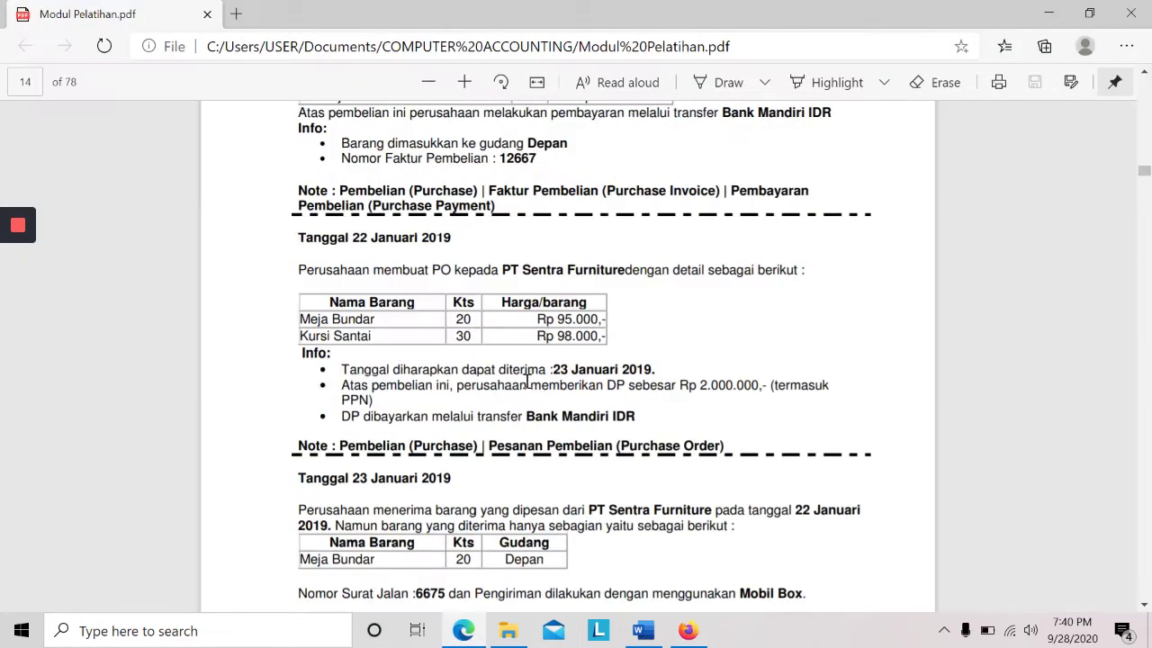
pyautogui.scroll(-2, 527, 382)
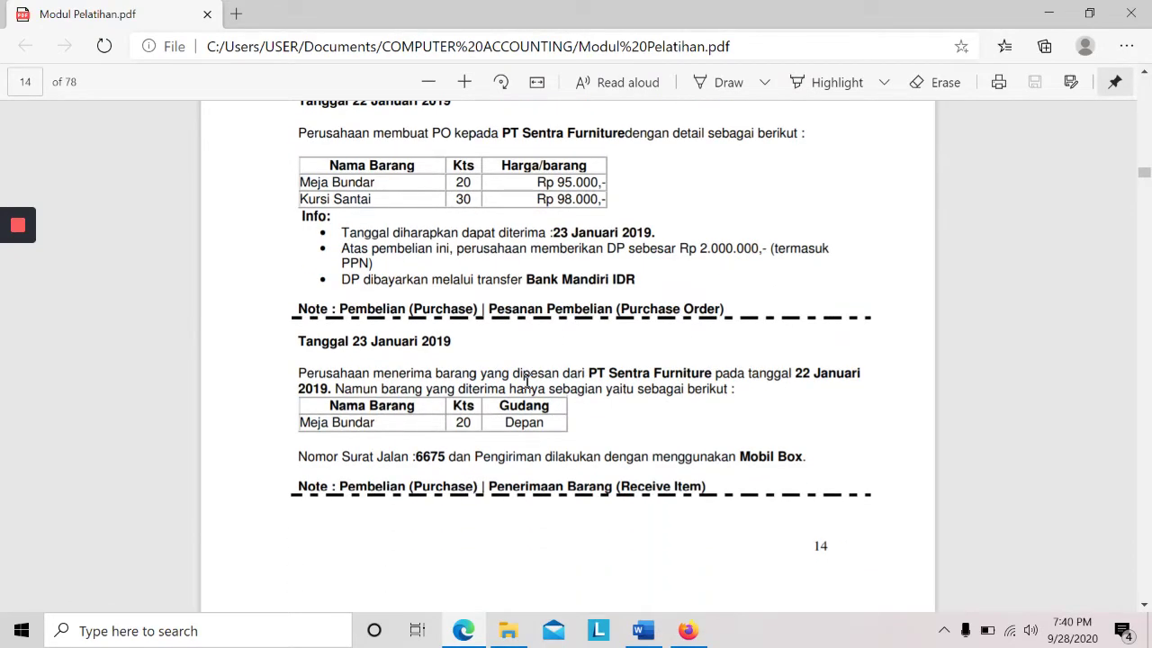
# - Review the PDF's 23 January 2019 goods receipt details, switch to Accurate Online and open a new Receive Item form
pyautogui.scroll(-1, 527, 383)
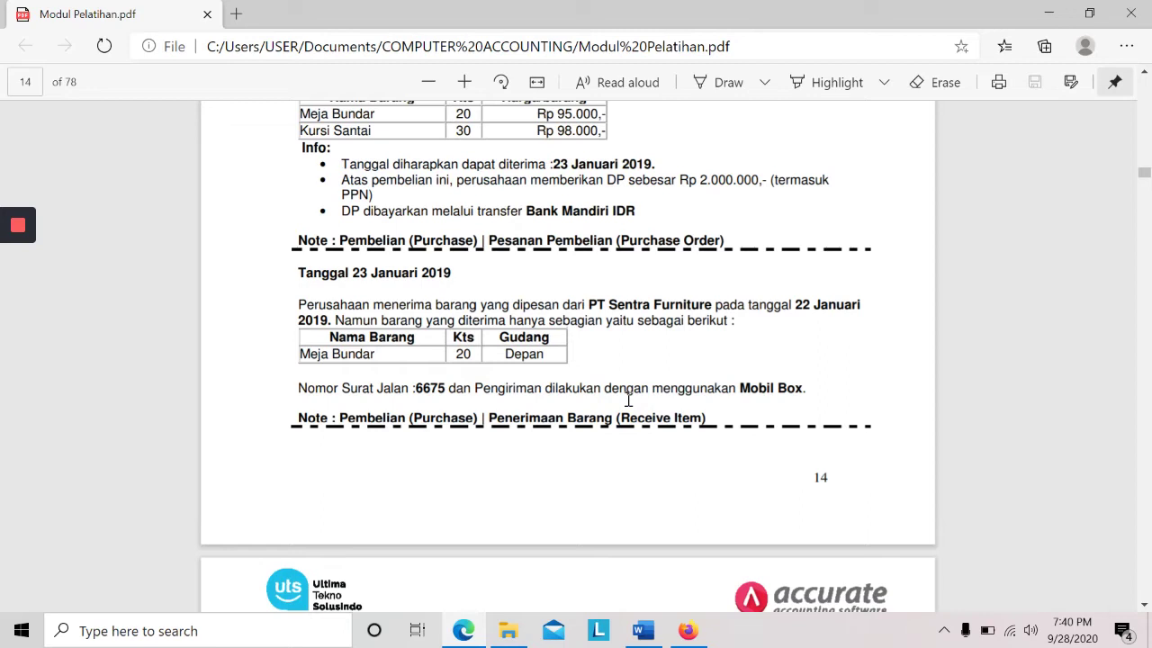
pyautogui.hotkey('alt', 'Tab')
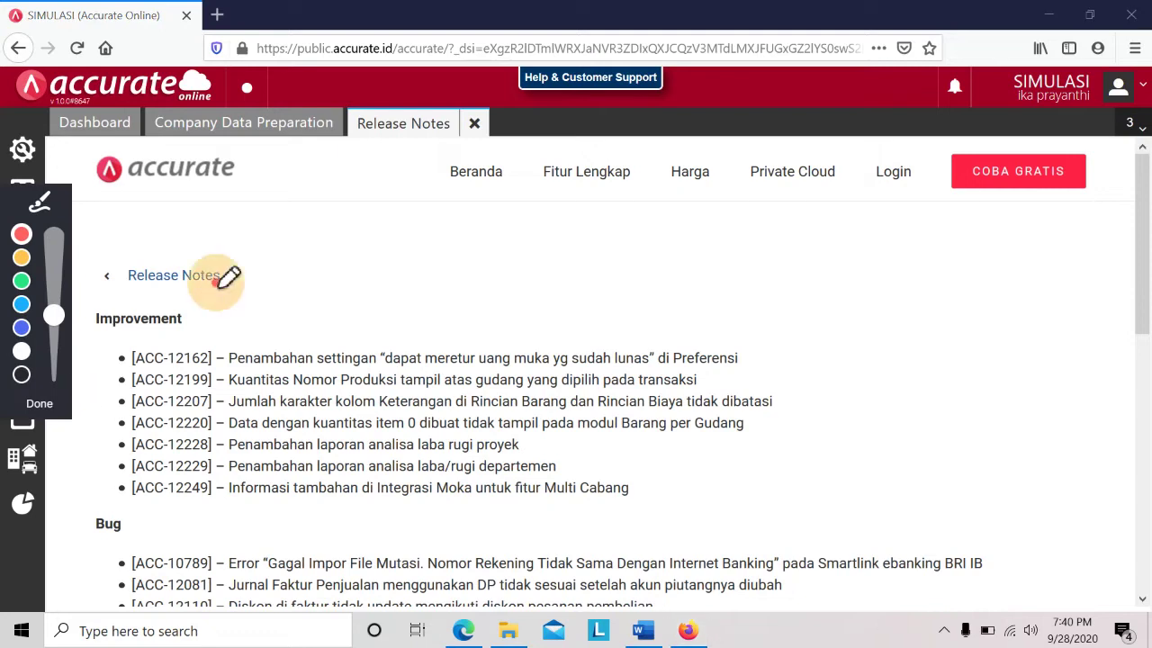
pyautogui.click(39, 403)
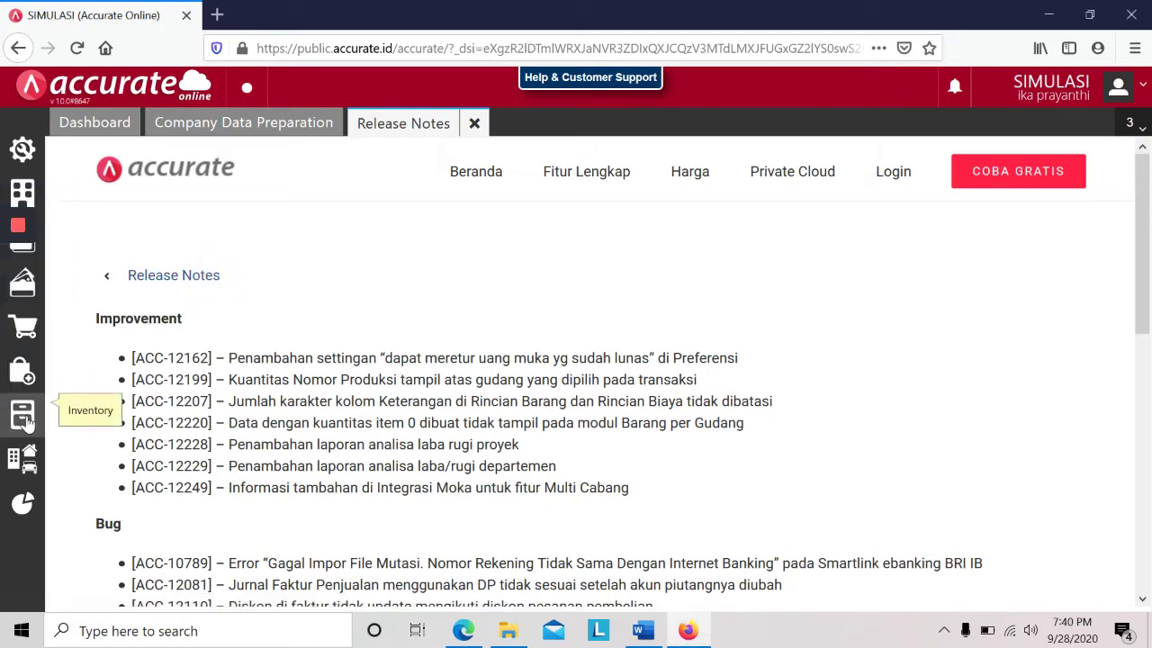
pyautogui.click(1088, 14)
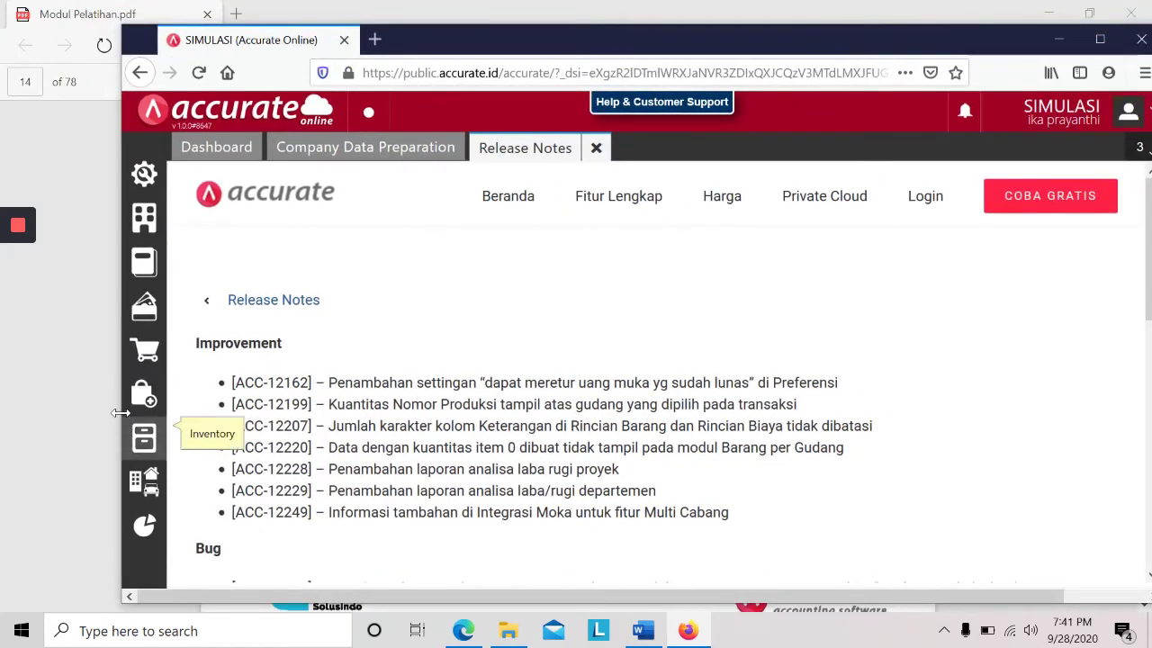
pyautogui.click(141, 396)
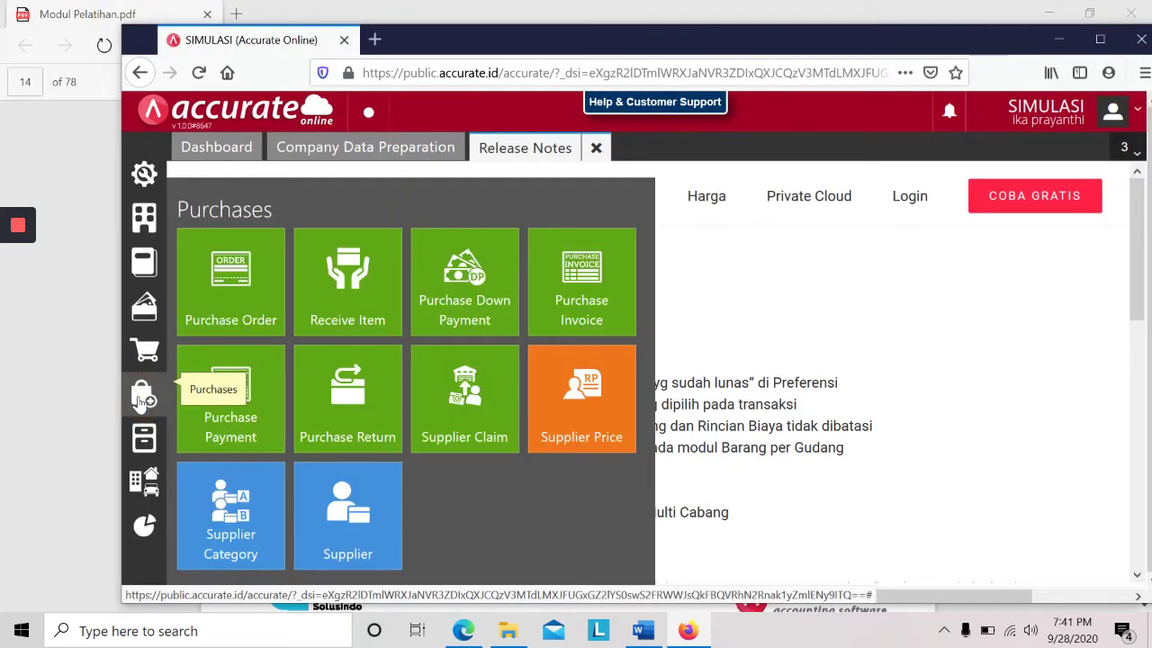
pyautogui.click(343, 319)
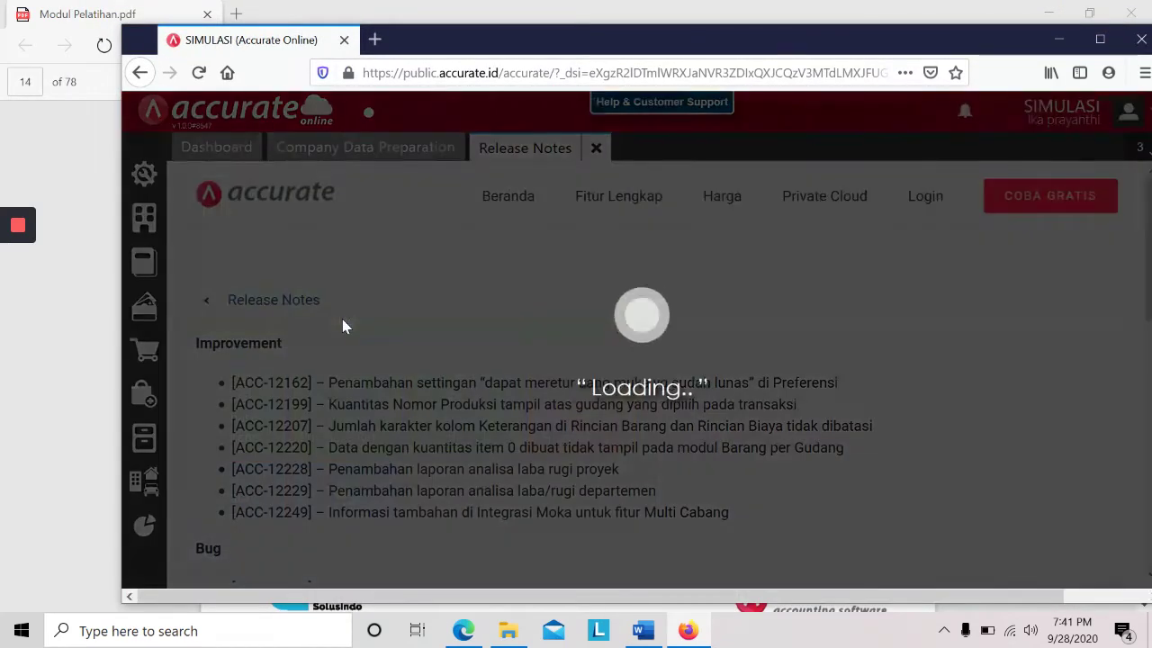
pyautogui.click(1099, 38)
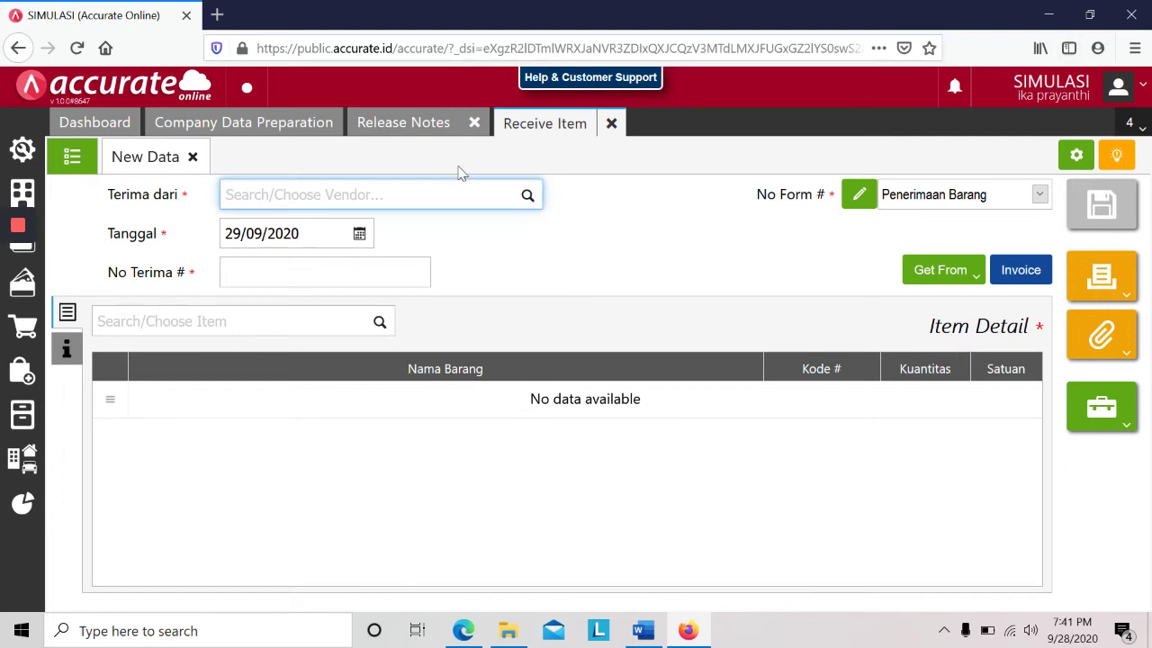
# - Choose PT Sentra Furniture as the vendor and set the receipt date to 23/01/2019, following the PDF
pyautogui.write('sentra')
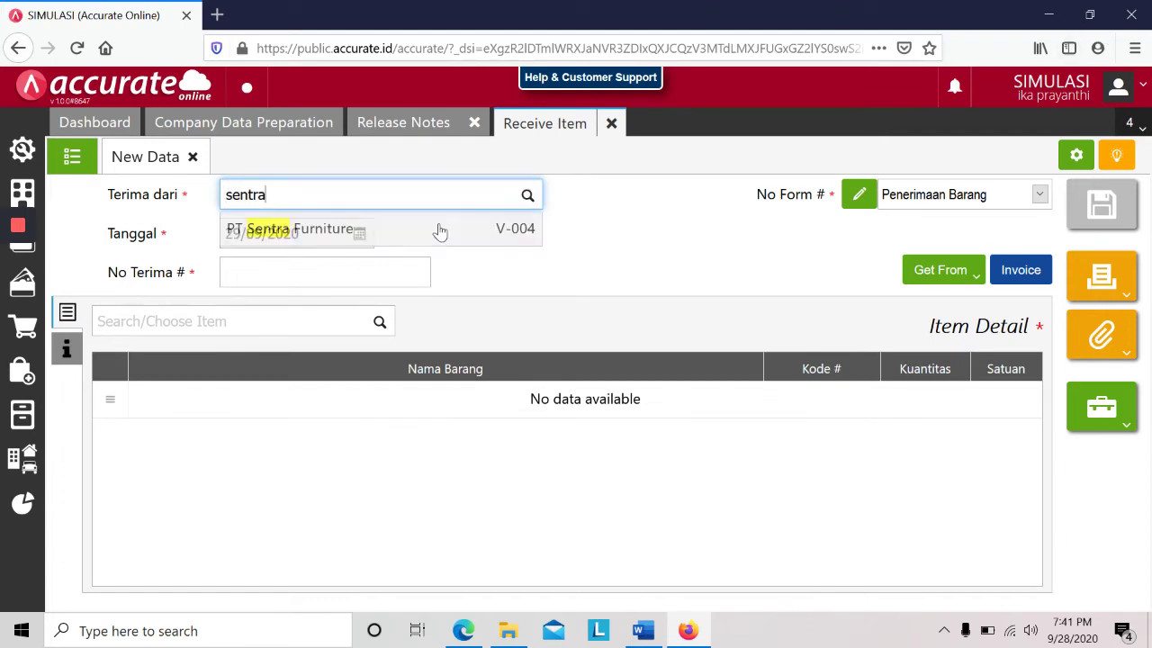
pyautogui.click(412, 233)
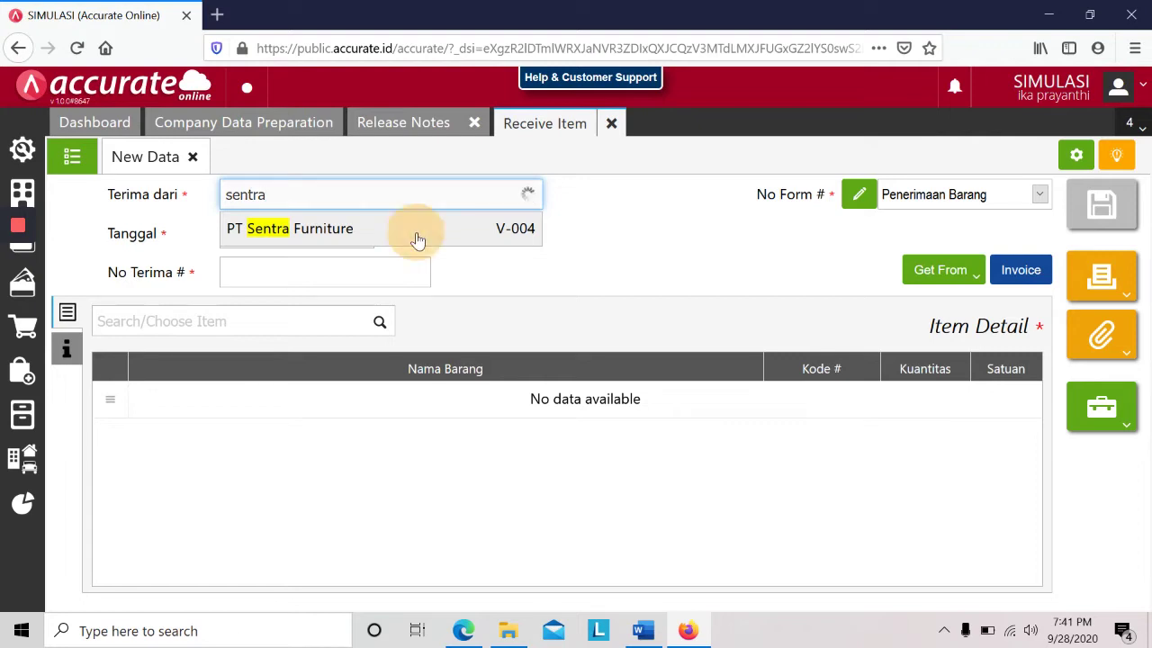
pyautogui.click(316, 232)
pyautogui.hotkey('alt', 'Tab')
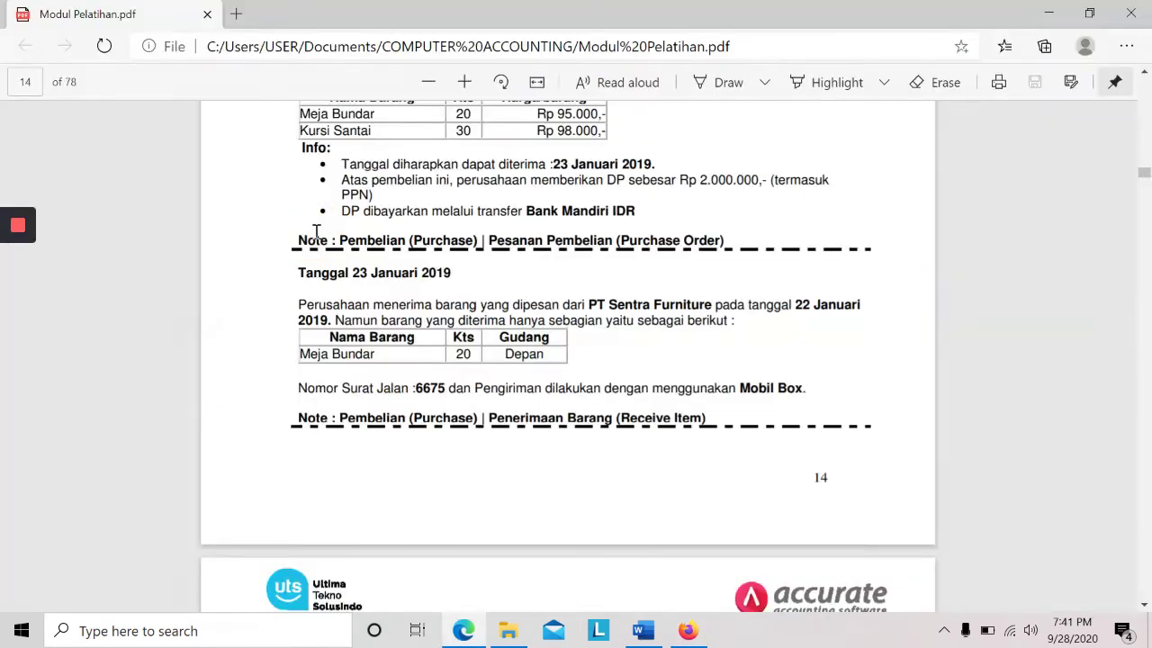
pyautogui.hotkey('alt', 'Tab')
pyautogui.write('23/01/2019')
pyautogui.press('Tab')
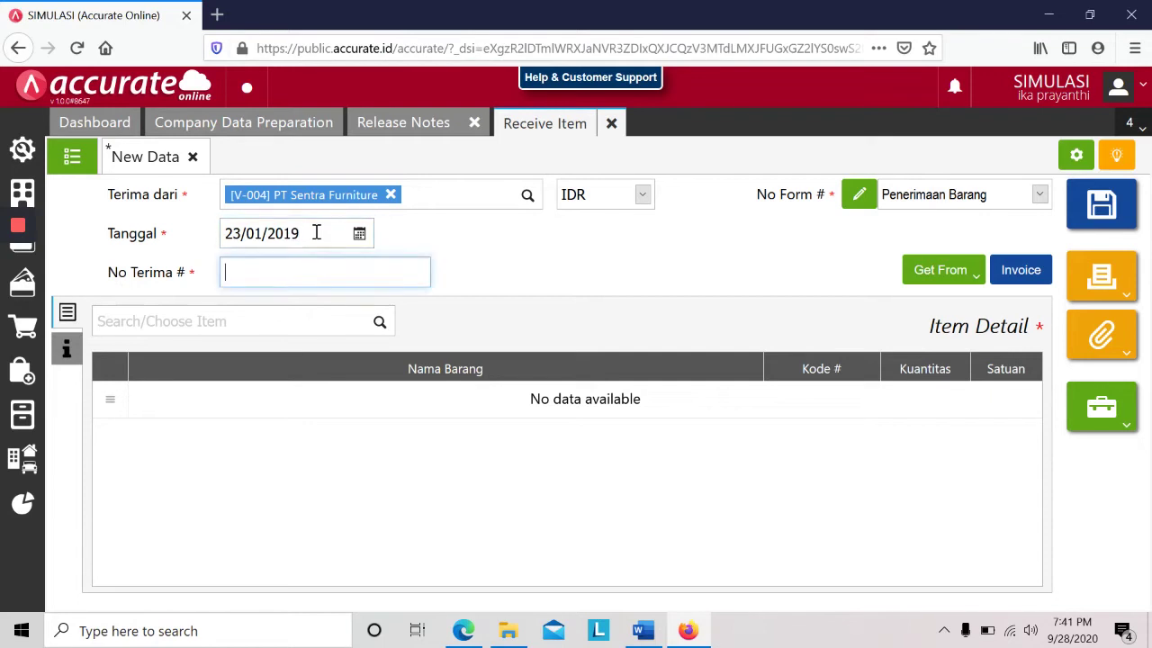
# - Enter the PDF's delivery note number, 6675, as the receipt number
pyautogui.hotkey('alt', 'Tab')
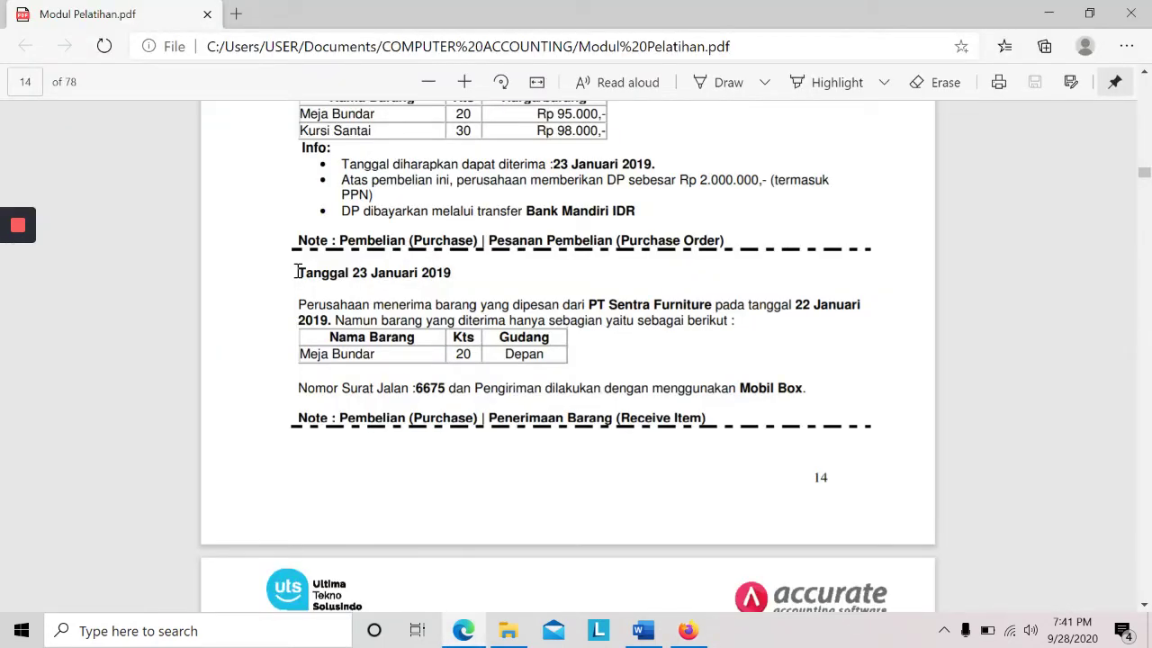
pyautogui.hotkey('alt', 'Tab')
pyautogui.write('6675')
pyautogui.press('Tab')
# - Copy only Meja Bundar from the 22/01/2019 purchase order into the receipt, leaving out Kursi Santai
pyautogui.click(972, 270)
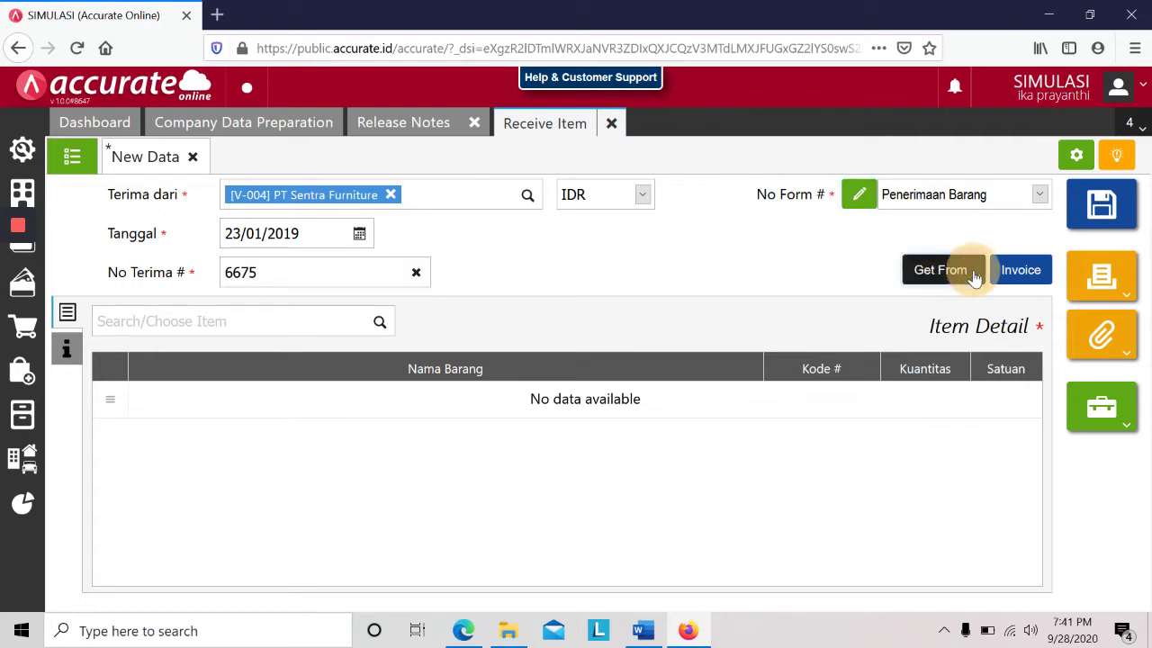
pyautogui.click(885, 311)
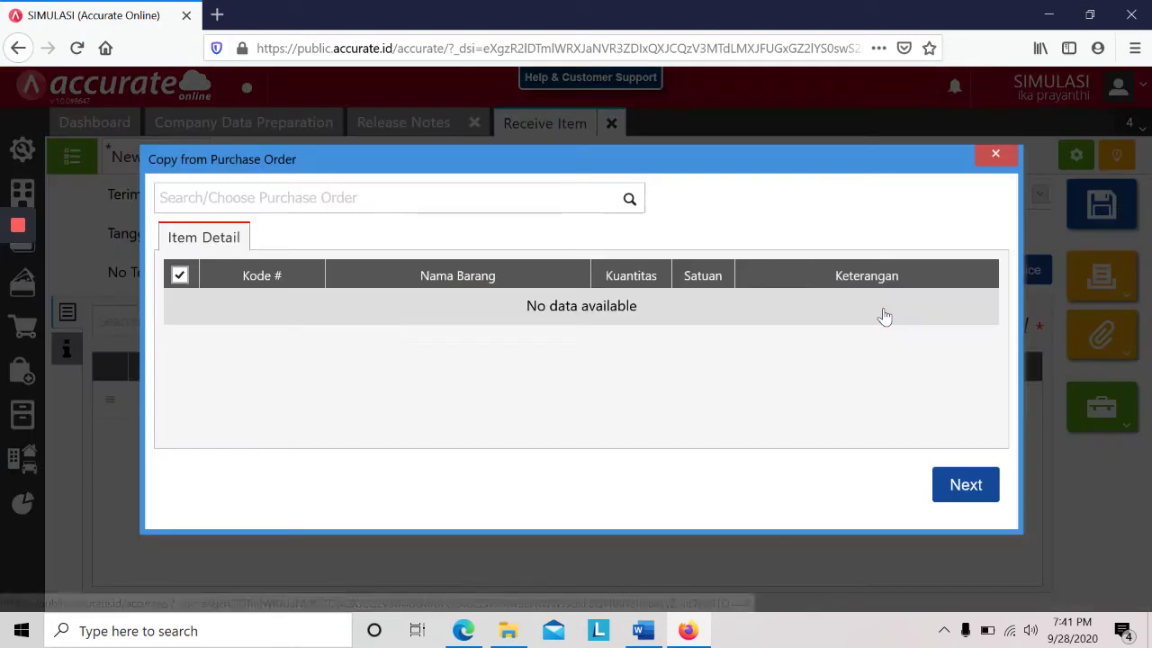
pyautogui.click(628, 199)
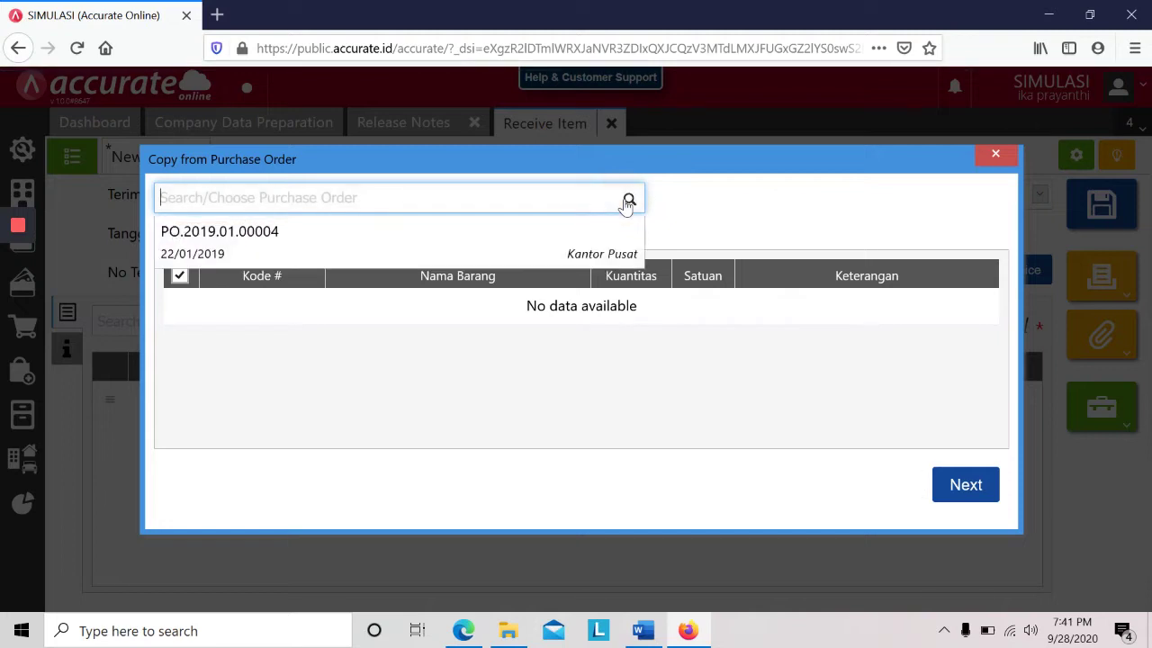
pyautogui.click(581, 239)
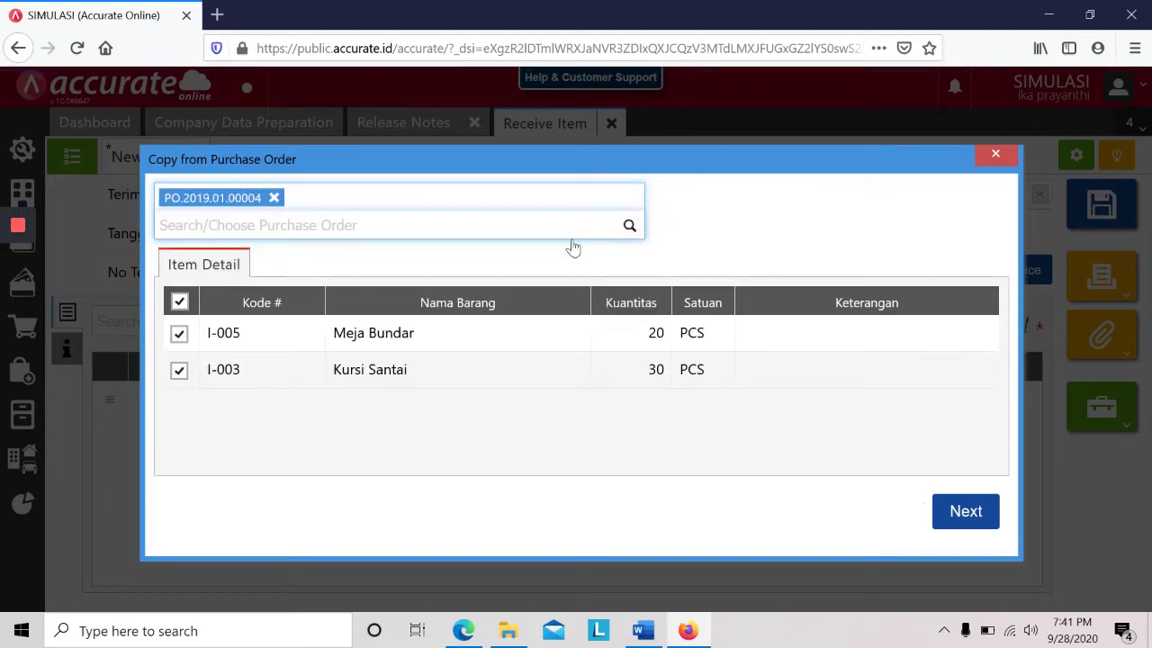
pyautogui.click(179, 370)
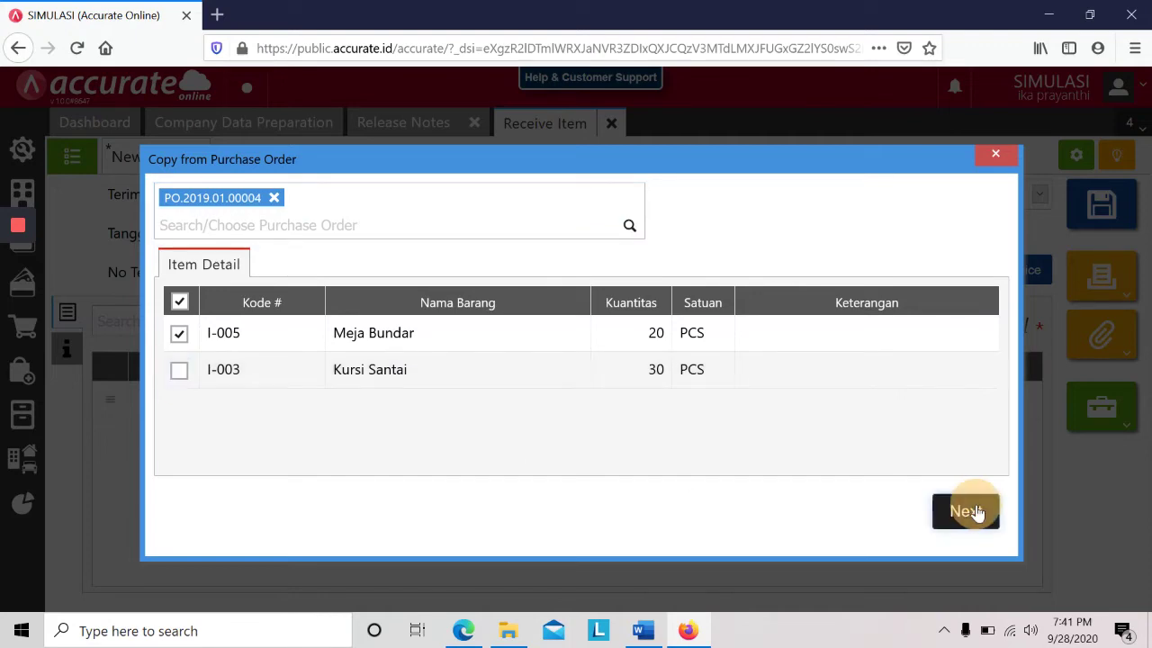
pyautogui.click(976, 513)
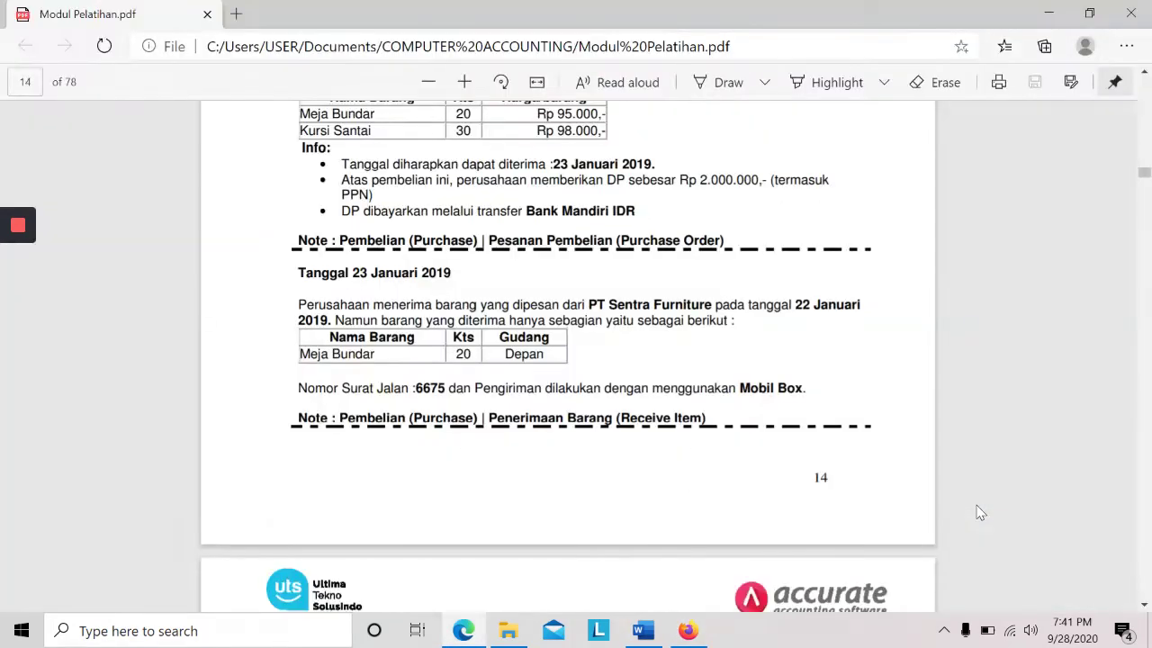
# - Check Meja Bundar's quantity and warehouse in its item details against the PDF's receipt table
pyautogui.hotkey('alt', 'Tab')
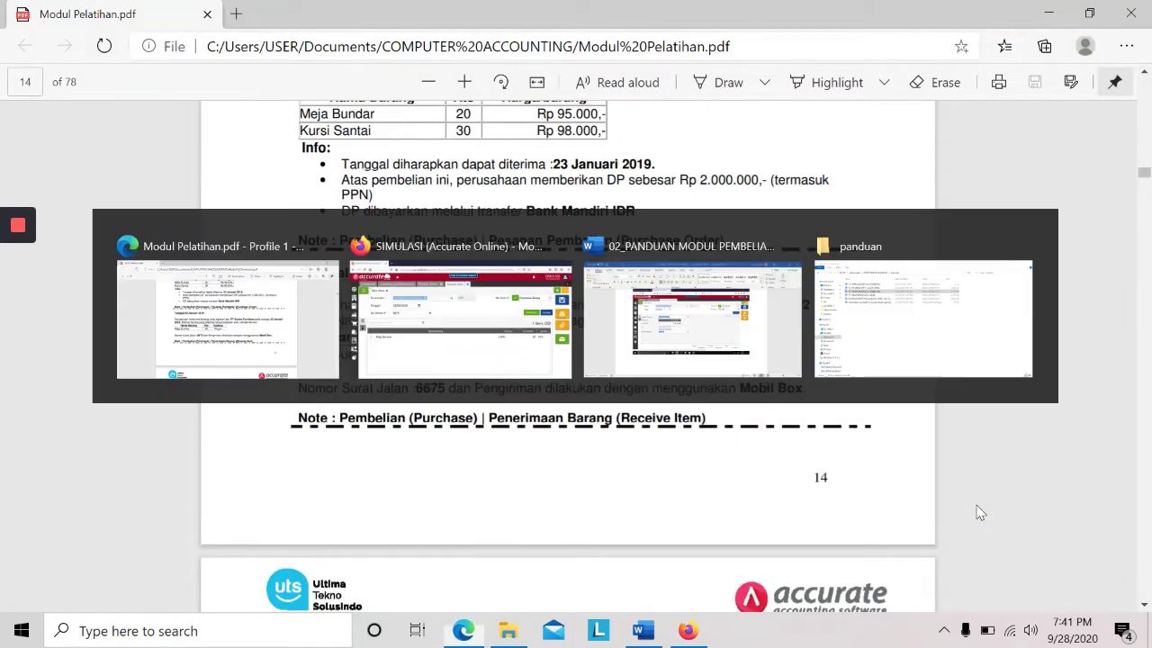
pyautogui.hotkey('alt', 'Tab')
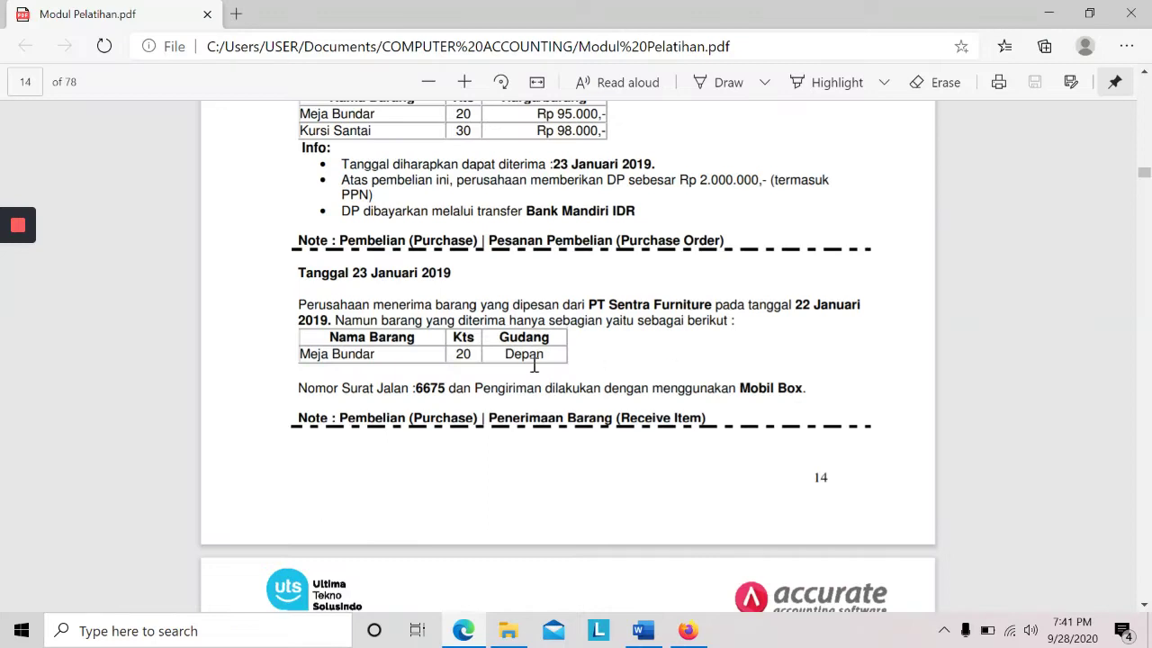
pyautogui.hotkey('alt', 'Tab')
pyautogui.click(260, 416)
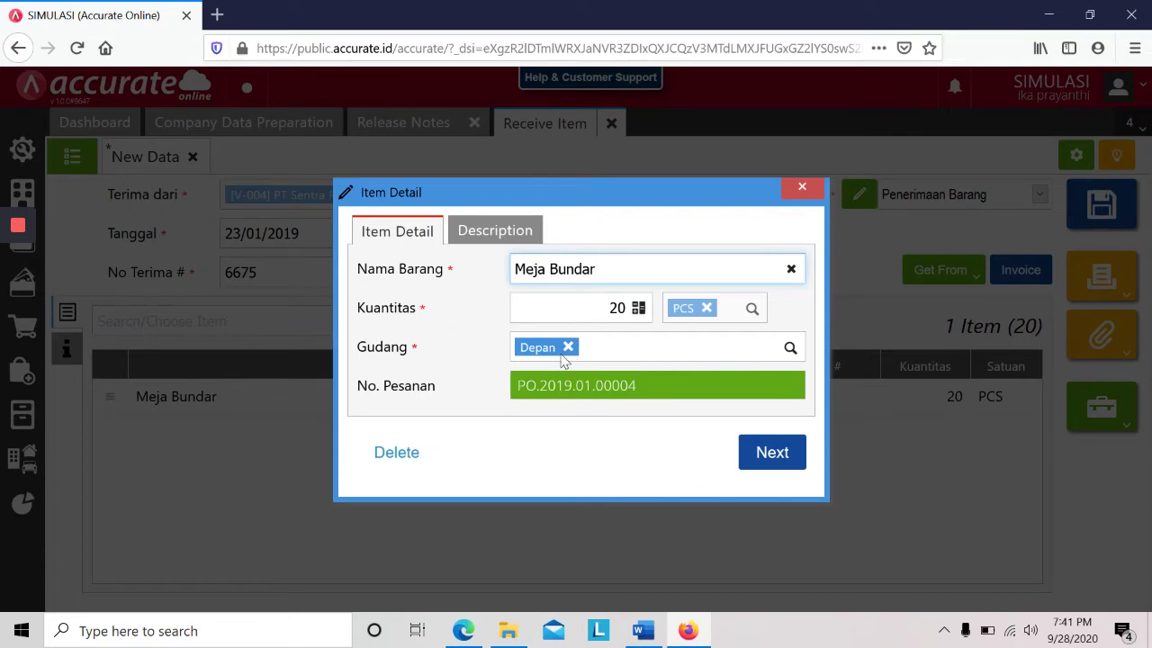
pyautogui.click(772, 453)
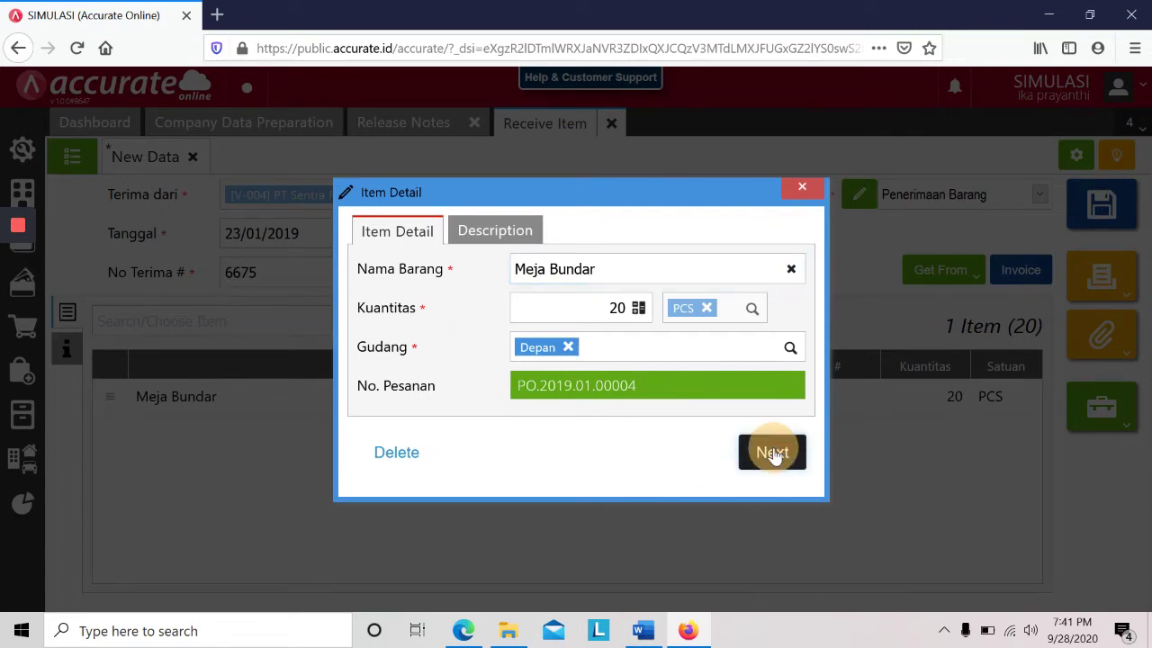
# - Set the receipt's shipping method to Mobil Box, as the PDF states, and save the goods receipt
pyautogui.hotkey('alt', 'Tab')
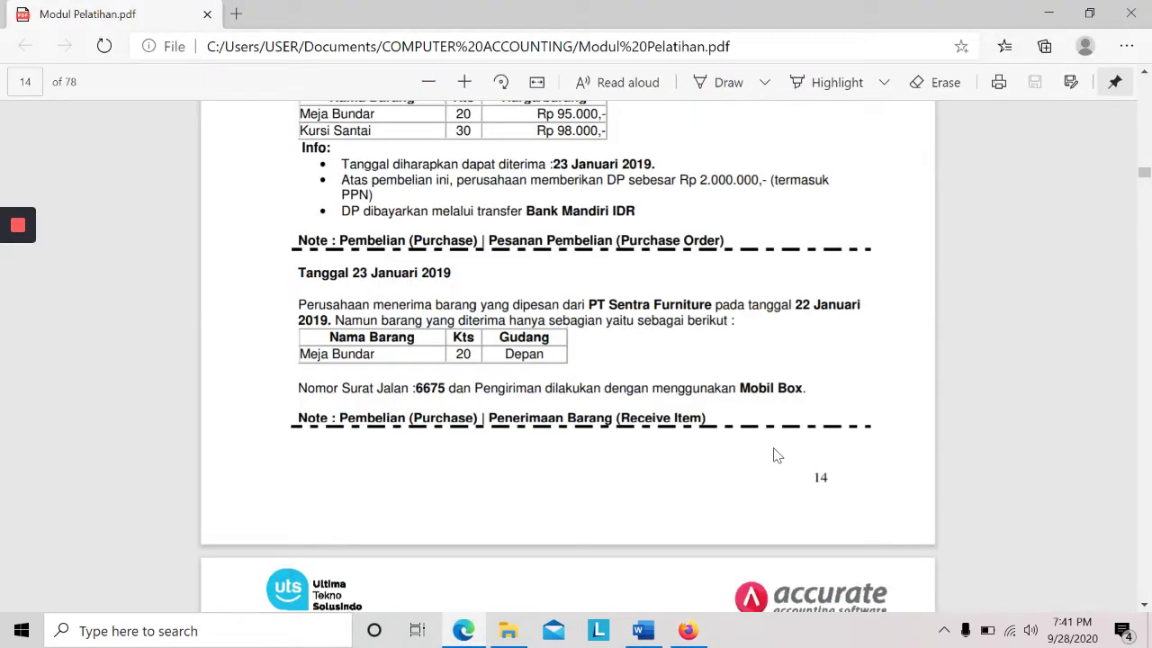
pyautogui.hotkey('alt', 'Tab')
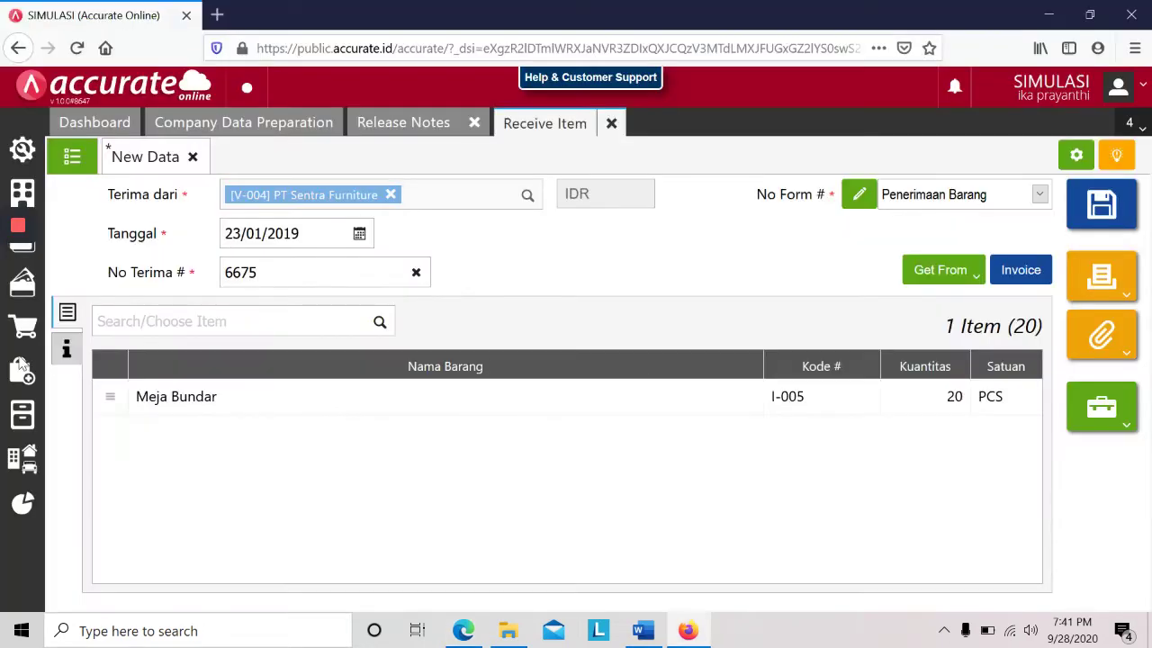
pyautogui.click(67, 351)
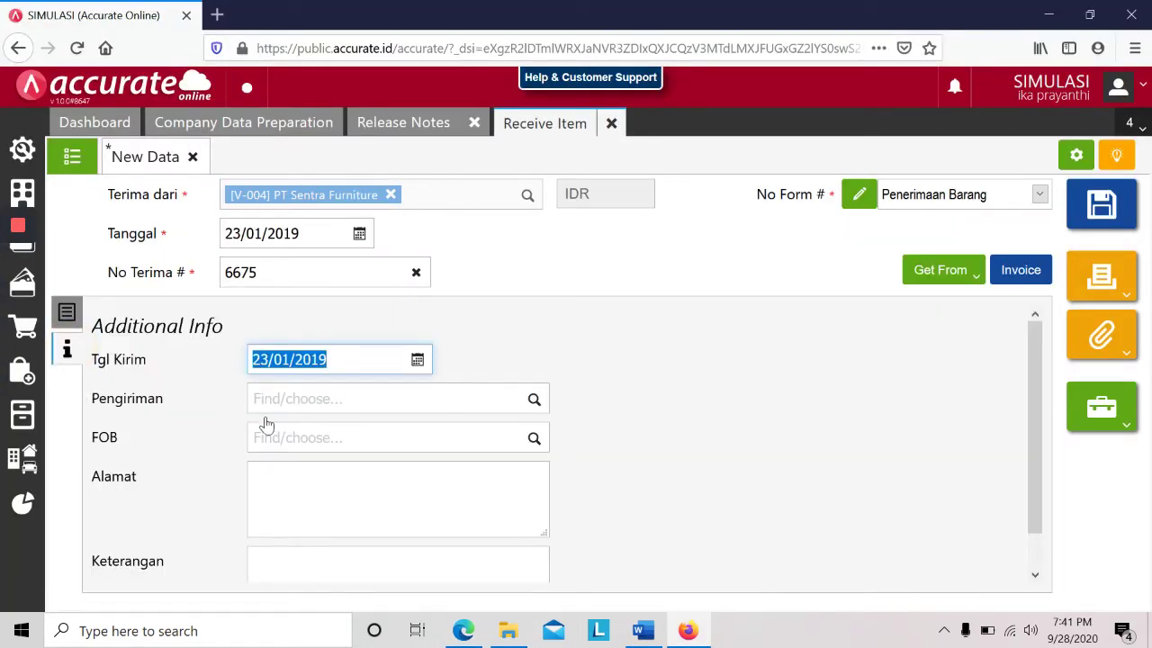
pyautogui.click(312, 404)
pyautogui.write('mobil')
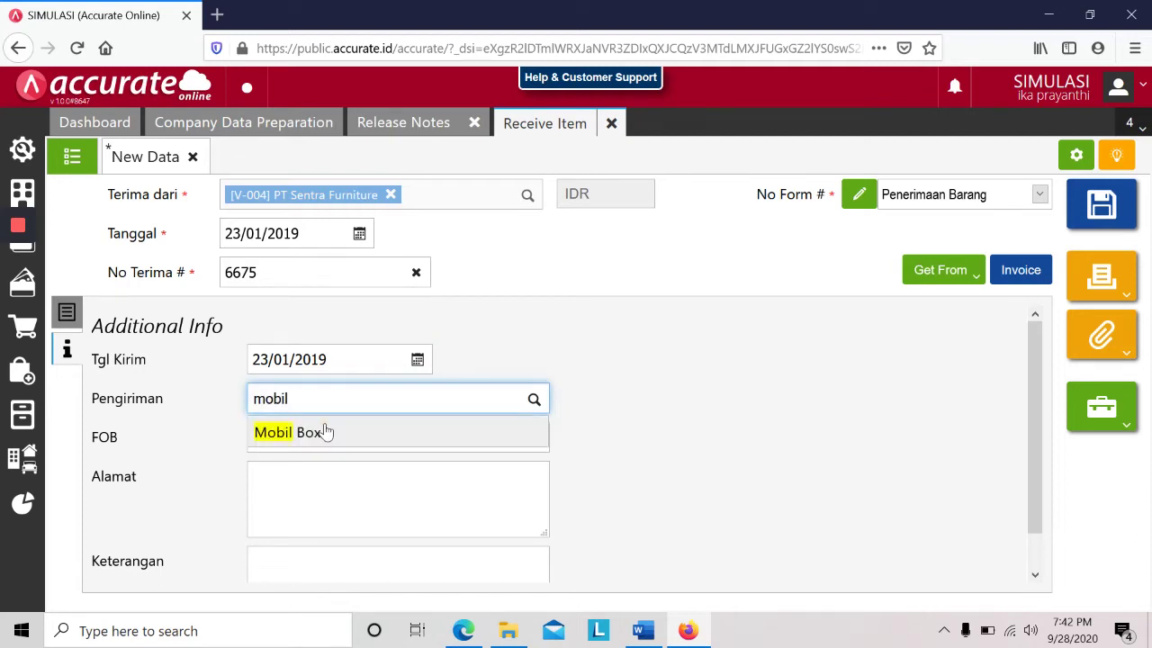
pyautogui.click(325, 433)
pyautogui.click(1102, 207)
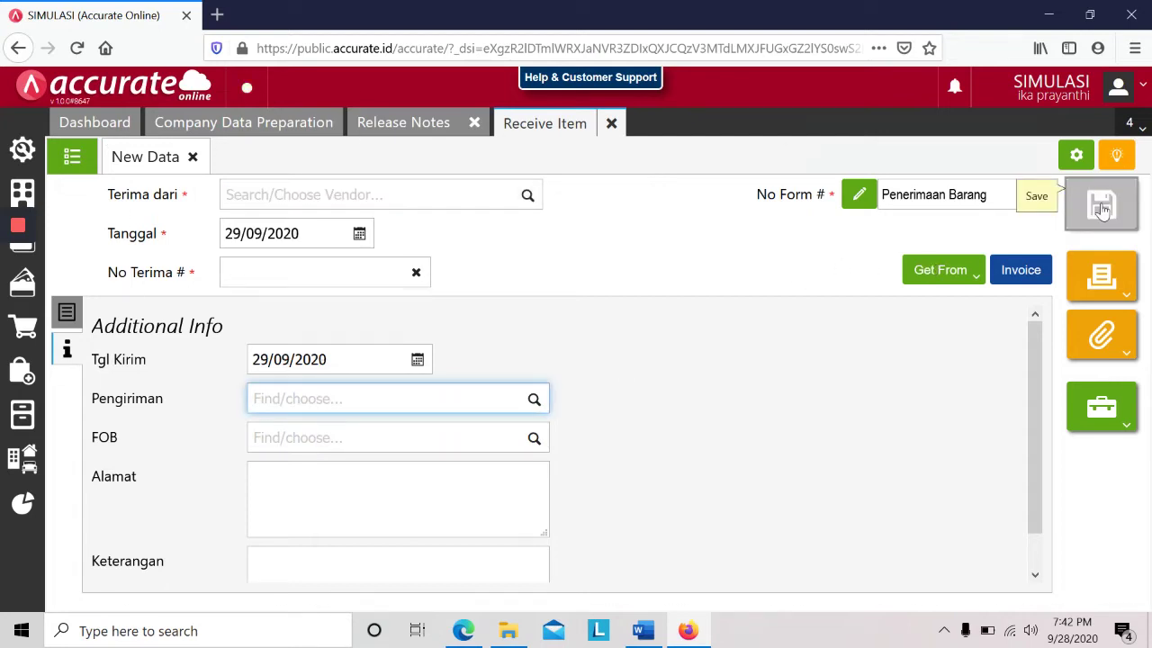
# - Read the PDF's 24 January 2019 goods receipt instructions and choose PT Sentra Furniture as the new receipt's vendor
pyautogui.hotkey('alt', 'Tab')
pyautogui.scroll(-5, 711, 322)
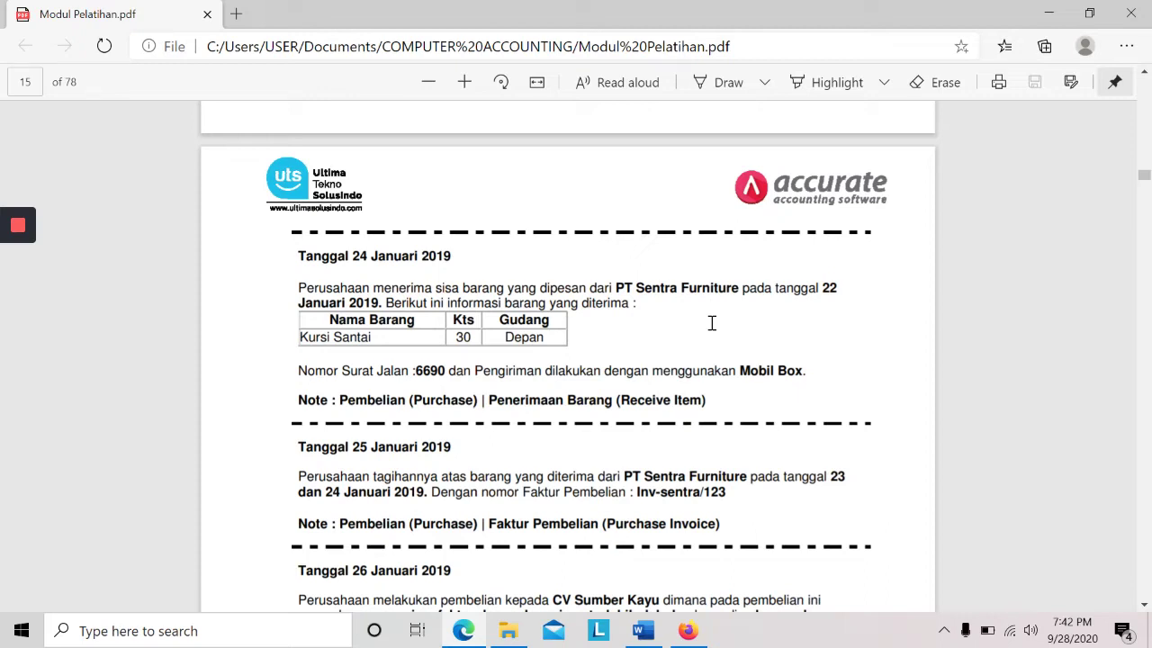
pyautogui.hotkey('alt', 'Tab')
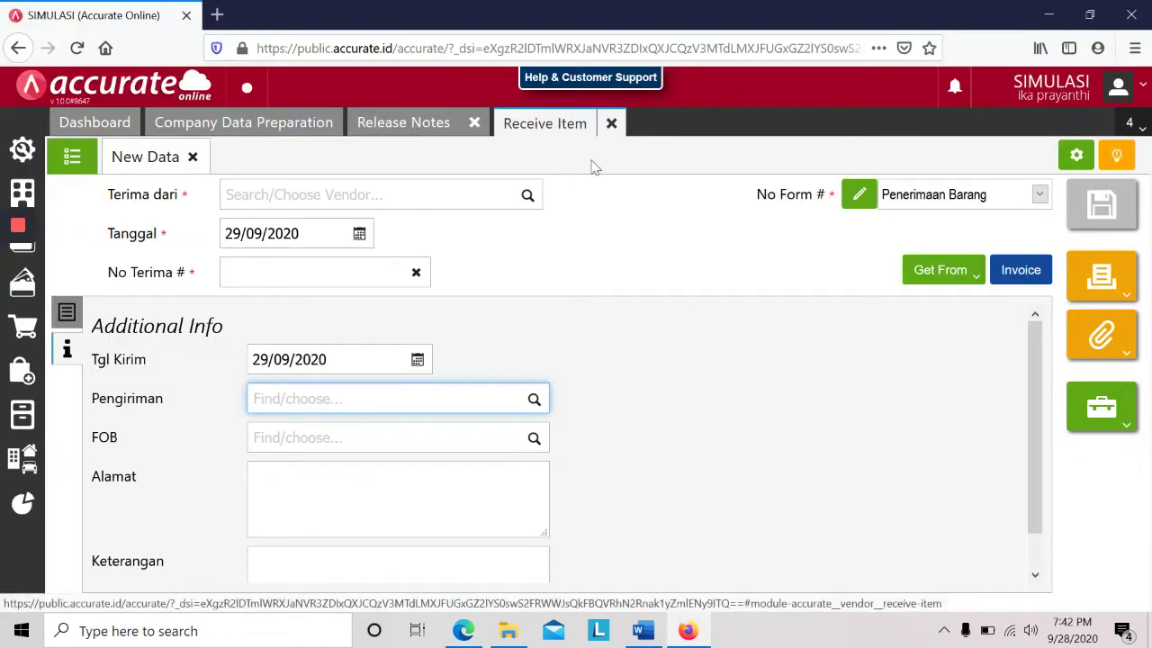
pyautogui.click(384, 193)
pyautogui.write('sentra')
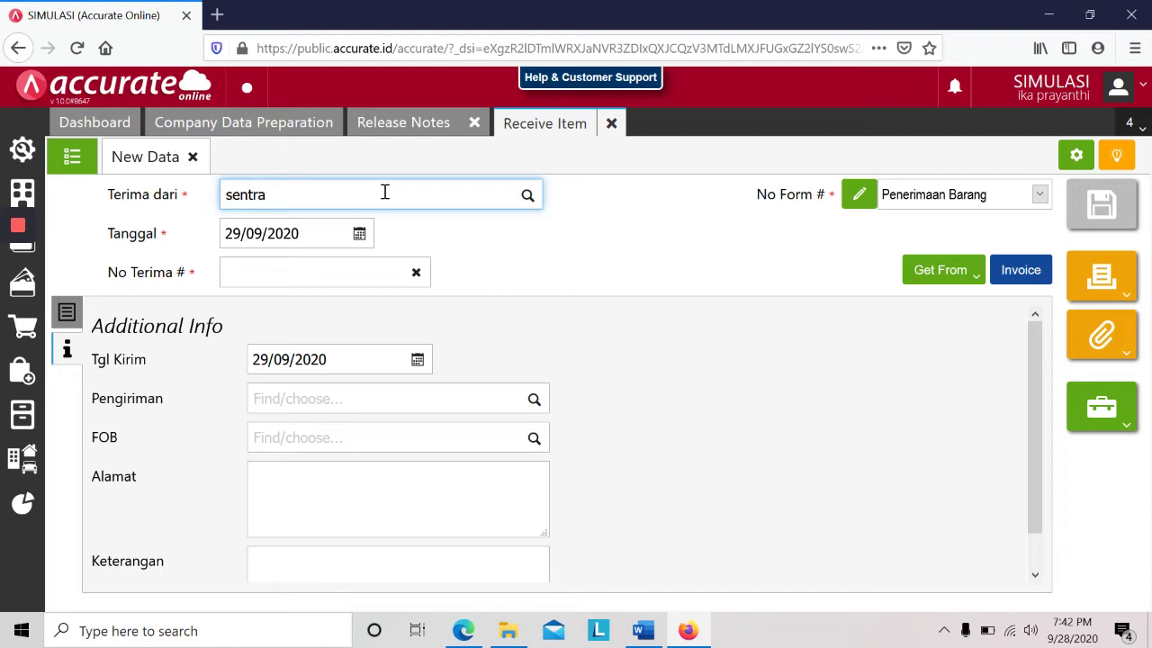
pyautogui.click(356, 230)
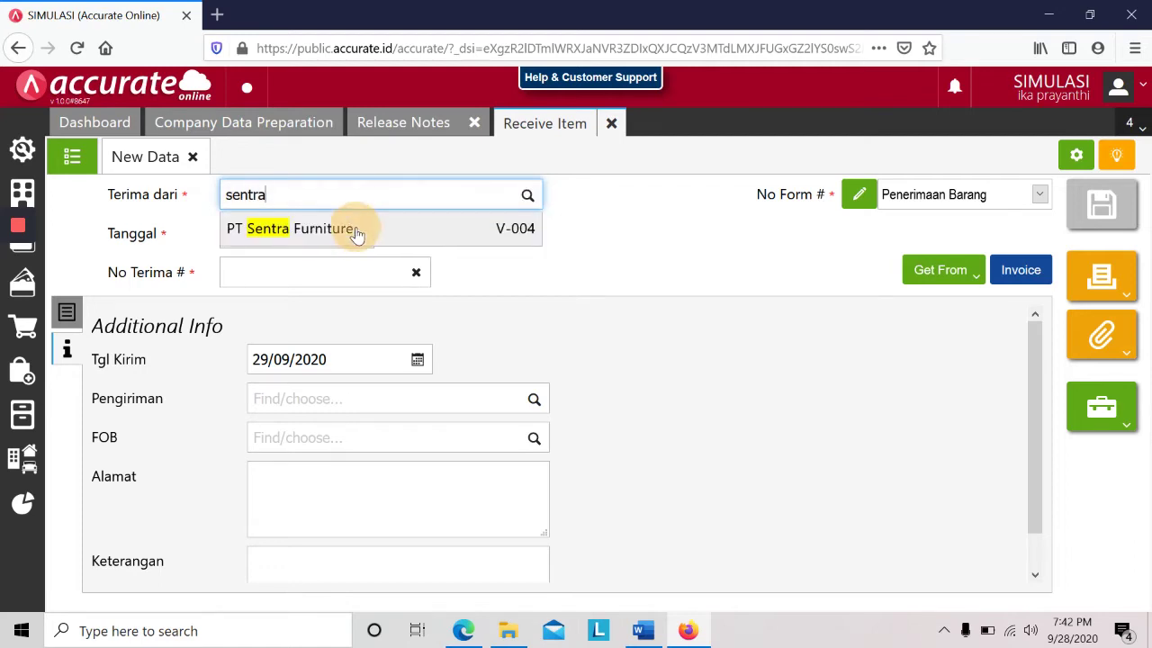
# - Set the new receipt's date to 24/01/2019 and enter the PDF's delivery note number, 6690, as the receipt number
pyautogui.hotkey('alt', 'Tab')
pyautogui.hotkey('alt', 'Tab')
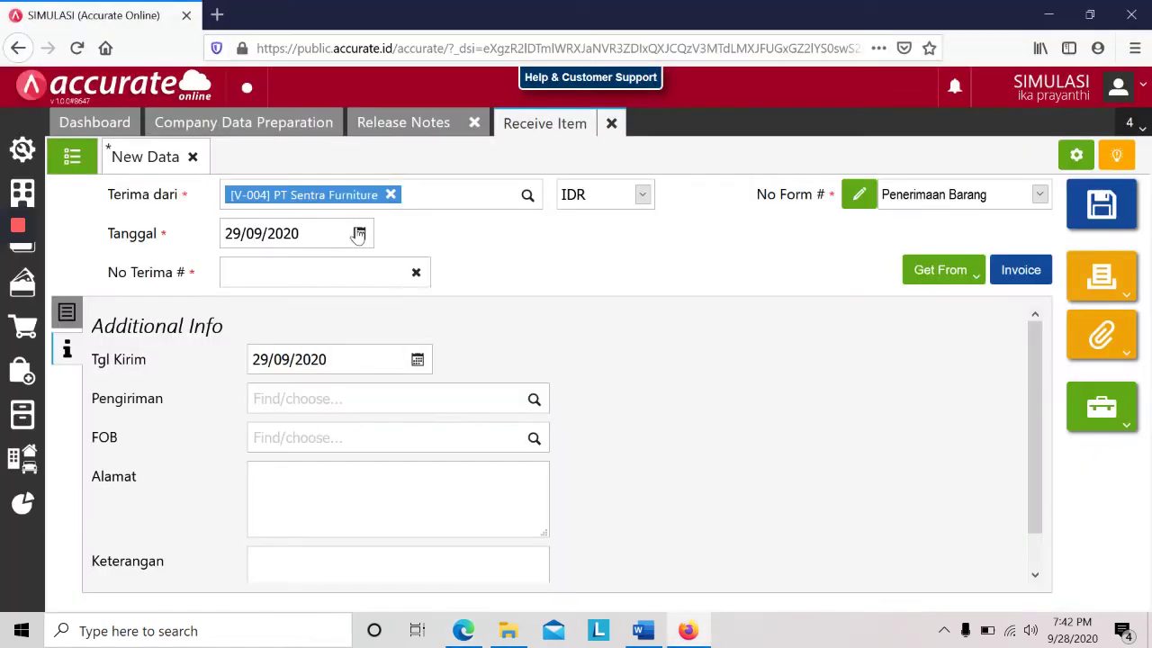
pyautogui.click(312, 239)
pyautogui.write('24/01/2019')
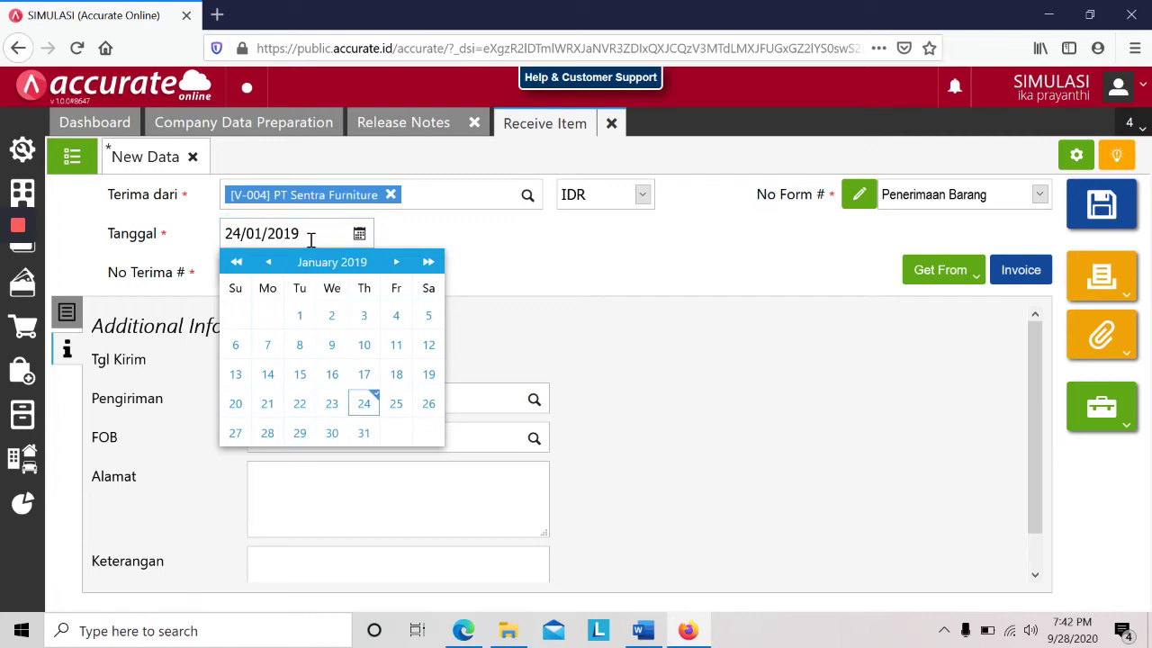
pyautogui.click(369, 402)
pyautogui.click(324, 263)
pyautogui.hotkey('alt', 'Tab')
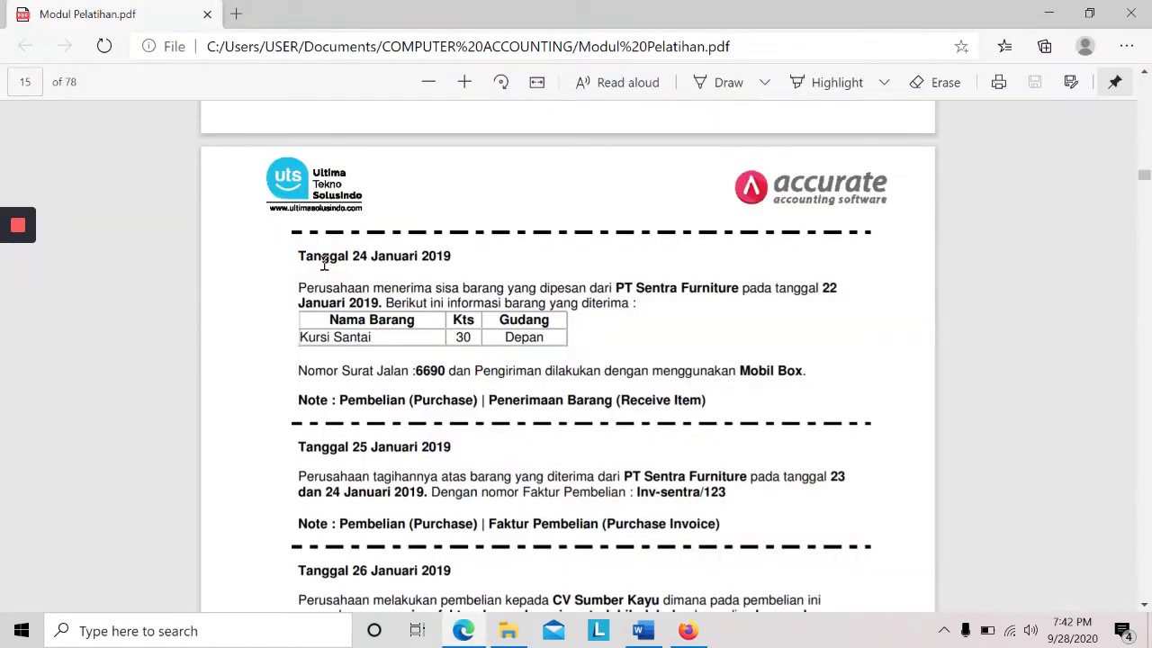
pyautogui.hotkey('alt', 'Tab')
pyautogui.write('6690')
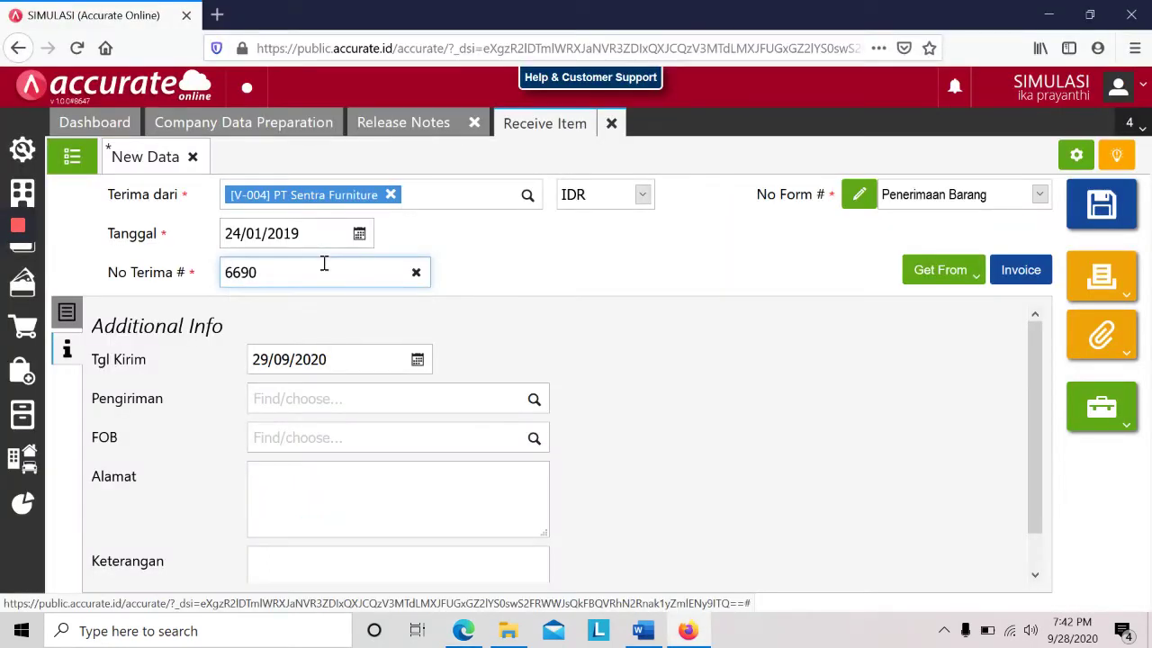
# - Copy the remaining 30 PCS of Kursi Santai from PT Sentra Furniture's purchase order into the goods receipt
pyautogui.click(68, 312)
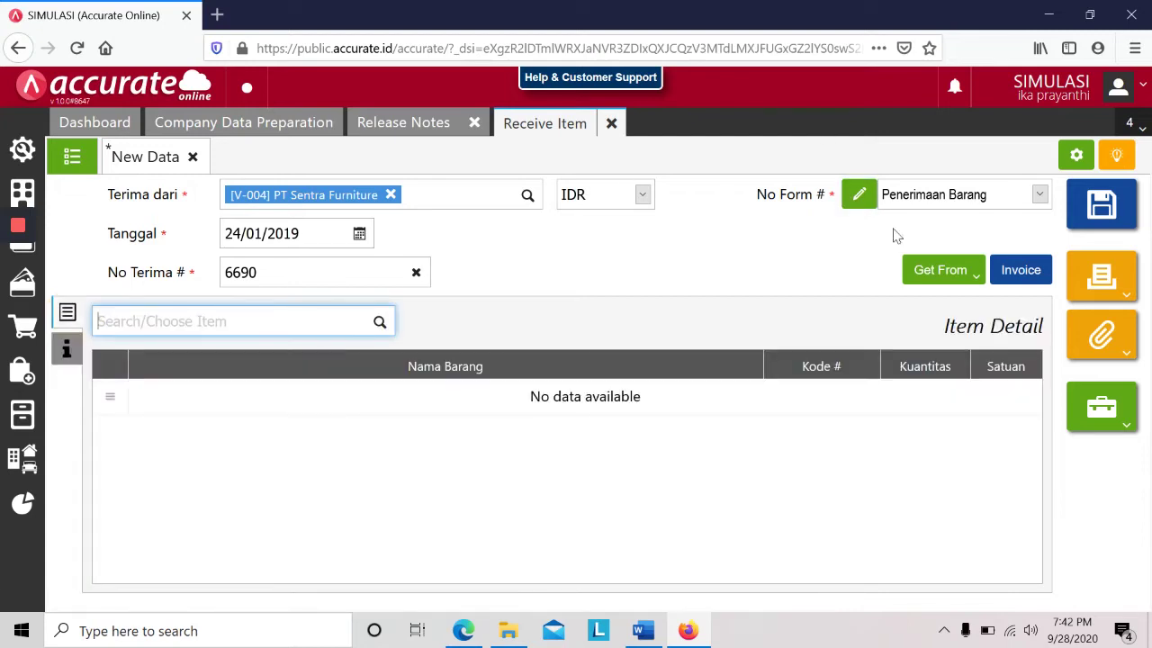
pyautogui.click(975, 274)
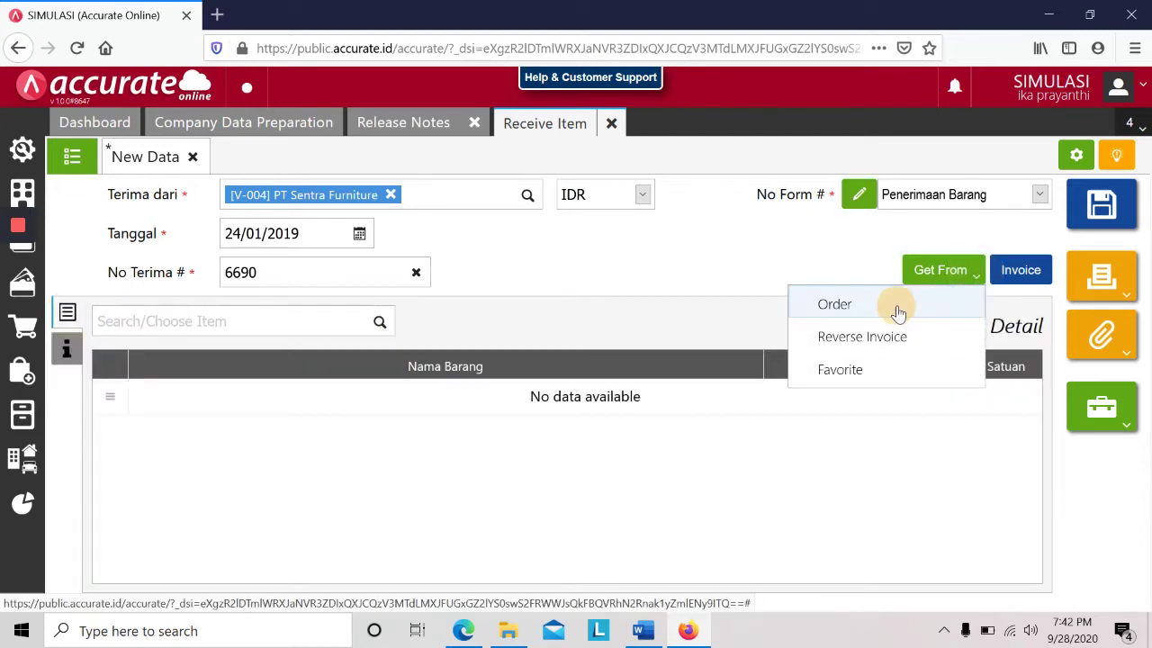
pyautogui.click(897, 306)
pyautogui.click(633, 199)
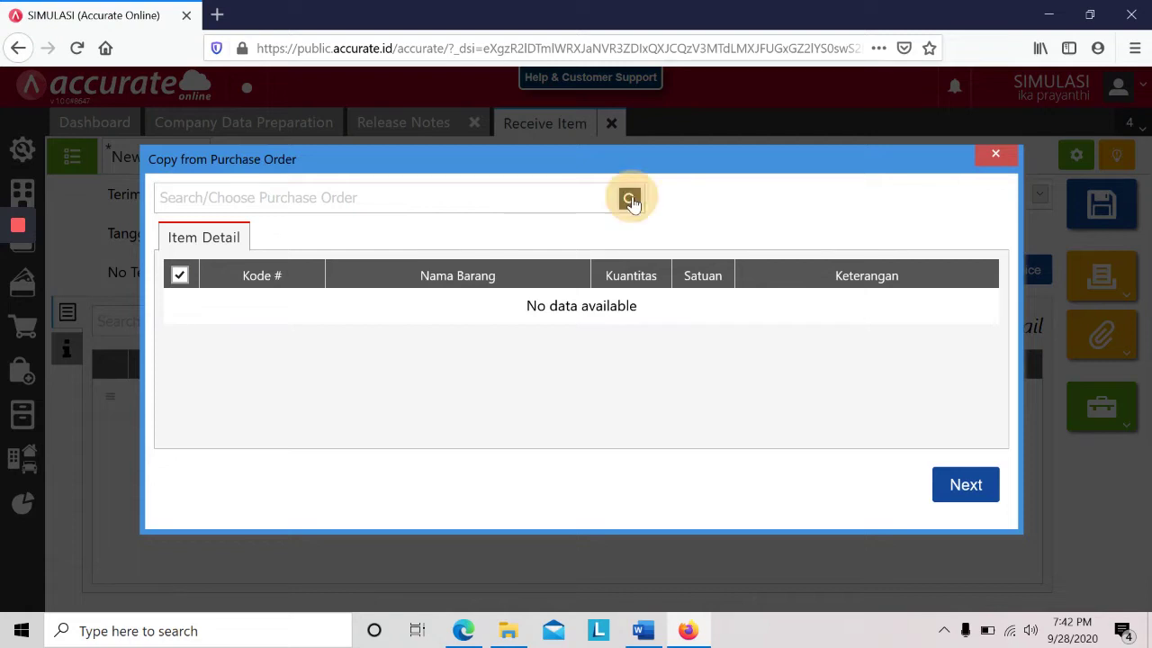
pyautogui.click(508, 239)
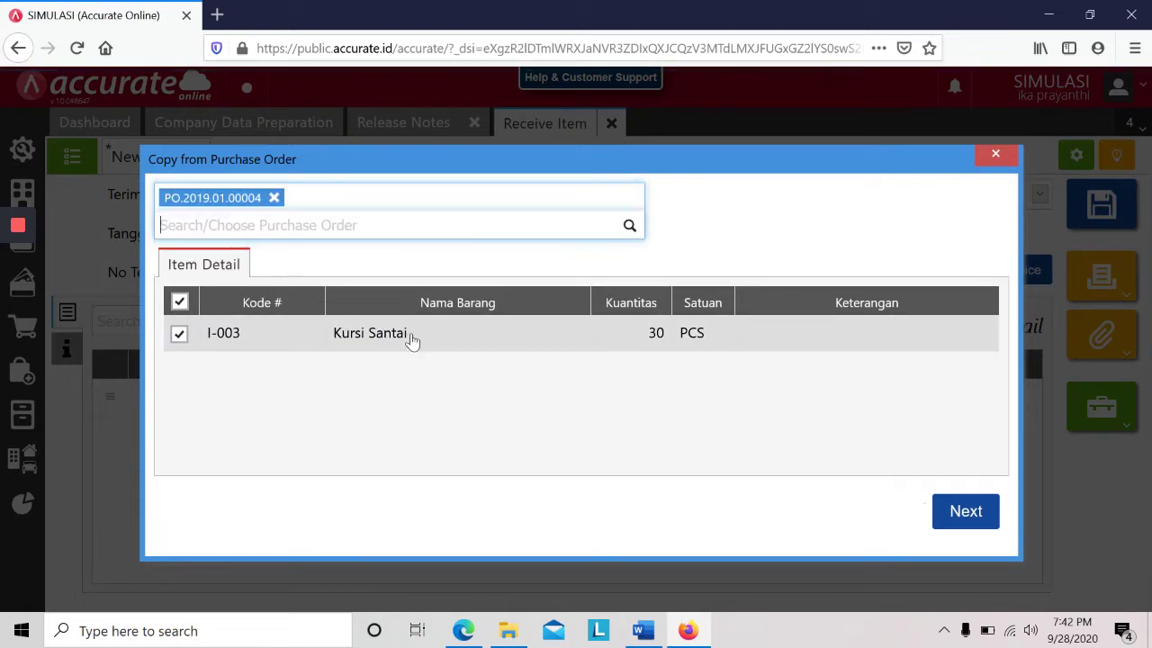
pyautogui.click(952, 512)
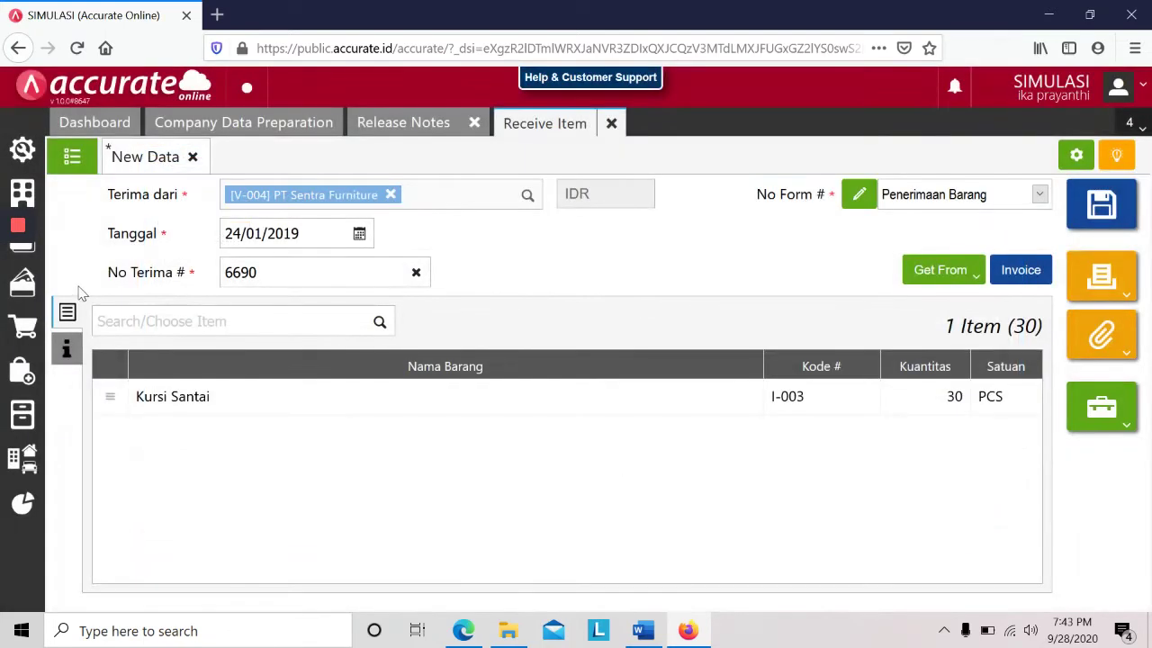
# - Set the goods receipt's shipping method to Mobil Box in its additional information
pyautogui.click(67, 349)
pyautogui.click(271, 397)
pyautogui.write('mobil')
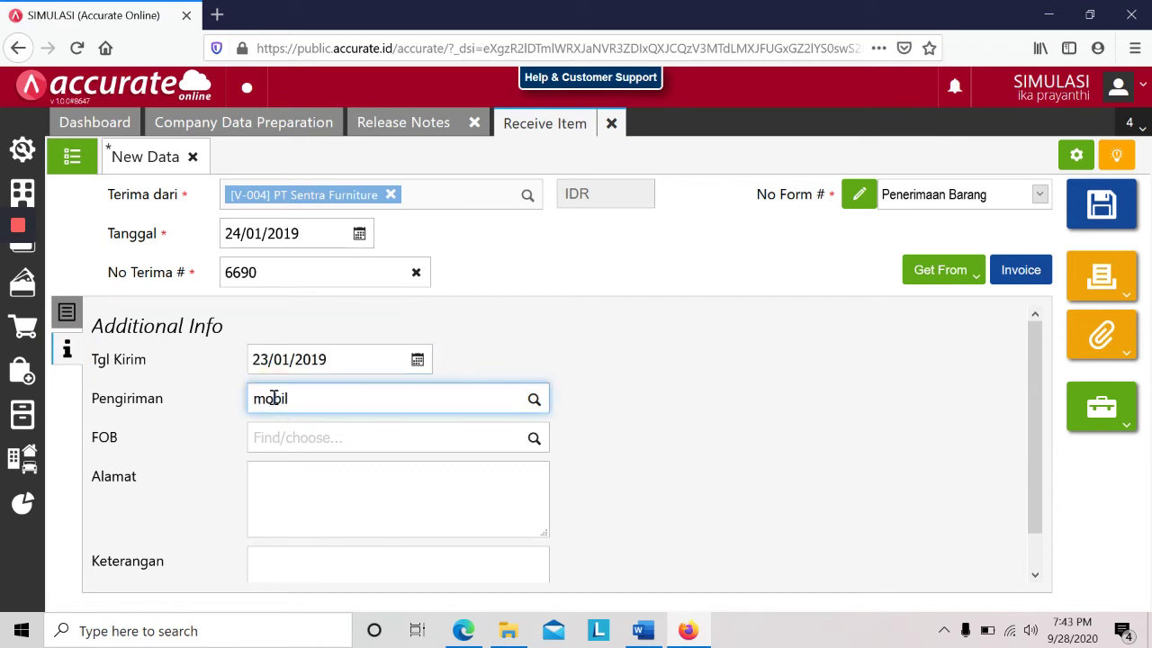
pyautogui.click(326, 430)
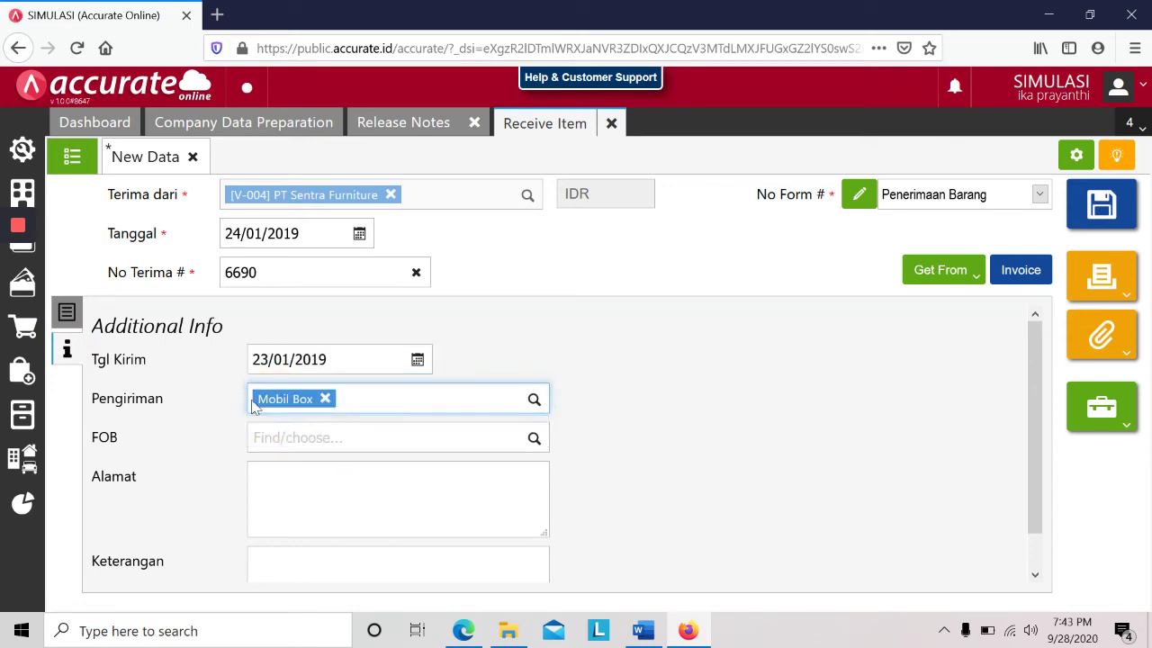
# - Check Kursi Santai's quantity and warehouse in its item details, and save the goods receipt
pyautogui.click(66, 311)
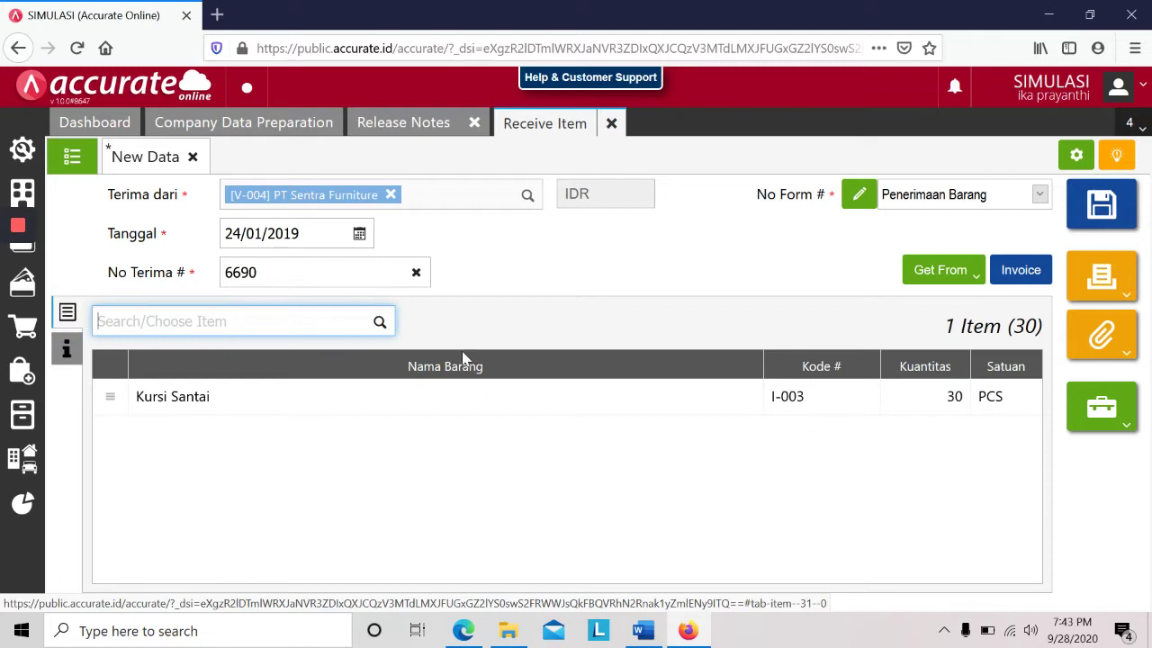
pyautogui.click(549, 392)
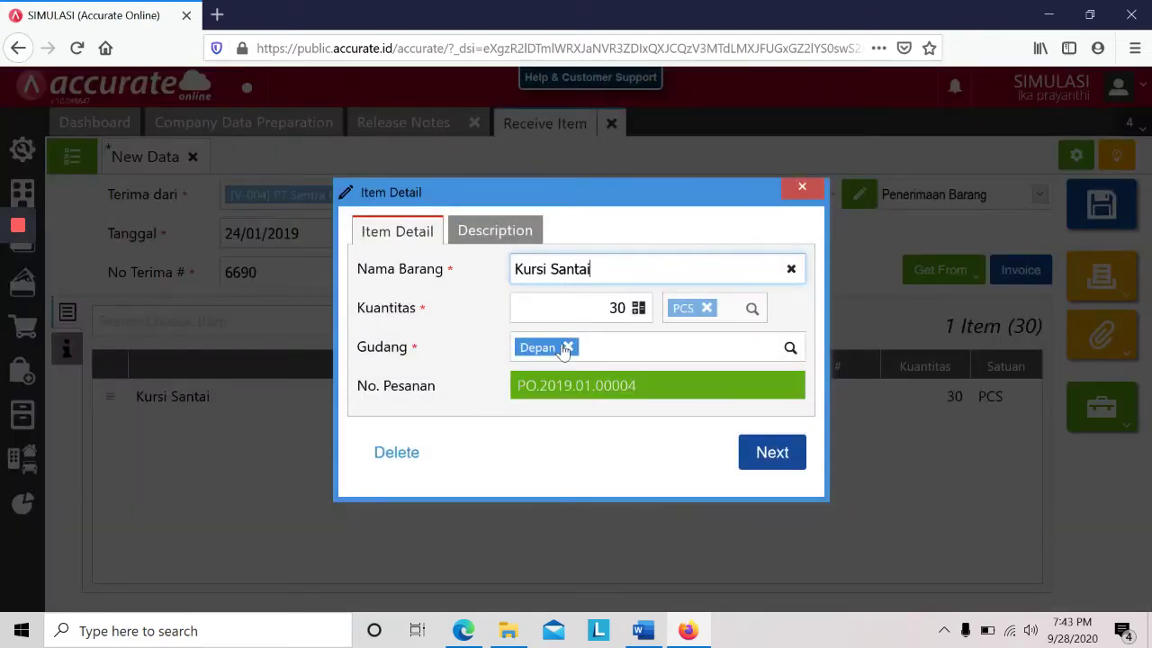
pyautogui.click(784, 460)
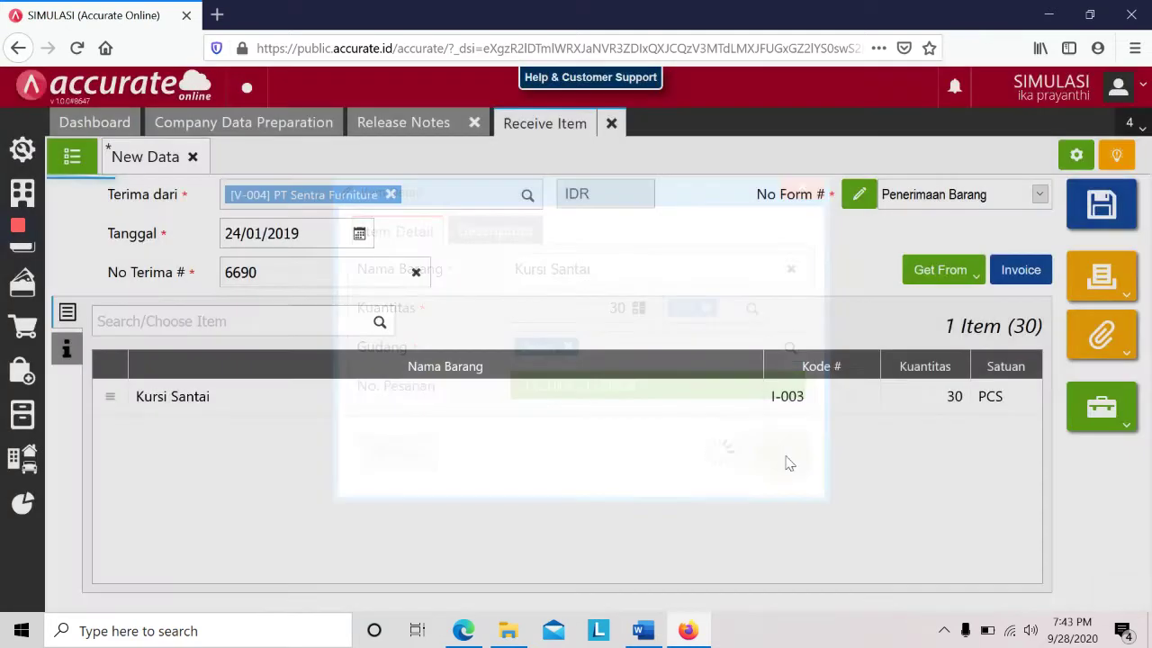
pyautogui.click(1114, 216)
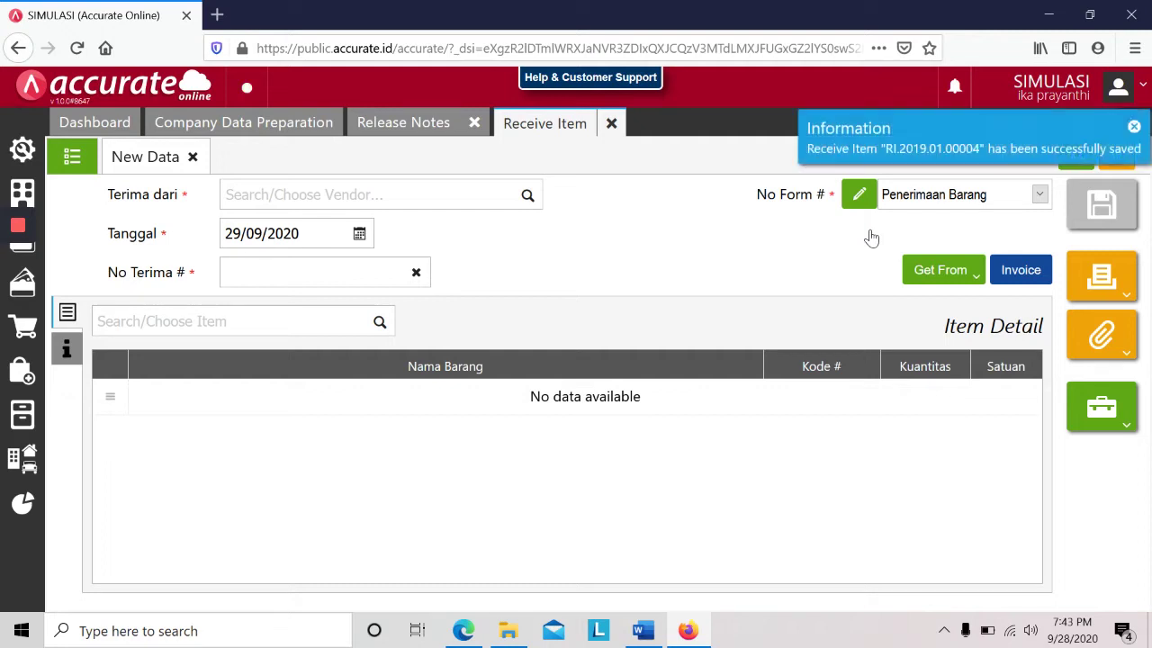
# - Read the PDF's 25 January 2019 purchase invoice instructions, then close the Receive Item form and reduce the Accurate Online window
pyautogui.hotkey('alt', 'Tab')
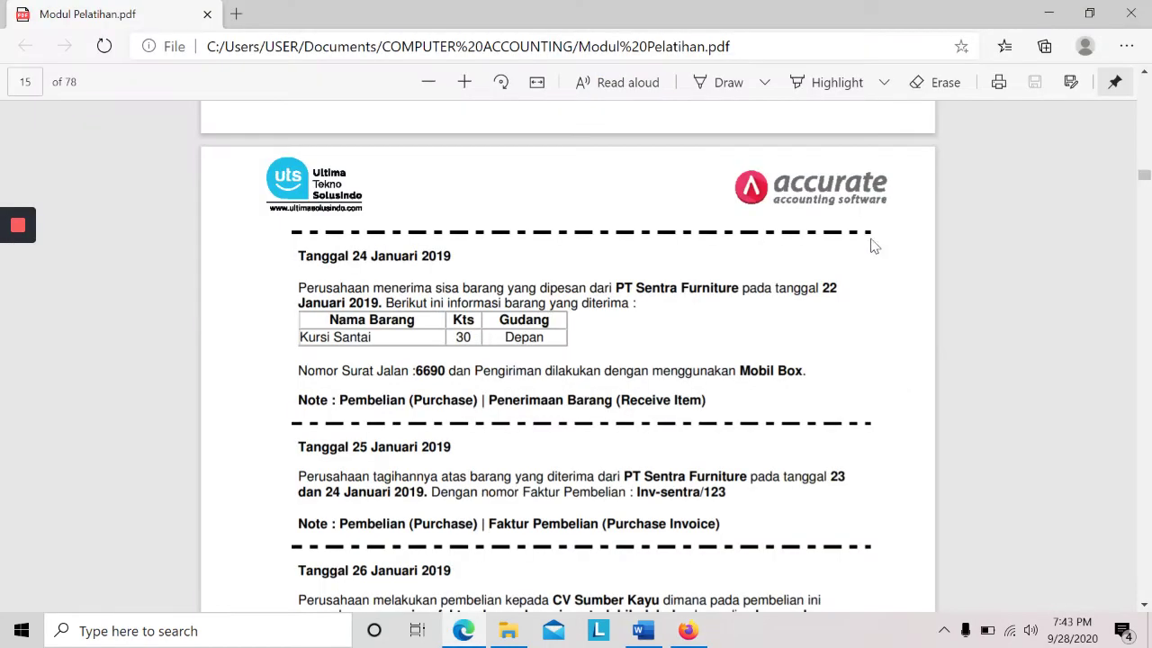
pyautogui.scroll(-3, 867, 320)
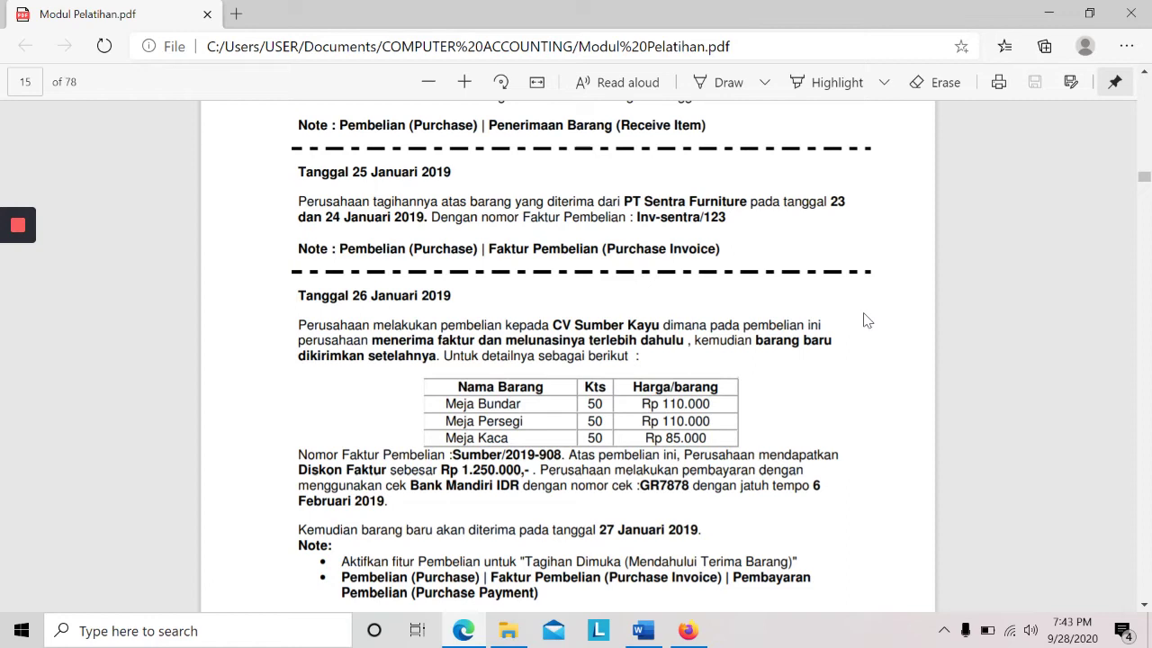
pyautogui.hotkey('alt', 'Tab')
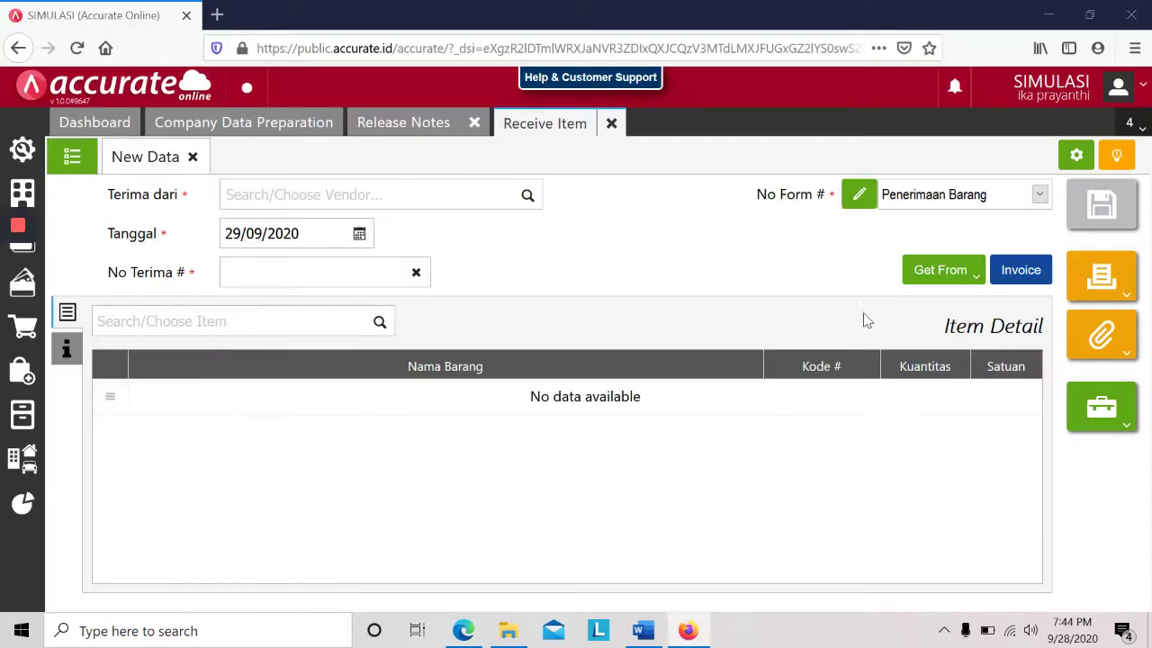
pyautogui.click(612, 124)
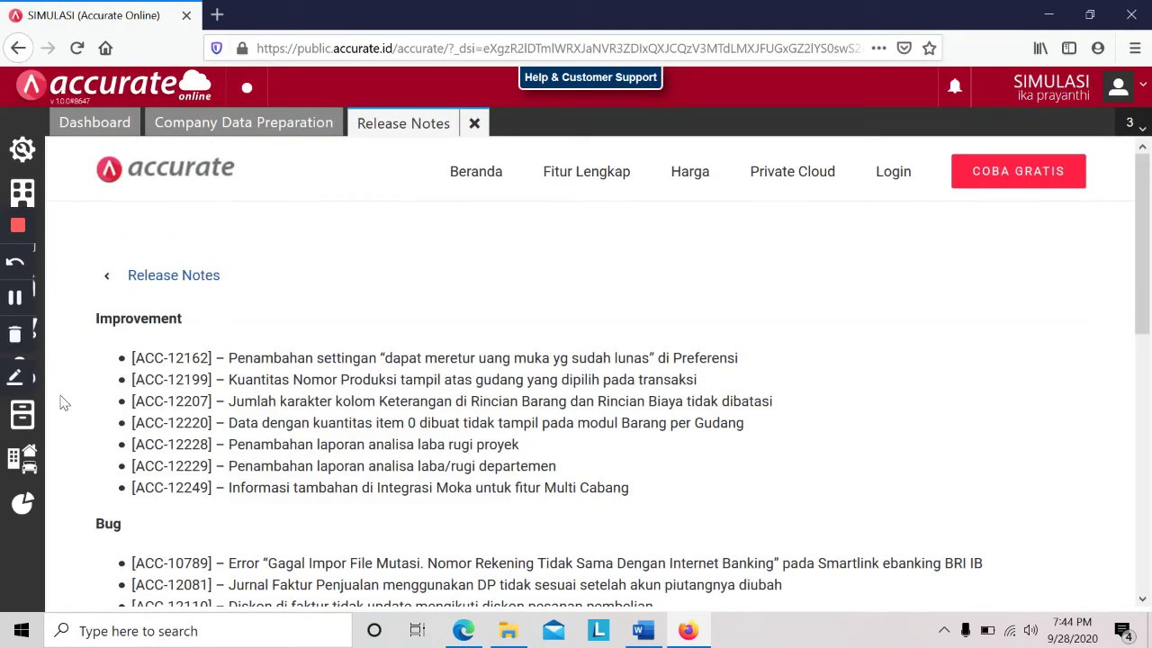
pyautogui.click(1089, 14)
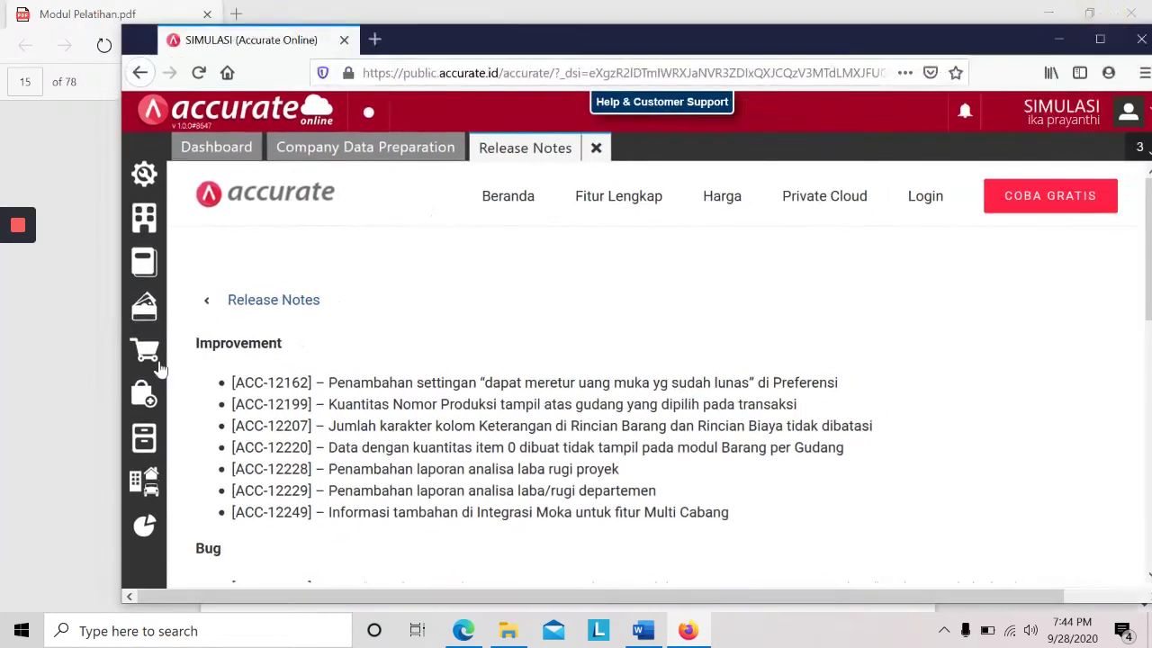
# - Open a new purchase invoice and choose PT Sentra Furniture as the vendor, as given in Modul Pelatihan.pdf
pyautogui.click(144, 394)
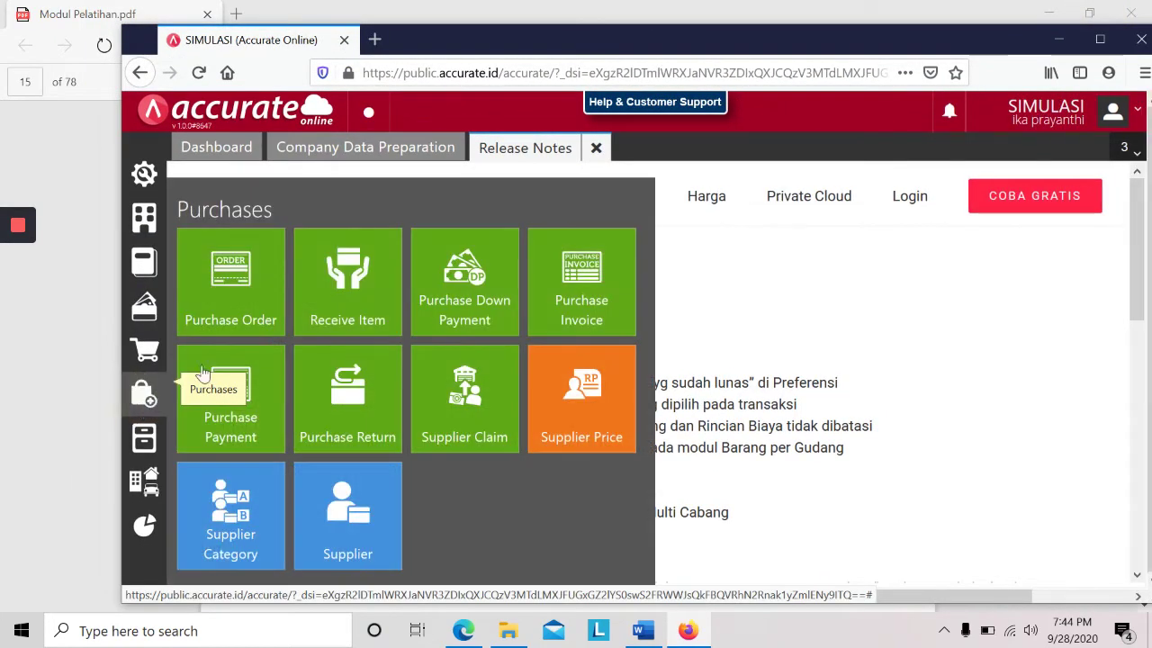
pyautogui.click(581, 286)
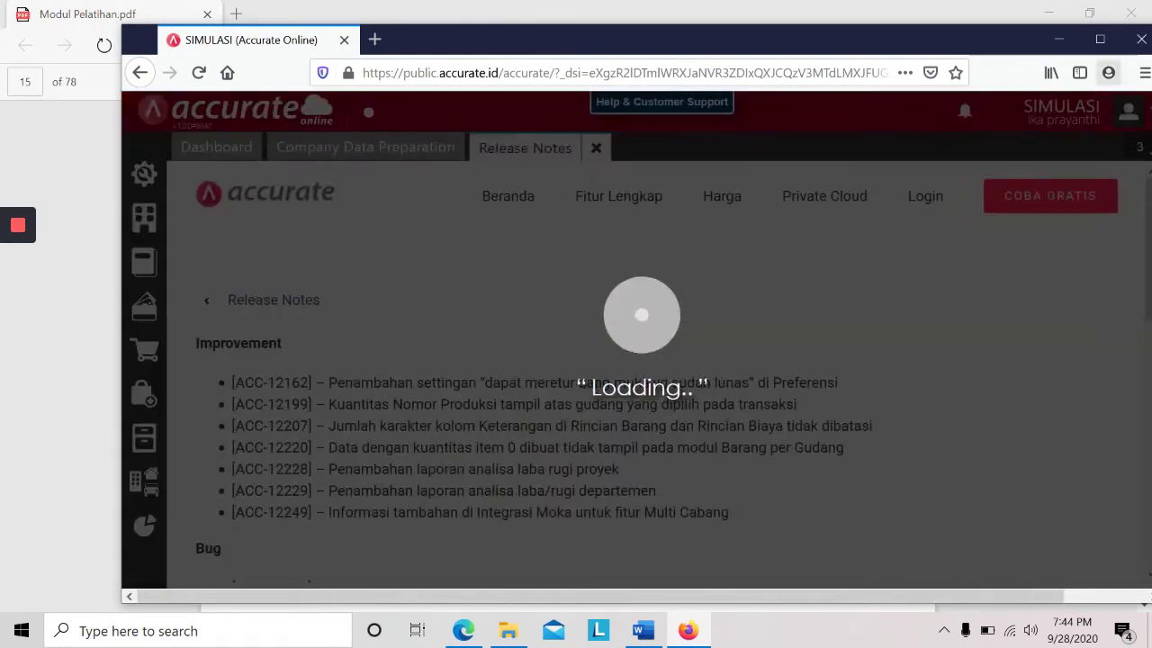
pyautogui.click(1099, 39)
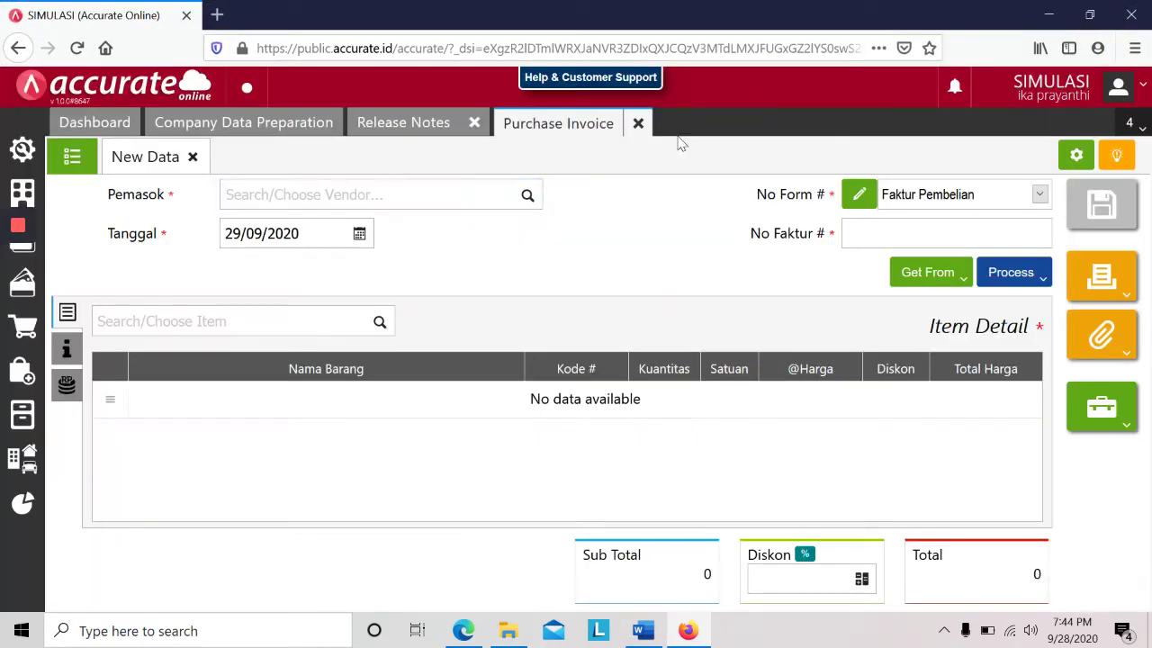
pyautogui.click(444, 200)
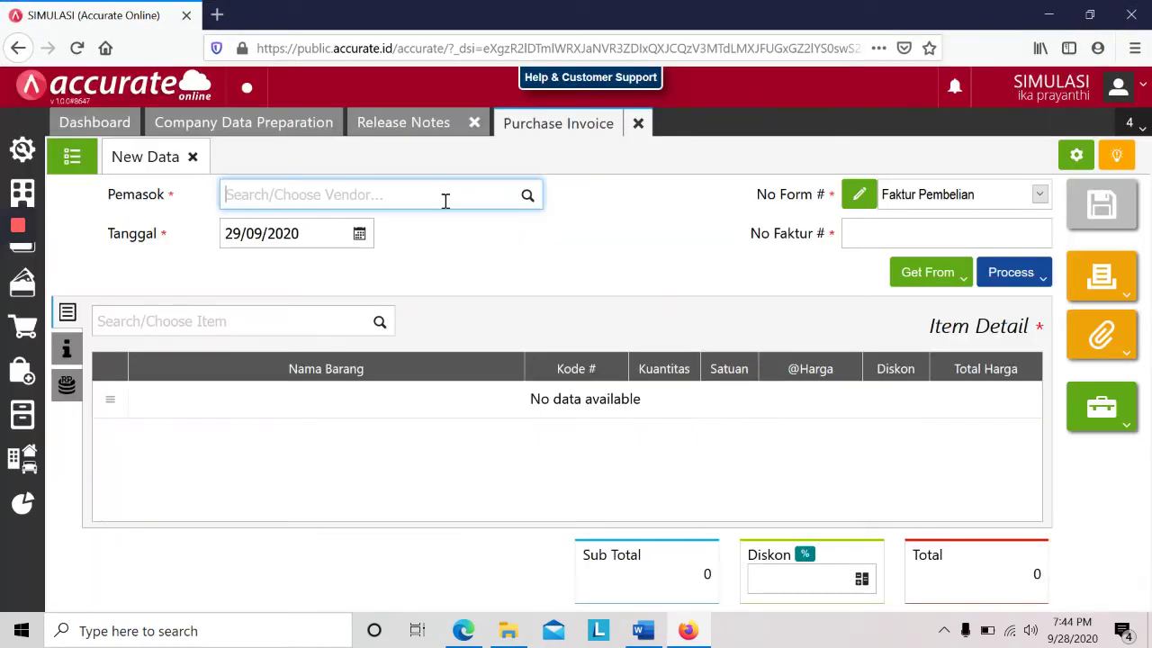
pyautogui.hotkey('alt', 'Tab')
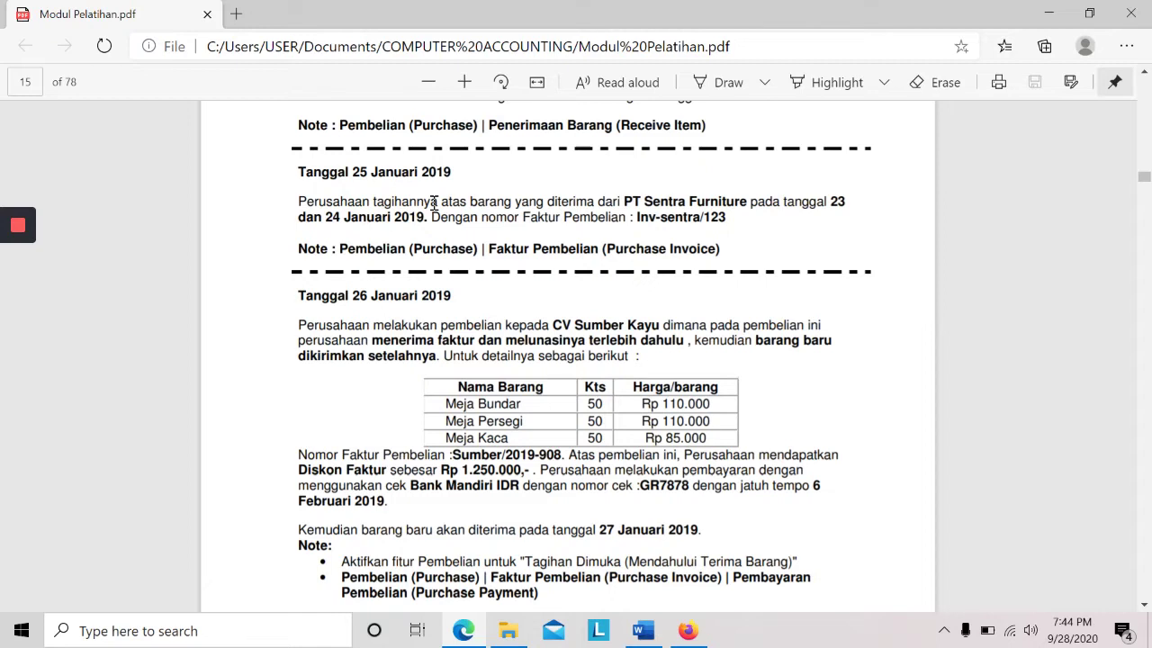
pyautogui.hotkey('alt', 'Tab')
pyautogui.write('sent')
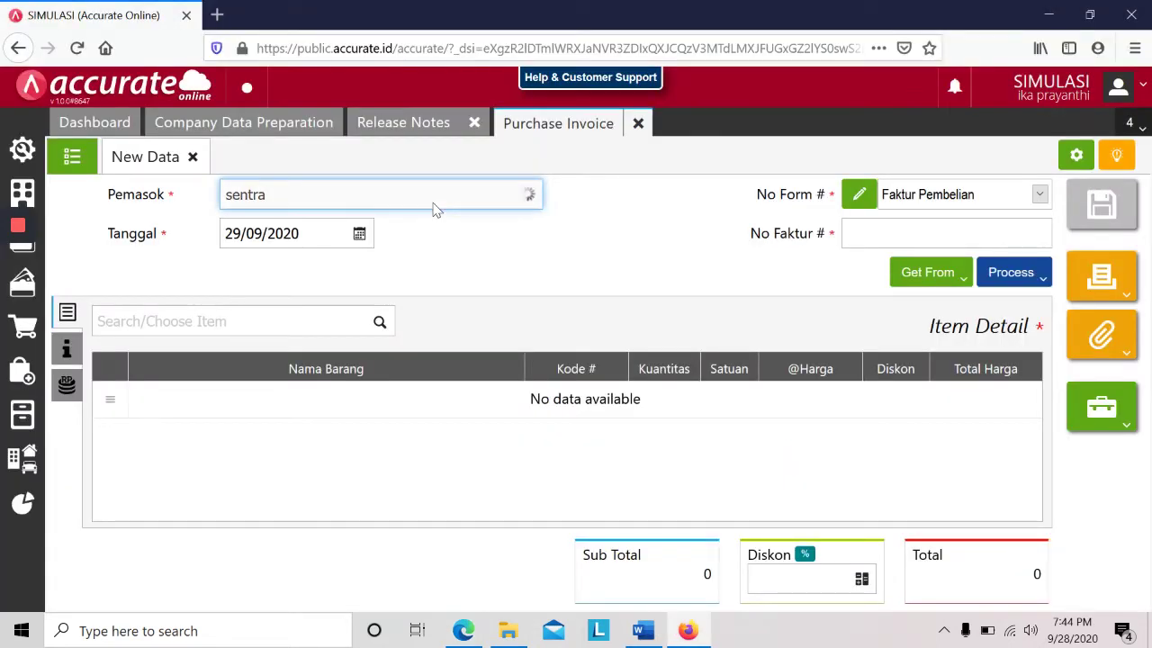
pyautogui.click(415, 228)
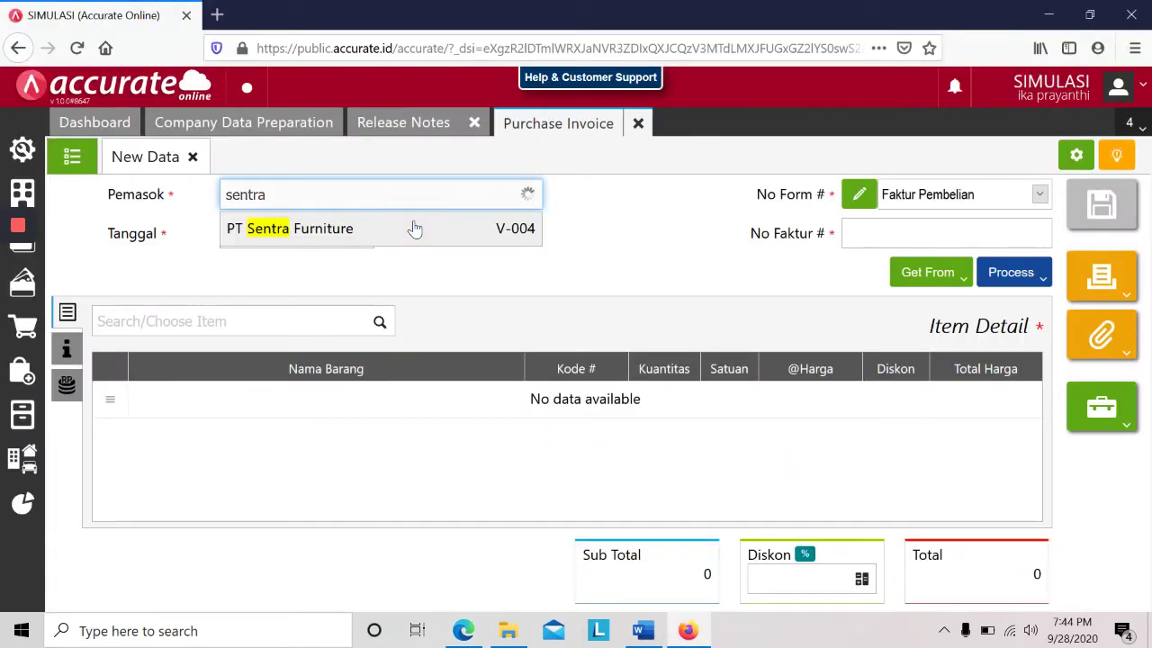
# - Set the purchase invoice date to 25/01/2019, as given in the training module
pyautogui.click(286, 236)
pyautogui.click(279, 234)
pyautogui.hotkey('alt', 'Tab')
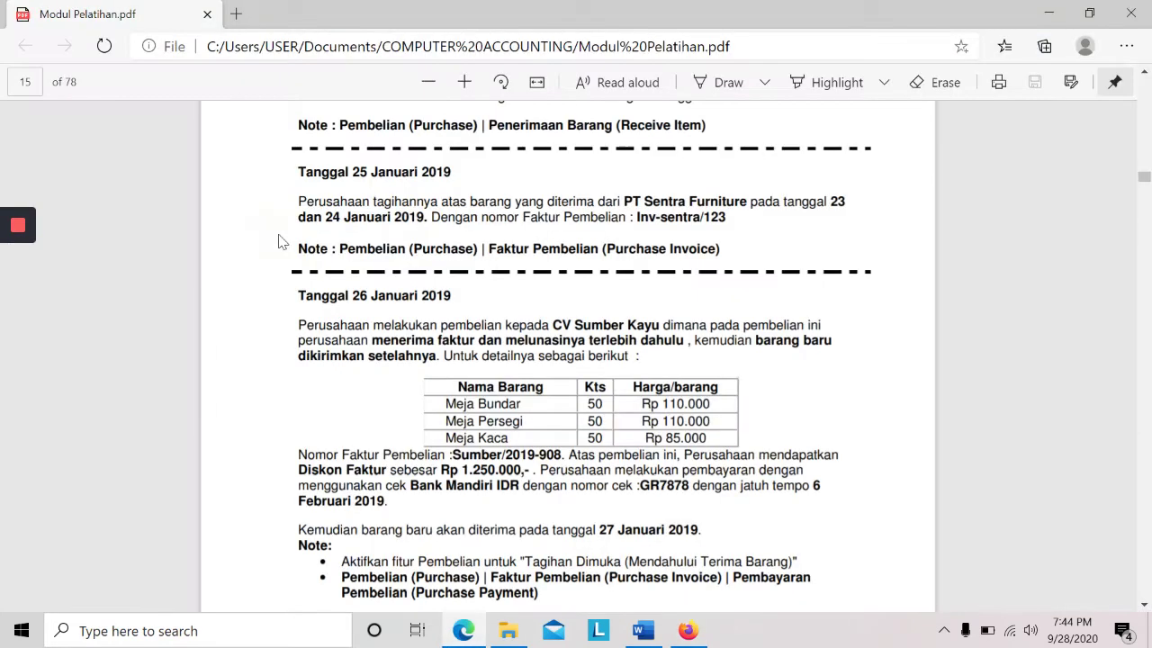
pyautogui.hotkey('alt', 'Tab')
pyautogui.write('25/01/2019')
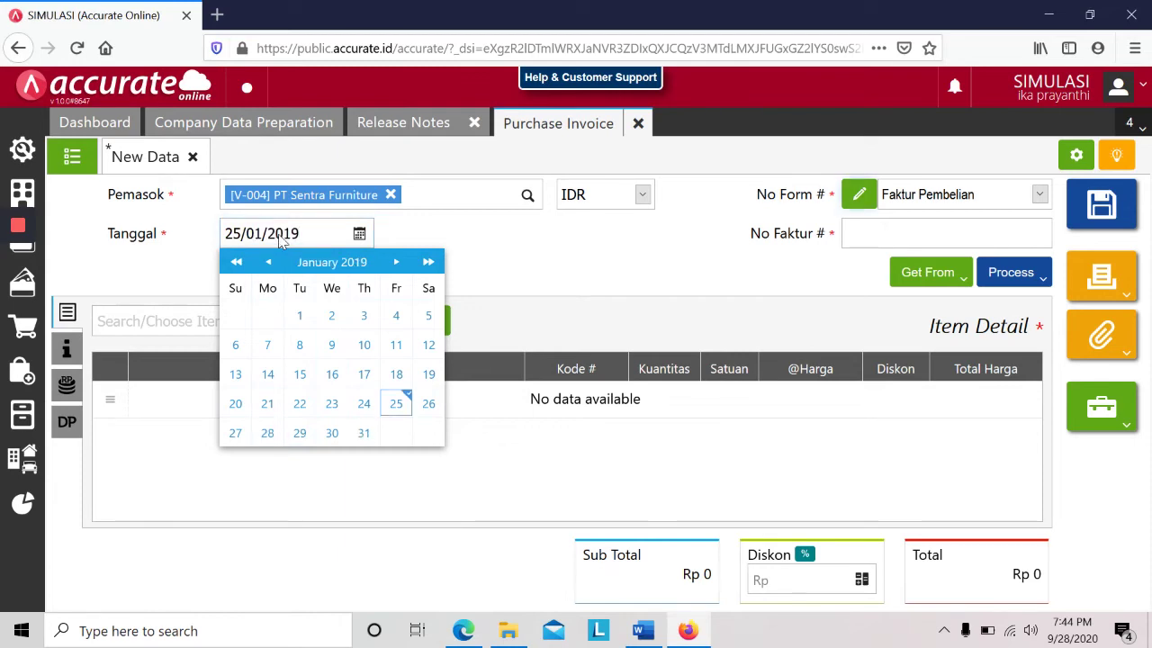
pyautogui.click(397, 406)
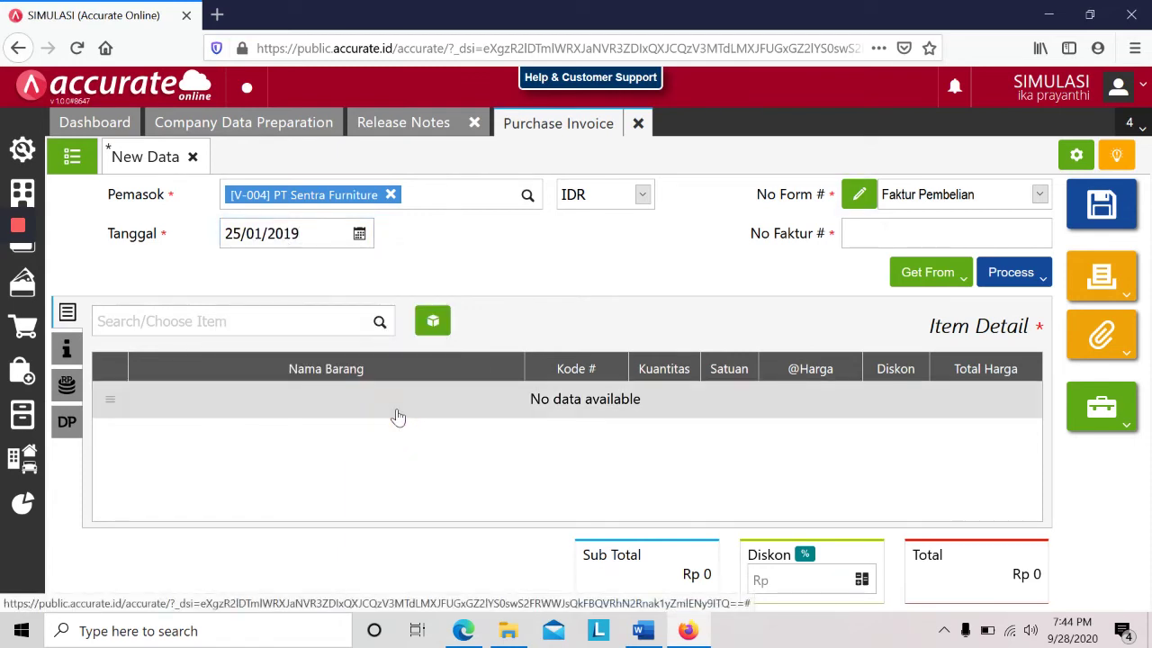
# - Try to pull the item lines into the invoice from a Receive Item record before entering the invoice number
pyautogui.click(944, 284)
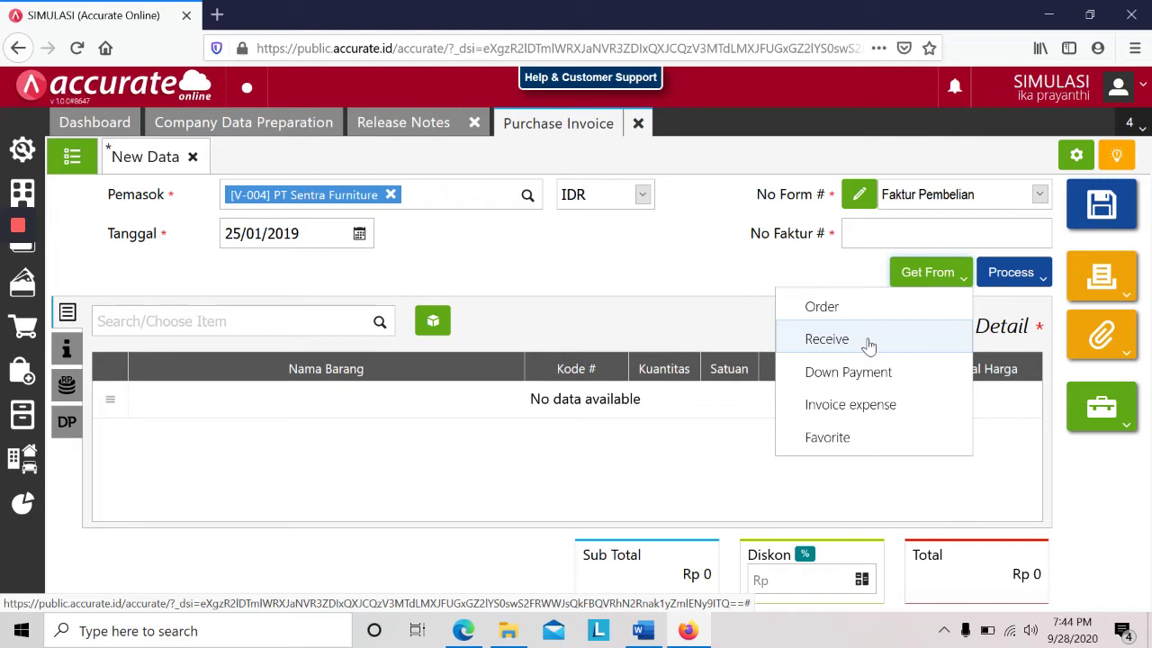
pyautogui.click(868, 342)
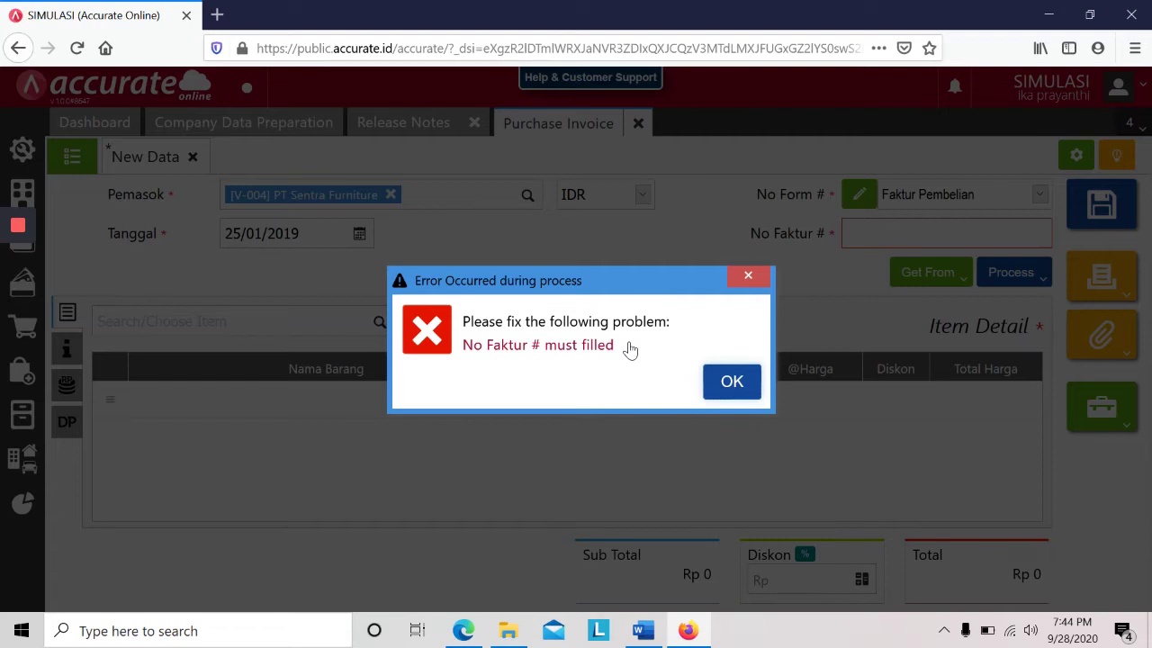
pyautogui.click(747, 380)
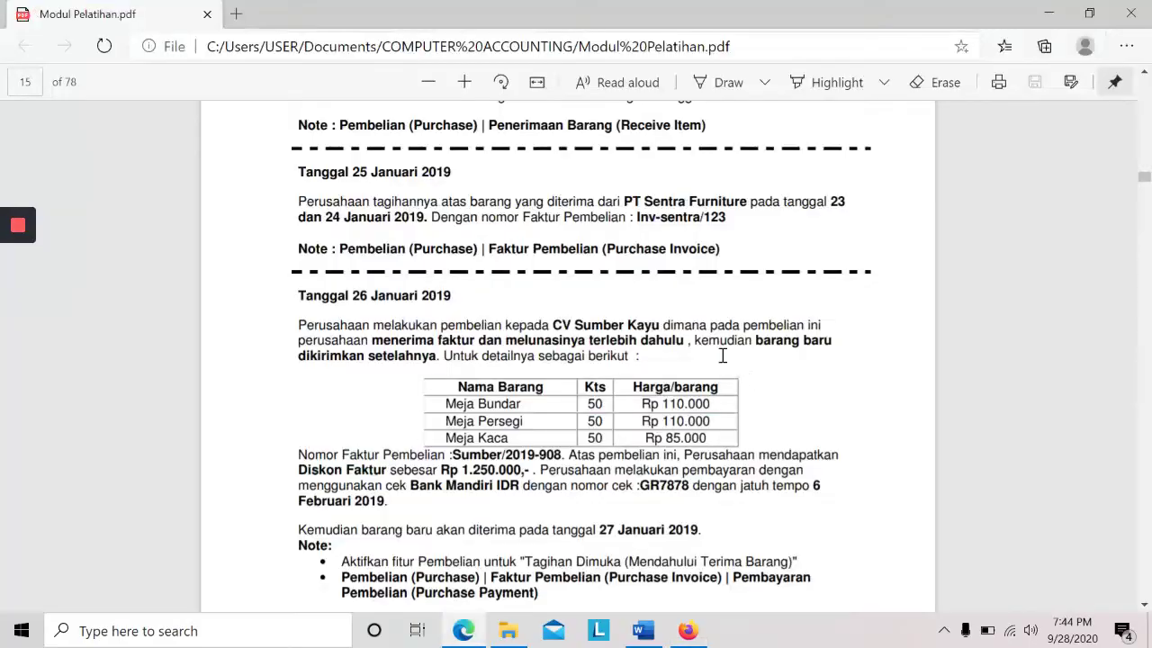
# - Copy the invoice number Inv-sentra/123 from Modul Pelatihan.pdf into the No Faktur # field of the purchase invoice
pyautogui.click(726, 217)
pyautogui.moveTo(726, 217); pyautogui.dragTo(662, 224)
pyautogui.hotkey('ctrl', 'c')
pyautogui.hotkey('alt', 'Tab')
pyautogui.click(915, 227)
pyautogui.hotkey('ctrl', 'v')
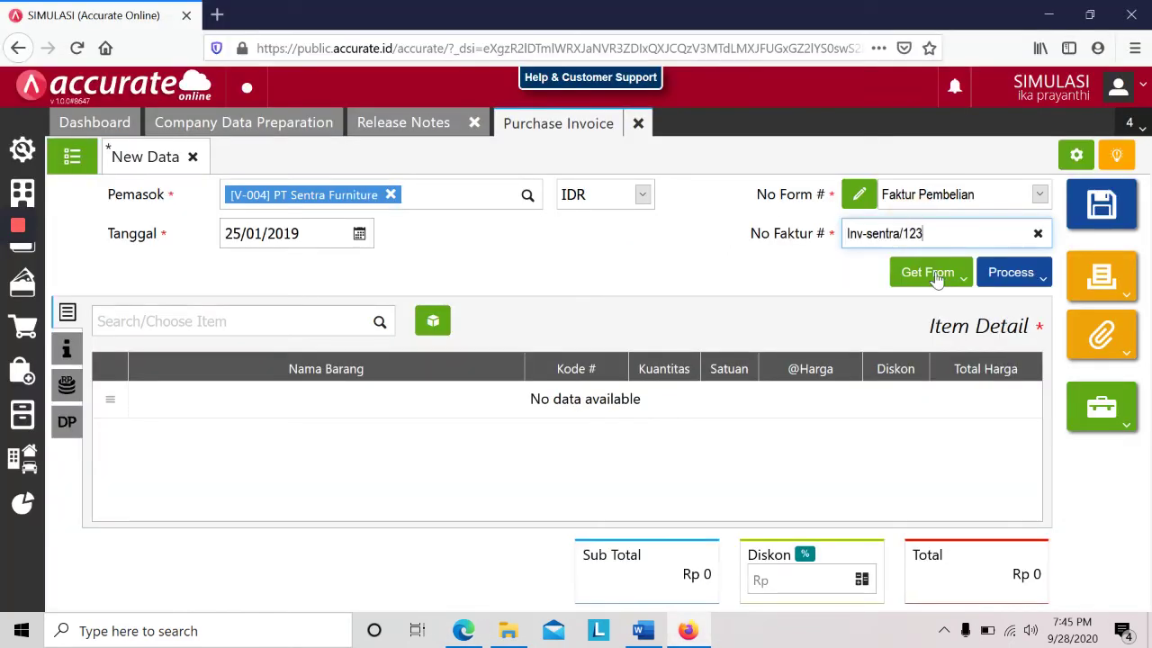
# - Copy all item lines from Receive Item records 6690 and 6675 into the invoice, checking the receipt dates against the training module
pyautogui.click(929, 273)
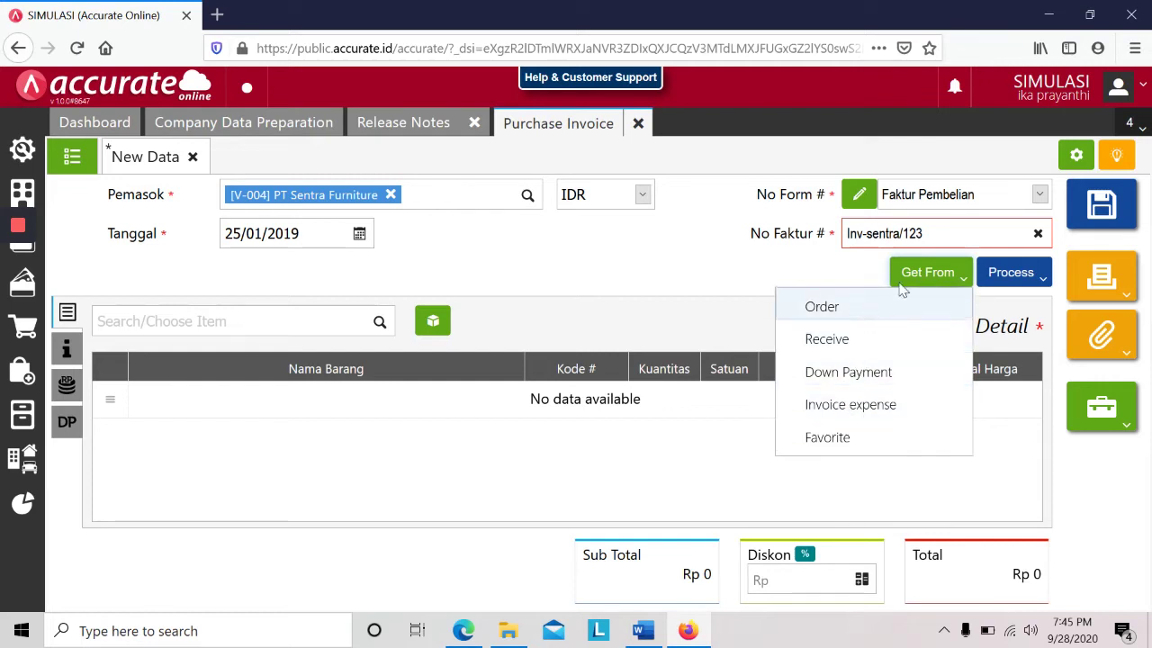
pyautogui.click(863, 341)
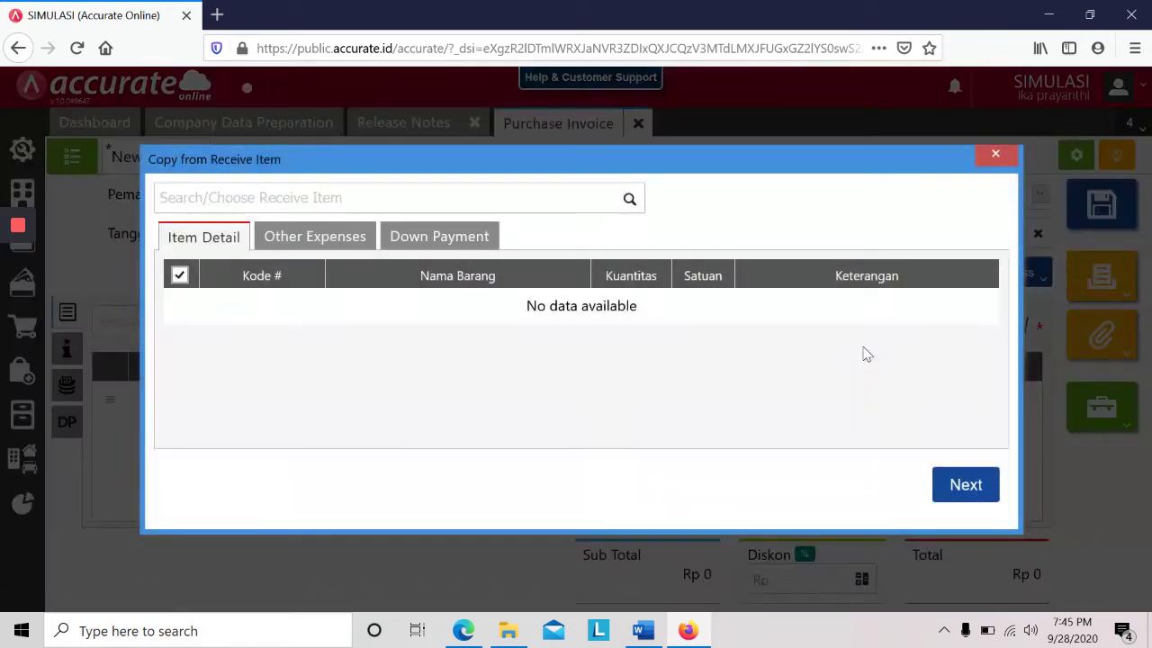
pyautogui.click(630, 198)
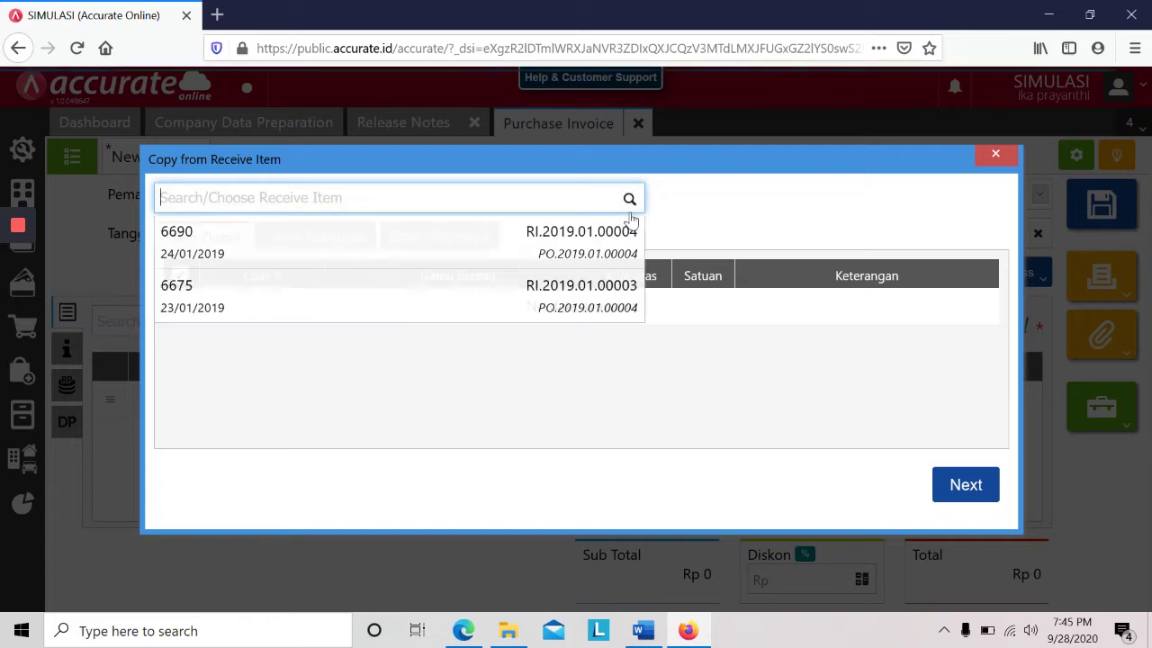
pyautogui.click(624, 254)
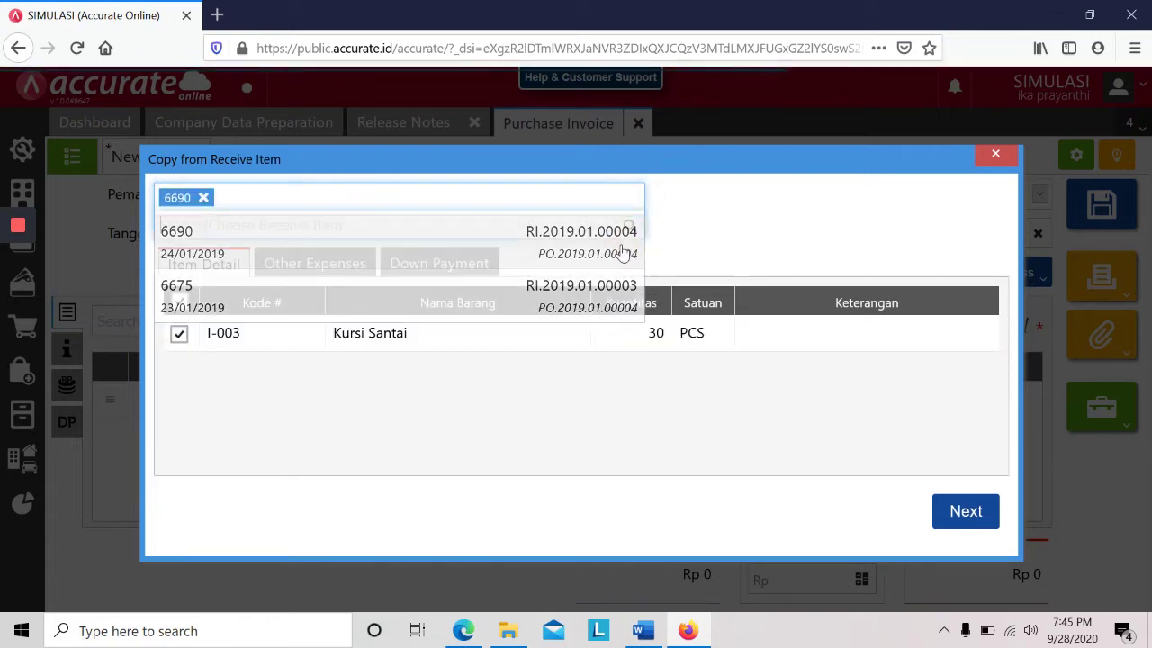
pyautogui.hotkey('alt', 'Tab')
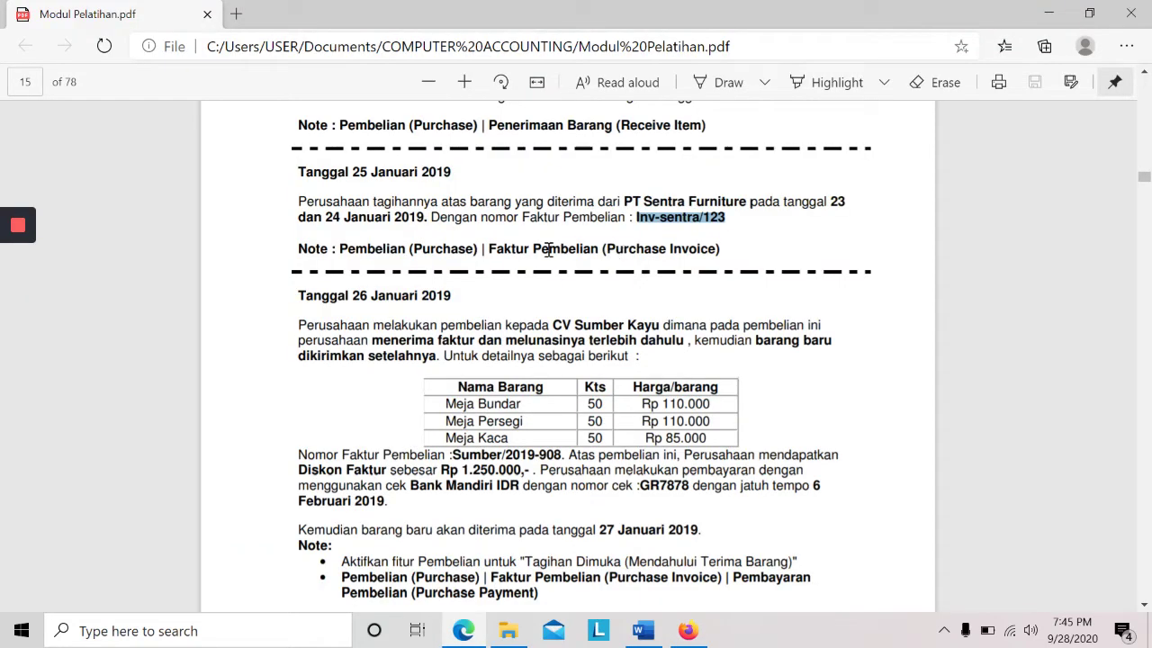
pyautogui.click(478, 230)
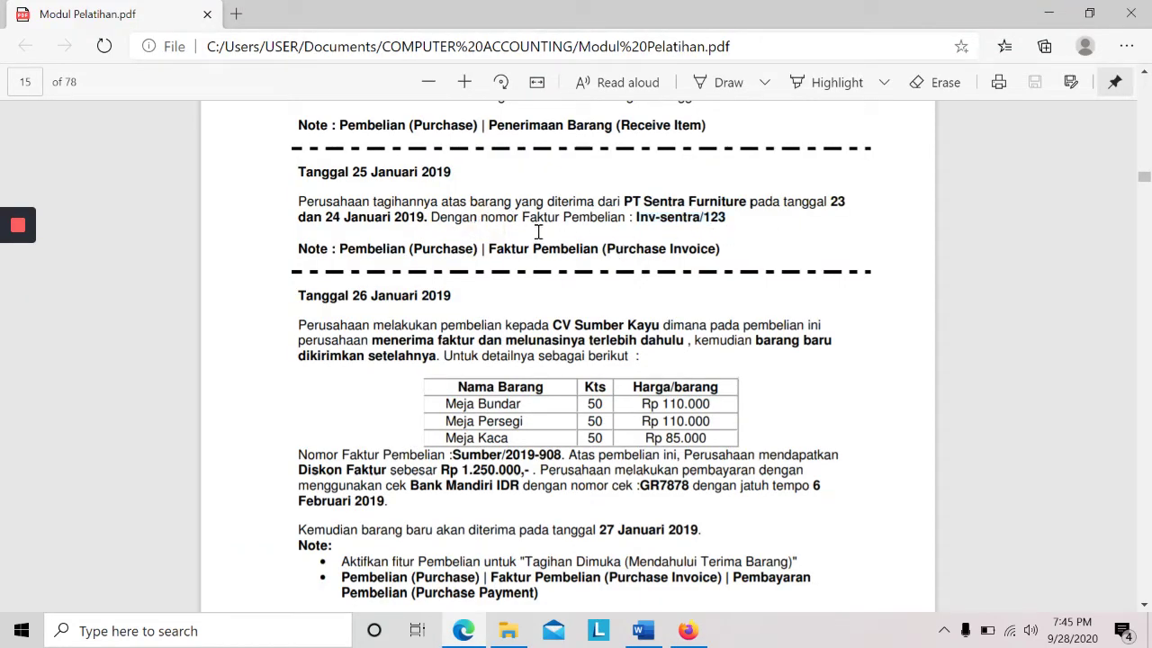
pyautogui.hotkey('alt', 'Tab')
pyautogui.click(630, 227)
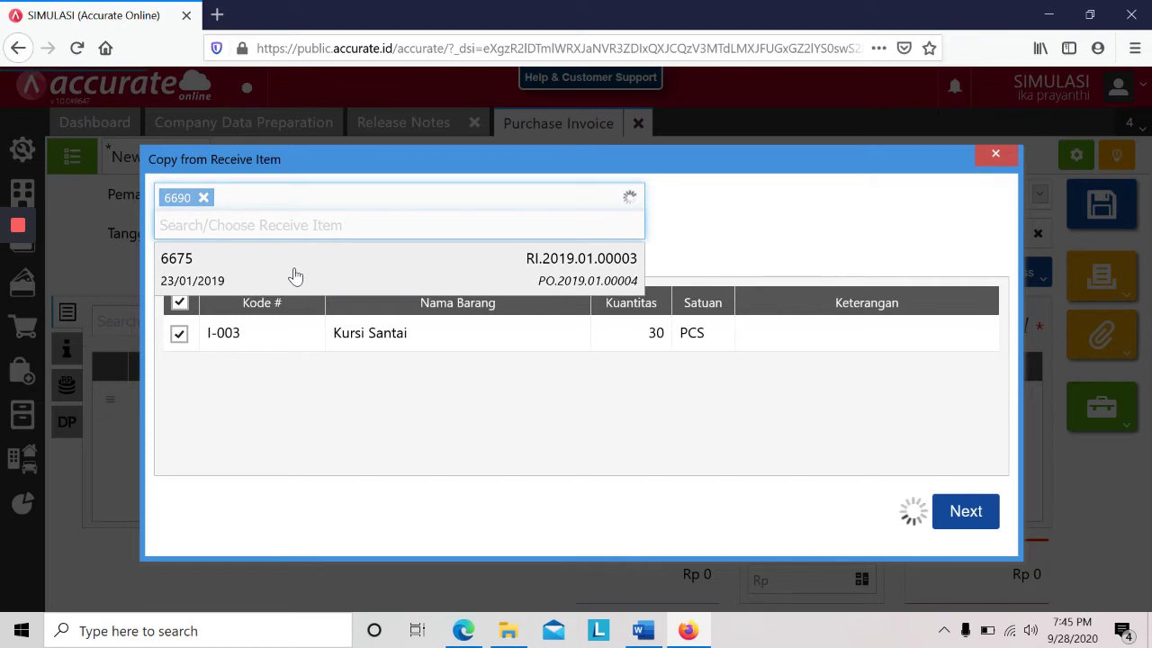
pyautogui.click(295, 274)
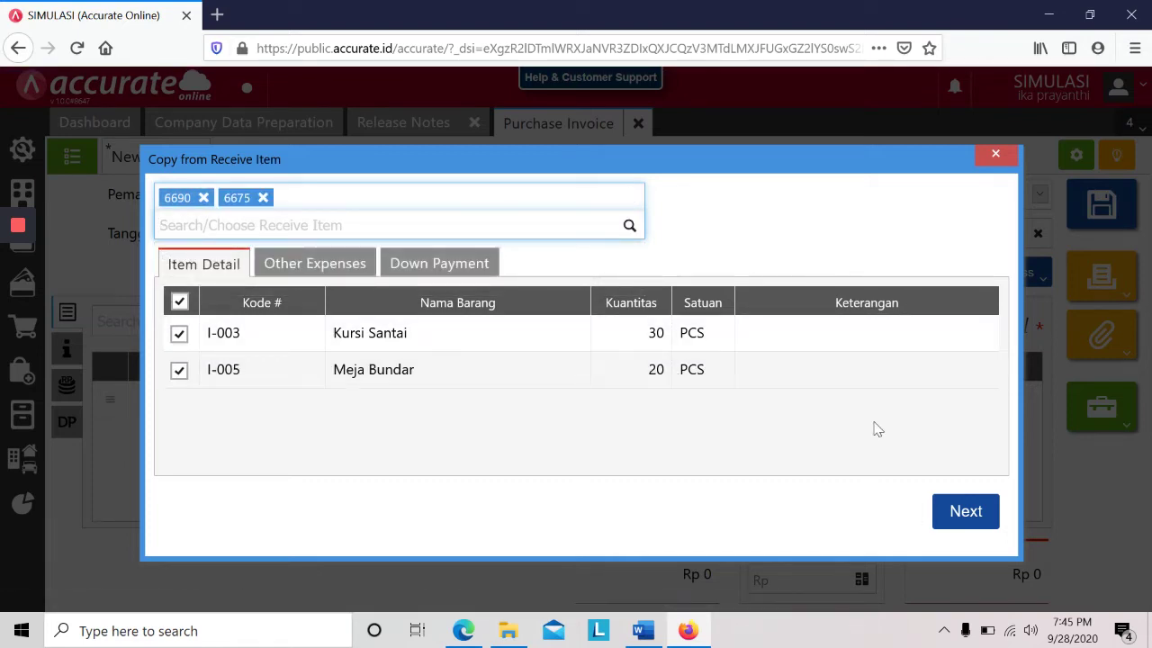
pyautogui.click(970, 511)
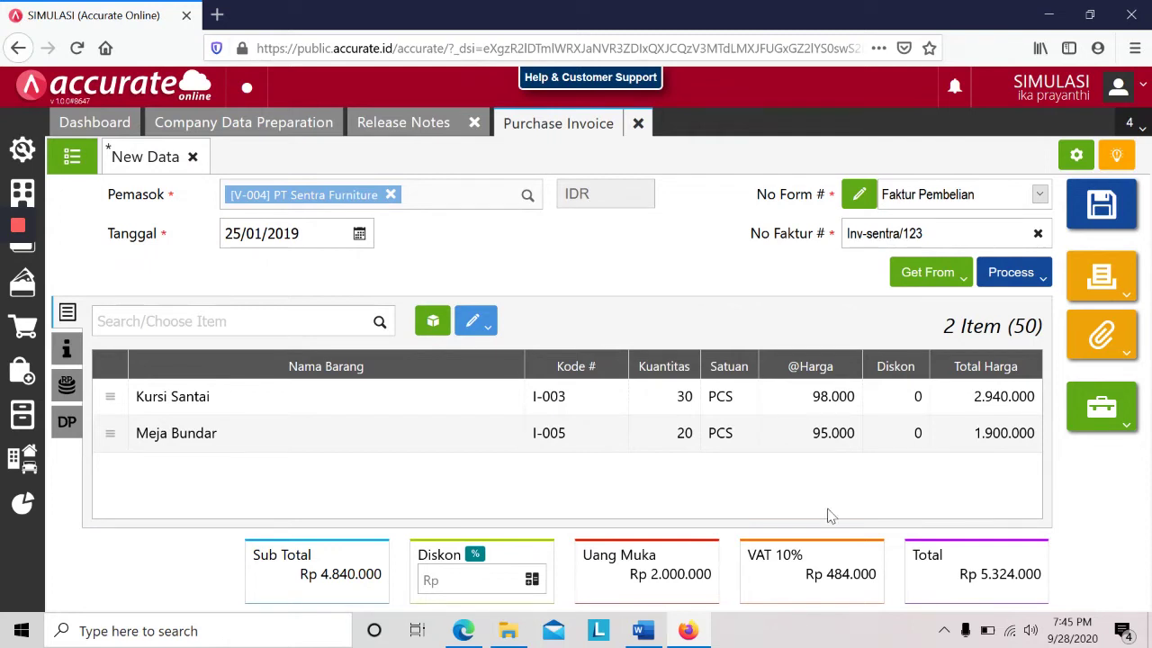
# - Check the Kursi Santai item details against the exercise without changing them, and save the purchase invoice
pyautogui.hotkey('alt', 'Tab')
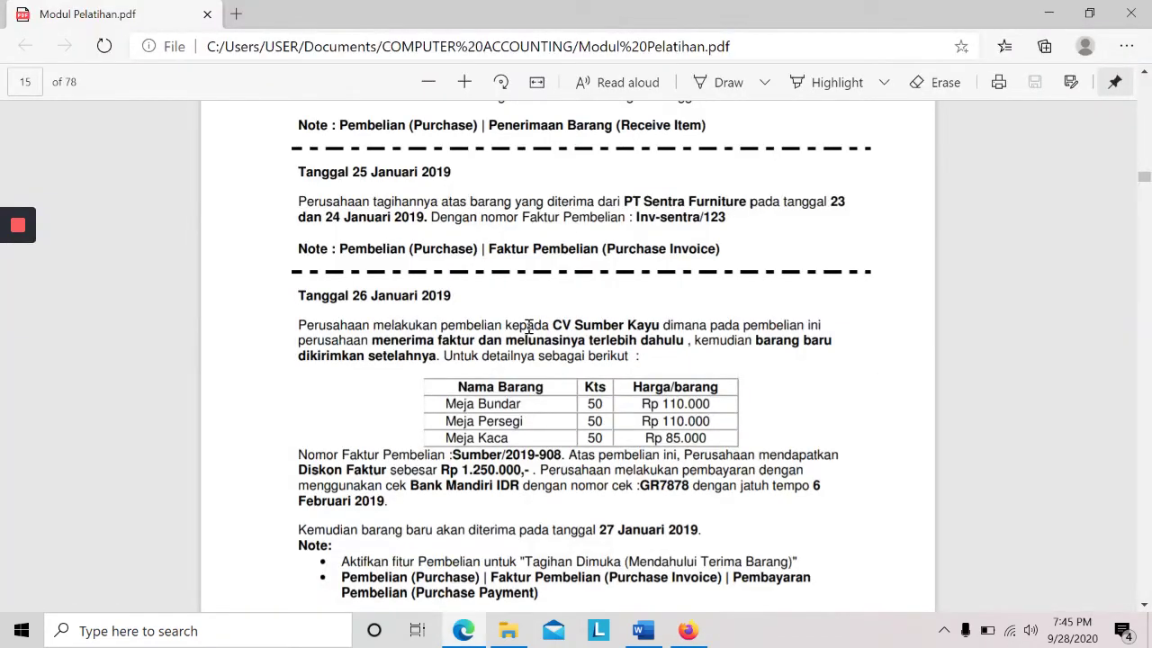
pyautogui.hotkey('alt', 'Tab')
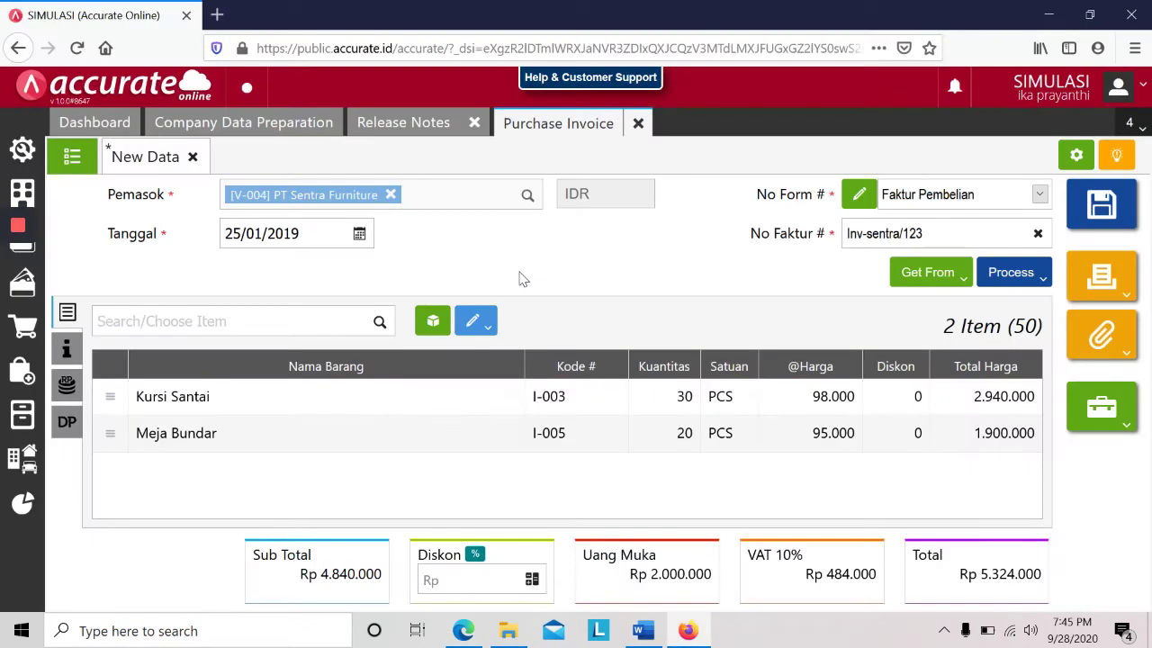
pyautogui.click(441, 399)
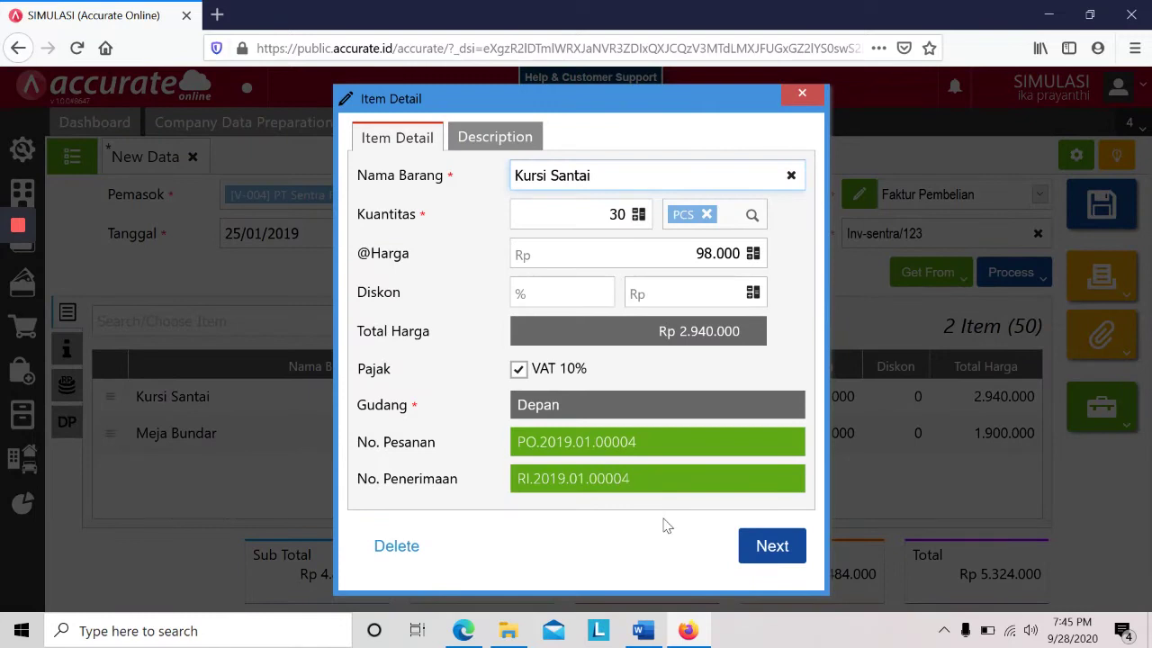
pyautogui.click(766, 547)
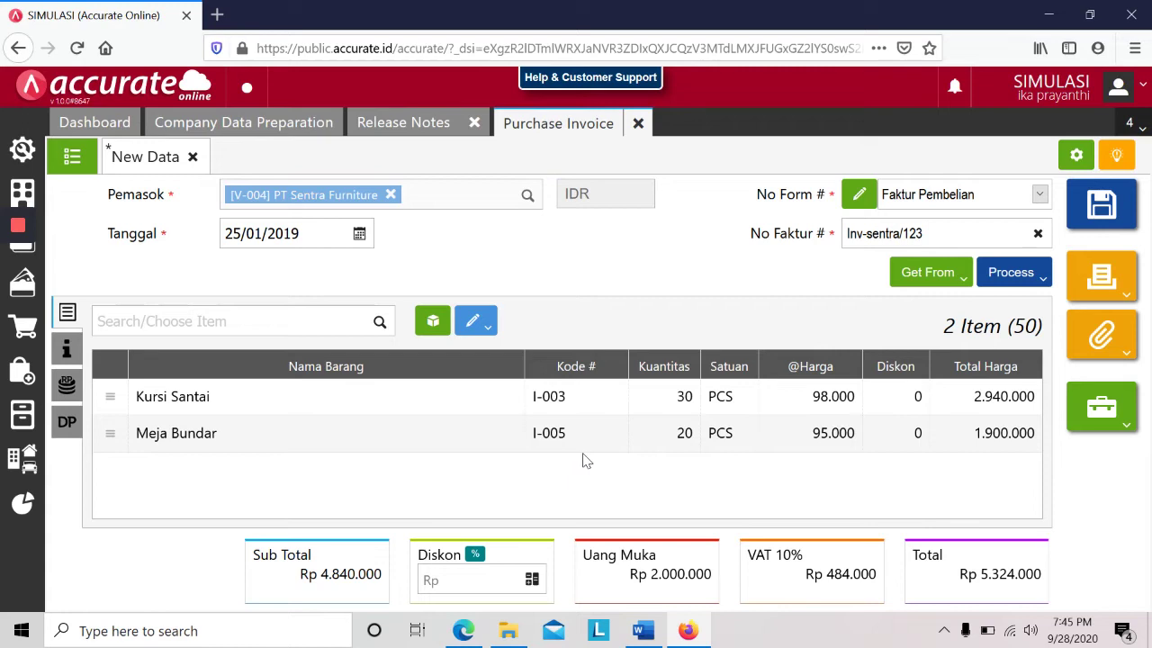
pyautogui.click(1102, 207)
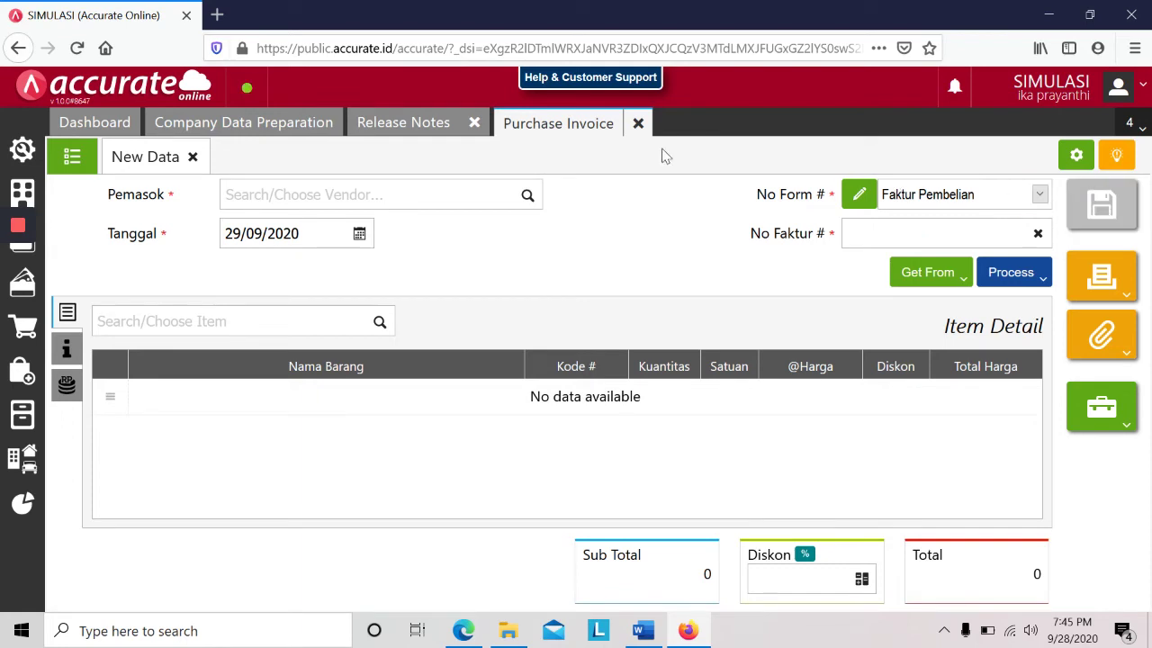
# - Read the 26 Januari 2019 purchase exercise in Modul Pelatihan.pdf and open a new purchase invoice in Accurate Online
pyautogui.hotkey('alt', 'Tab')
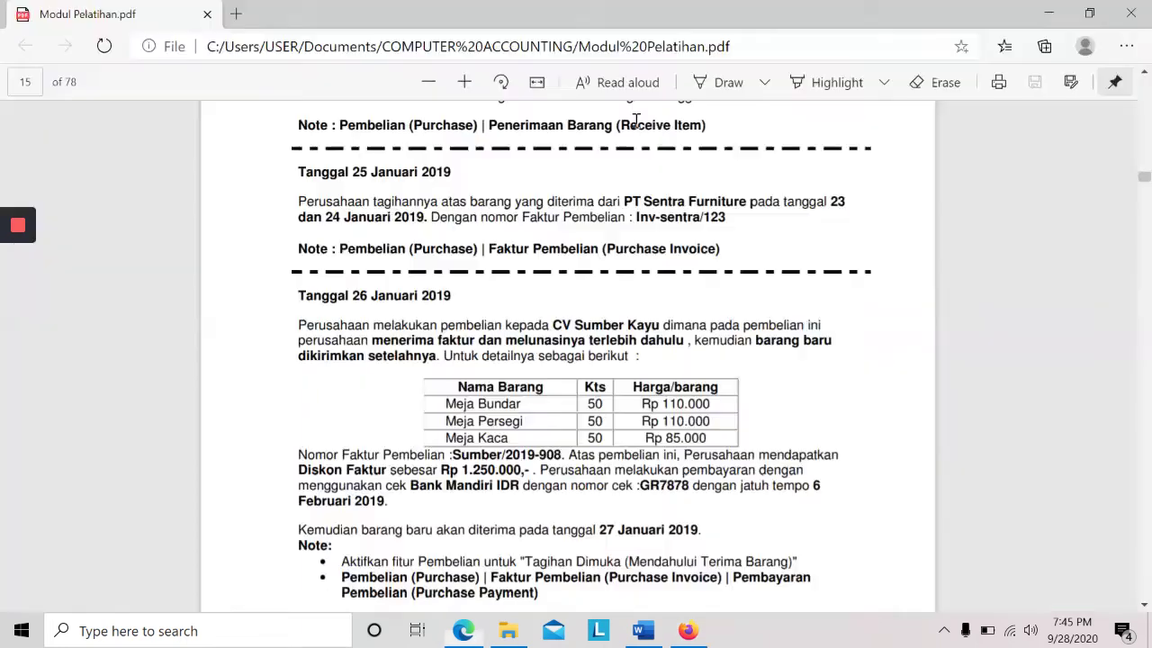
pyautogui.scroll(-1, 490, 279)
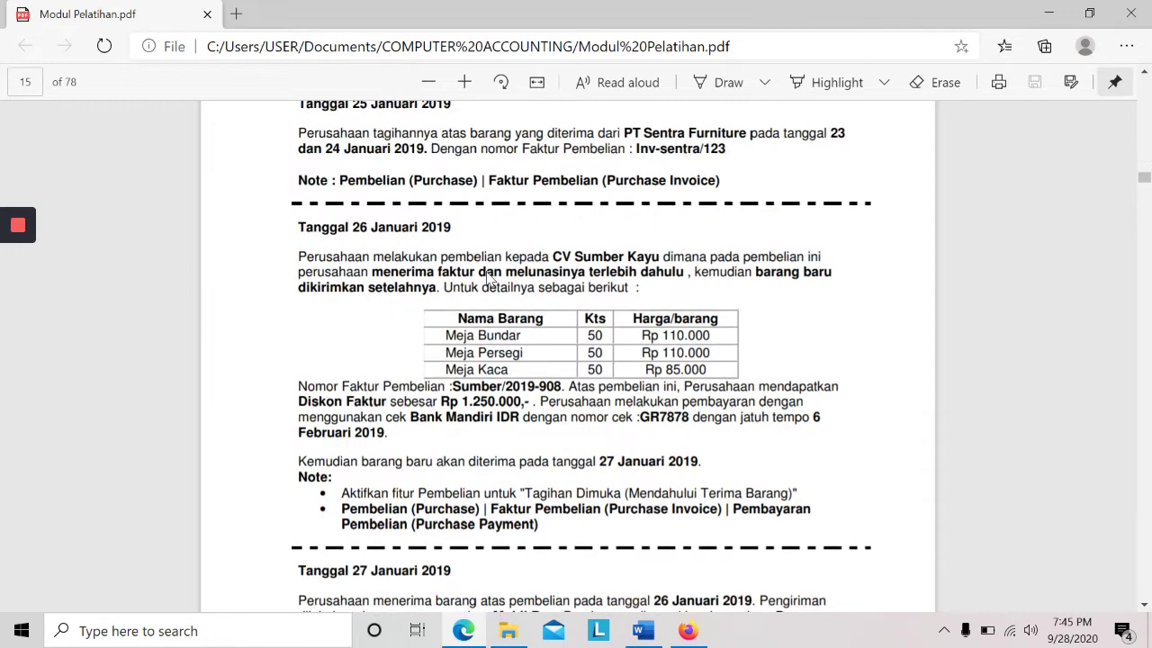
pyautogui.scroll(-1, 490, 279)
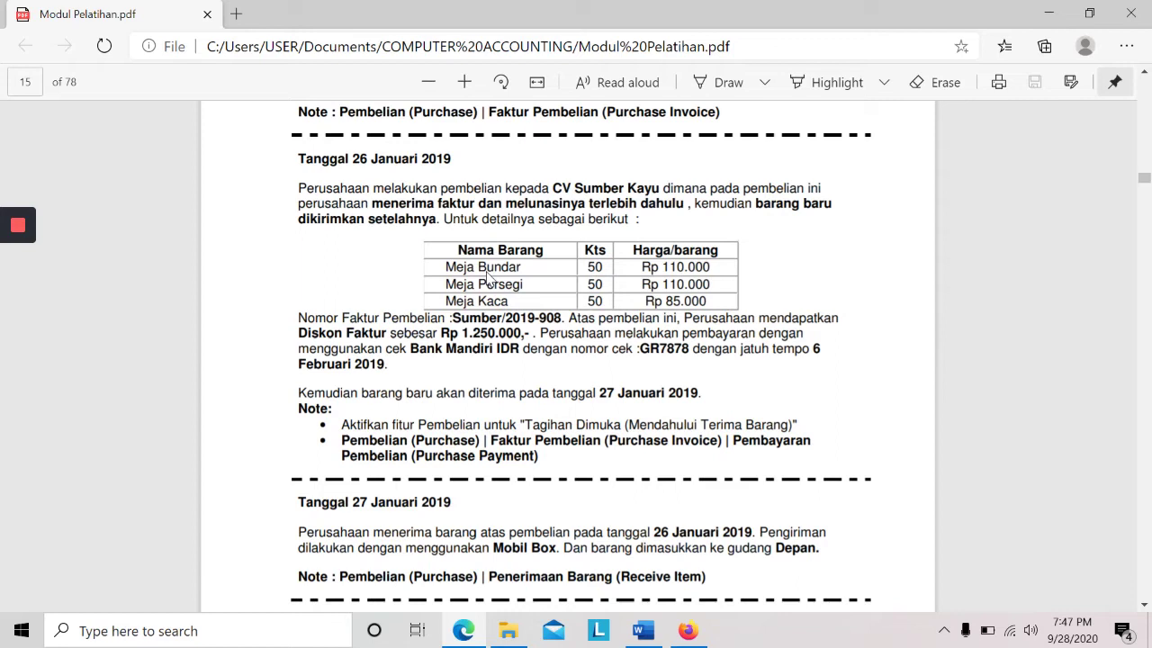
pyautogui.hotkey('alt', 'Tab')
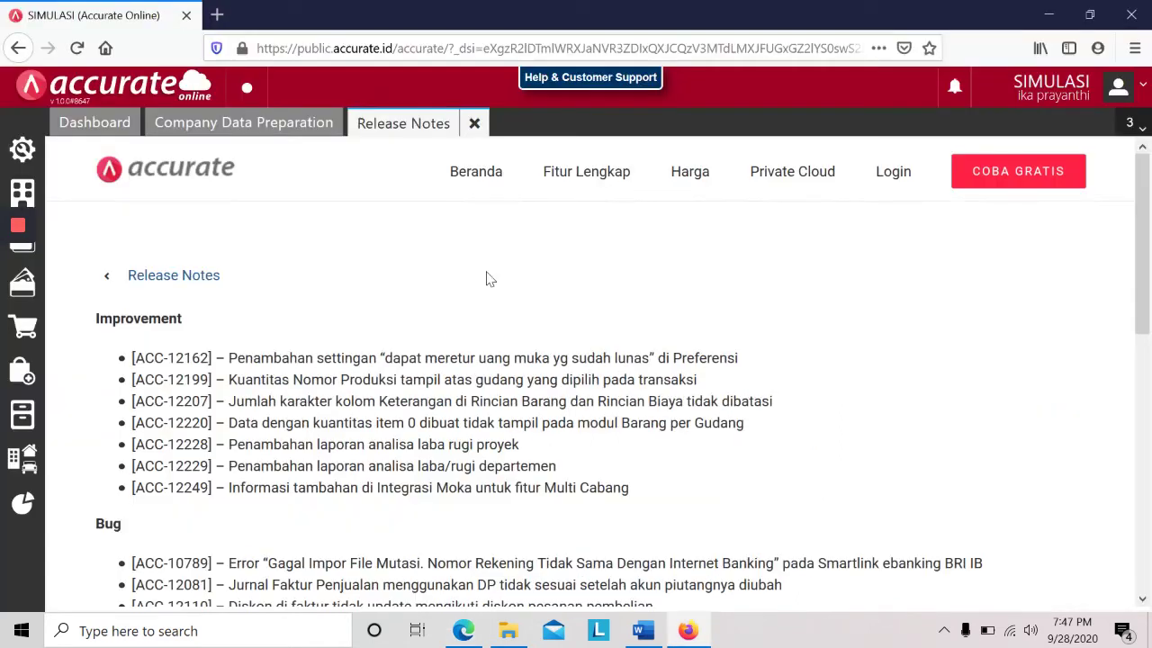
pyautogui.click(1088, 14)
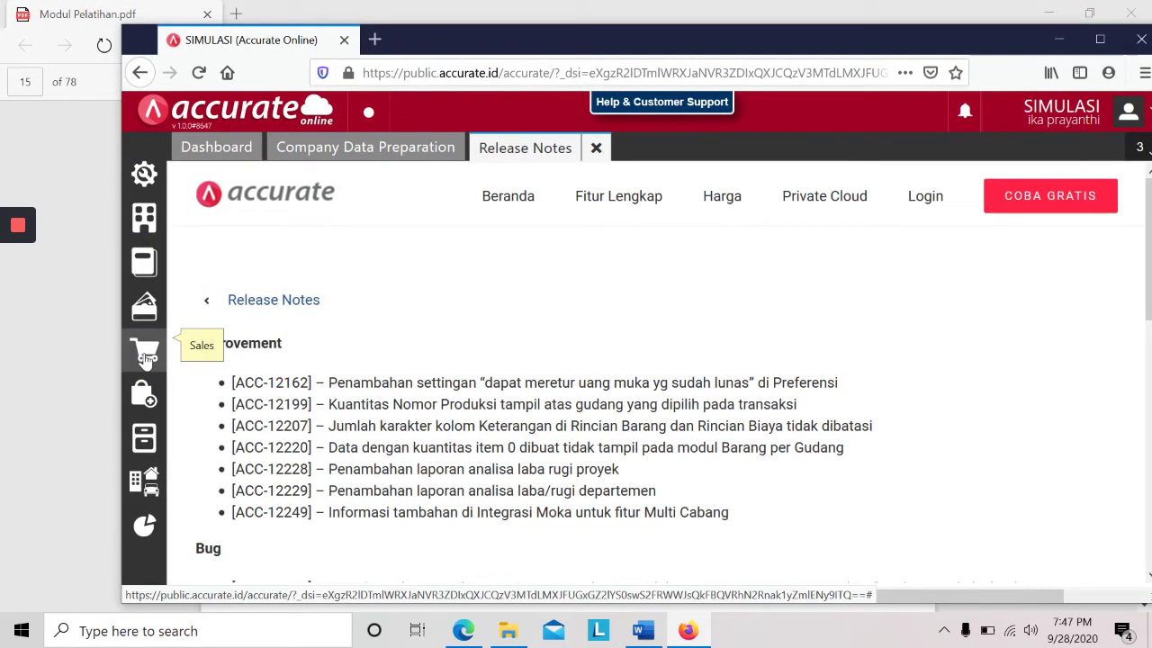
pyautogui.click(144, 396)
pyautogui.click(566, 282)
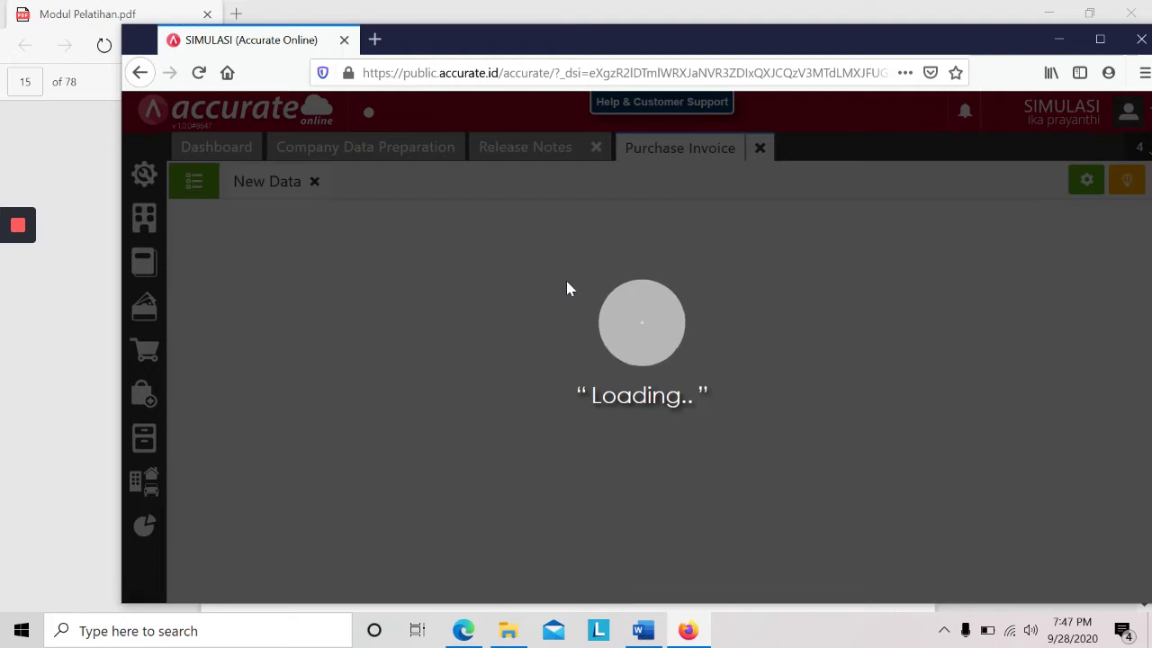
pyautogui.hotkey('alt', 'Tab')
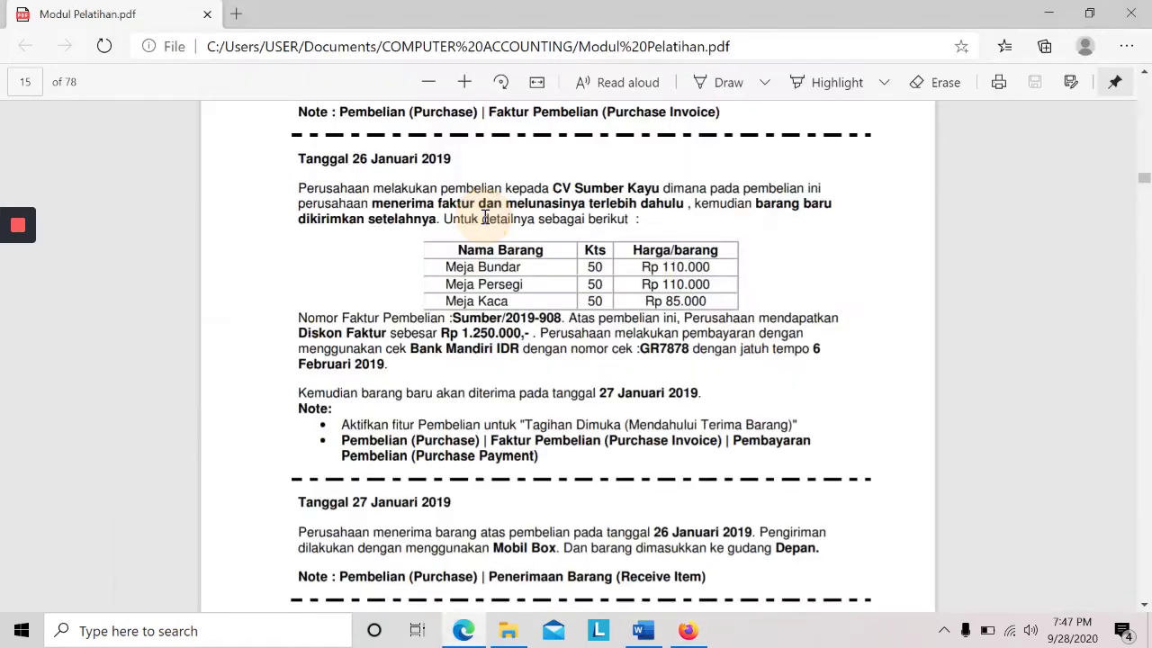
# - In Accurate Online's new purchase invoice, set the supplier to CV Sumber Kayu and the date to 26/01/2019
pyautogui.hotkey('alt', 'Tab')
pyautogui.write('cv sumber')
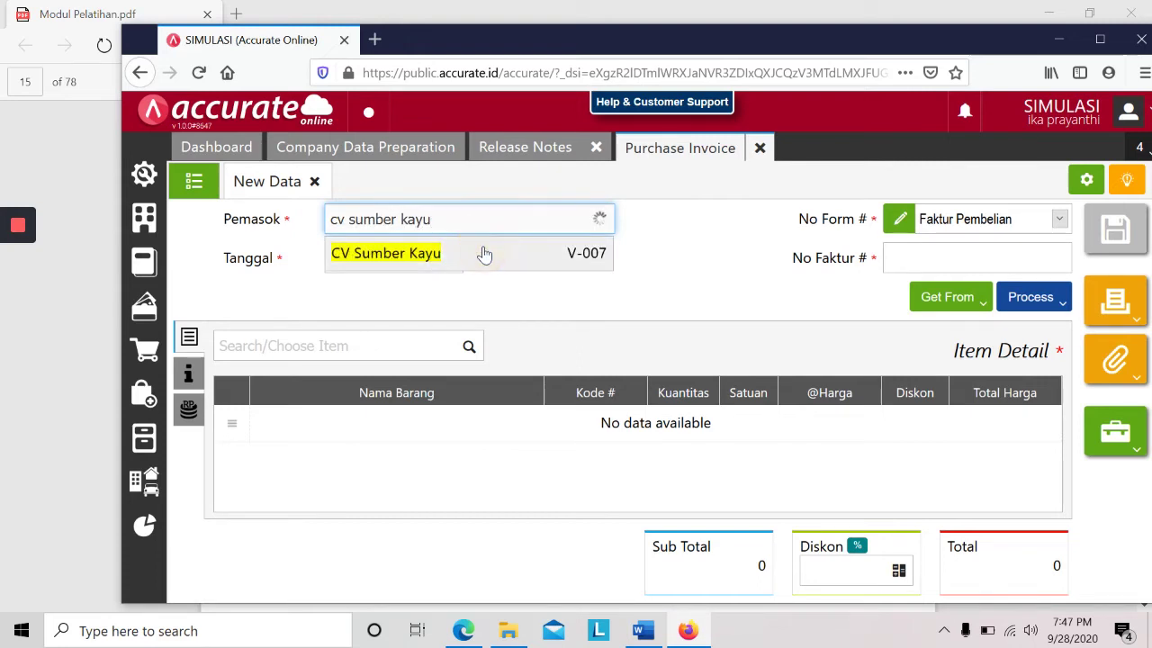
pyautogui.click(419, 257)
pyautogui.hotkey('alt', 'Tab')
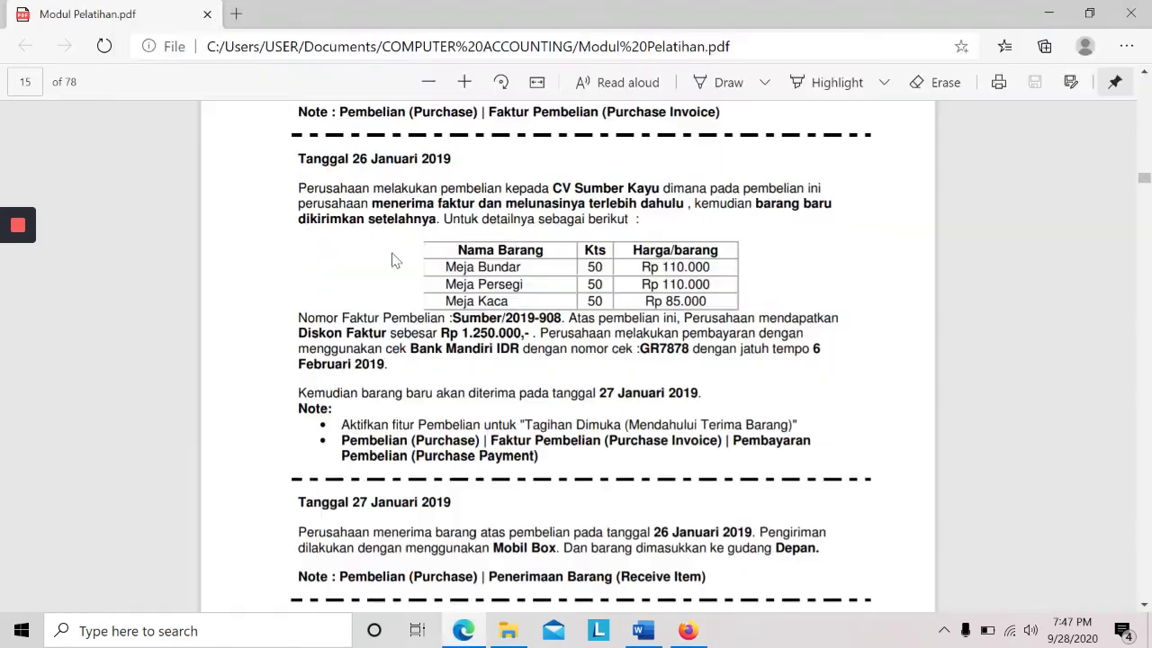
pyautogui.hotkey('alt', 'Tab')
pyautogui.write('2')
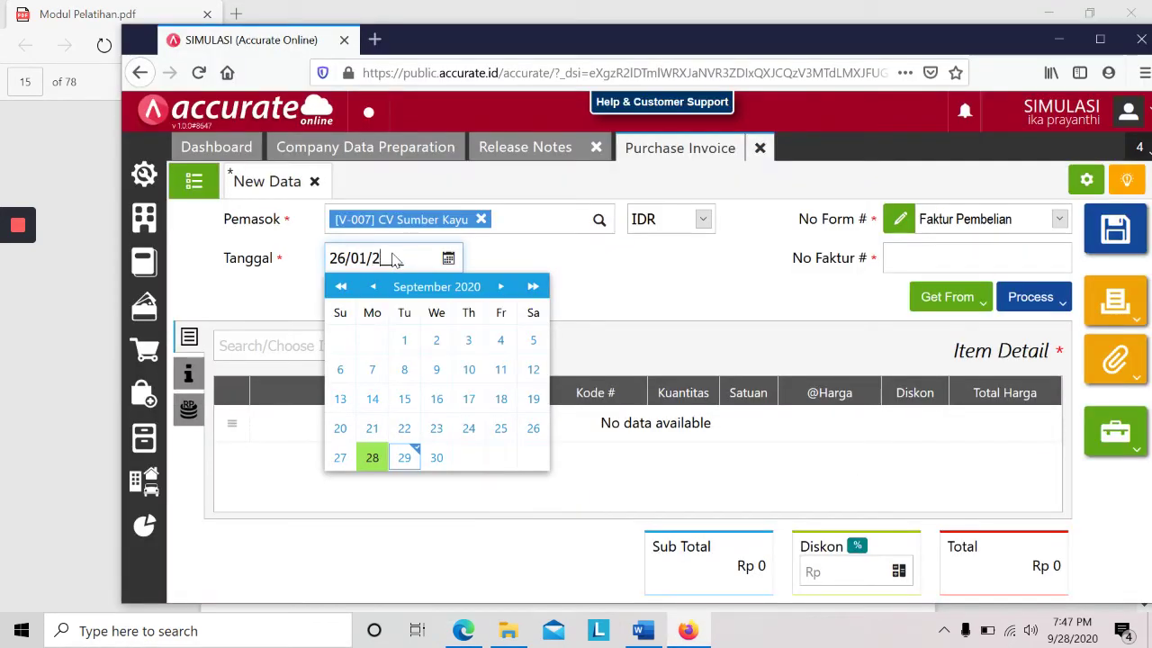
pyautogui.click(534, 432)
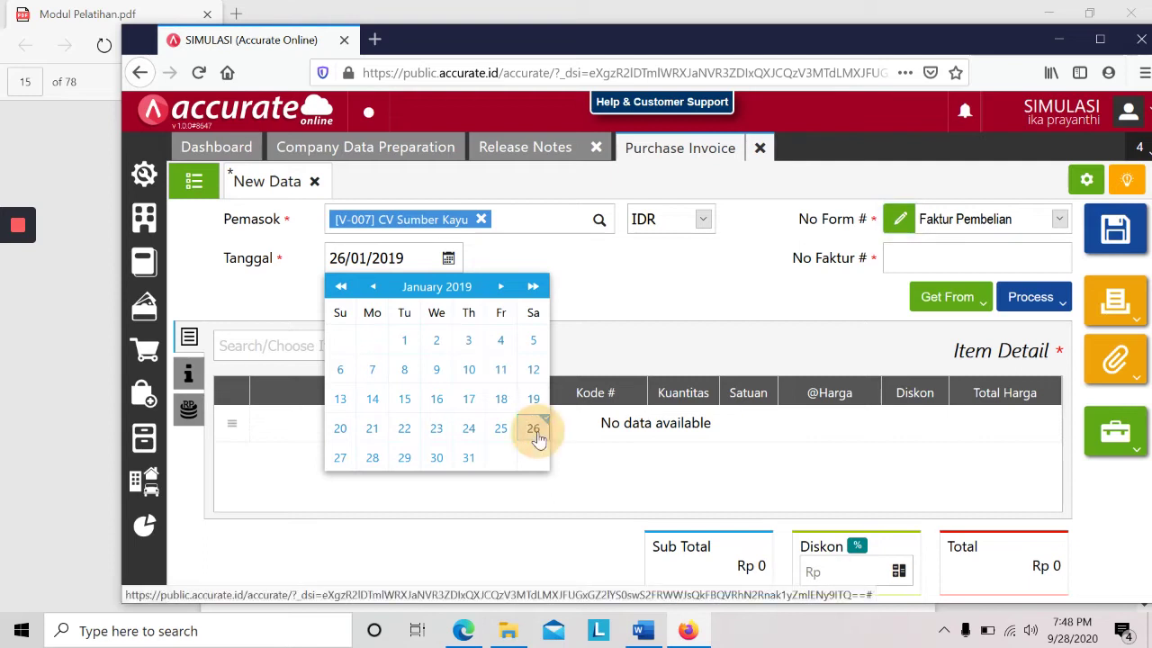
# - Enter GR7878 as the invoice's No Faktur #, reading it from the exercise in Modul Pelatihan.pdf
pyautogui.click(965, 260)
pyautogui.hotkey('alt', 'Tab')
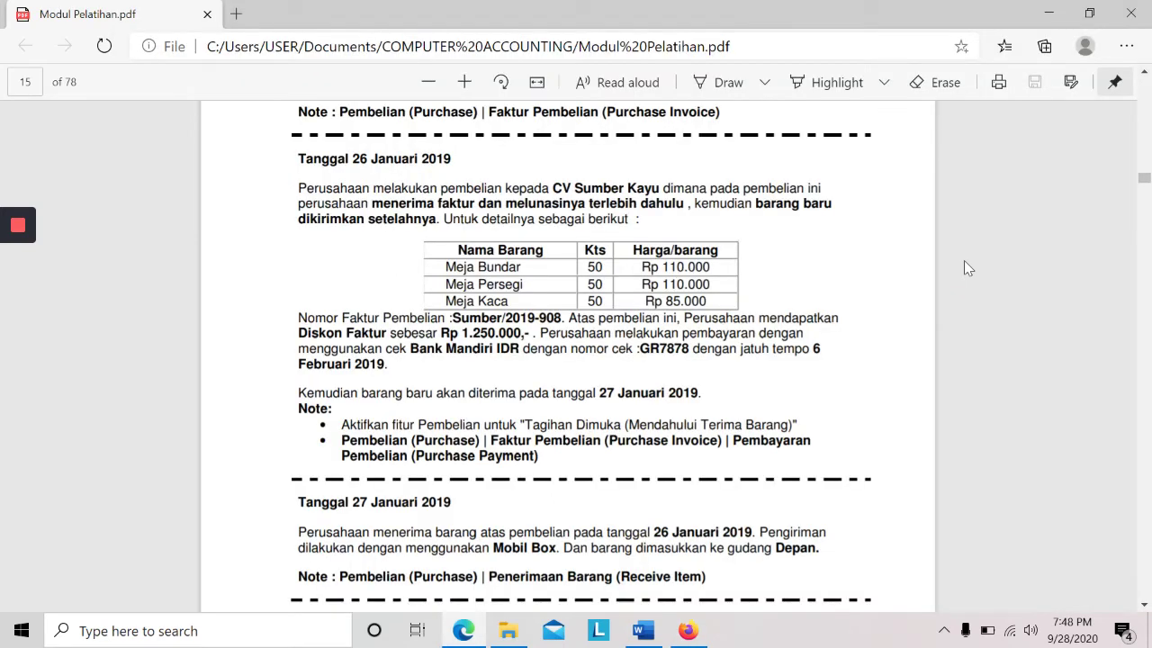
pyautogui.hotkey('alt', 'Tab')
pyautogui.write('GR')
pyautogui.hotkey('alt', 'Tab')
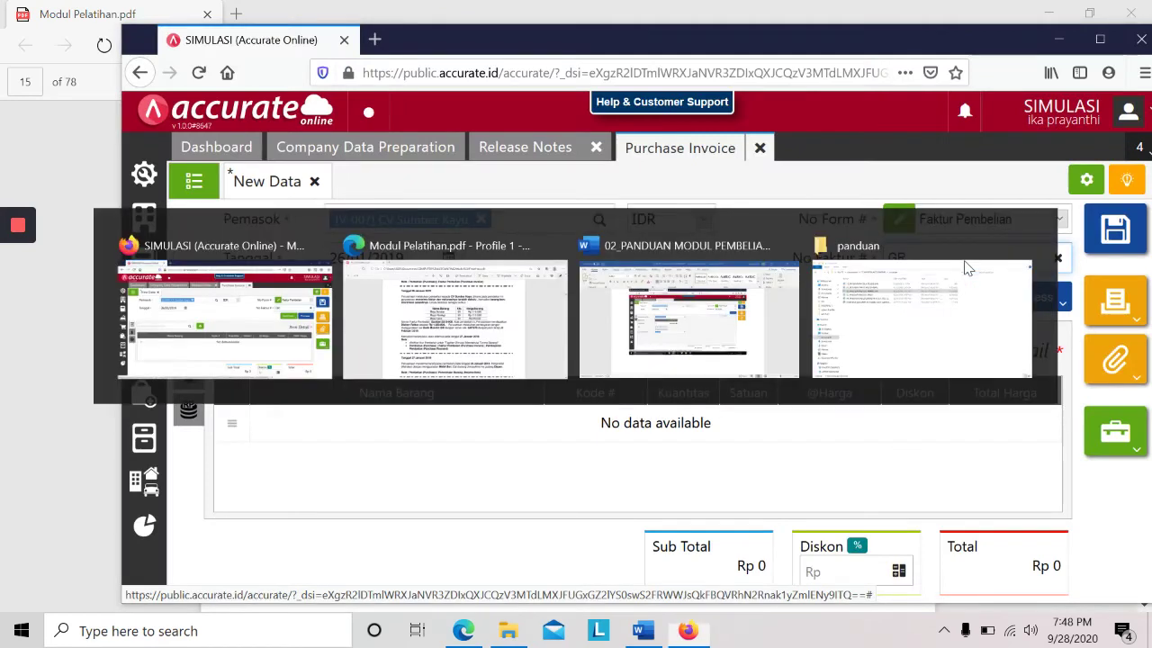
pyautogui.hotkey('alt', 'Tab')
pyautogui.write('7878')
# - Find Meja Bundar for the purchase invoice and open its item details, consulting the exercise's item table
pyautogui.hotkey('alt', 'Tab')
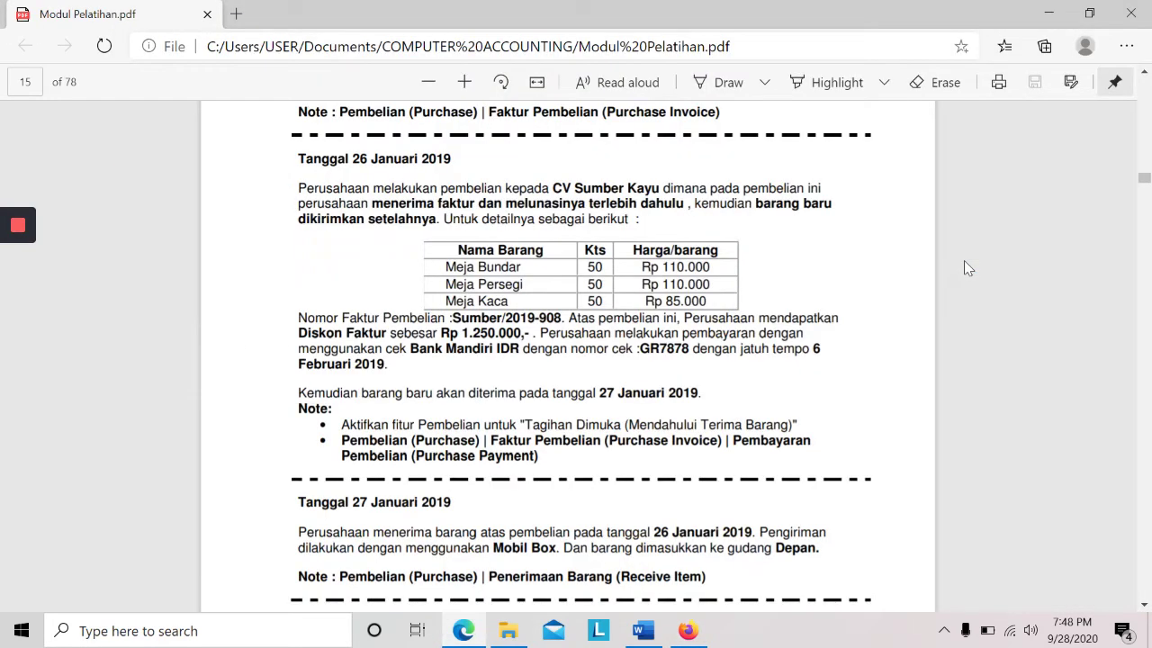
pyautogui.hotkey('alt', 'Tab')
pyautogui.click(346, 346)
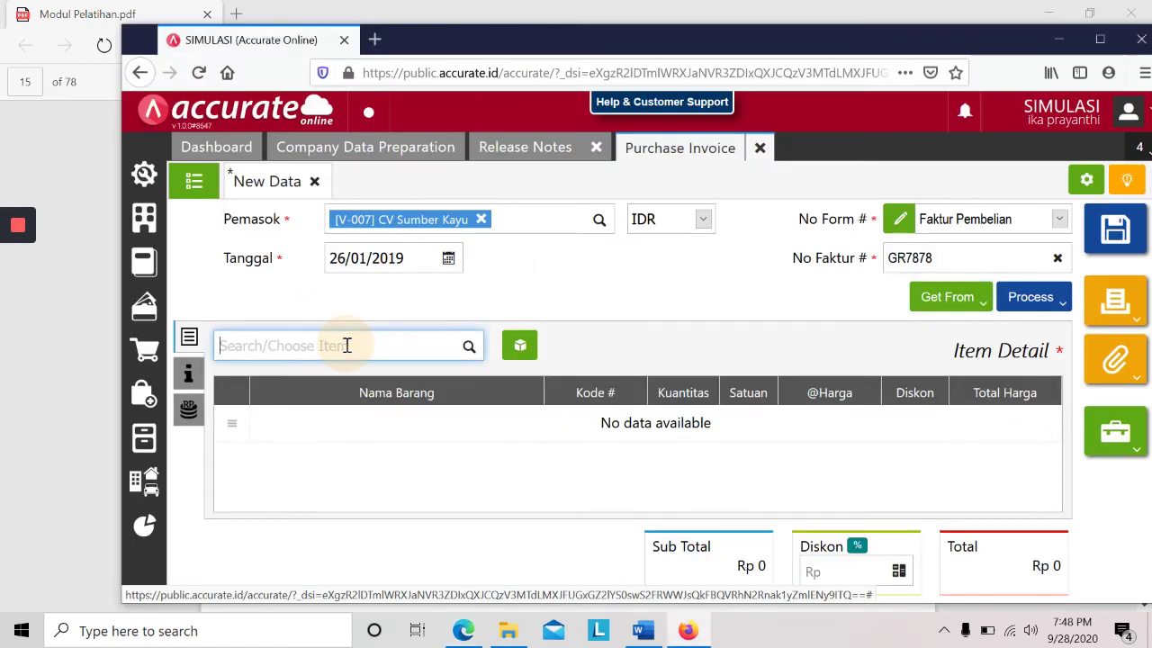
pyautogui.hotkey('alt', 'Tab')
pyautogui.hotkey('alt', 'Tab')
pyautogui.write('meja bundar')
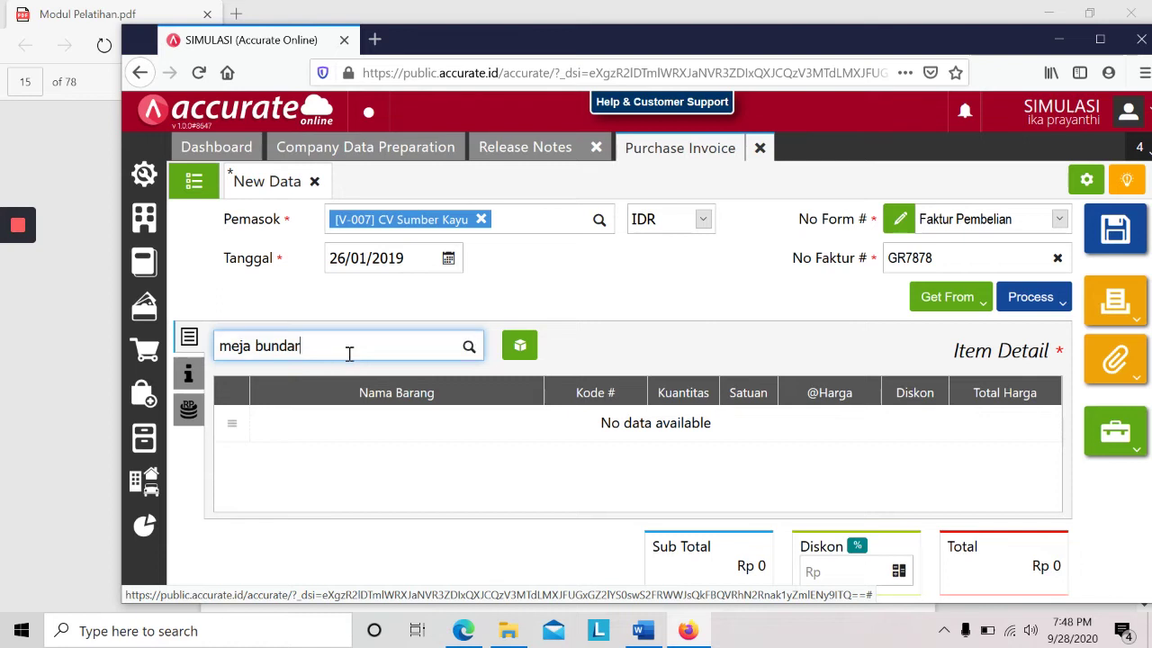
pyautogui.hotkey('alt', 'Tab')
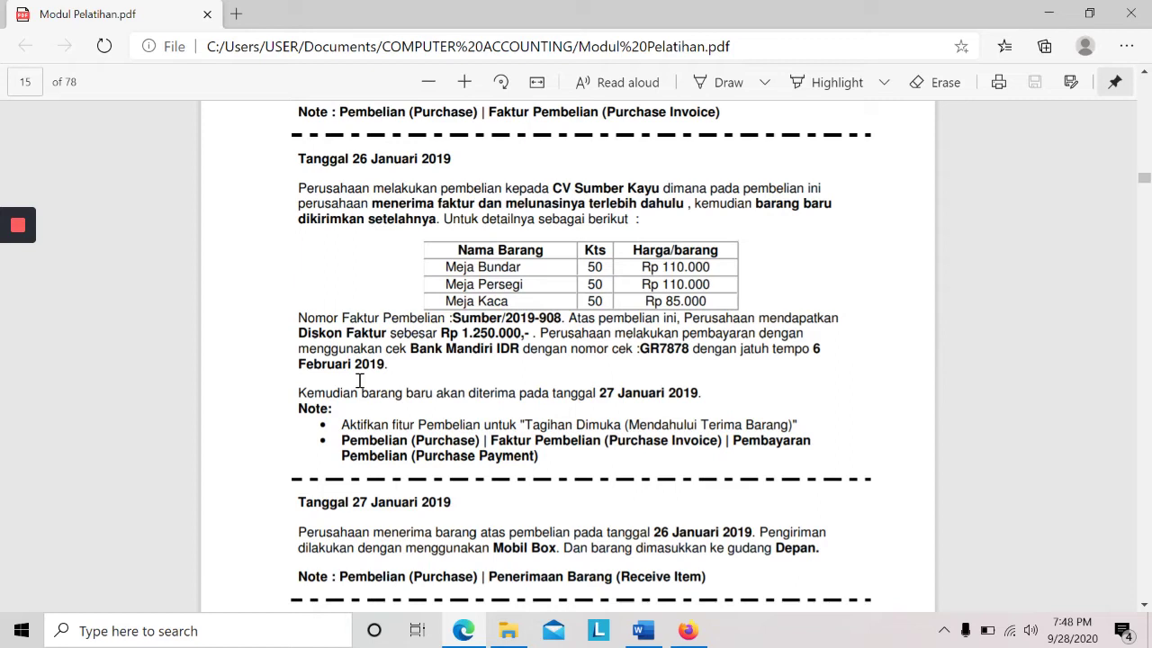
pyautogui.hotkey('alt', 'Tab')
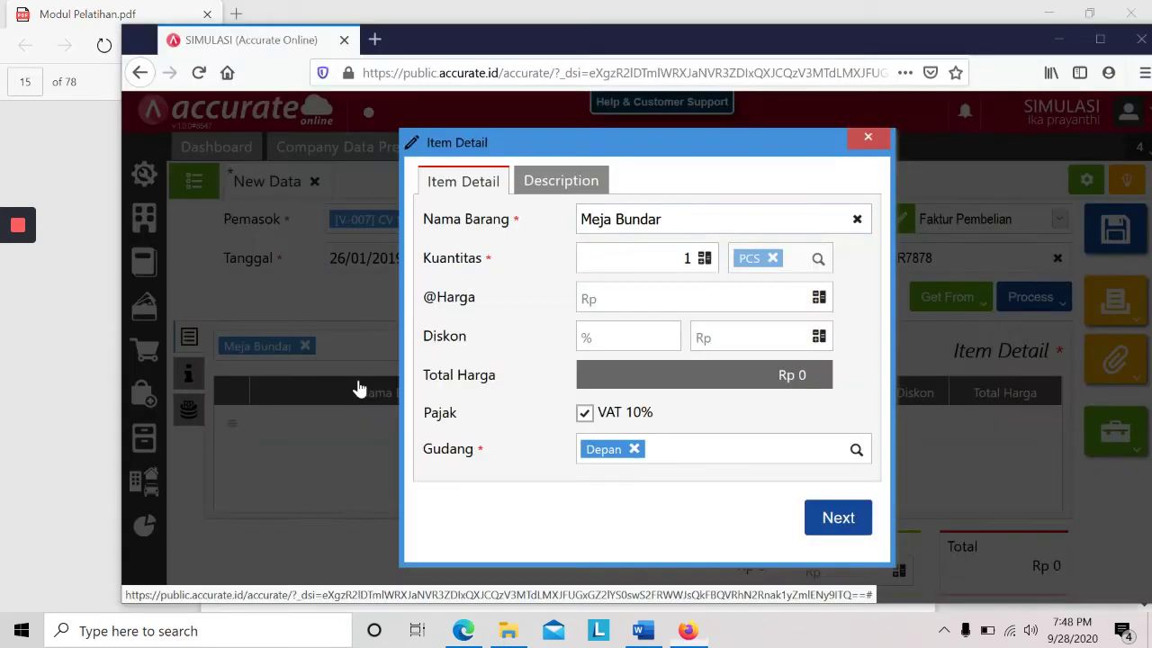
# - Set Meja Bundar's quantity to 50 and its unit price to Rp 110.000 according to the exercise
pyautogui.hotkey('alt', 'Tab')
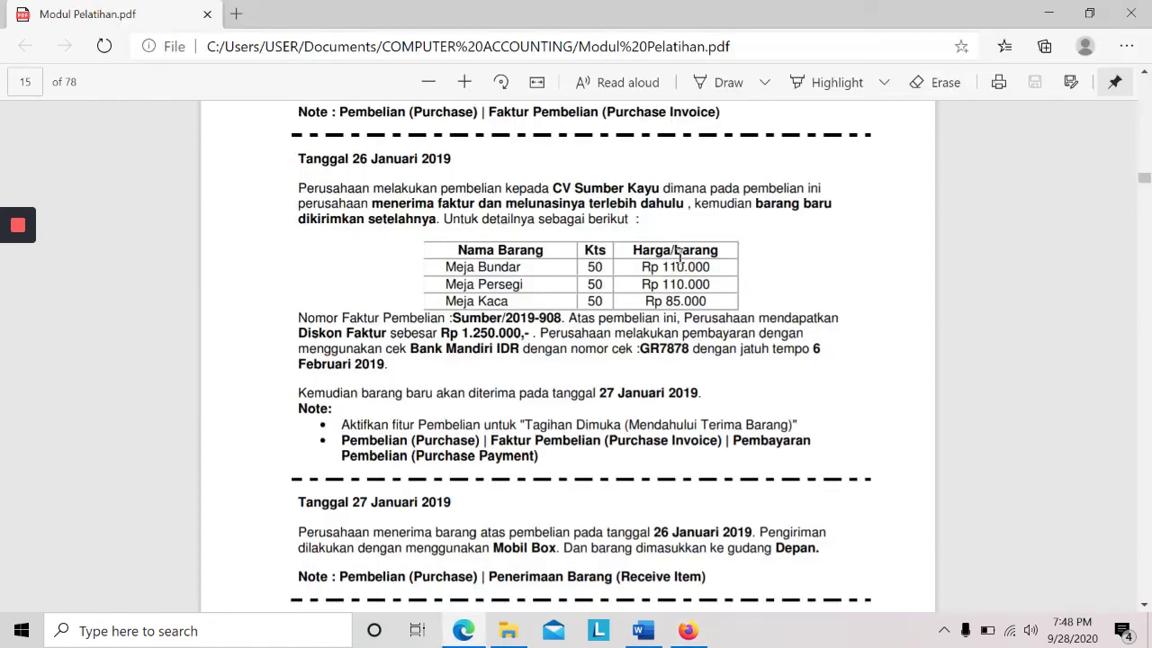
pyautogui.hotkey('alt', 'Tab')
pyautogui.click(688, 258)
pyautogui.write('50')
pyautogui.hotkey('alt', 'Tab')
pyautogui.hotkey('alt', 'Tab')
pyautogui.click(701, 296)
pyautogui.write('1100000')
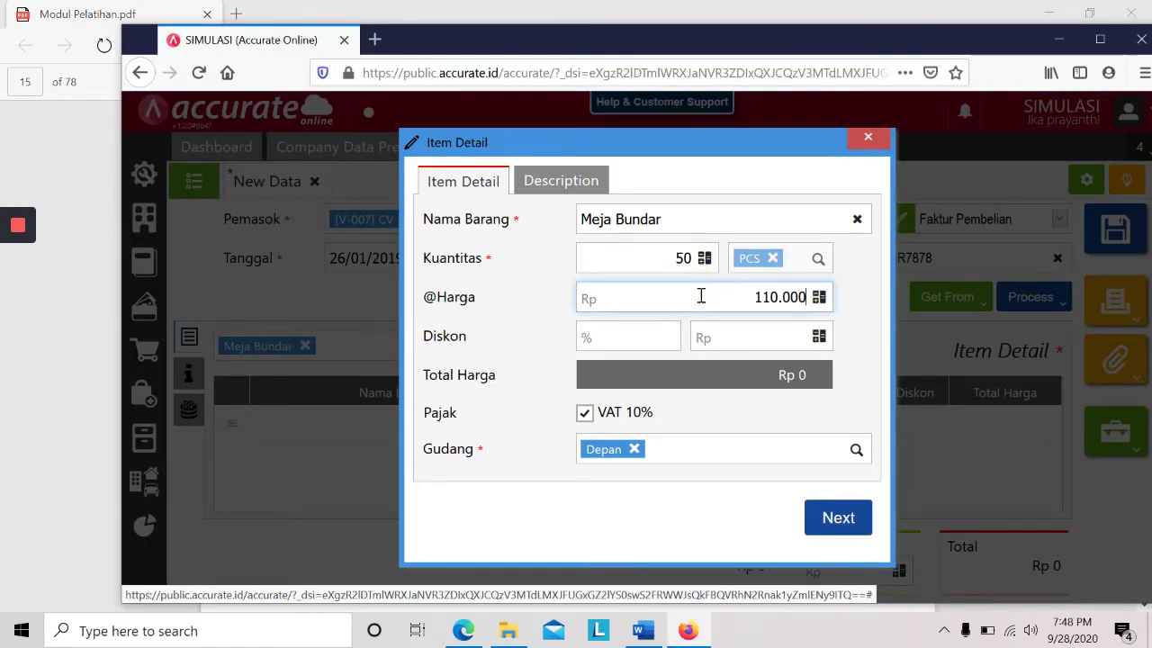
pyautogui.press('Tab')
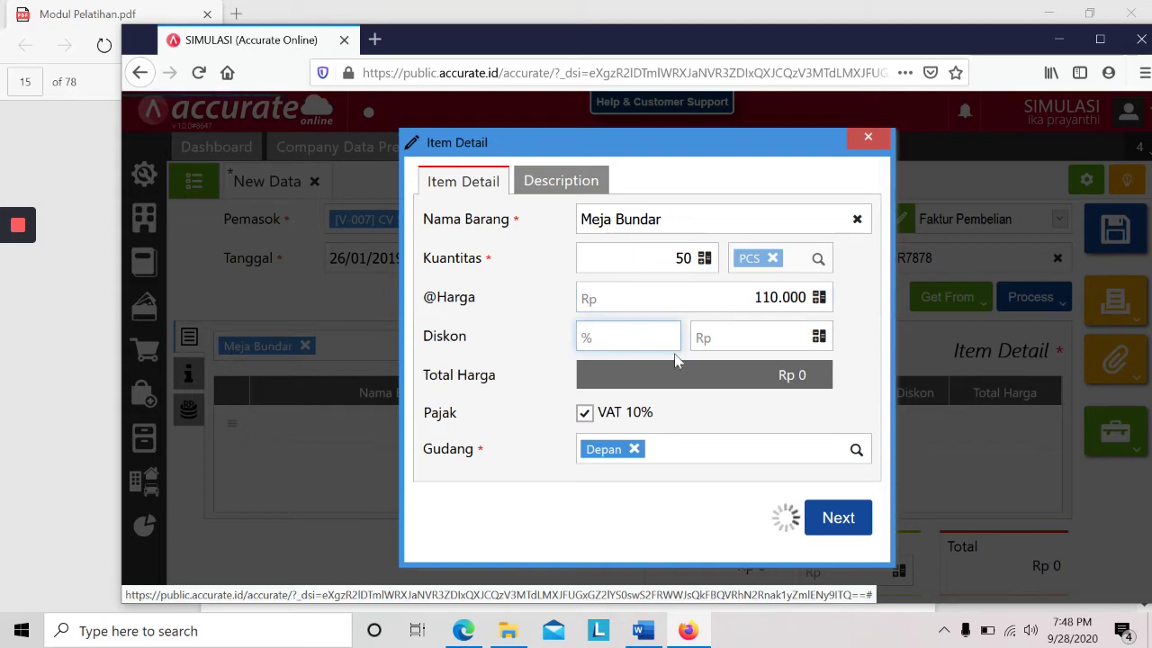
# - Check the Meja Bundar details against the training module and add the item line to the invoice
pyautogui.hotkey('alt', 'Tab')
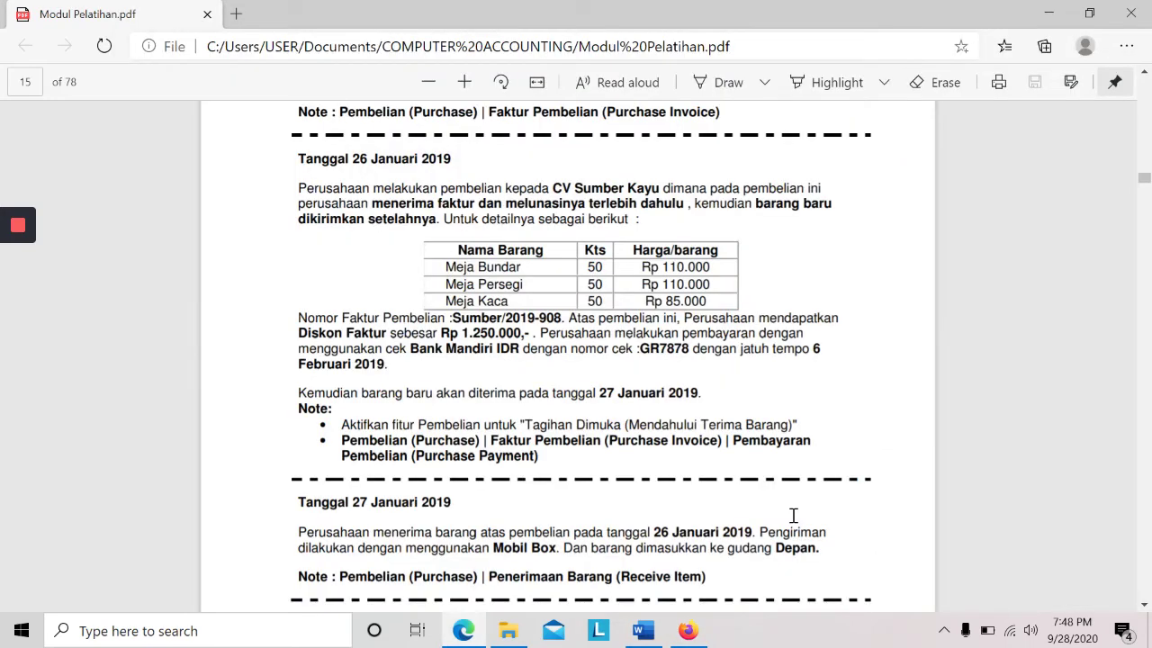
pyautogui.hotkey('alt', 'Tab')
pyautogui.hotkey('alt', 'Tab')
pyautogui.hotkey('alt', 'Tab')
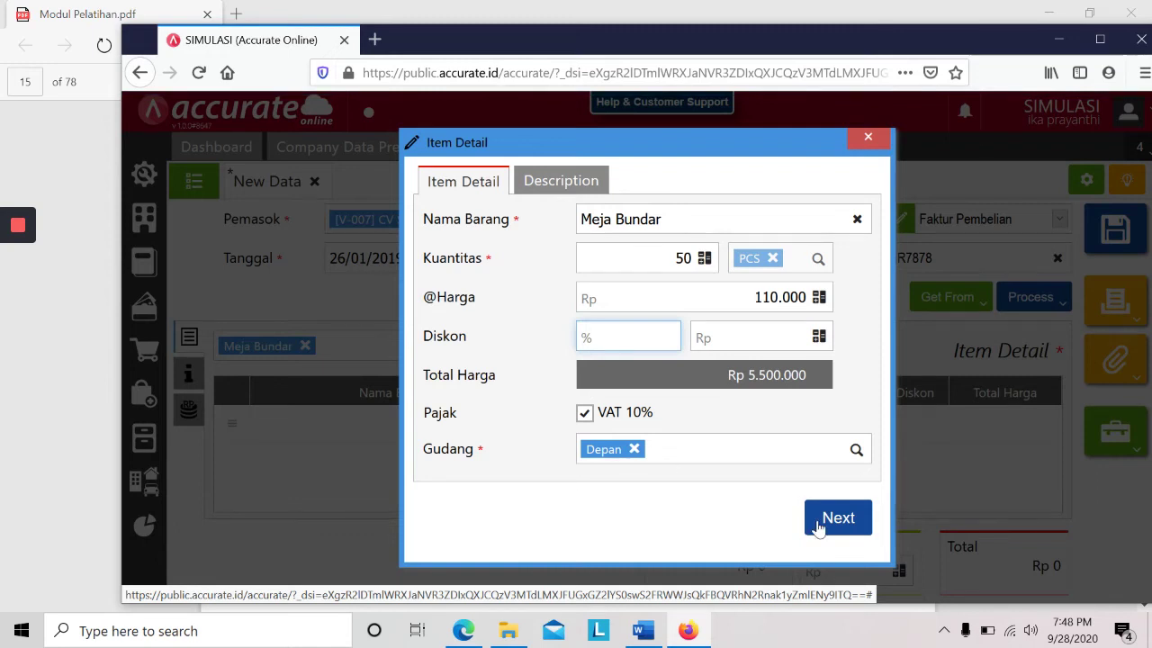
pyautogui.hotkey('alt', 'Tab')
pyautogui.hotkey('alt', 'Tab')
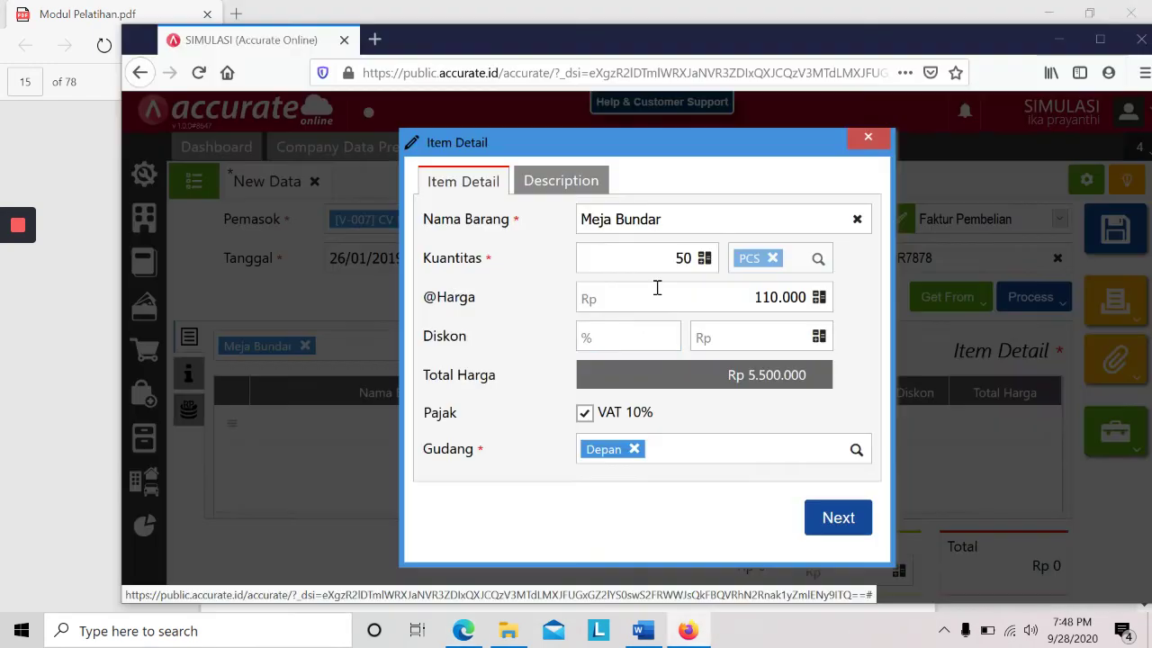
pyautogui.click(836, 519)
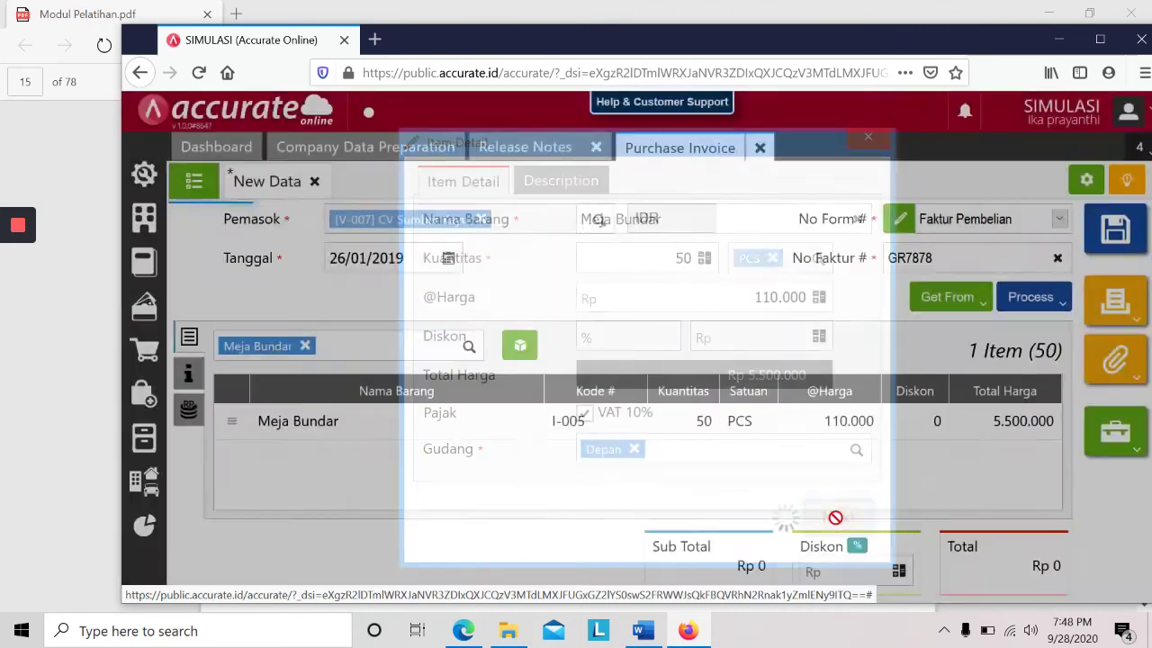
# - Read the second item in the exercise and choose Meja Persegi as the next invoice item
pyautogui.hotkey('alt', 'Tab')
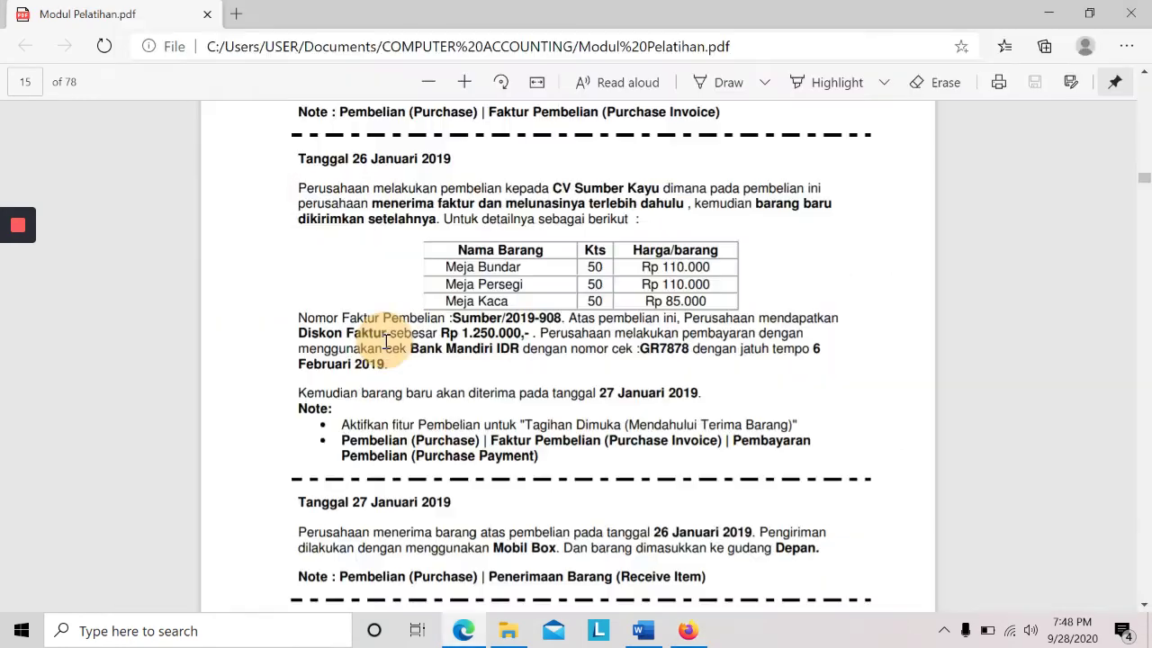
pyautogui.hotkey('alt', 'Tab')
pyautogui.write('m')
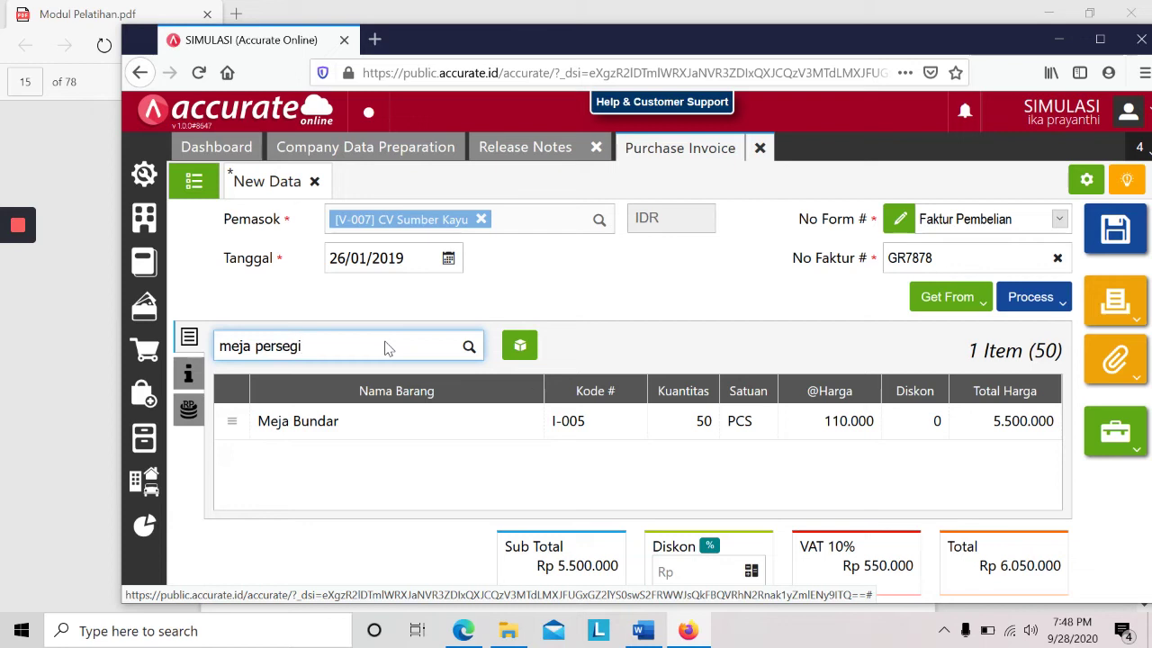
pyautogui.click(376, 387)
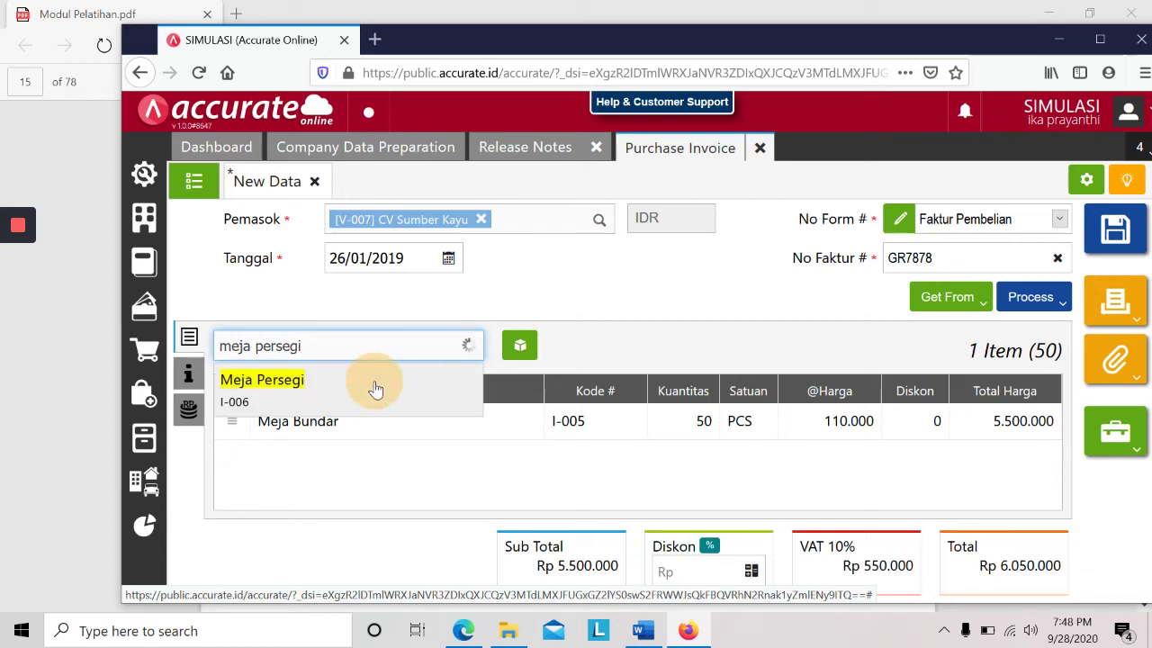
# - Set Meja Persegi's quantity to 50 and unit price to Rp 110.000, and add the line to the invoice
pyautogui.hotkey('alt', 'Tab')
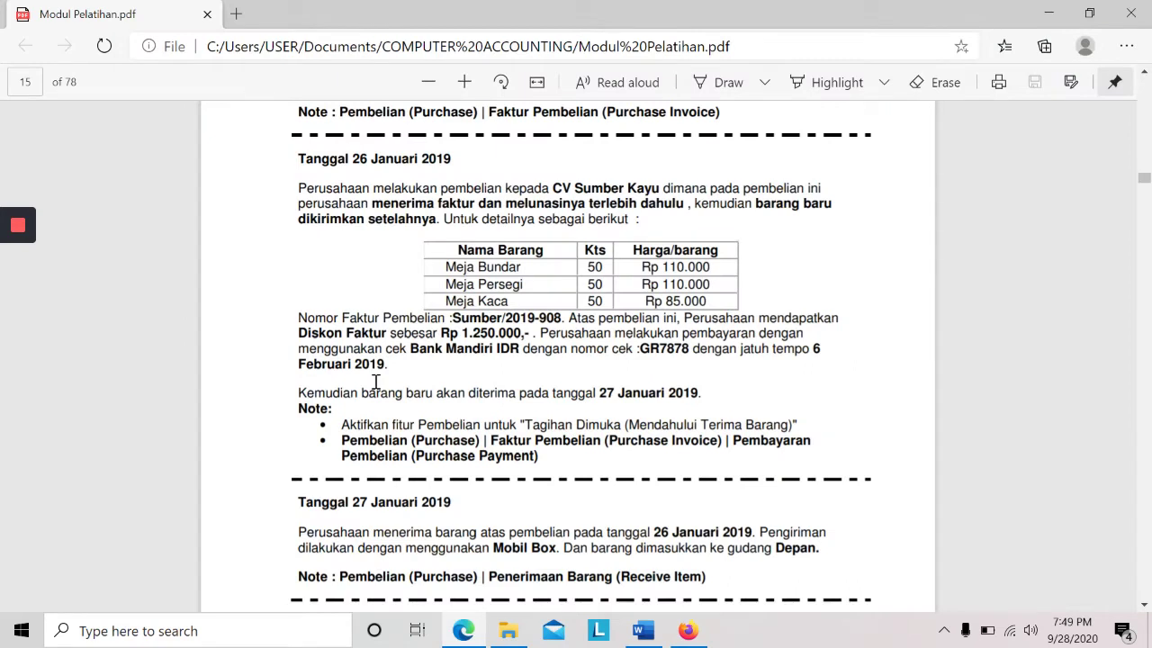
pyautogui.hotkey('alt', 'Tab')
pyautogui.click(681, 258)
pyautogui.write('5')
pyautogui.press('Tab')
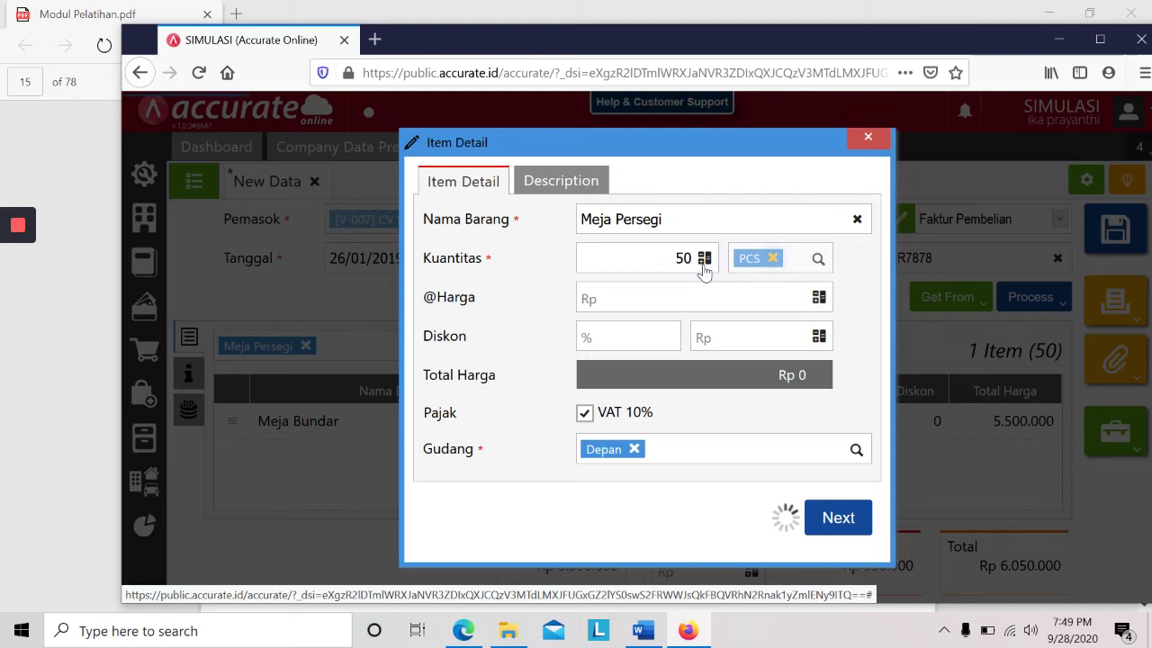
pyautogui.press('Tab')
pyautogui.press('Tab')
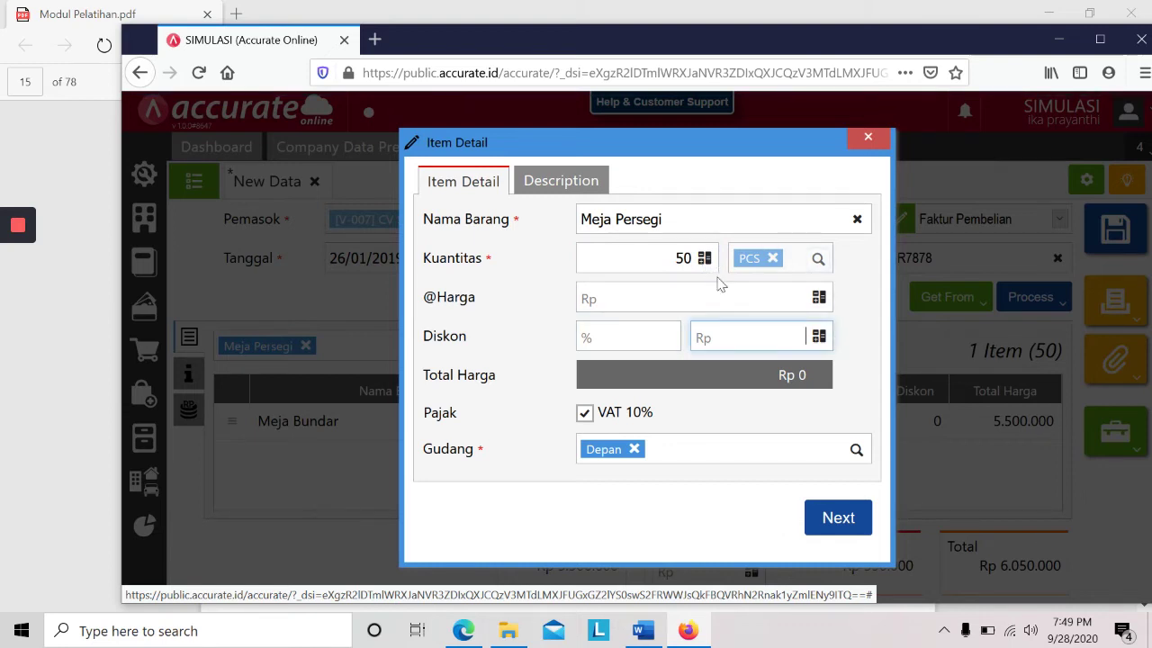
pyautogui.click(720, 296)
pyautogui.write('110.000')
pyautogui.press('Tab')
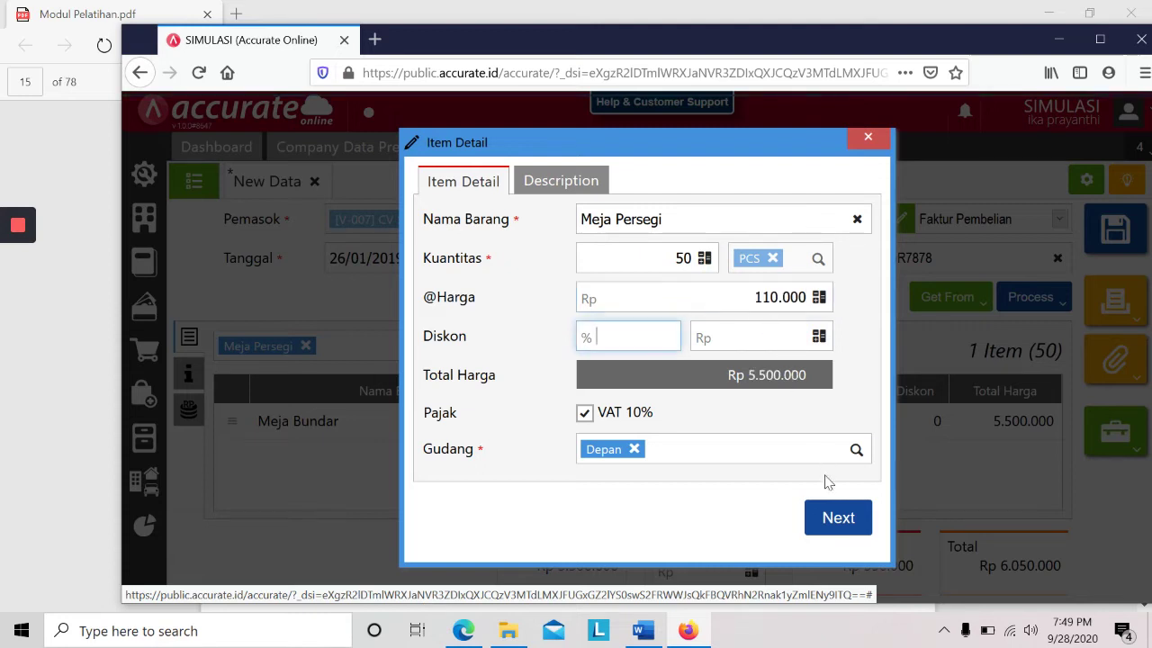
pyautogui.click(832, 517)
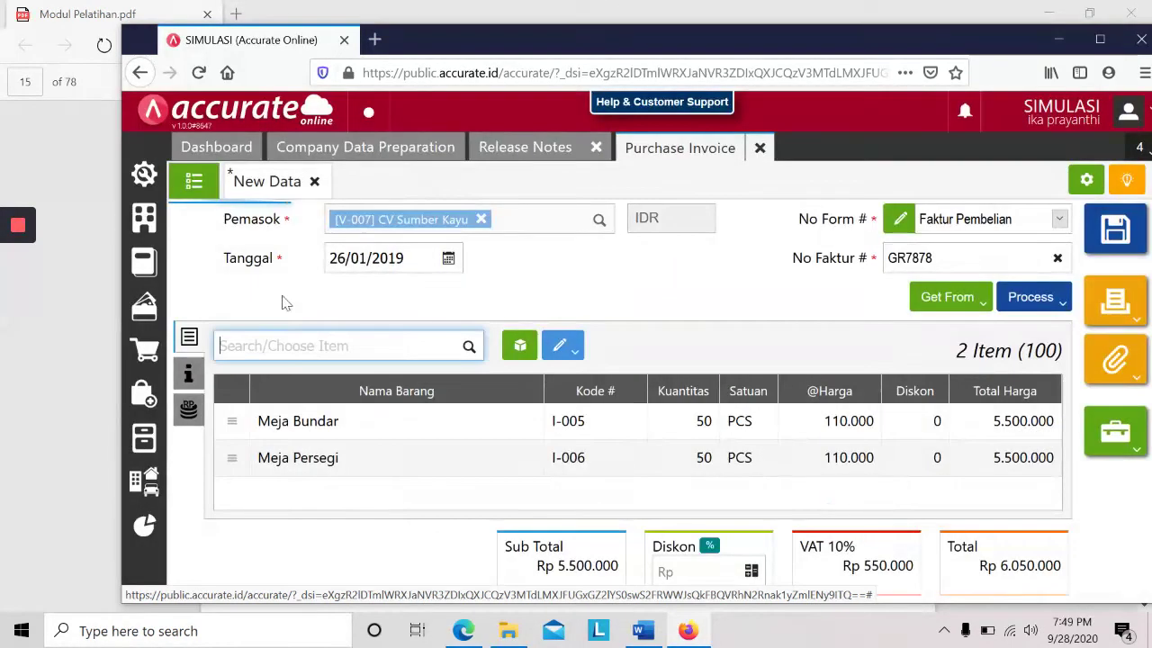
# - Read the third item in the exercise and choose Meja Kaca as the next invoice item
pyautogui.hotkey('alt', 'Tab')
pyautogui.hotkey('alt', 'Tab')
pyautogui.click(311, 349)
pyautogui.write('meja kaca')
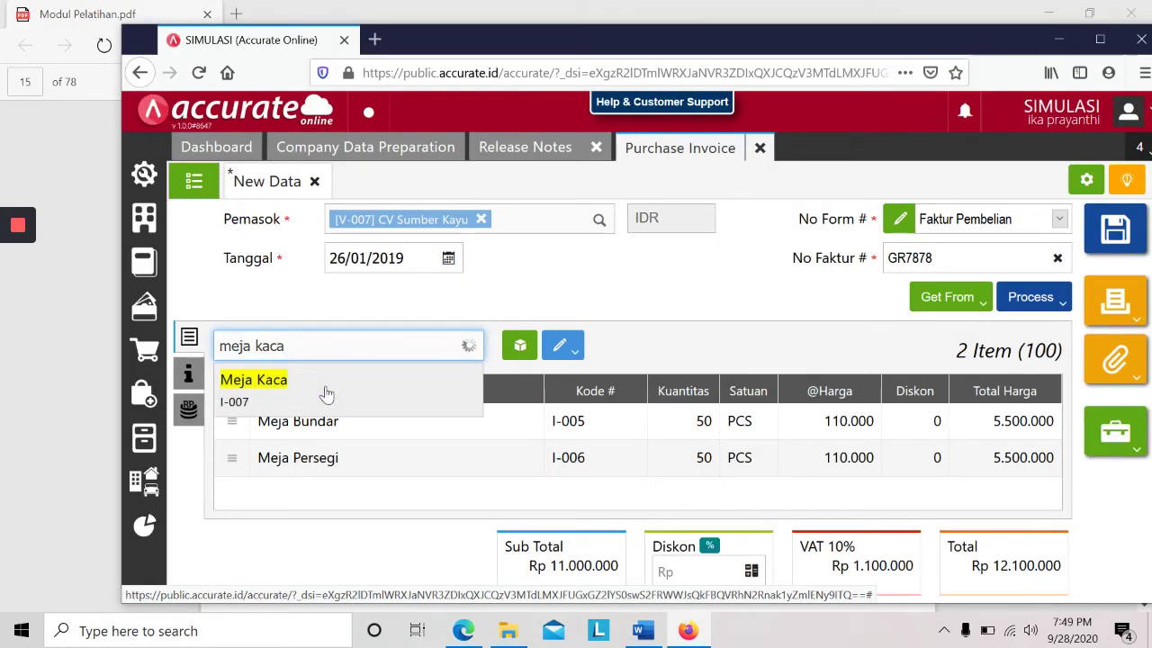
pyautogui.click(324, 387)
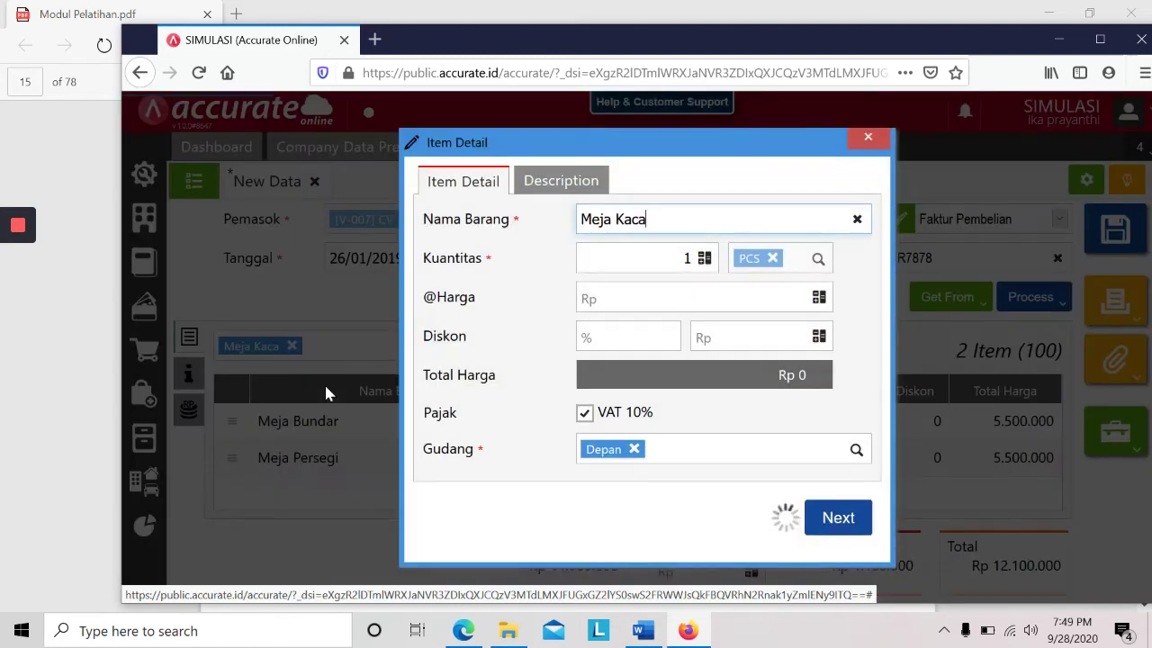
# - Set Meja Kaca's quantity to 50 and unit price to Rp 85.000, and add the line to the invoice
pyautogui.hotkey('alt', 'Tab')
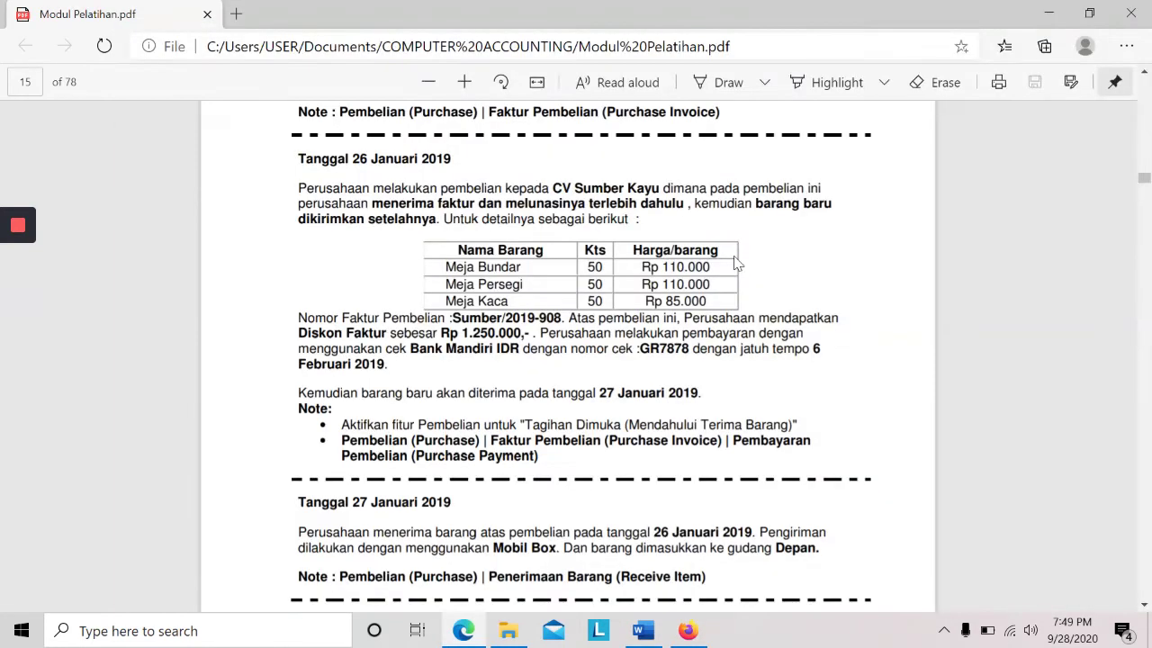
pyautogui.hotkey('alt', 'Tab')
pyautogui.click(681, 248)
pyautogui.write('5')
pyautogui.click(710, 297)
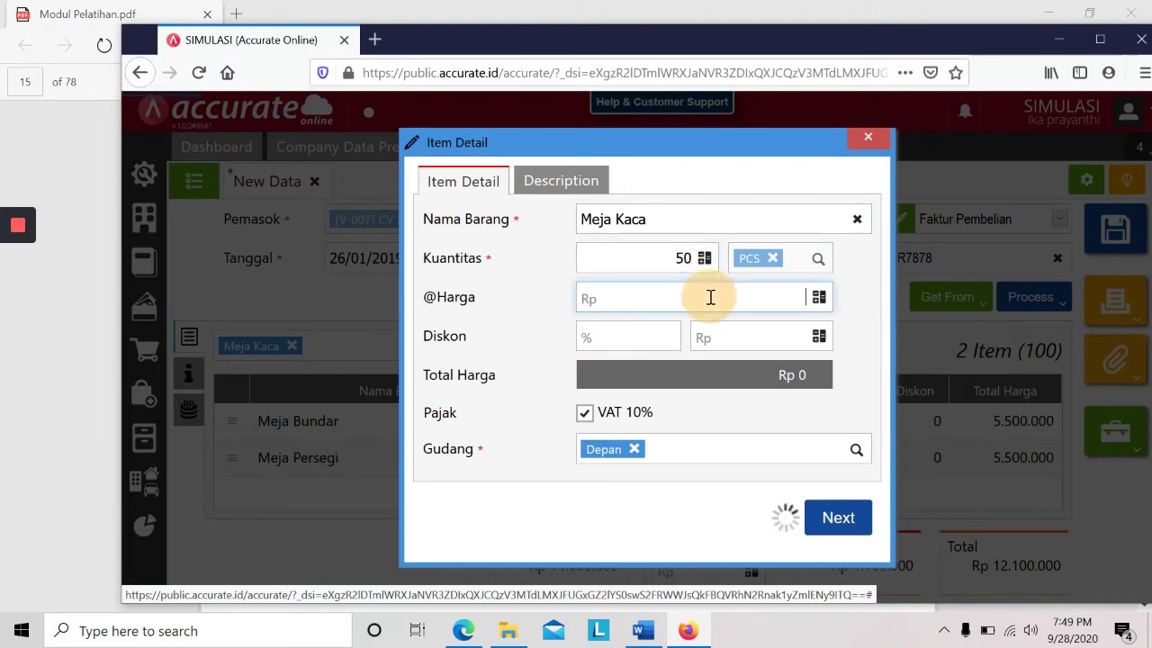
pyautogui.write('85.000')
pyautogui.press('Tab')
pyautogui.click(839, 515)
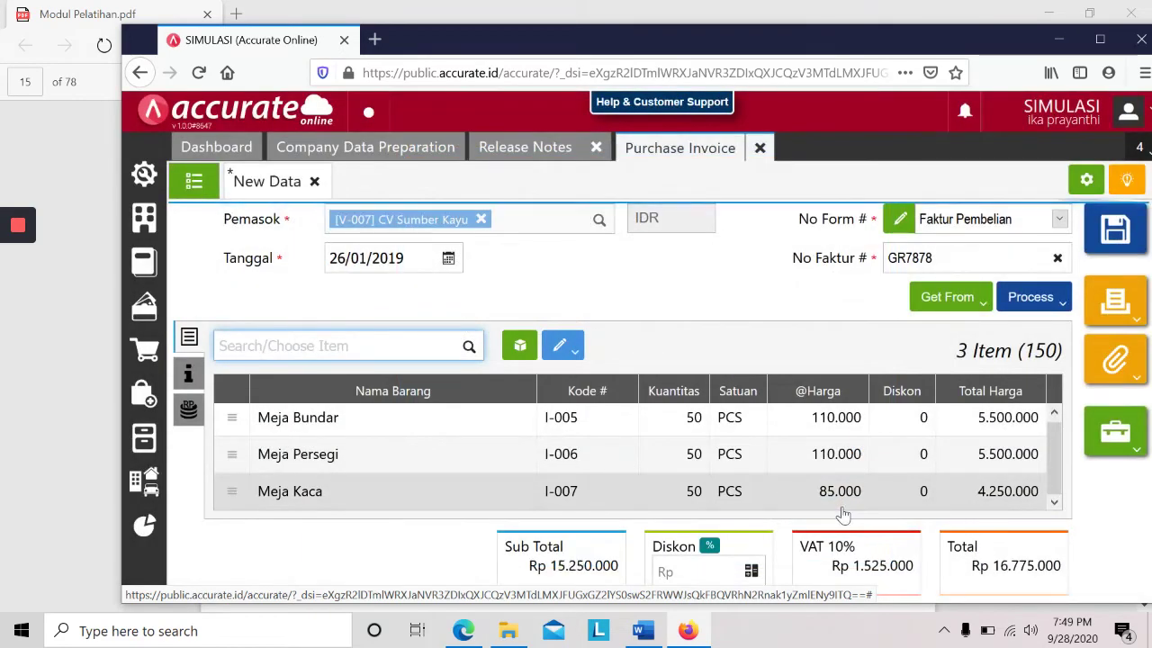
# - Copy the purchase invoice number from the exercise and set the invoice's No Faktur to Sumber/2019-908
pyautogui.hotkey('alt', 'Tab')
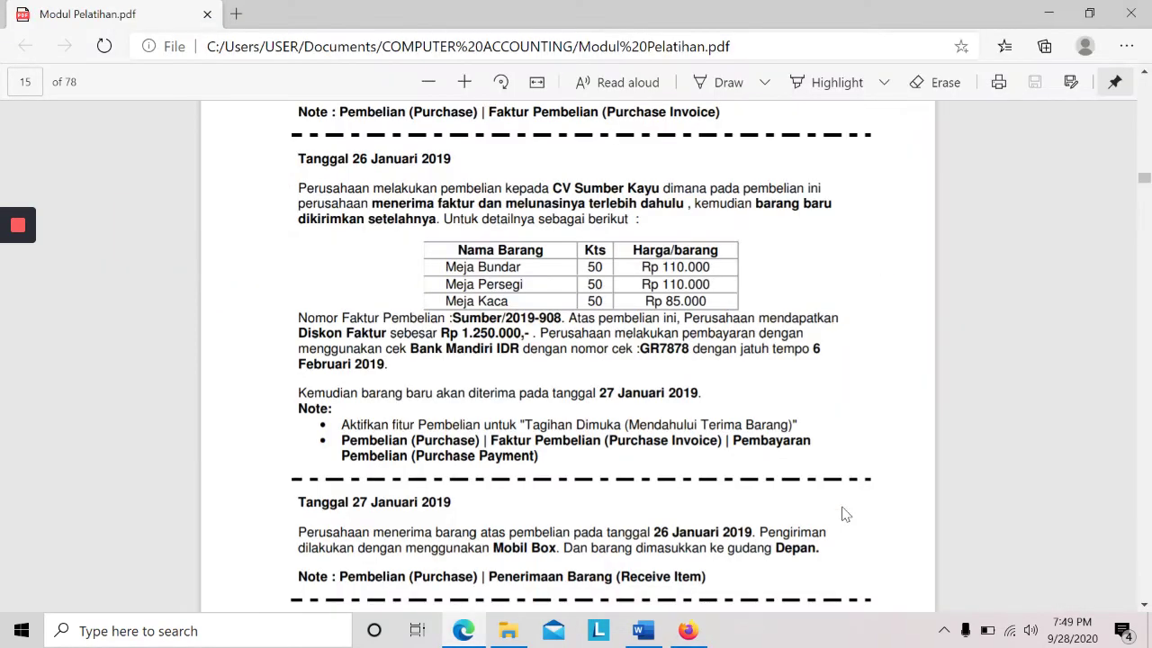
pyautogui.hotkey('alt', 'Tab')
pyautogui.hotkey('alt', 'Tab')
pyautogui.hotkey('alt', 'Tab')
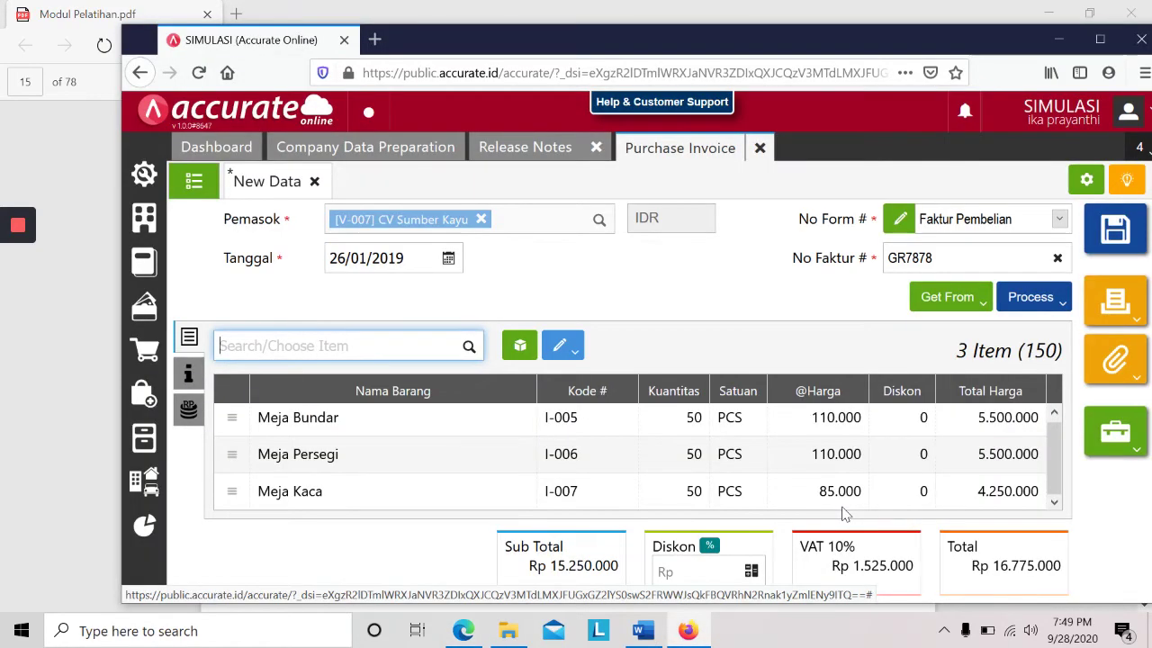
pyautogui.hotkey('alt', 'Tab')
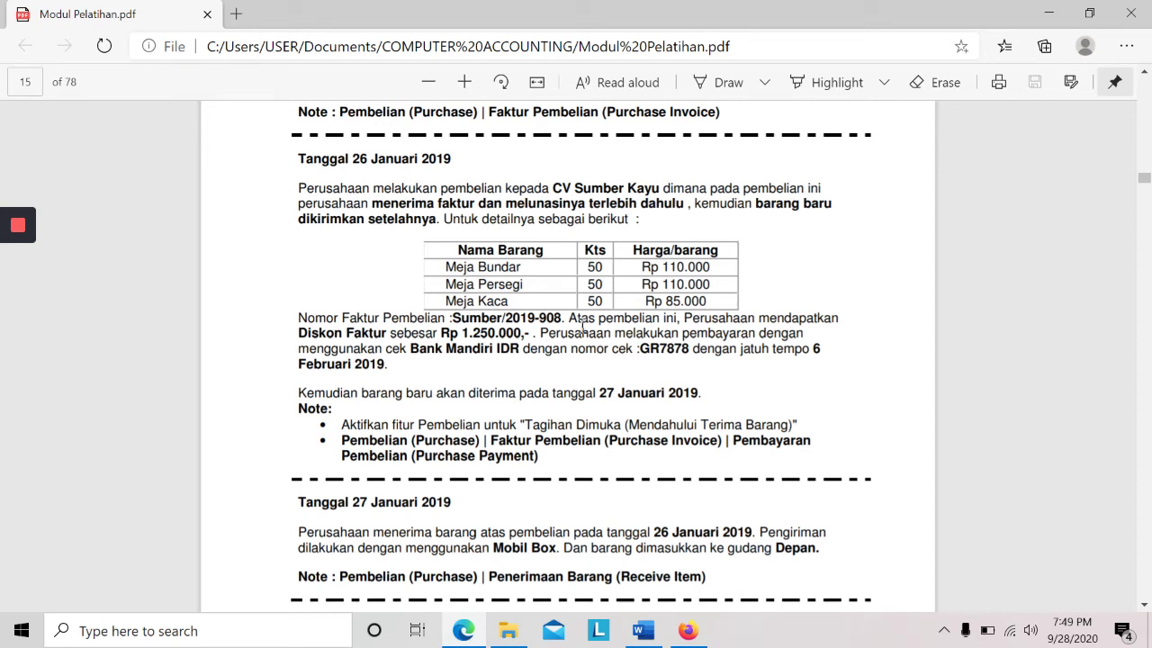
pyautogui.moveTo(564, 317); pyautogui.dragTo(493, 314)
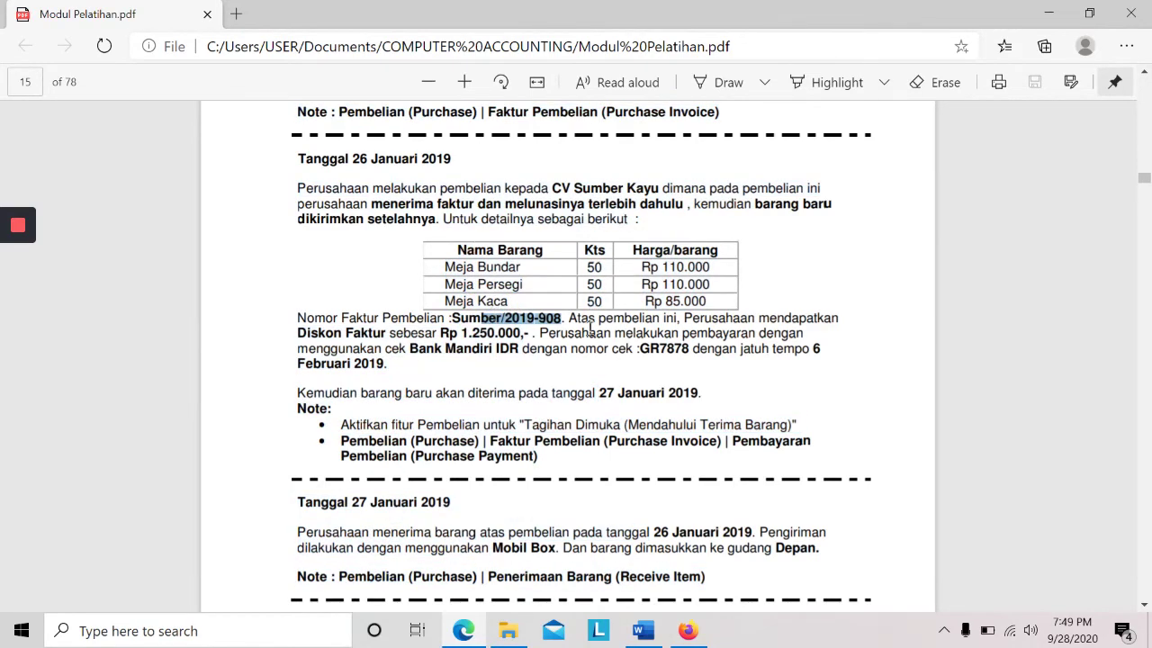
pyautogui.hotkey('alt', 'Tab')
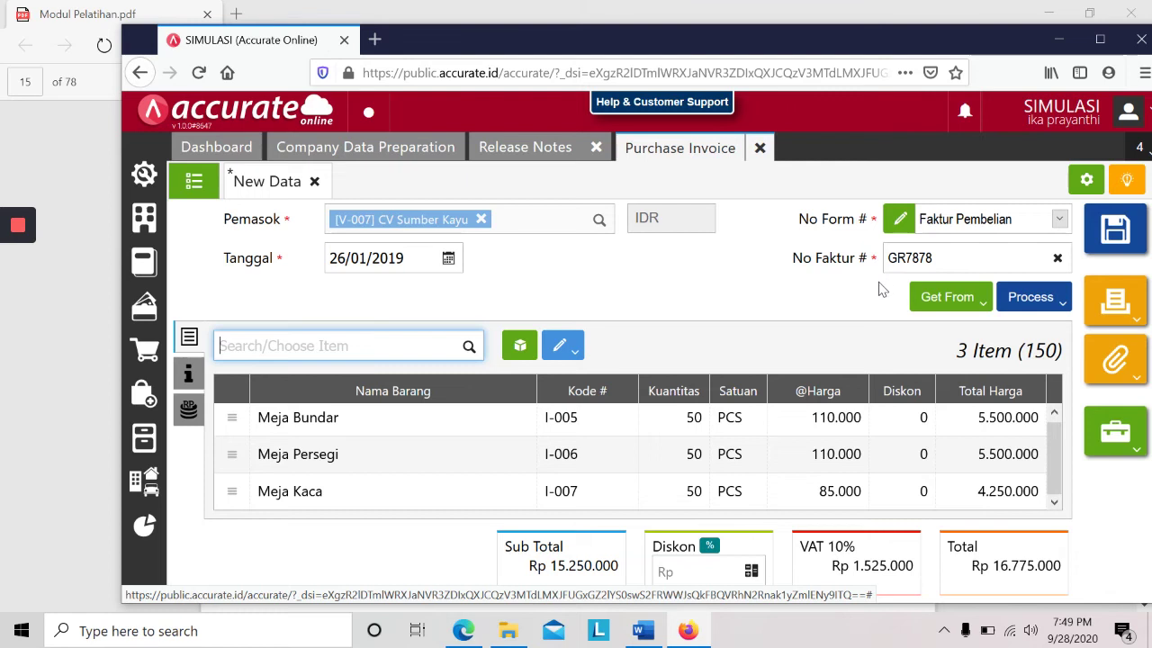
pyautogui.hotkey('alt', 'Tab')
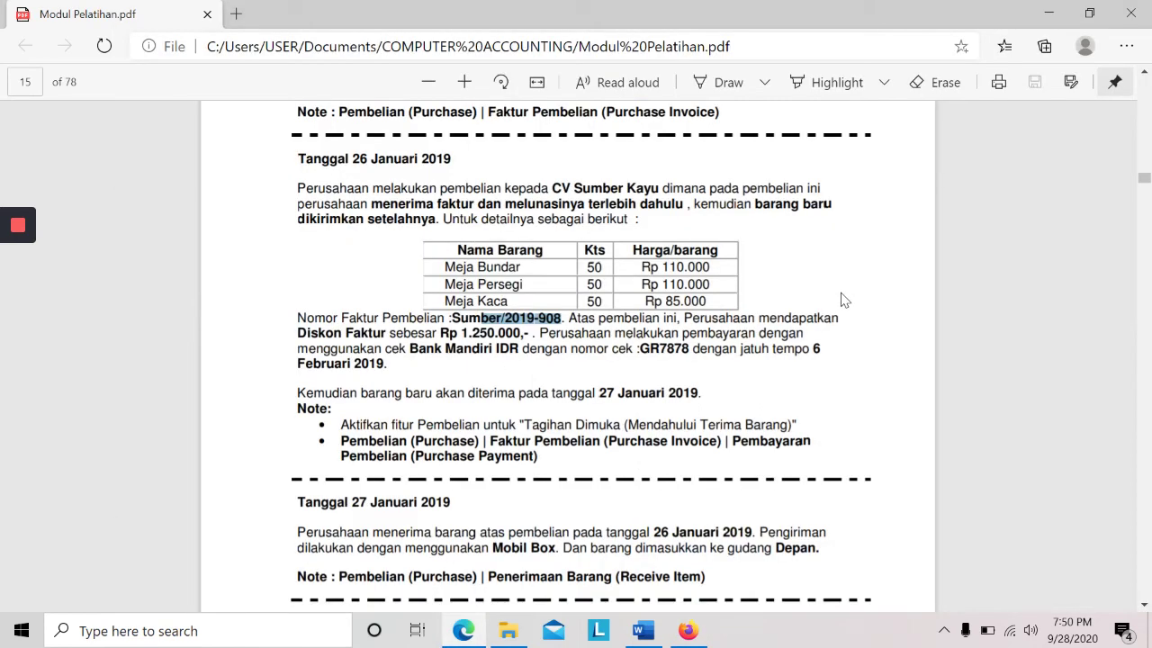
pyautogui.hotkey('alt', 'Tab')
pyautogui.click(807, 254)
pyautogui.write('ber/2019-908')
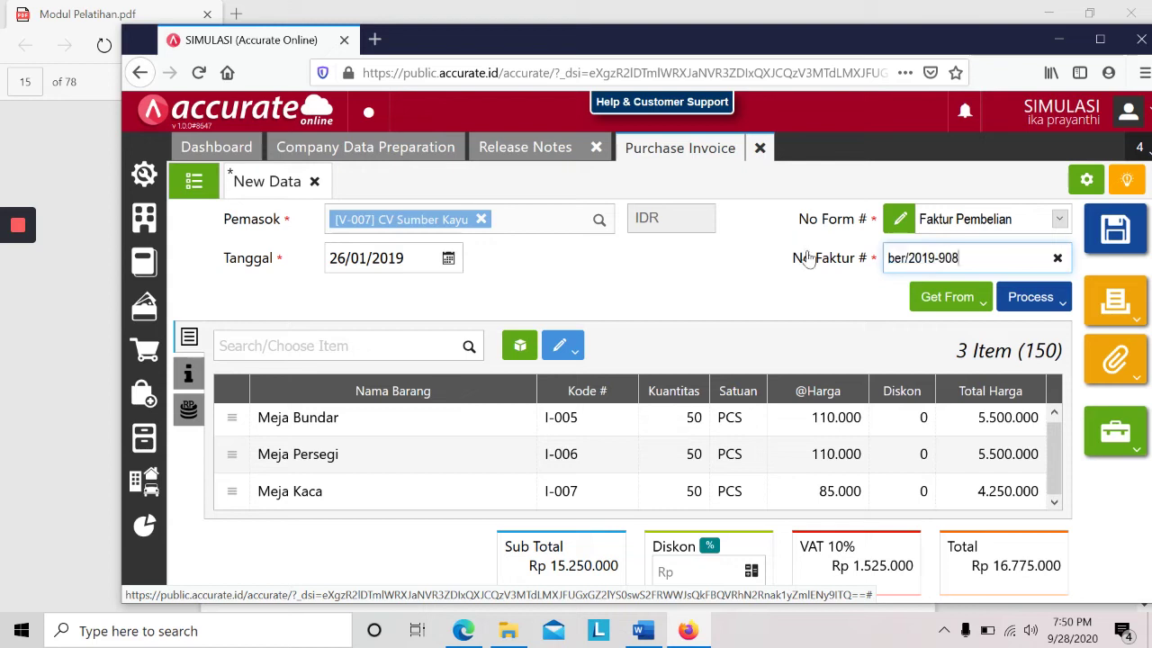
pyautogui.click(894, 258)
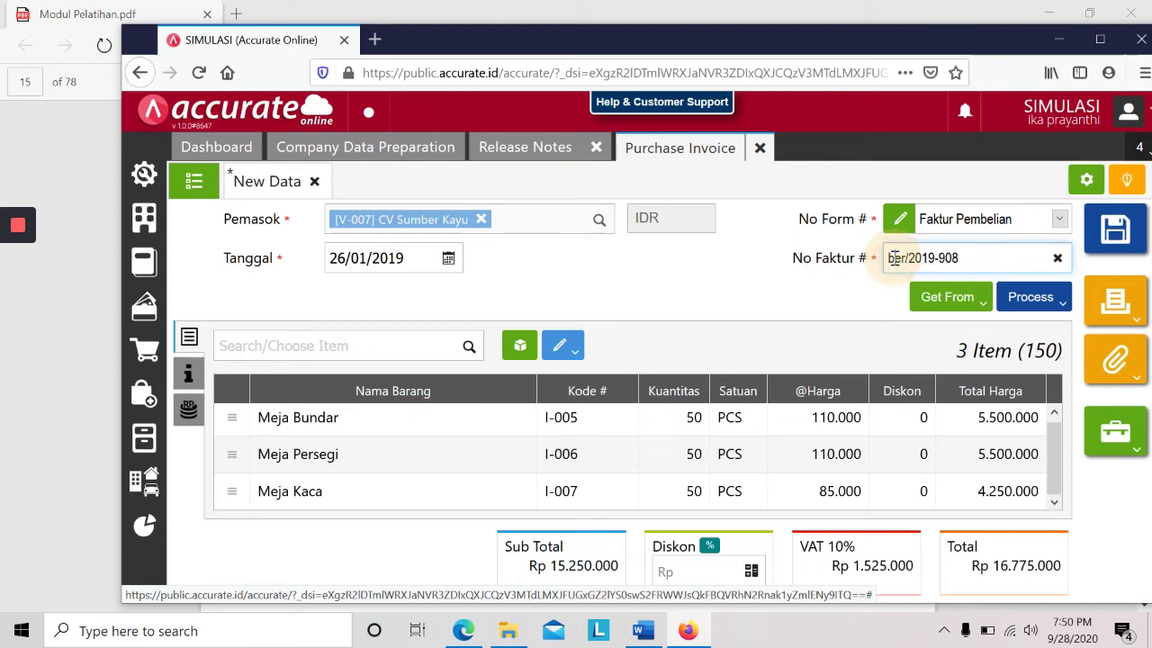
pyautogui.write('Sum')
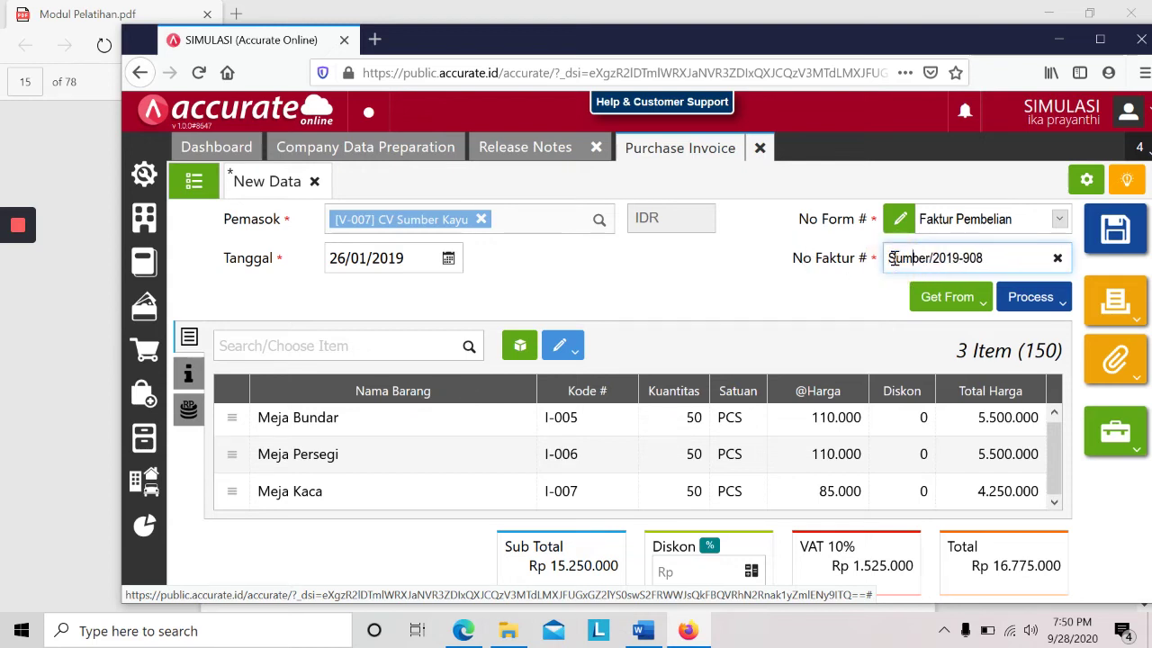
# - Read the invoice discount in the exercise and set the invoice's overall discount to Rp 1.250.000
pyautogui.hotkey('alt', 'Tab')
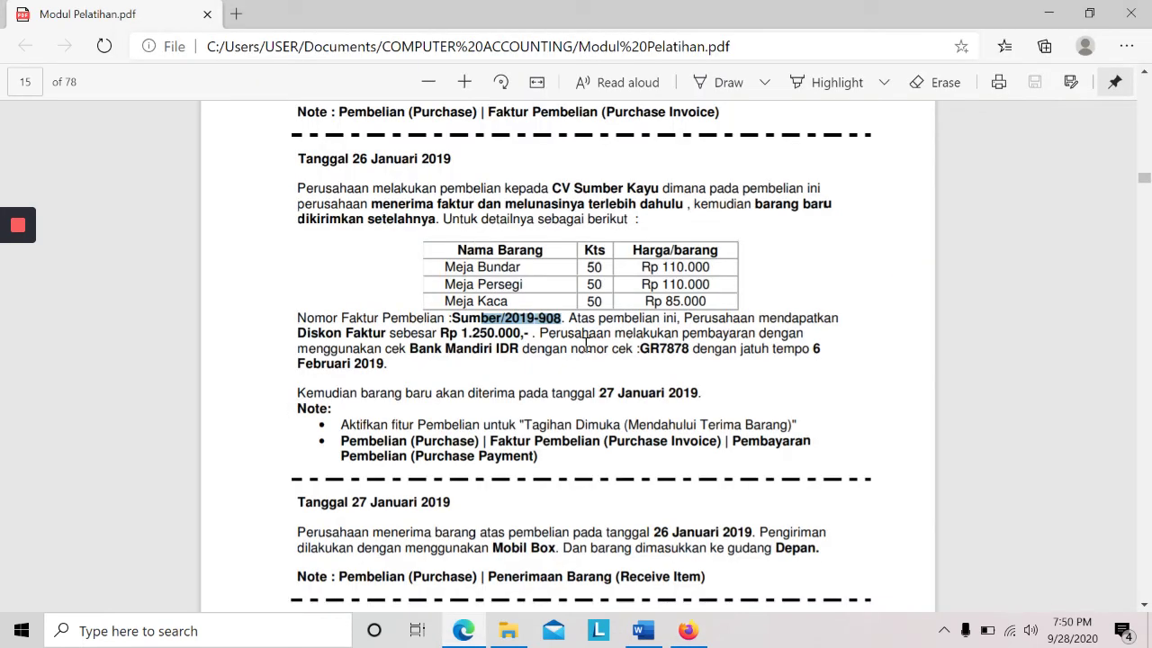
pyautogui.hotkey('alt', 'Tab')
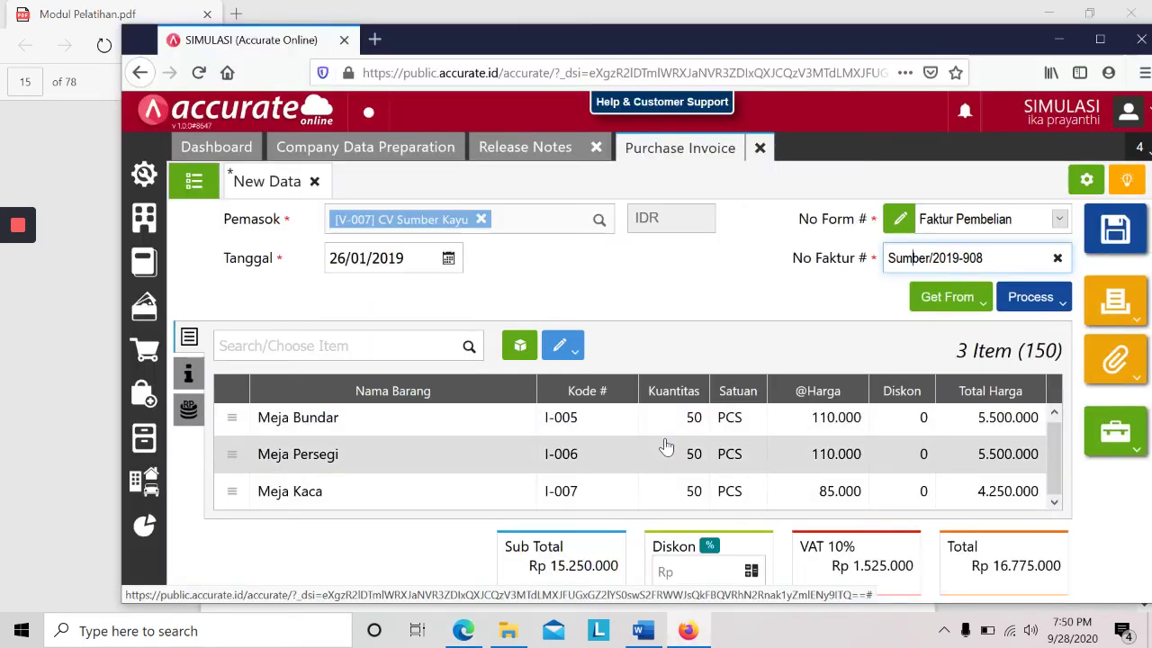
pyautogui.click(720, 571)
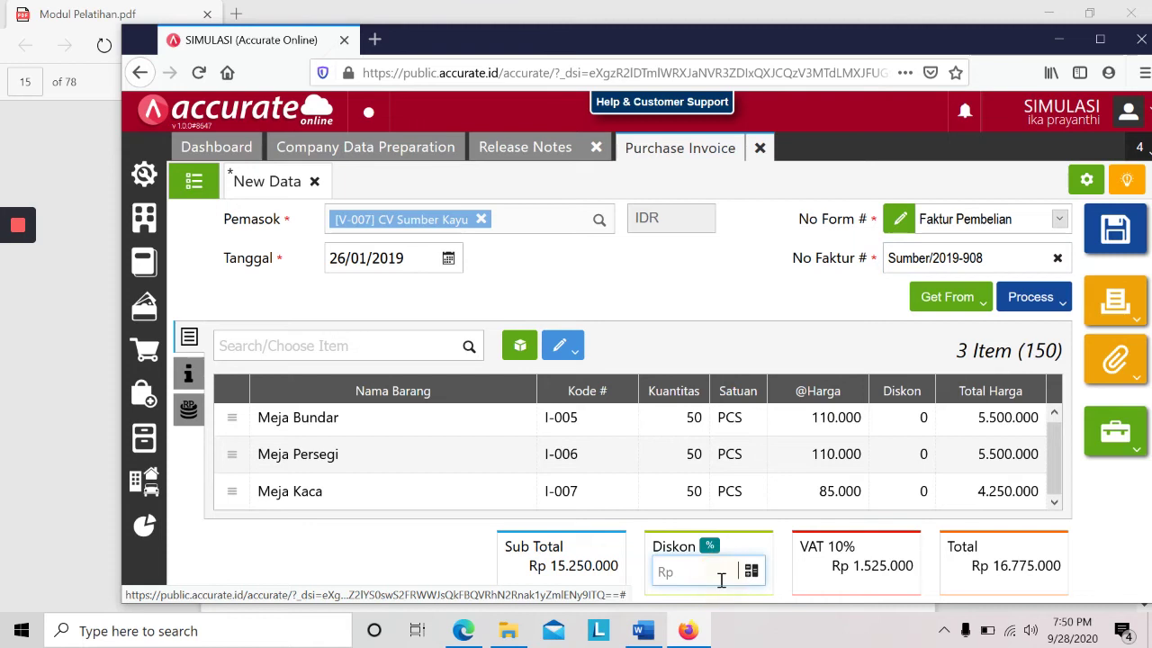
pyautogui.hotkey('alt', 'Tab')
pyautogui.hotkey('alt', 'Tab')
pyautogui.write('1.250.000')
pyautogui.press('Tab')
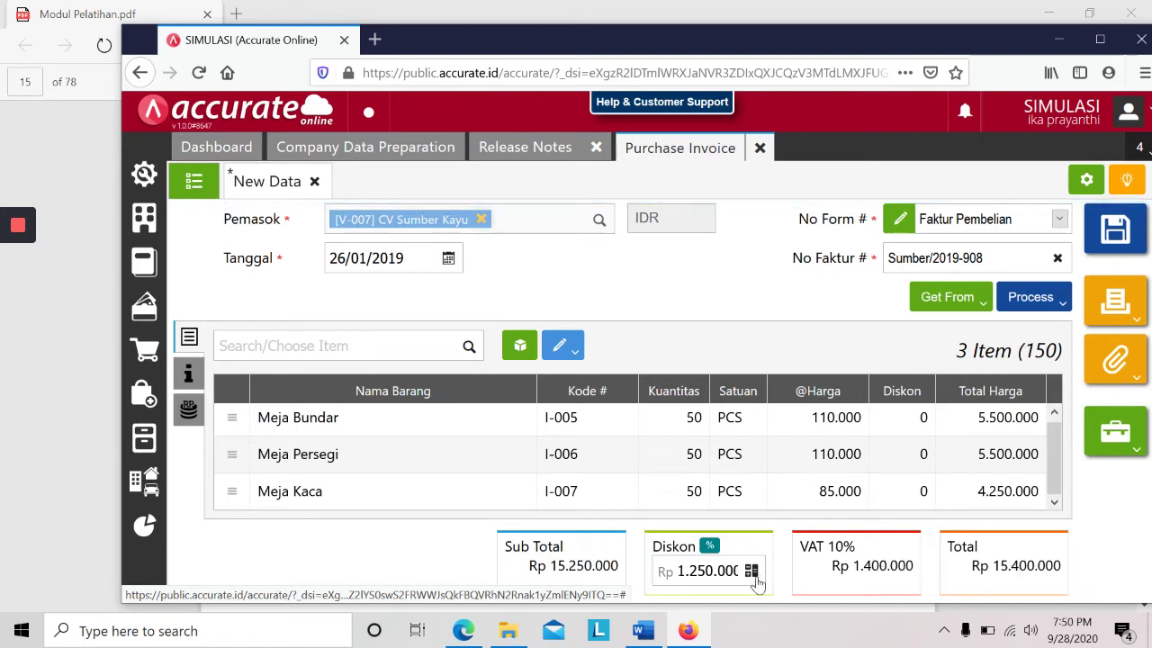
pyautogui.click(751, 572)
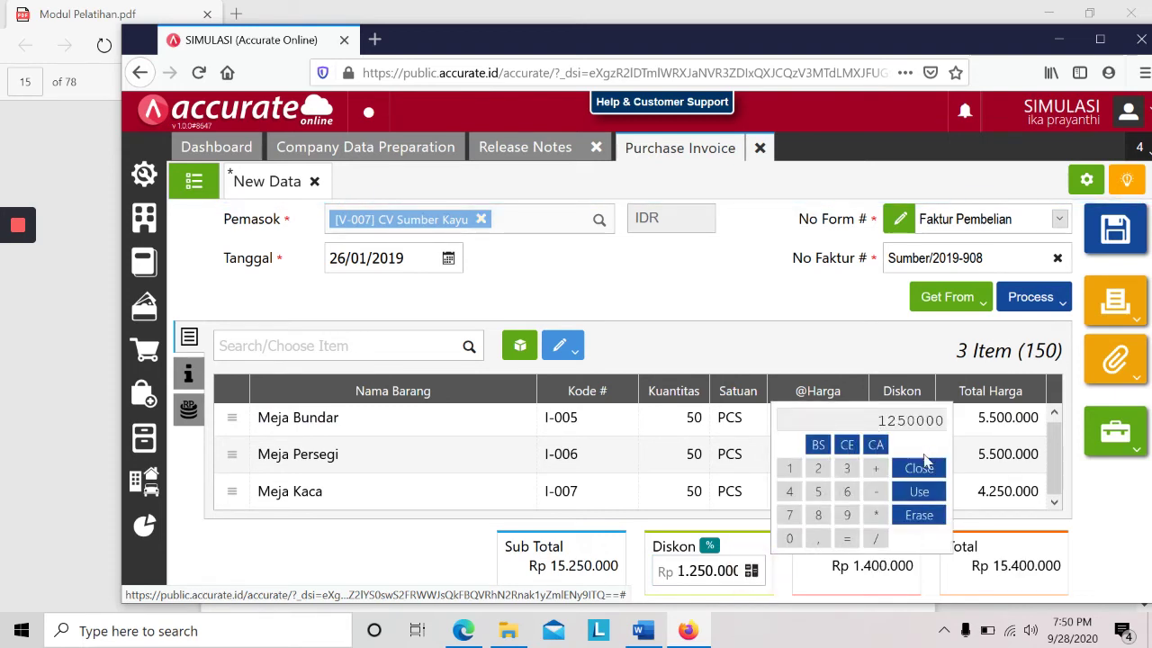
pyautogui.click(922, 469)
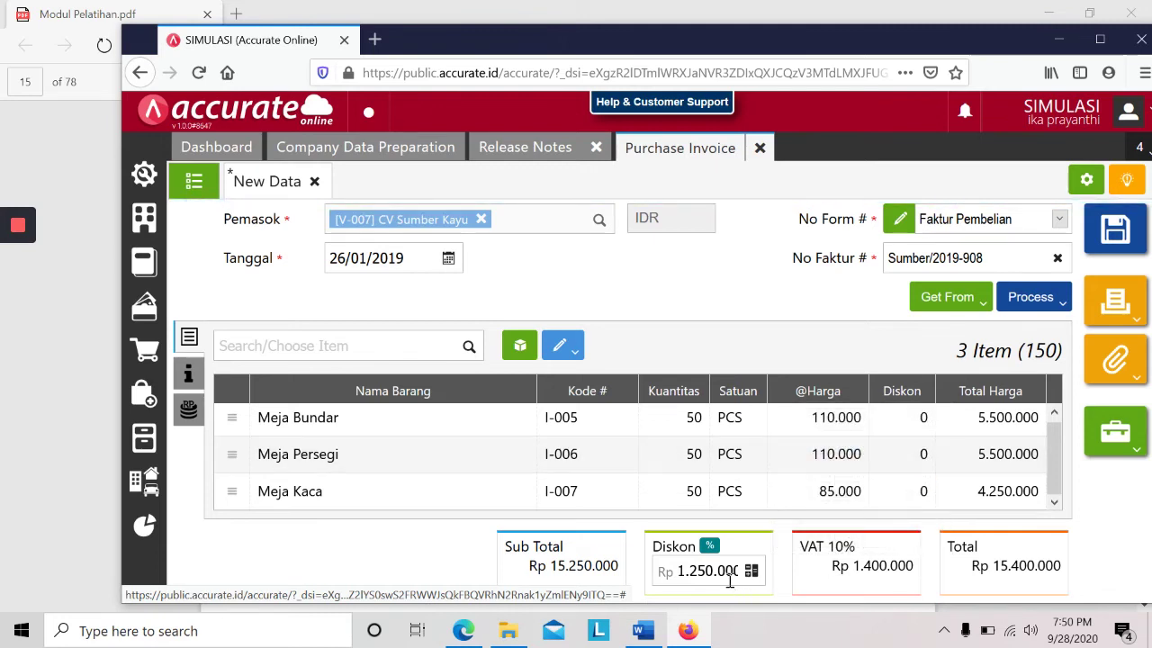
# - Reread the exercise's 26 January terms and mark the purchase as a Reverse Invoice preceding the receive item
pyautogui.hotkey('alt', 'Tab')
pyautogui.hotkey('alt', 'Tab')
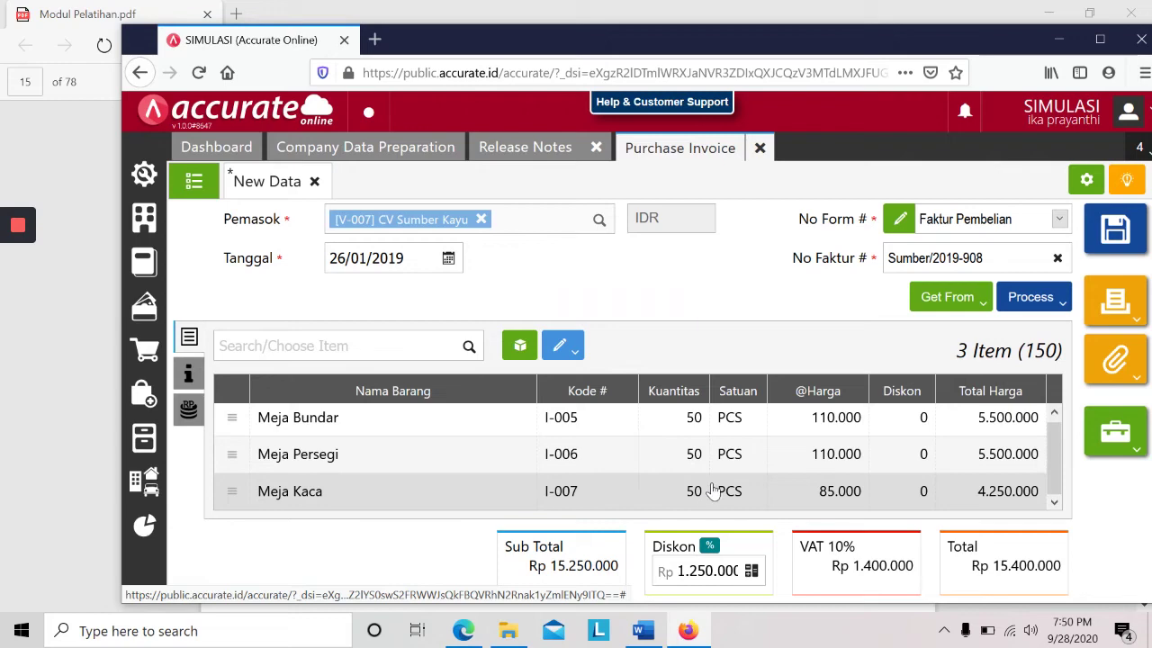
pyautogui.hotkey('alt', 'Tab')
pyautogui.hotkey('alt', 'Tab')
pyautogui.hotkey('alt', 'Tab')
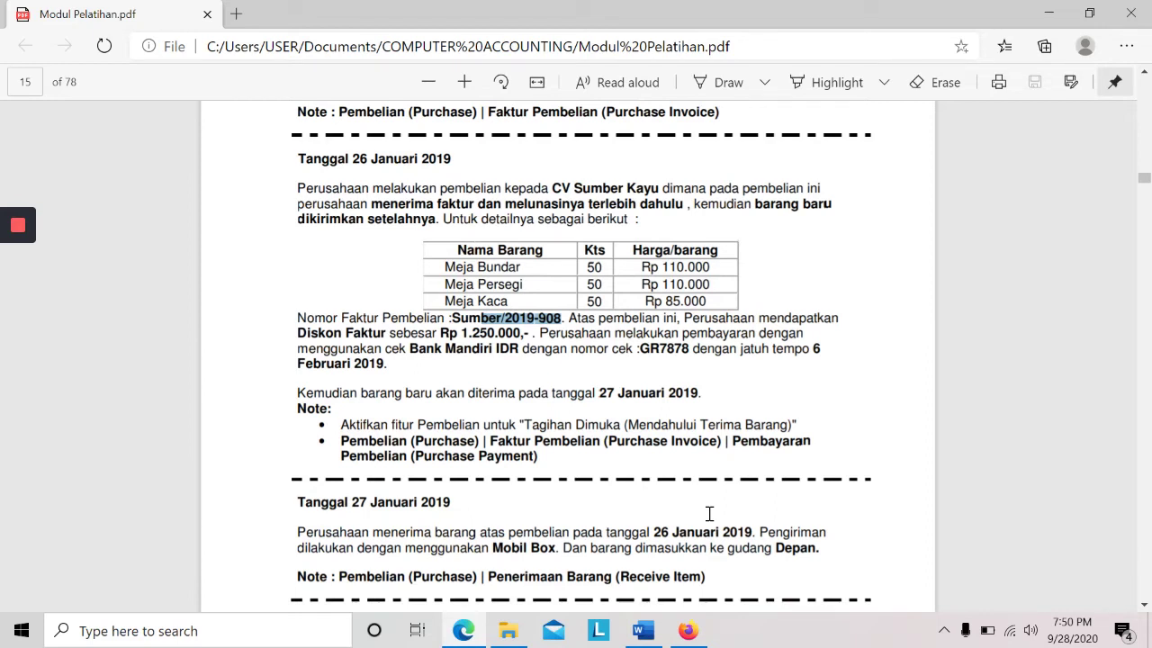
pyautogui.hotkey('alt', 'Tab')
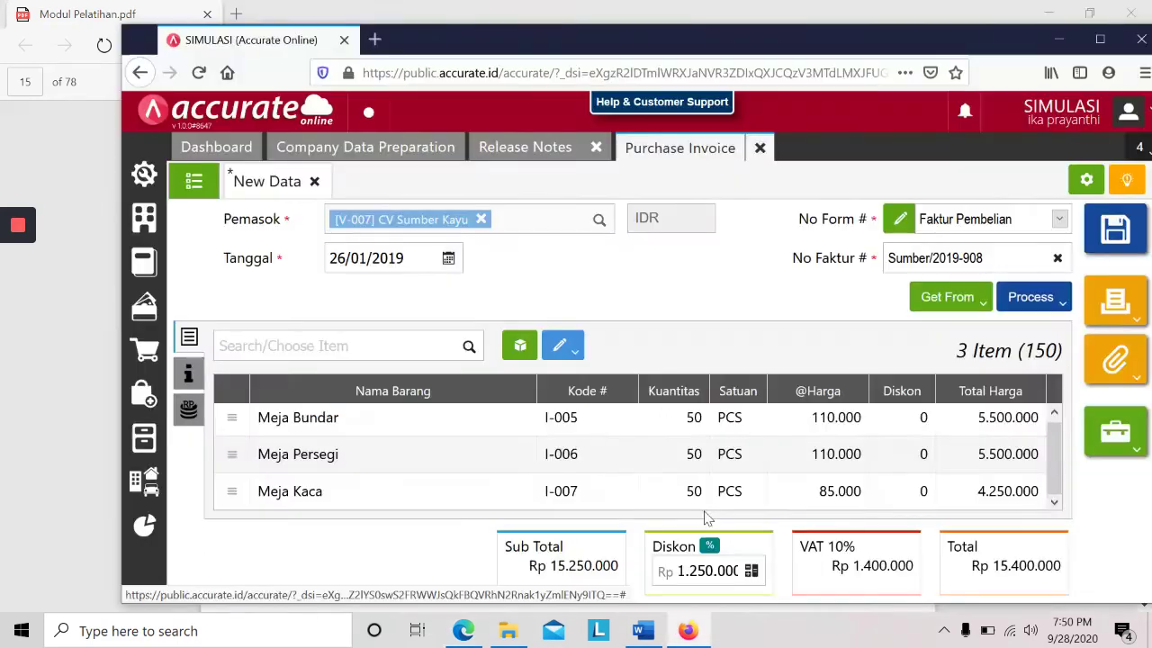
pyautogui.click(189, 377)
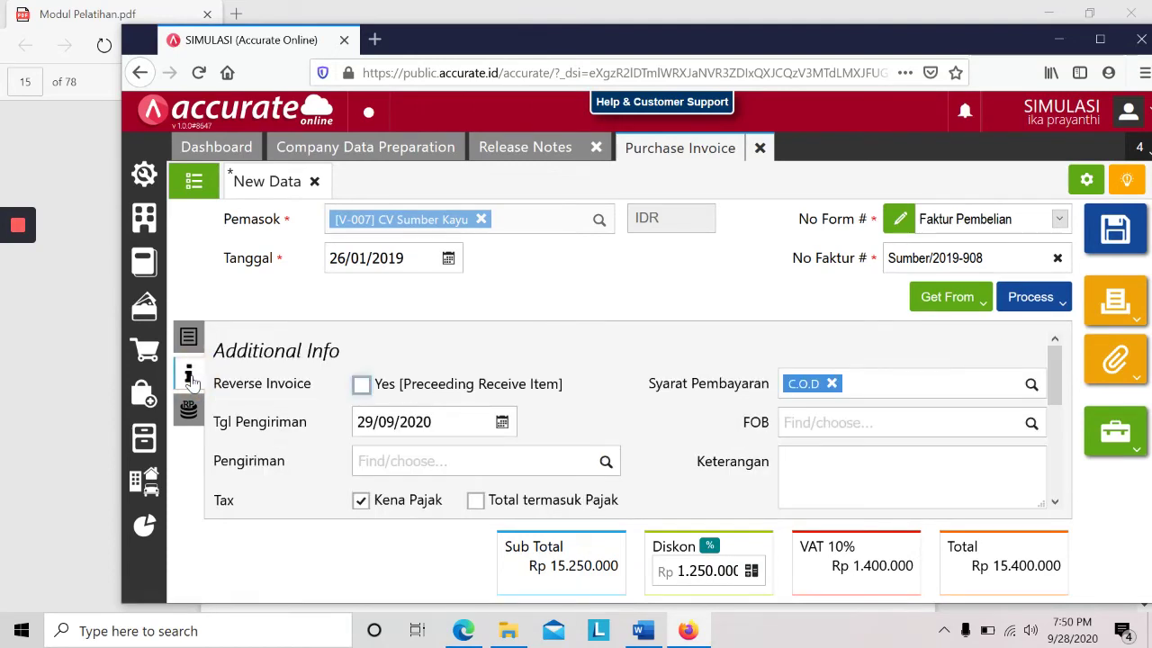
pyautogui.click(361, 385)
# - Process the invoice into a purchase payment and choose Bank Mandiri IDR as the paying bank
pyautogui.click(1046, 300)
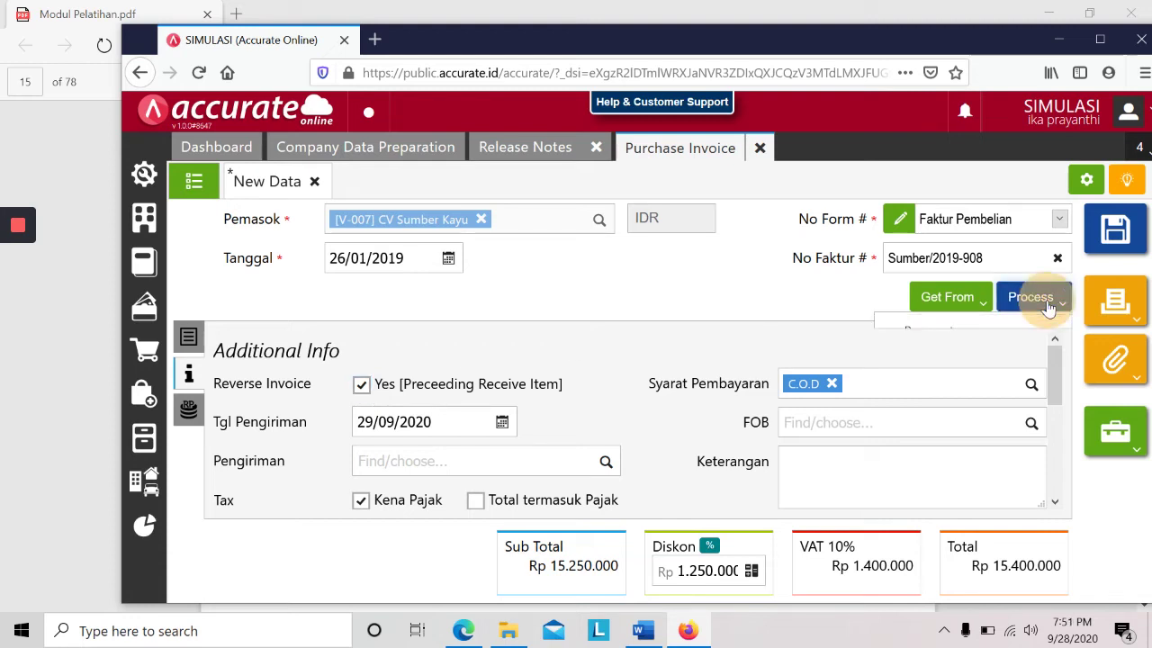
pyautogui.click(1023, 330)
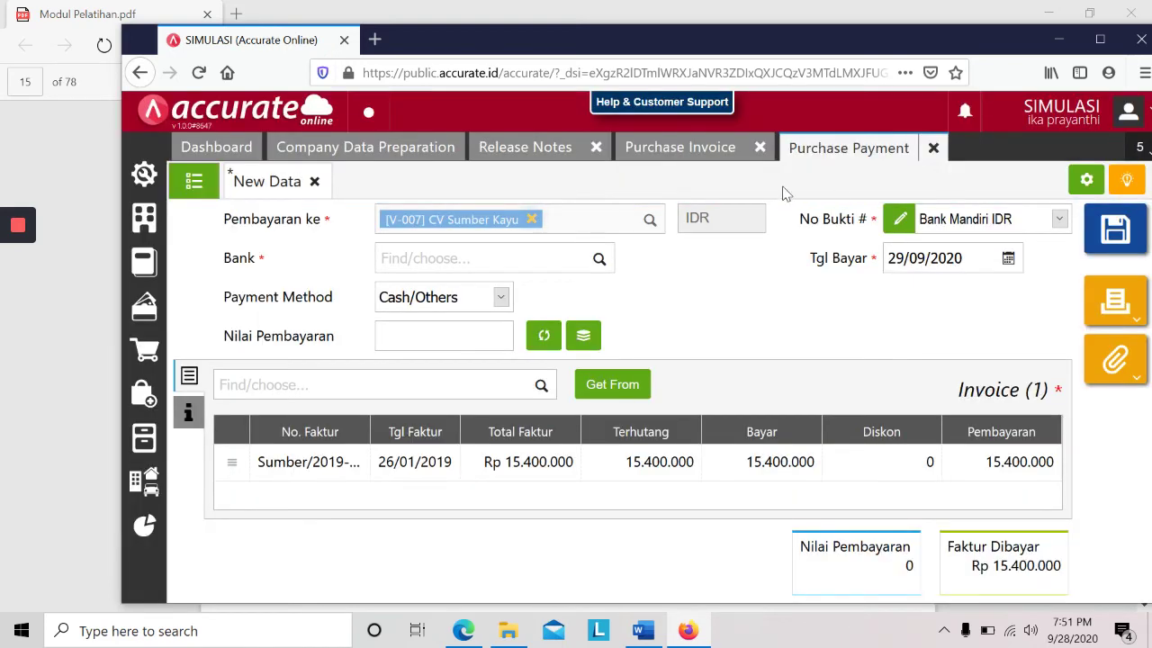
pyautogui.hotkey('alt', 'Tab')
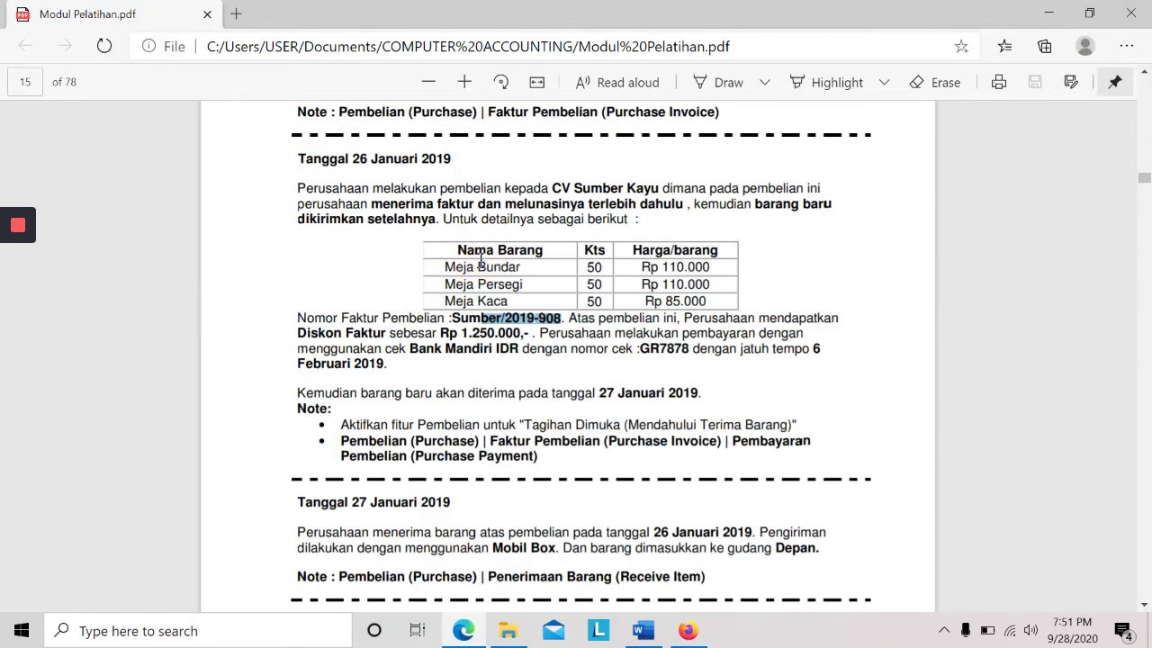
pyautogui.hotkey('alt', 'Tab')
pyautogui.click(480, 259)
pyautogui.write('mandiri')
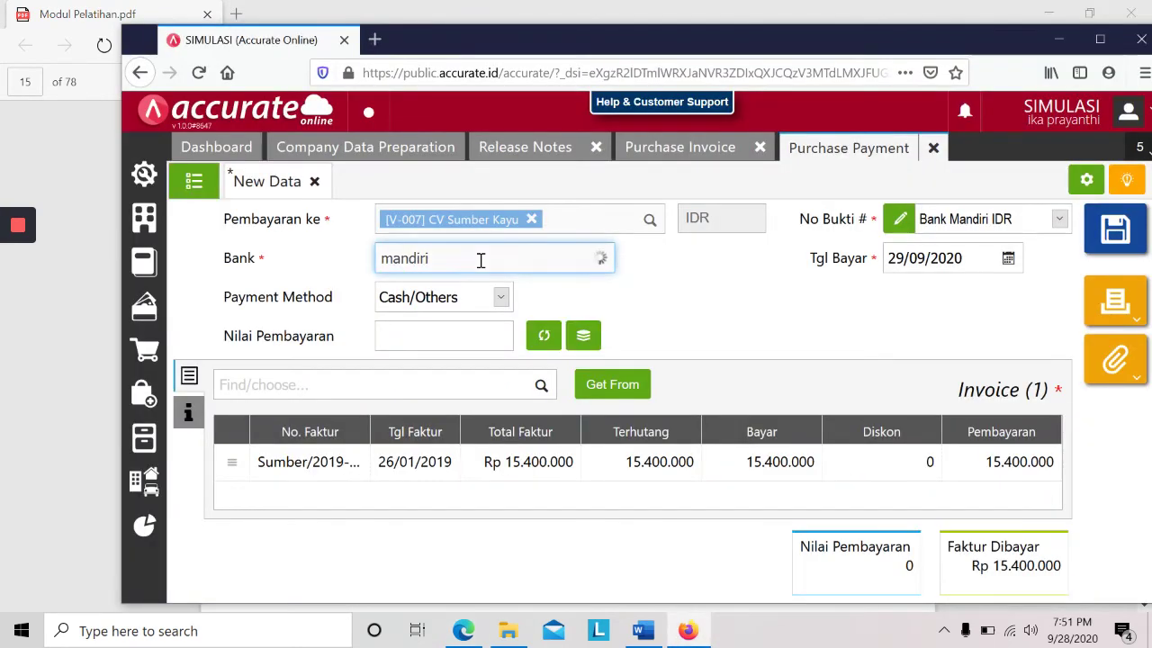
pyautogui.click(483, 304)
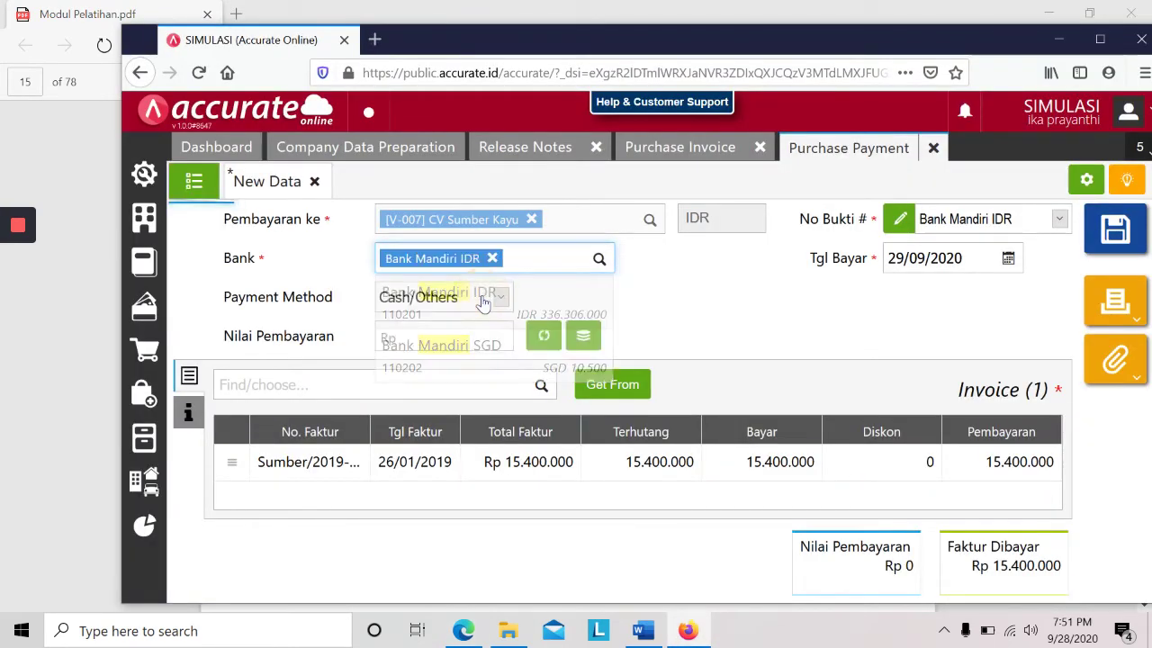
# - Set the payment method to Cheque/Clearing and copy cheque number GR7878 from the exercise into the payment
pyautogui.click(450, 300)
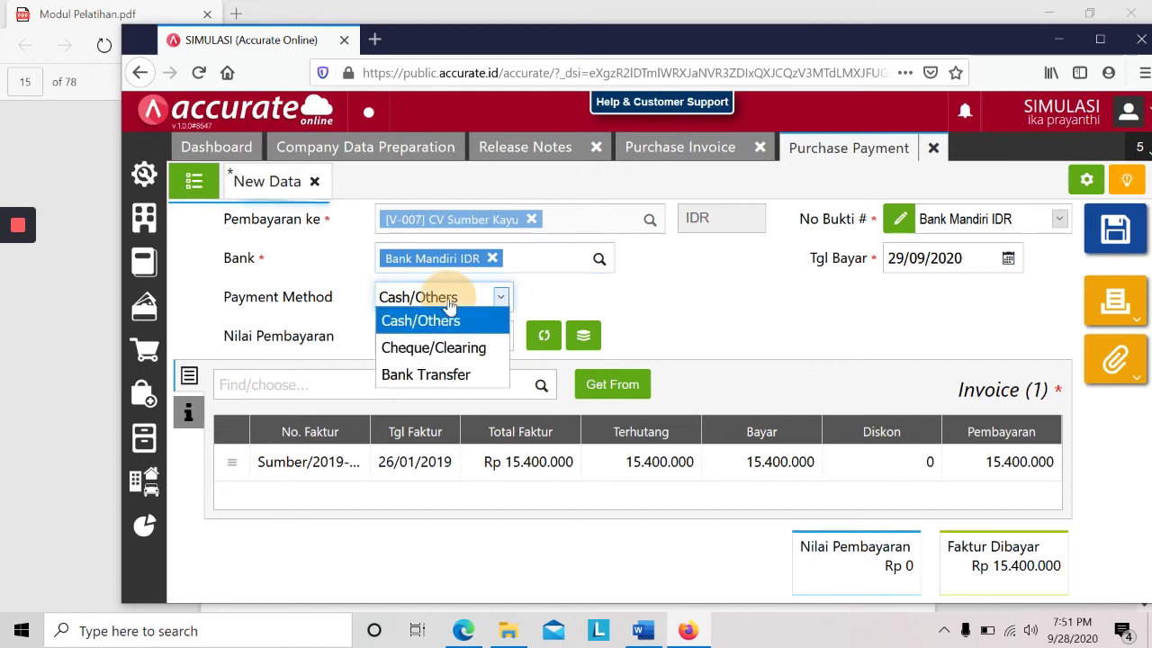
pyautogui.click(435, 372)
pyautogui.click(450, 302)
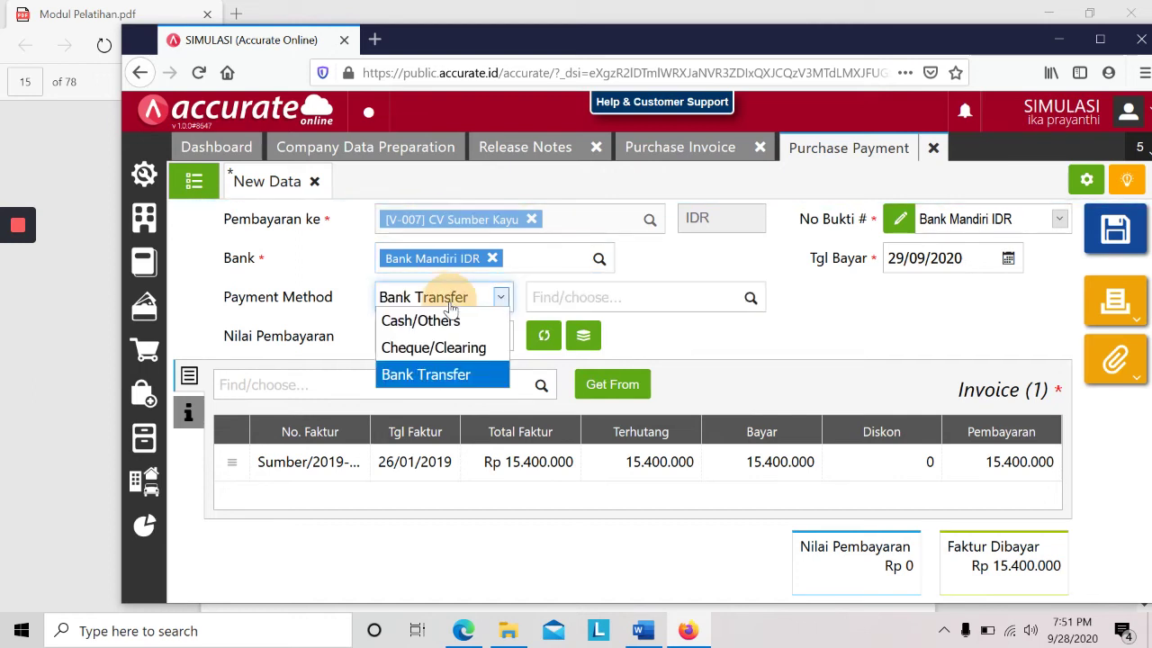
pyautogui.click(435, 347)
pyautogui.click(582, 303)
pyautogui.hotkey('alt', 'Tab')
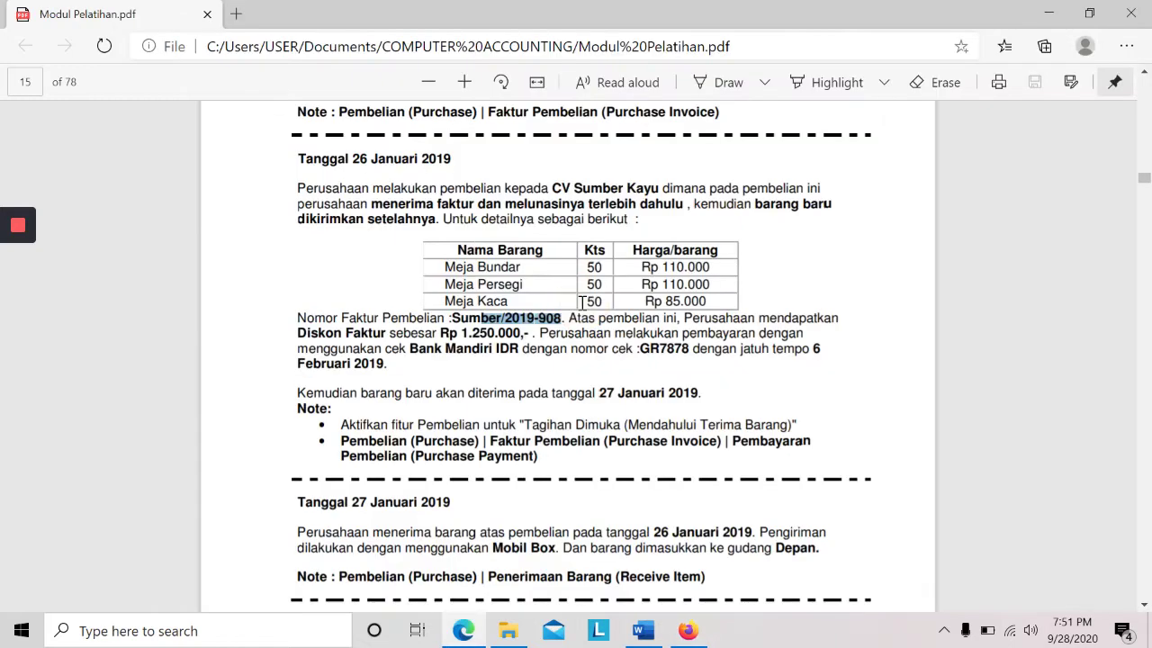
pyautogui.moveTo(689, 349); pyautogui.dragTo(637, 349)
pyautogui.hotkey('ctrl', 'c')
pyautogui.hotkey('alt', 'Tab')
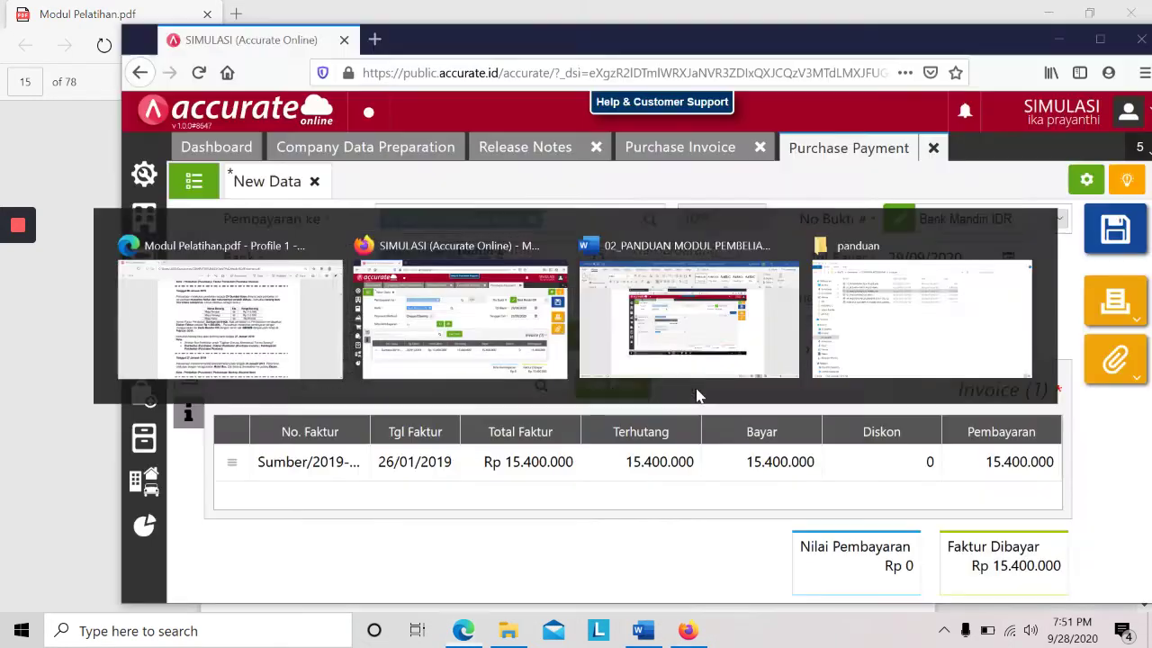
pyautogui.hotkey('ctrl', 'v')
# - Check the transaction date in the exercise and set the payment date to 26/01/2019
pyautogui.click(901, 272)
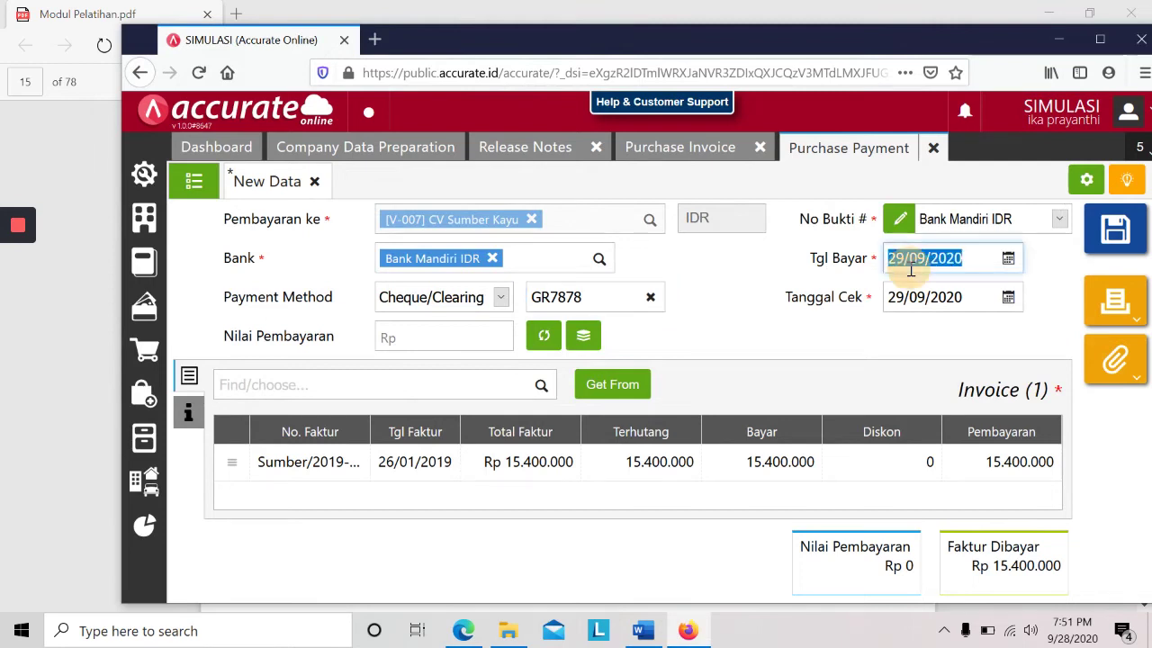
pyautogui.hotkey('alt', 'Tab')
pyautogui.hotkey('alt', 'Tab')
pyautogui.write('26/')
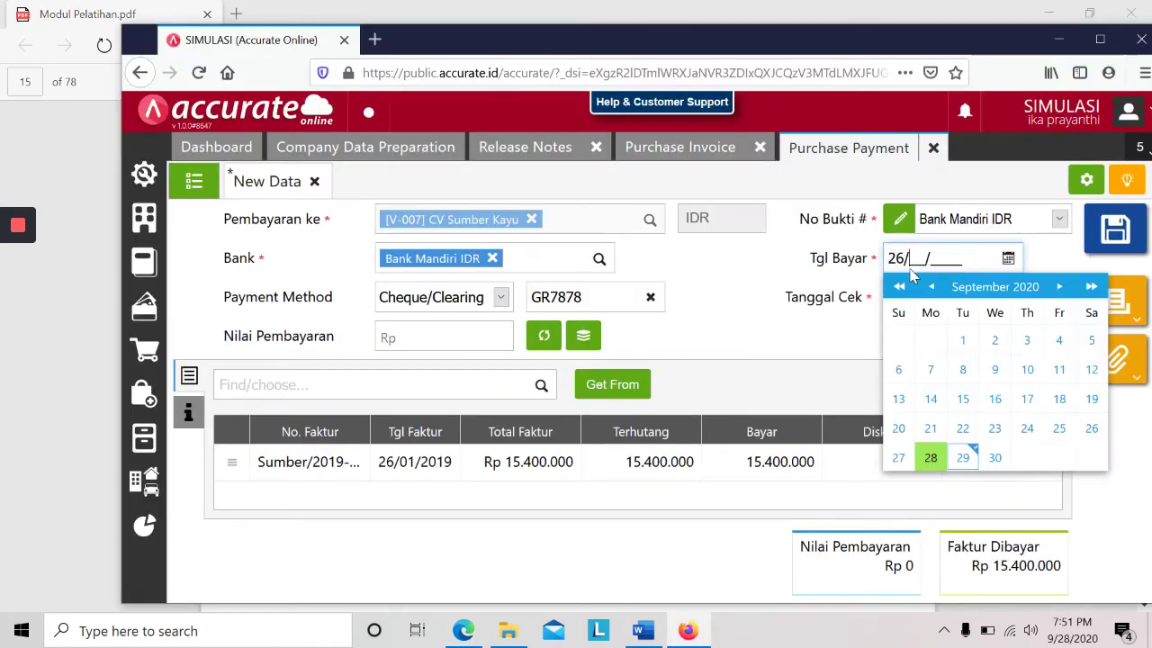
pyautogui.write('01/2019')
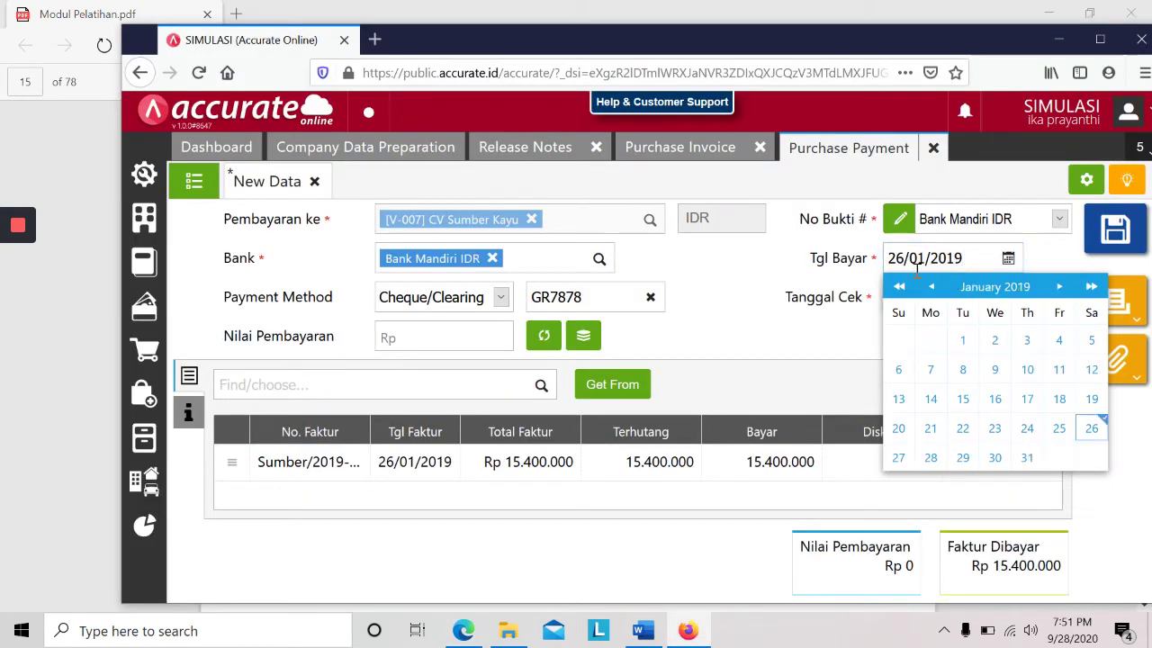
pyautogui.click(1091, 430)
# - Look up the cheque's due date in the exercise and set the cheque date to 06/02/2019
pyautogui.click(950, 304)
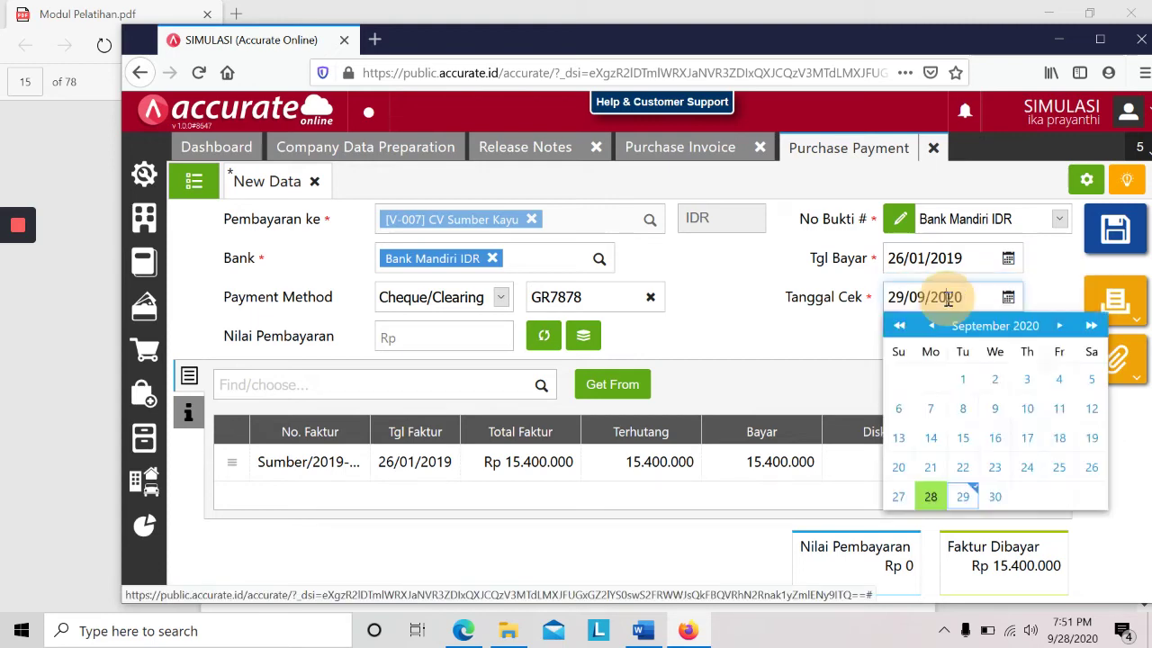
pyautogui.hotkey('alt', 'Tab')
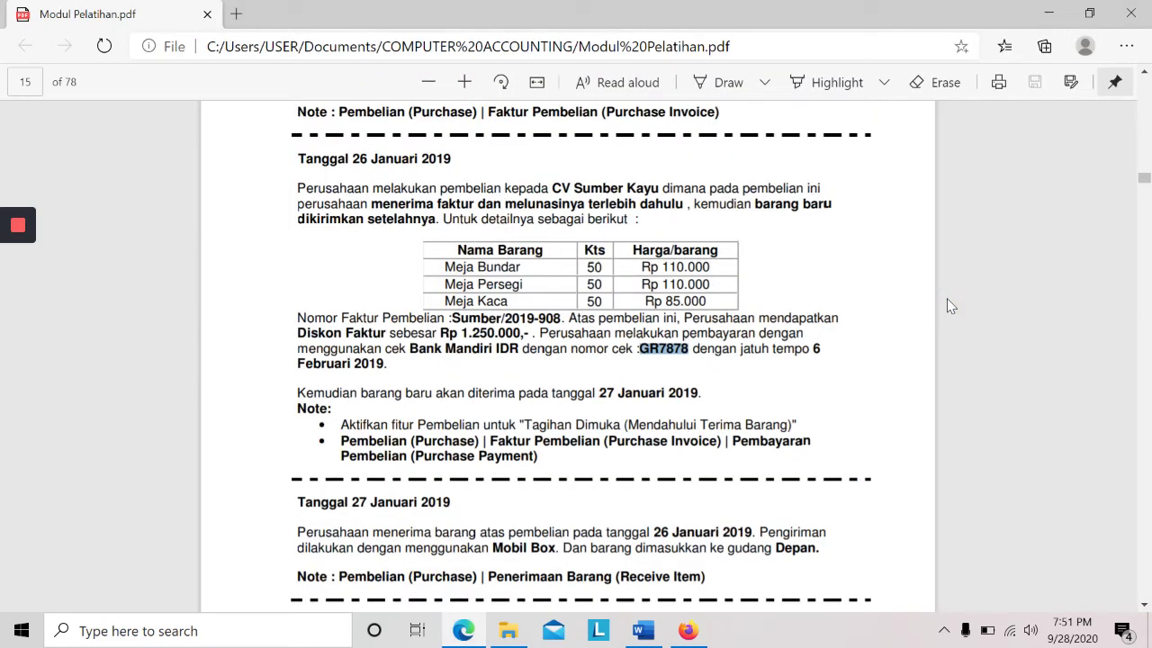
pyautogui.hotkey('alt', 'Tab')
pyautogui.write('6/')
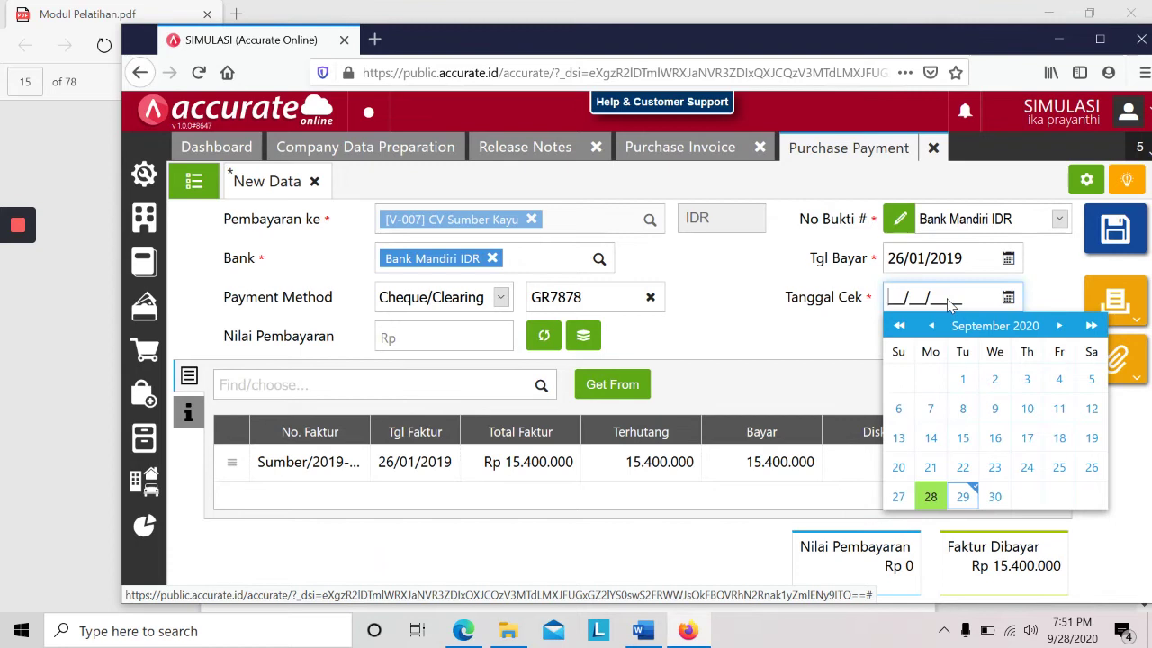
pyautogui.write('02/2019')
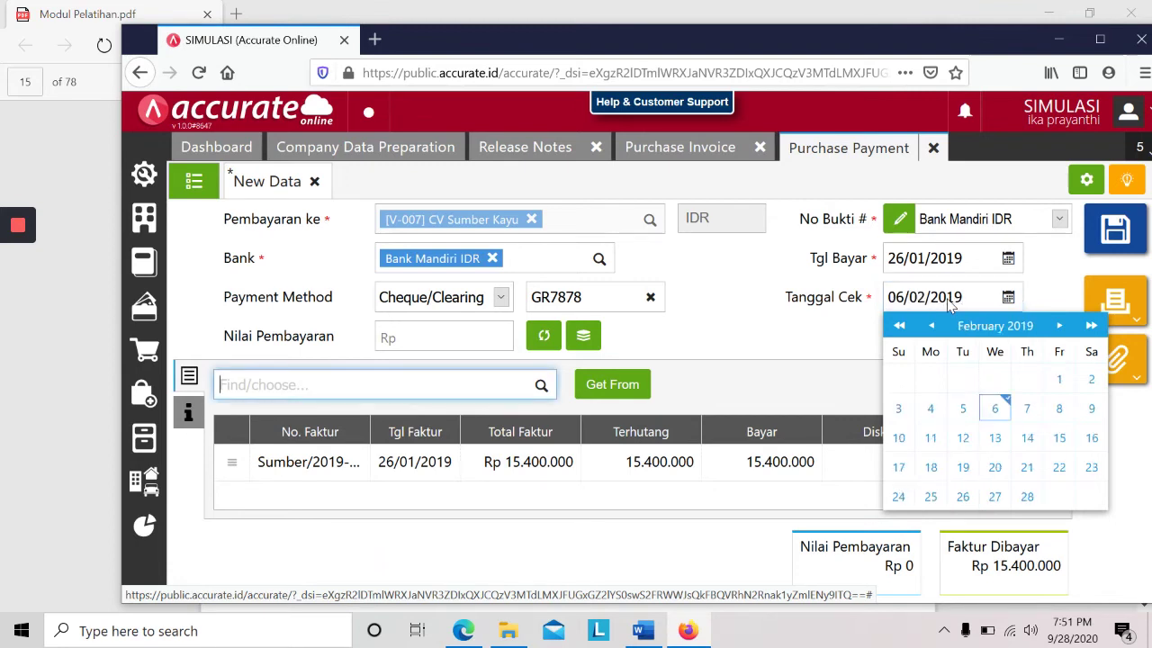
# - Fill in the payment value by calculating it from the invoice and save the purchase payment
pyautogui.click(993, 410)
pyautogui.click(547, 339)
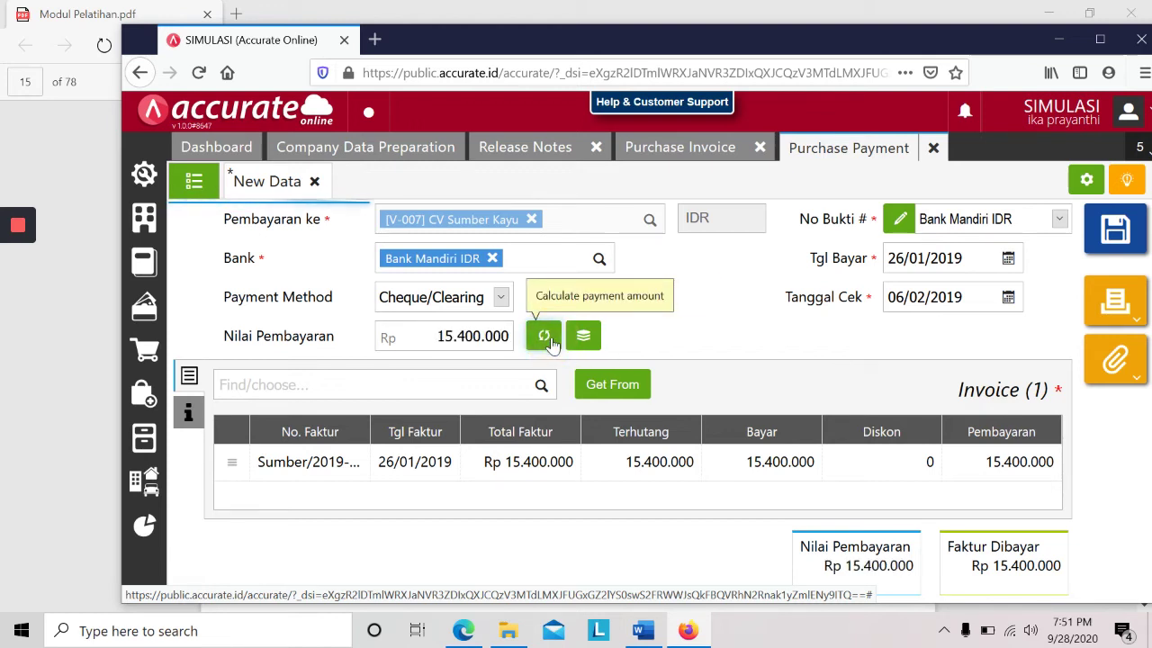
pyautogui.click(1113, 232)
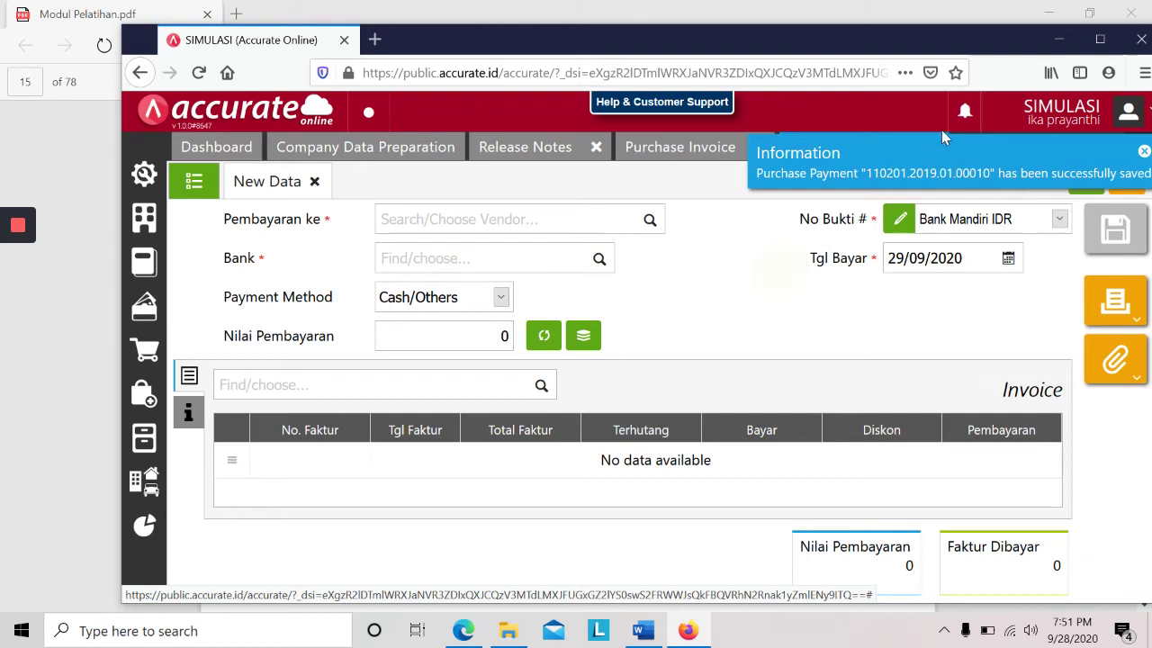
pyautogui.click(1143, 150)
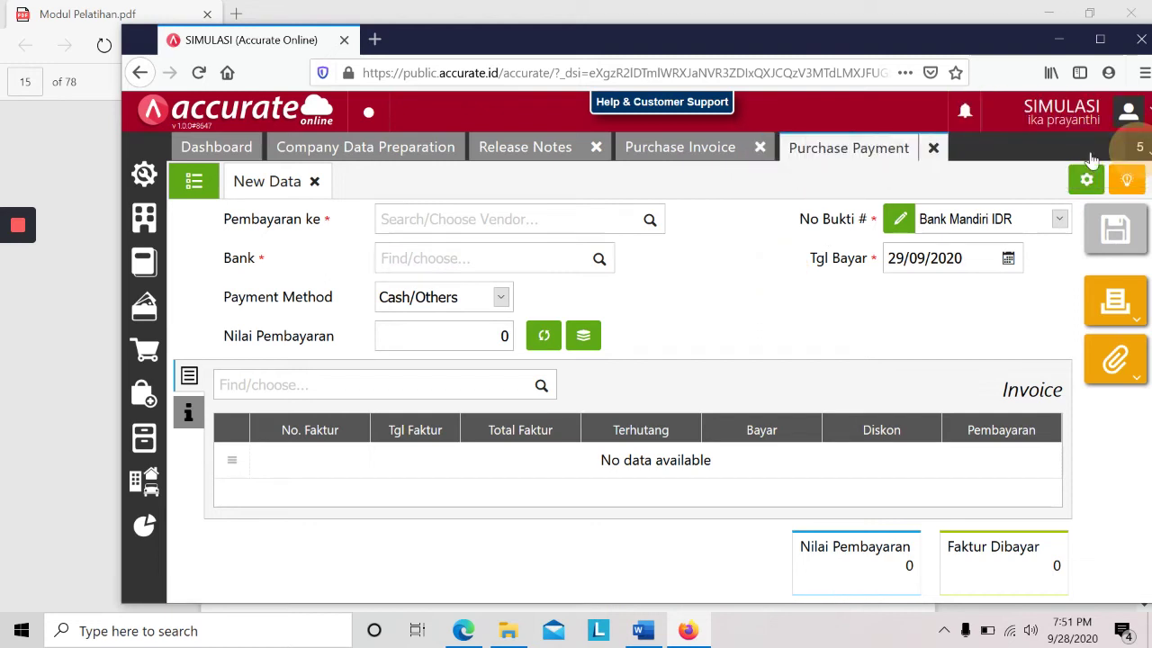
# - Close the finished payment, invoice and release notes pages and read the 27 January 2019 transaction in the exercise PDF
pyautogui.click(936, 152)
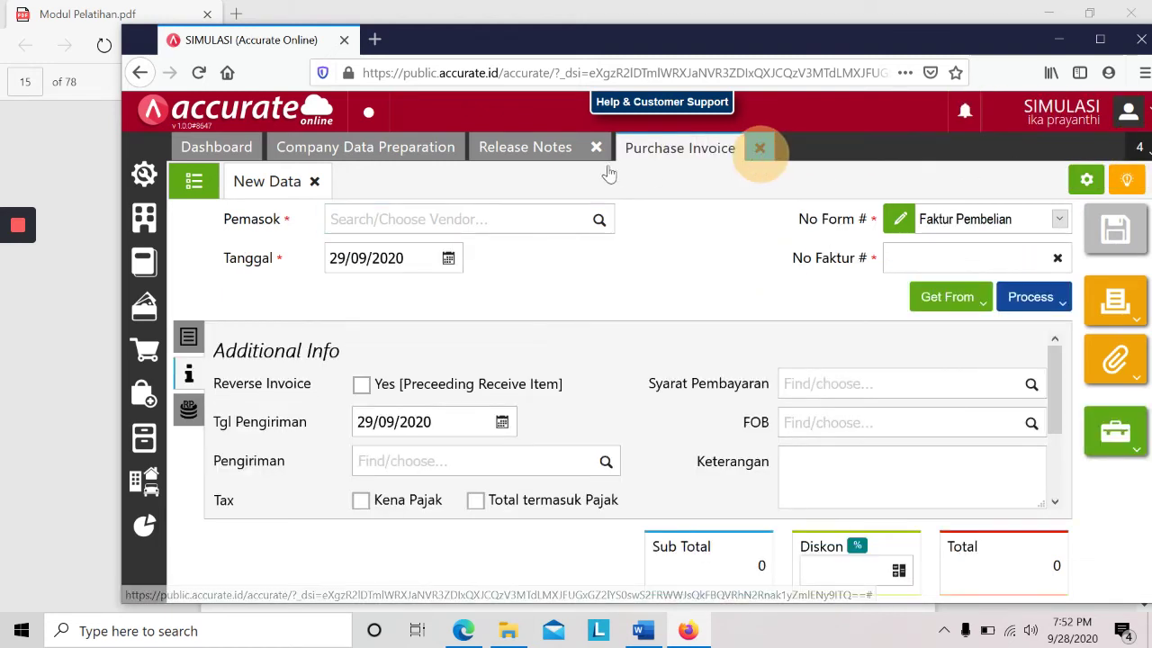
pyautogui.click(597, 150)
pyautogui.hotkey('alt', 'Tab')
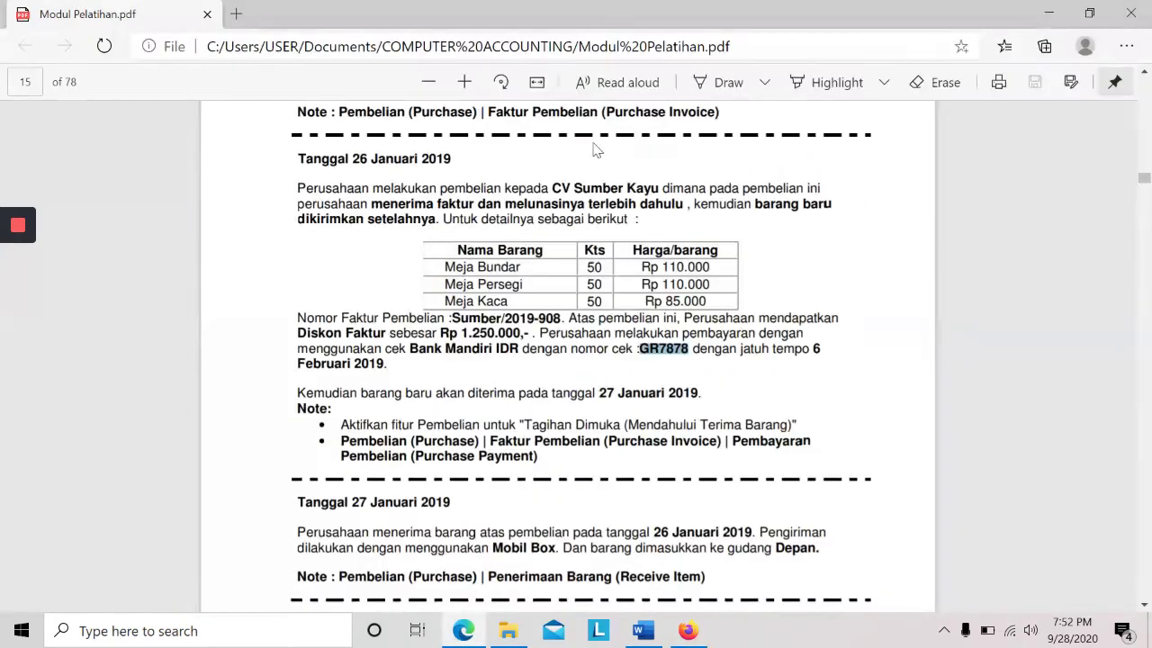
pyautogui.click(526, 420)
pyautogui.scroll(-1, 525, 420)
pyautogui.scroll(-1, 524, 420)
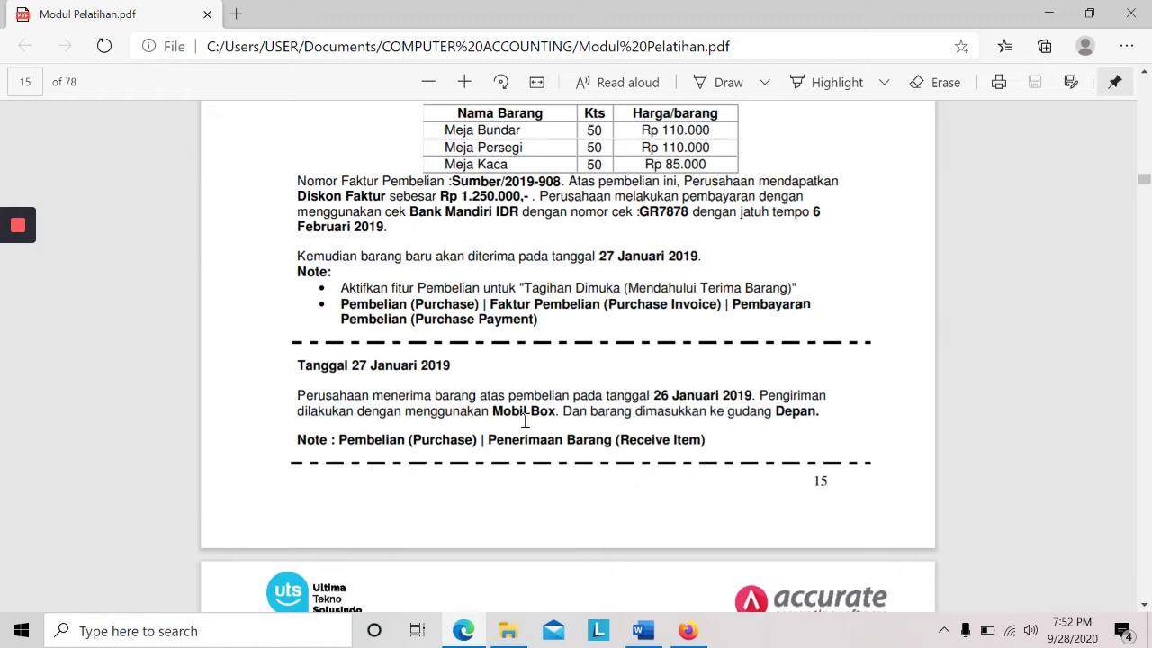
pyautogui.hotkey('alt', 'Tab')
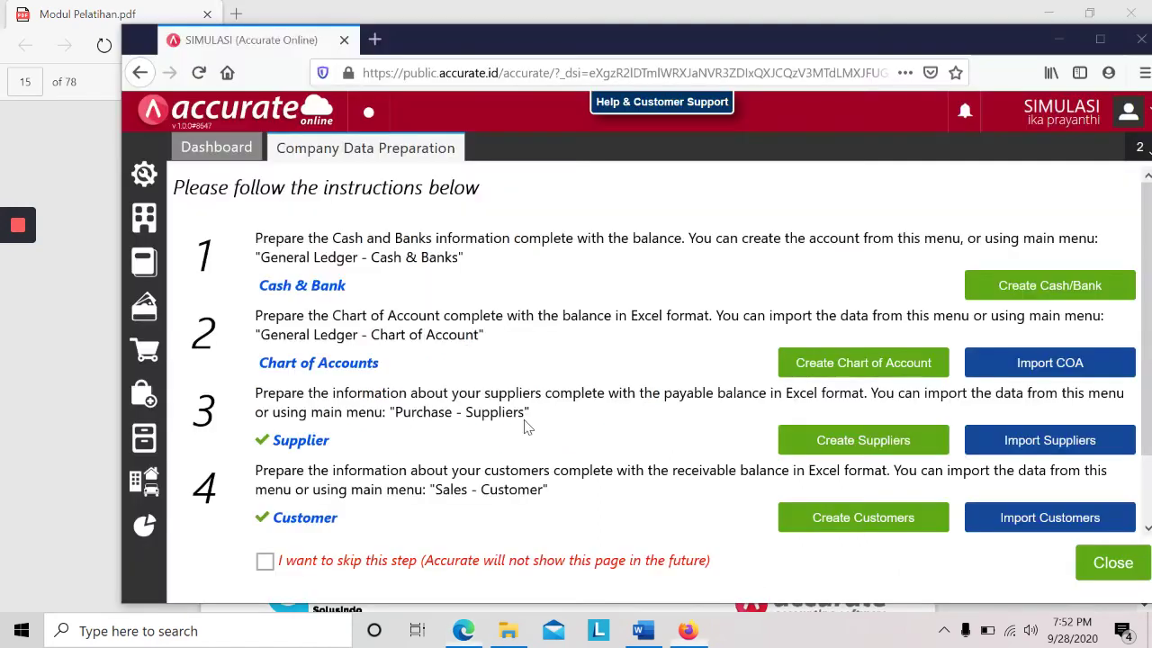
# - Start a new Receive Item form and choose CV Sumber Kayu as the vendor
pyautogui.click(139, 396)
pyautogui.click(356, 303)
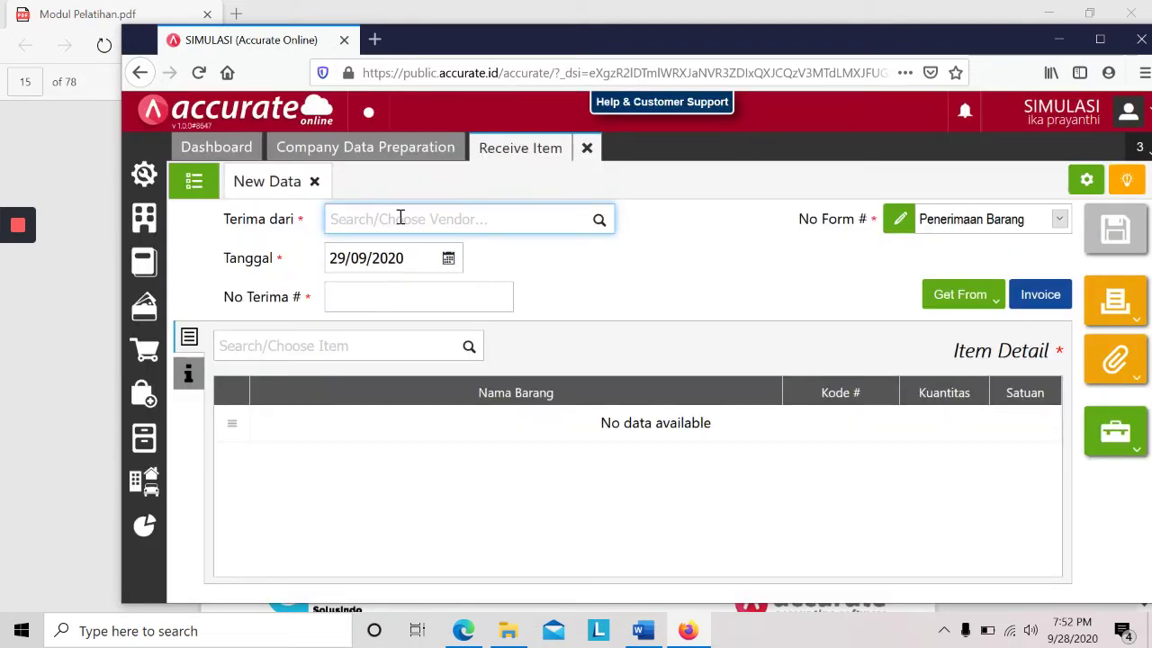
pyautogui.write('sumber kayu')
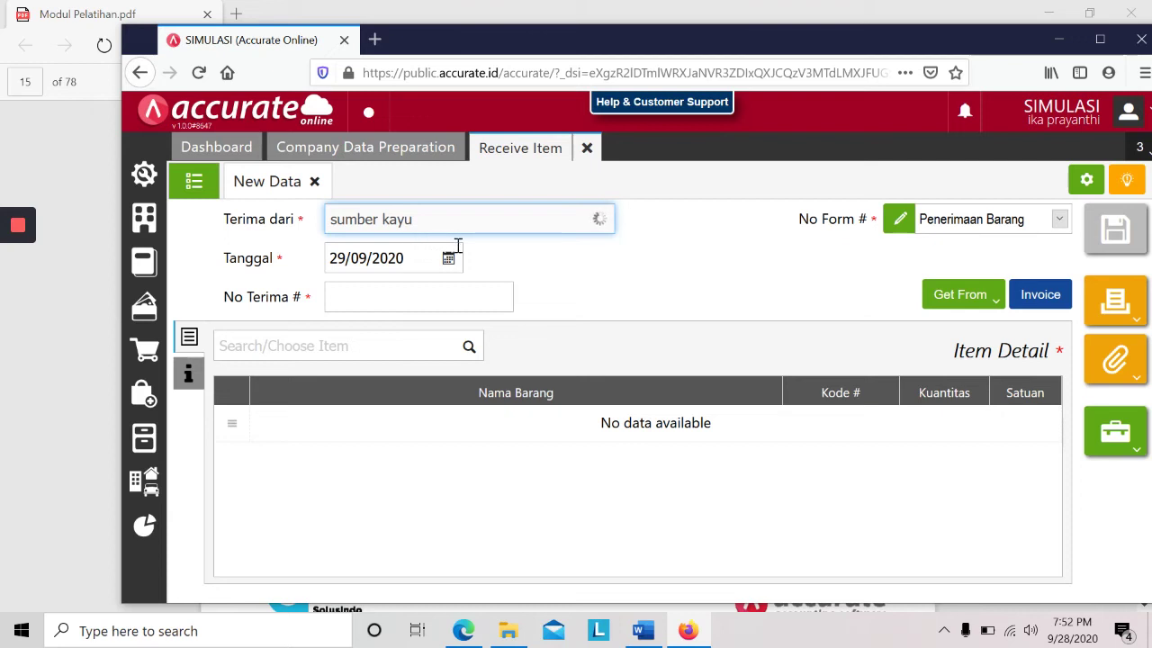
pyautogui.click(335, 261)
pyautogui.moveTo(13, 265)
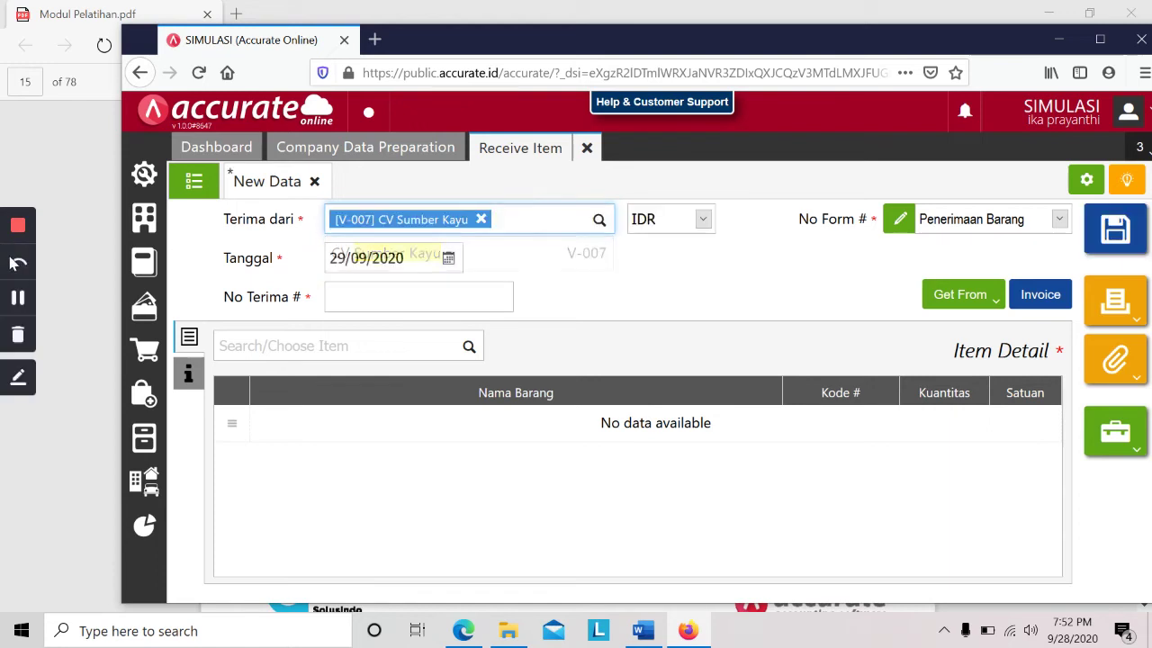
pyautogui.click(18, 301)
pyautogui.click(18, 300)
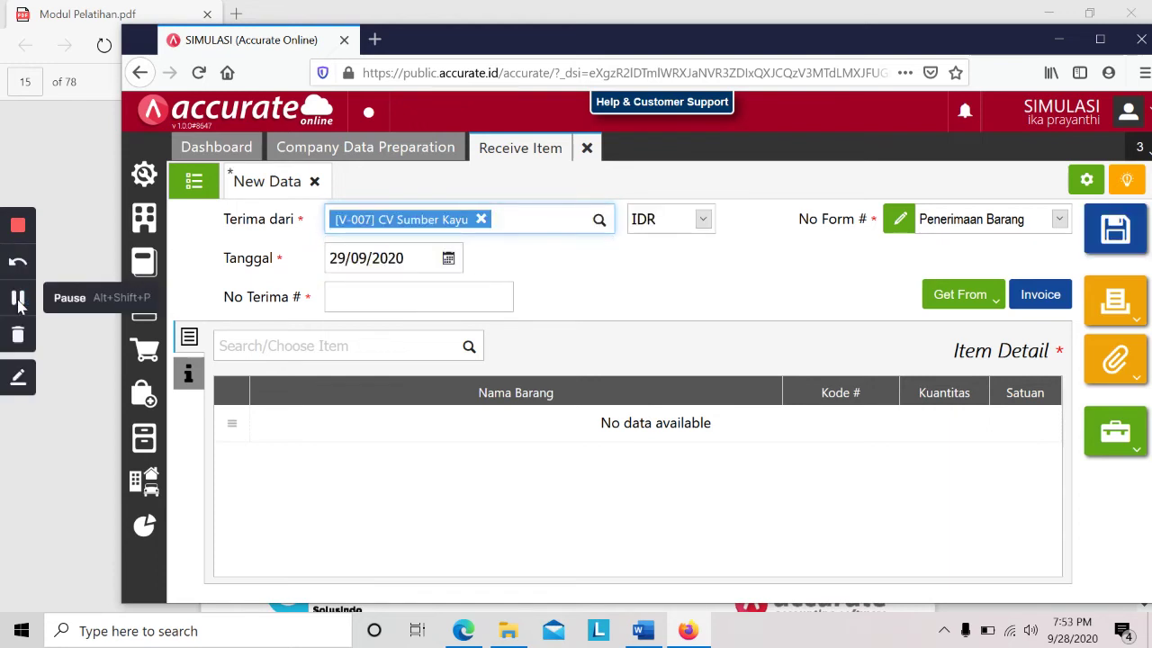
# - Check the receipt date in the exercise and set the form's date to 27/01/2019
pyautogui.click(389, 261)
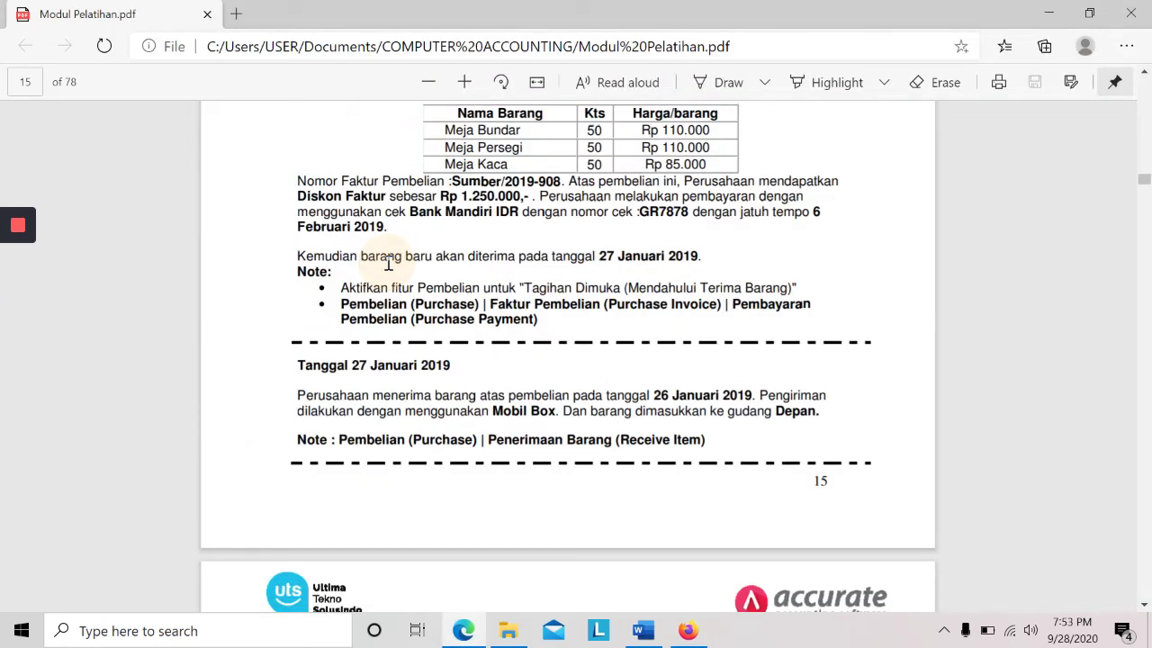
pyautogui.write('27/01/2019')
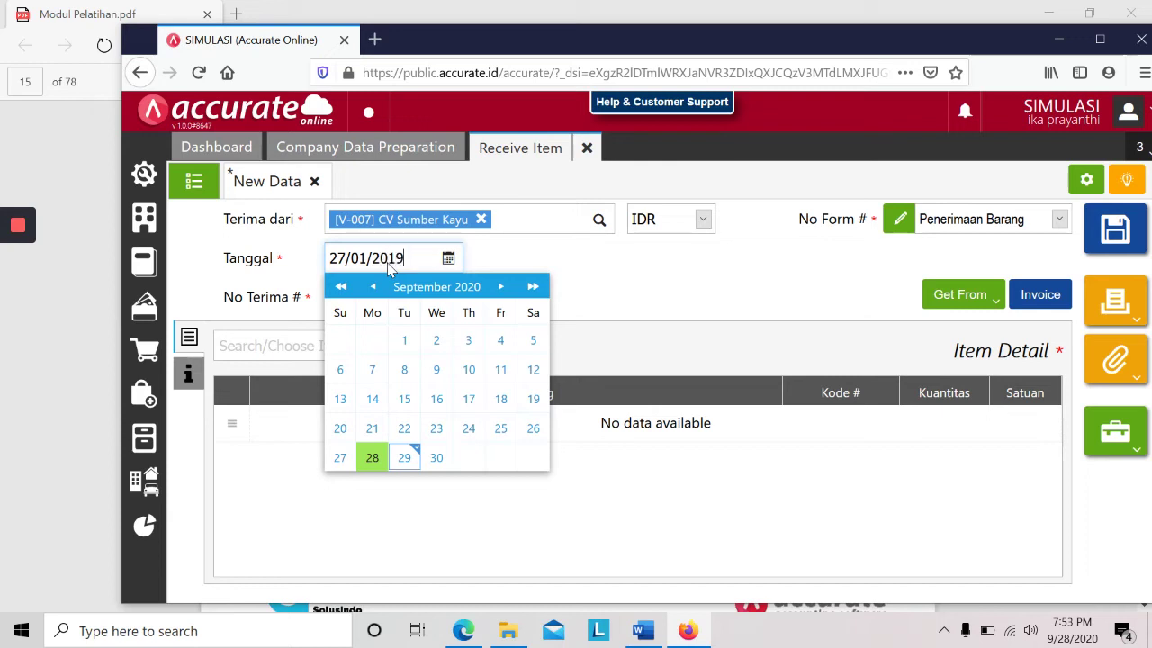
pyautogui.click(339, 456)
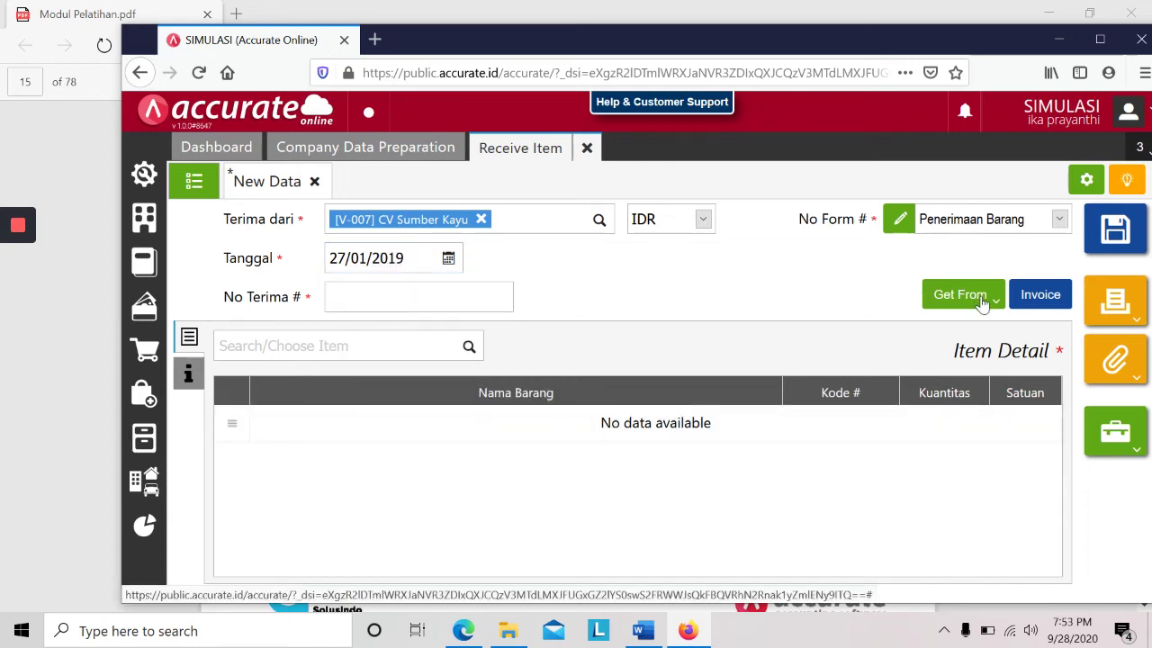
# - Look in the exercise for a receipt number and enter R001 as the receipt number (No Terima)
pyautogui.click(466, 290)
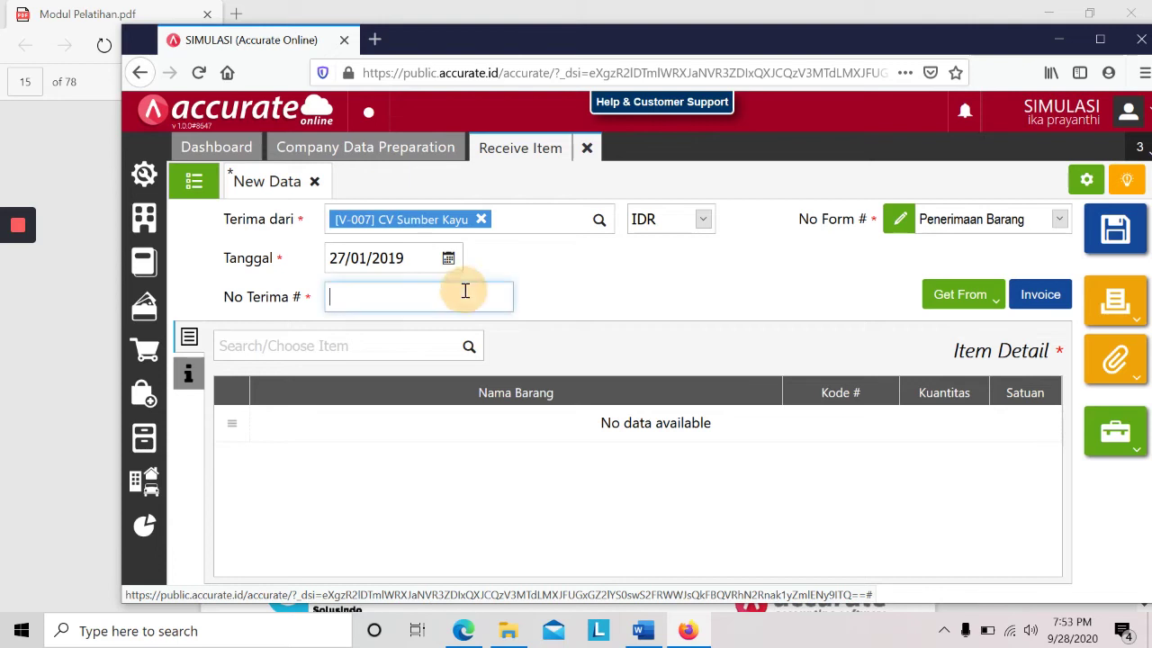
pyautogui.hotkey('alt', 'Tab')
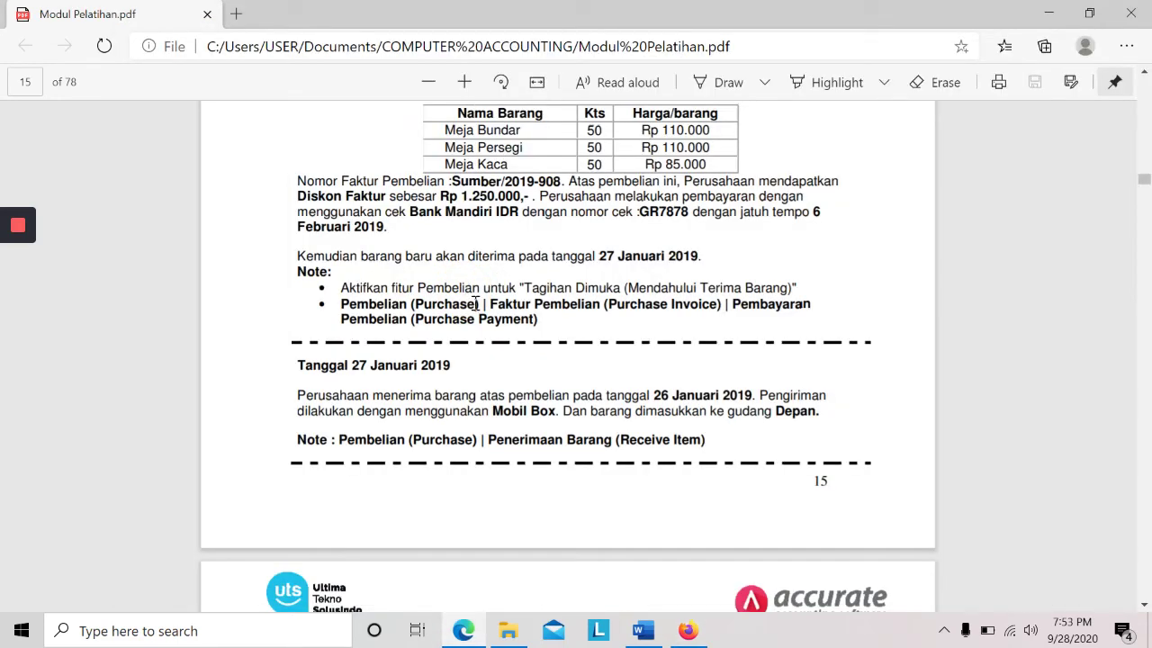
pyautogui.hotkey('alt', 'Tab')
pyautogui.write('R')
pyautogui.press('Down')
pyautogui.press('Return')
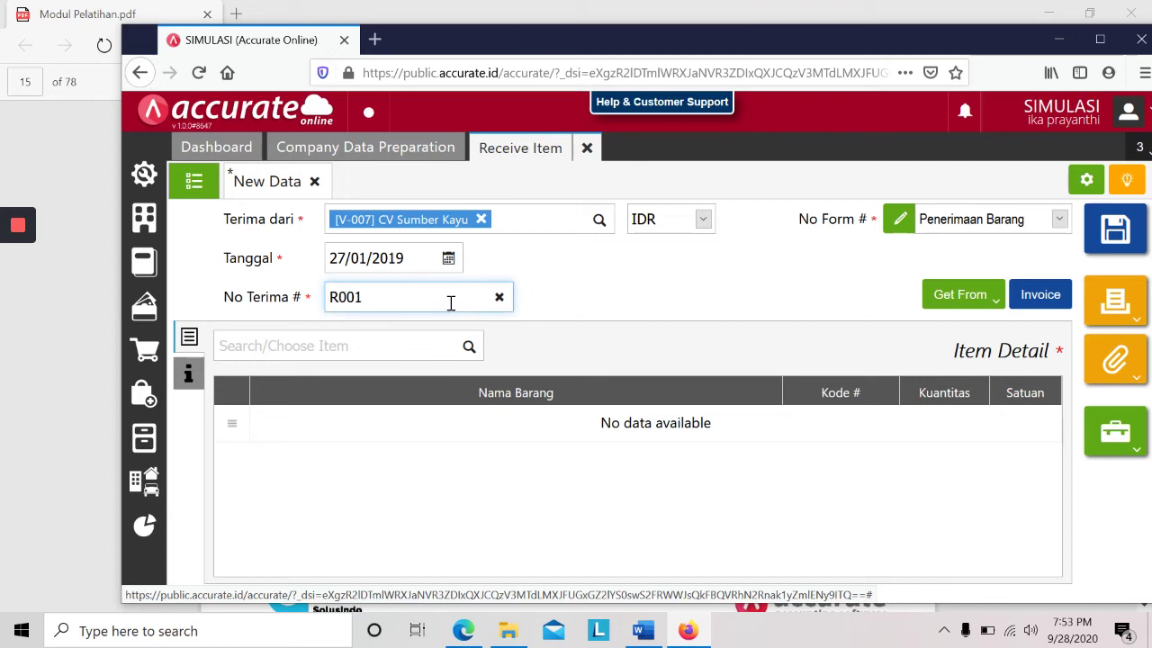
pyautogui.click(657, 322)
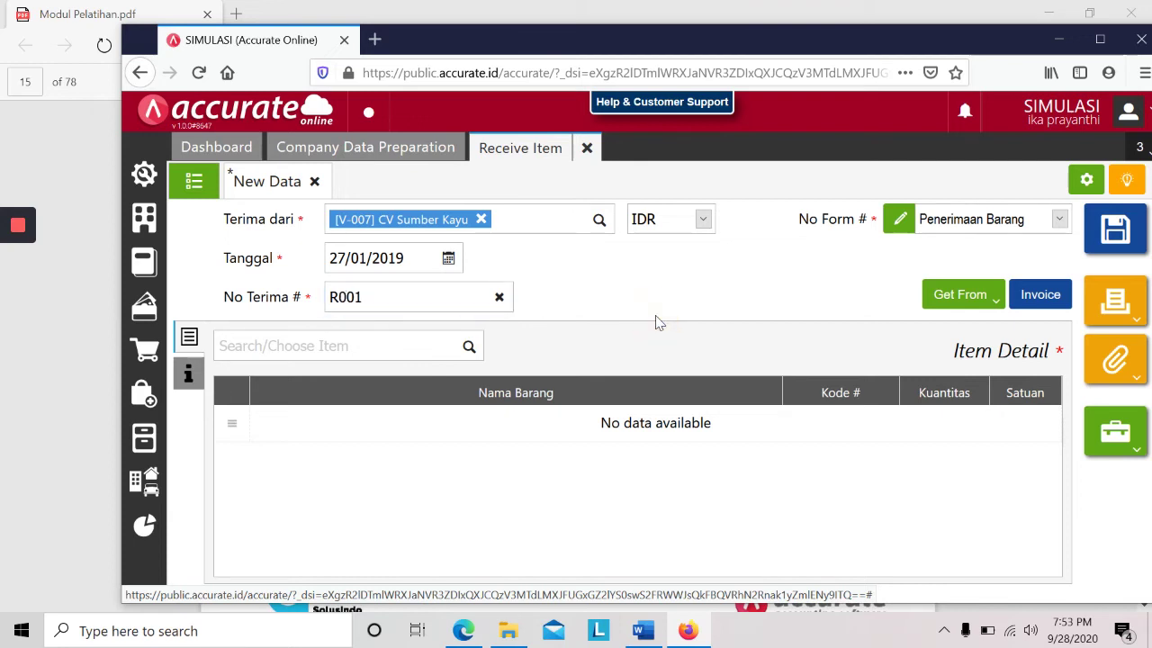
pyautogui.click(442, 303)
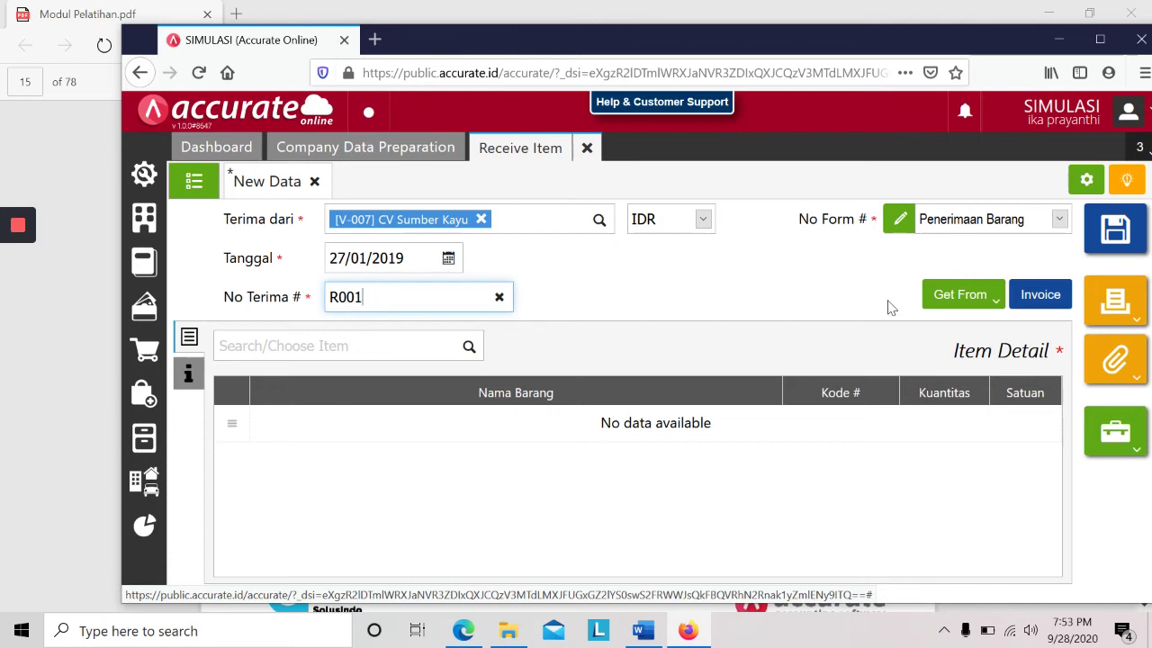
# - Copy all three table items into the receipt from reverse invoice PI.2019.01.00012
pyautogui.click(977, 297)
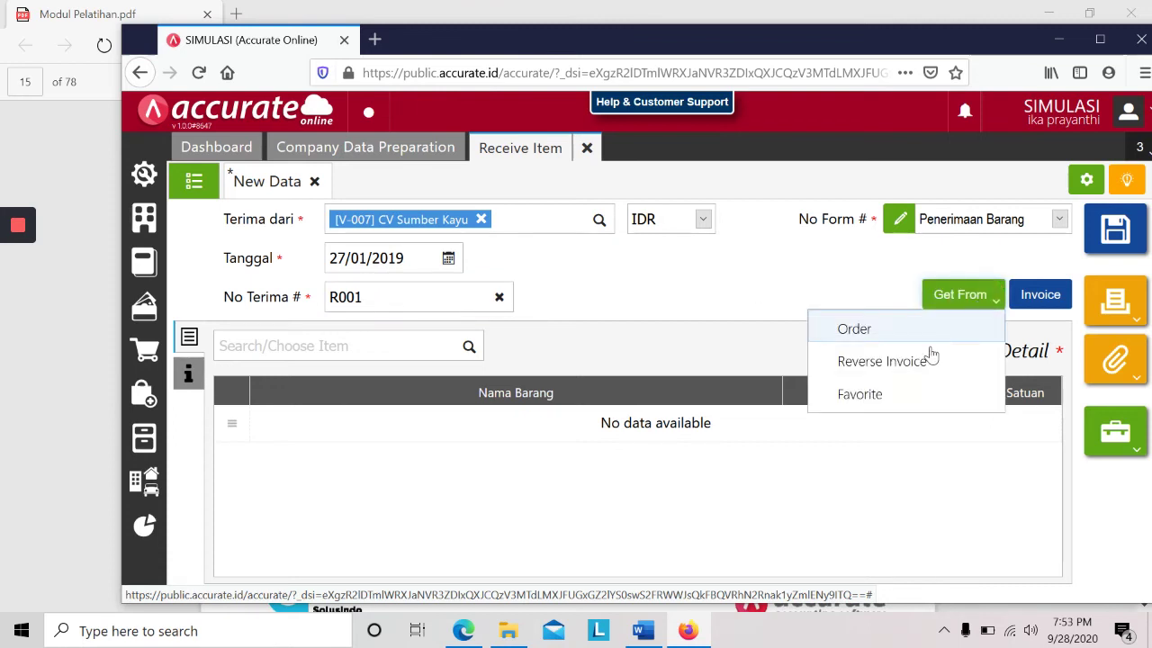
pyautogui.click(907, 372)
pyautogui.click(681, 208)
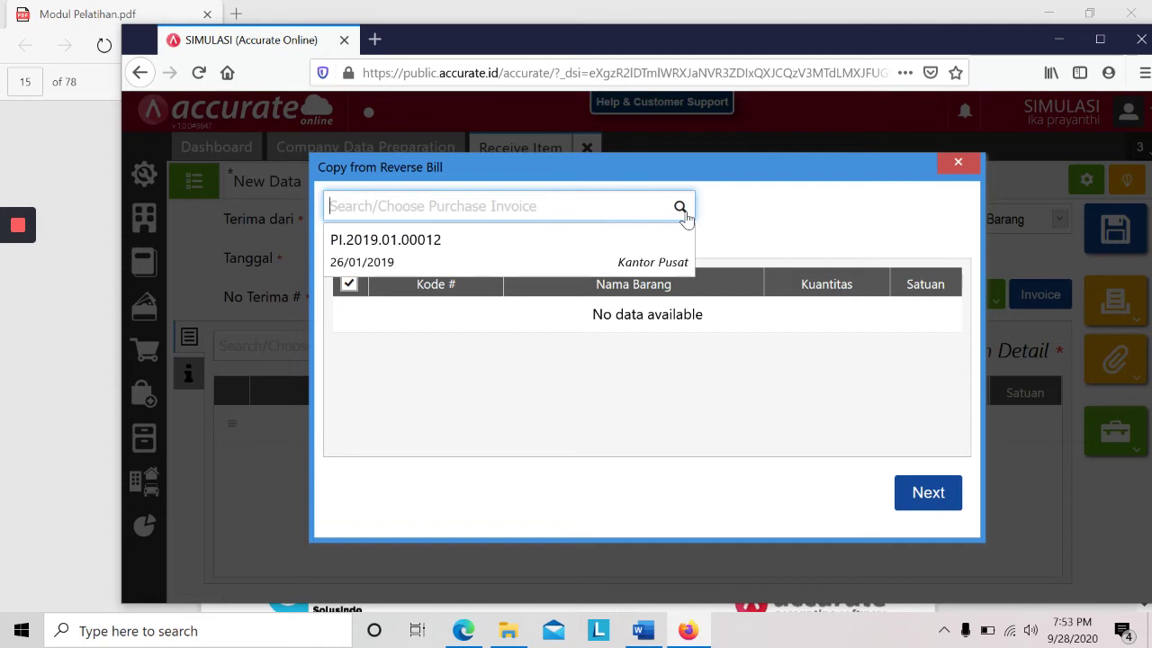
pyautogui.click(535, 266)
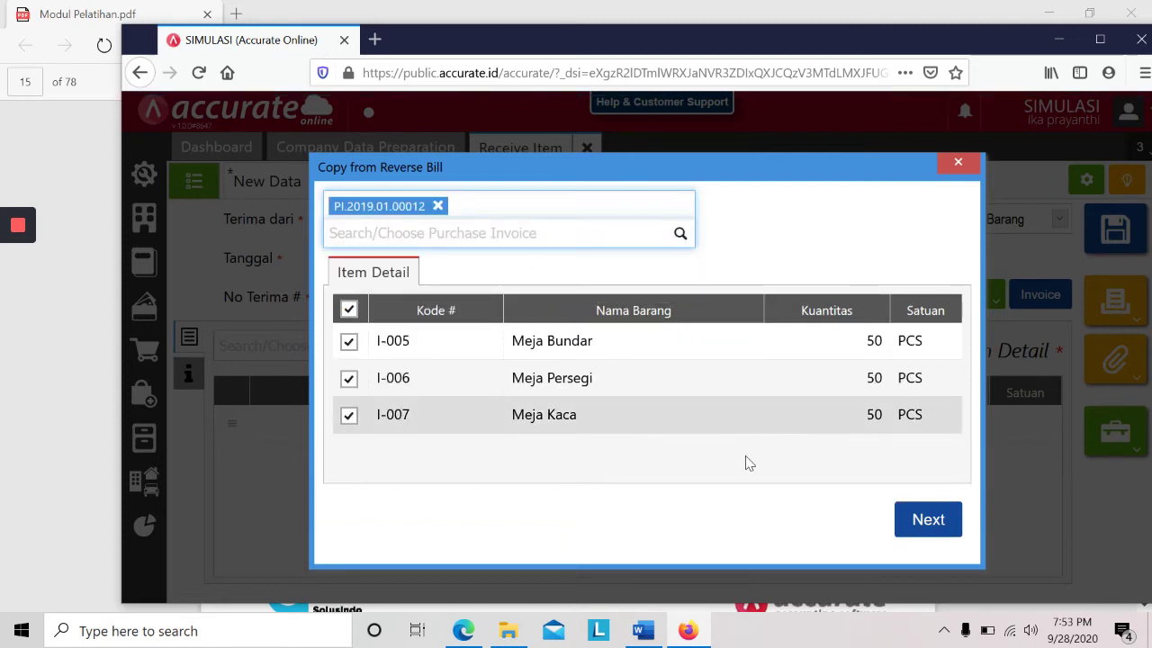
pyautogui.click(921, 535)
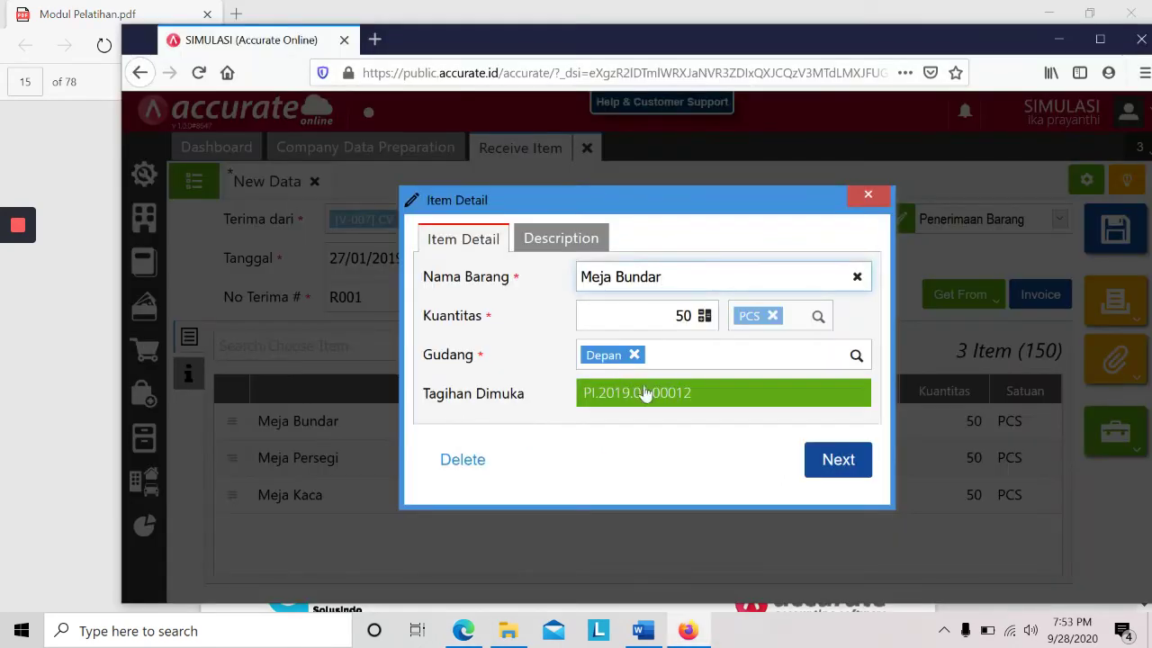
# - Set Meja Persegi's warehouse to Depan and check the warehouse of Meja Bundar and Meja Kaca
pyautogui.click(836, 461)
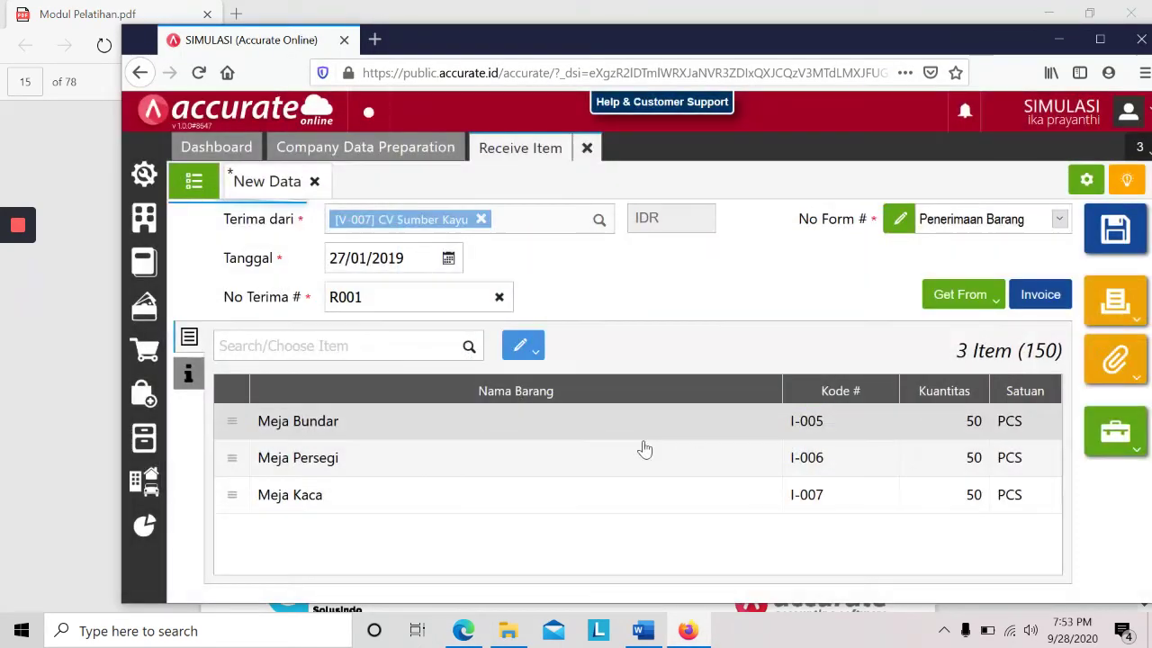
pyautogui.click(625, 463)
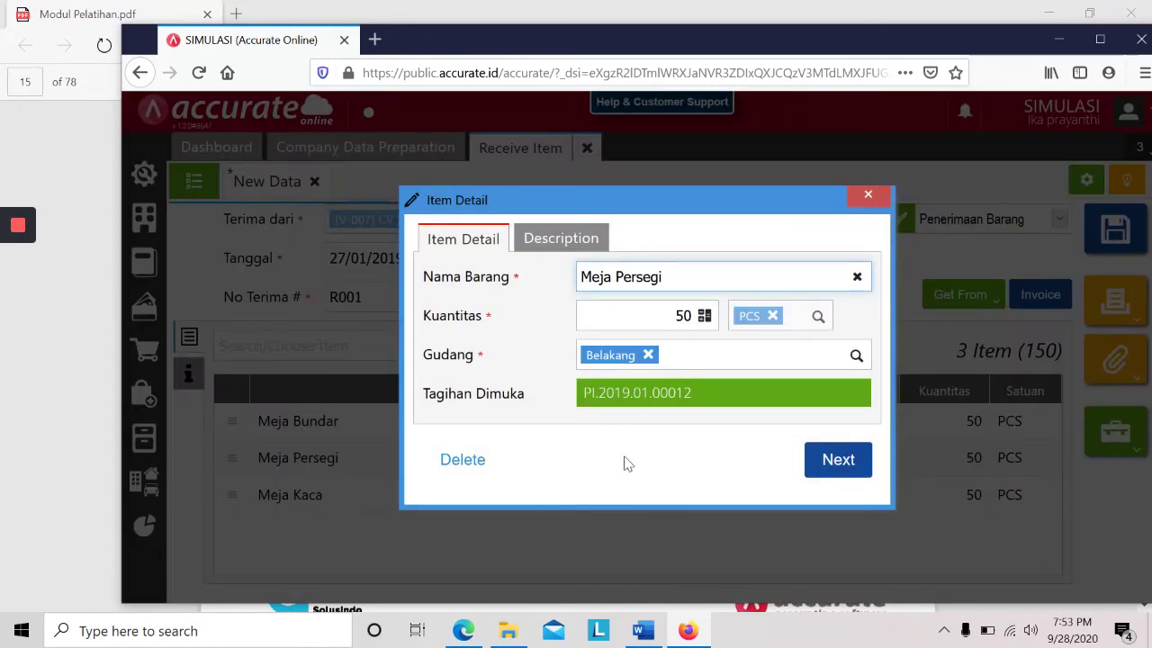
pyautogui.click(648, 354)
pyautogui.write('d')
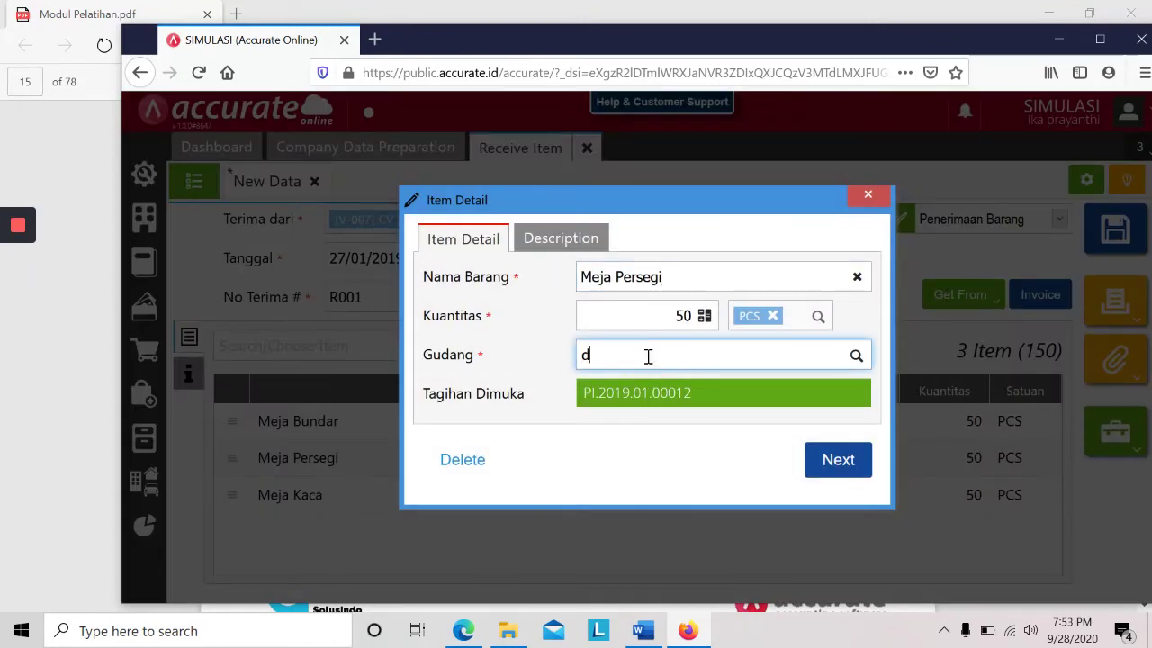
pyautogui.write('ean')
pyautogui.press('BackSpace')
pyautogui.press('BackSpace')
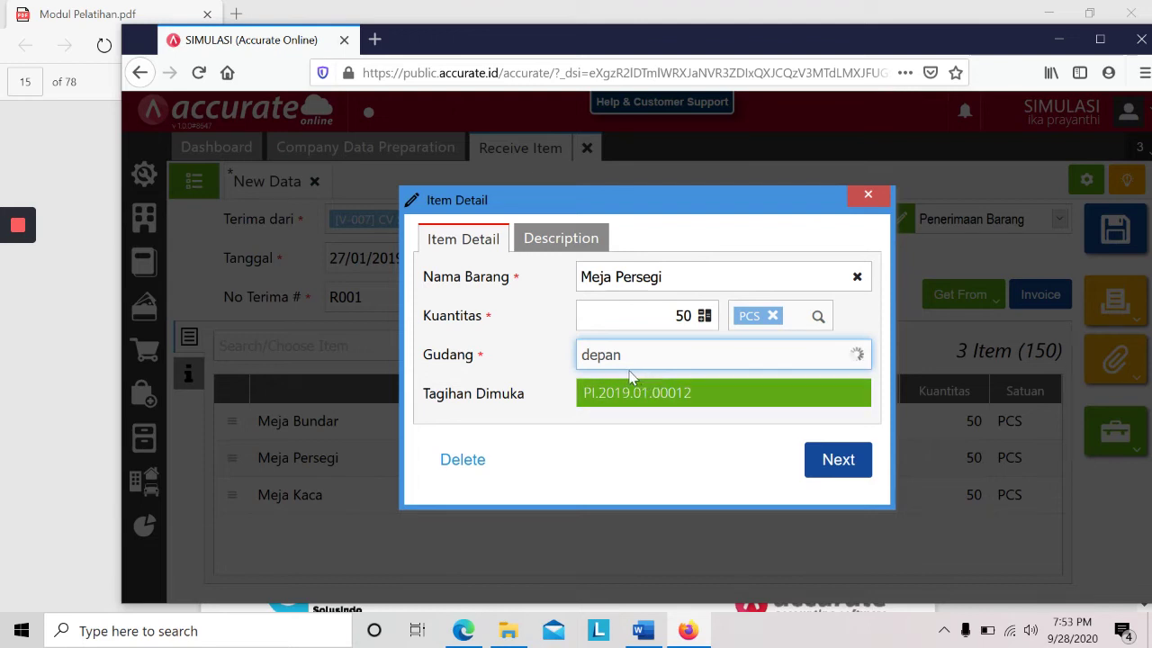
pyautogui.click(623, 400)
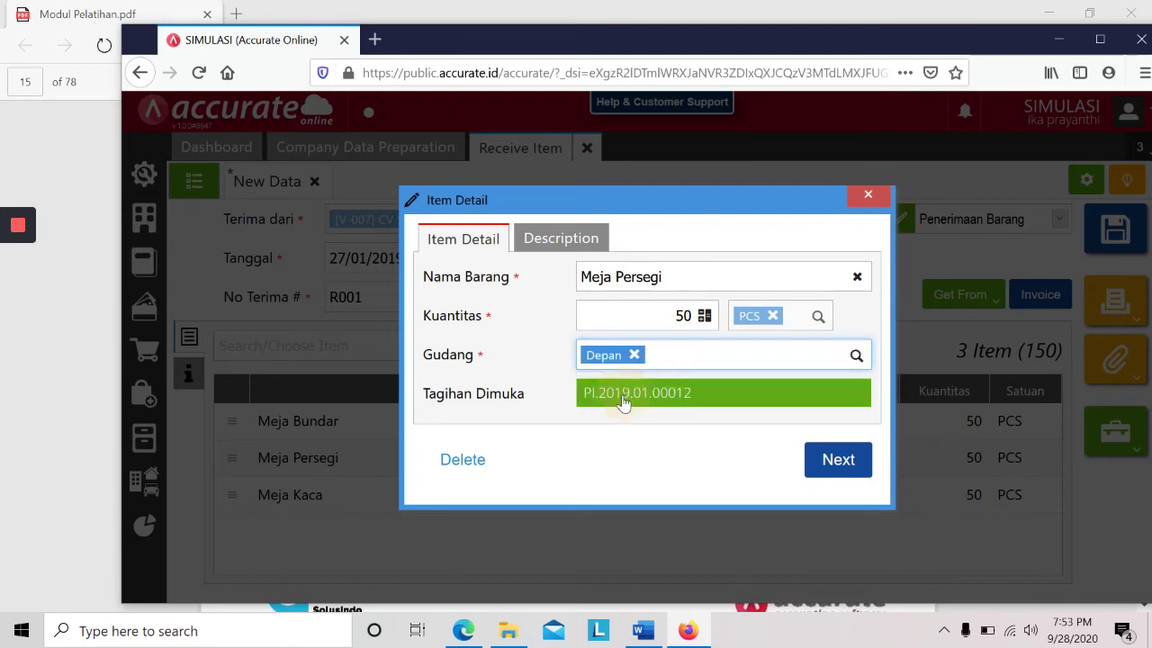
pyautogui.click(857, 457)
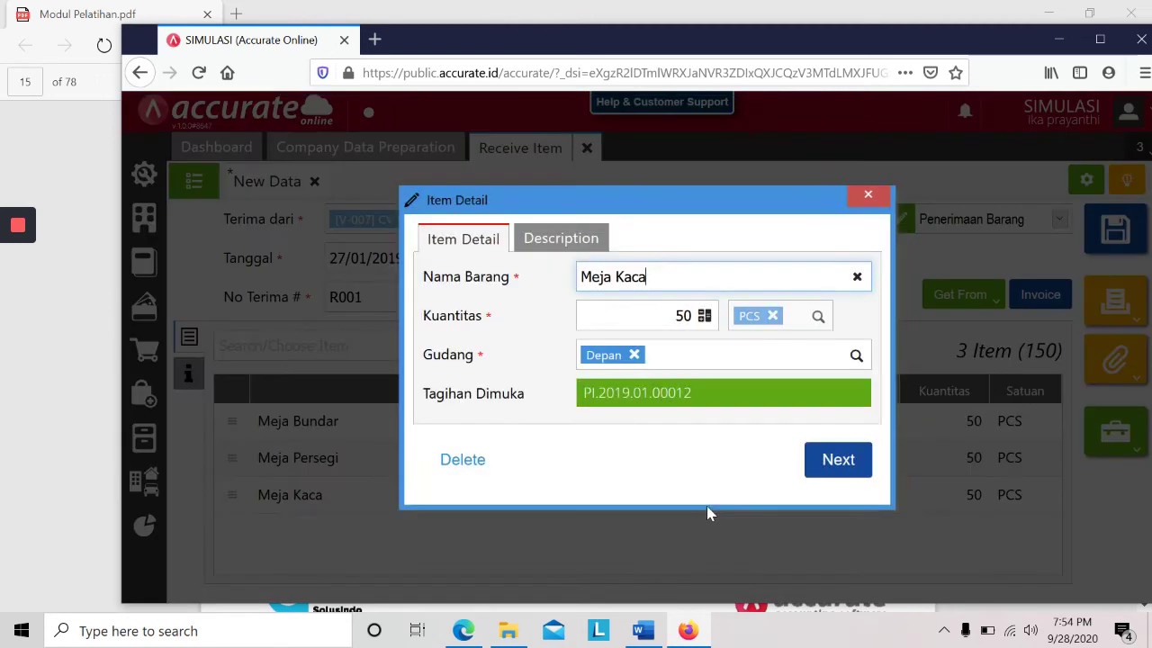
pyautogui.click(838, 459)
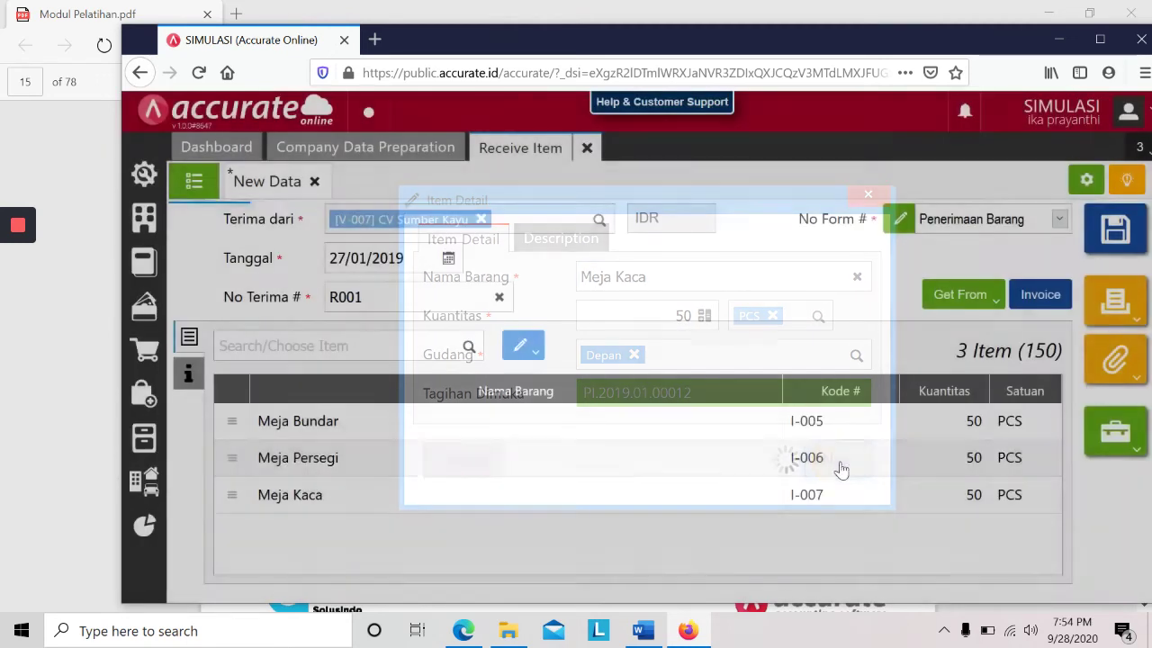
# - Check the delivery method in the exercise and set the receipt's shipping (Pengiriman) to Mobil Box
pyautogui.click(191, 377)
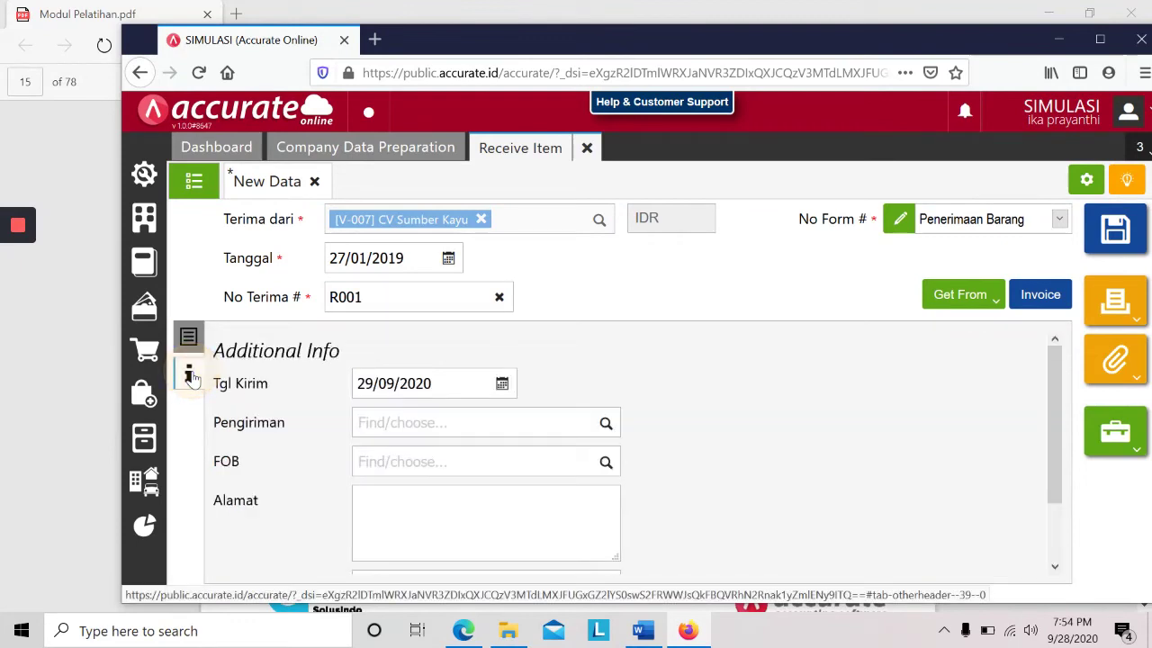
pyautogui.hotkey('alt', 'Tab')
pyautogui.hotkey('alt', 'Tab')
pyautogui.click(376, 437)
pyautogui.click(381, 422)
pyautogui.write('mobil box')
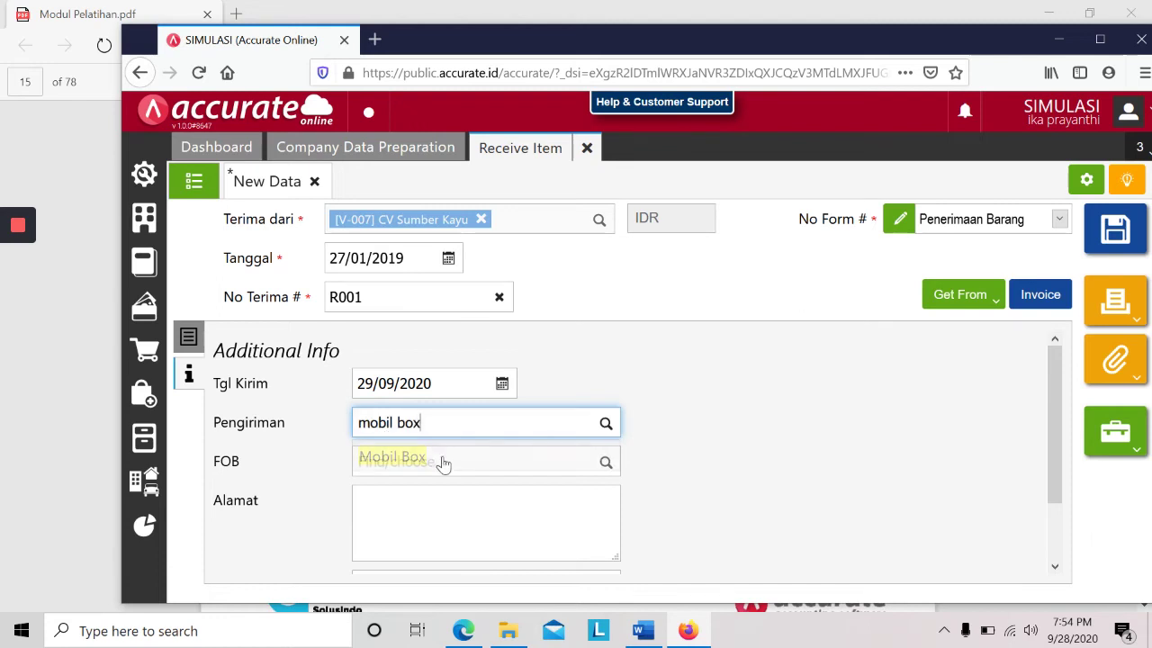
pyautogui.click(438, 461)
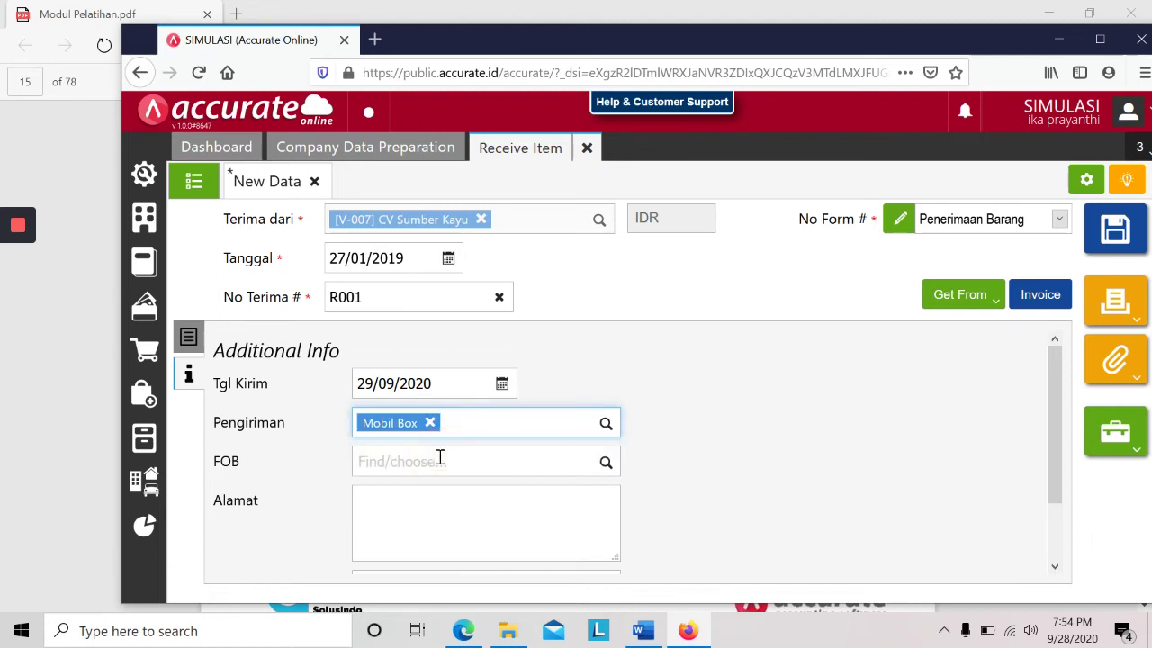
# - Set the receipt's shipping date (Tgl Kirim) to 27/01/2019
pyautogui.click(422, 379)
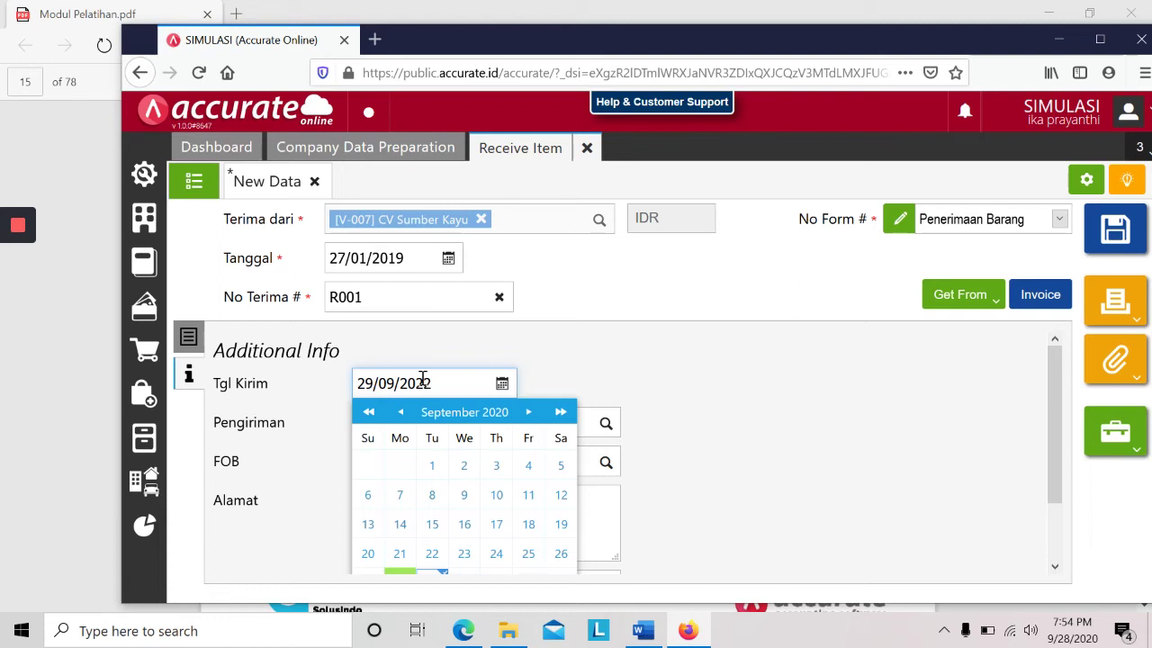
pyautogui.press('Return')
pyautogui.moveTo(453, 383); pyautogui.dragTo(266, 367)
pyautogui.write('27/01/2019')
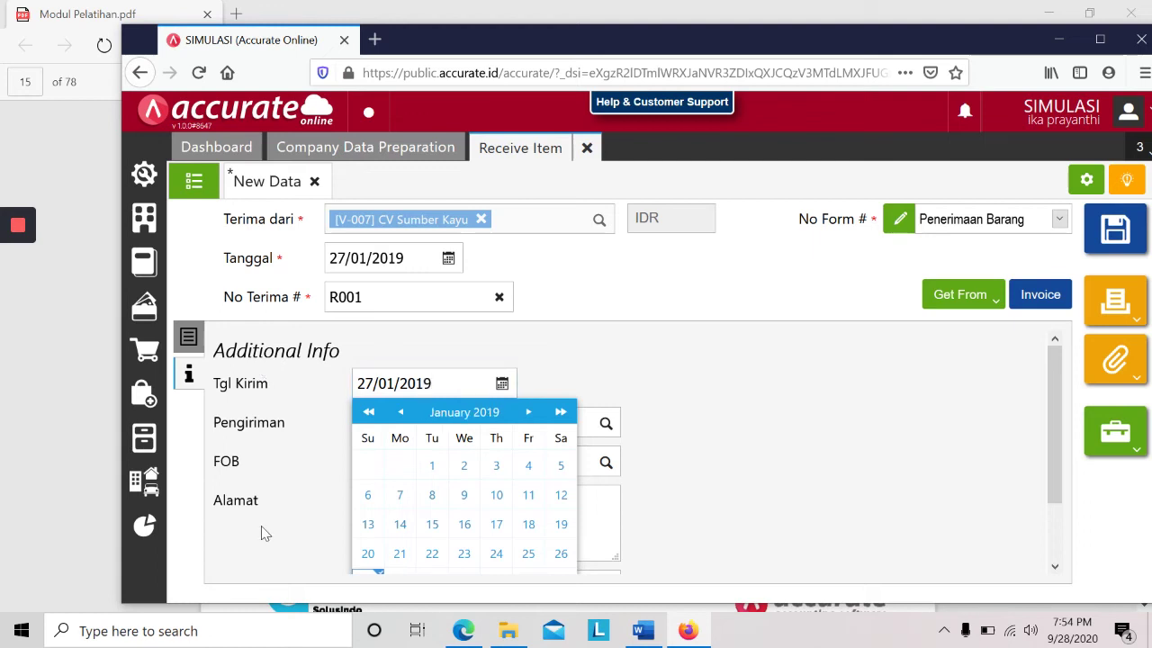
# - Try to save the CV Sumber Kayu goods receipt under receipt number R001
pyautogui.click(718, 553)
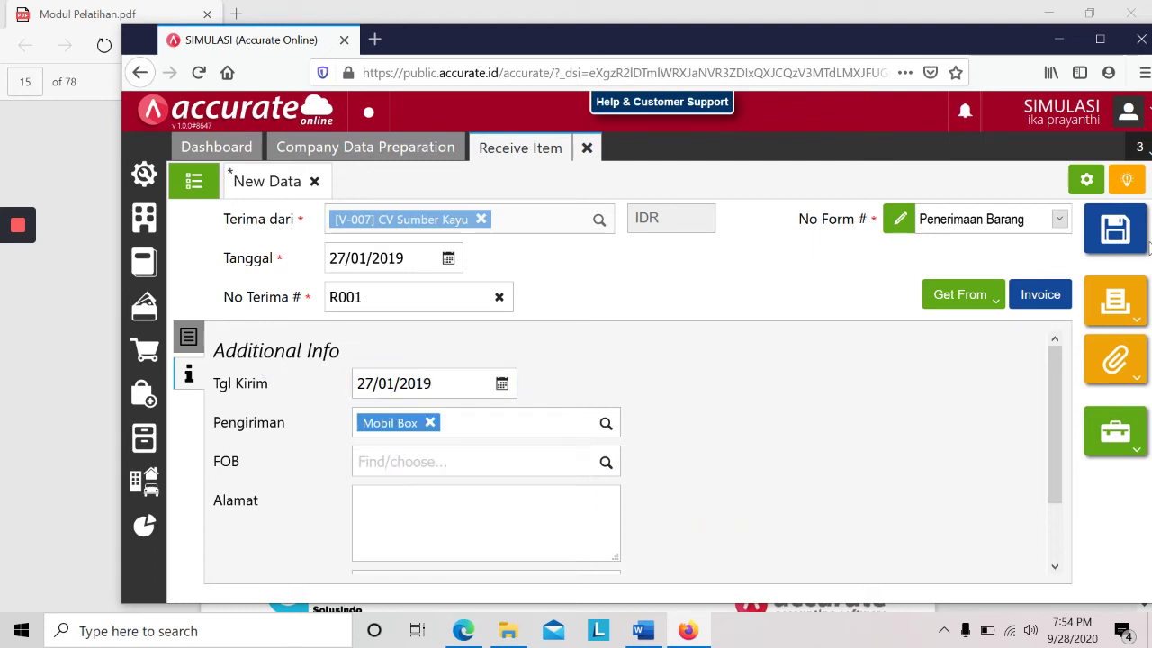
pyautogui.click(188, 337)
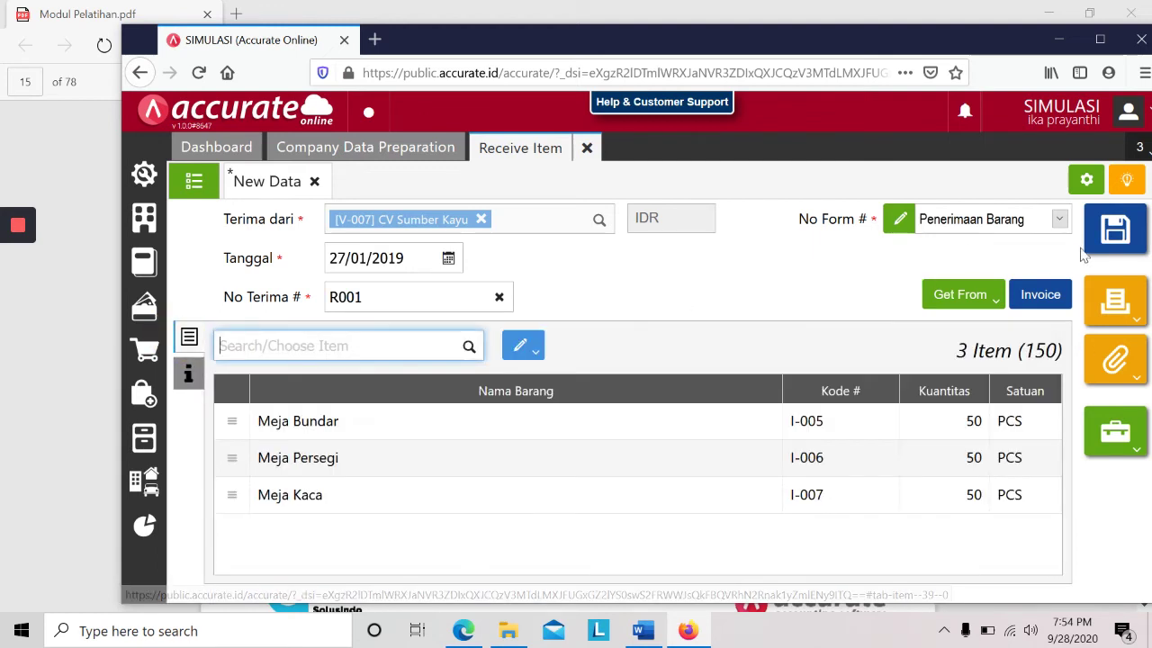
pyautogui.click(1113, 234)
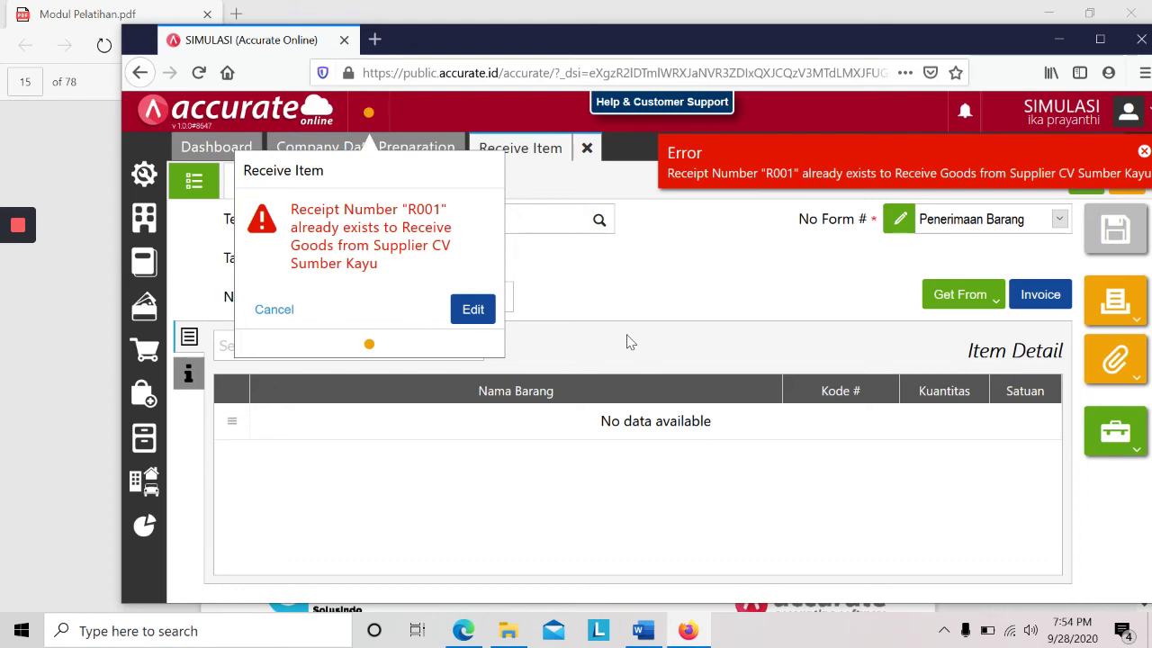
# - Reopen the rejected goods receipt, change its duplicate receipt number (No Terima #) and save it again
pyautogui.click(479, 310)
pyautogui.click(404, 296)
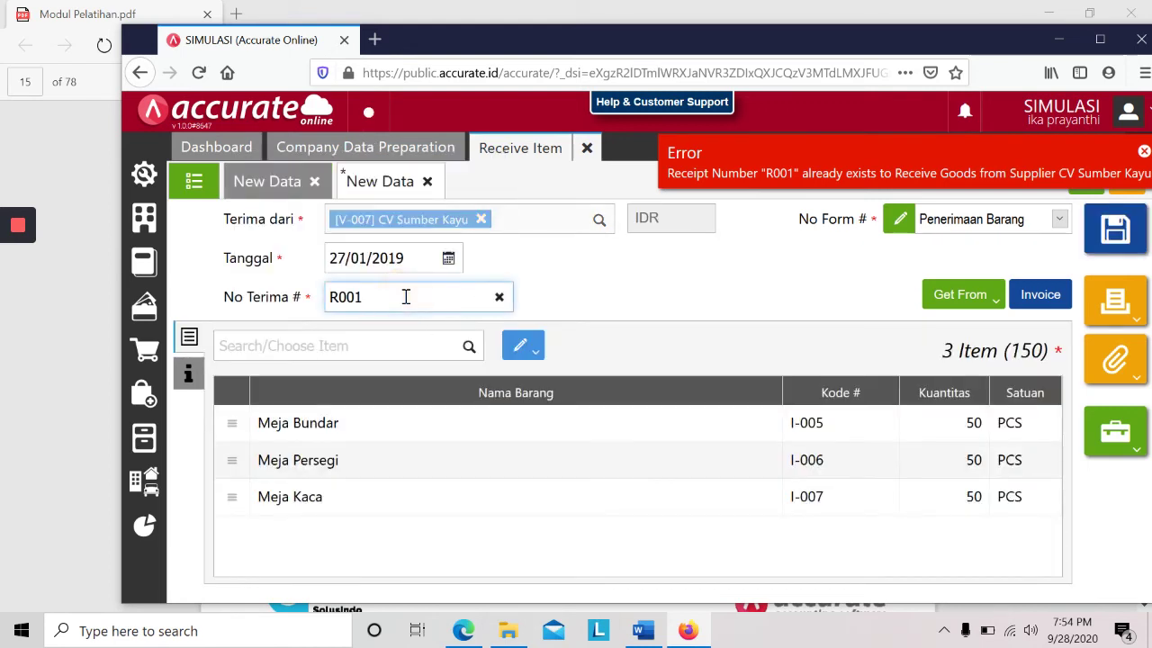
pyautogui.press('BackSpace')
pyautogui.click(734, 336)
pyautogui.click(1127, 236)
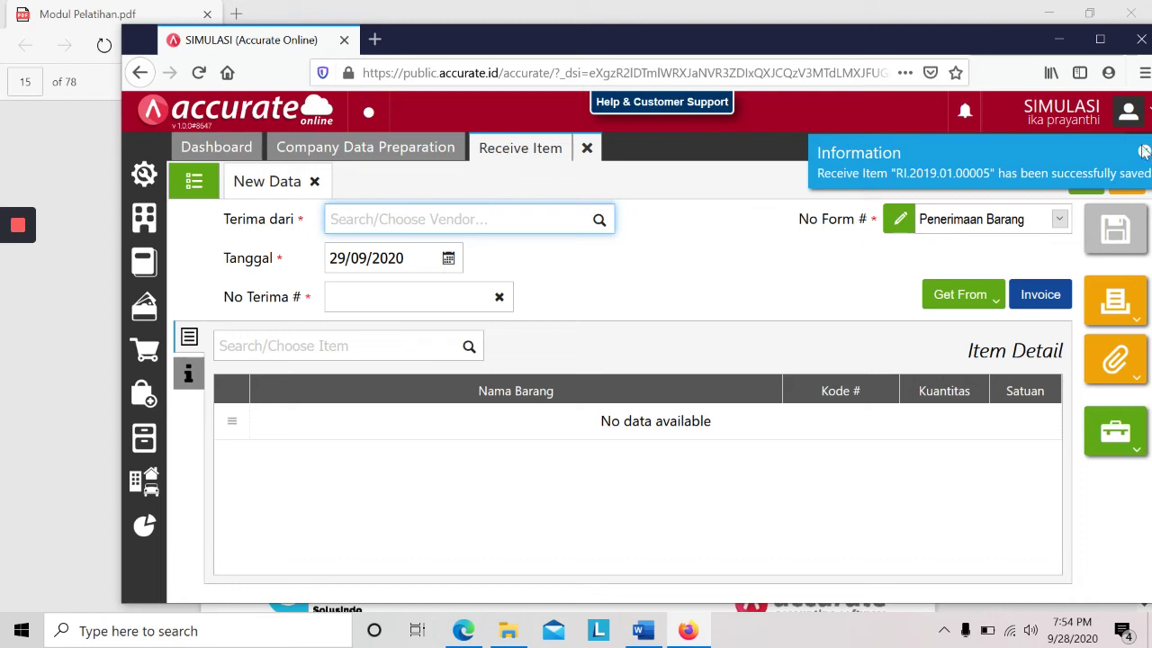
pyautogui.click(1143, 155)
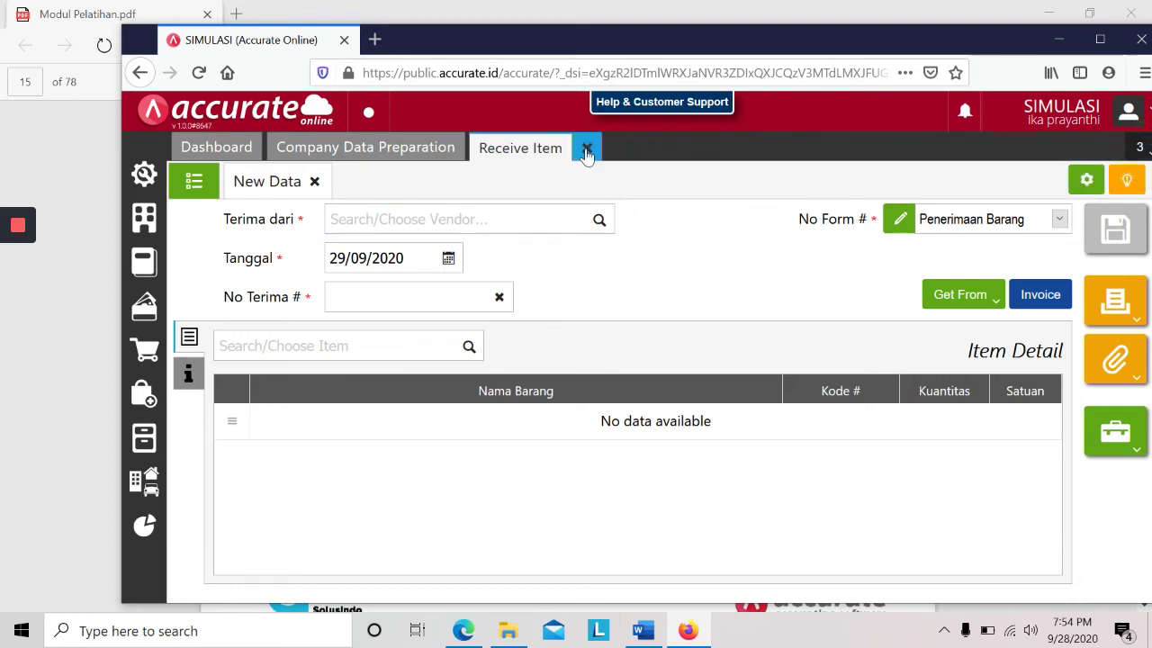
# - Switch to Modul Pelatihan.pdf and read the 28 January 2019 cash purchase exercise, including the details of the new item Kursi Kaca
pyautogui.hotkey('alt', 'Tab')
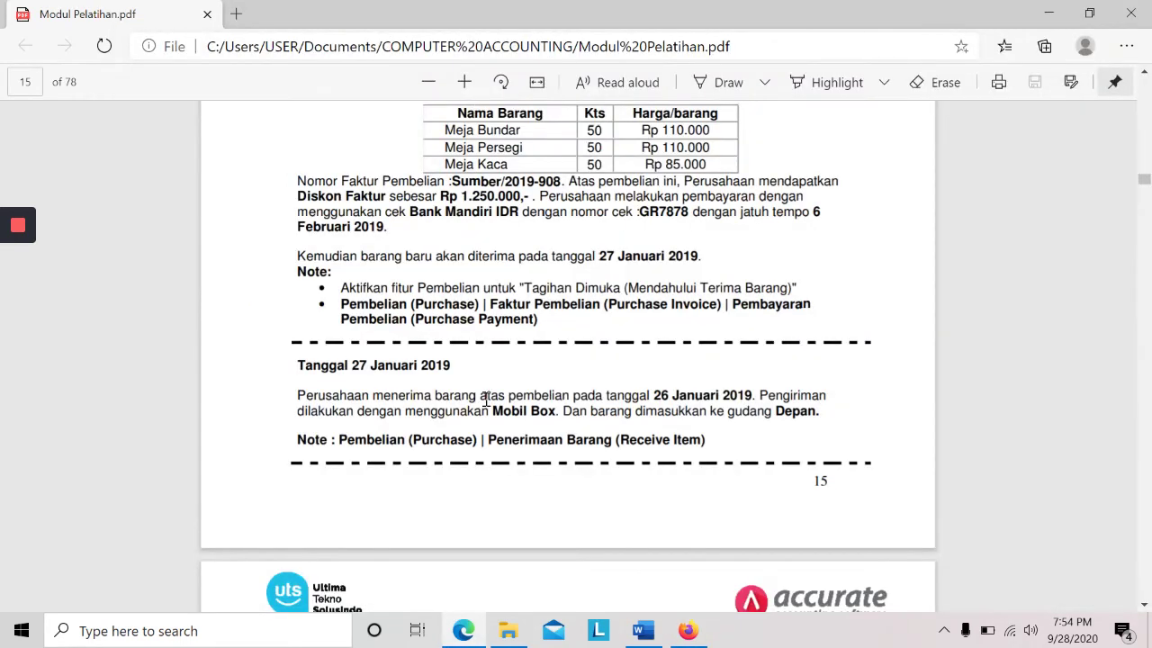
pyautogui.scroll(-5, 486, 400)
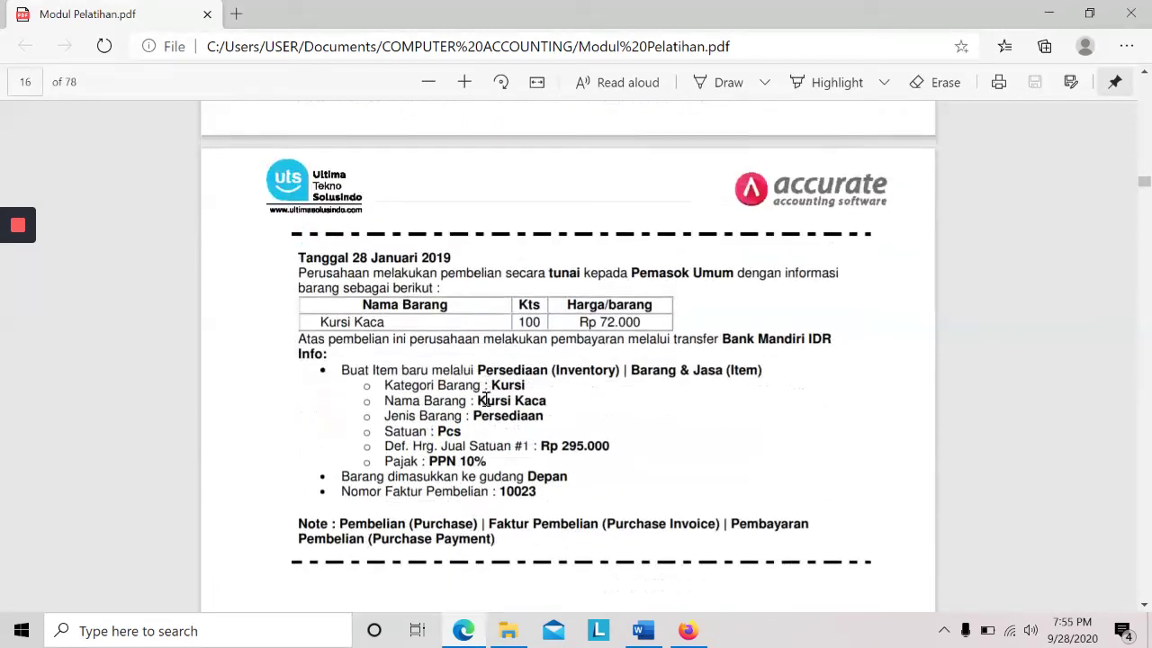
pyautogui.scroll(-4, 486, 400)
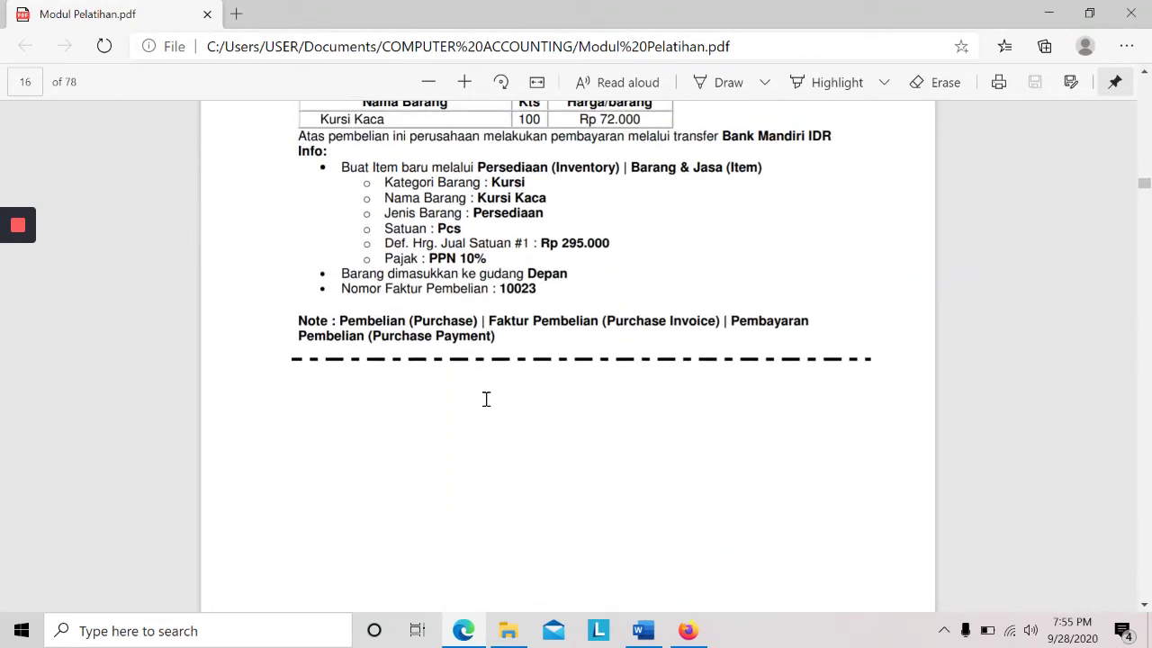
pyautogui.scroll(7, 486, 399)
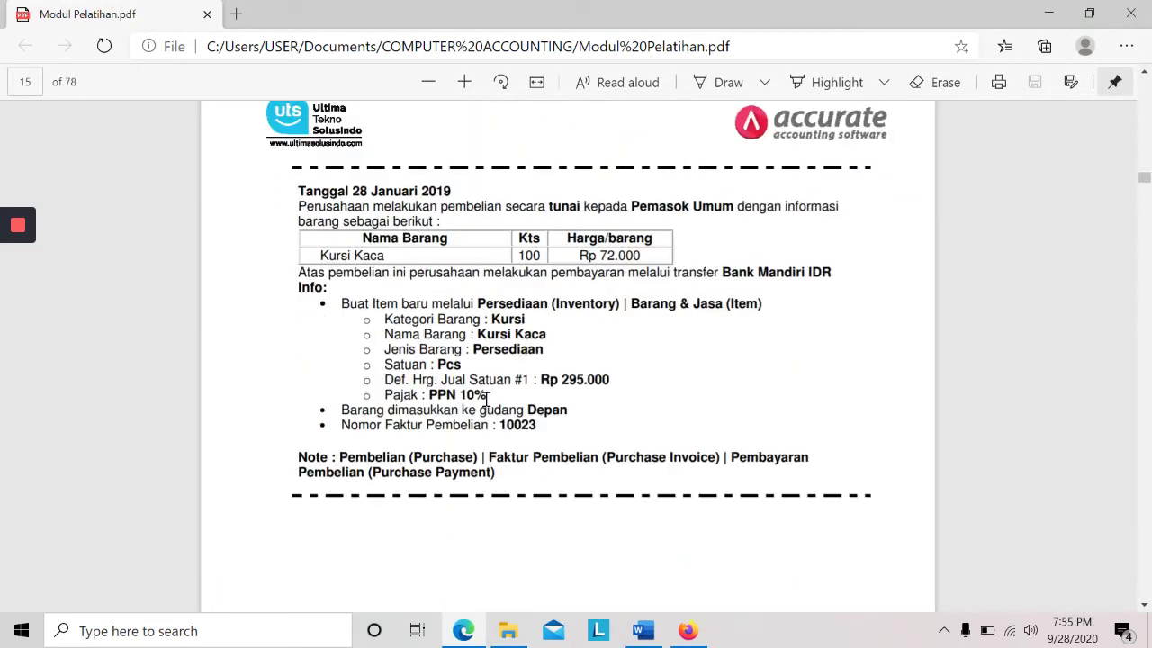
pyautogui.scroll(11, 486, 399)
pyautogui.scroll(-2, 486, 400)
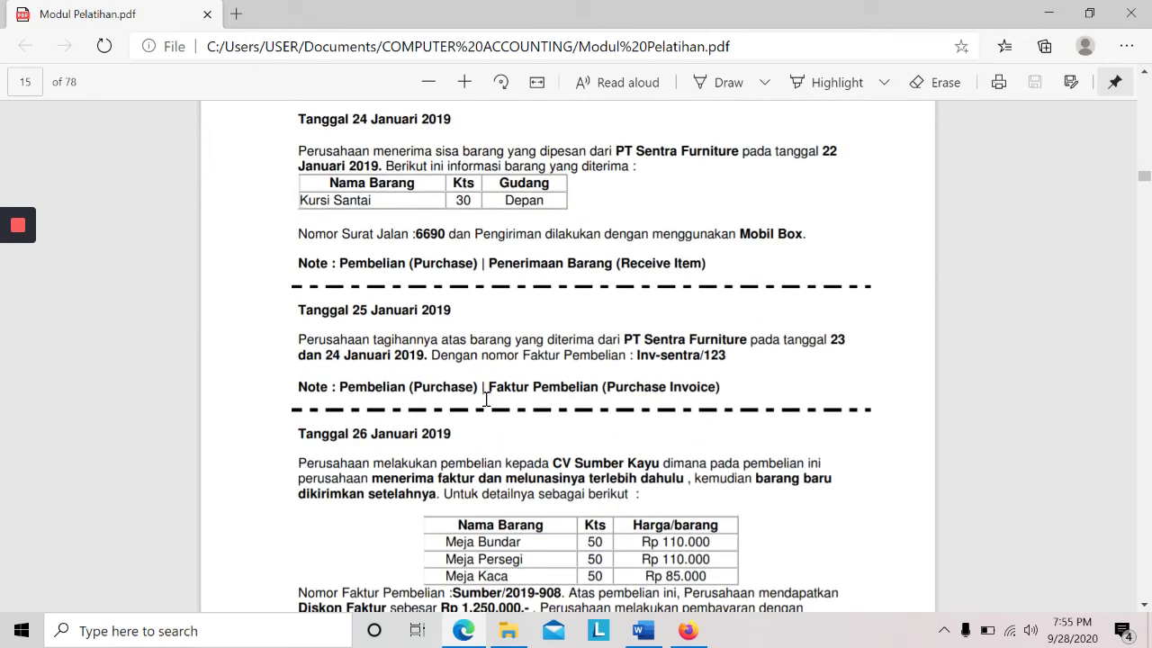
pyautogui.scroll(-6, 486, 400)
pyautogui.scroll(-16, 486, 400)
pyautogui.scroll(4, 486, 400)
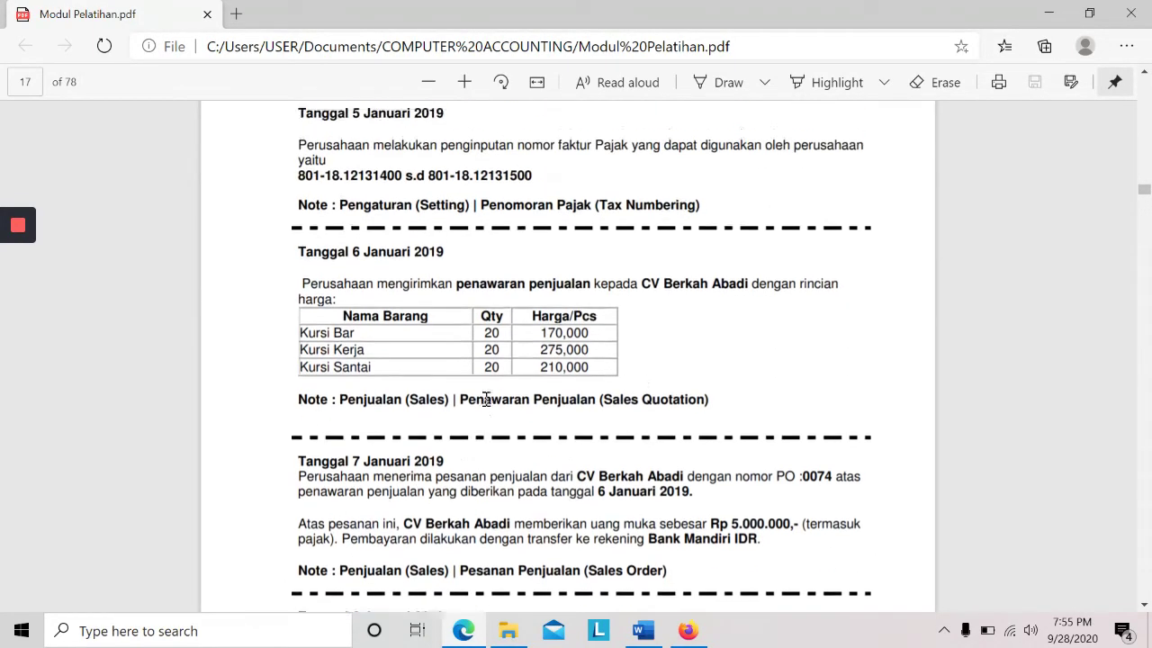
pyautogui.scroll(10, 486, 399)
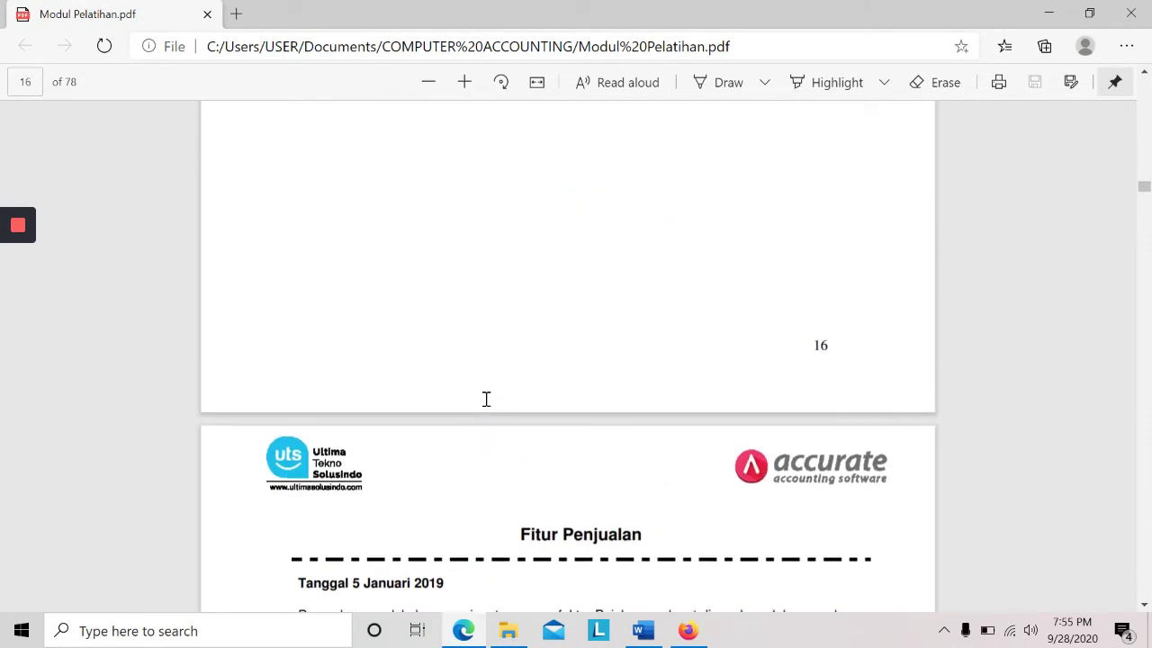
pyautogui.scroll(5, 486, 400)
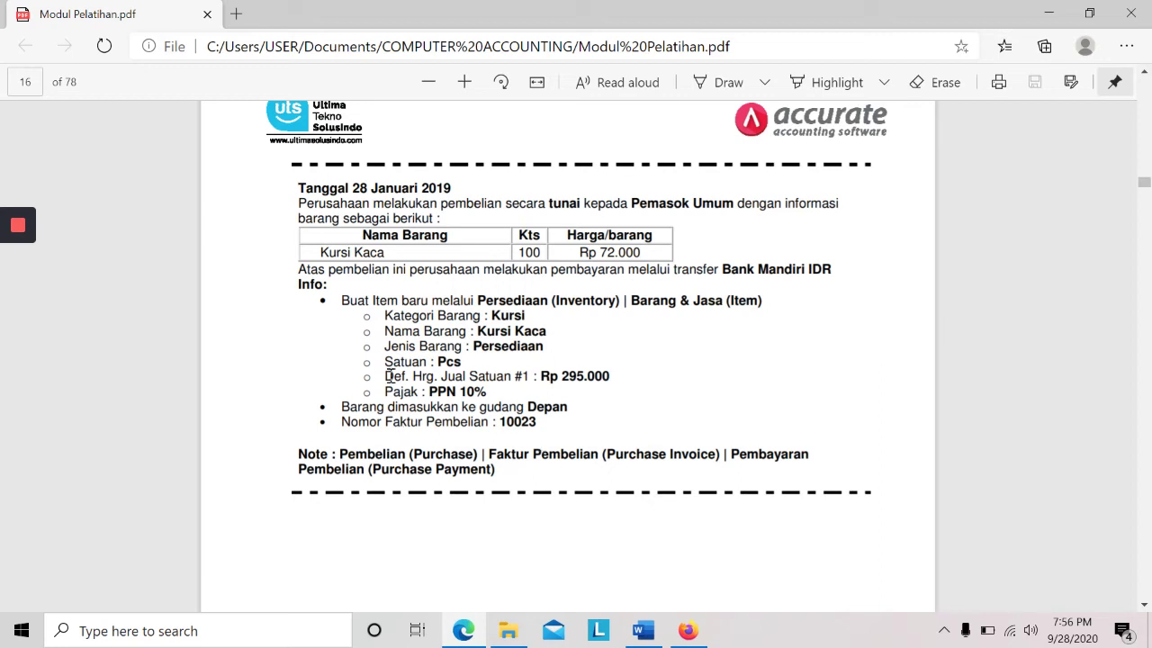
# - Switch back to Accurate Online, open the inventory item list and sort it by item code to check the codes in use
pyautogui.click(699, 637)
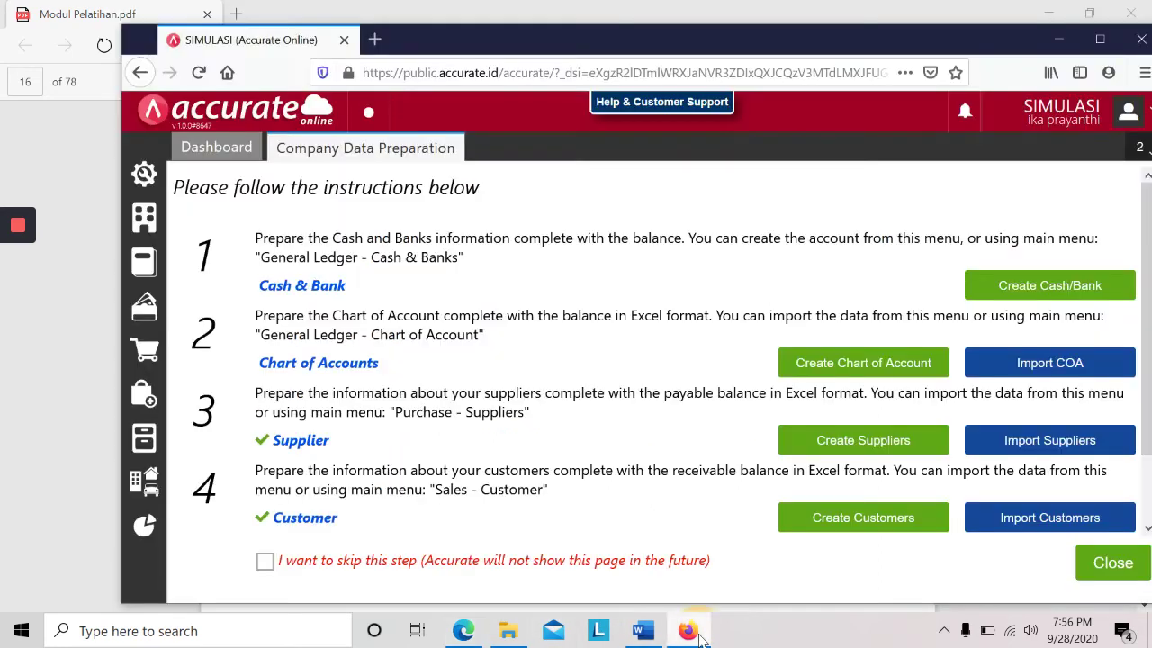
pyautogui.click(146, 396)
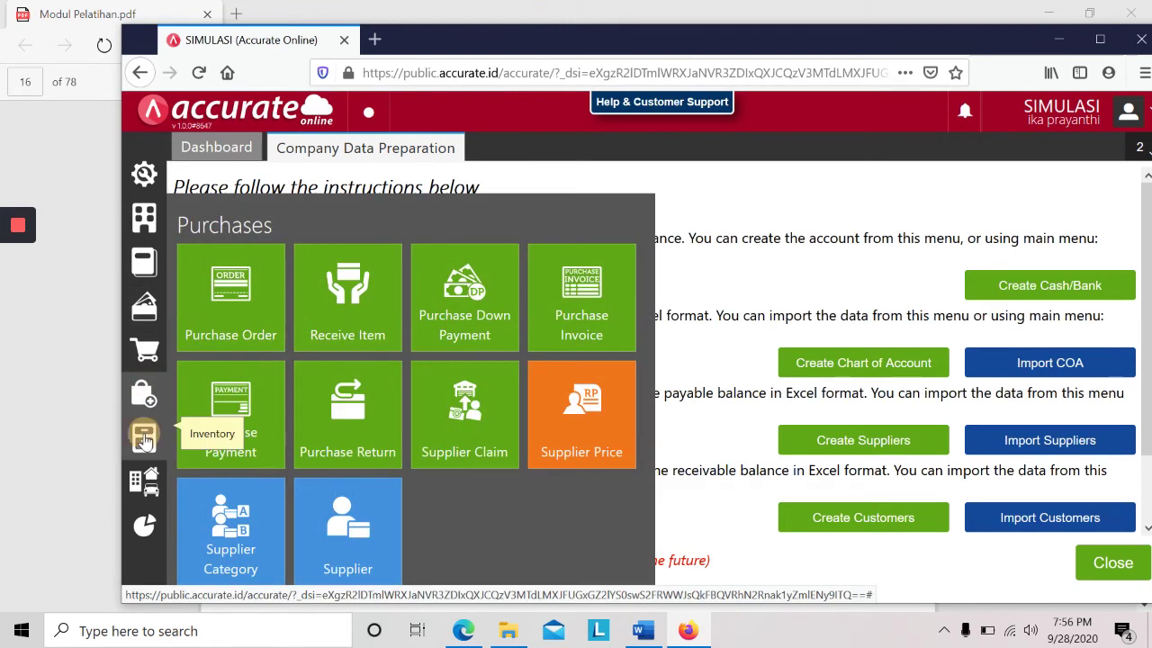
pyautogui.click(146, 432)
pyautogui.click(579, 425)
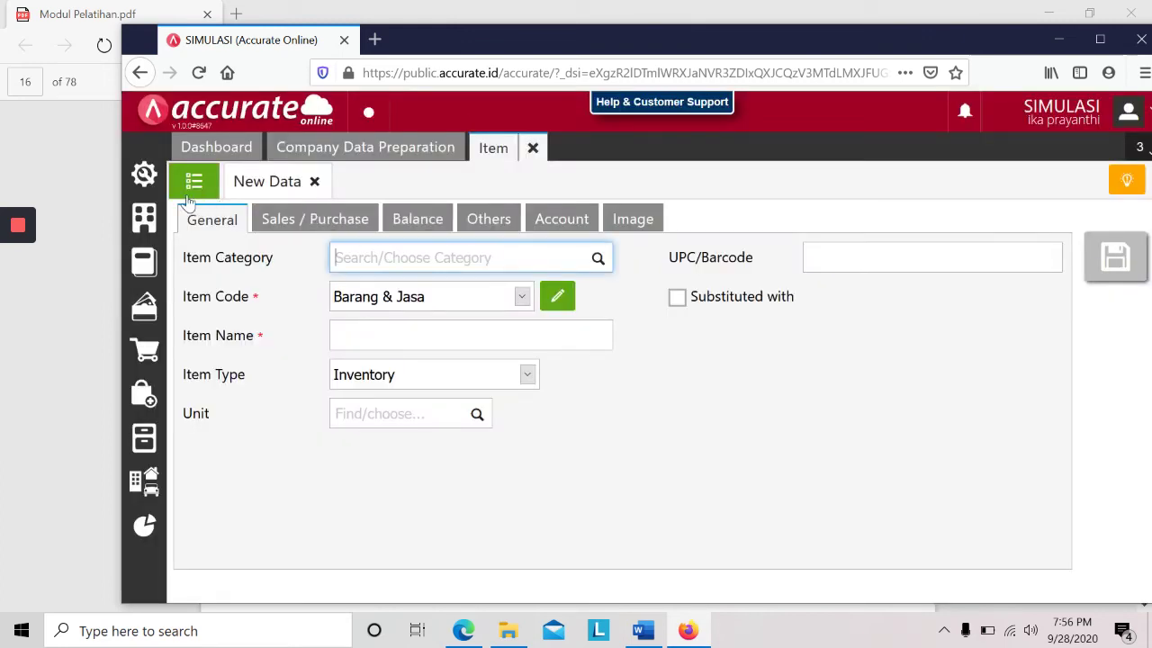
pyautogui.click(187, 199)
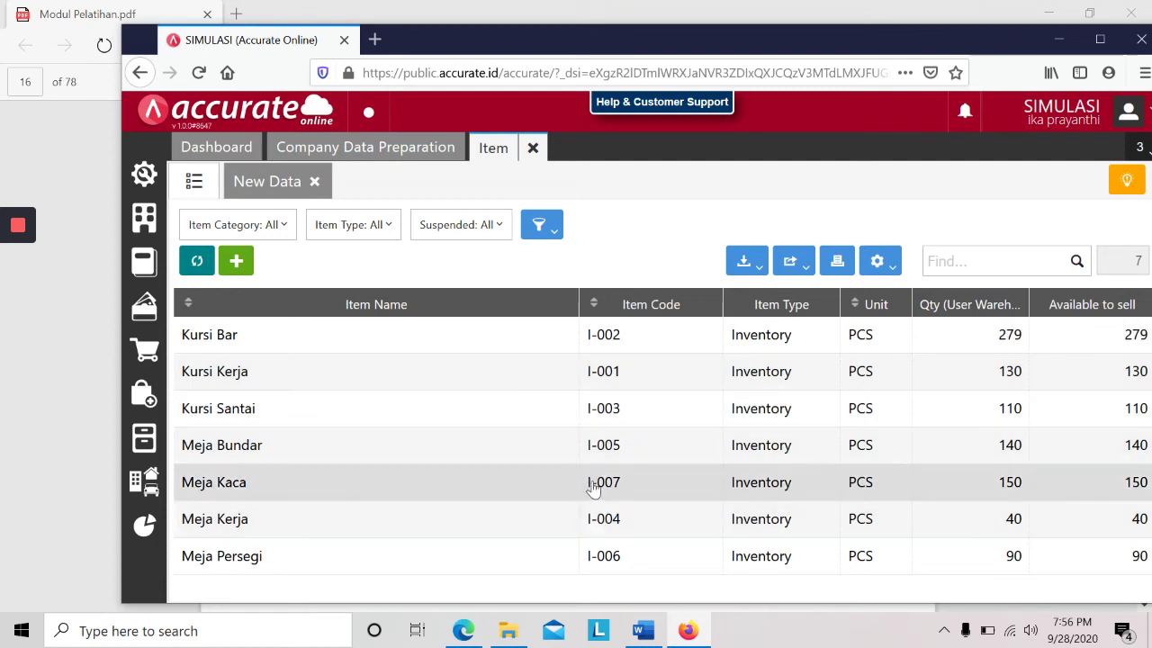
pyautogui.click(635, 306)
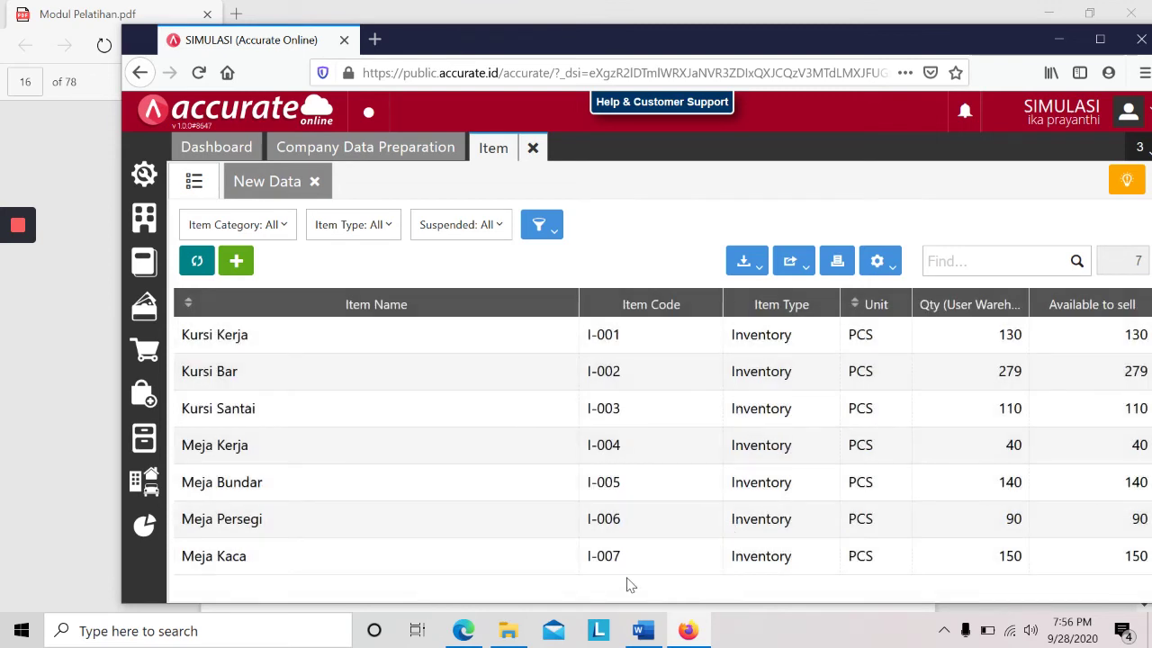
# - Start a new item in category Kursi with item code I-008, checking the code against the item list
pyautogui.click(236, 263)
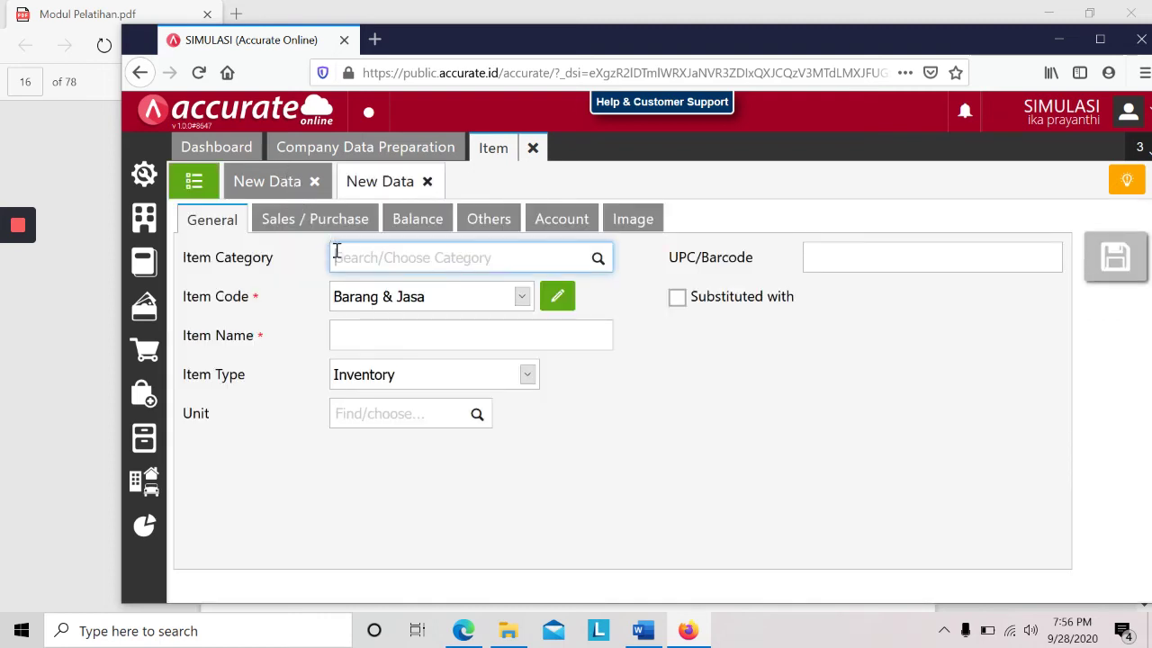
pyautogui.click(596, 260)
pyautogui.click(502, 305)
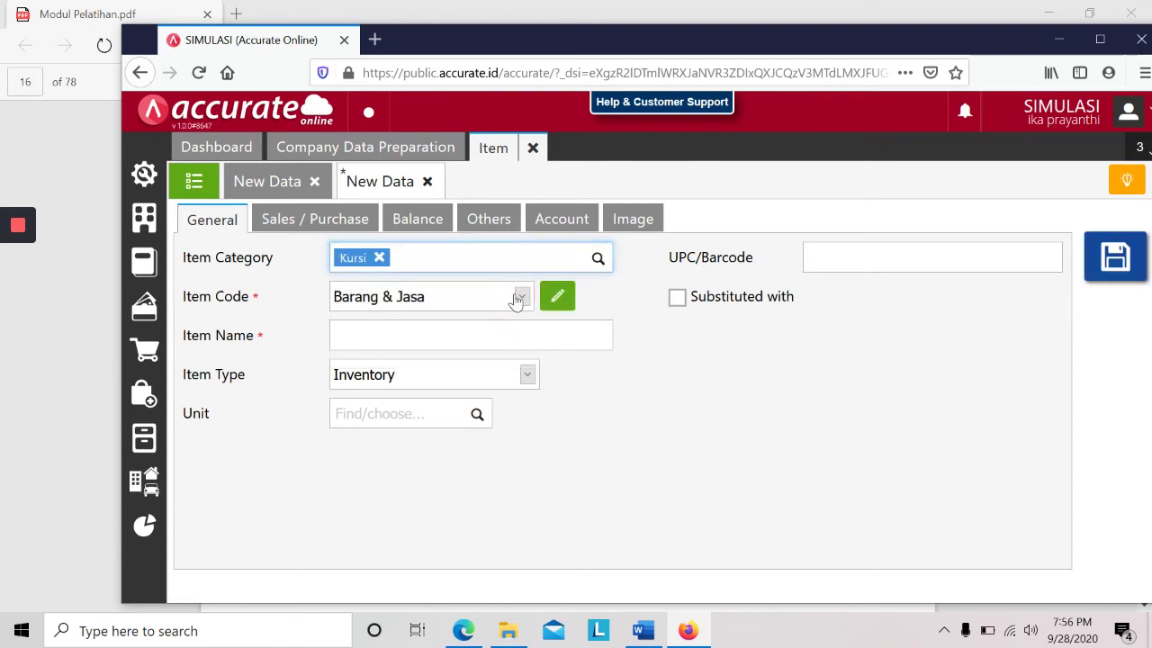
pyautogui.click(557, 300)
pyautogui.click(401, 298)
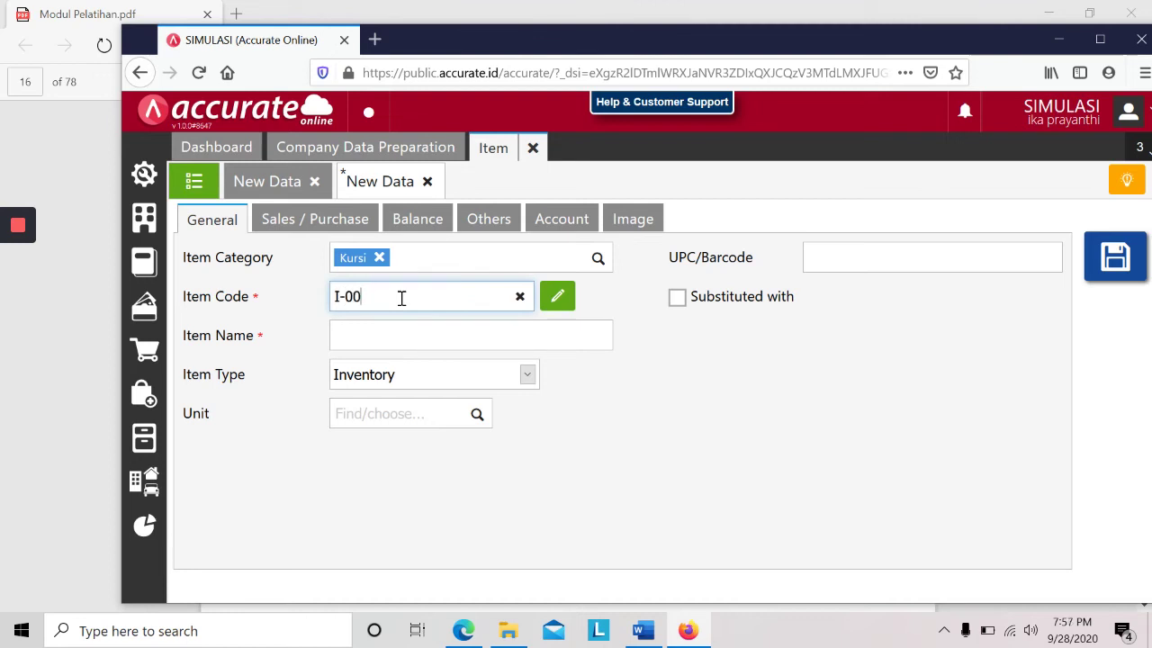
pyautogui.click(195, 182)
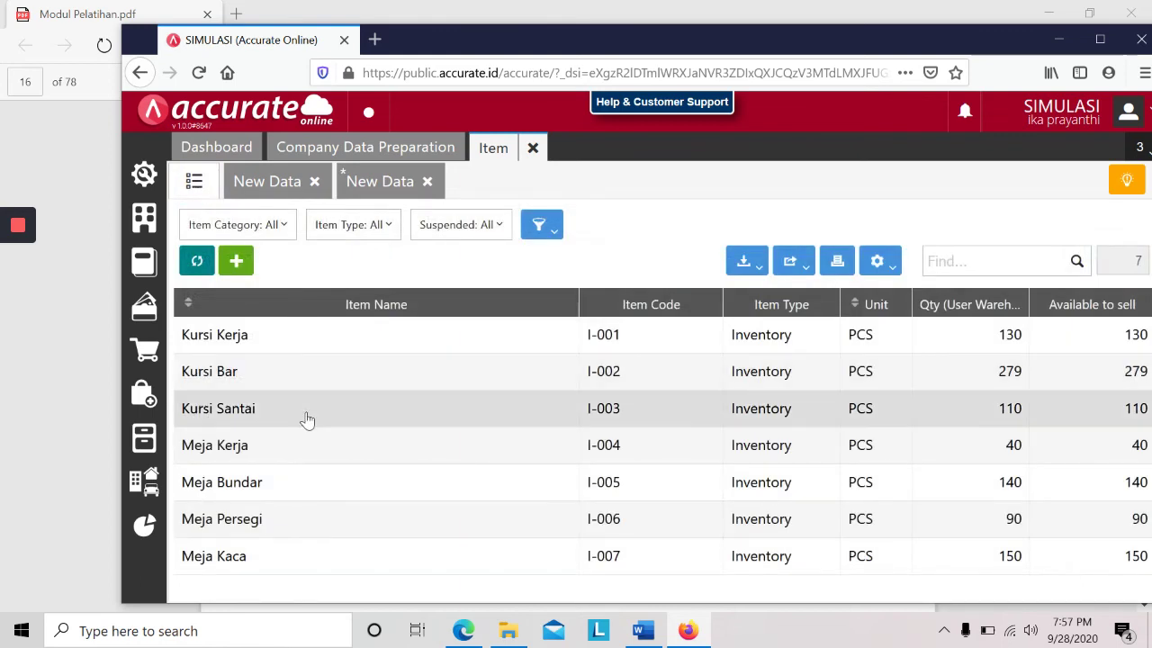
pyautogui.click(406, 186)
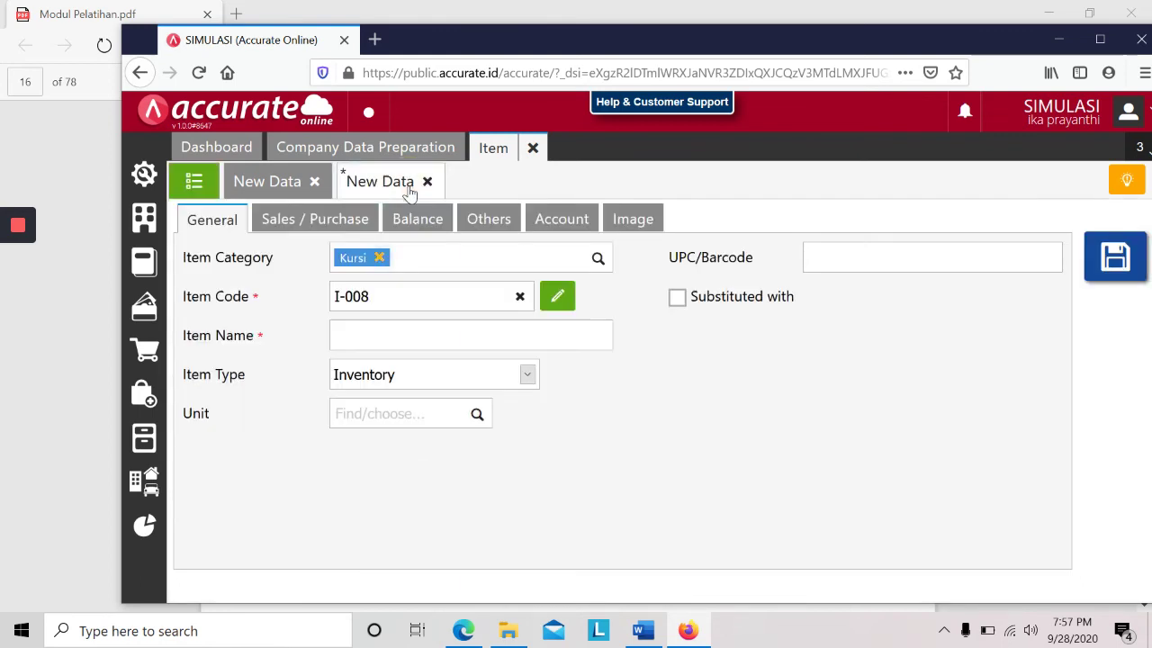
# - Name the new item Kursi Kaca and set its unit to PCS
pyautogui.click(405, 329)
pyautogui.write('Kursi Ka')
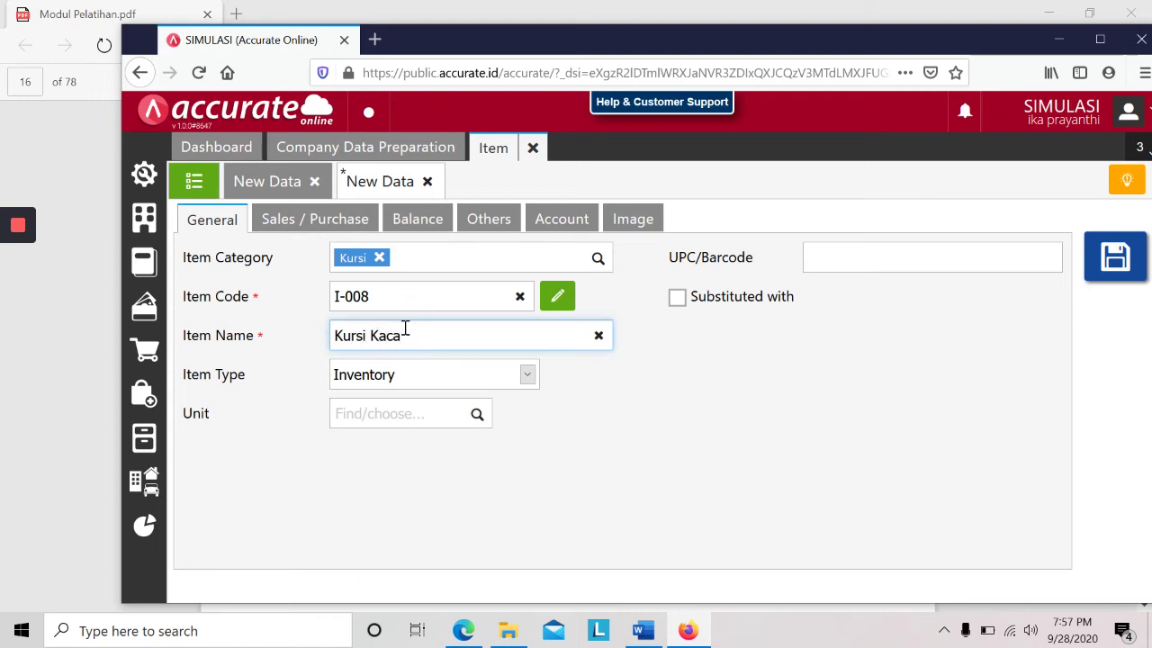
pyautogui.write('ca')
pyautogui.click(479, 415)
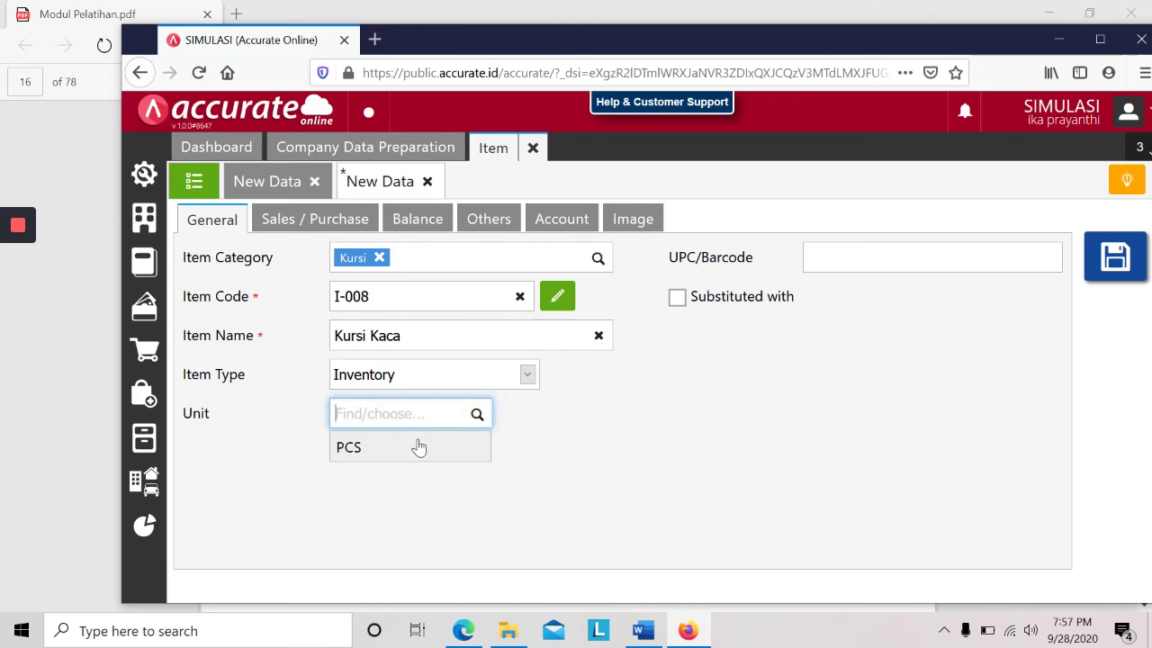
pyautogui.click(419, 447)
# - Look up the sales price in the exercise and set the item's Default Sales Price #1 to 295.000
pyautogui.click(352, 219)
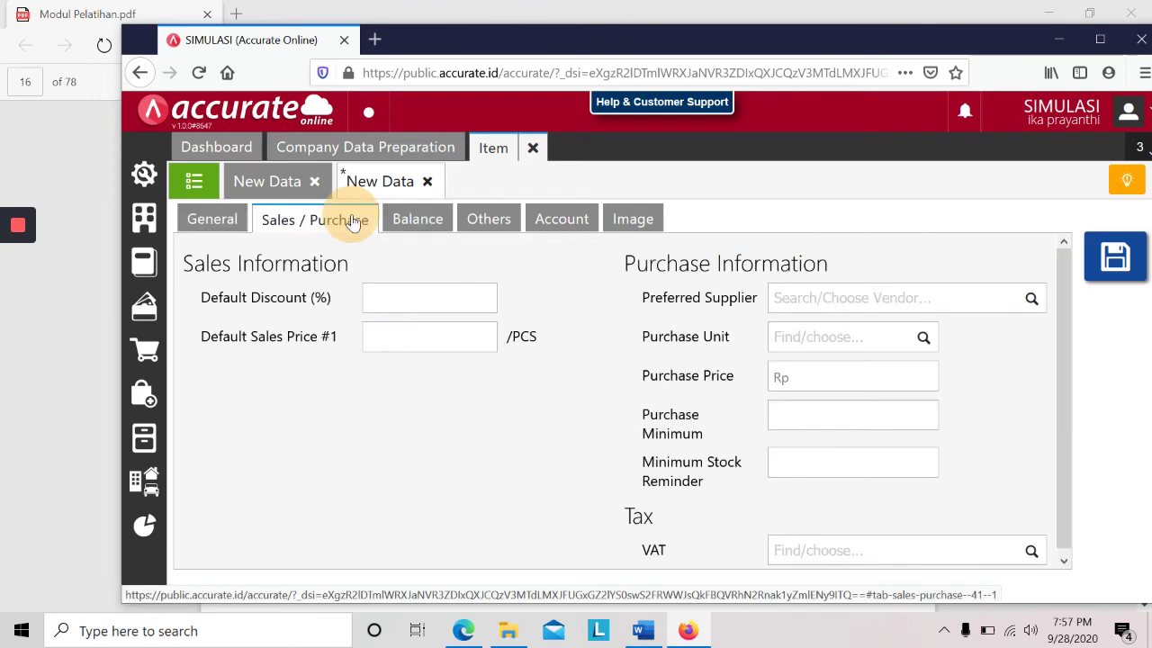
pyautogui.click(401, 348)
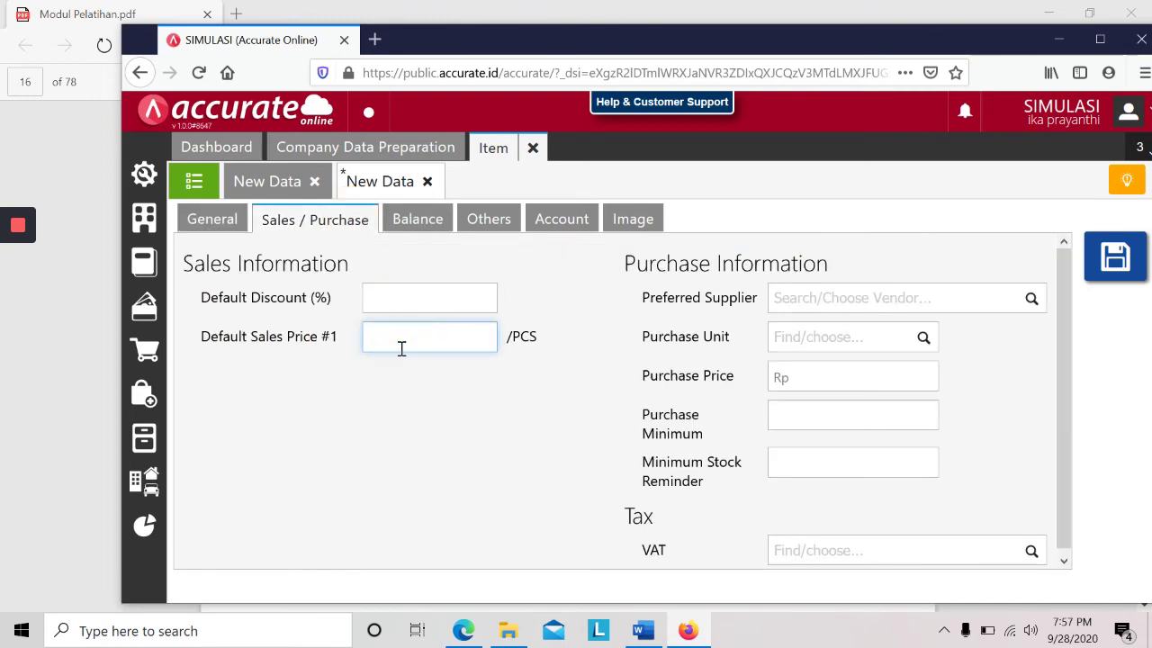
pyautogui.hotkey('alt', 'Tab')
pyautogui.hotkey('alt', 'Tab')
pyautogui.write('295.000')
# - Set the item's VAT to Pajak Pertambahan Nilai and check its tax base, opening balance and sales details against the exercise
pyautogui.scroll(-1, 1057, 432)
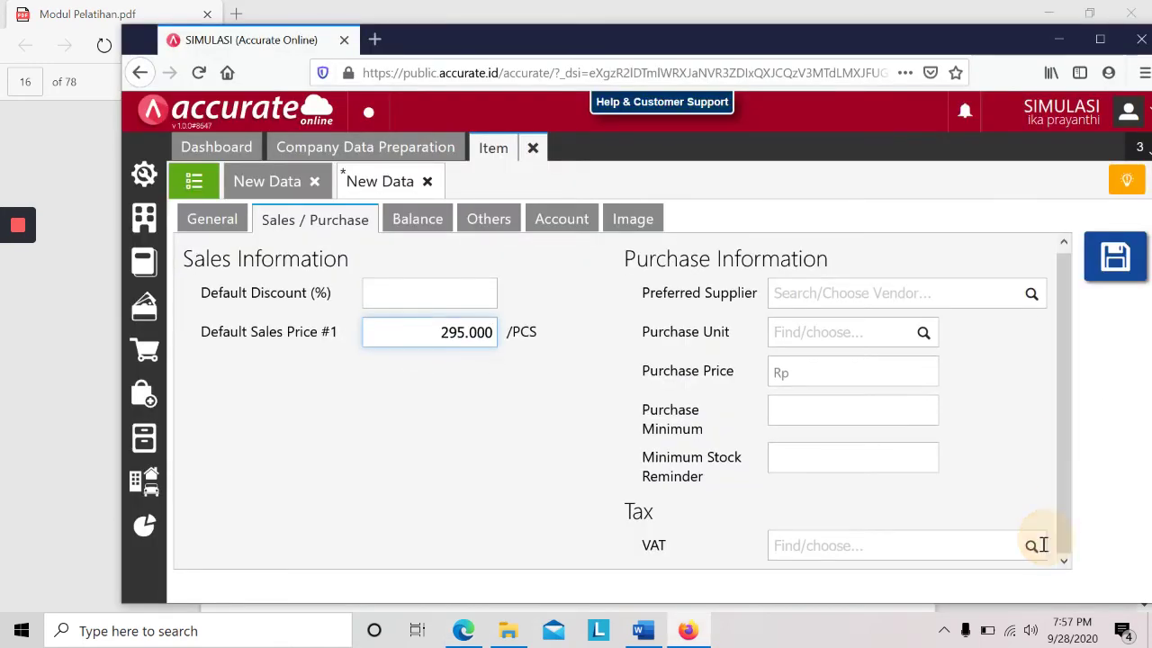
pyautogui.click(1031, 547)
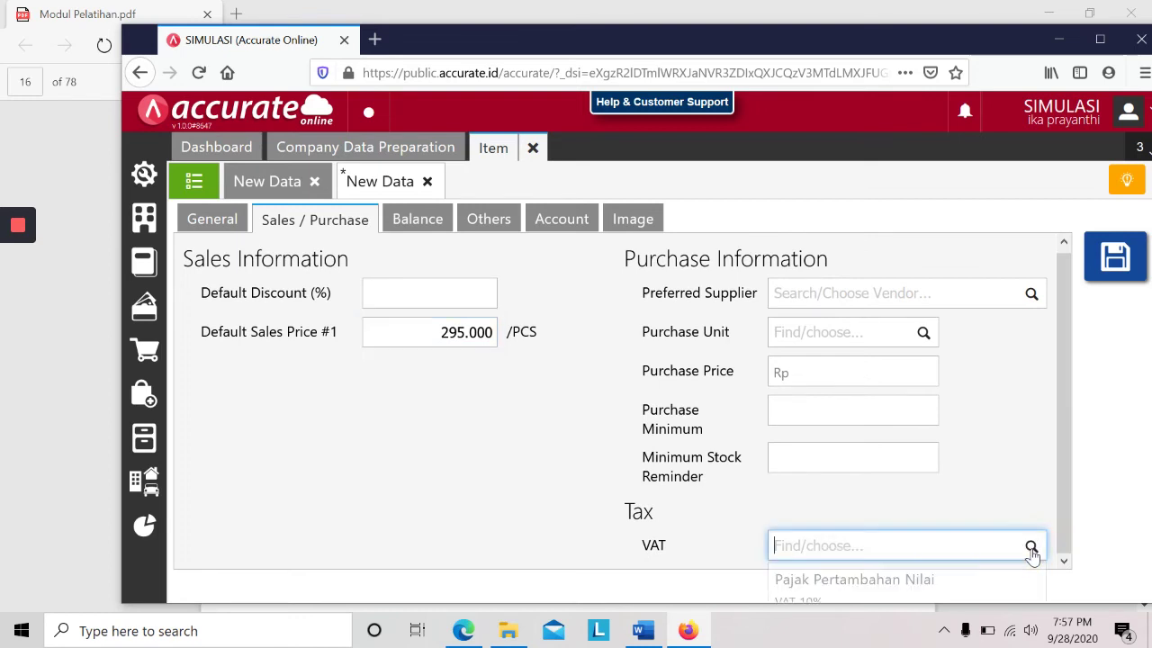
pyautogui.click(978, 582)
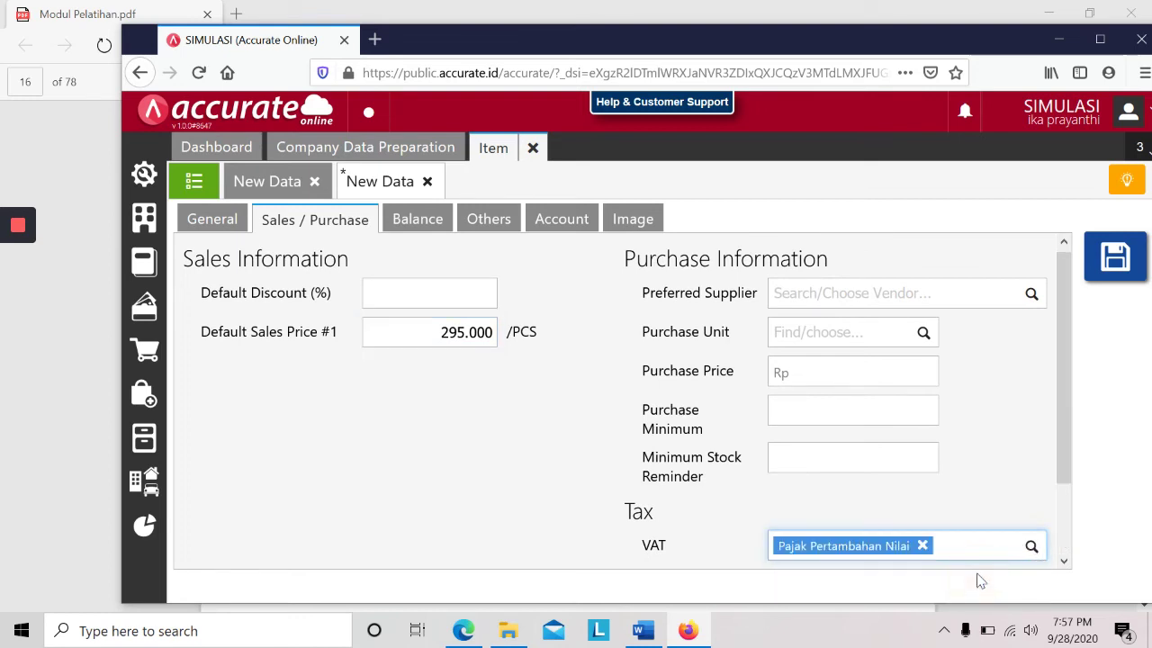
pyautogui.moveTo(1066, 459); pyautogui.dragTo(1062, 563)
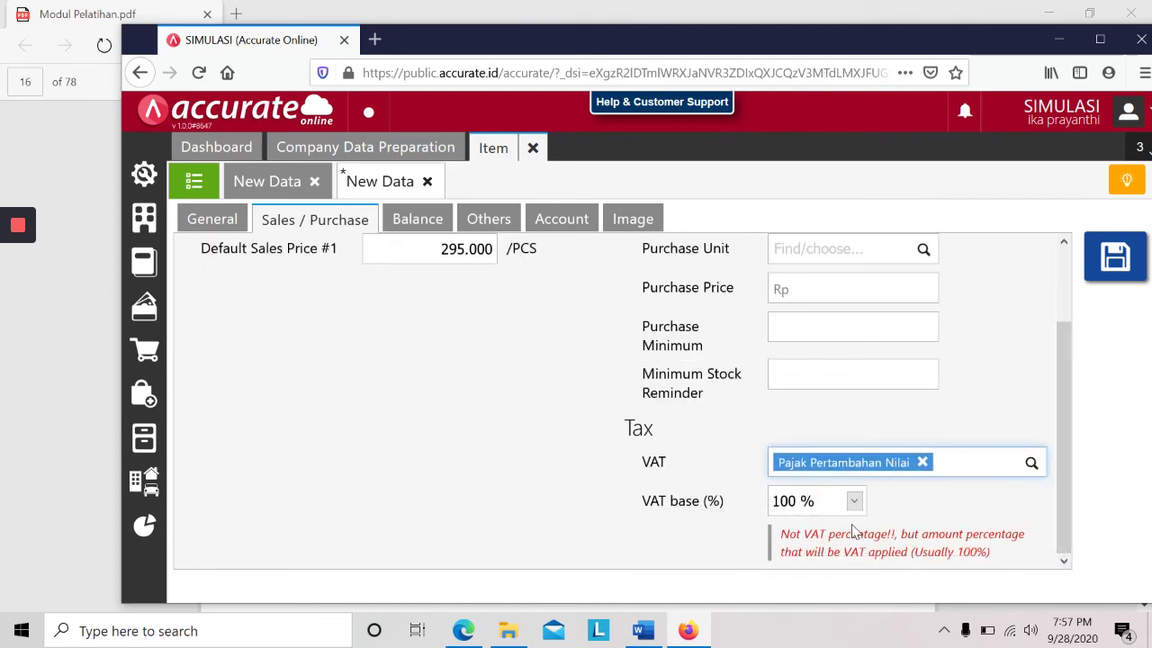
pyautogui.click(428, 233)
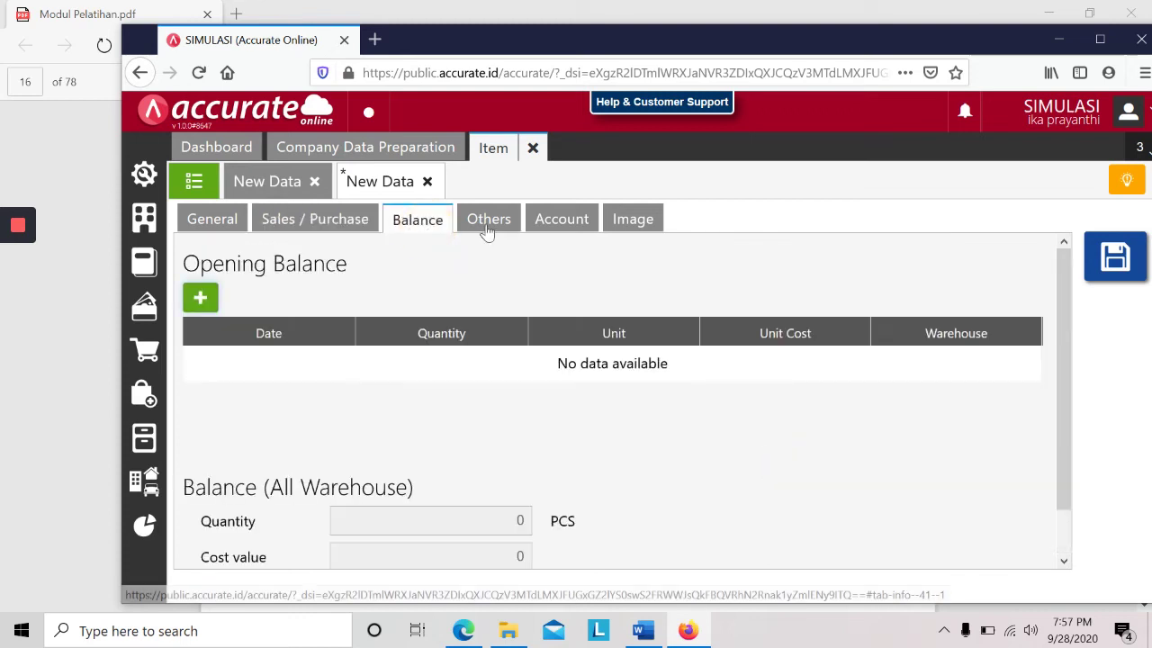
pyautogui.click(343, 226)
pyautogui.scroll(1, 333, 234)
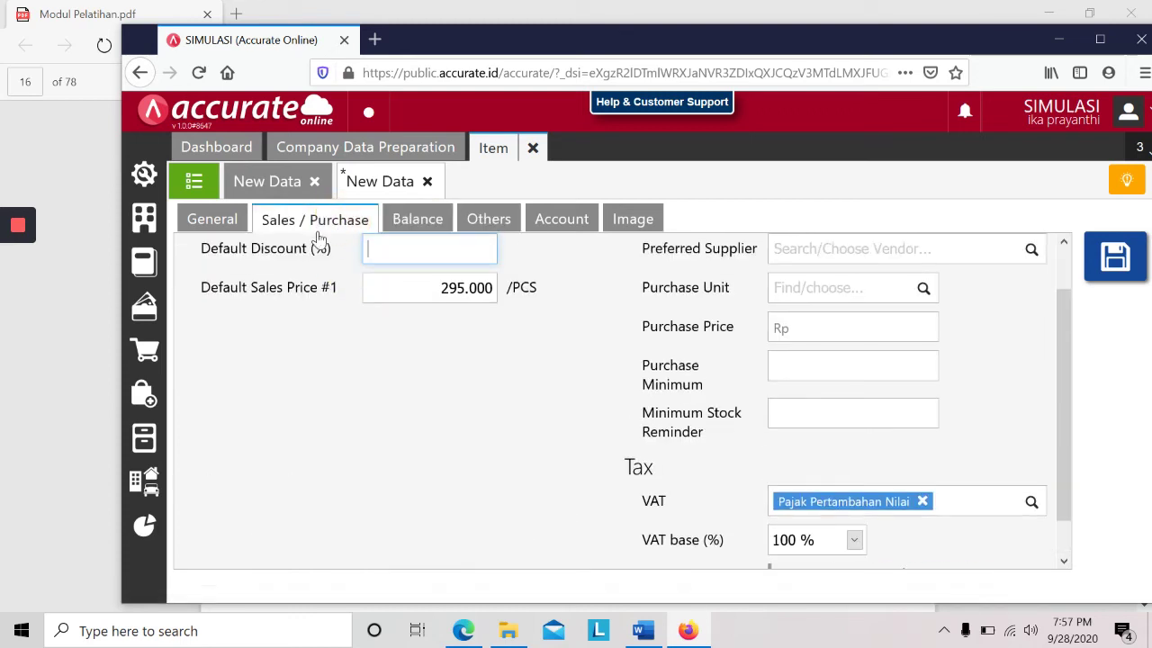
pyautogui.hotkey('alt', 'Tab')
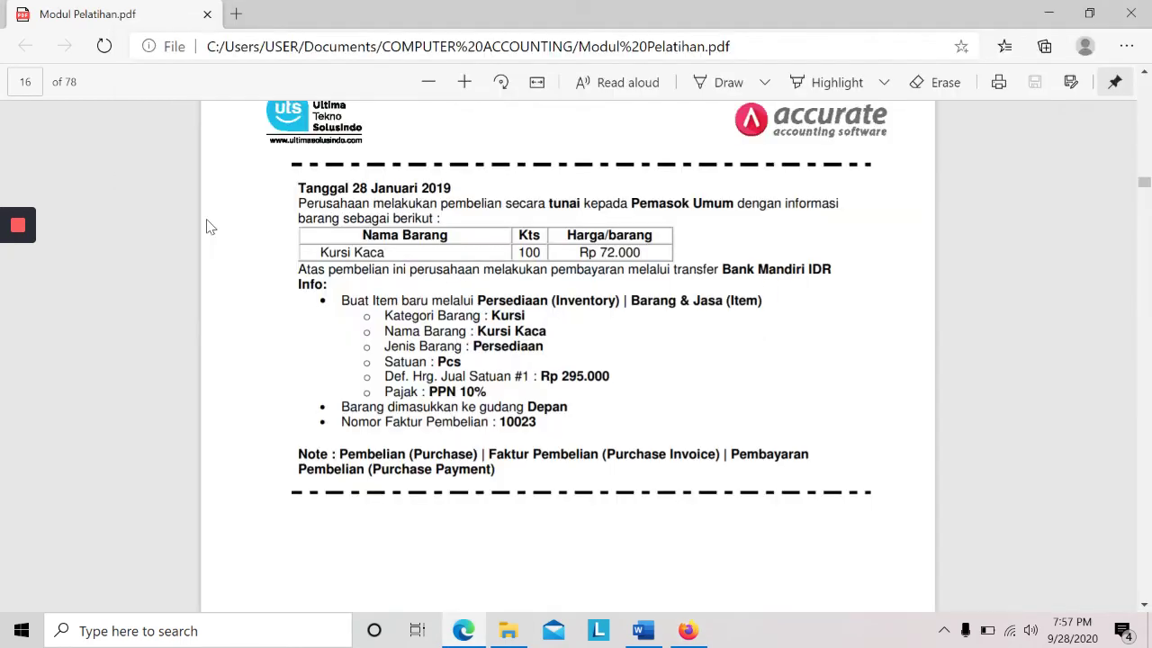
# - Review the general details of the new item Kursi Kaca, save it and close the item module
pyautogui.hotkey('alt', 'Tab')
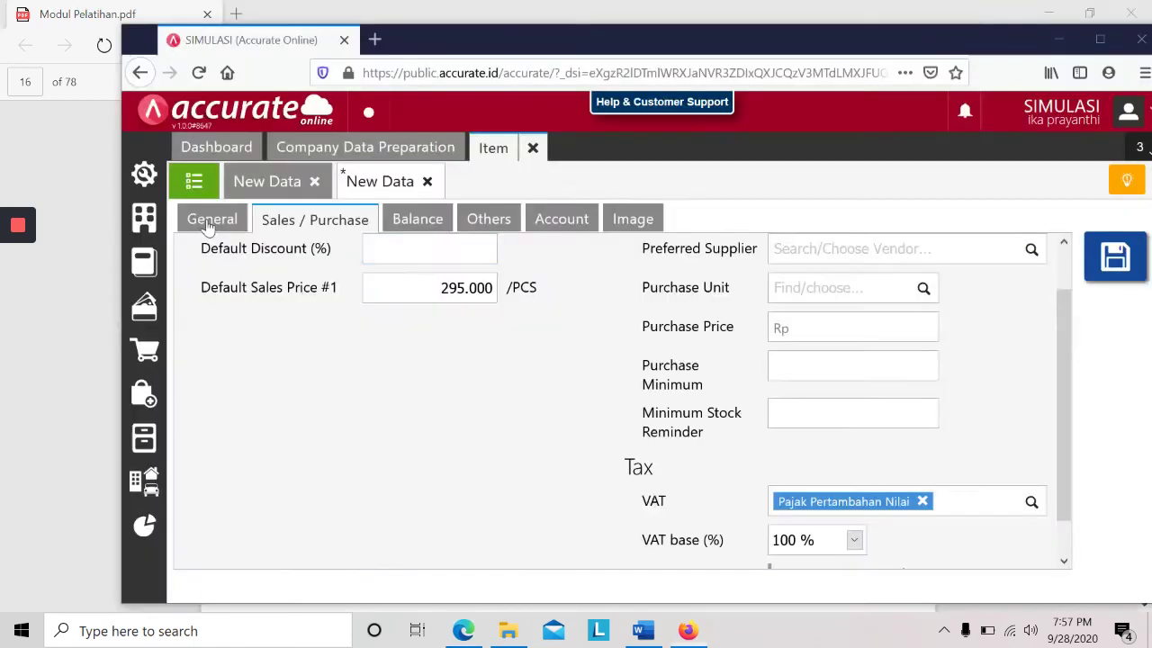
pyautogui.click(210, 221)
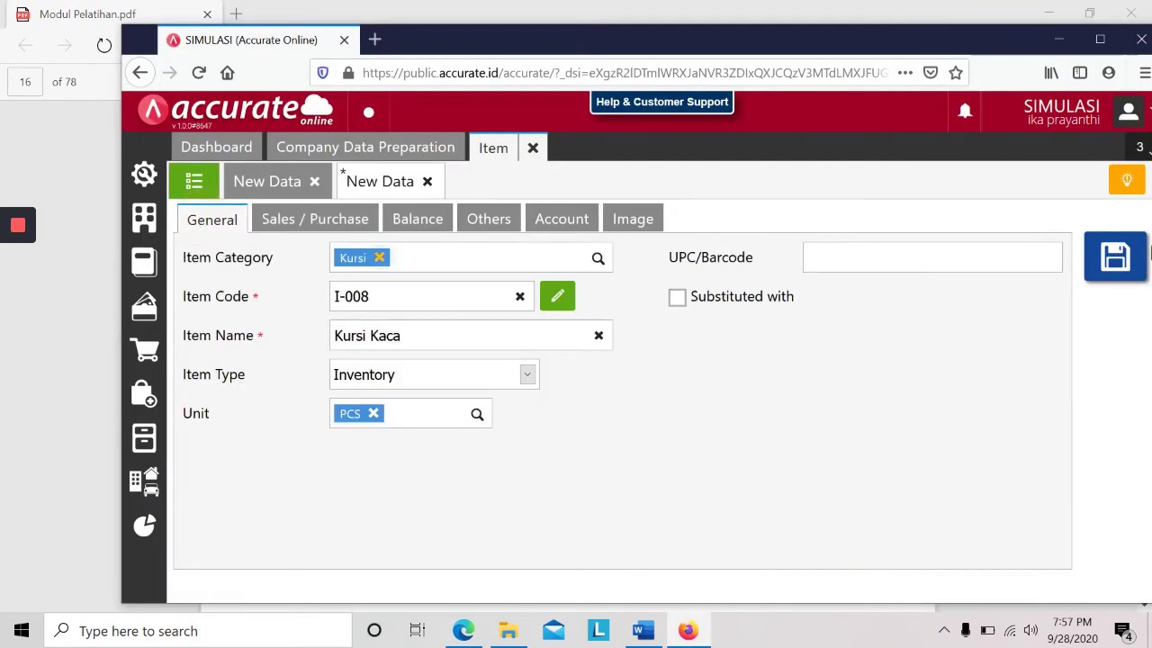
pyautogui.click(1121, 275)
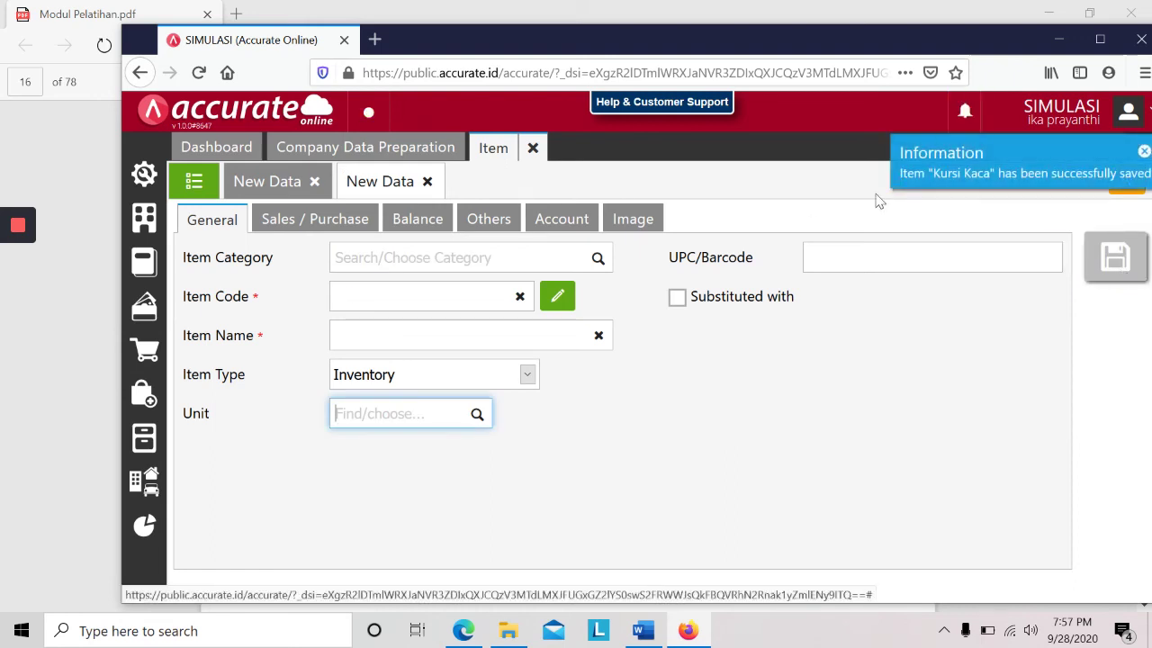
pyautogui.click(534, 149)
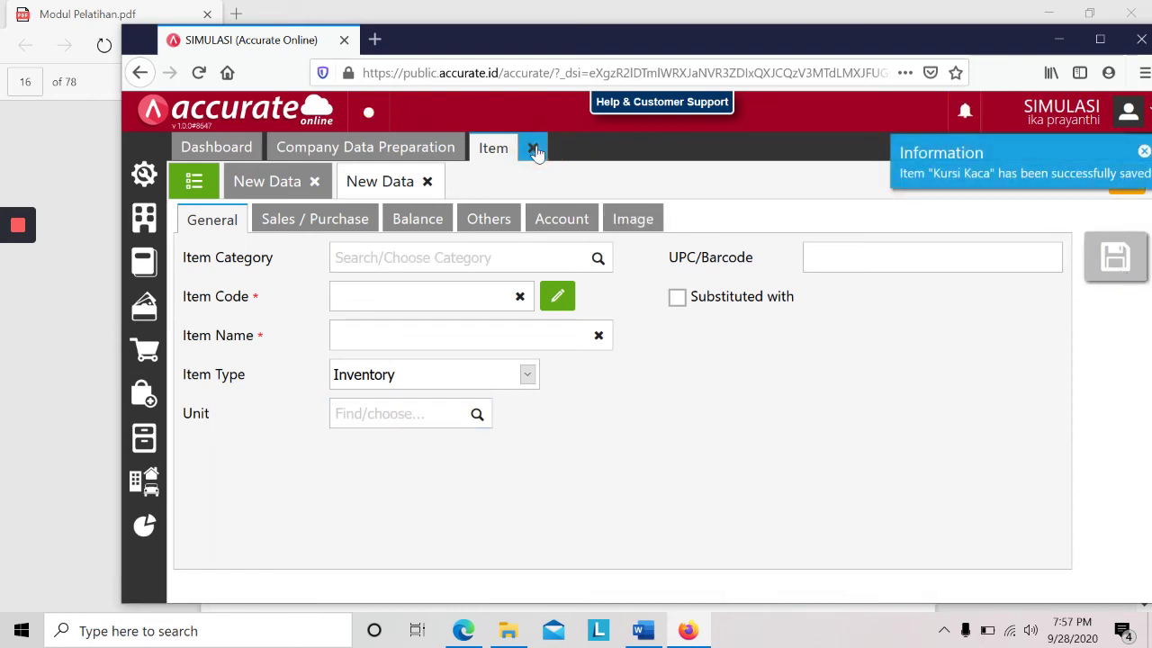
# - Start a new purchase invoice with Pemasok Umum as the supplier, as given in the exercise
pyautogui.hotkey('alt', 'Tab')
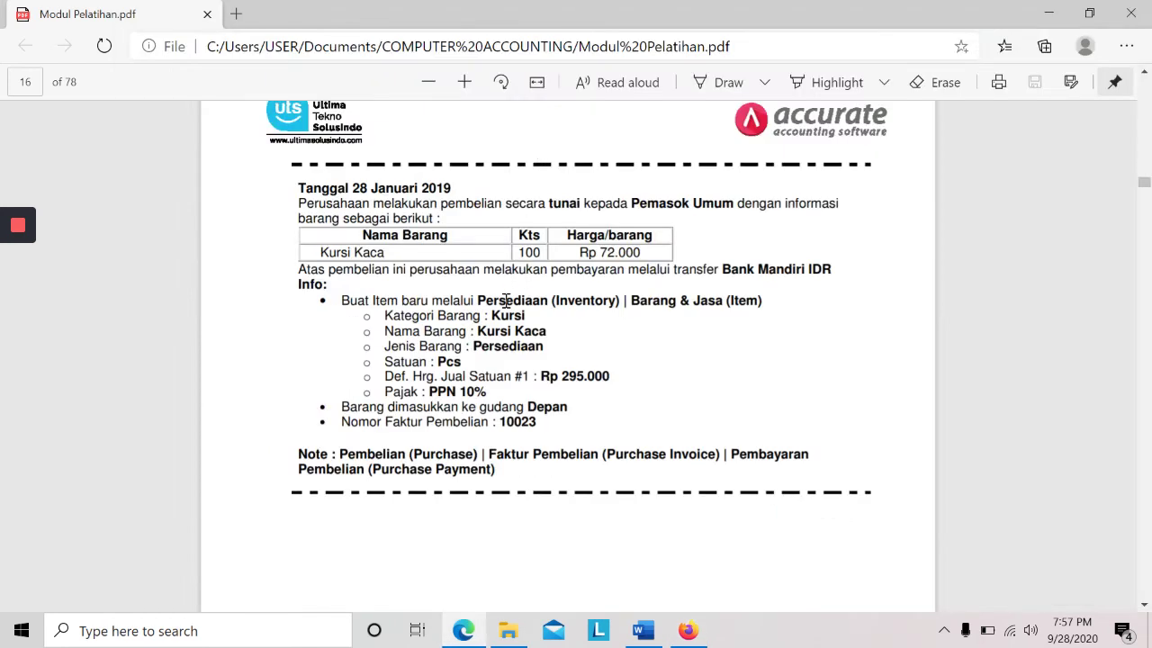
pyautogui.hotkey('alt', 'Tab')
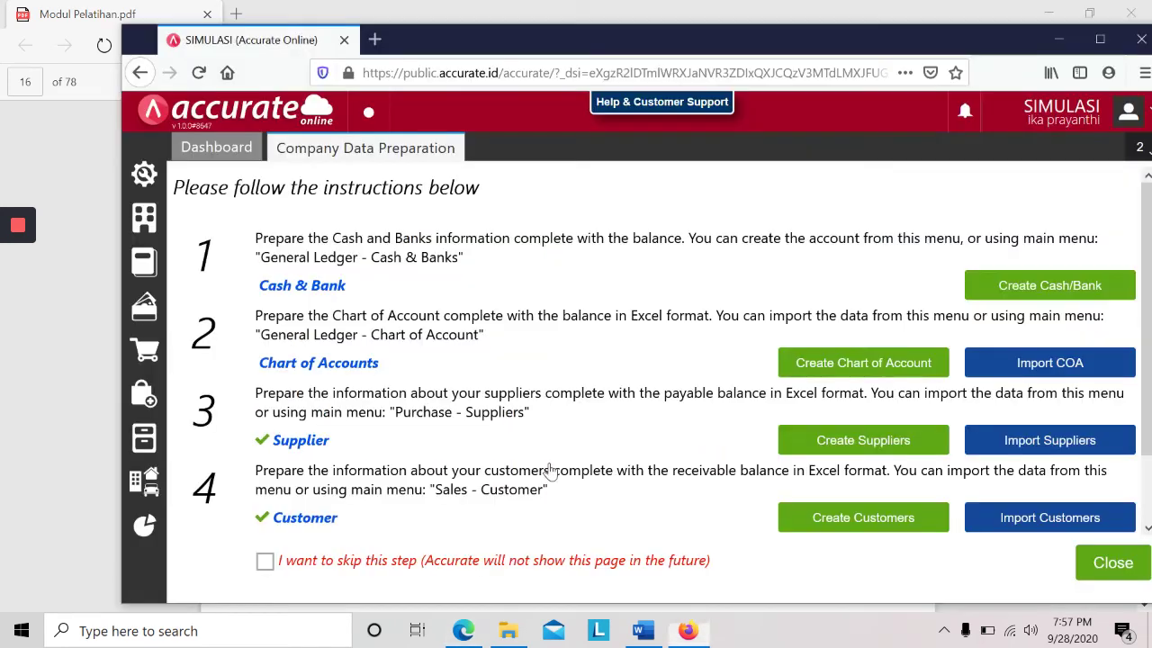
pyautogui.click(144, 403)
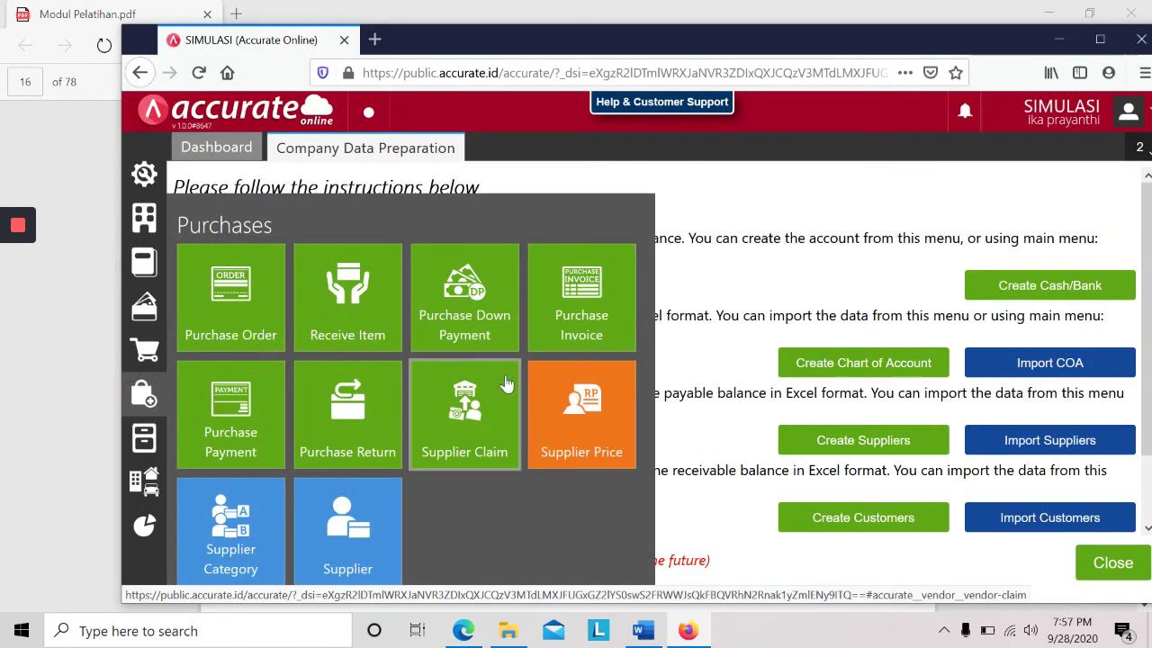
pyautogui.click(580, 314)
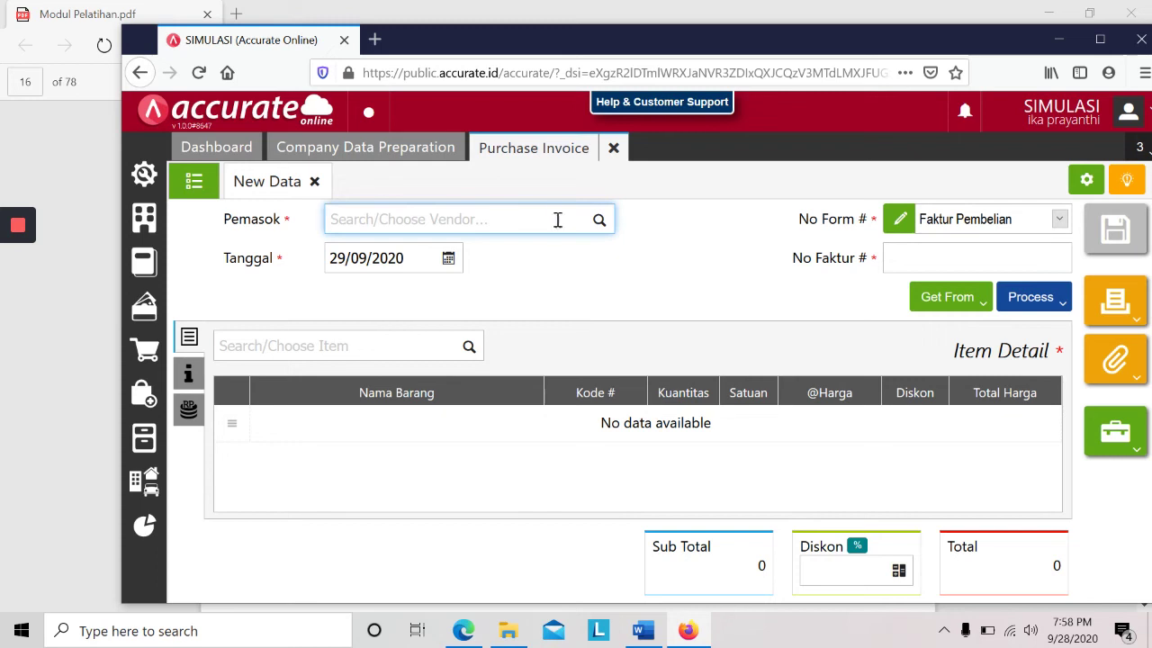
pyautogui.write('pemasok')
pyautogui.hotkey('alt', 'Tab')
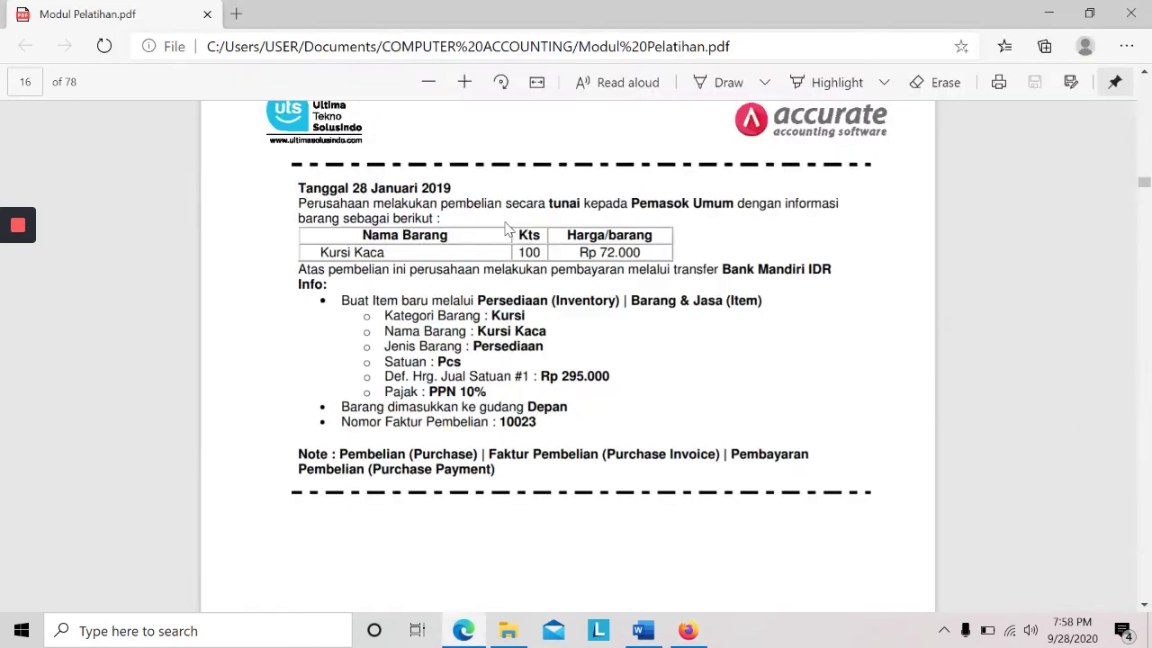
pyautogui.hotkey('alt', 'Tab')
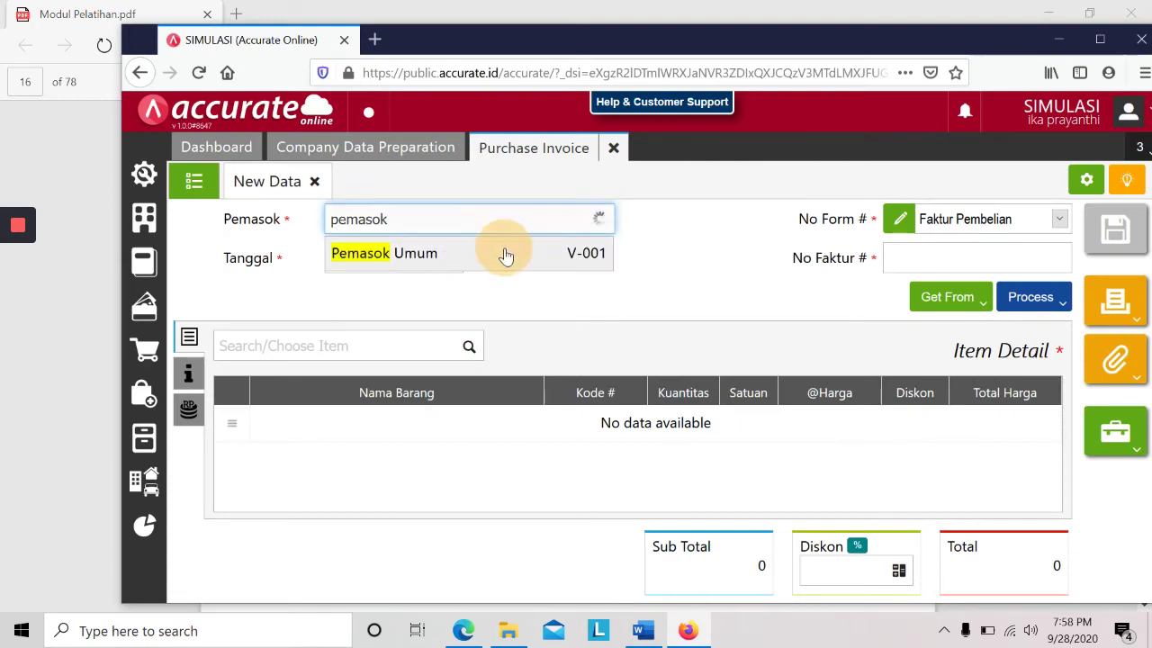
pyautogui.click(502, 255)
# - Set the purchase invoice date to 28/01/2019, matching the date in the exercise
pyautogui.click(392, 254)
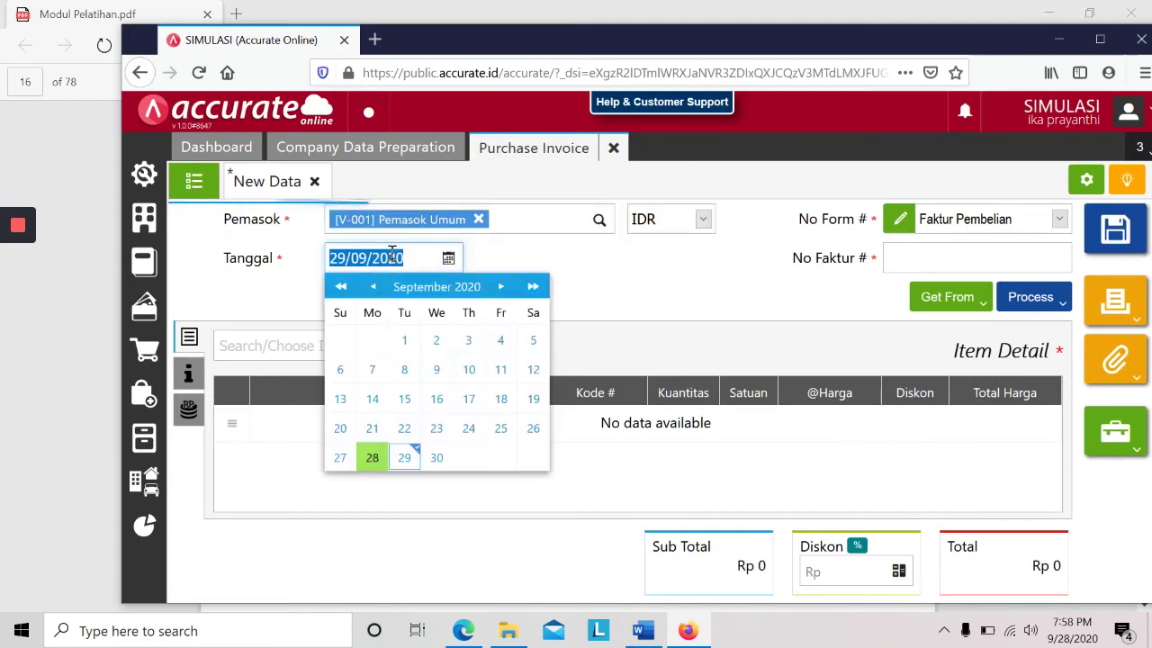
pyautogui.hotkey('alt', 'Tab')
pyautogui.hotkey('alt', 'Tab')
pyautogui.write('28')
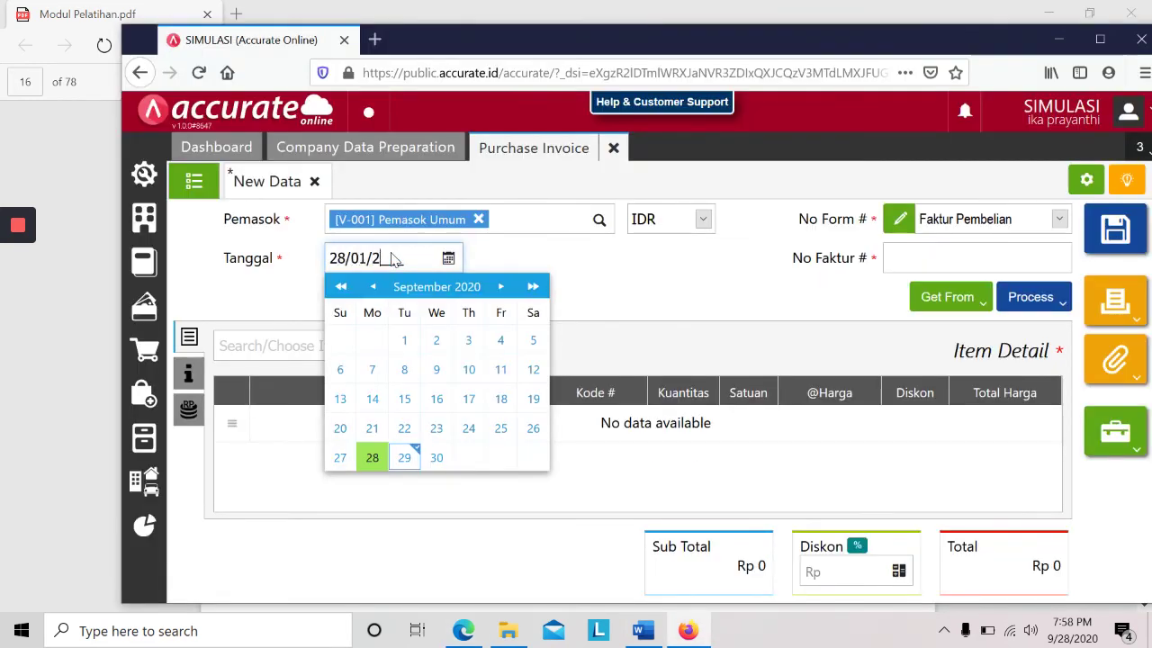
pyautogui.click(372, 457)
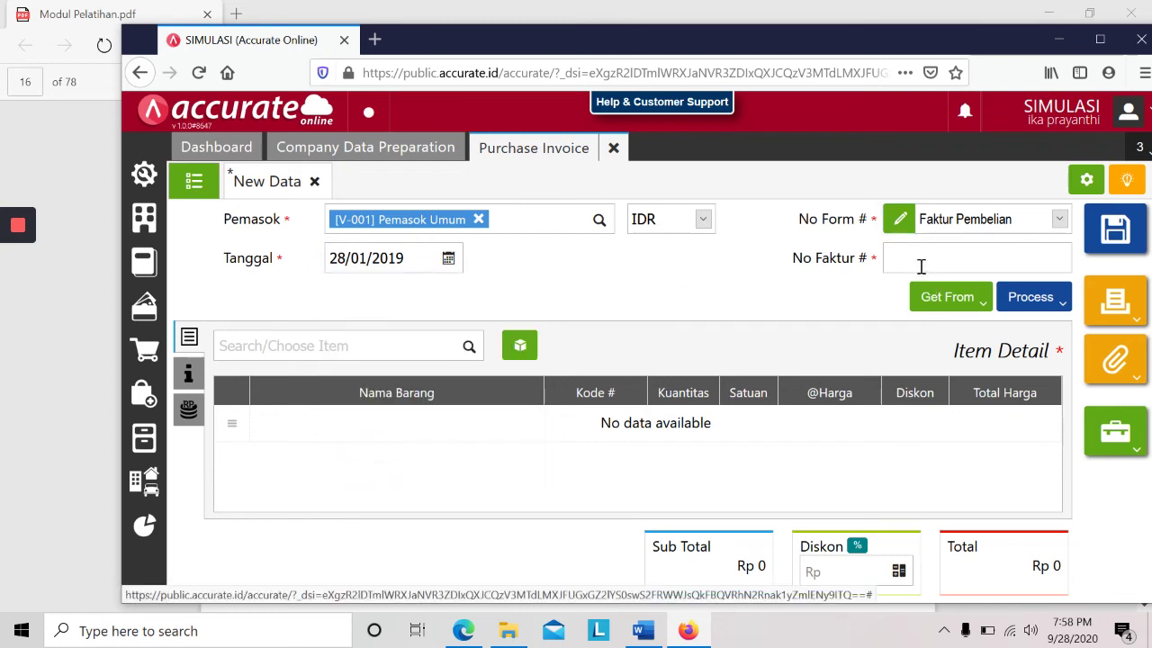
# - Look up the invoice number in the exercise and set the purchase invoice's No Faktur to 10023
pyautogui.hotkey('alt', 'Tab')
pyautogui.hotkey('alt', 'Tab')
pyautogui.write('11')
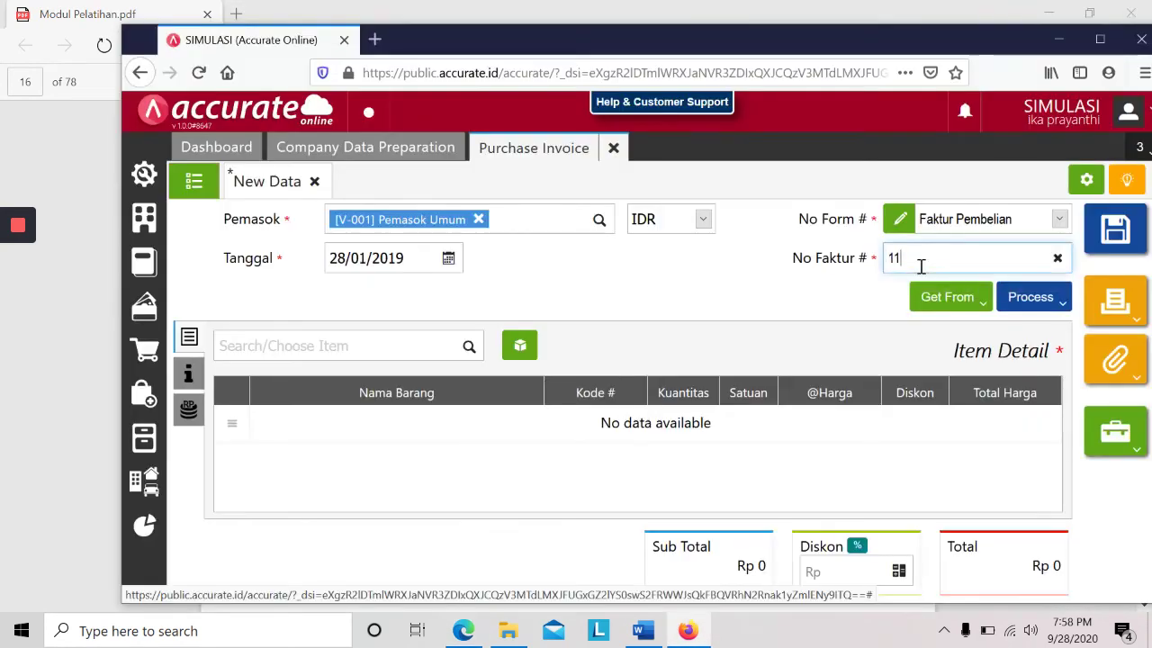
pyautogui.press('BackSpace')
pyautogui.write('0023')
# - Look up the purchased item in the exercise and add Kursi Kaca to the purchase invoice
pyautogui.hotkey('alt', 'Tab')
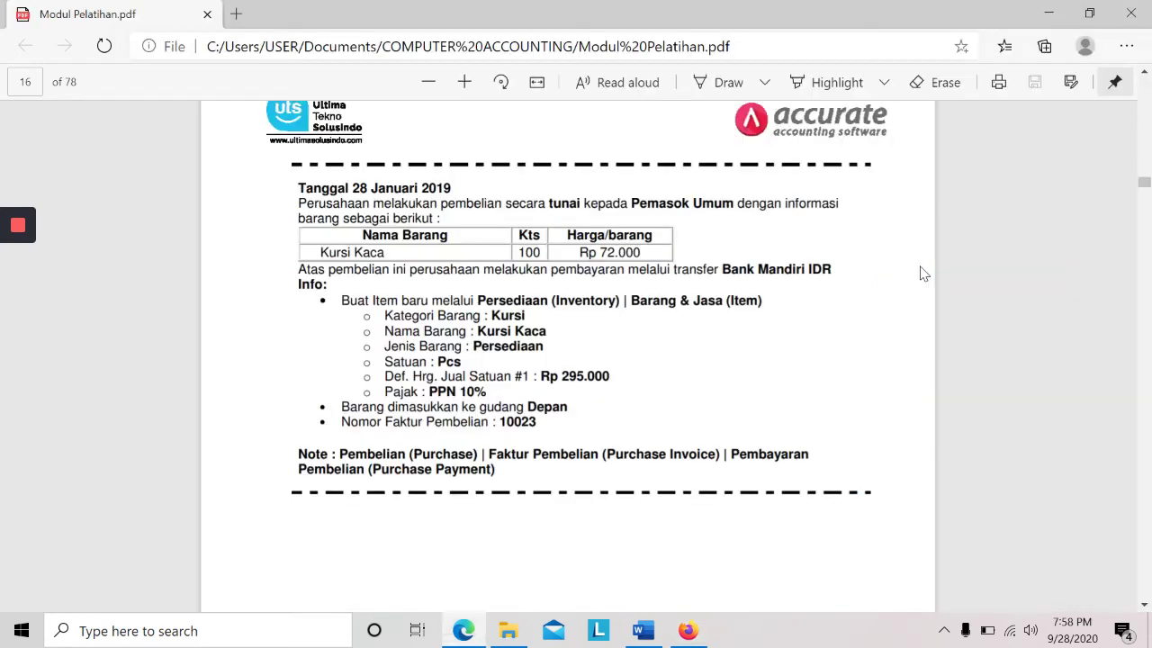
pyautogui.hotkey('alt', 'Tab')
pyautogui.click(389, 346)
pyautogui.write('kursiaca')
pyautogui.press('BackSpace')
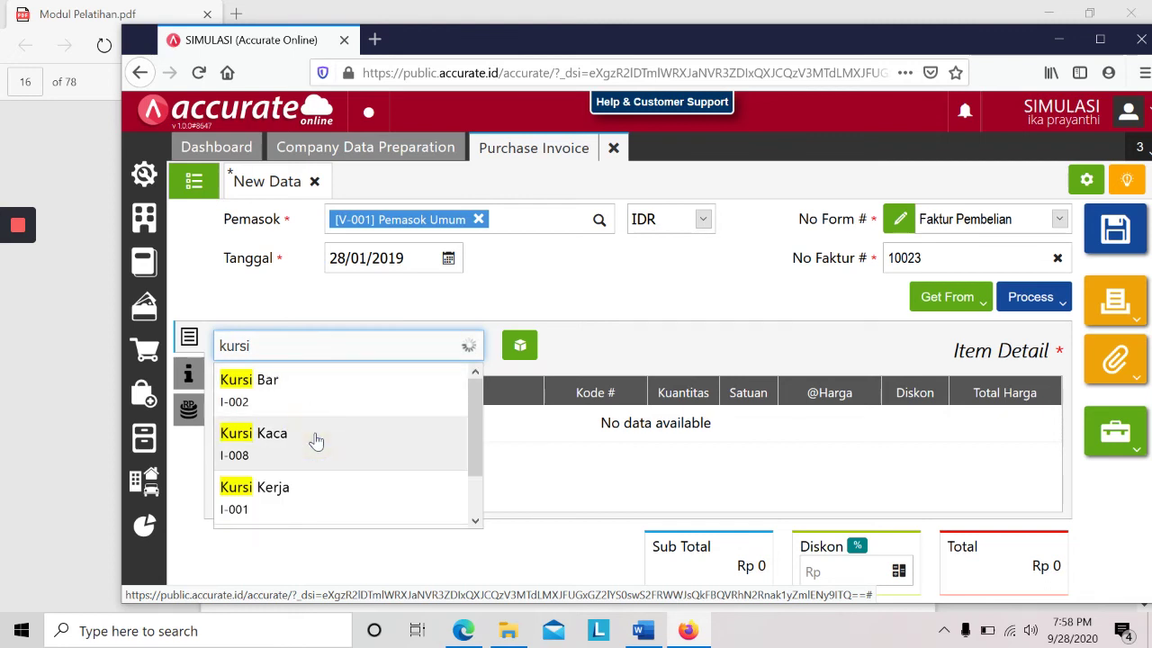
pyautogui.click(315, 440)
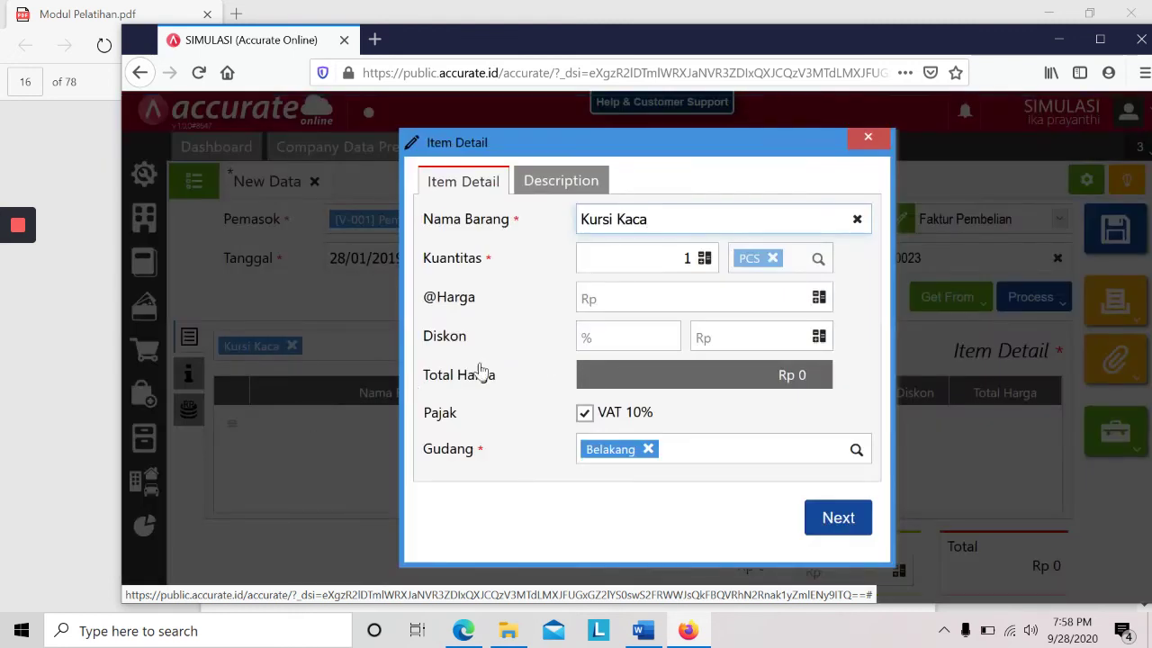
# - Set the Kursi Kaca line's quantity to 100 and its unit price to Rp 72.000, following the exercise
pyautogui.hotkey('alt', 'Tab')
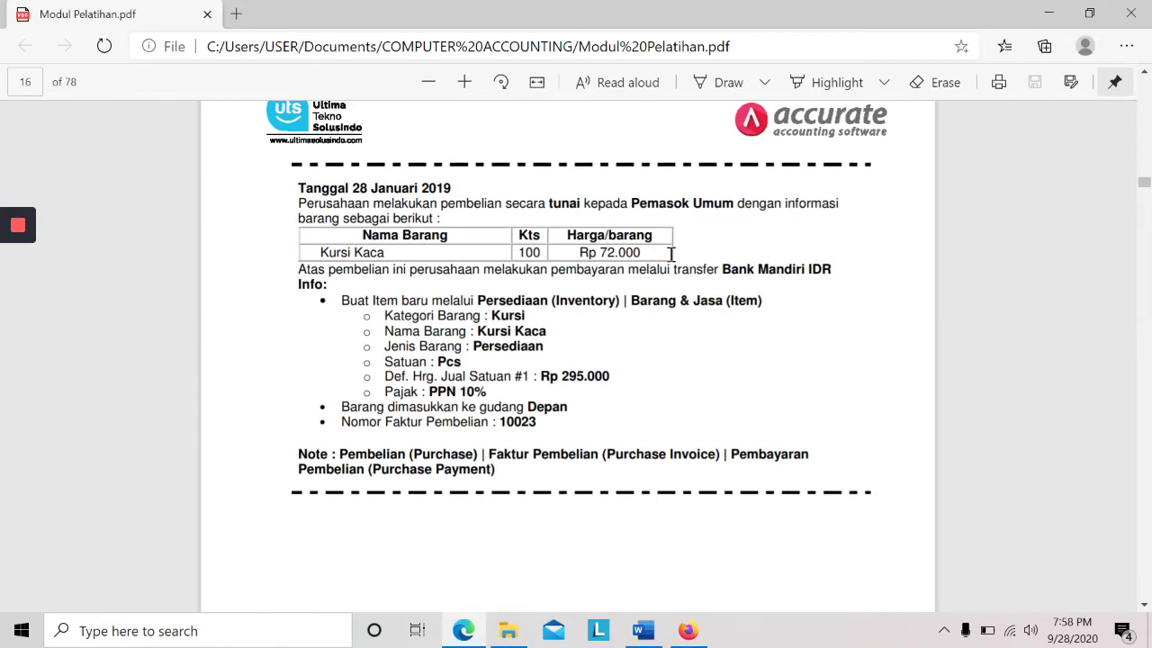
pyautogui.hotkey('alt', 'Tab')
pyautogui.click(688, 259)
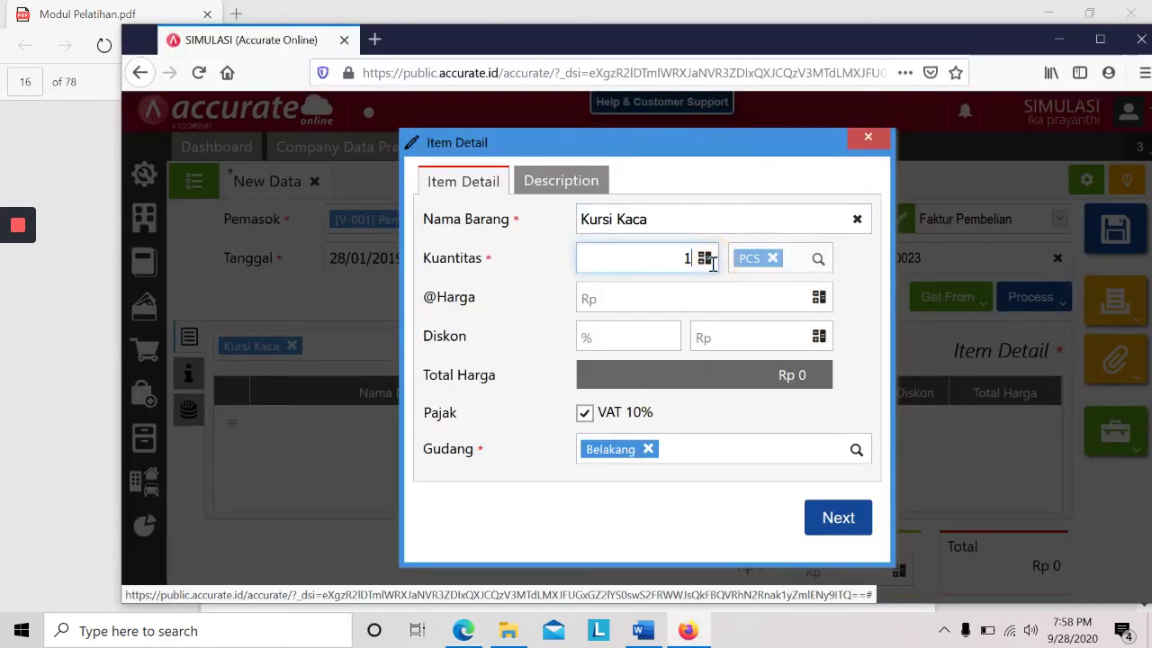
pyautogui.write('00')
pyautogui.press('Tab')
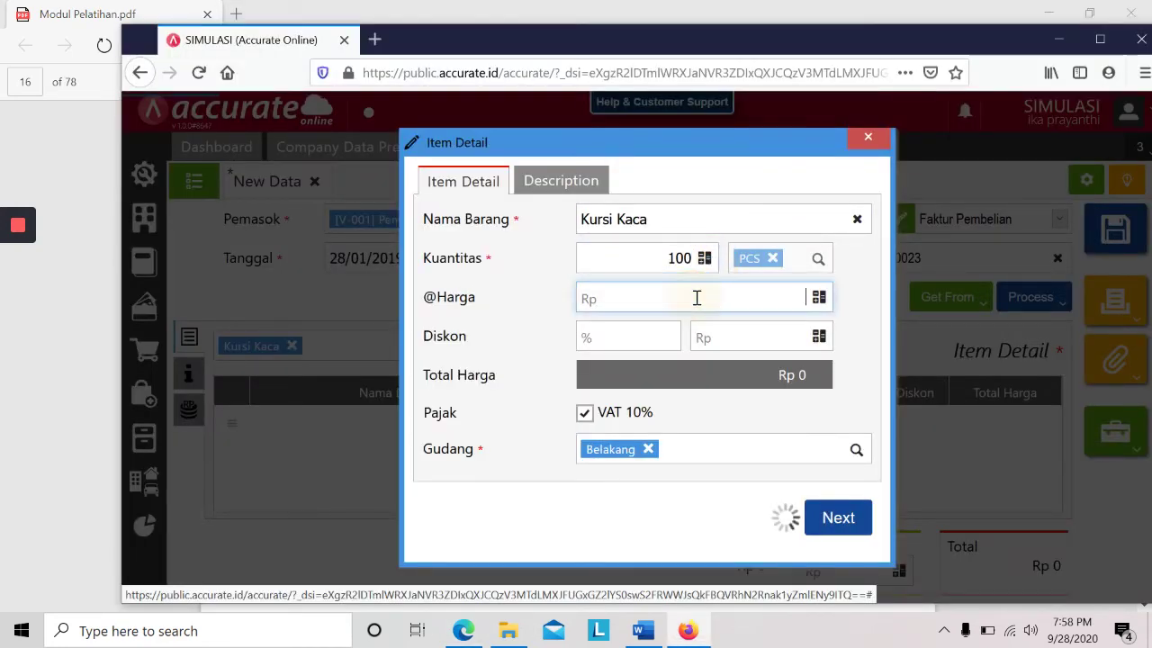
pyautogui.hotkey('alt', 'Tab')
pyautogui.hotkey('alt', 'Tab')
pyautogui.write('72.000')
# - Change the Kursi Kaca line's warehouse to Depan and confirm the item details
pyautogui.hotkey('alt', 'Tab')
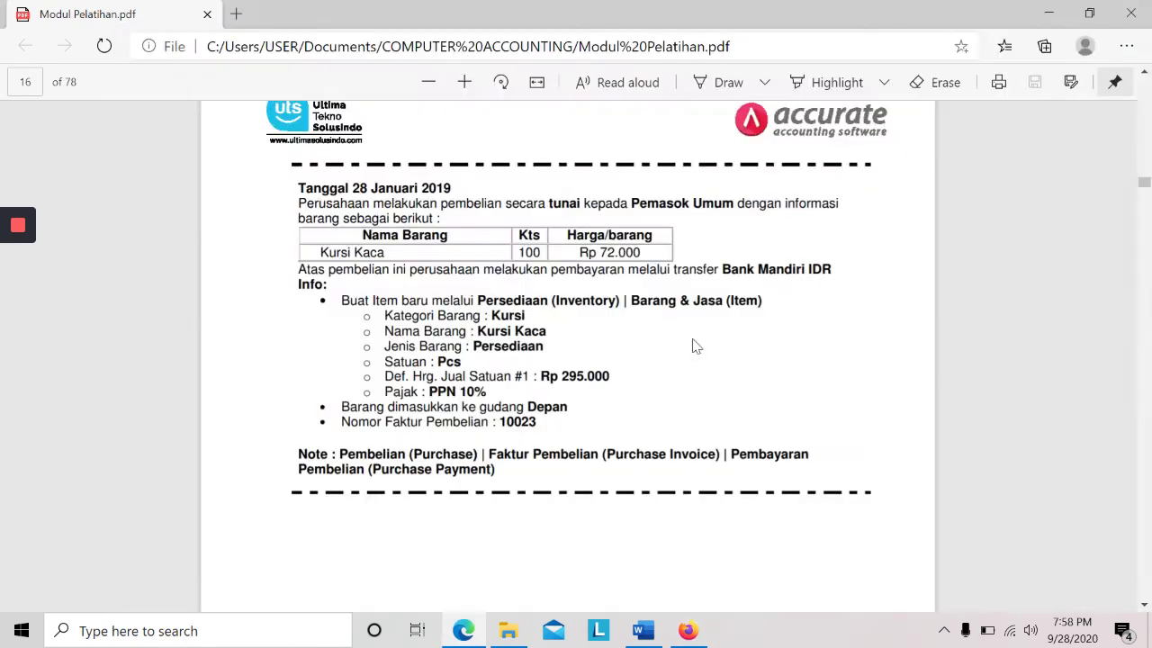
pyautogui.hotkey('alt', 'Tab')
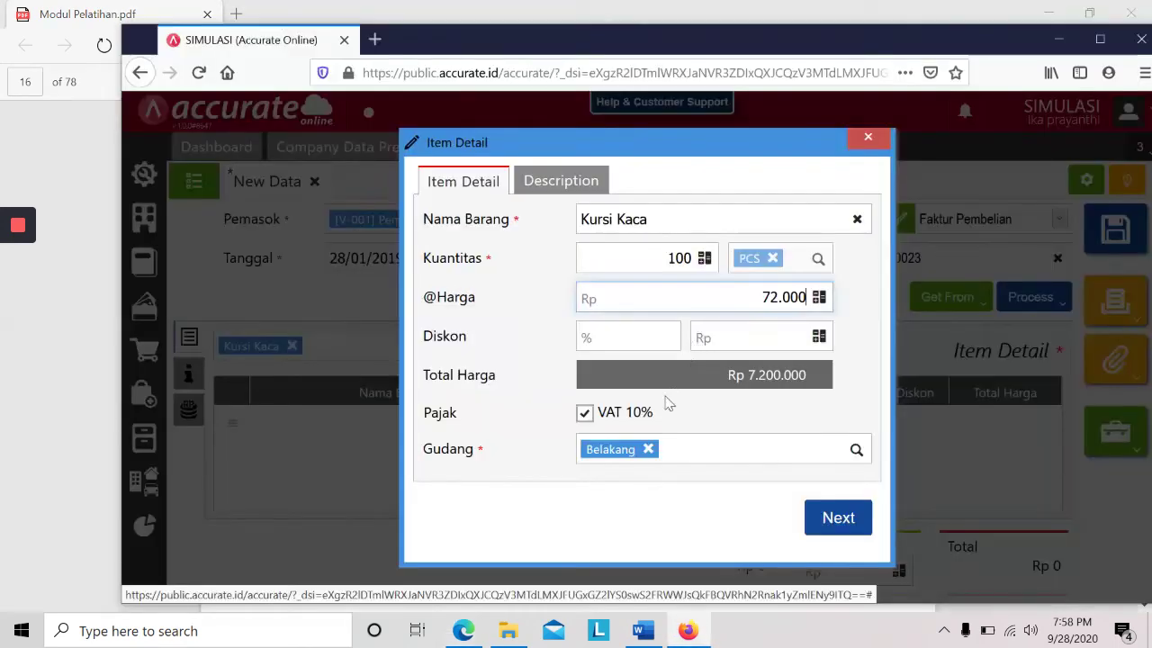
pyautogui.click(645, 447)
pyautogui.write('depan')
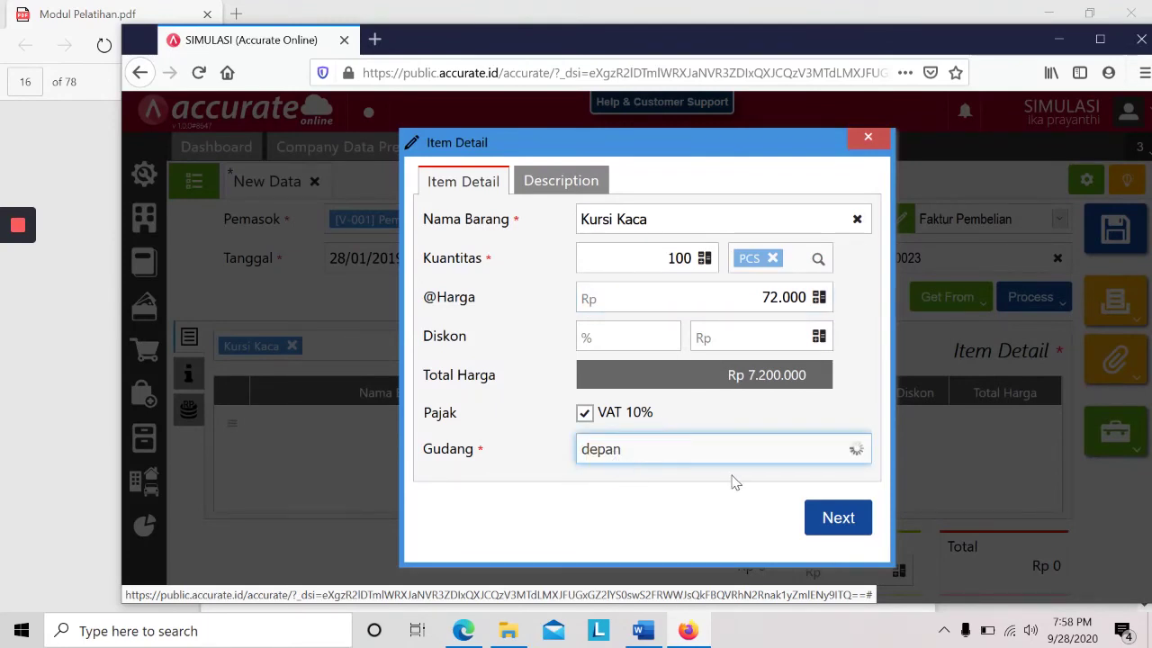
pyautogui.click(684, 475)
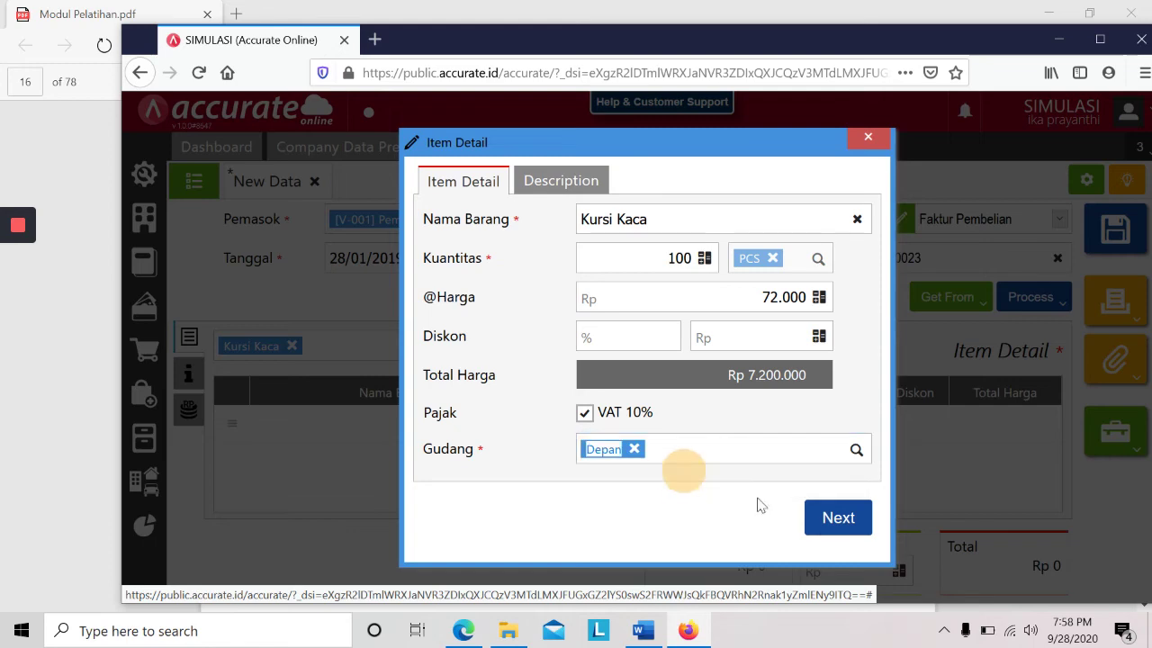
pyautogui.click(837, 519)
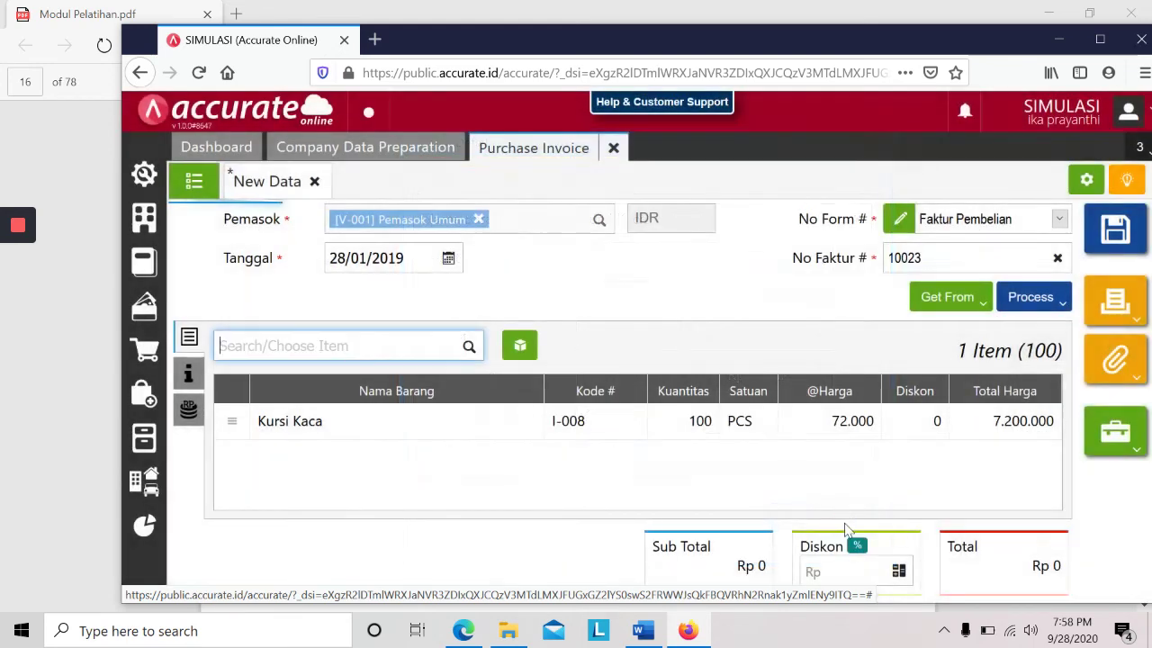
# - Check the purchase invoice against the exercise and process it into a purchase payment
pyautogui.hotkey('alt', 'Tab')
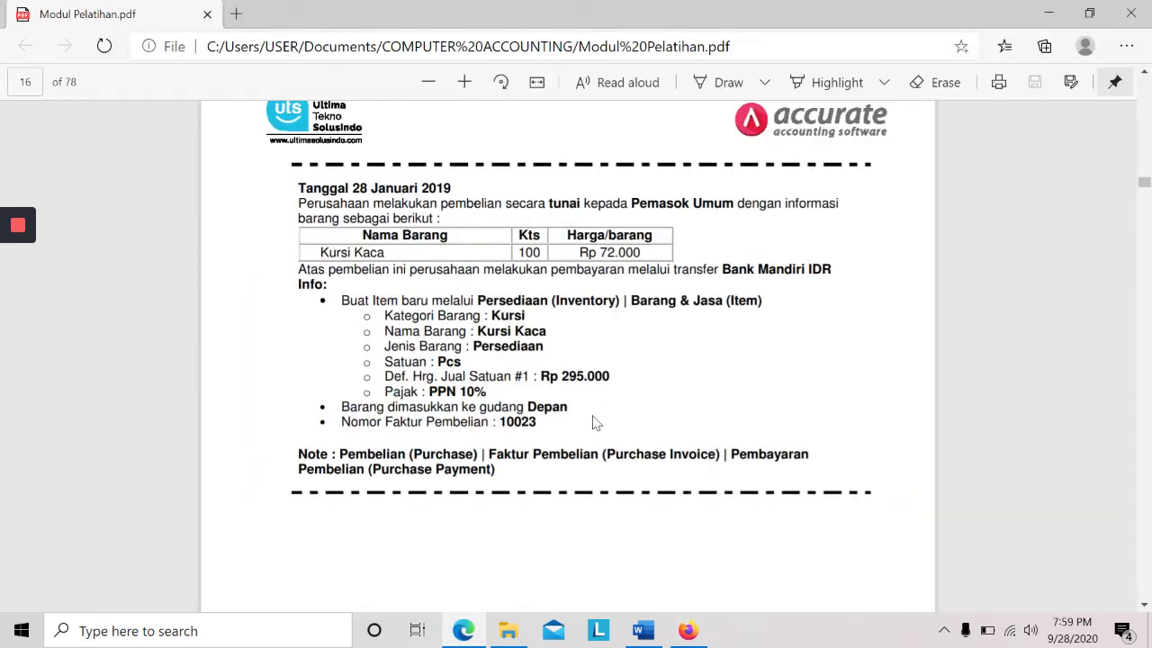
pyautogui.hotkey('alt', 'Tab')
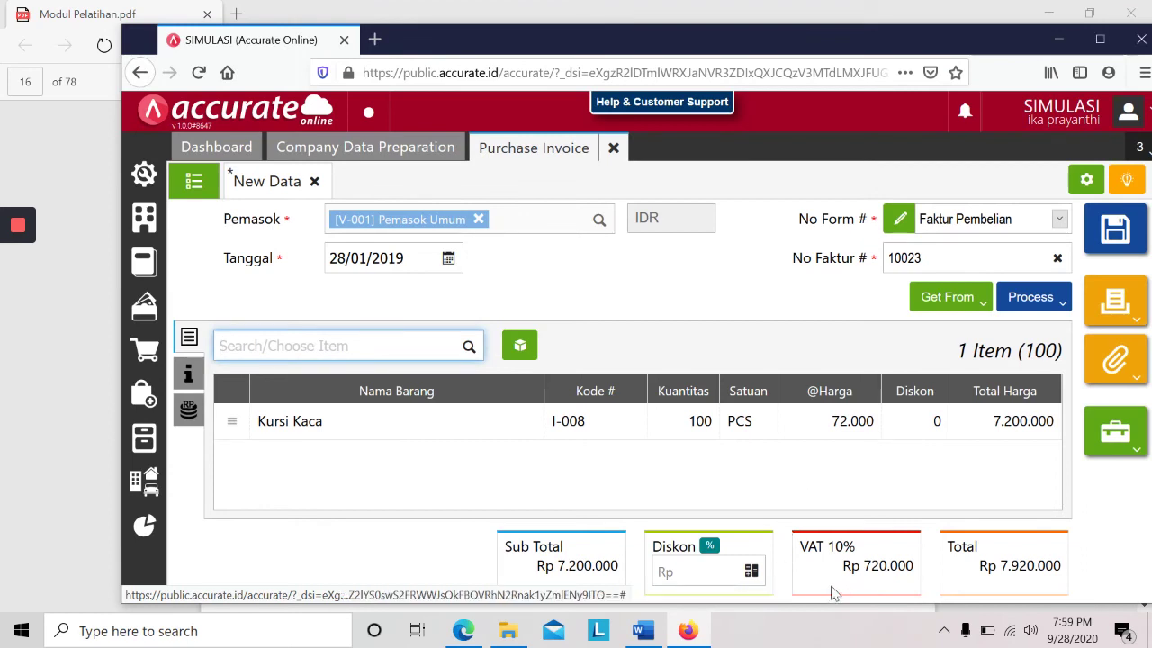
pyautogui.hotkey('alt', 'Tab')
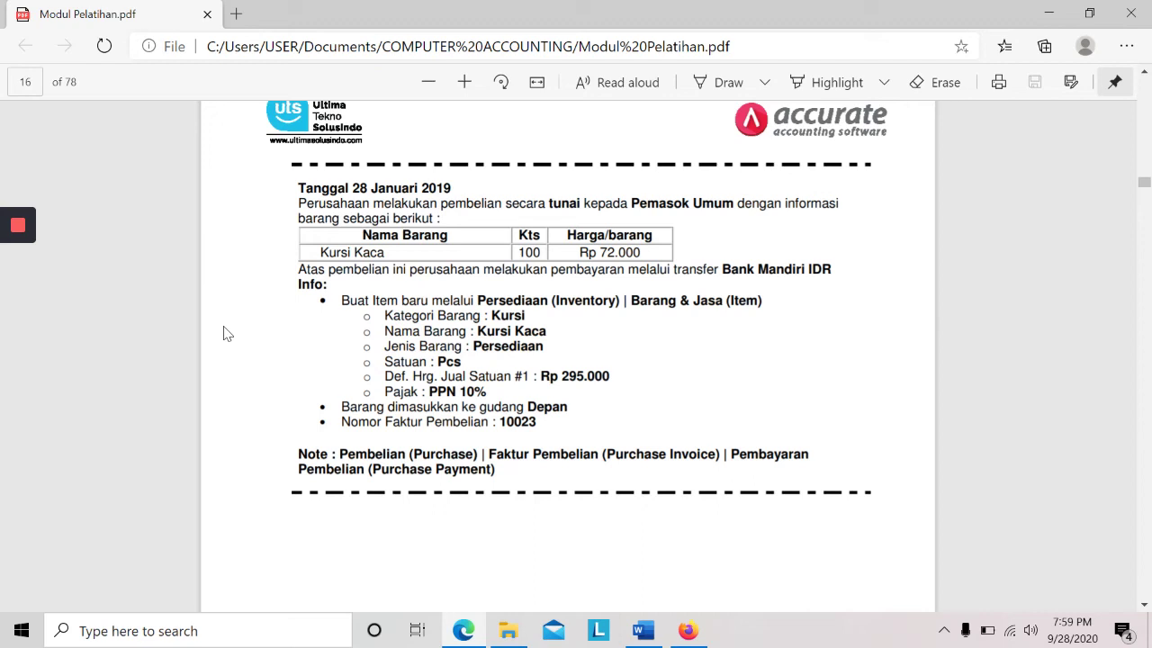
pyautogui.hotkey('alt', 'Tab')
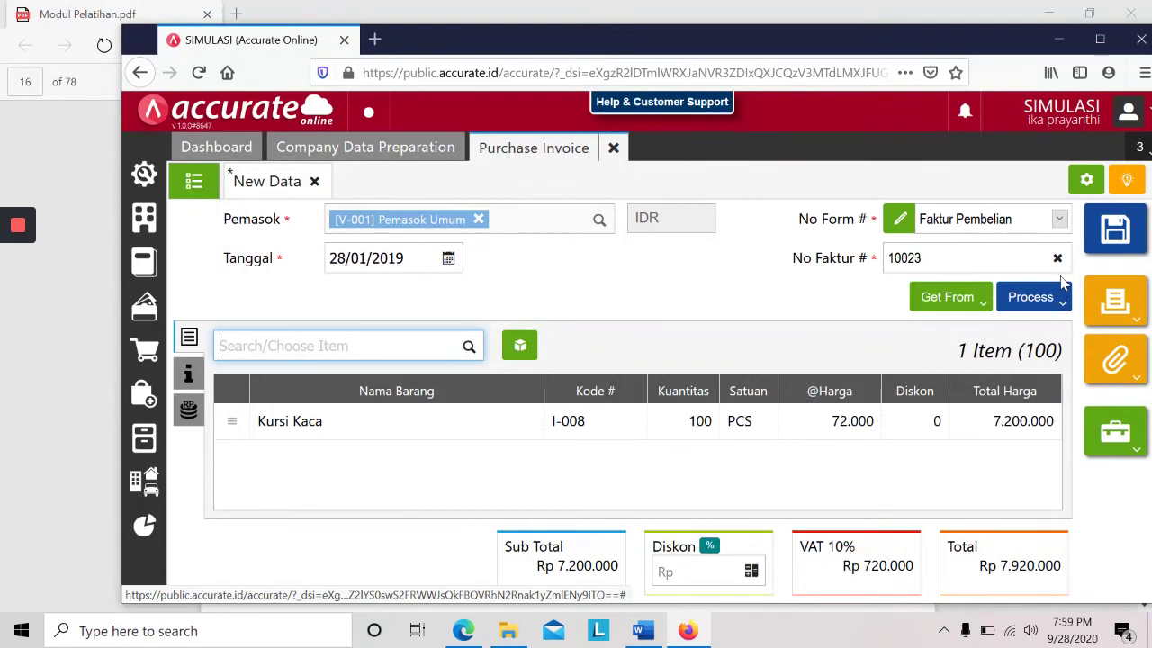
pyautogui.click(1058, 310)
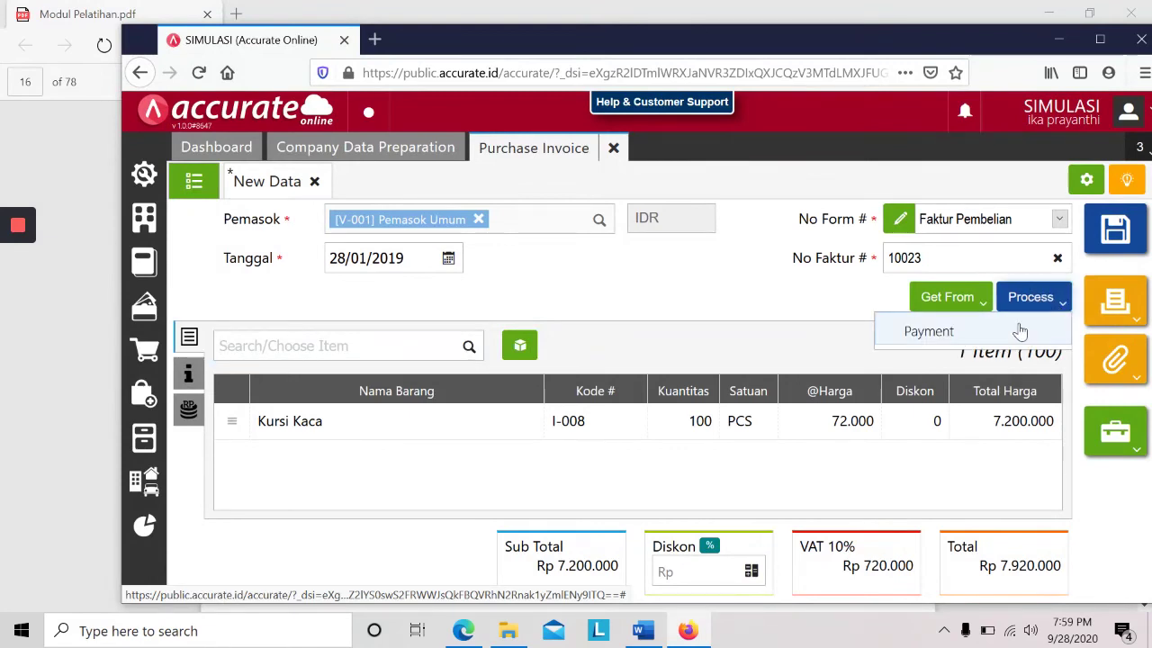
pyautogui.click(1022, 331)
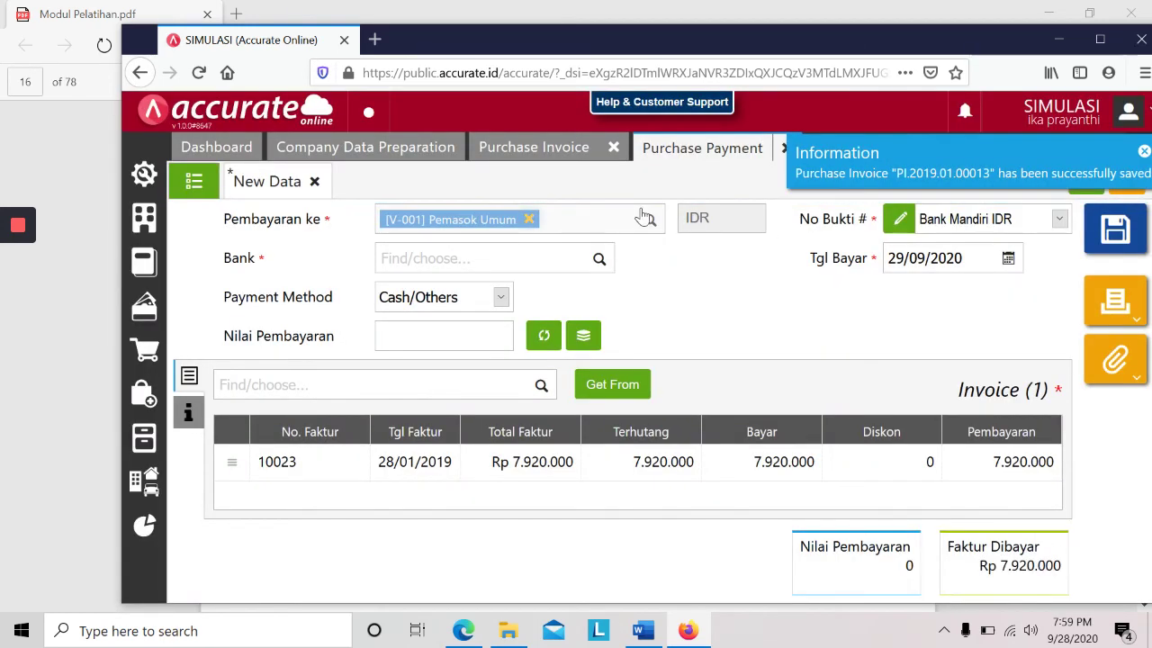
# - Check the payment details in the exercise and set the purchase payment's bank to Bank Mandiri IDR
pyautogui.hotkey('alt', 'Tab')
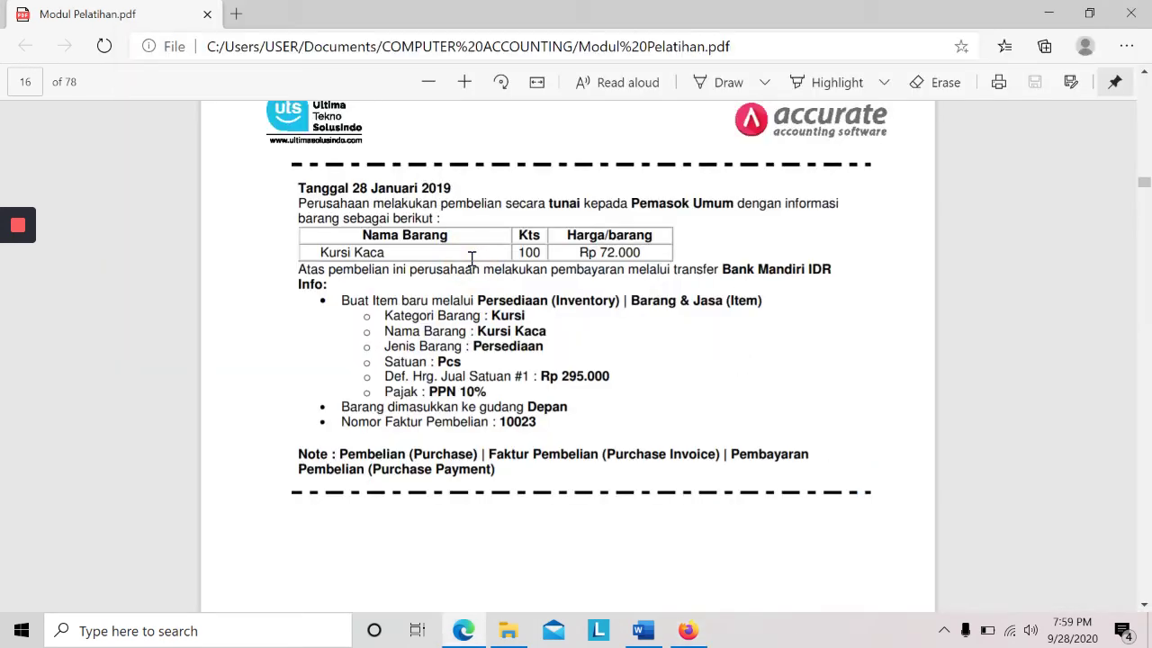
pyautogui.hotkey('alt', 'Tab')
pyautogui.click(472, 258)
pyautogui.write('mand')
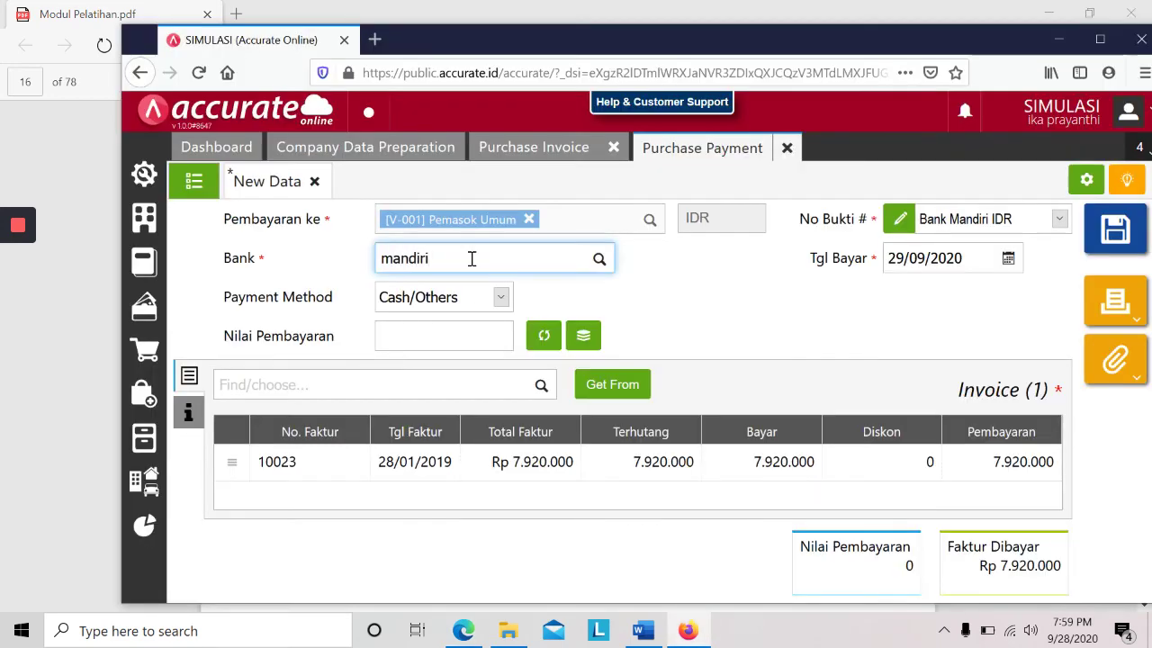
pyautogui.write('iri')
pyautogui.click(435, 310)
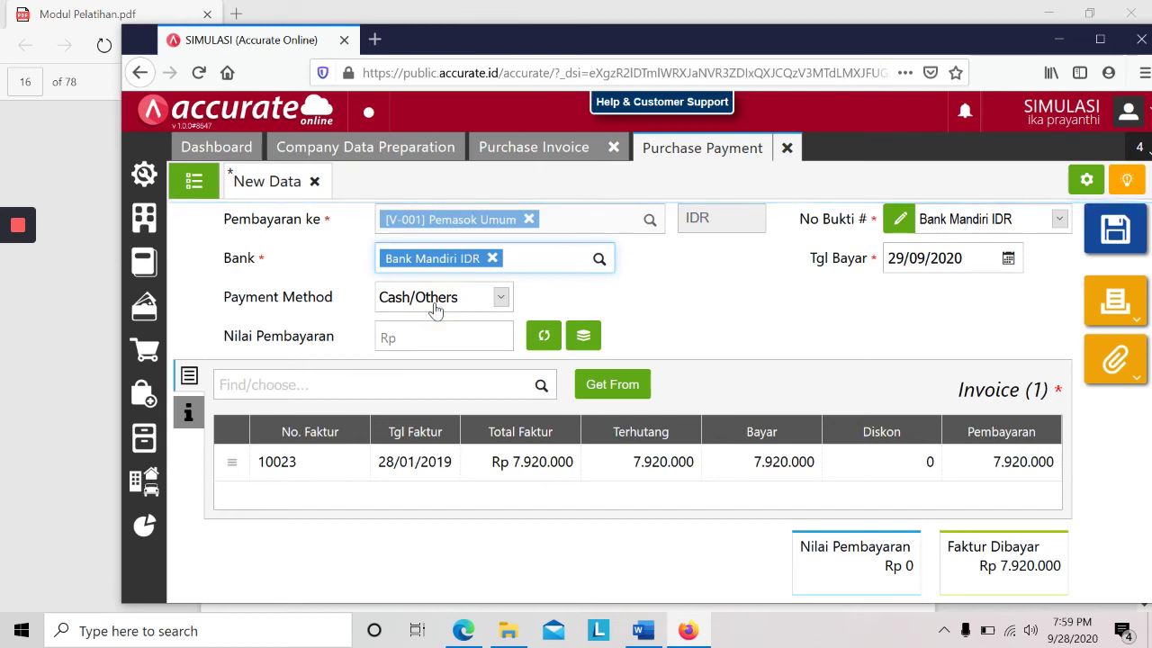
# - Set the payment method to Bank Transfer, following the exercise, and calculate the payment amount from the invoice
pyautogui.click(500, 301)
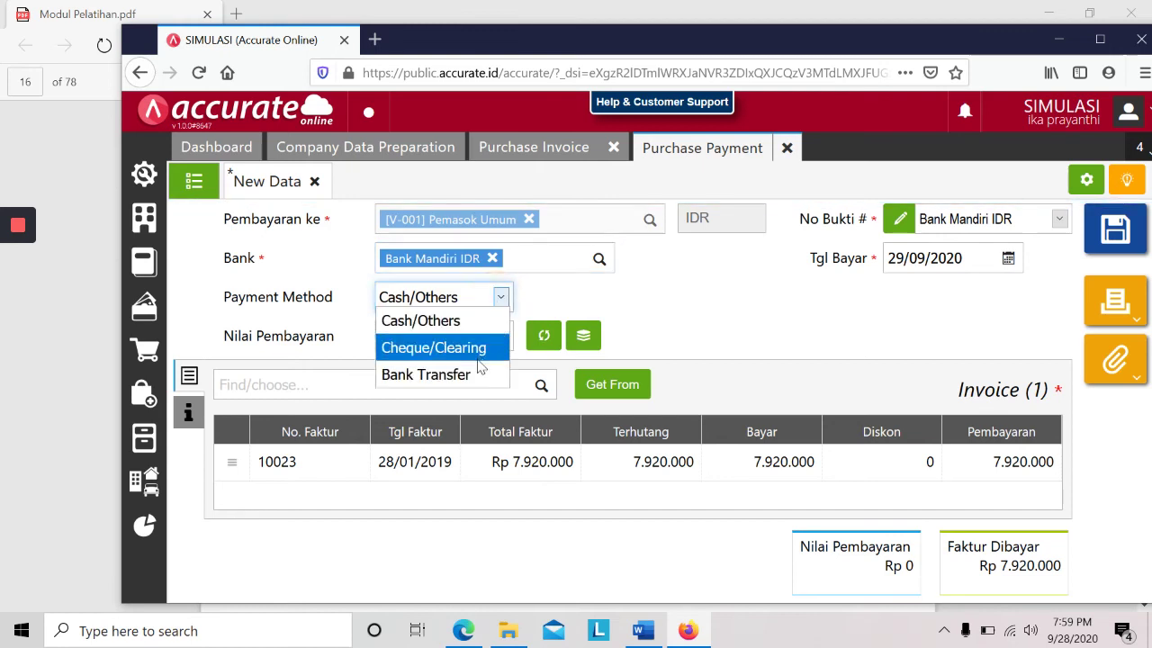
pyautogui.hotkey('alt', 'Tab')
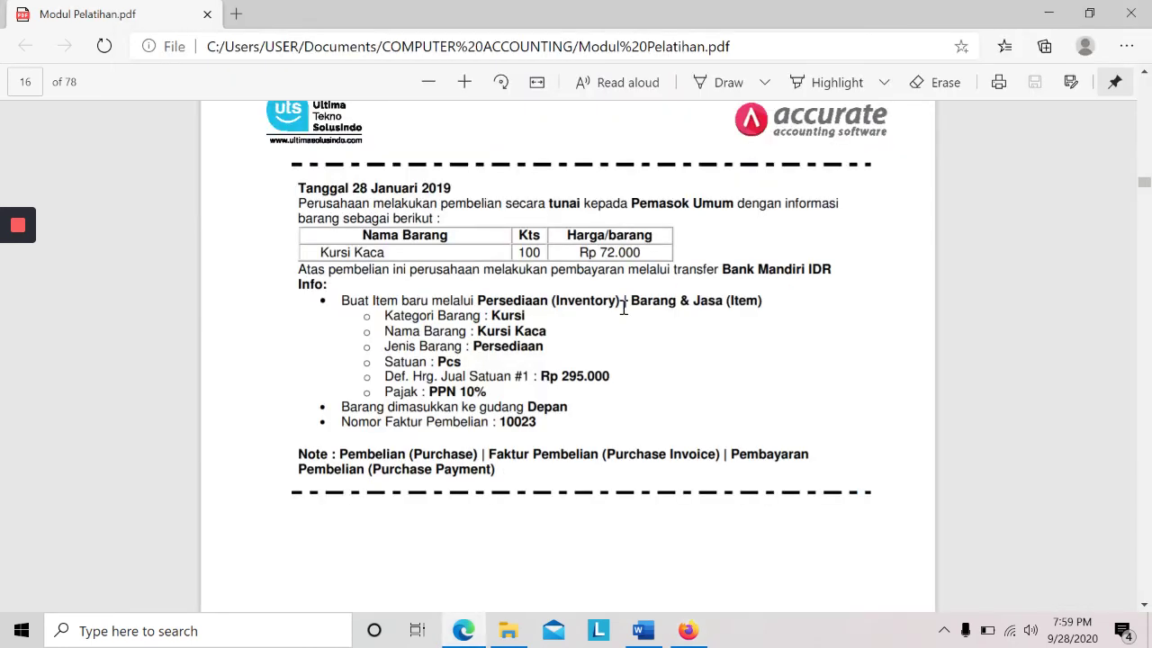
pyautogui.hotkey('alt', 'Tab')
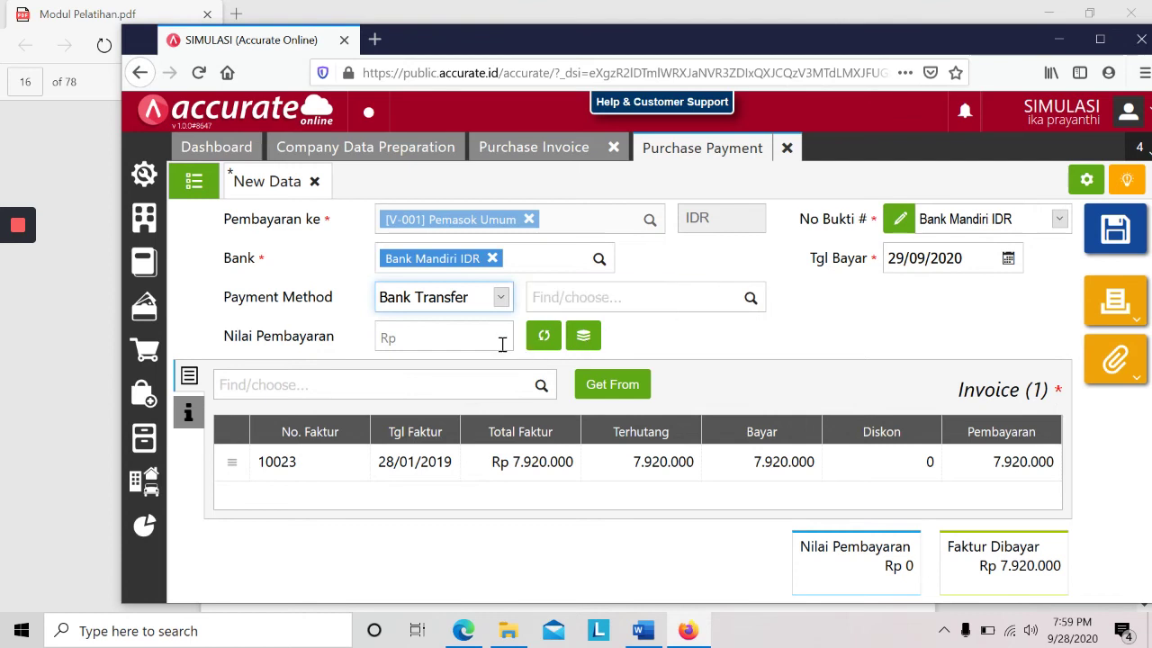
pyautogui.click(544, 335)
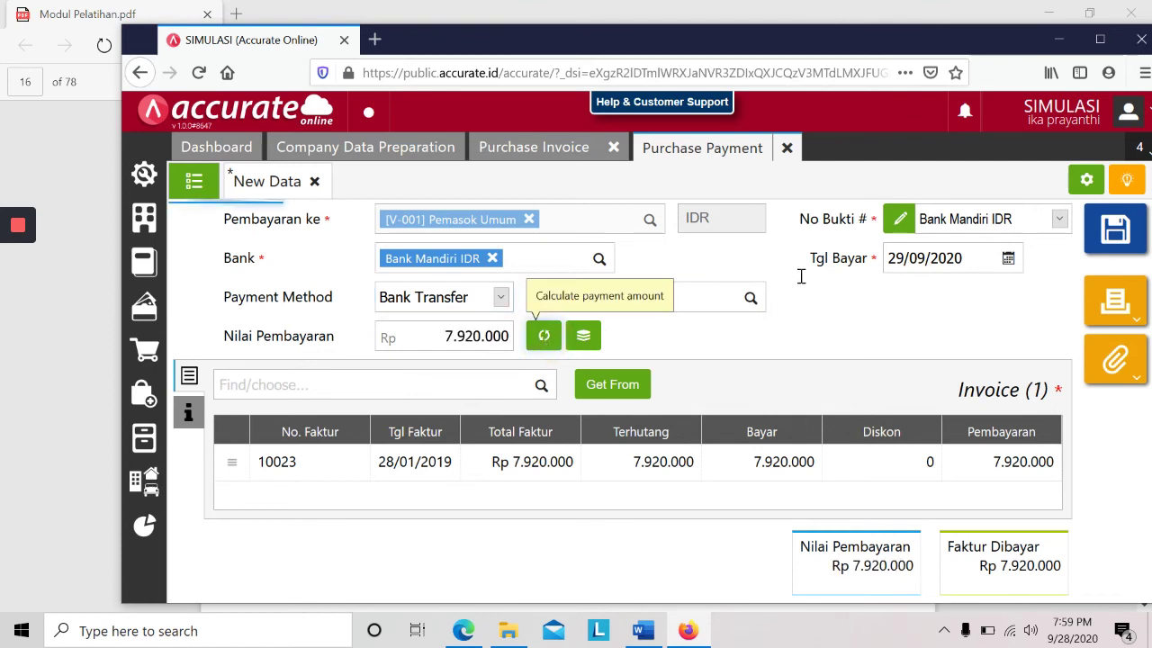
# - Set the payment date to 28/01/2019, save the purchase payment and close its form
pyautogui.click(893, 264)
pyautogui.hotkey('alt', 'Tab')
pyautogui.hotkey('alt', 'Tab')
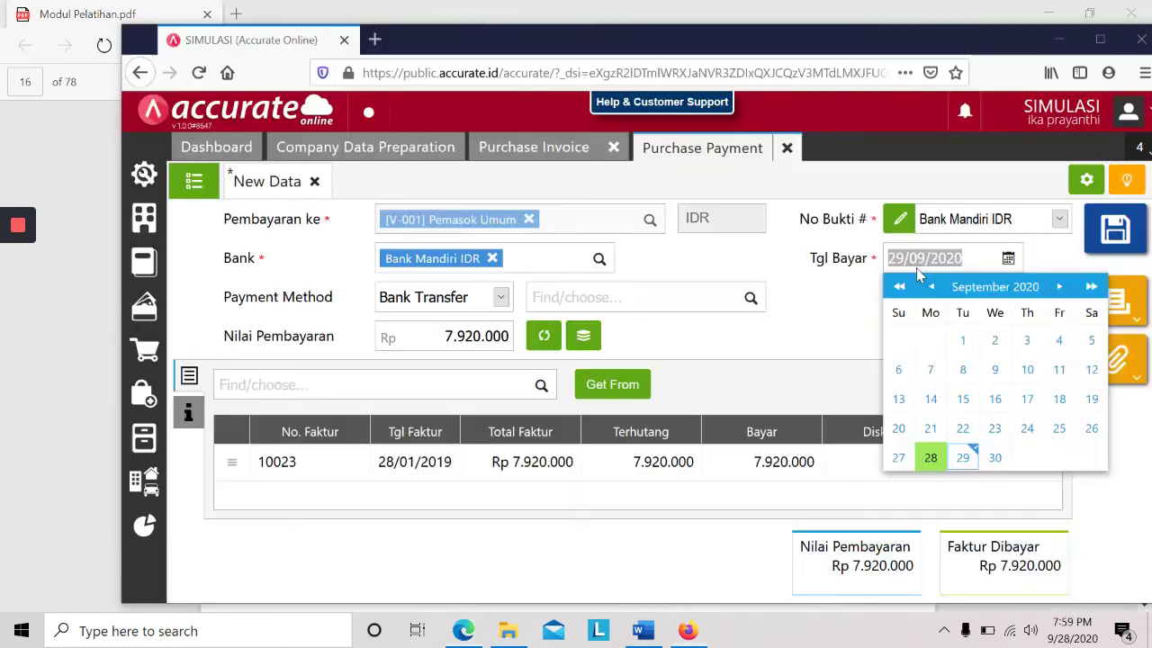
pyautogui.write('28/01/2')
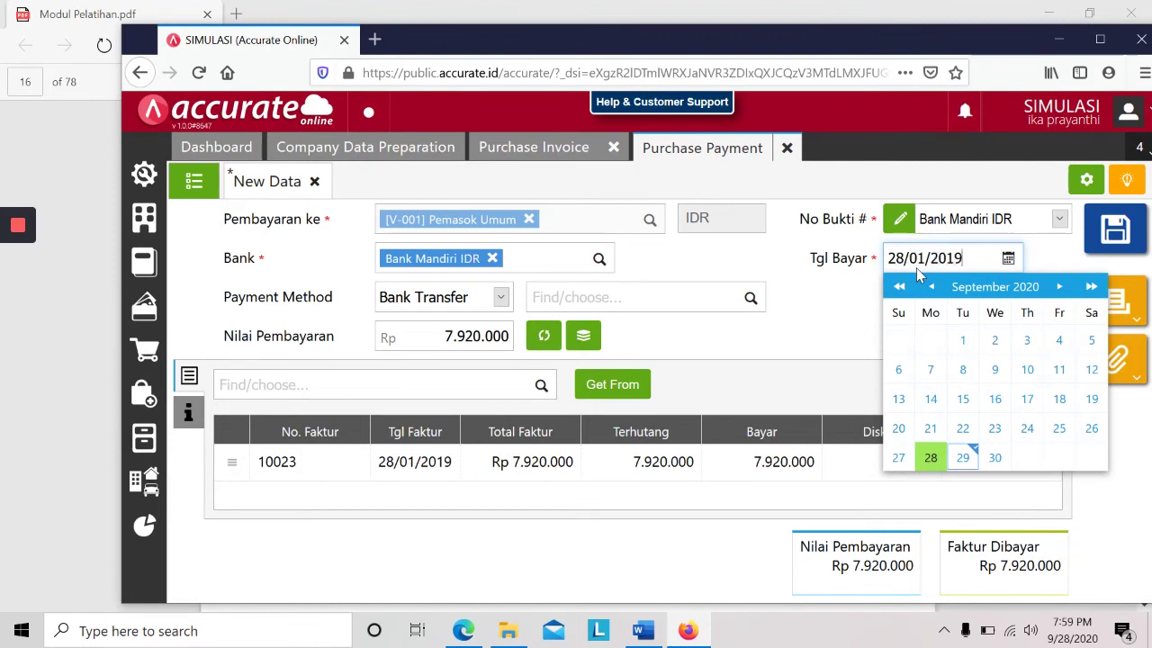
pyautogui.click(933, 454)
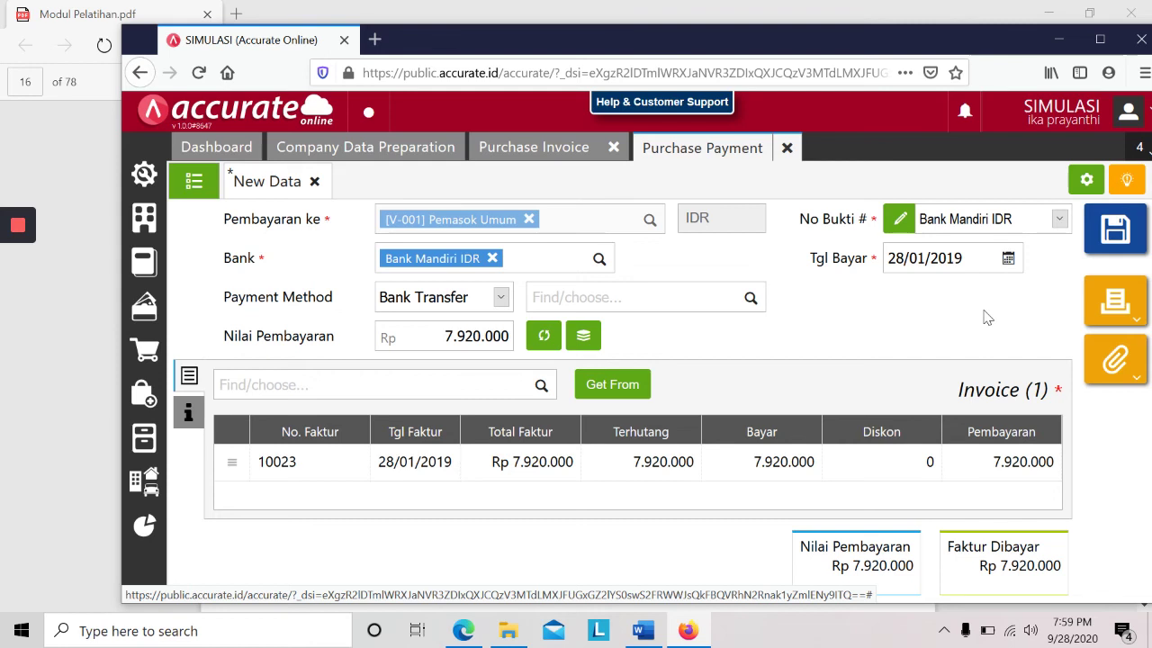
pyautogui.click(1123, 227)
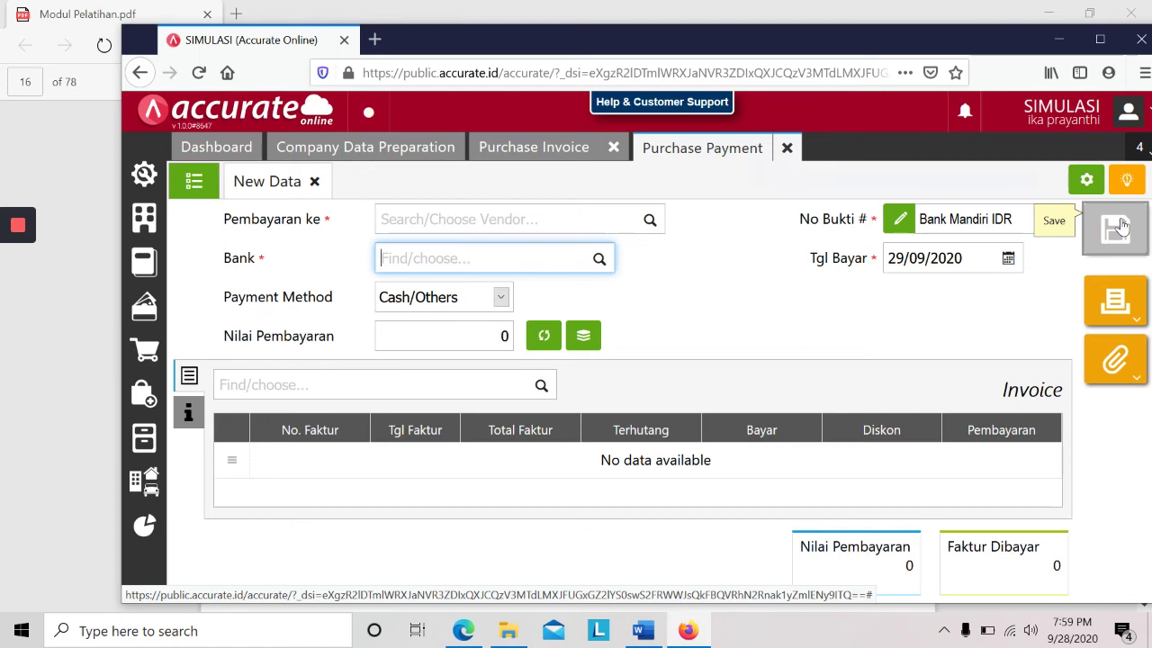
pyautogui.click(1141, 156)
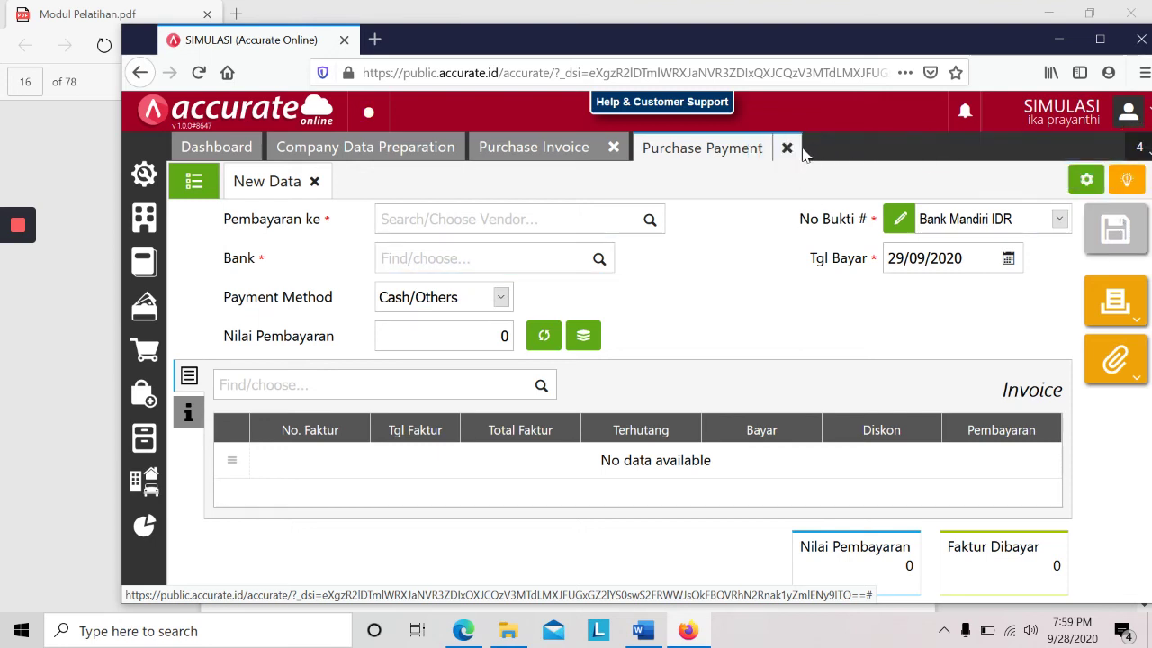
pyautogui.click(791, 150)
# - Check the training module for any purchase exercises remaining after the 28 January transaction
pyautogui.hotkey('alt', 'Tab')
pyautogui.scroll(-6, 434, 309)
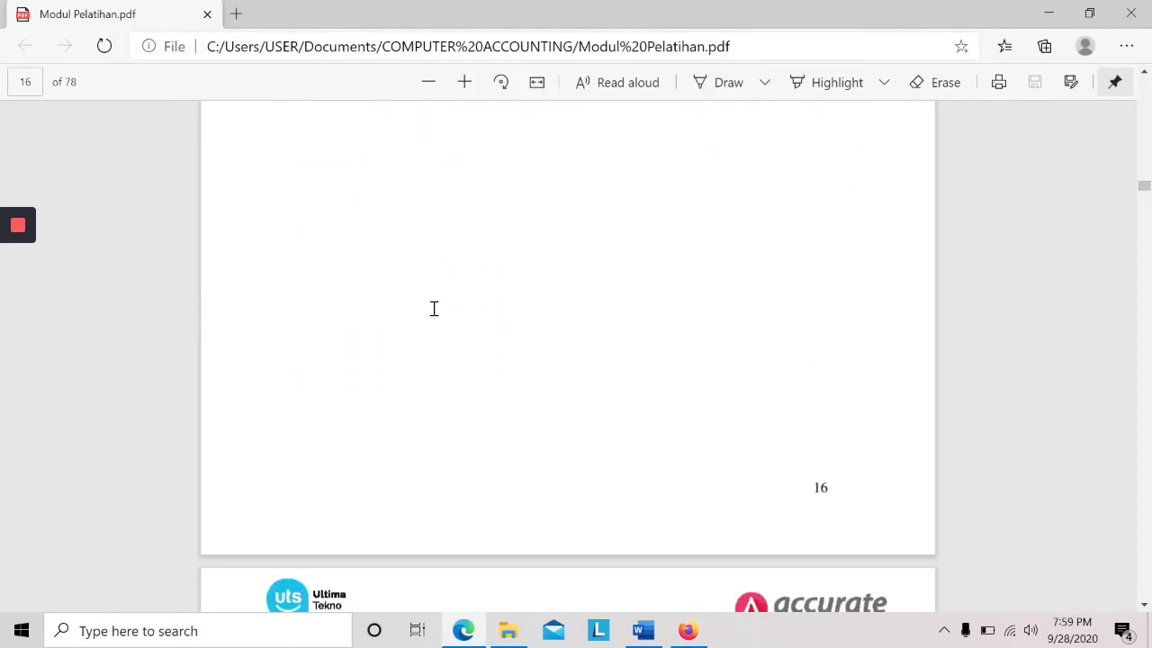
pyautogui.scroll(-3, 433, 309)
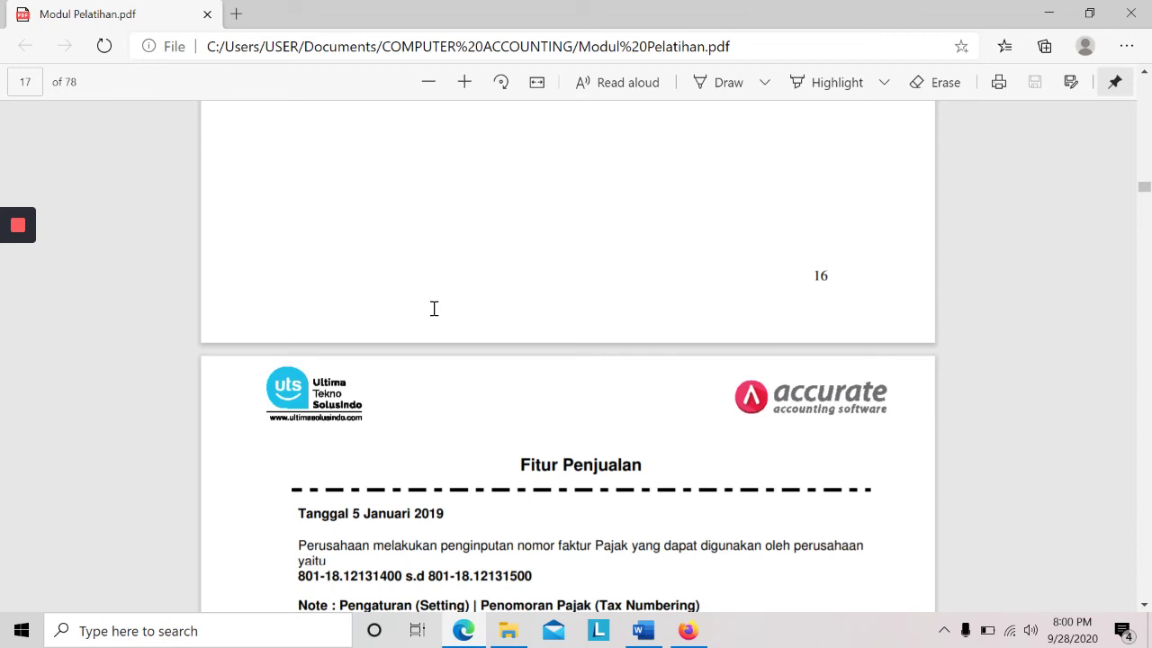
pyautogui.scroll(-2, 433, 309)
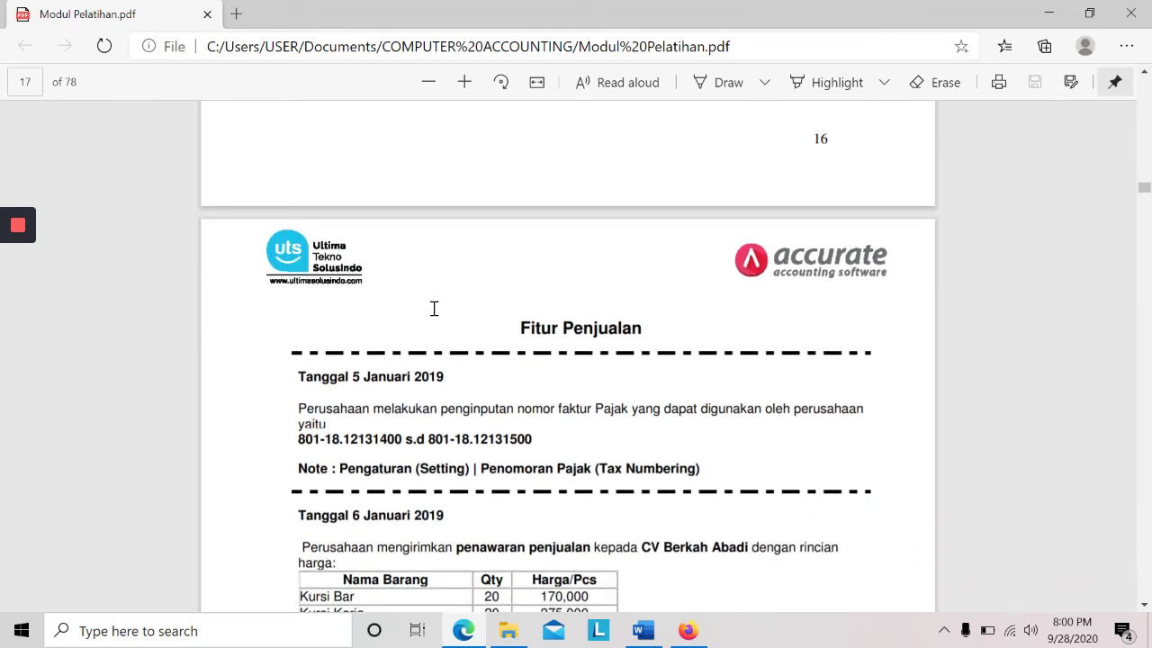
# - Return to Accurate Online, maximize its window and open the Purchase category of the report list
pyautogui.hotkey('alt', 'Tab')
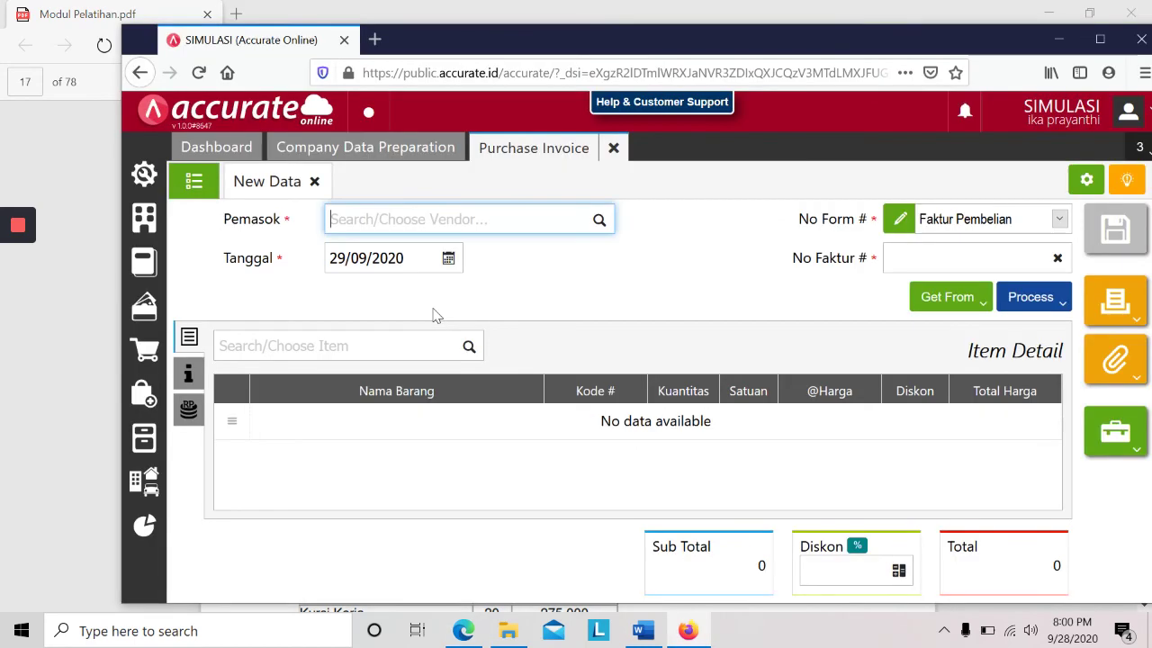
pyautogui.click(1100, 38)
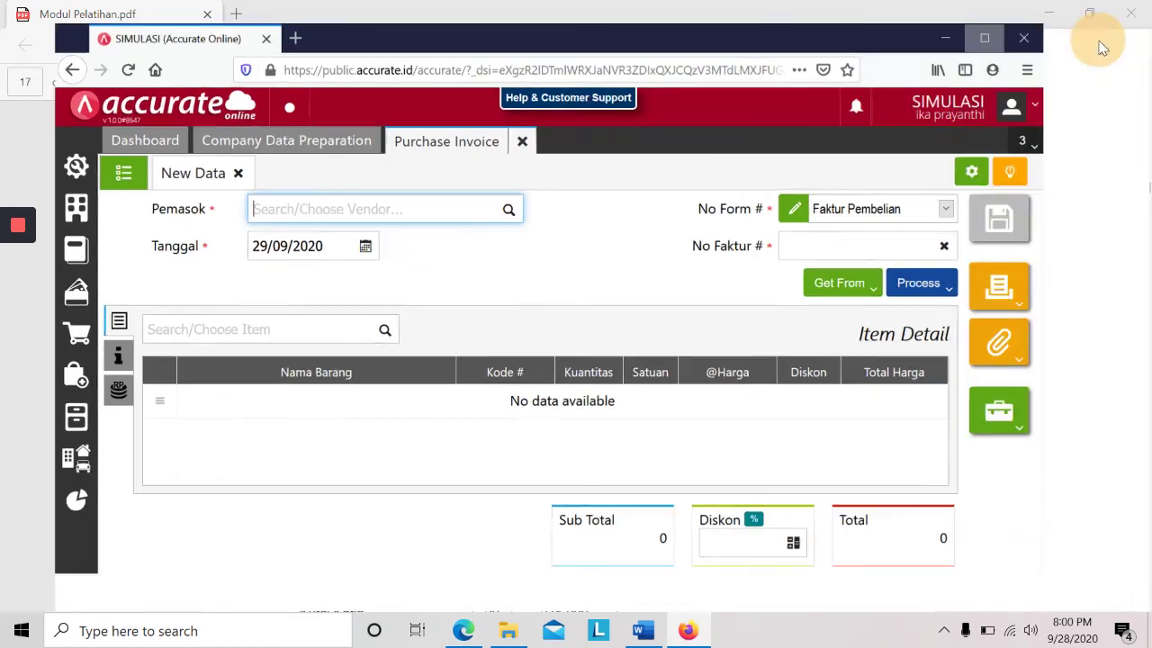
pyautogui.click(28, 509)
pyautogui.click(97, 350)
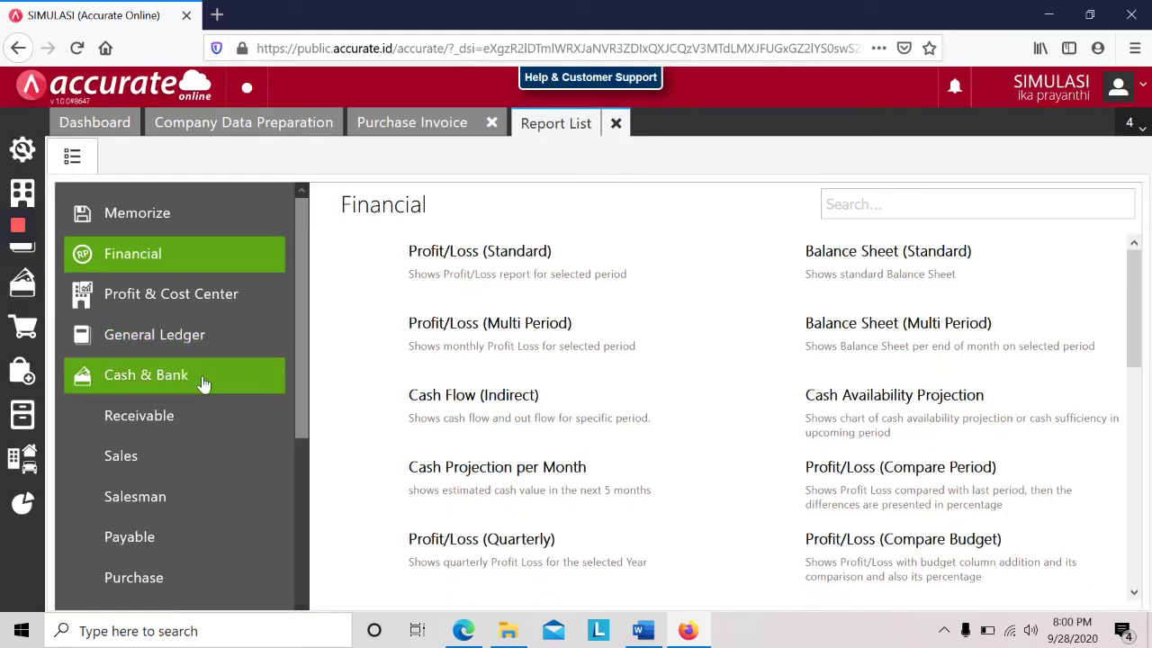
pyautogui.scroll(-2, 290, 399)
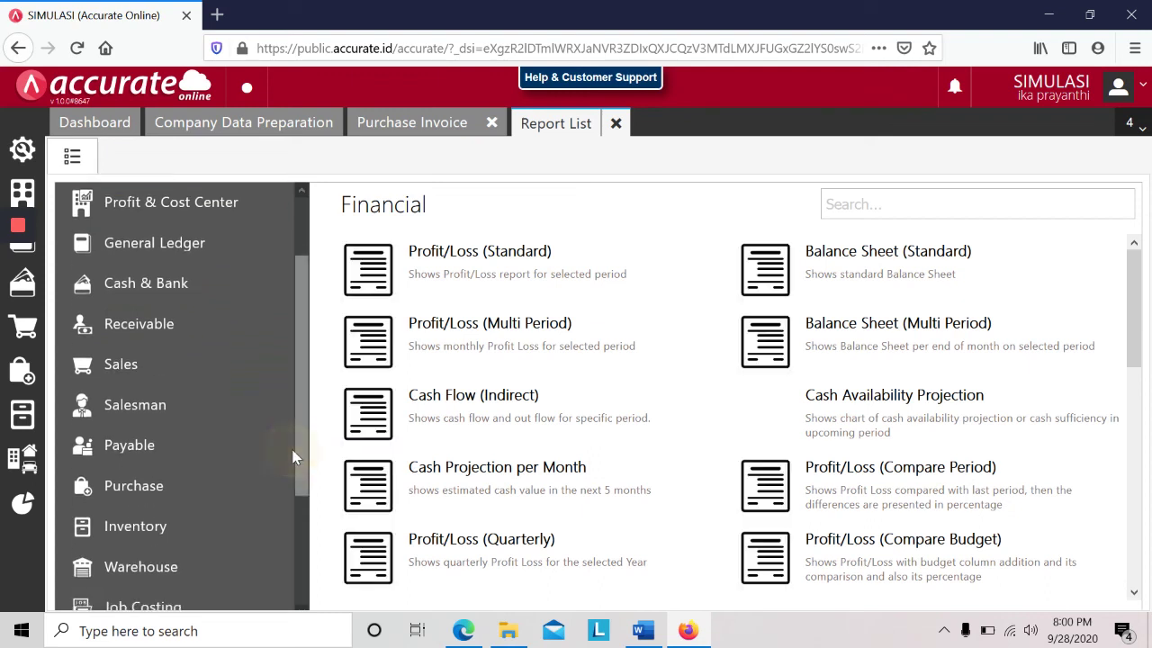
pyautogui.click(142, 491)
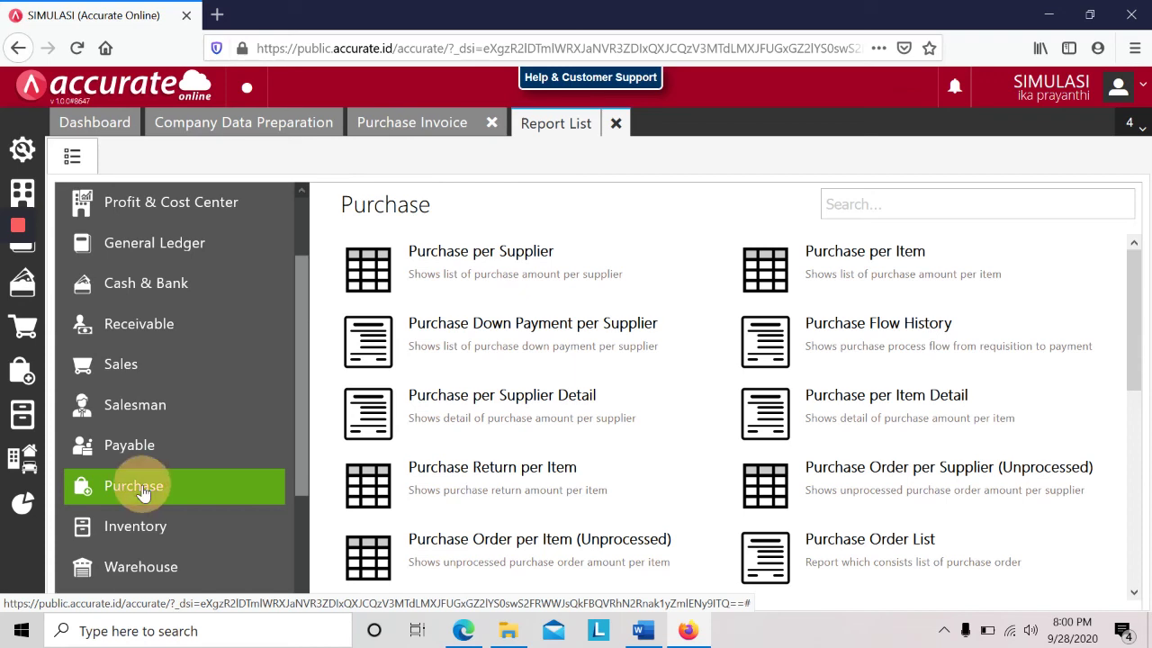
# - Show the Purchase Invoice List report for 01/01/2019 to 28/01/2019 and review the enlarged list of invoices
pyautogui.moveTo(1124, 333); pyautogui.dragTo(1101, 499)
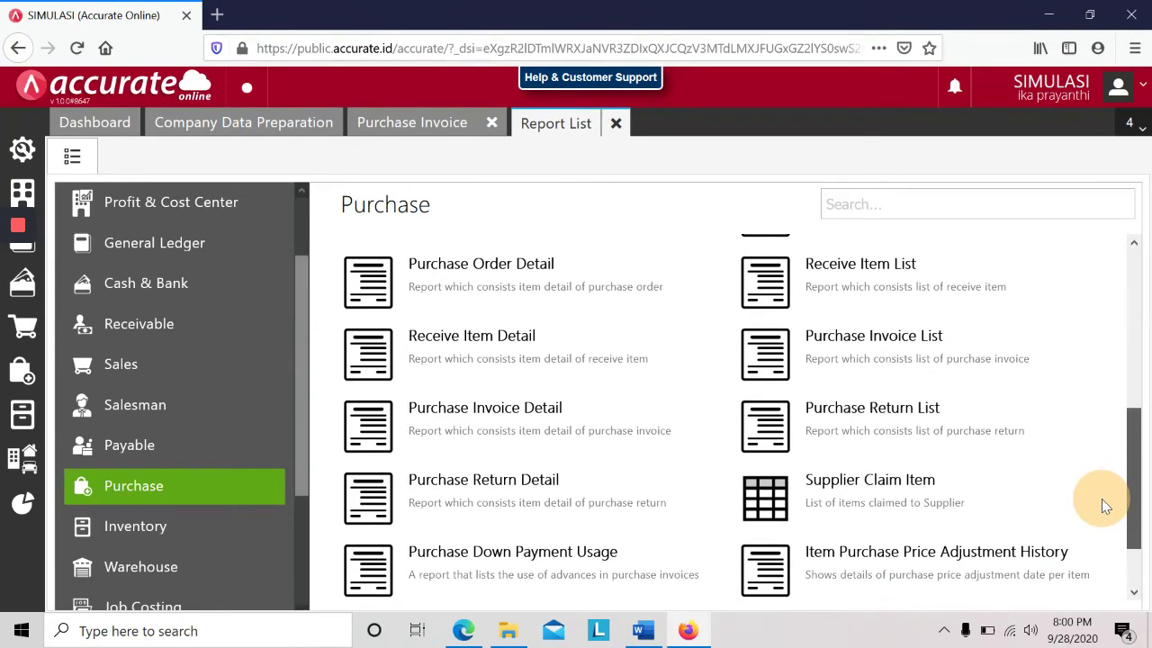
pyautogui.click(880, 363)
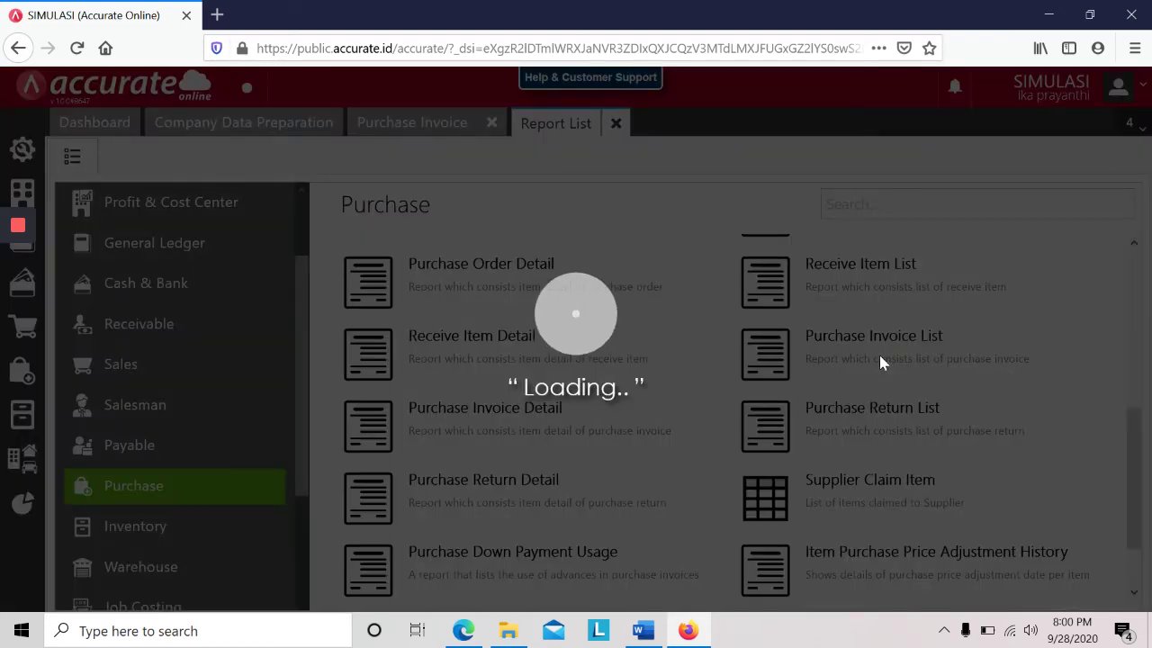
pyautogui.write('01/01/2019')
pyautogui.press('Tab')
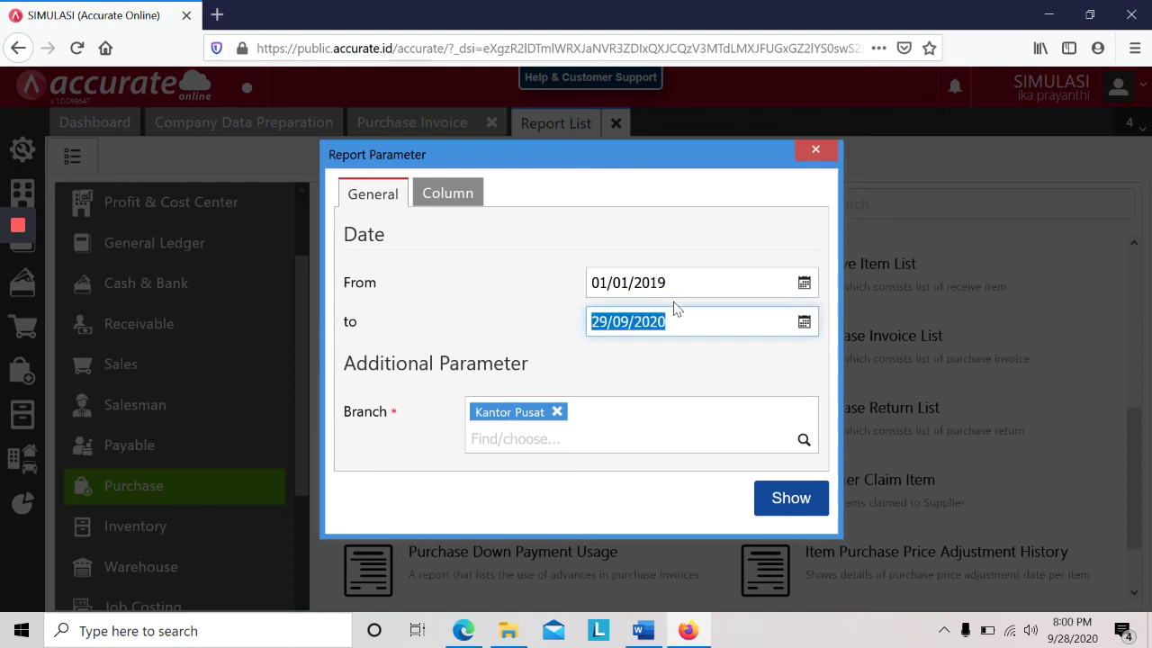
pyautogui.write('2')
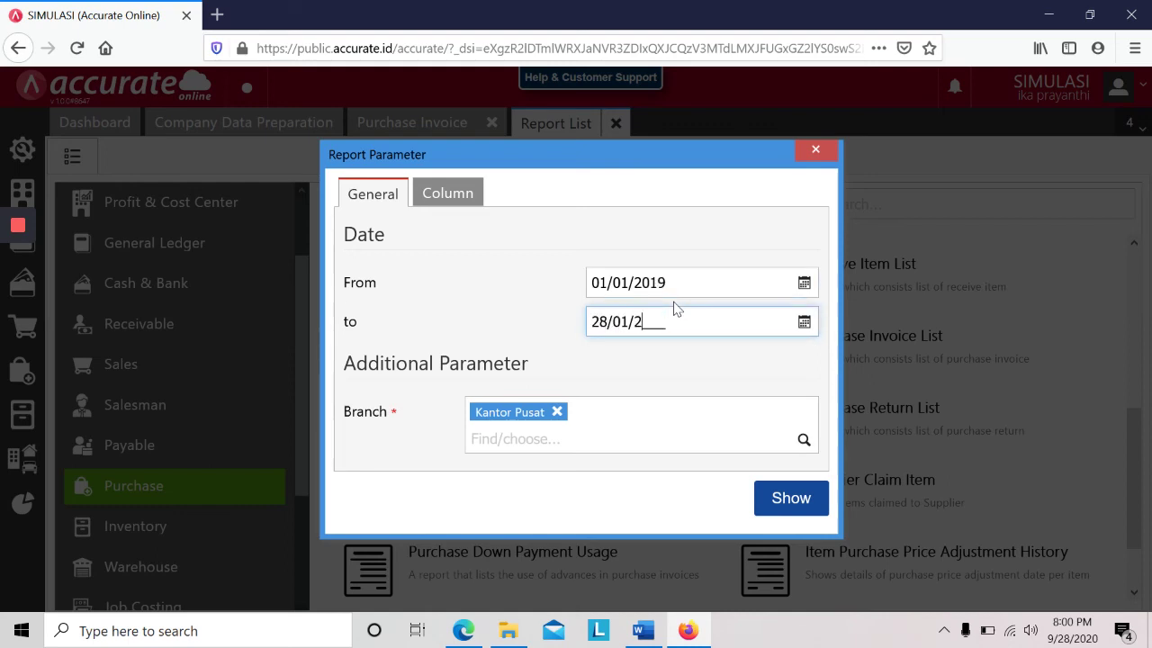
pyautogui.press('Tab')
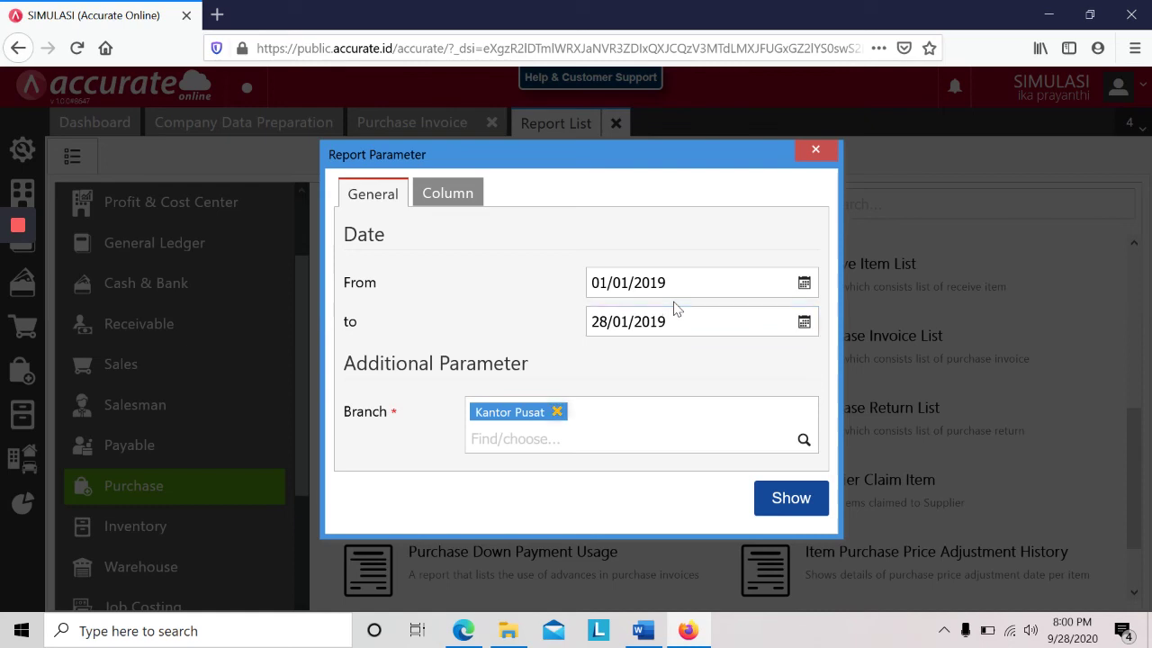
pyautogui.click(807, 506)
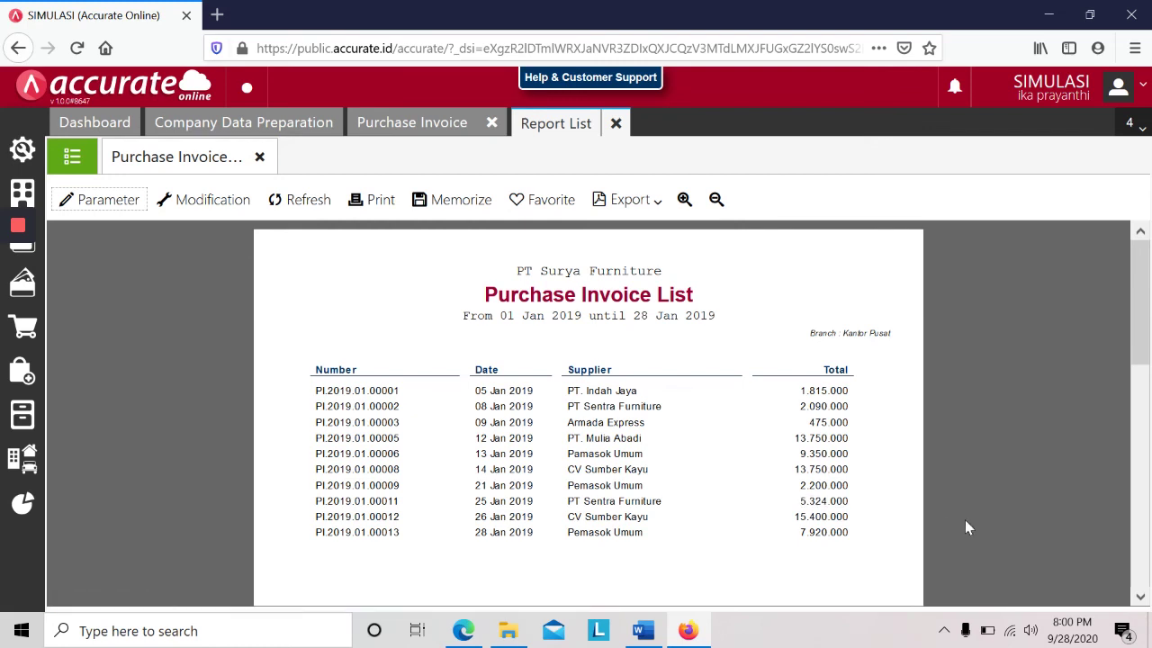
pyautogui.hotkey('ctrl', '+')
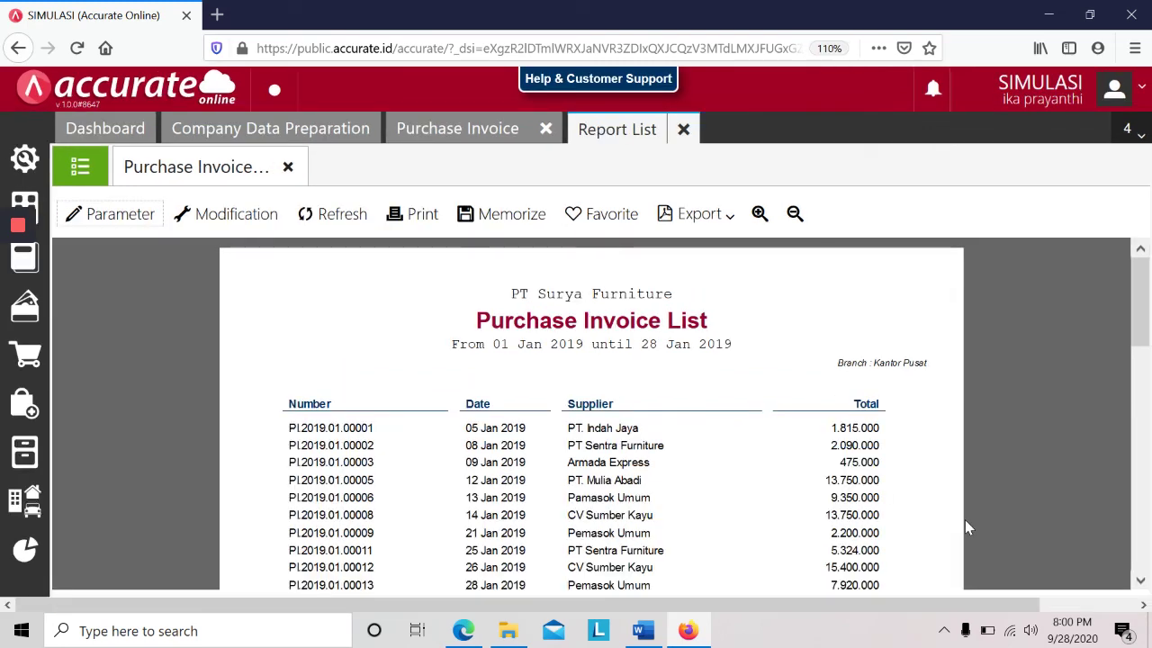
pyautogui.moveTo(1135, 334)
pyautogui.mouseDown()
pyautogui.moveTo(1143, 366)
pyautogui.moveTo(1123, 345)
pyautogui.mouseUp()
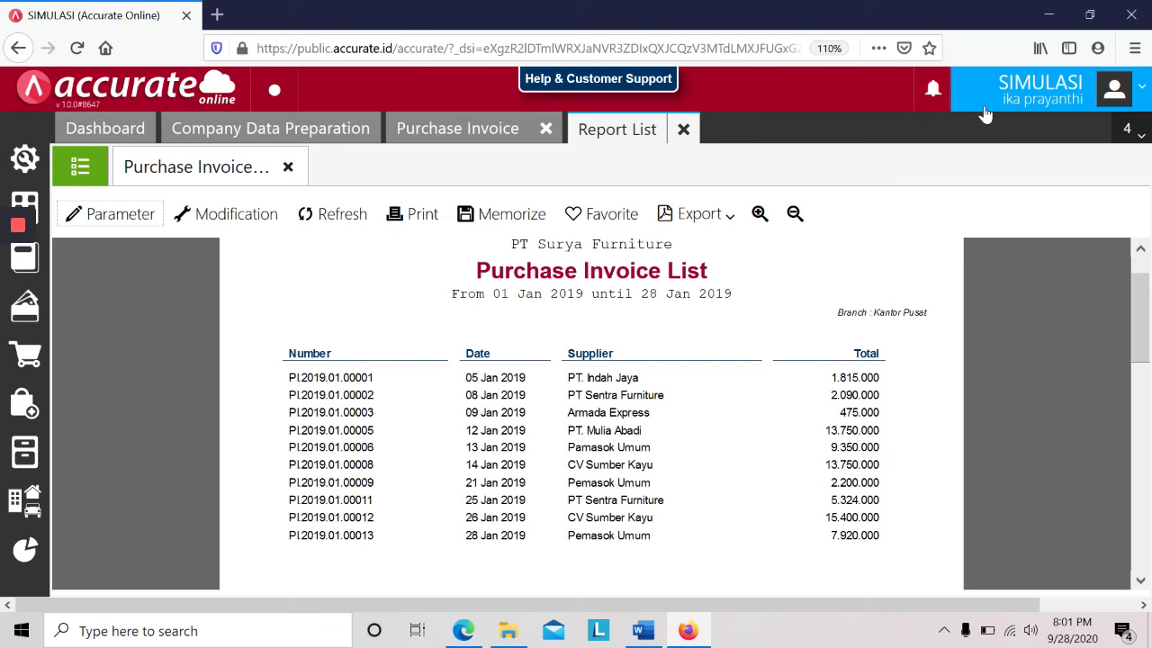
# - Switch to Microsoft Teams and open the COM ACCOUNTING A SEM 1 20/21 team
pyautogui.press('super+d')
pyautogui.click(38, 339)
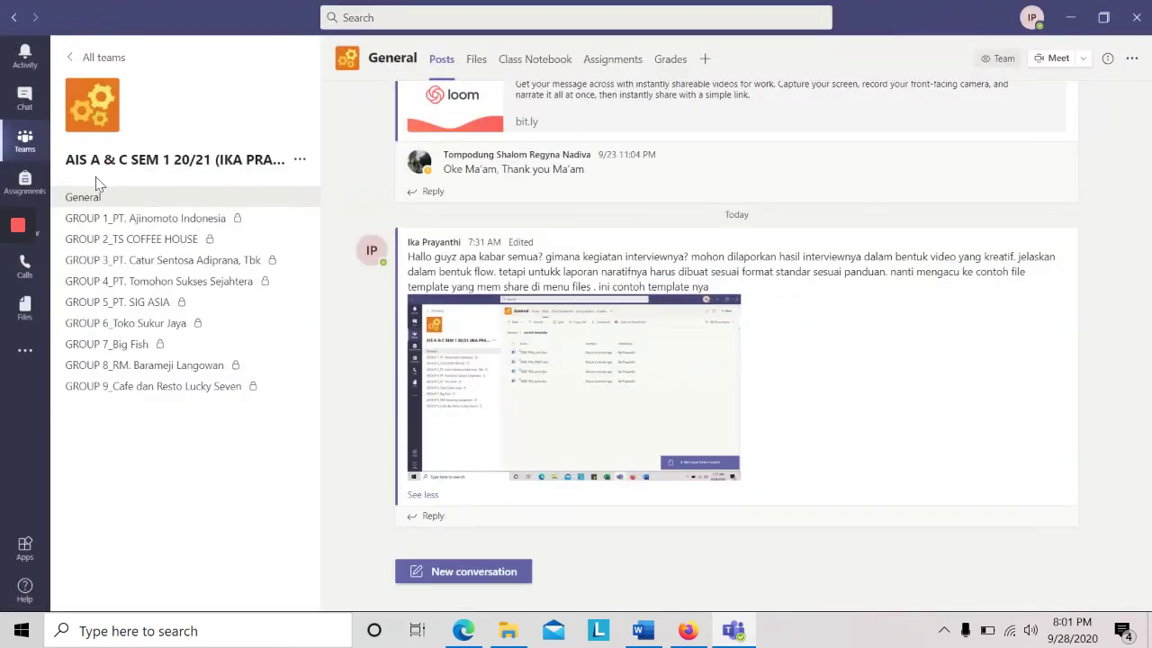
pyautogui.click(25, 148)
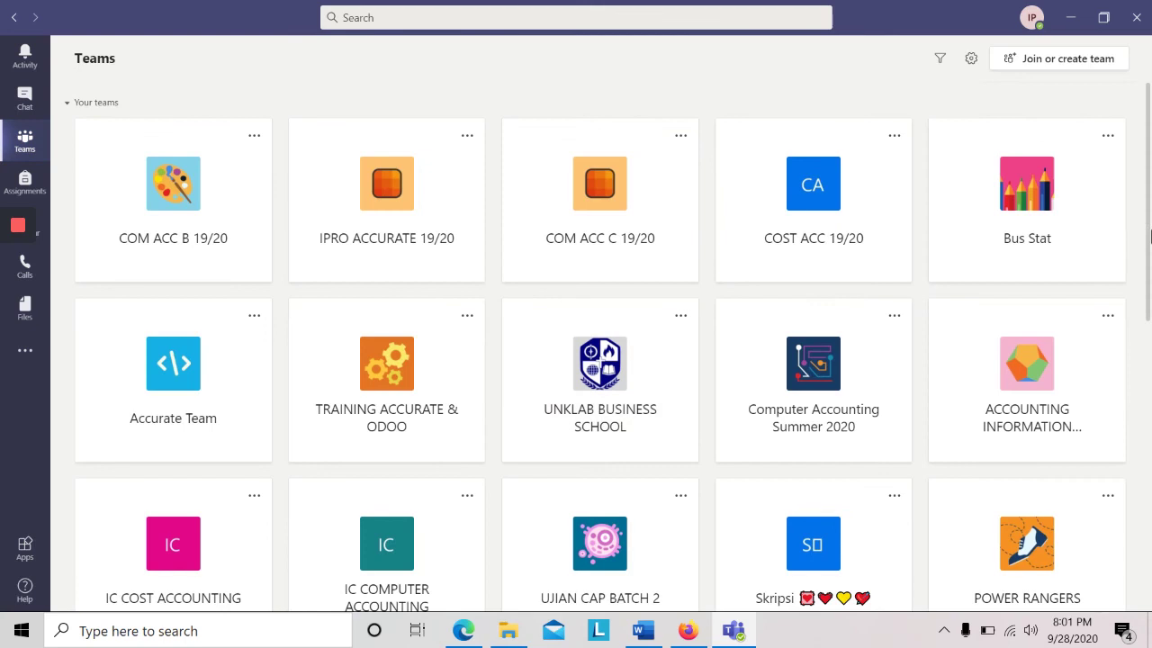
pyautogui.moveTo(1146, 242); pyautogui.dragTo(1138, 344)
pyautogui.scroll(-5, 1105, 528)
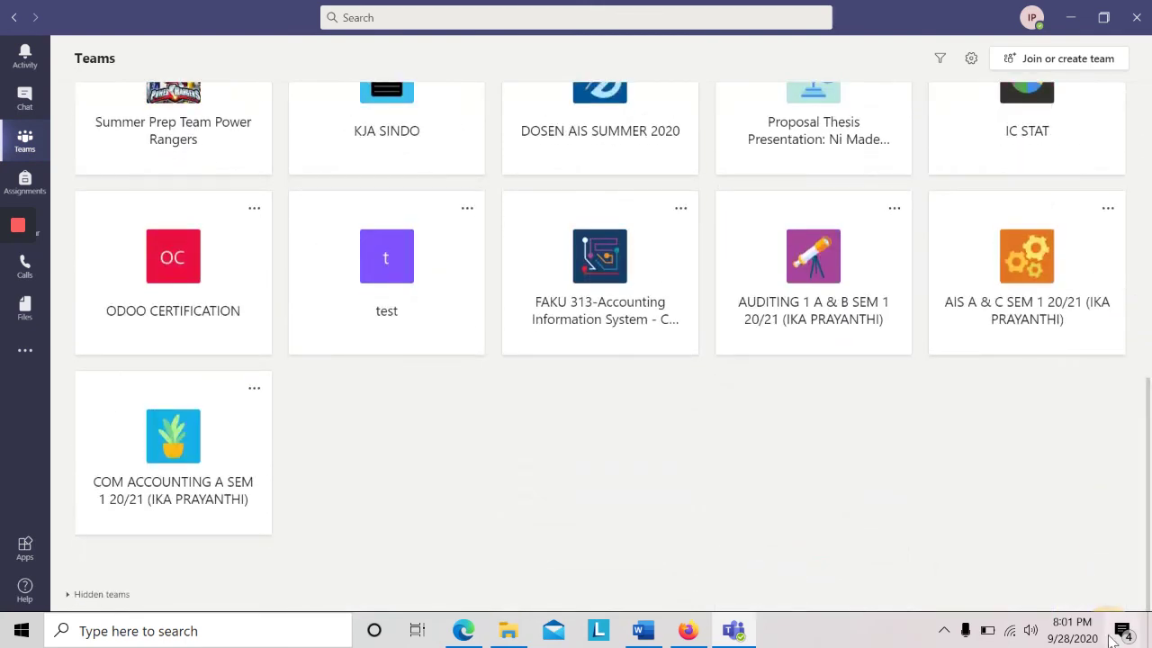
pyautogui.click(139, 490)
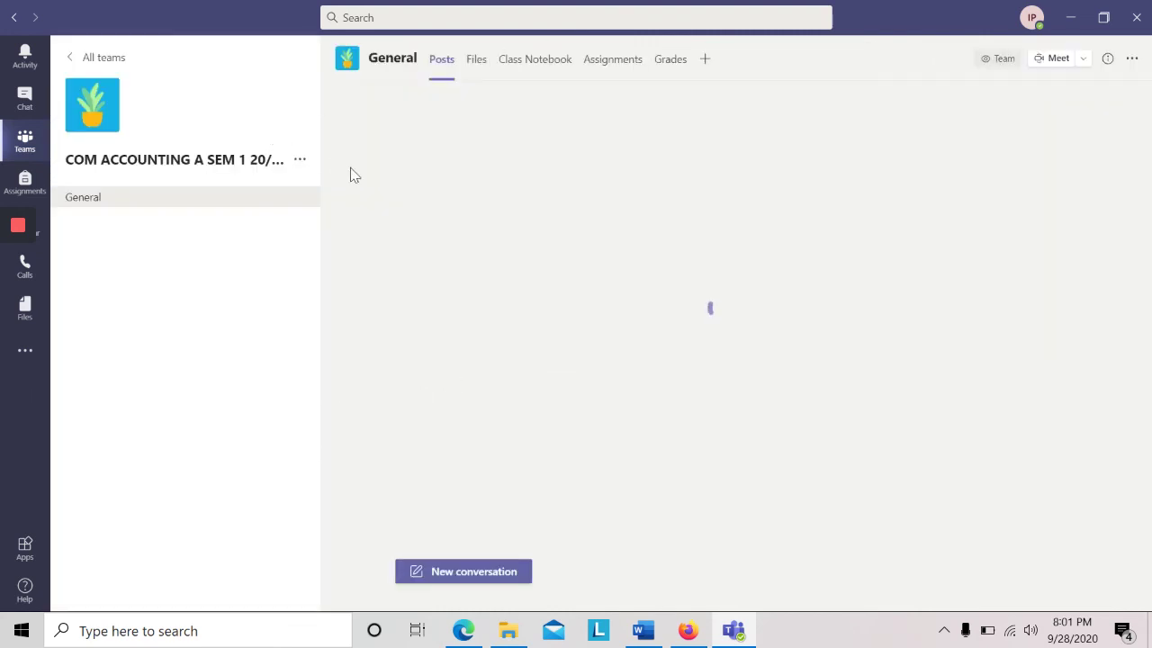
# - Start a new assignment for the COM ACCOUNTING A SEM 1 20/21 class
pyautogui.click(610, 63)
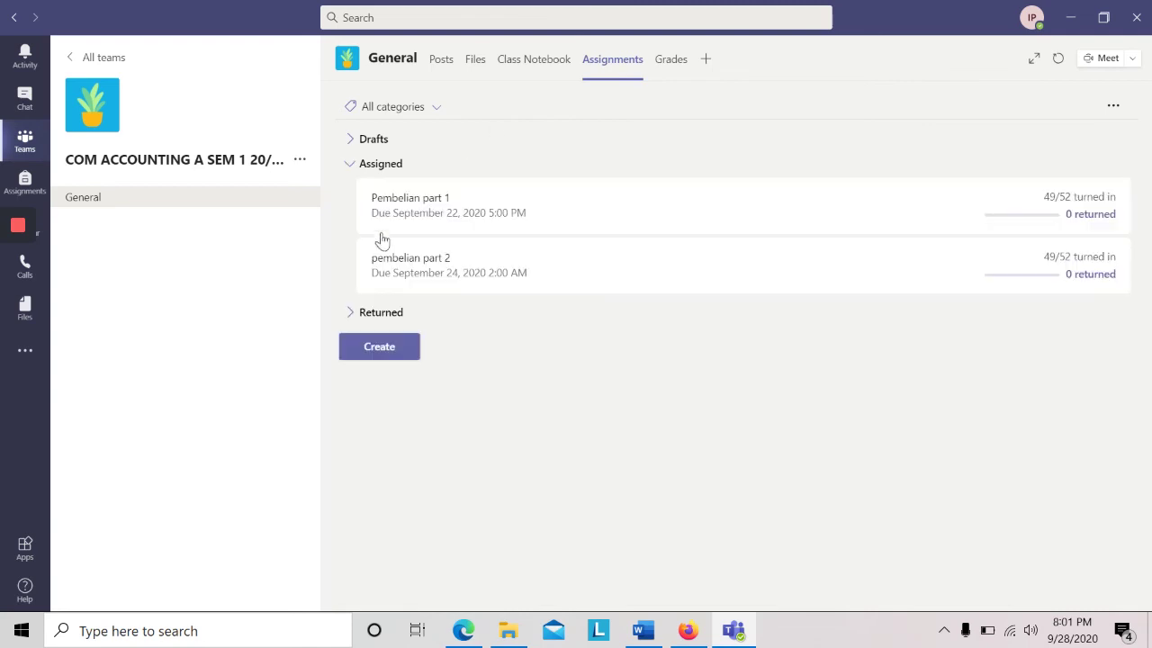
pyautogui.click(374, 359)
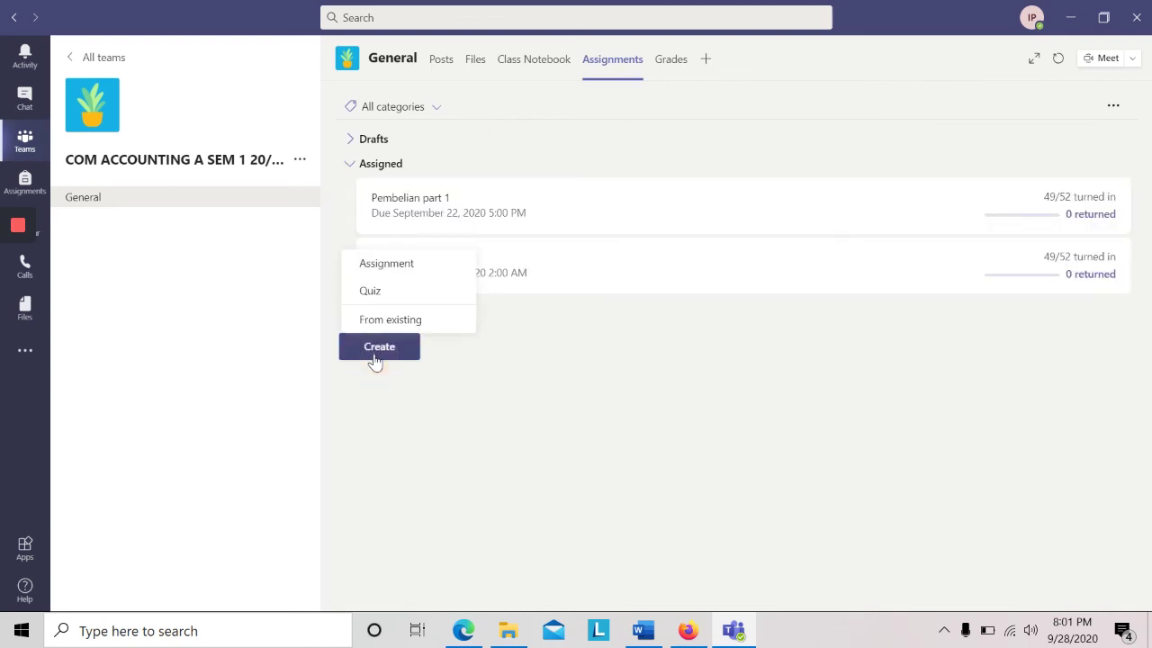
pyautogui.click(389, 265)
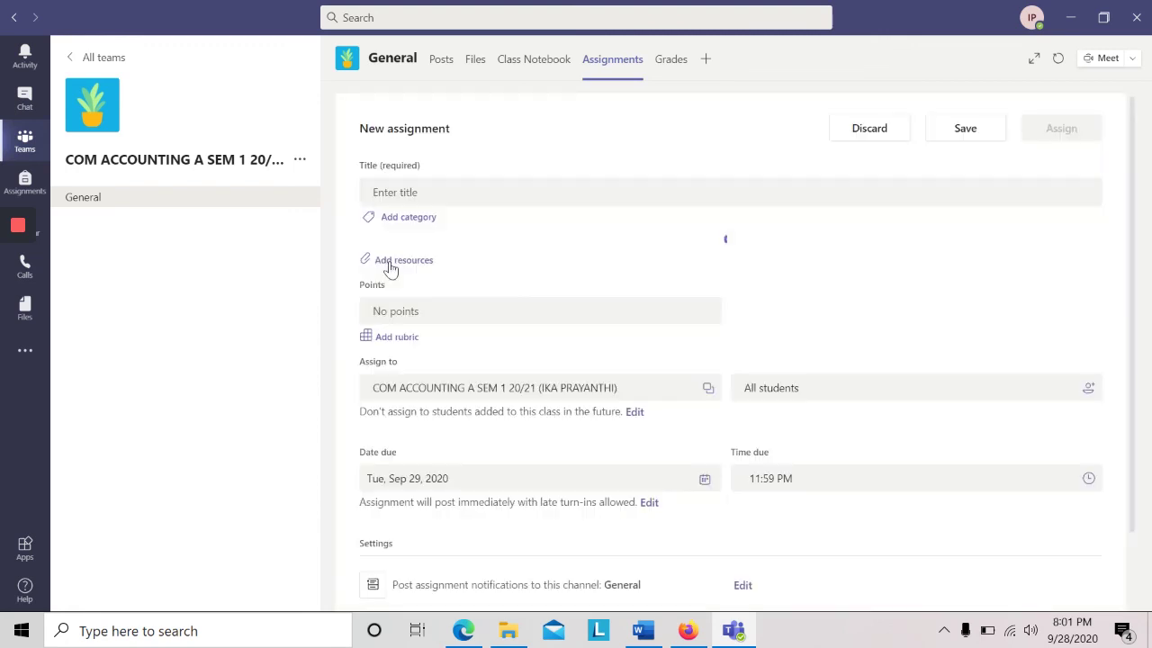
# - Title the new assignment "Pembelian PArt 3 _ purchase invoice list (01/01/2019 - 28012019)"
pyautogui.click(438, 193)
pyautogui.write('Pembelian PA')
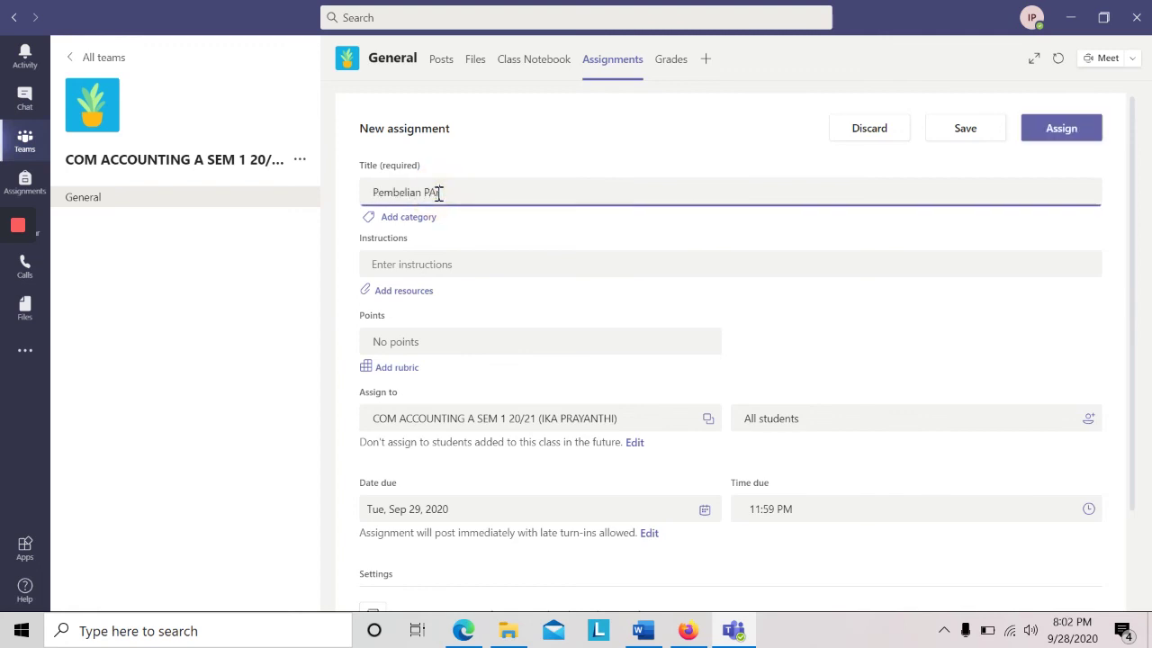
pyautogui.write('rt 3 _ purchase invoice list (')
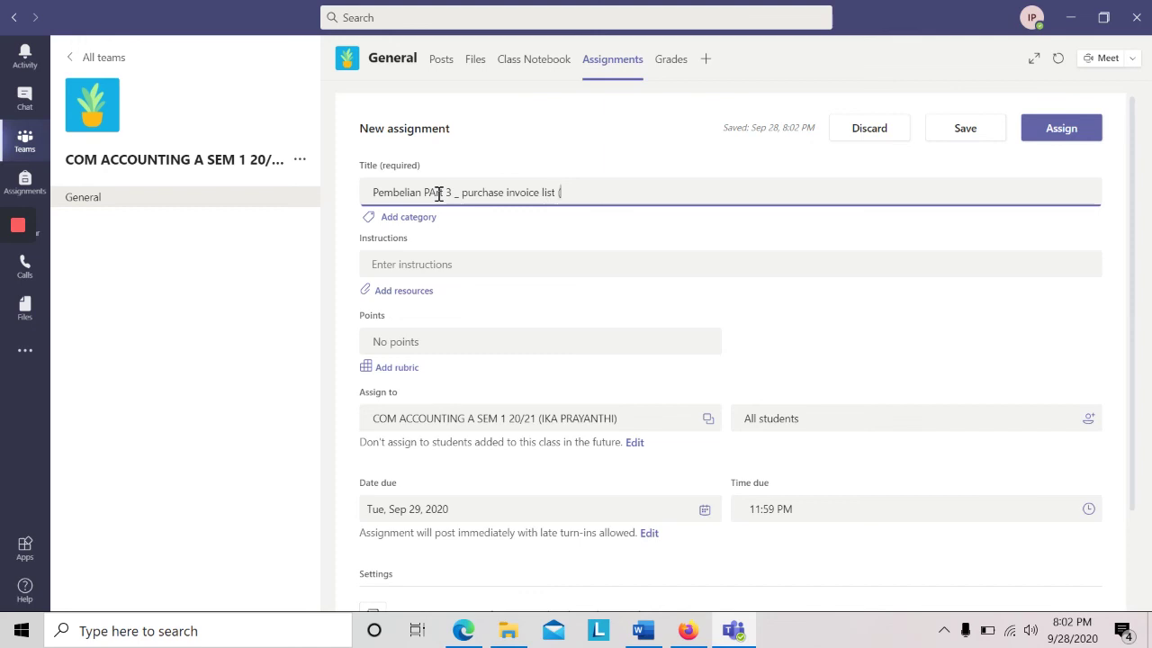
pyautogui.write('01/01/2019 ')
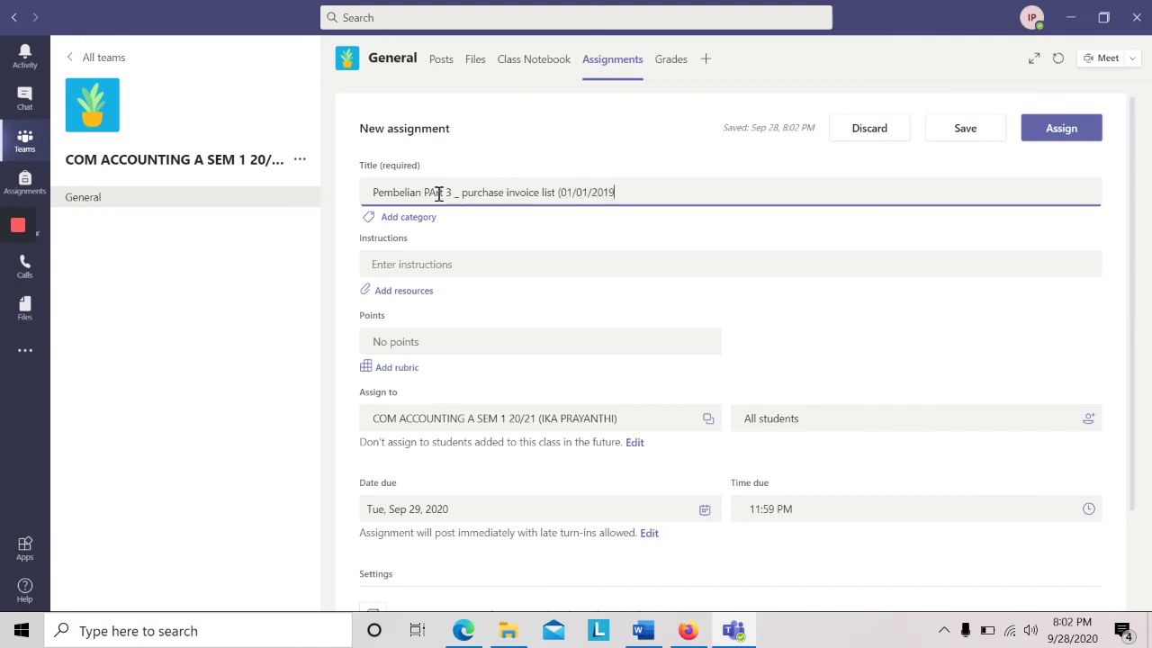
pyautogui.write('- 28012019')
# - Enter the instructions "screen shoot laporan purchase invoice list dan pastikan nama akun kanan atas terlihat jelas" and briefly check the report in Accurate Online
pyautogui.click(439, 263)
pyautogui.write('screen shoot laporan purchase invo')
pyautogui.press('BackSpace')
pyautogui.write('vo')
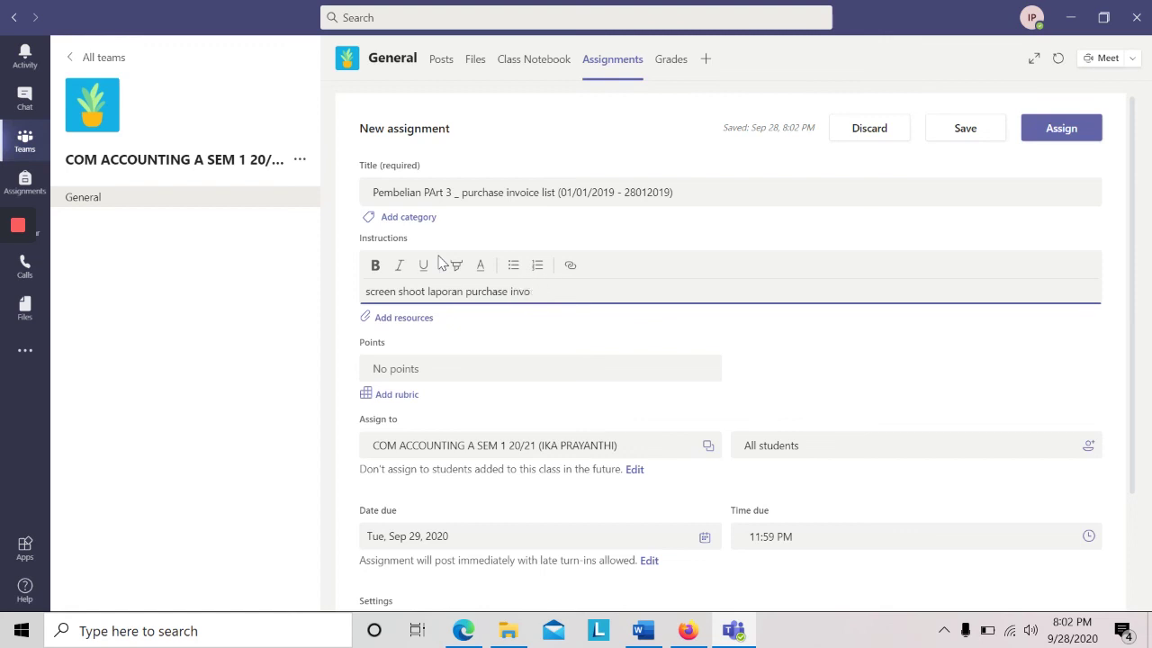
pyautogui.write('oice lce list dan pastikan anmnama akun kanan atas')
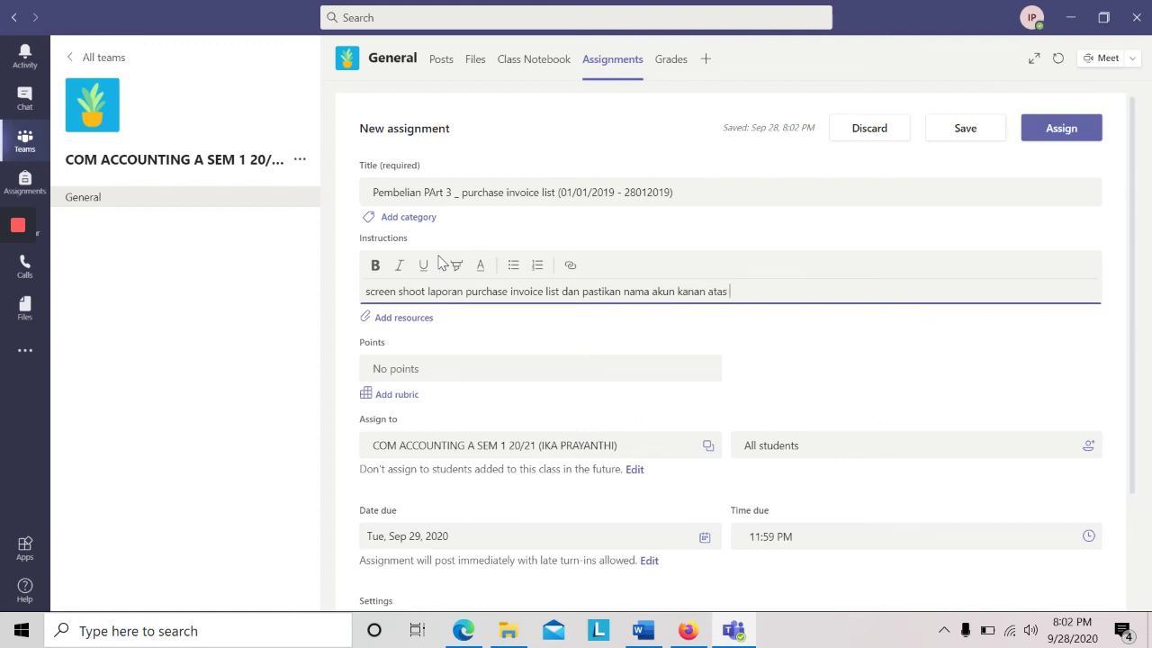
pyautogui.write(' terlihat jelas')
pyautogui.click(687, 629)
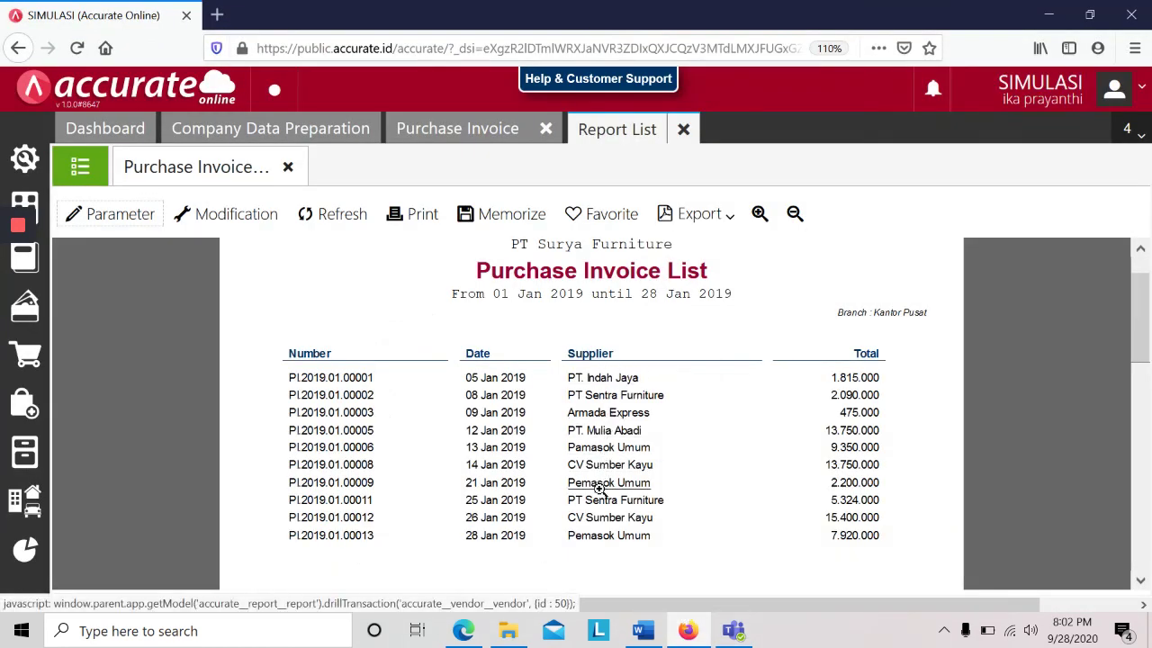
pyautogui.hotkey('alt', 'Tab')
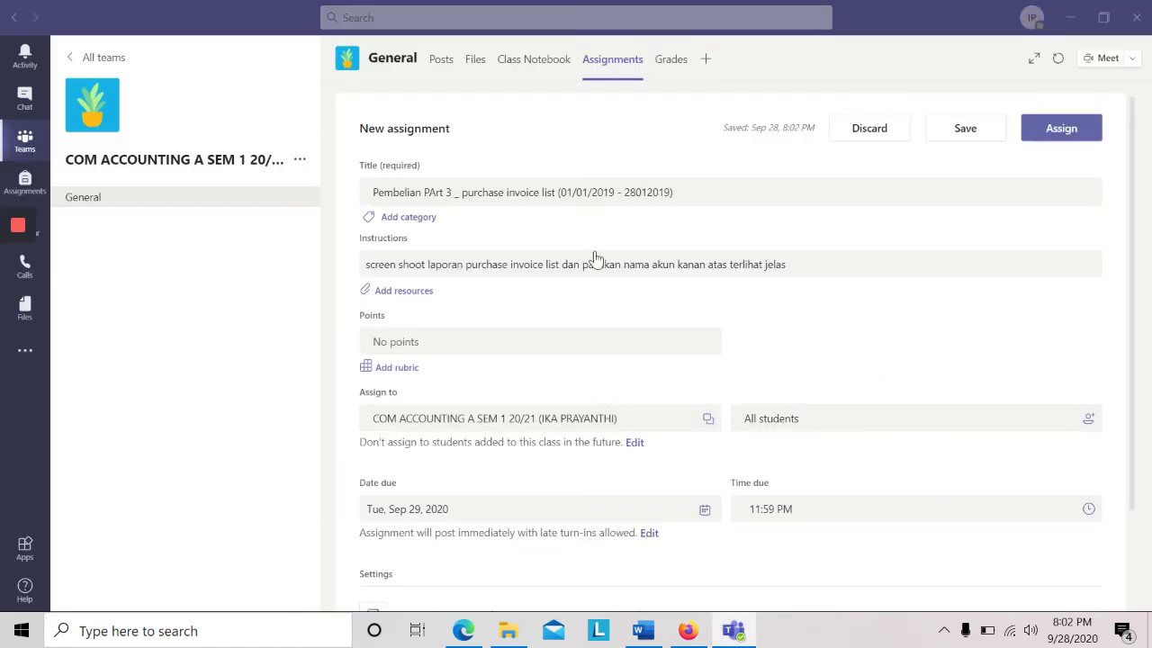
# - Set the assignment's points to 10 and check the dates in the system calendar
pyautogui.click(414, 369)
pyautogui.write('10')
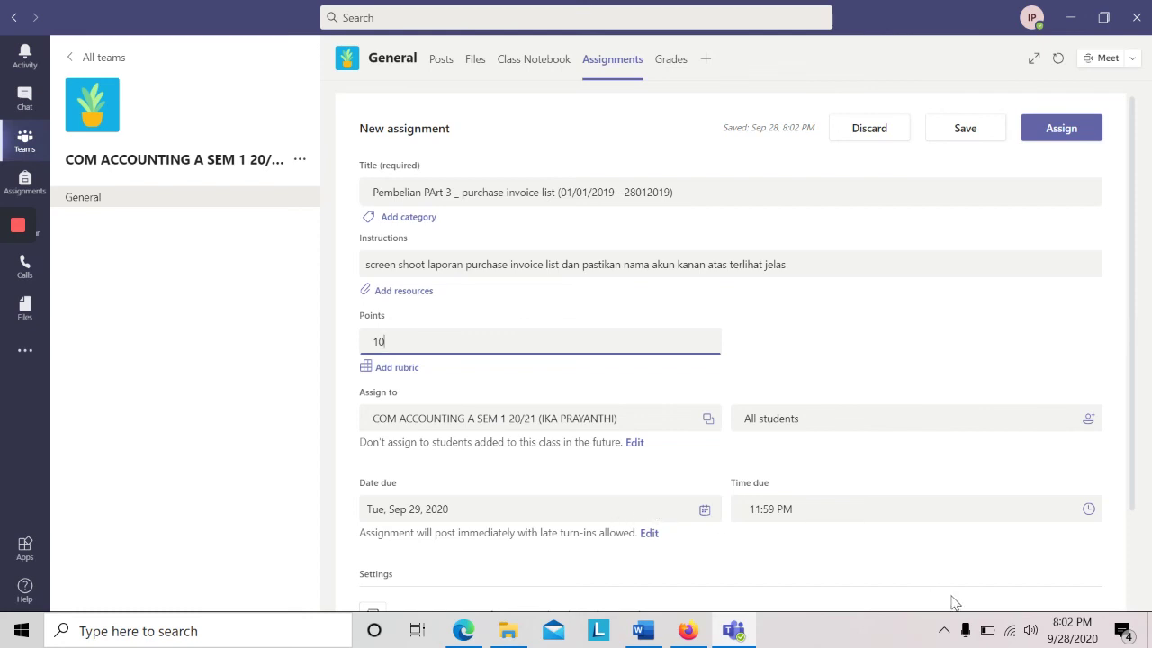
pyautogui.click(1066, 639)
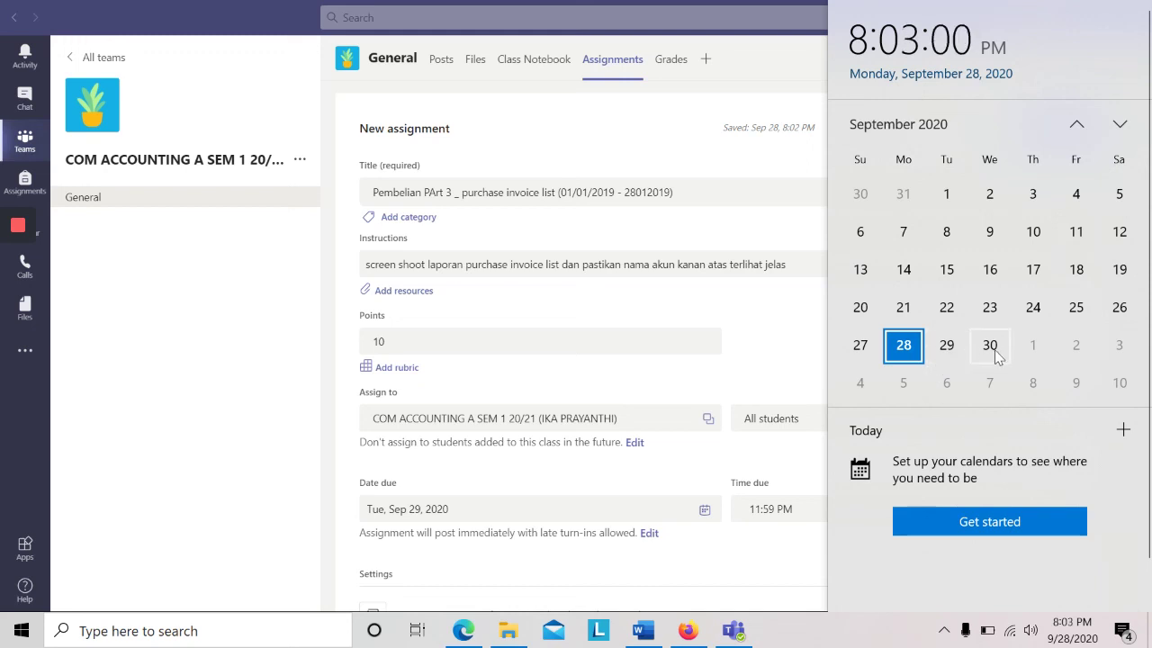
pyautogui.press('Escape')
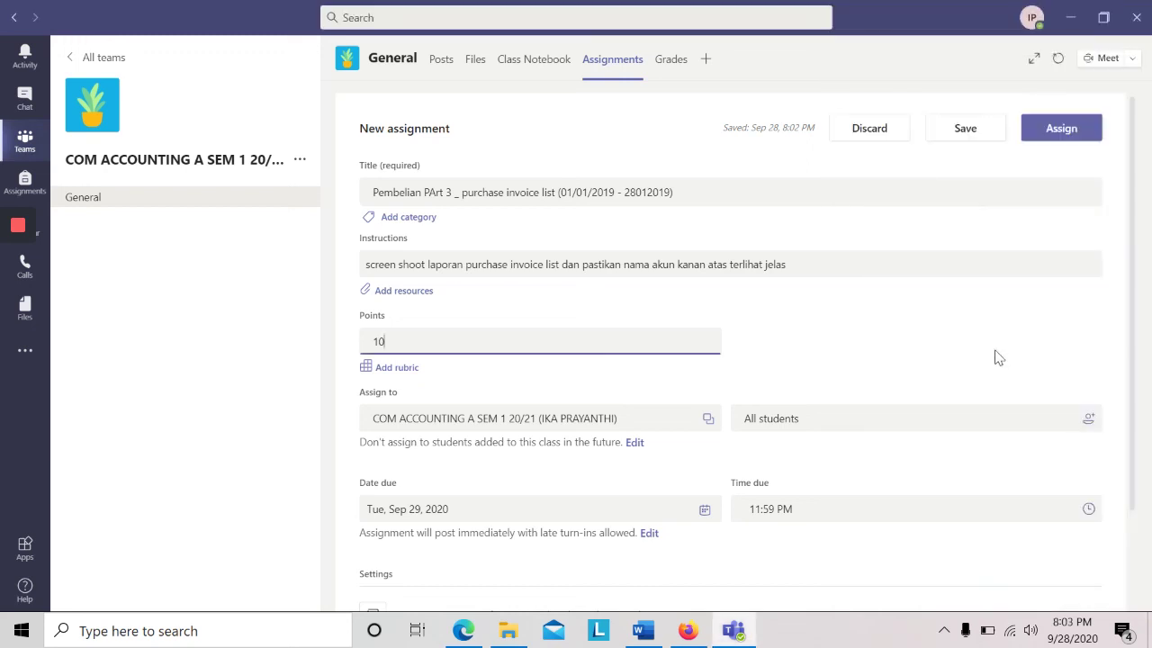
# - Set the assignment's due time to 5:00 PM and assign it to the class
pyautogui.click(1088, 508)
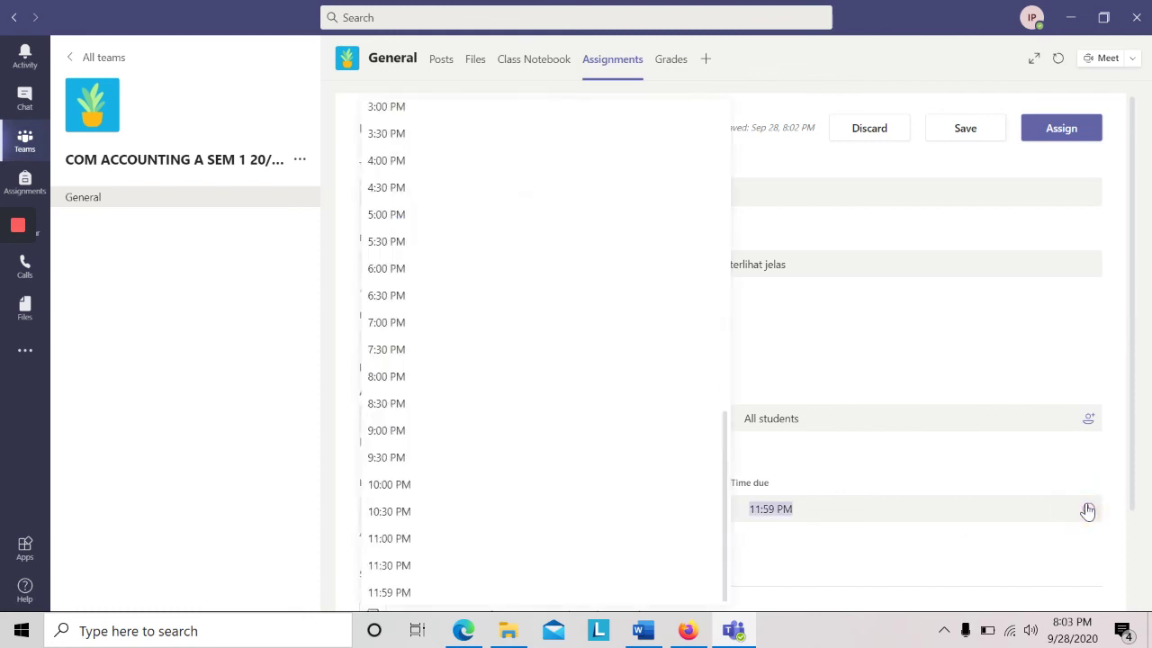
pyautogui.click(394, 220)
pyautogui.moveTo(1069, 638)
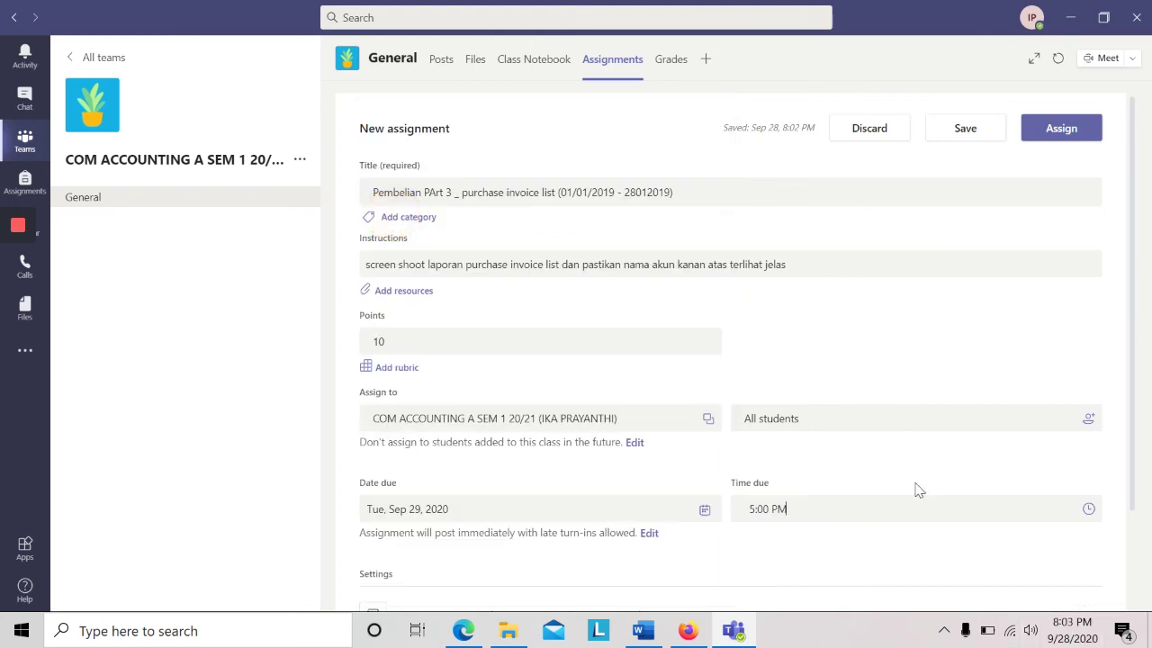
pyautogui.click(1061, 131)
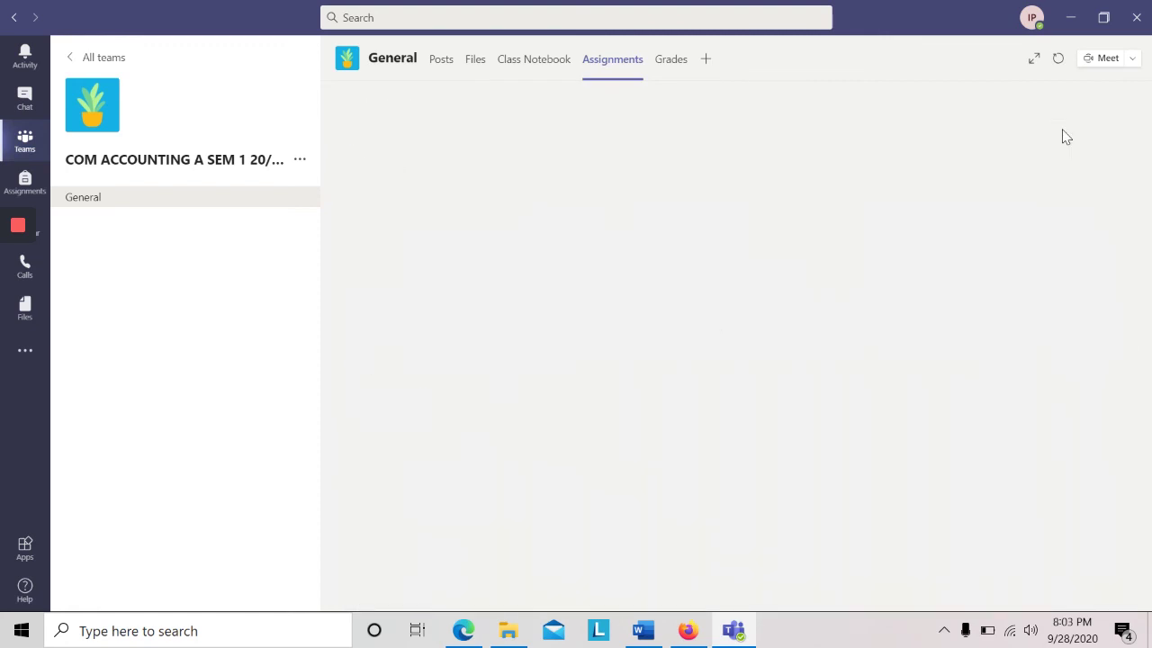
# - Switch back to Accurate Online and close the report list with the Purchase Invoice List report
pyautogui.click(687, 630)
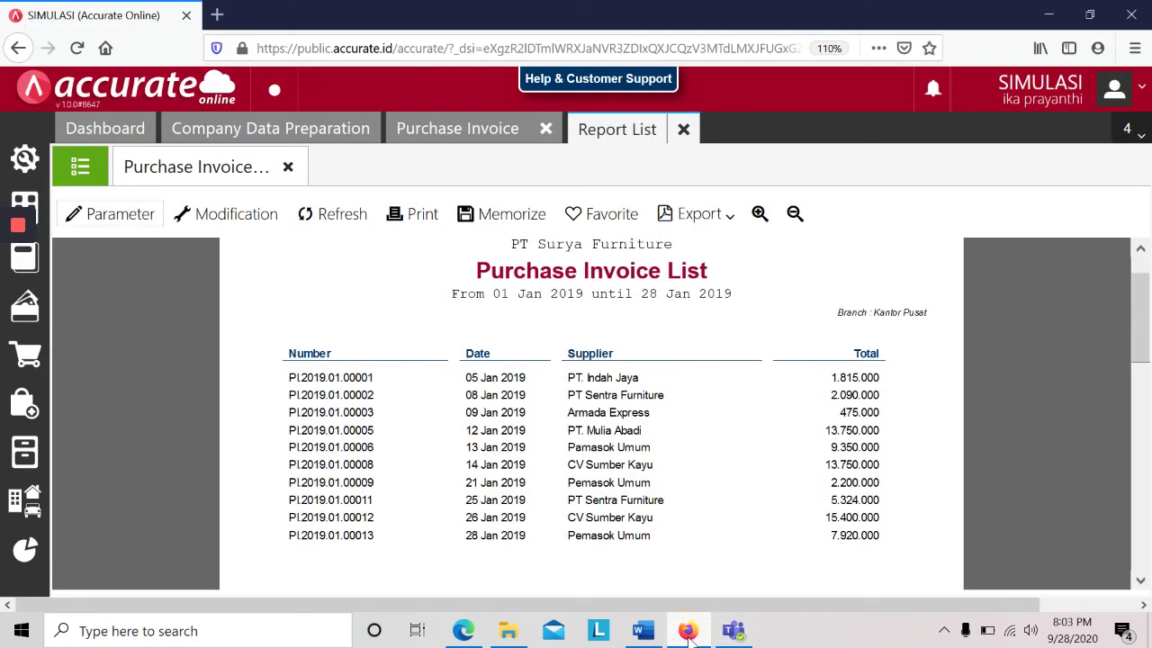
pyautogui.click(683, 130)
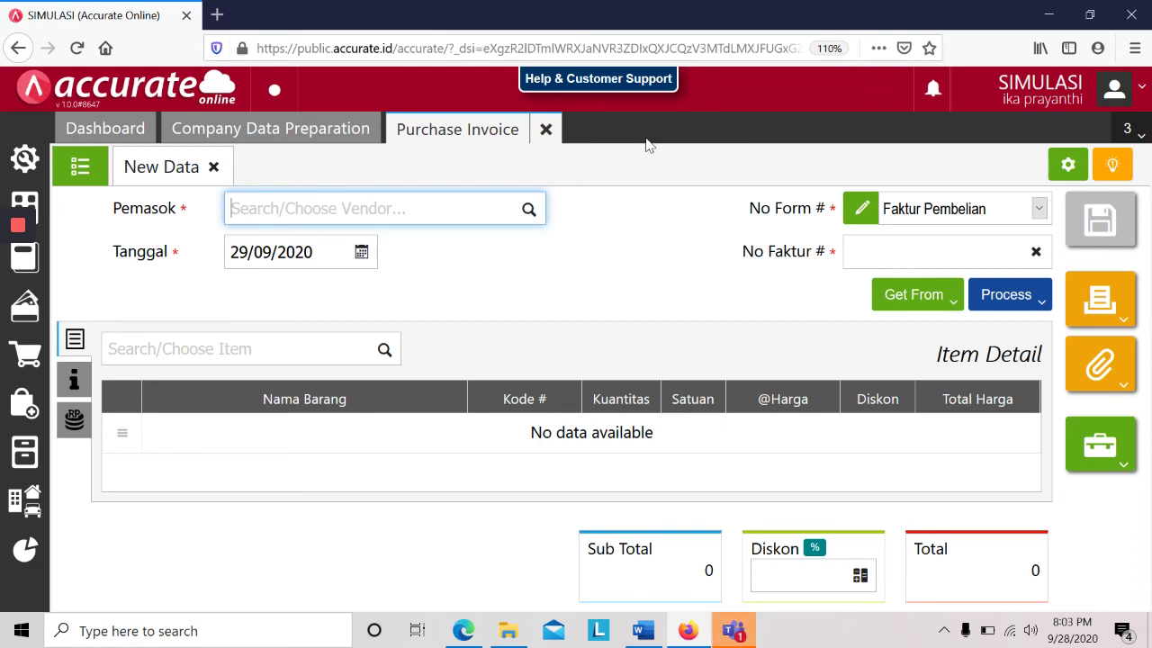
pyautogui.moveTo(20, 231)
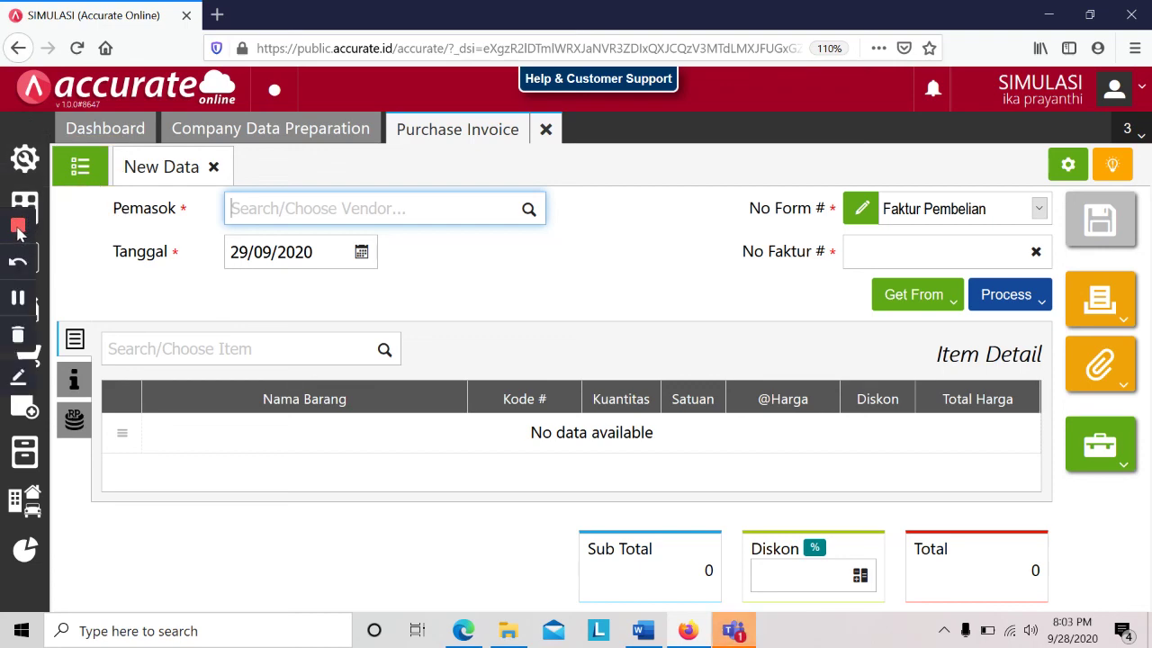